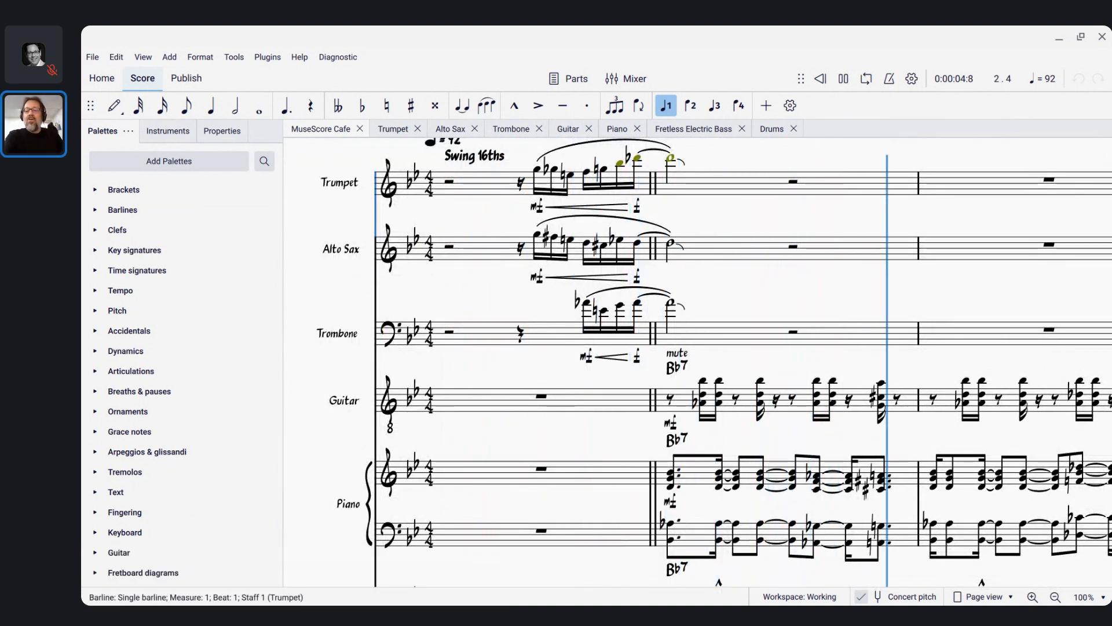
Lower the system volume while the score plays back
key(XF86AudioLowerVolume)
key(XF86AudioLowerVolume)
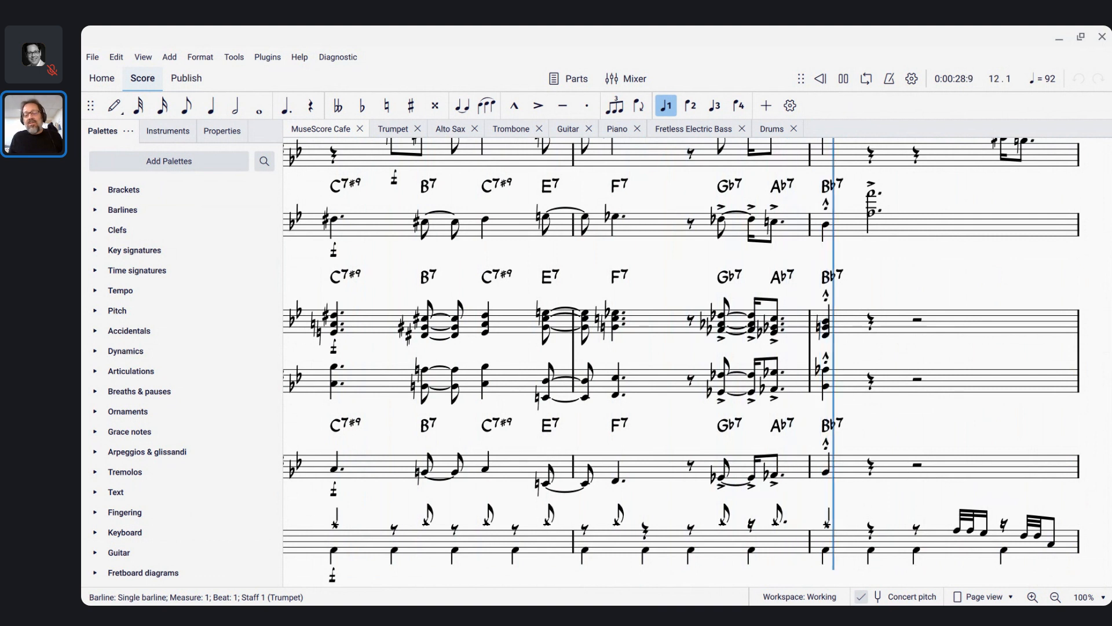
key(XF86AudioLowerVolume)
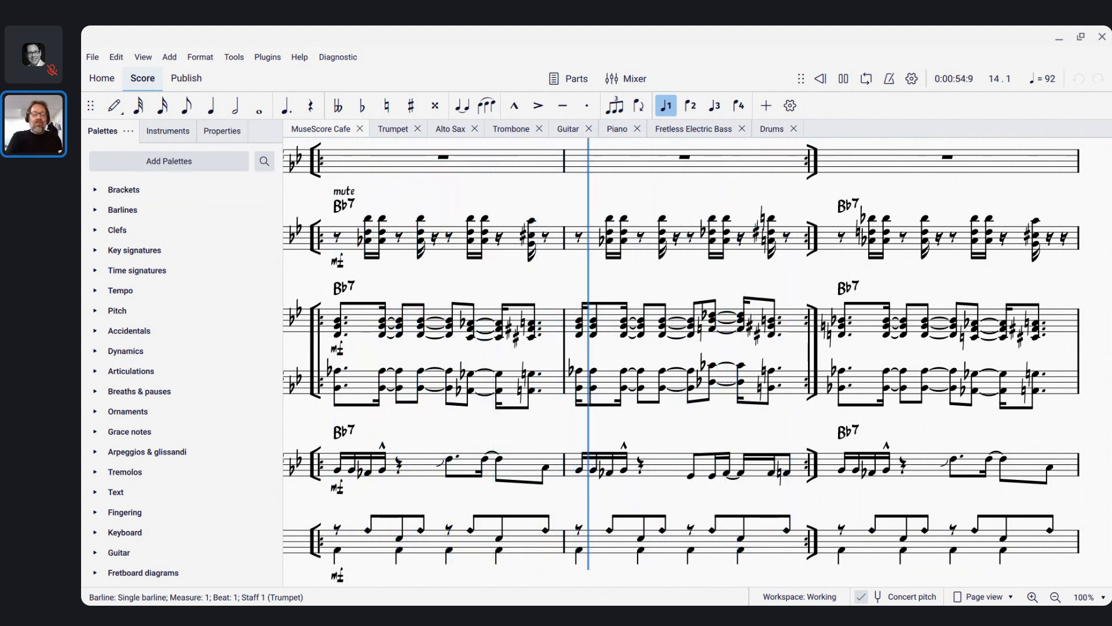
Bring the Live Chat window in front of the score to read the incoming messages
key(alt+Tab)
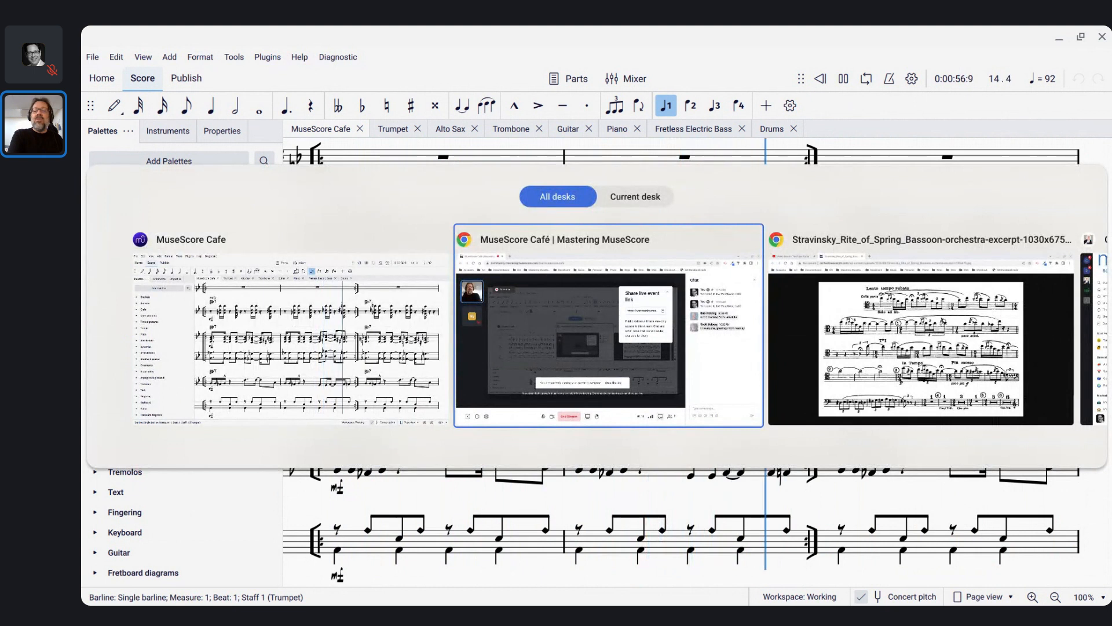
key(alt+Tab)
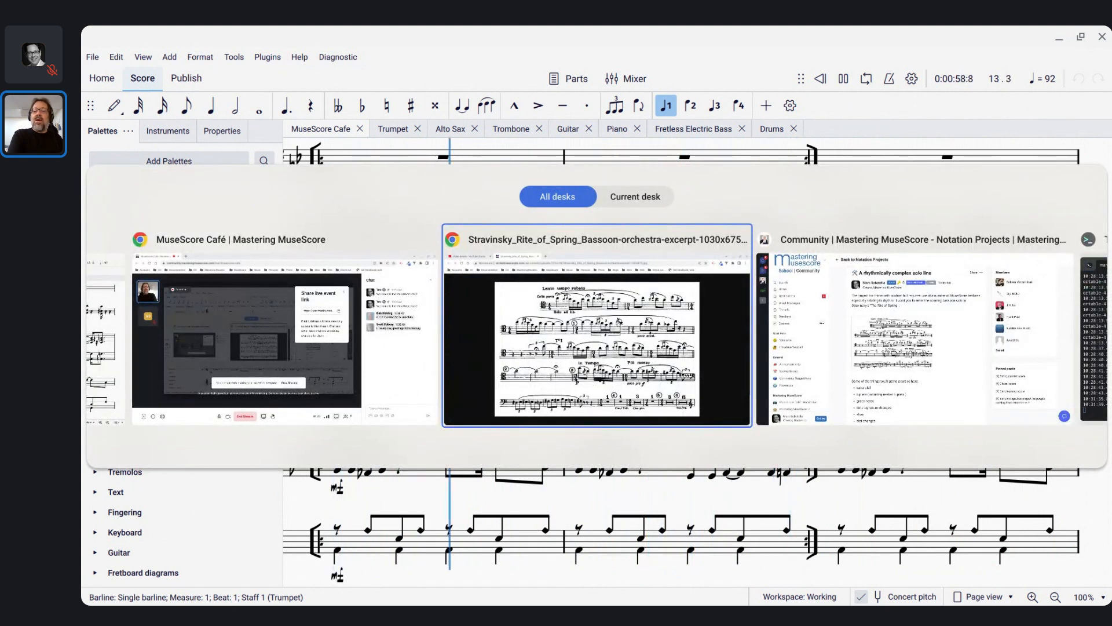
key(alt+Tab)
key(alt+Tab)
key(alt+Tab)
key(alt+Tab)
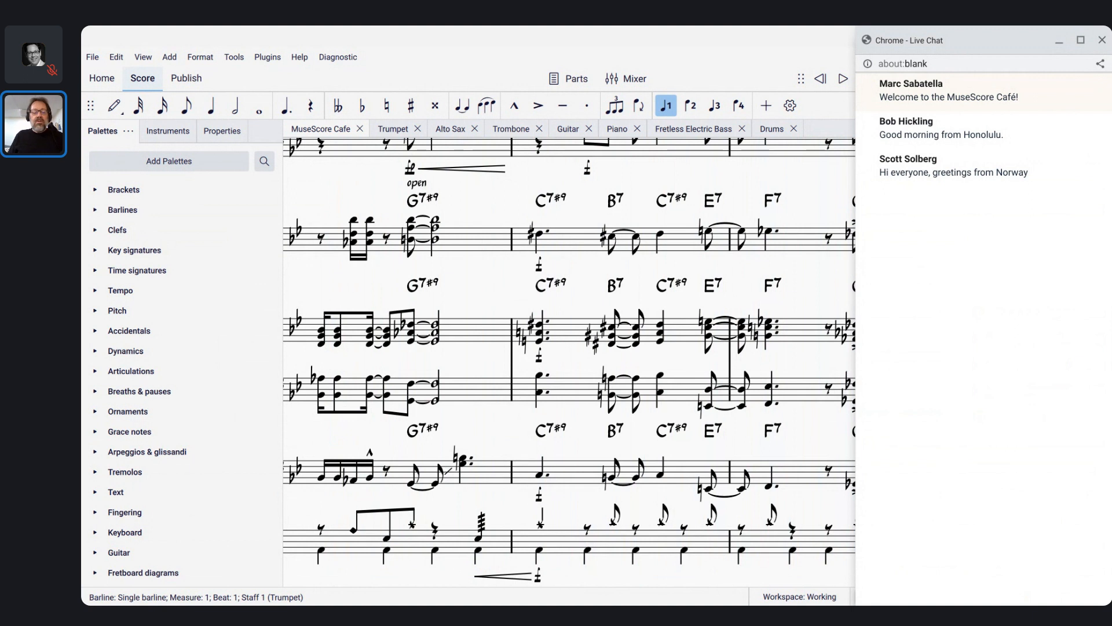
Switch to the browser window and view the Rite of Spring bassoon excerpt image, briefly checking the YouTube Studio page
key(alt+Tab)
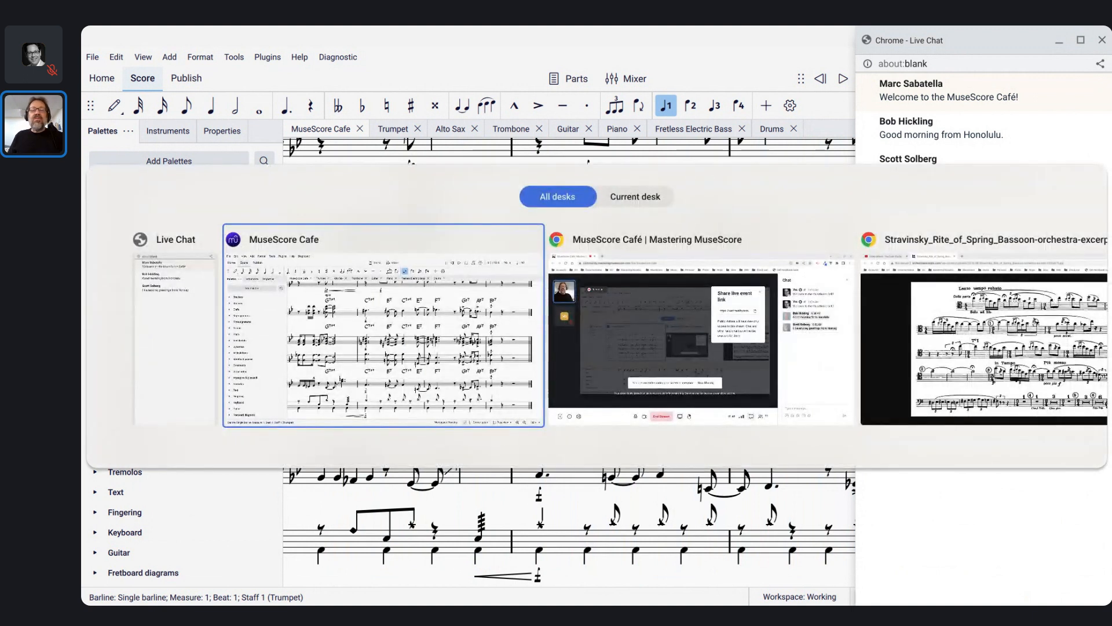
key(alt+Tab)
key(alt+Tab)
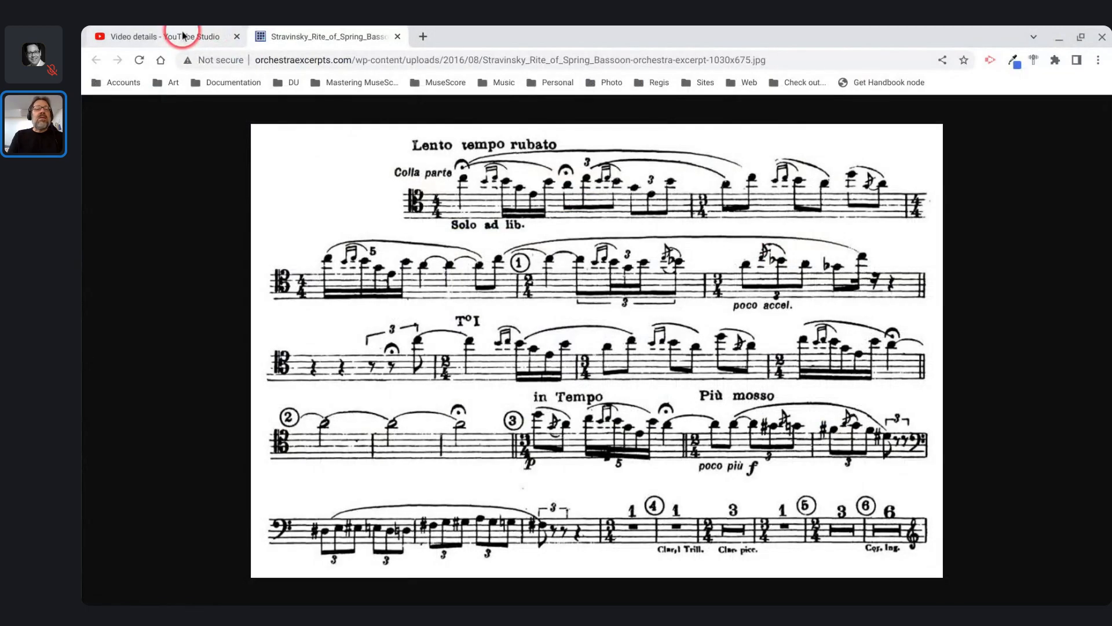
click(183, 36)
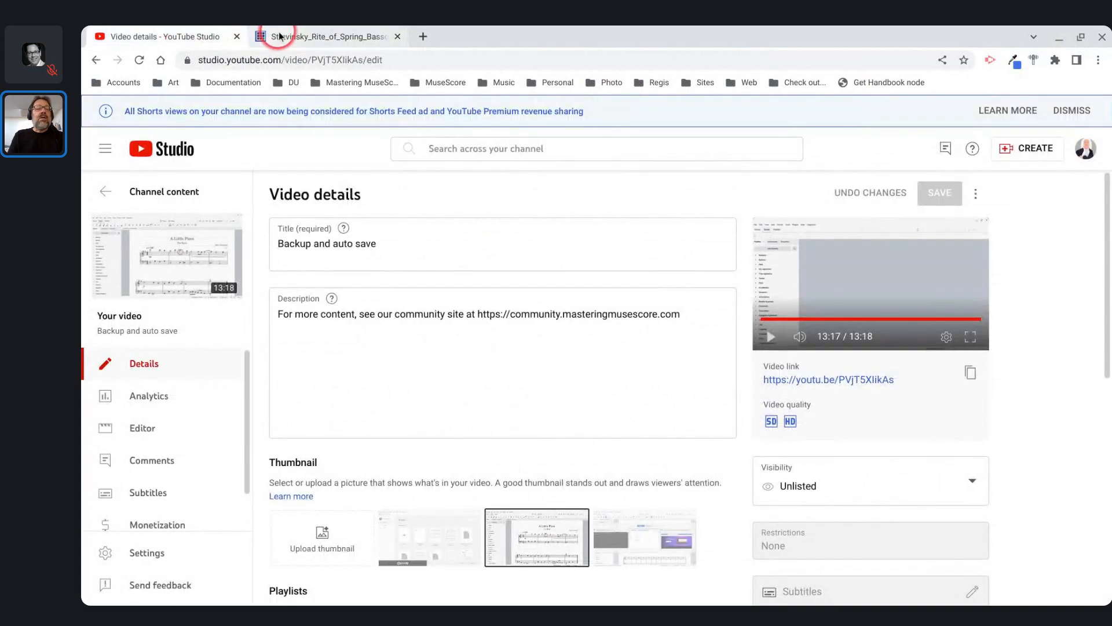
click(262, 36)
click(109, 66)
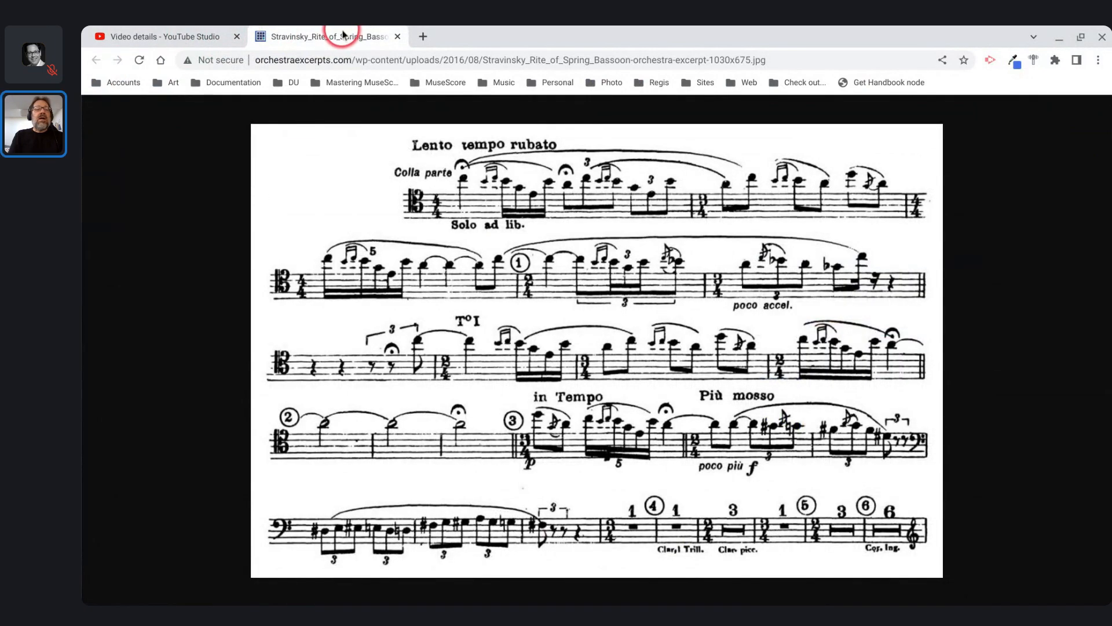
Switch to the community post "A rhythmically complex solo line" and read its list of notation skills to practice
key(alt+Tab)
key(alt+Tab)
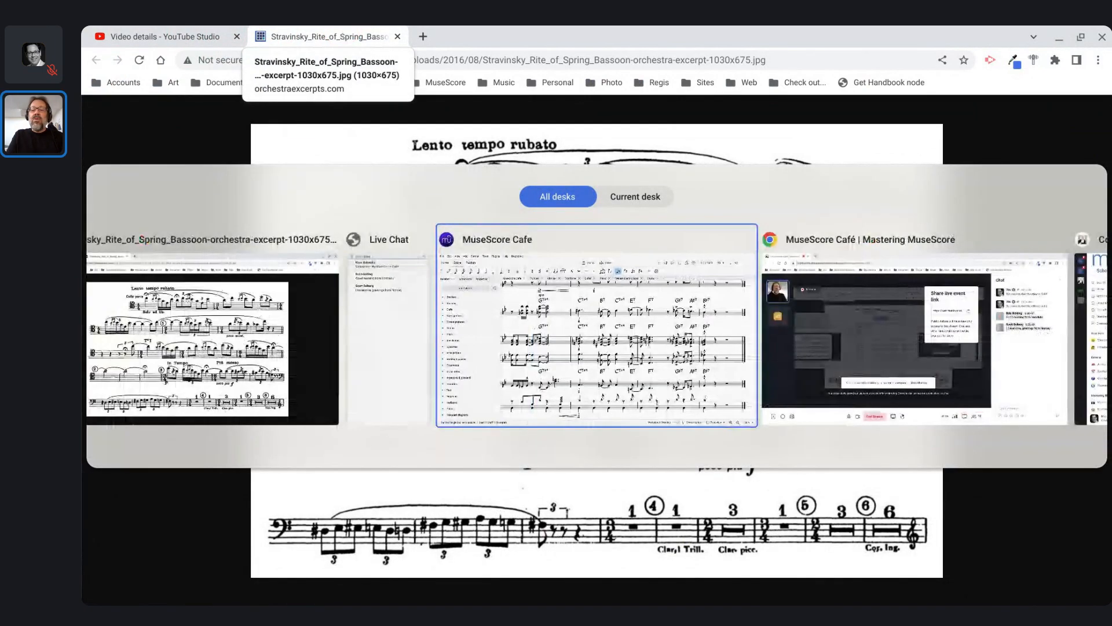
key(alt+Tab)
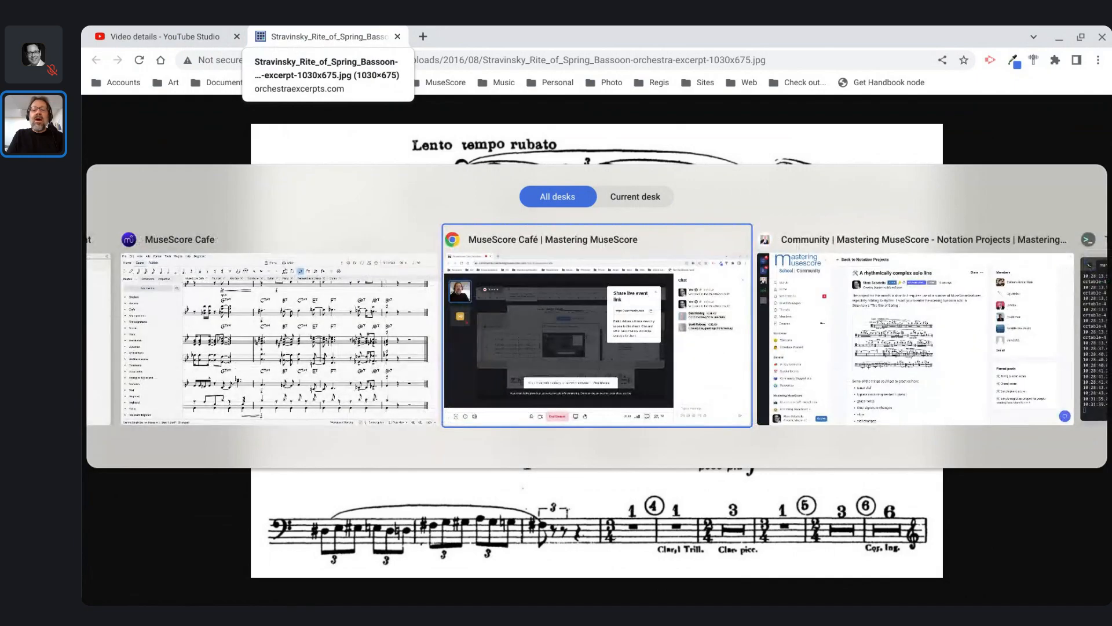
key(alt+Tab)
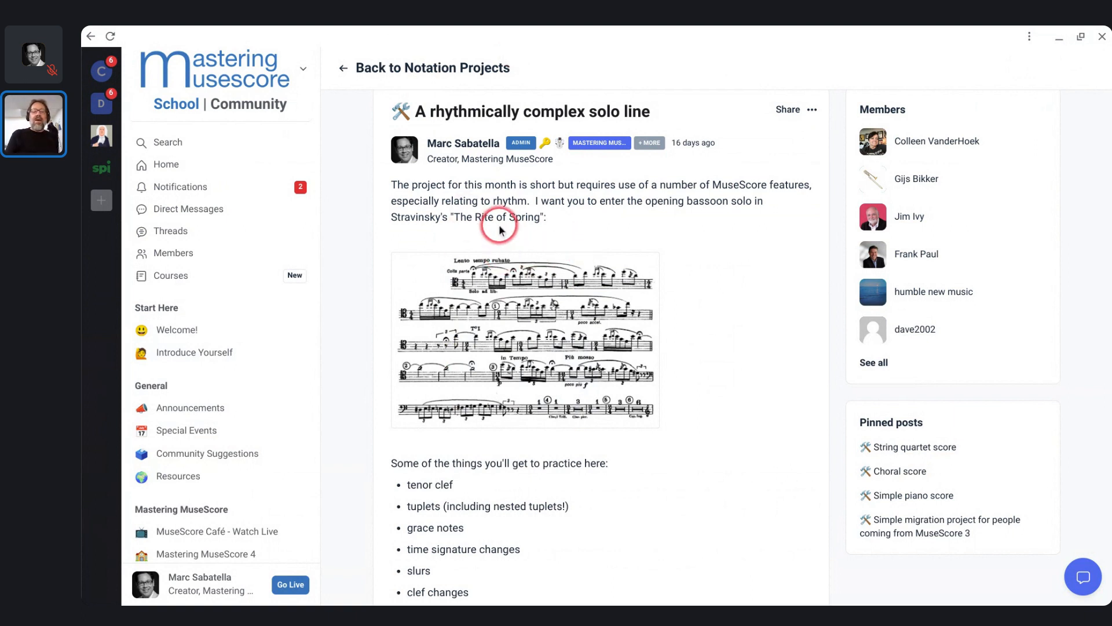
scroll(498, 223, down, 1)
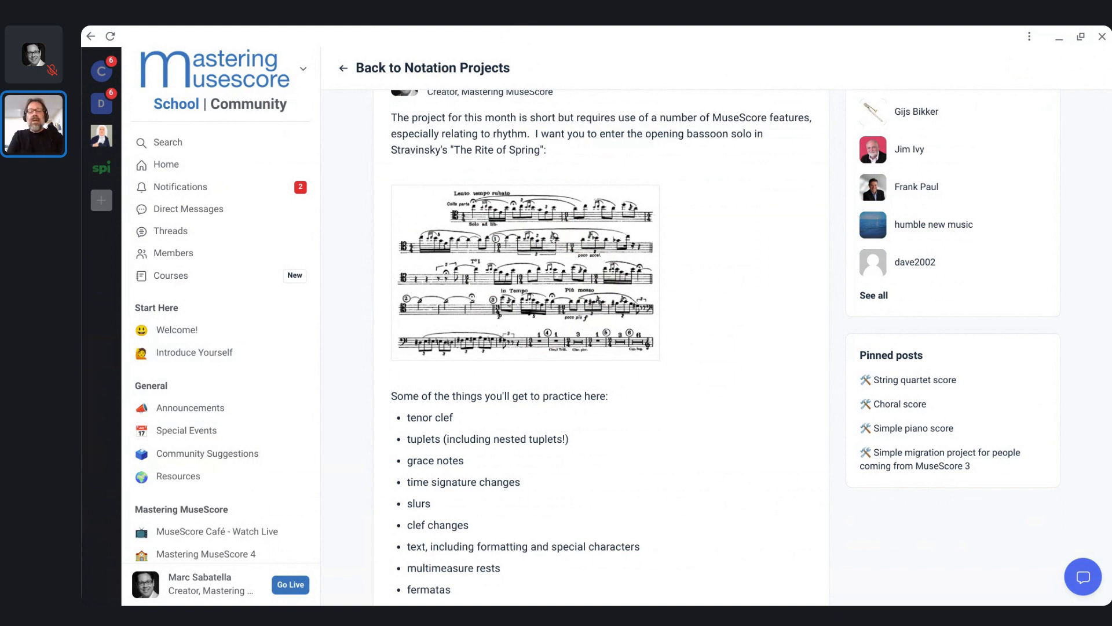
Check the Live Chat messages and examine the clefs and rhythms in the full-size bassoon excerpt image
key(alt+Tab)
key(alt+Tab)
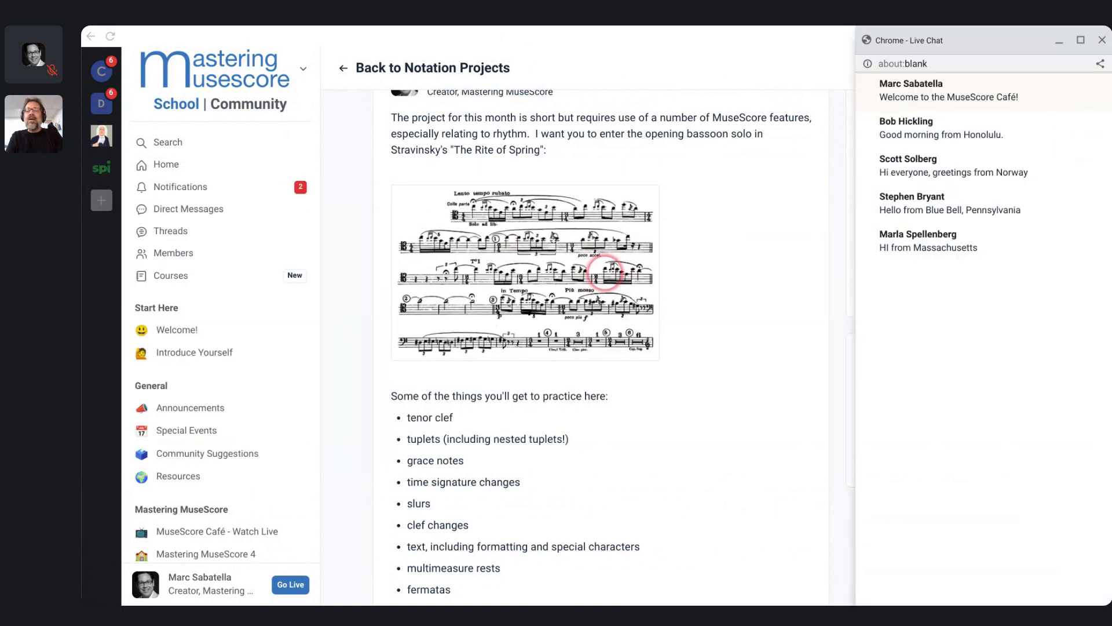
key(alt+Tab)
key(alt+Tab)
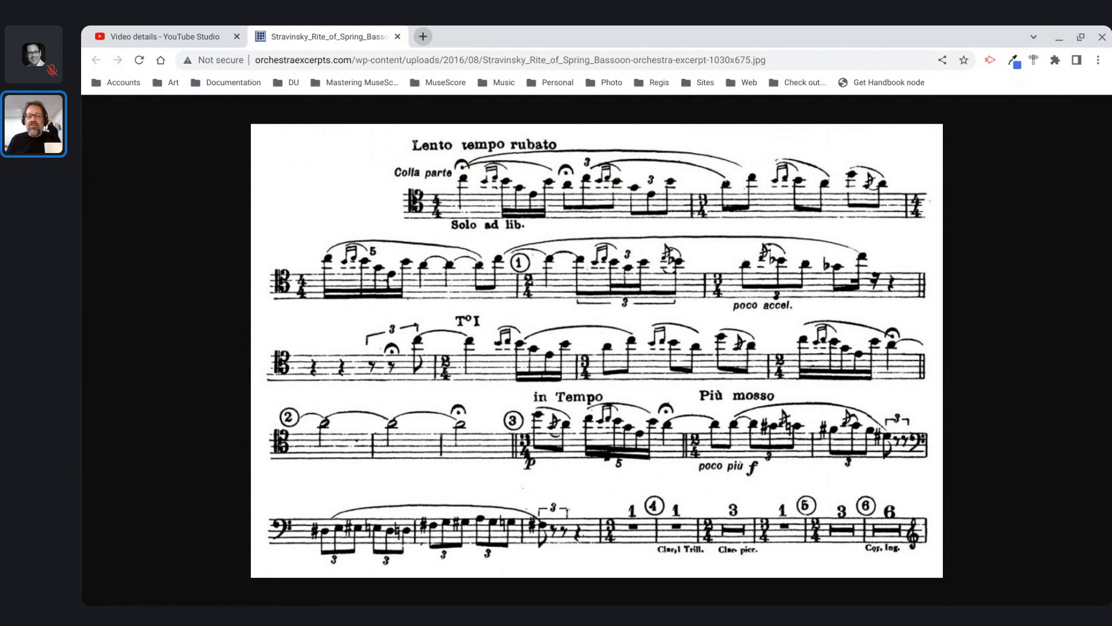
click(481, 251)
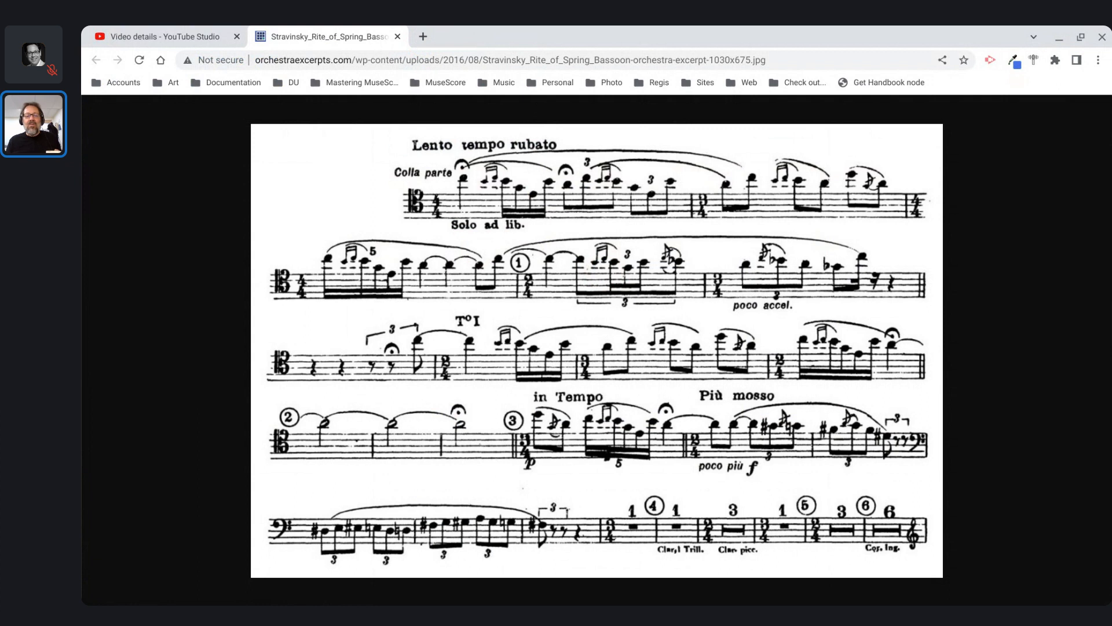
click(416, 200)
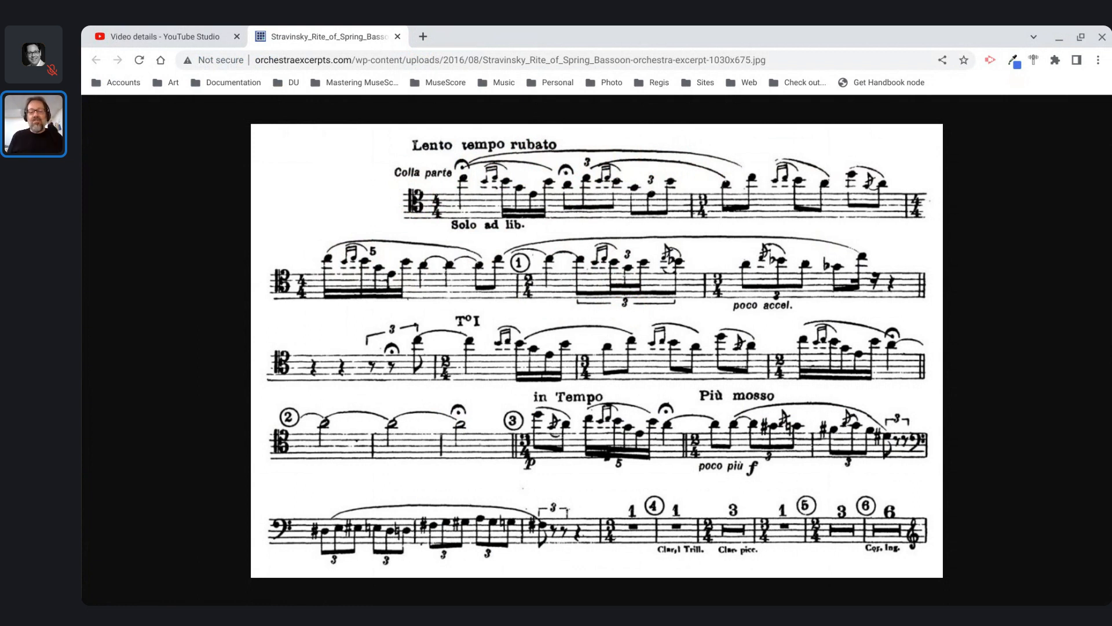
key(alt+Tab)
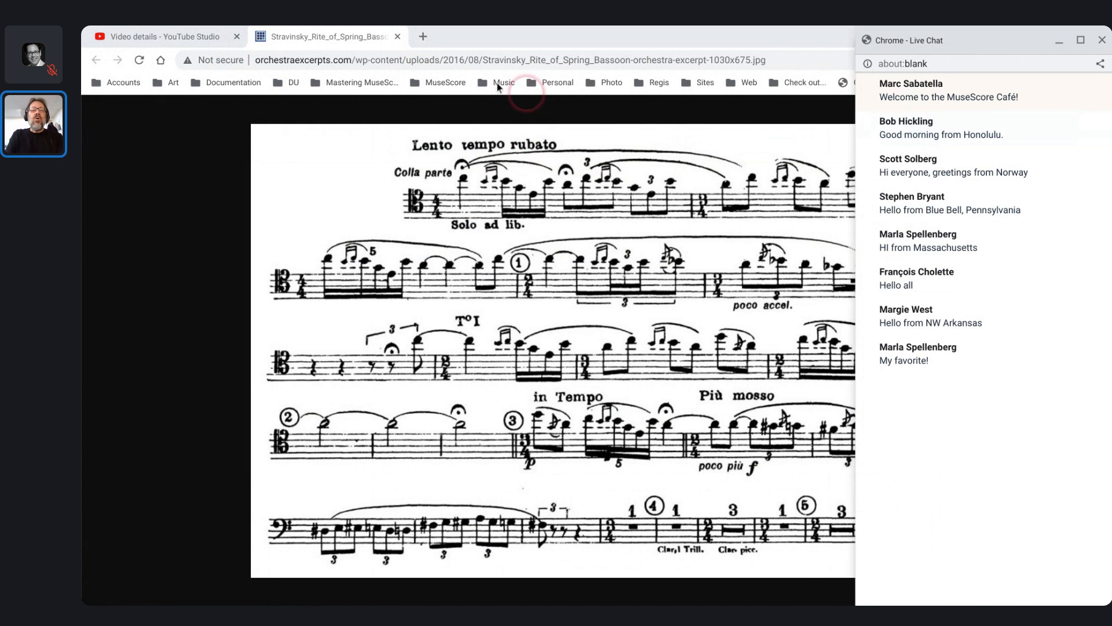
click(357, 32)
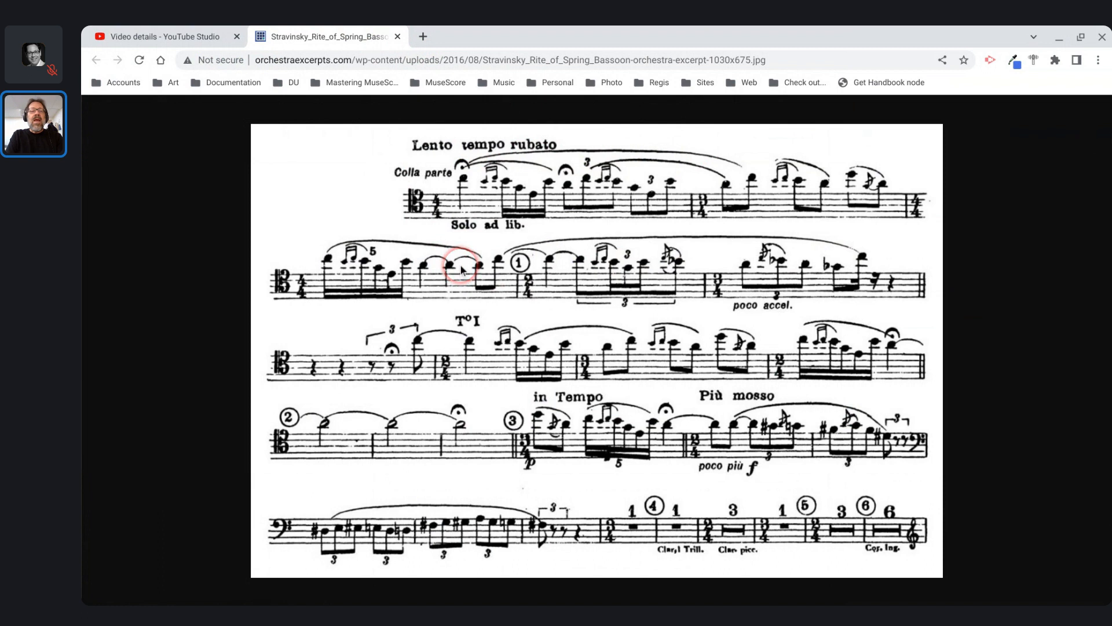
Detach the bassoon excerpt page into its own floating window and minimize the YouTube Studio window
drag(352, 36, 354, 85)
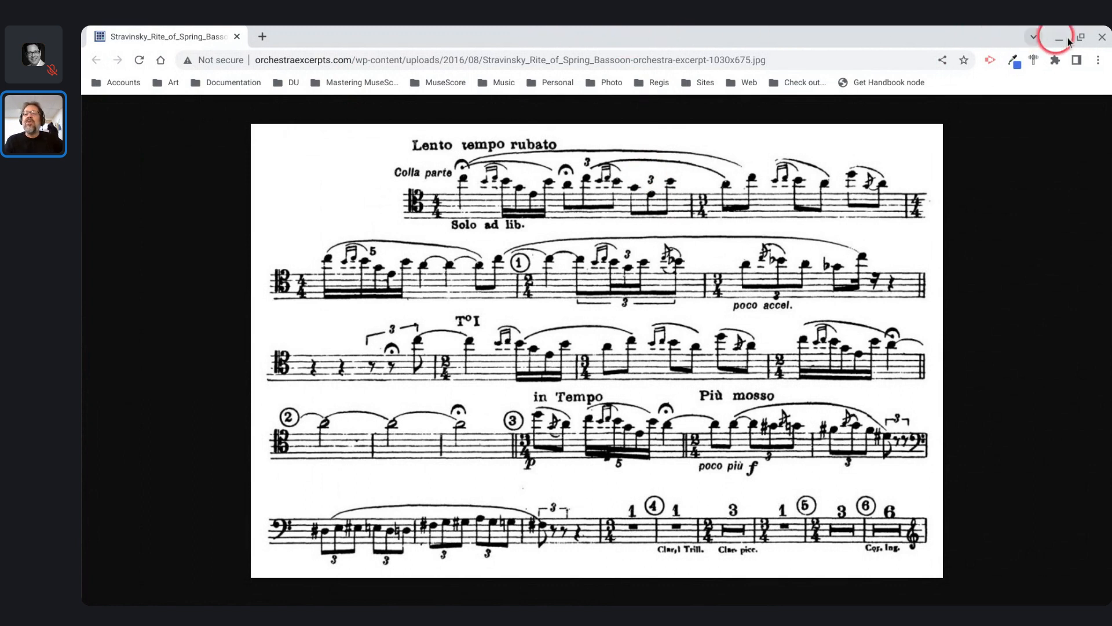
mouse_move(1085, 43)
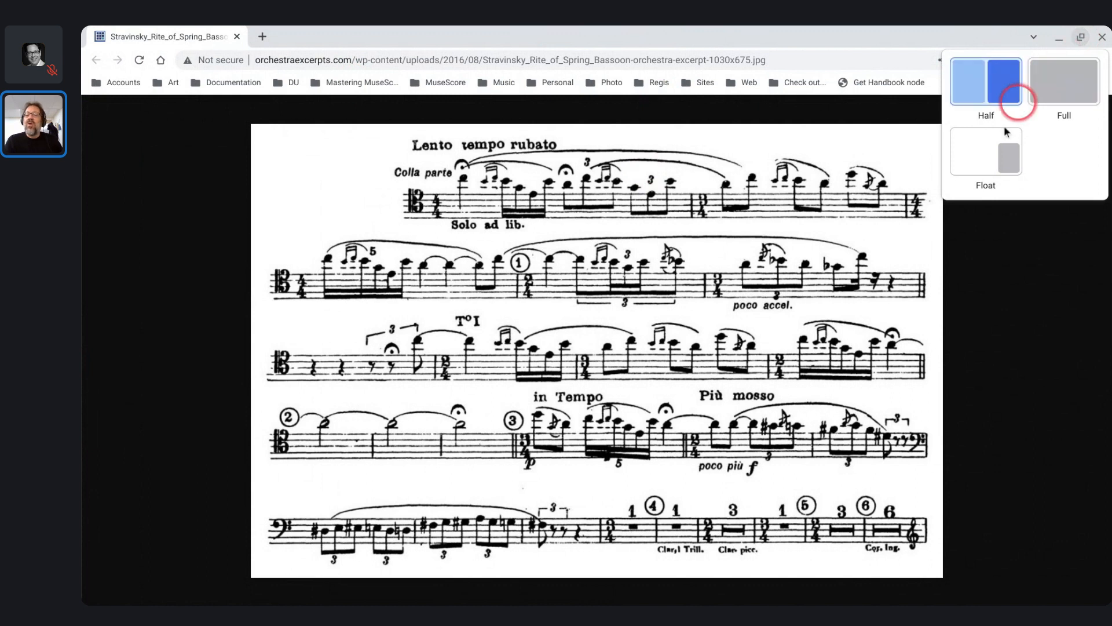
click(990, 151)
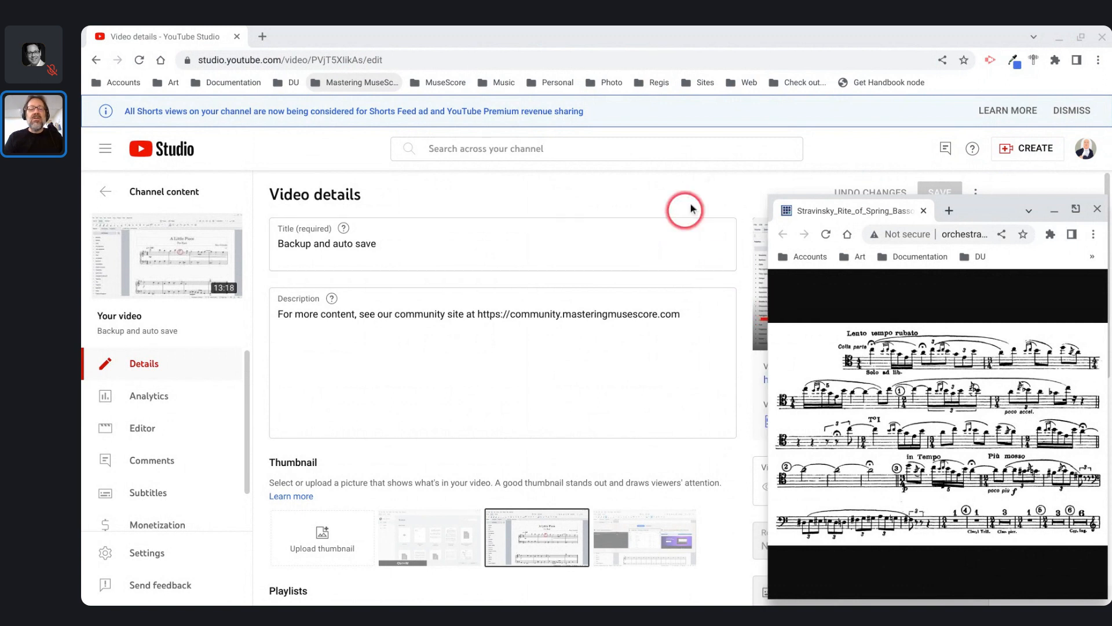
click(1058, 43)
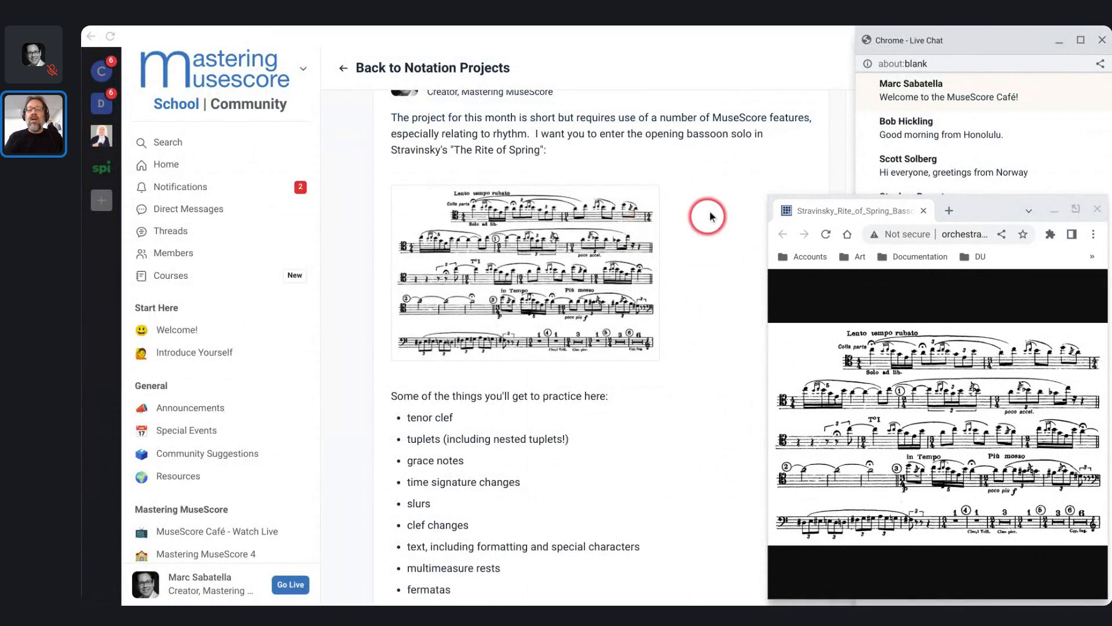
Resize the floating excerpt window over the community post so the image fills its width with all five staves showing
click(666, 154)
scroll(666, 154, down, 3)
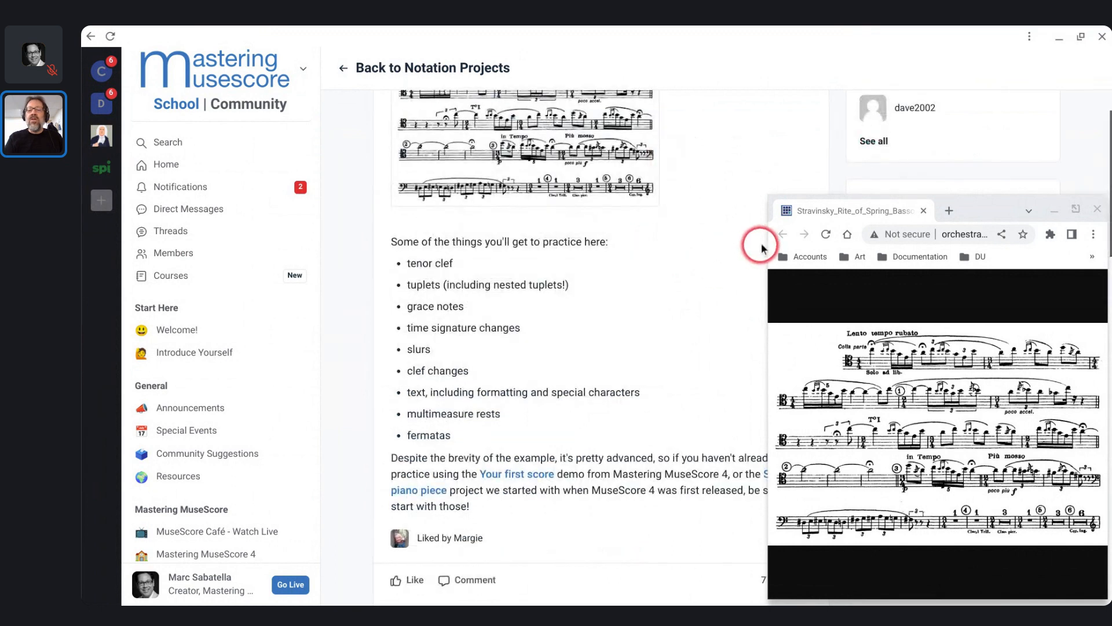
drag(770, 194, 703, 258)
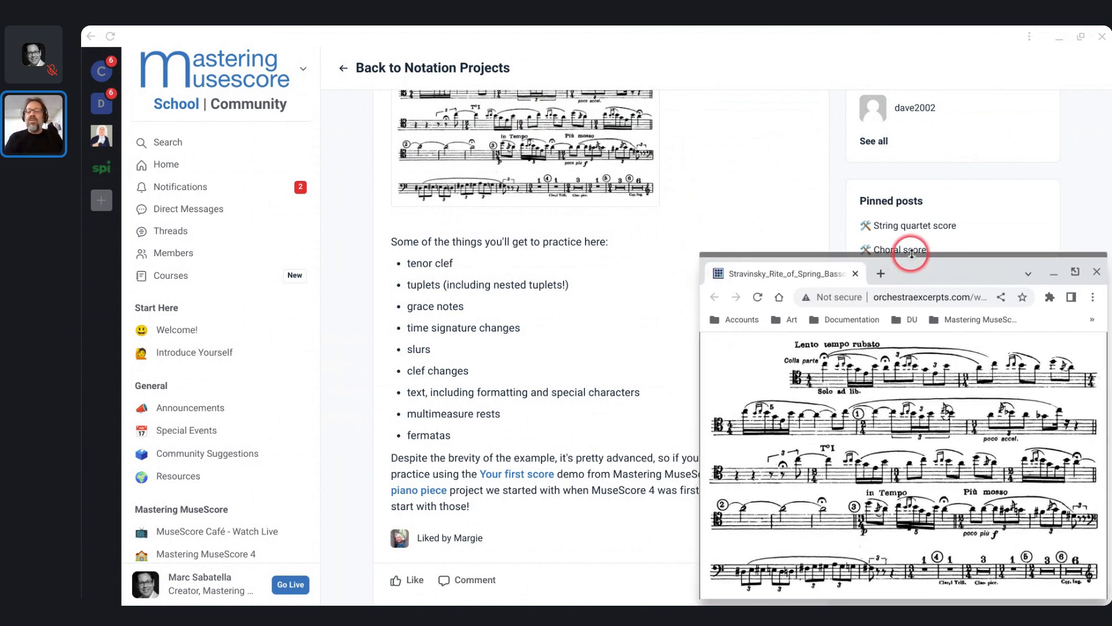
drag(915, 256, 904, 336)
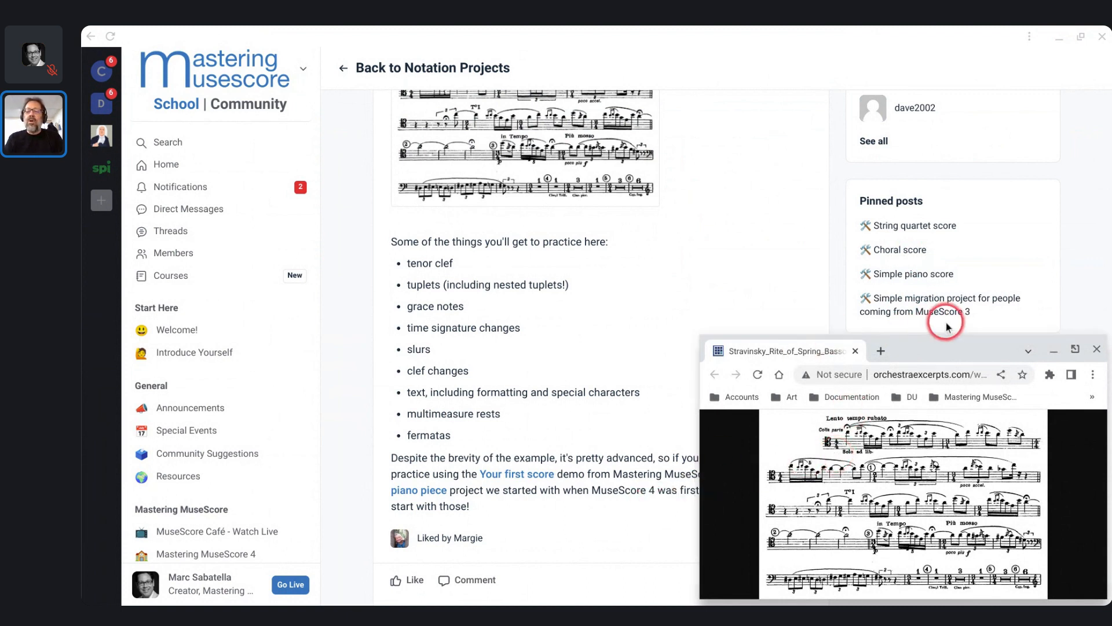
drag(945, 335, 918, 258)
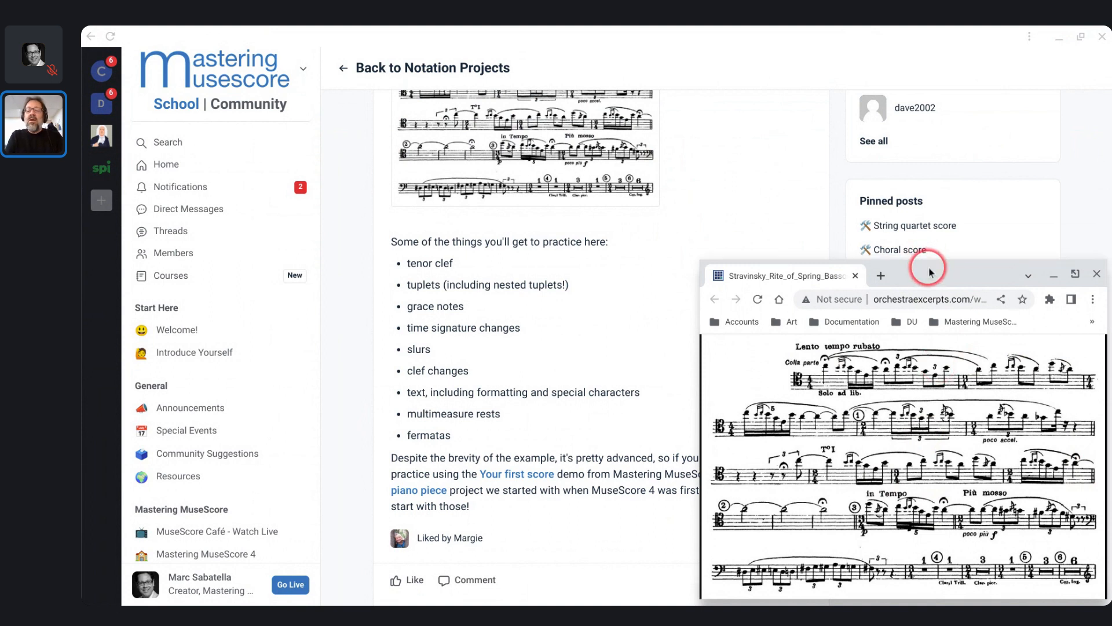
Switch to MuseScore, keeping the bassoon excerpt window floating over the score
key(alt+Tab)
key(alt+Tab)
key(alt+Tab)
key(alt+Tab)
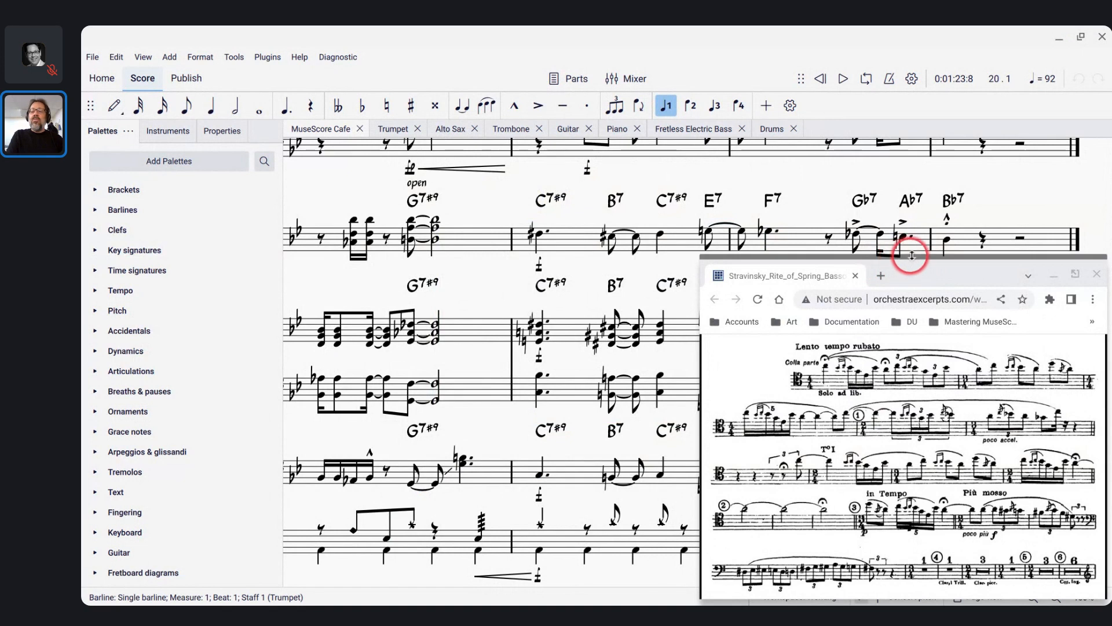
mouse_move(912, 258)
mouse_down()
mouse_move(901, 310)
mouse_move(895, 261)
mouse_move(911, 258)
mouse_up()
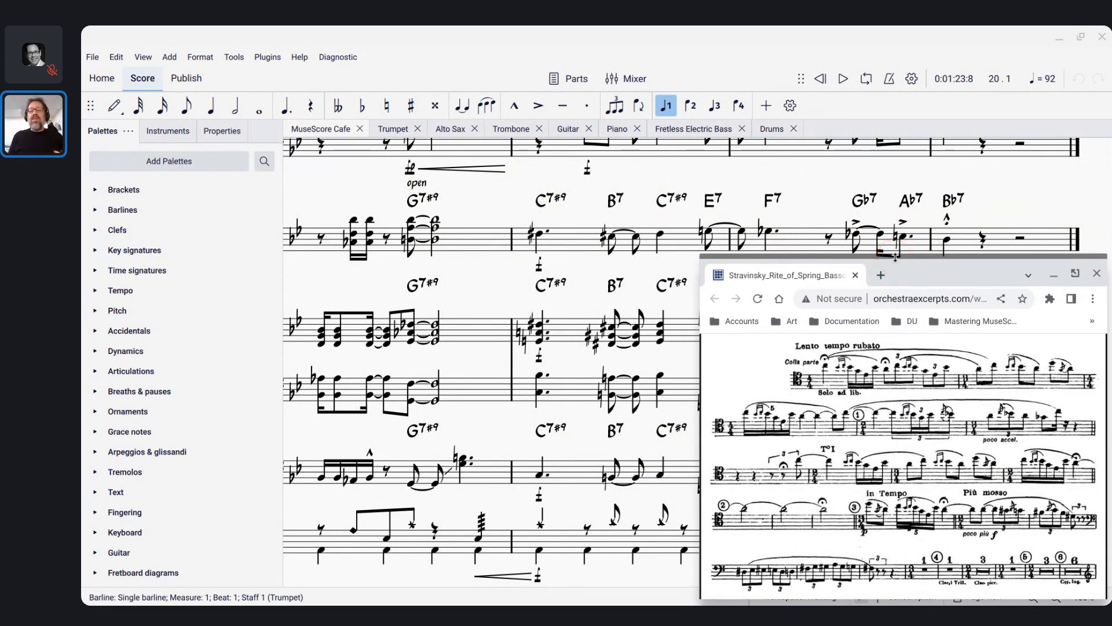
Bring up the Live Chat window and move it to the opposite side of the screen from the excerpt
key(alt+Tab)
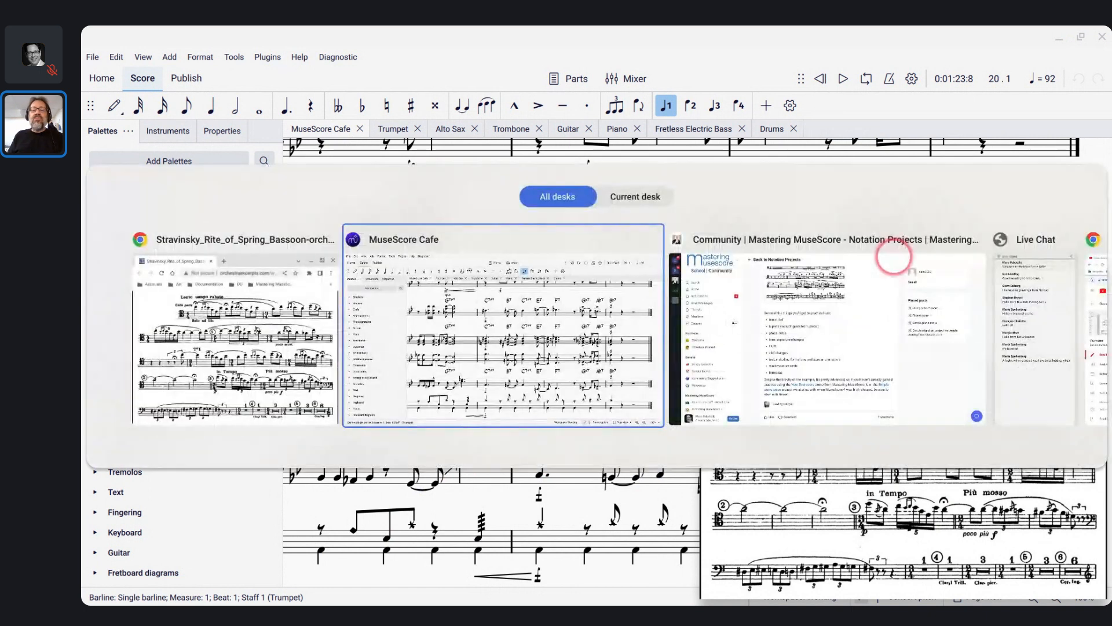
key(alt+Tab)
key(alt+Tab)
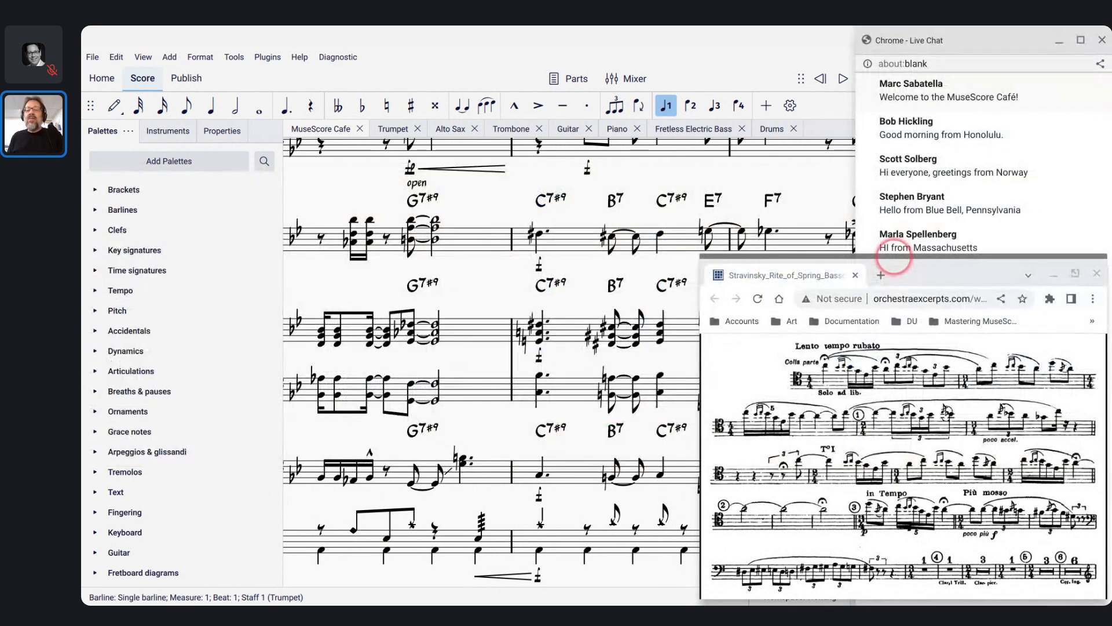
drag(939, 34, 164, 30)
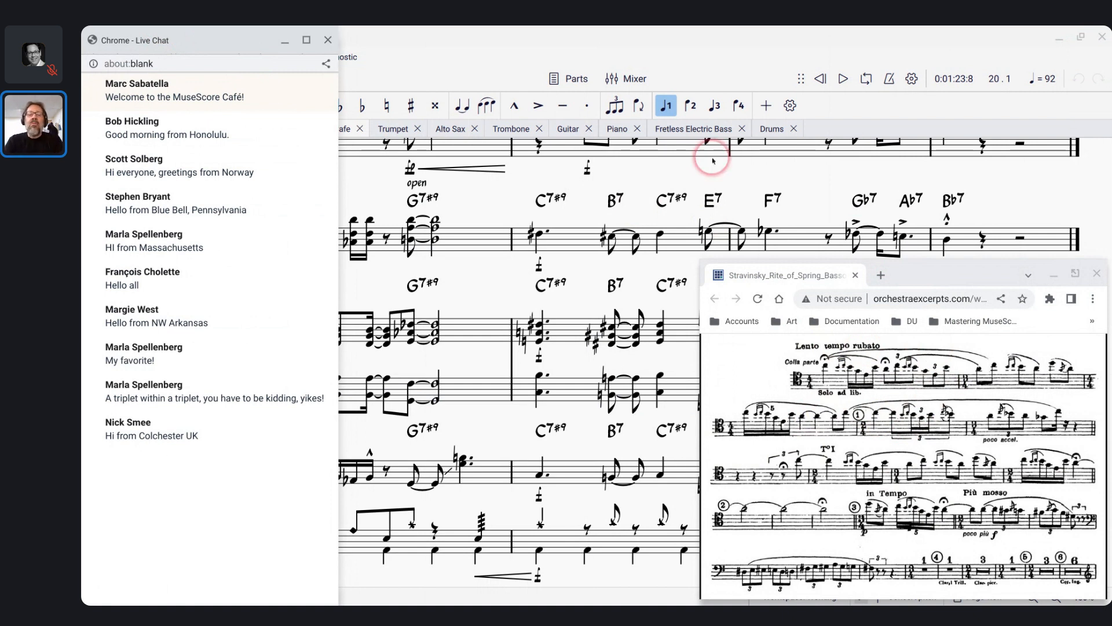
Start a new score from the Symphony Orchestra template in the Orchestral category and continue to the additional score information
click(619, 30)
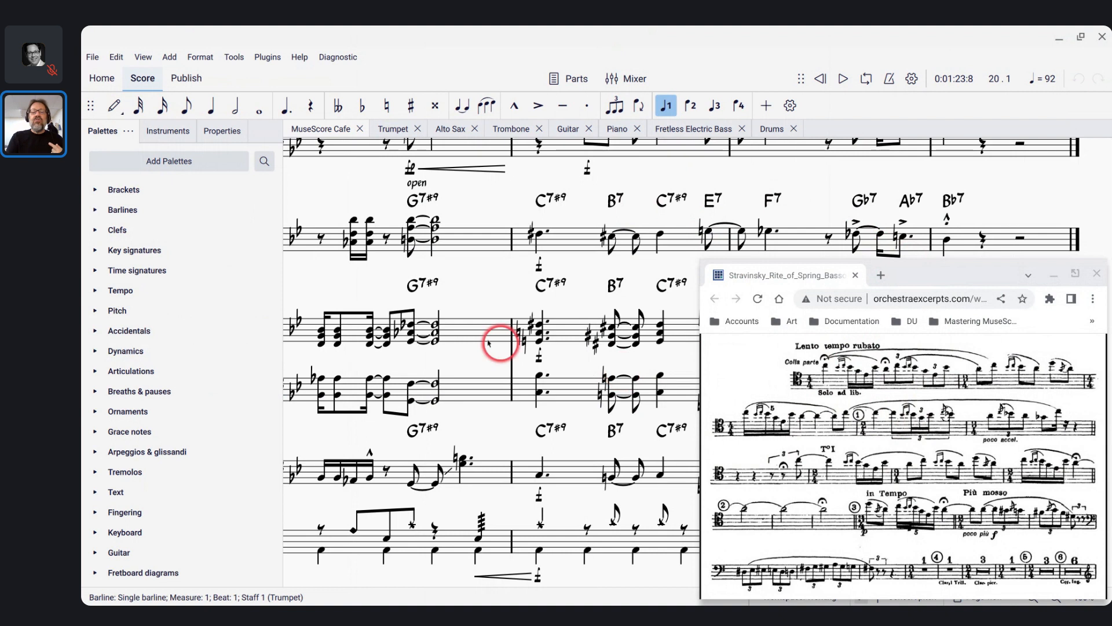
click(371, 290)
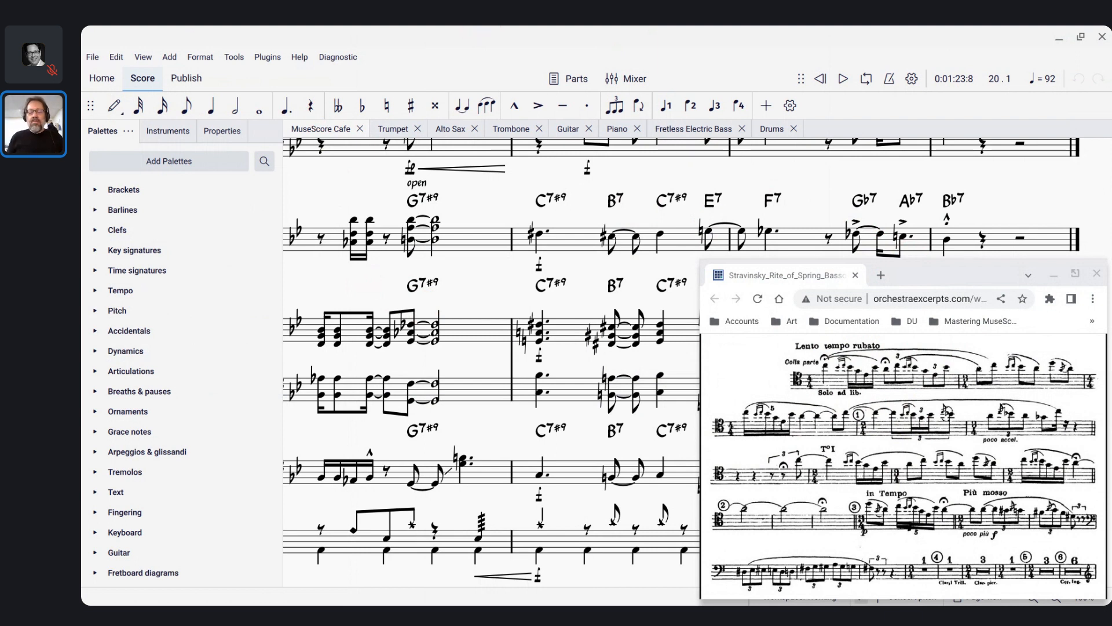
key(ctrl+n)
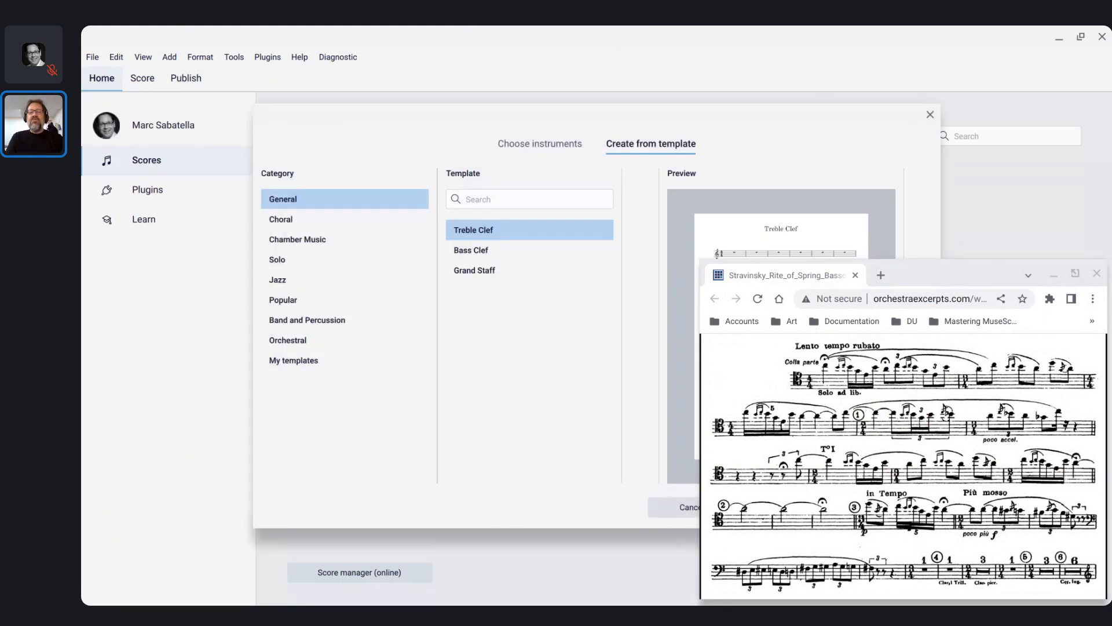
drag(546, 124, 391, 85)
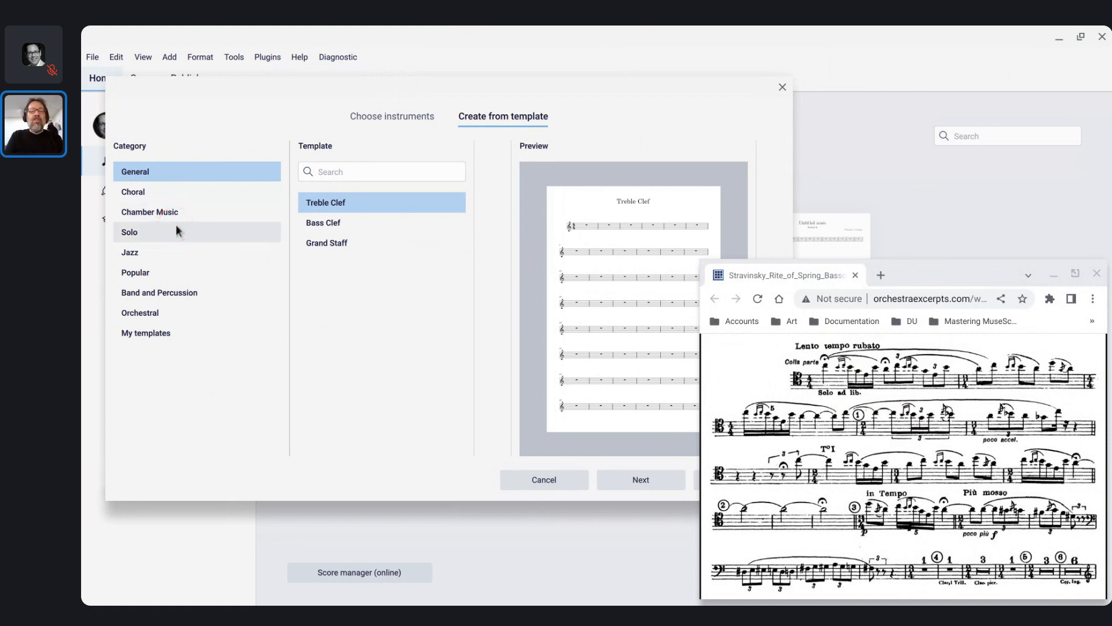
click(148, 316)
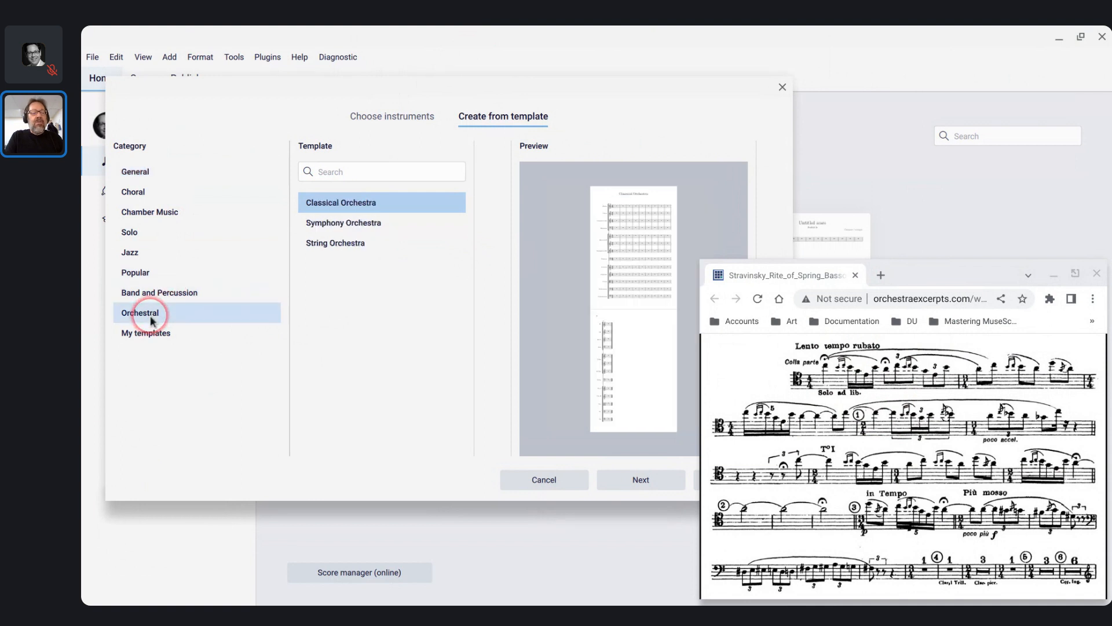
click(342, 230)
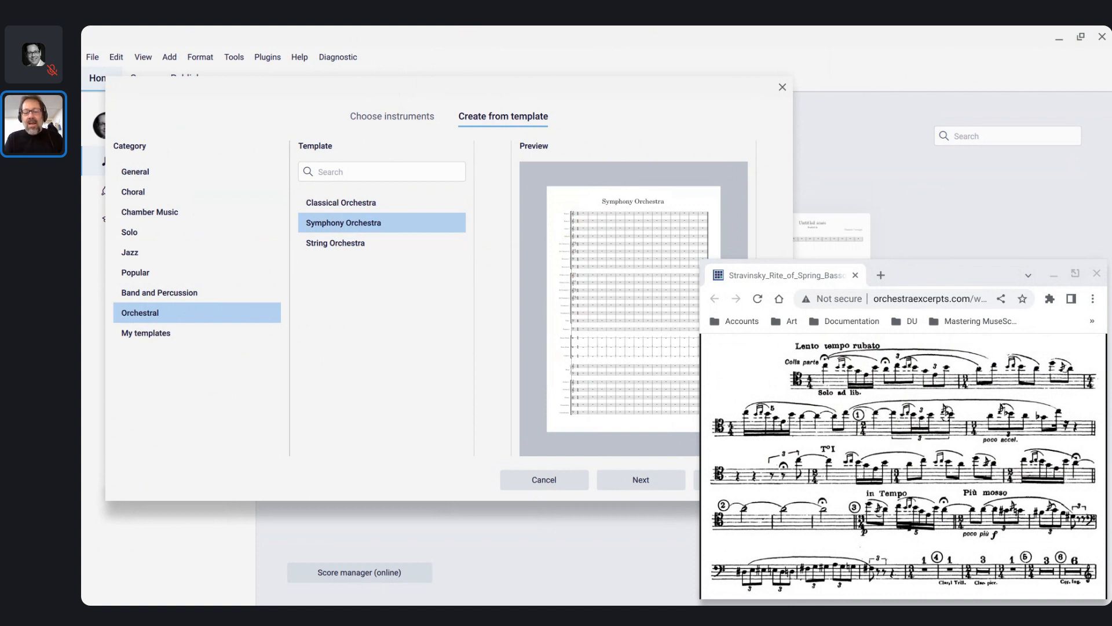
drag(558, 81, 532, 80)
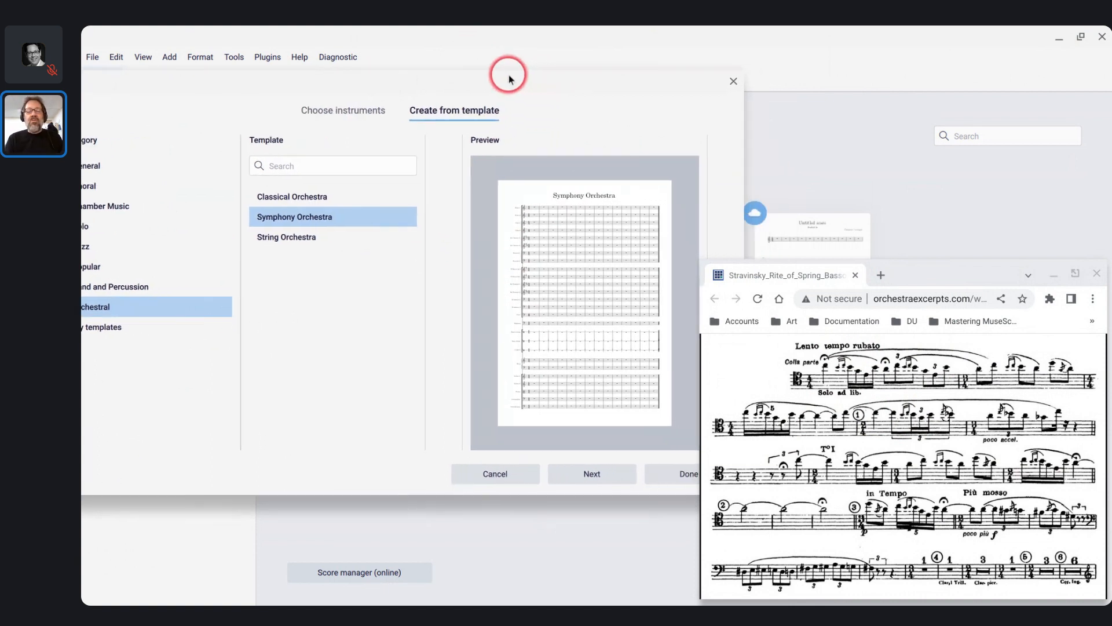
click(588, 484)
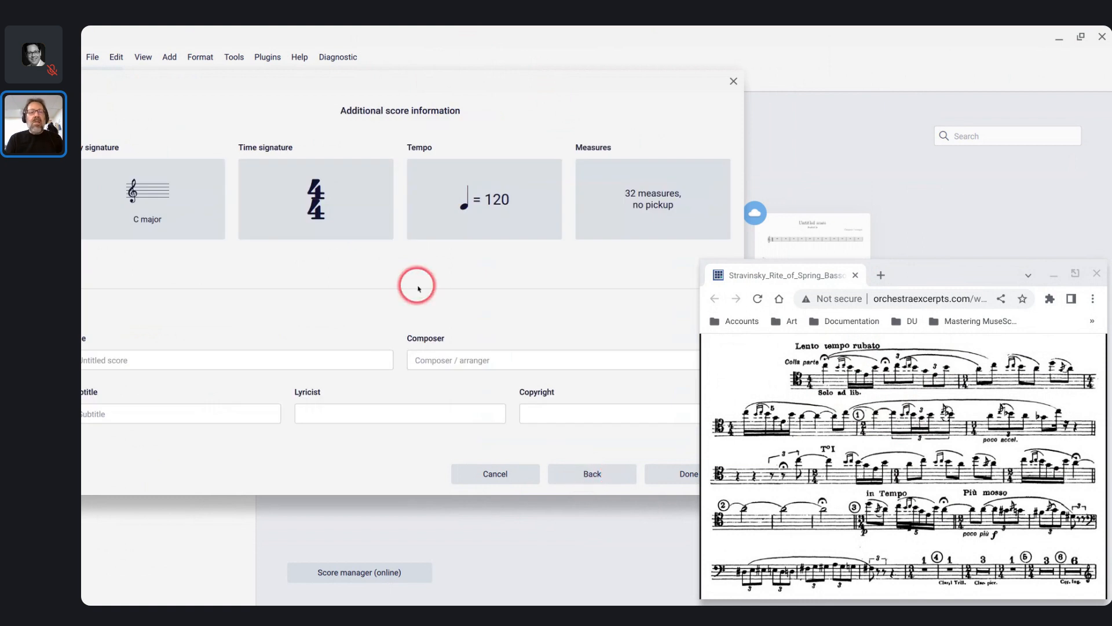
Title the new score The Rite of Spring, enter Igor Stravinsky as composer, and create the score
drag(313, 79, 337, 86)
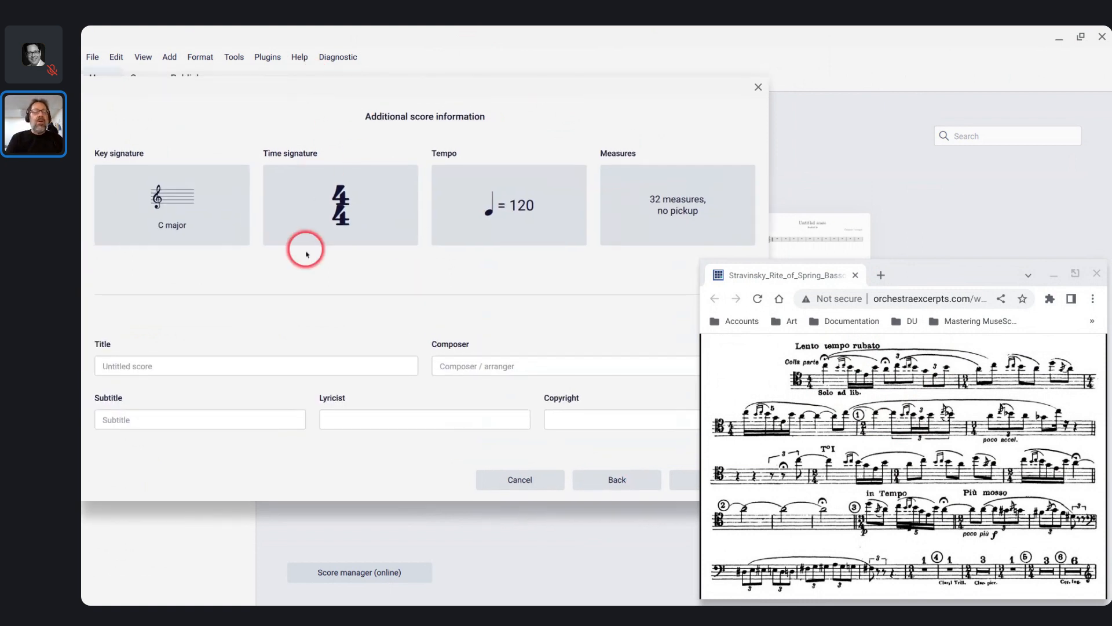
click(270, 371)
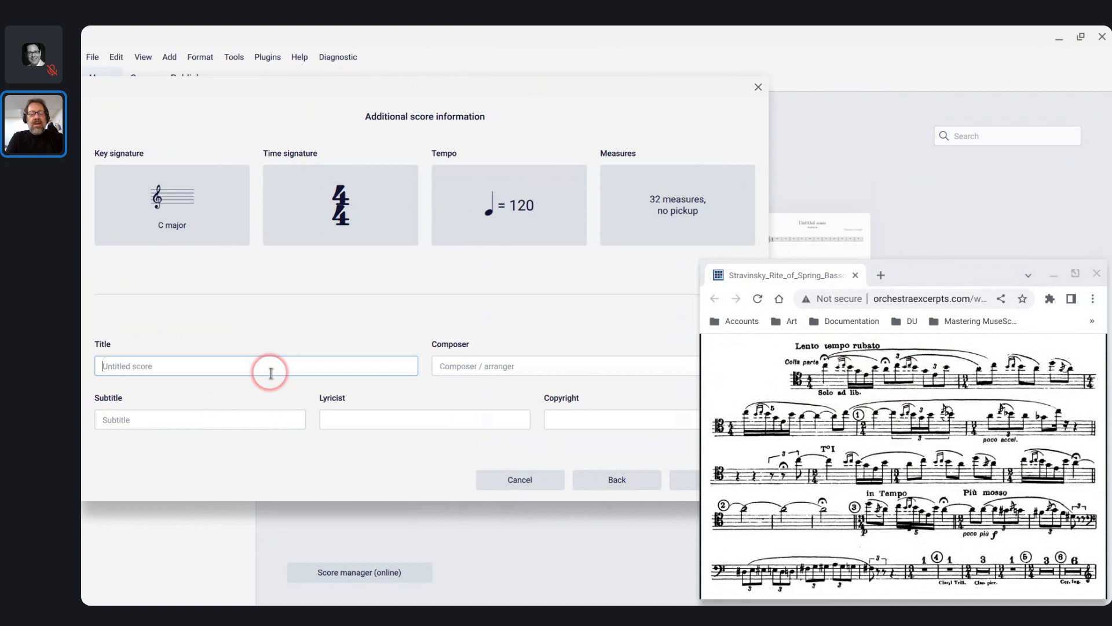
text(The Rite of)
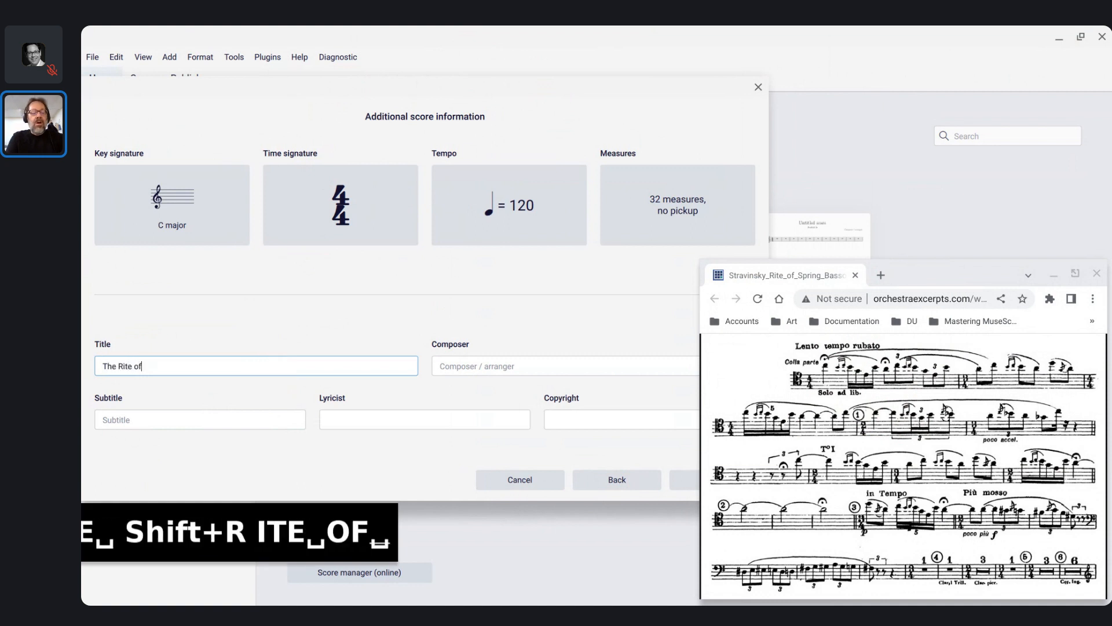
text( Spring)
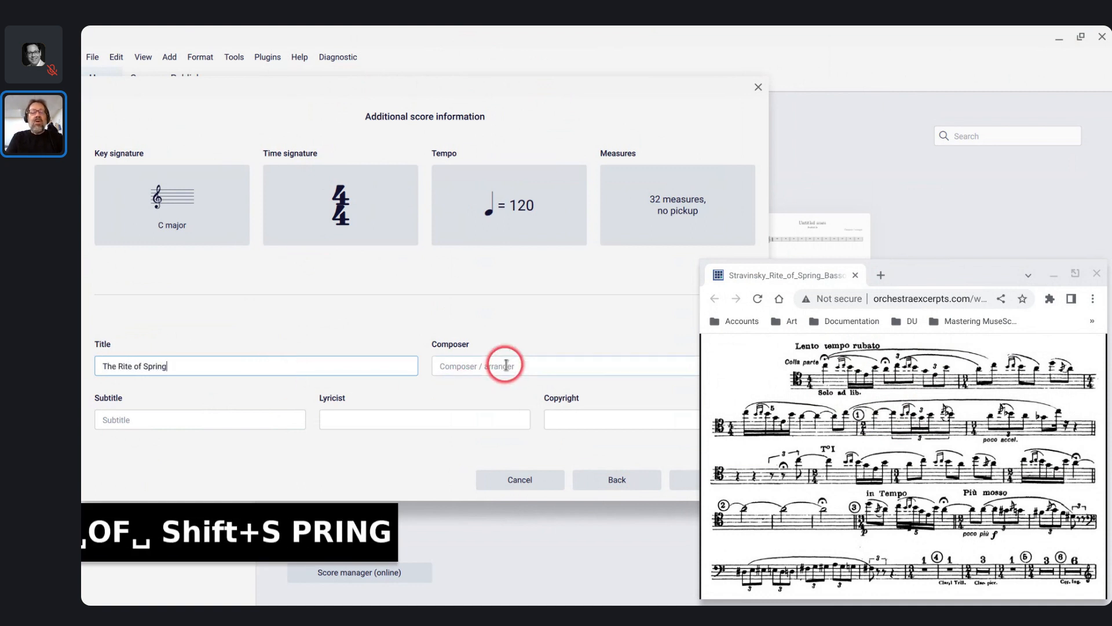
click(506, 365)
text(Igo)
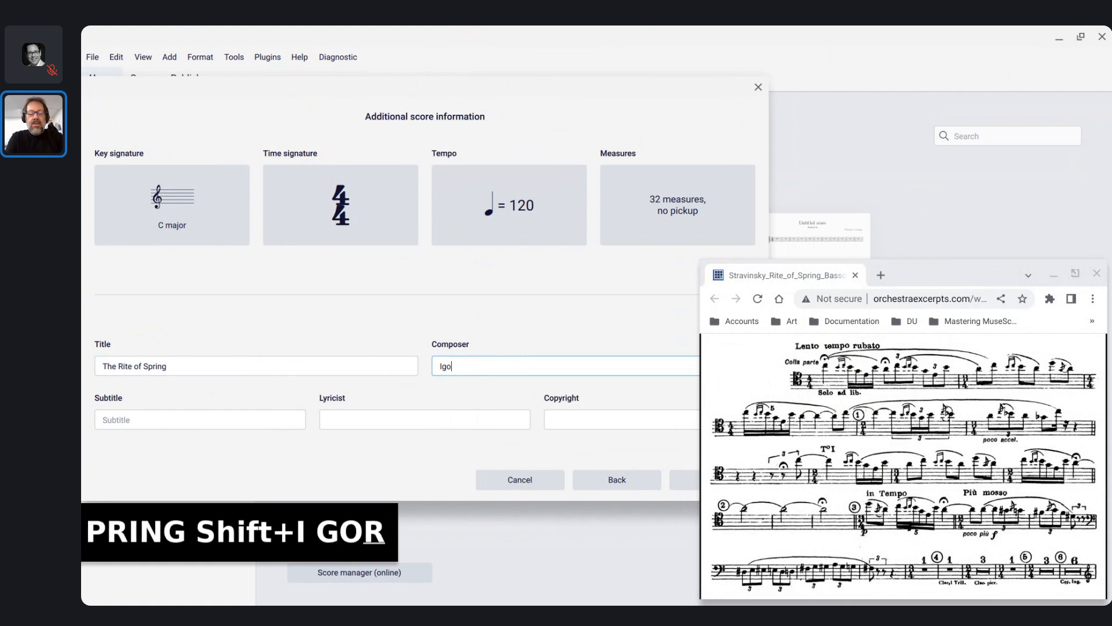
text(r Stravi)
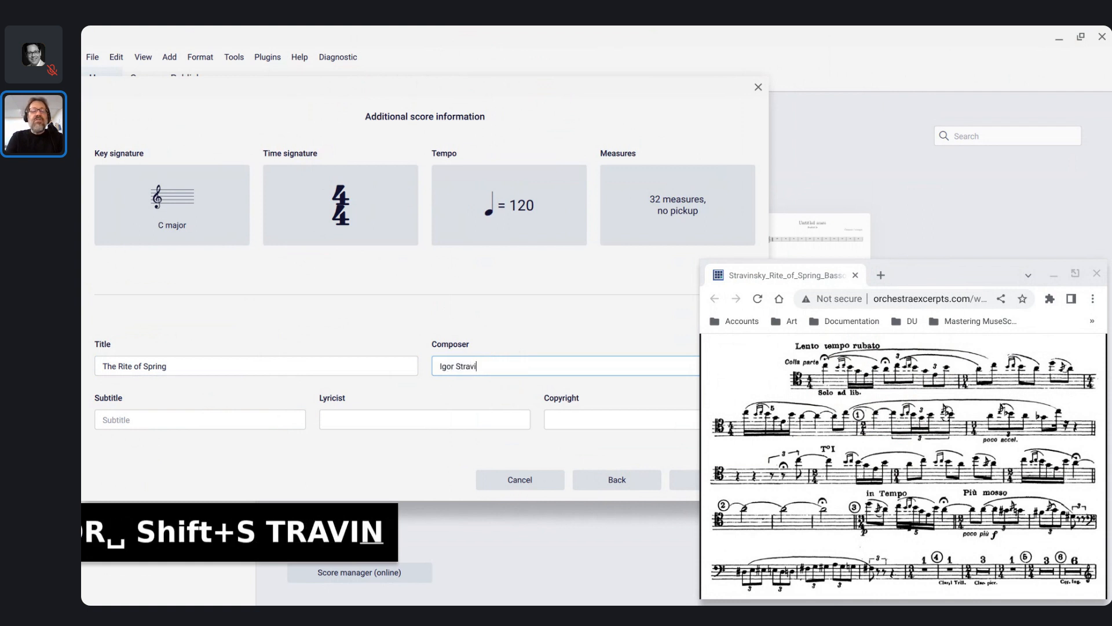
text(nsky)
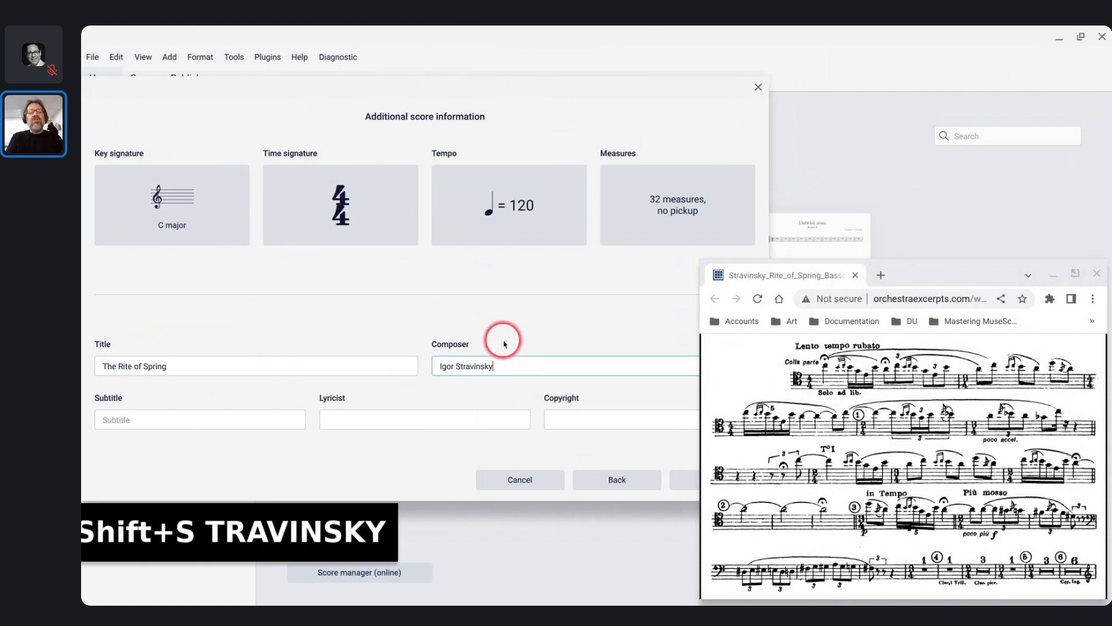
click(391, 359)
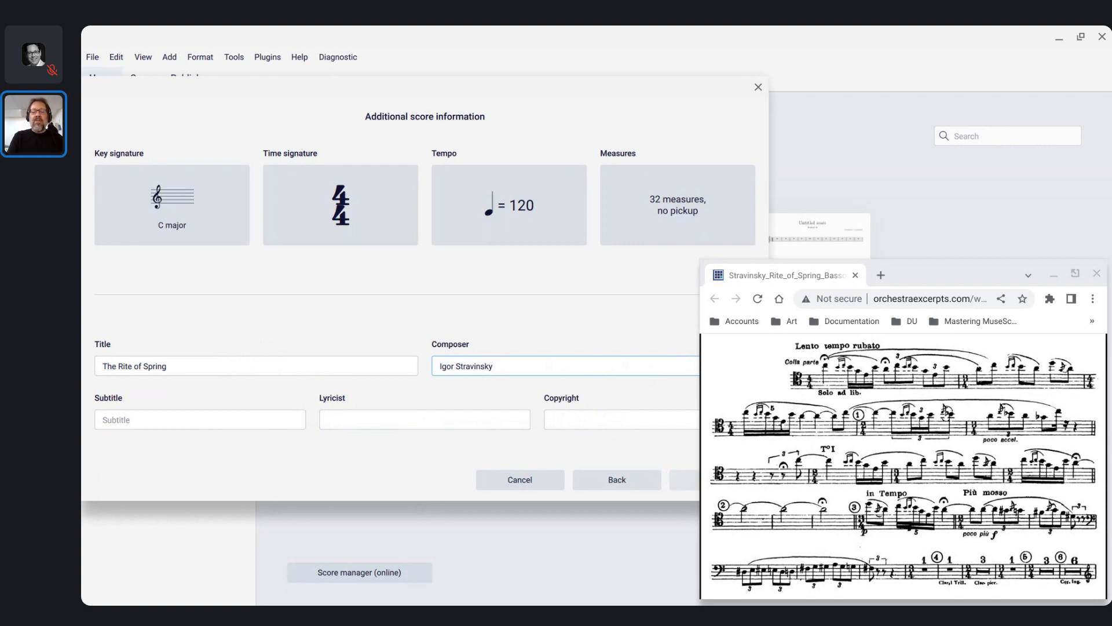
click(686, 481)
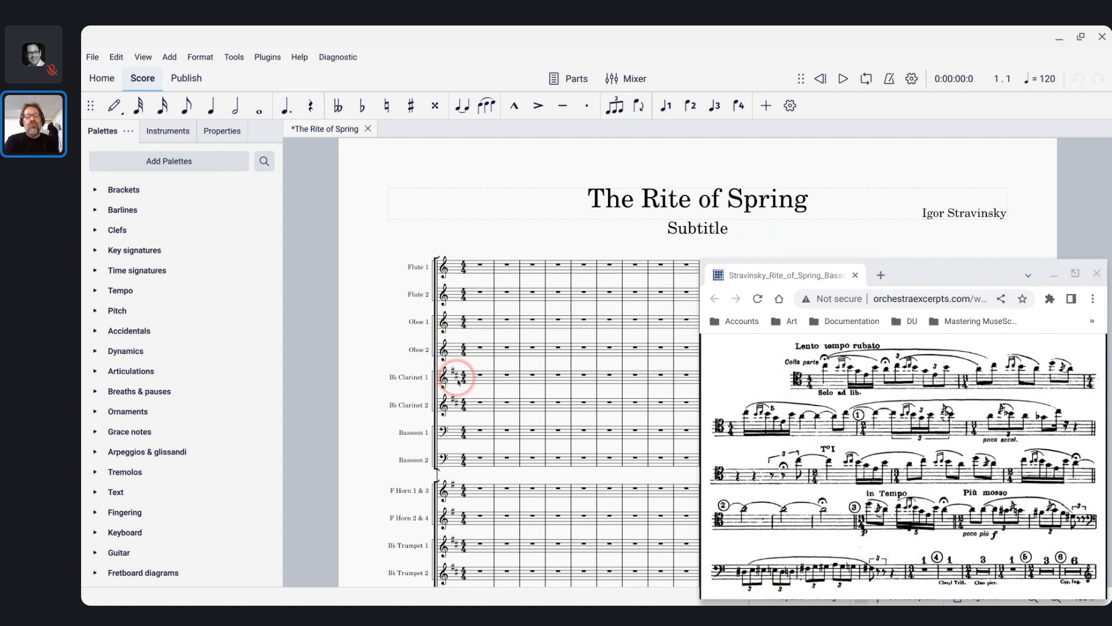
Apply the Open/Atonal key signature to every staff from the first measure, in place of the transposing instruments' key signatures
scroll(453, 487, down, 10)
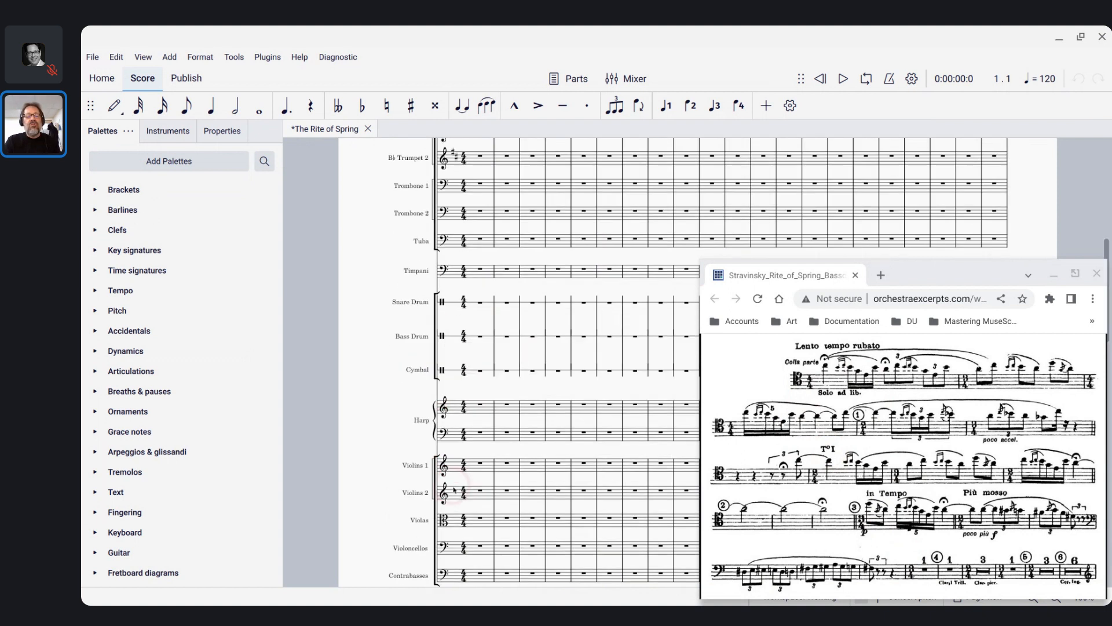
scroll(461, 393, up, 3)
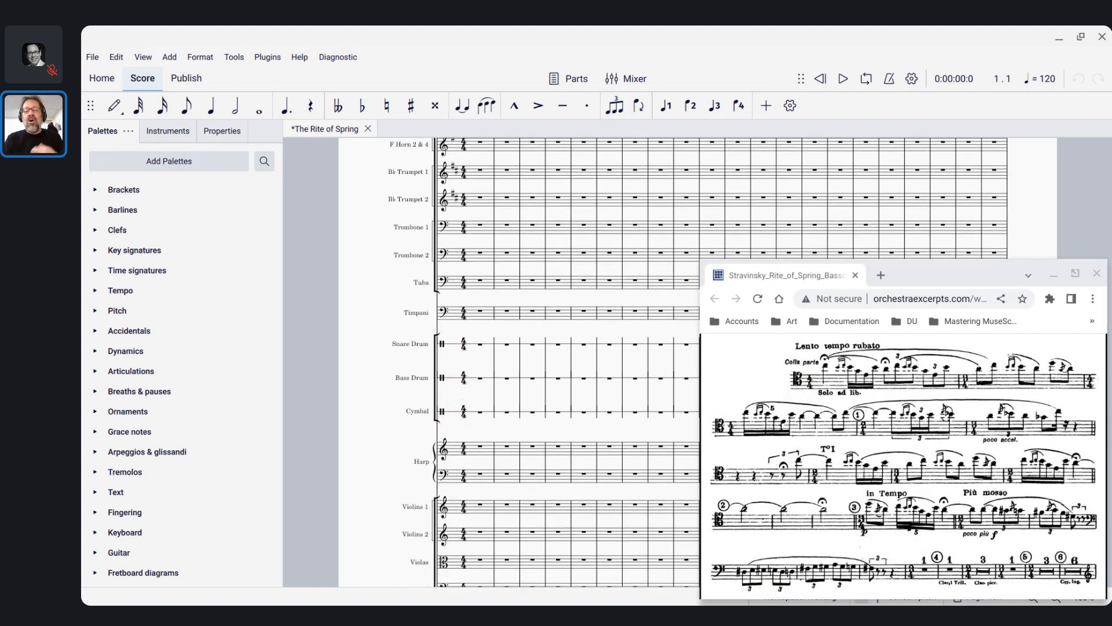
scroll(521, 359, up, 5)
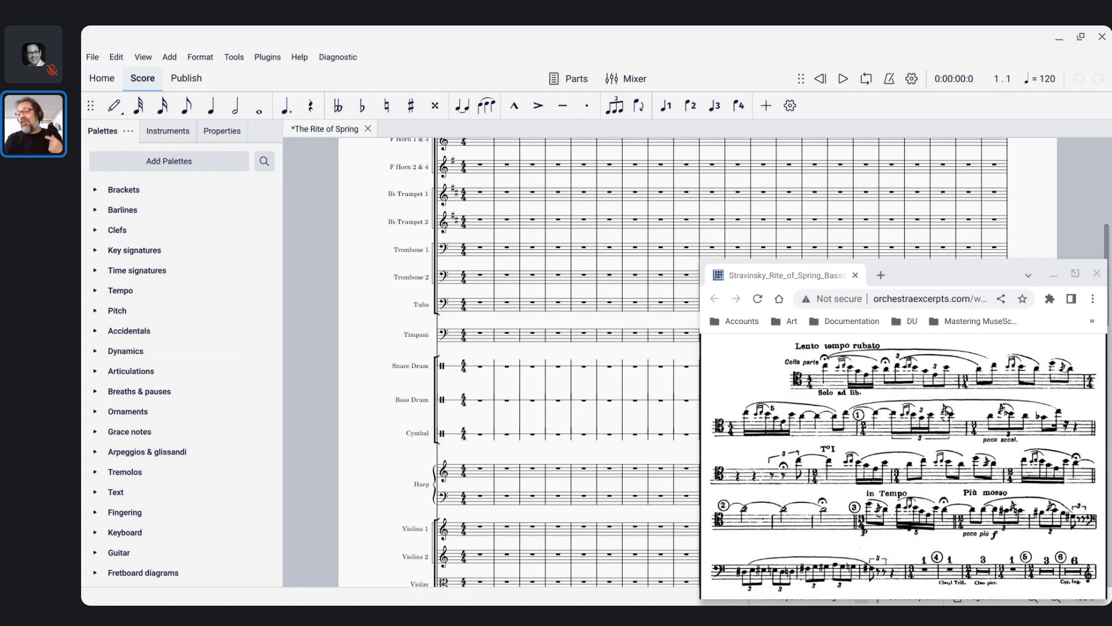
scroll(522, 347, up, 4)
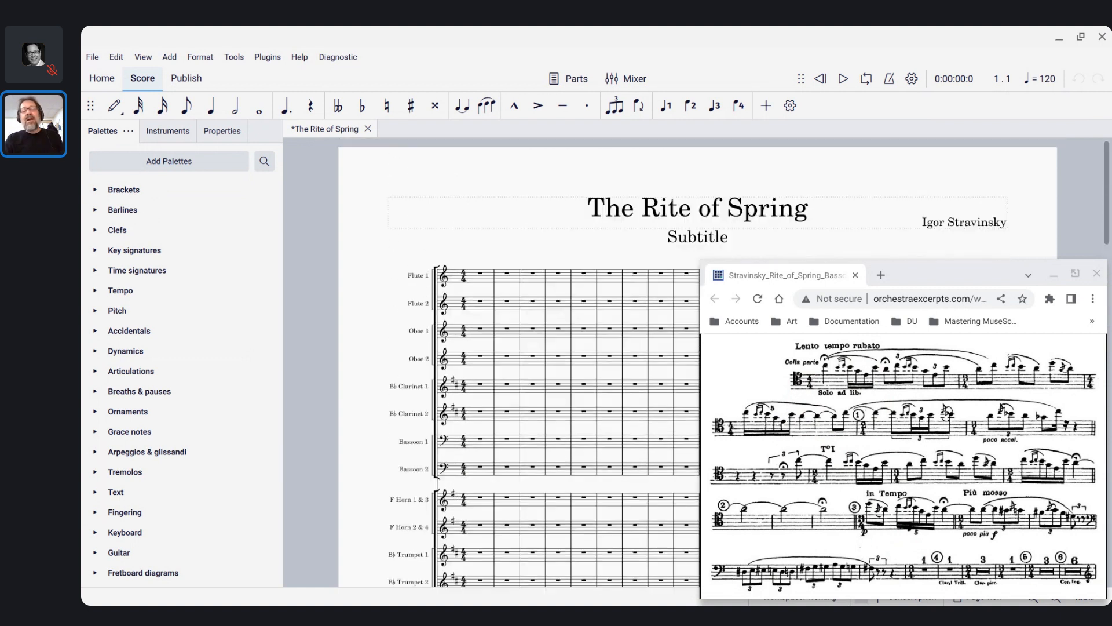
click(485, 277)
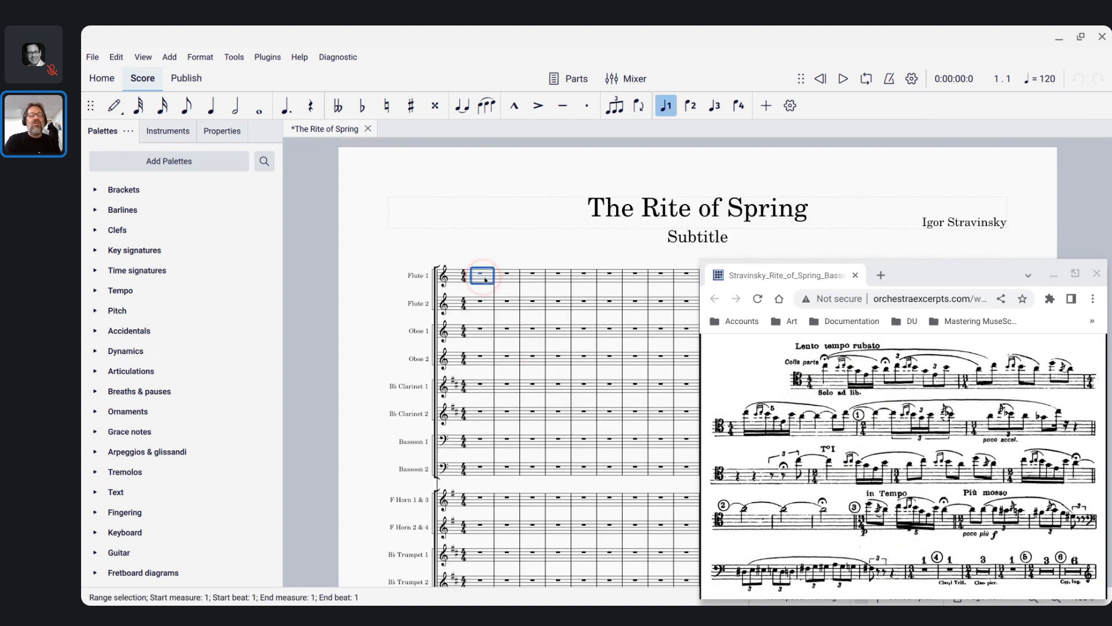
click(96, 251)
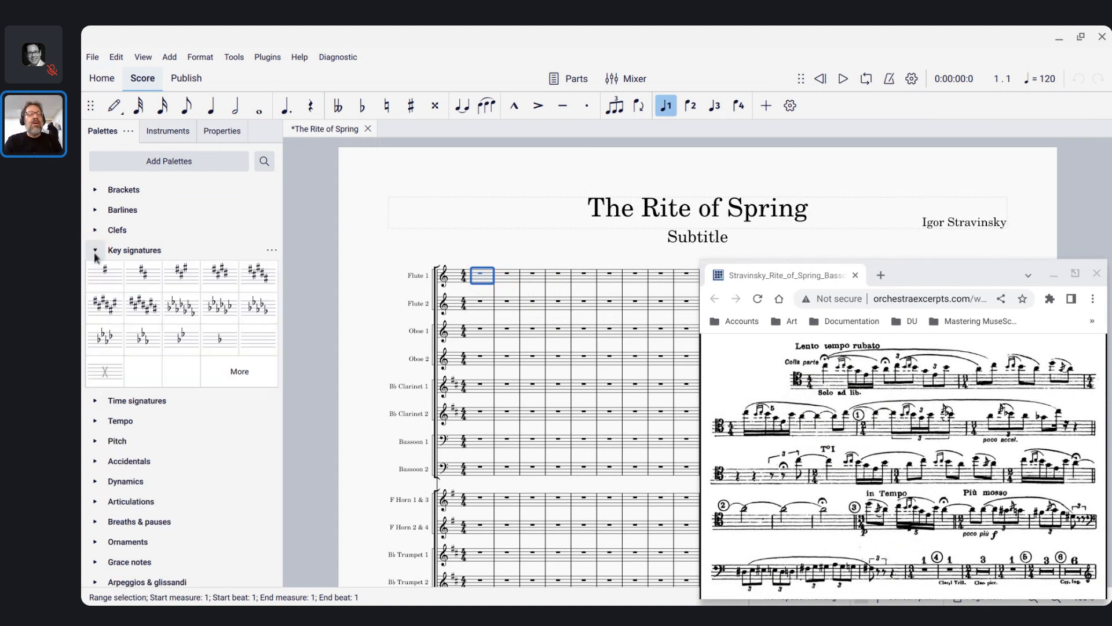
click(259, 342)
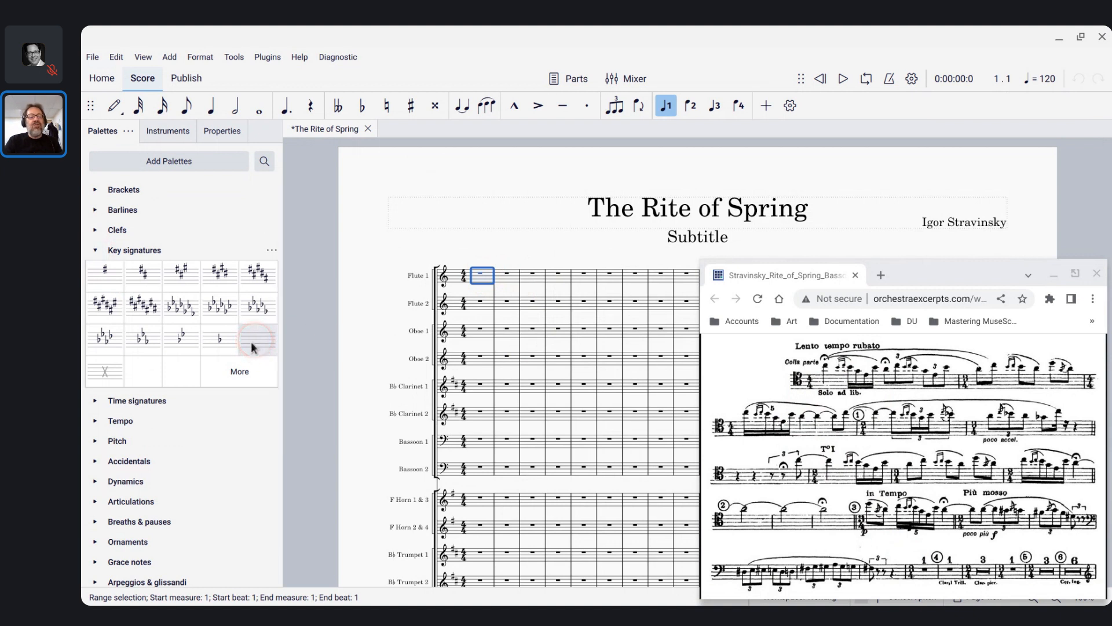
click(102, 373)
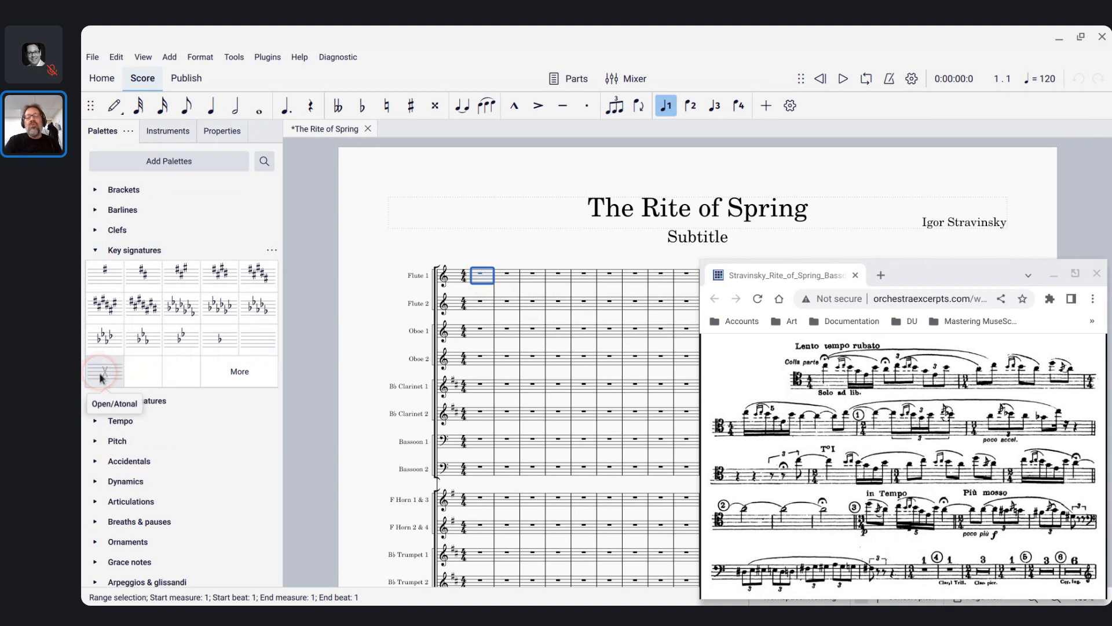
click(94, 370)
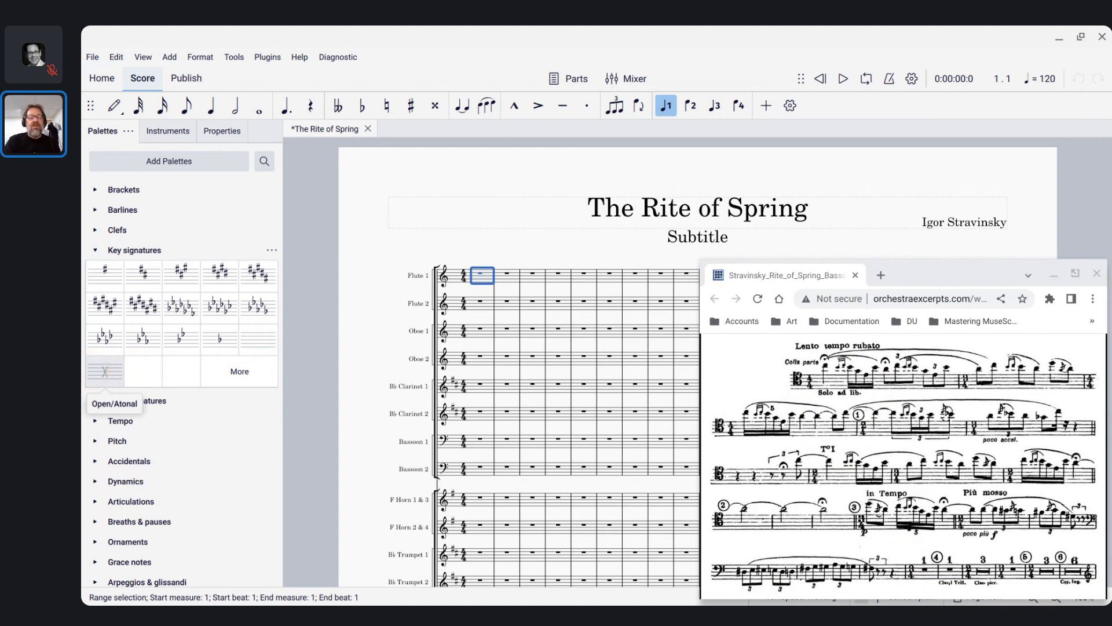
click(94, 374)
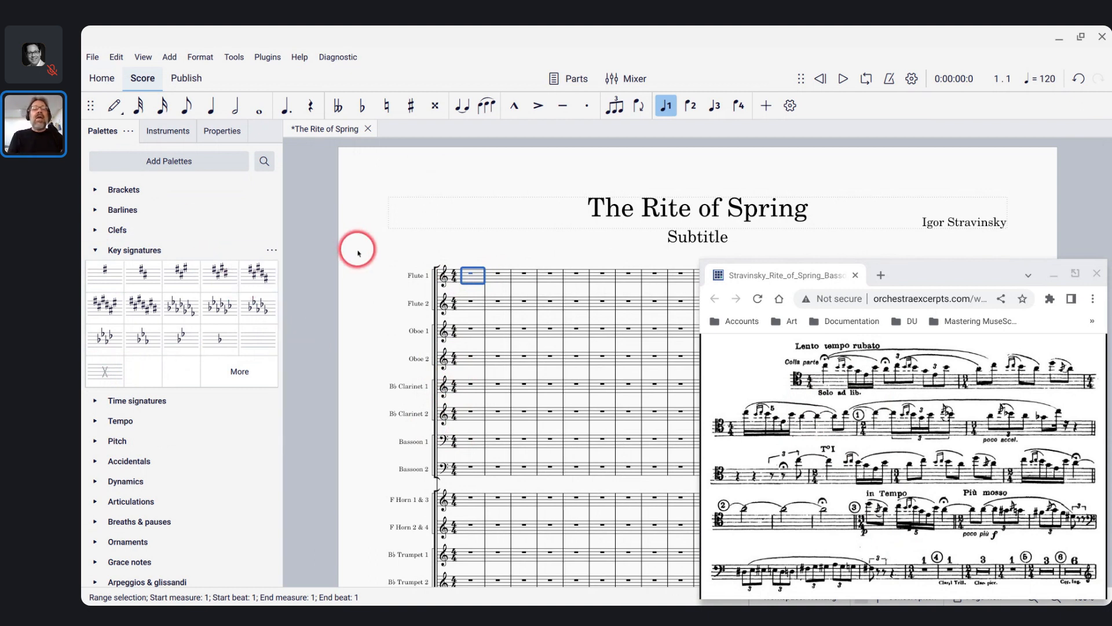
scroll(355, 249, down, 3)
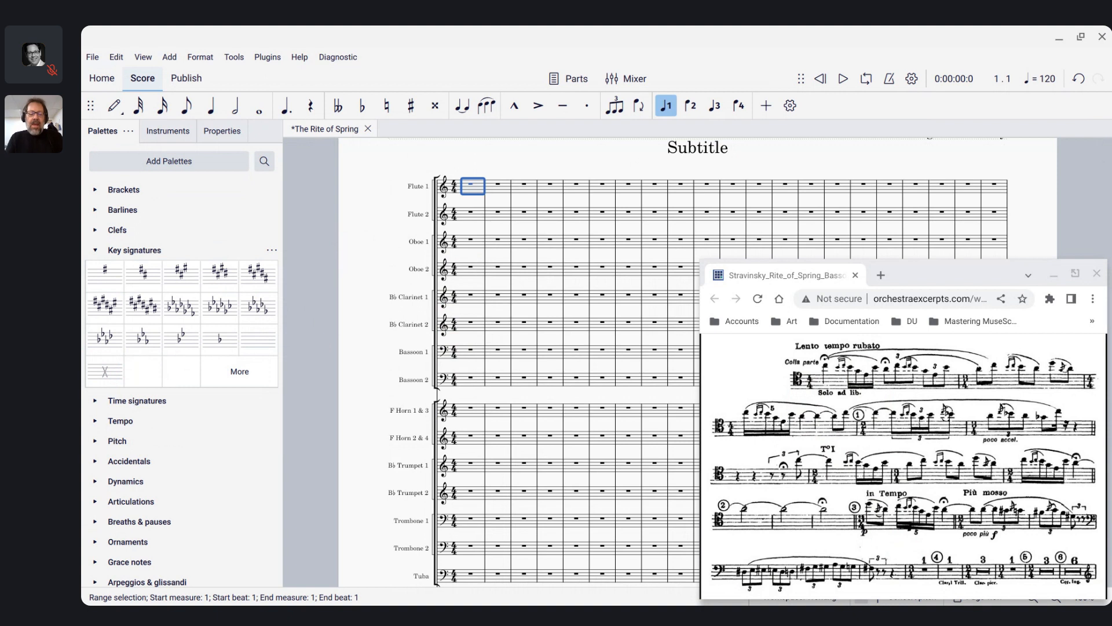
Bring up the Live Chat window beside the score and read the recent messages
key(alt+Tab)
key(alt+Tab)
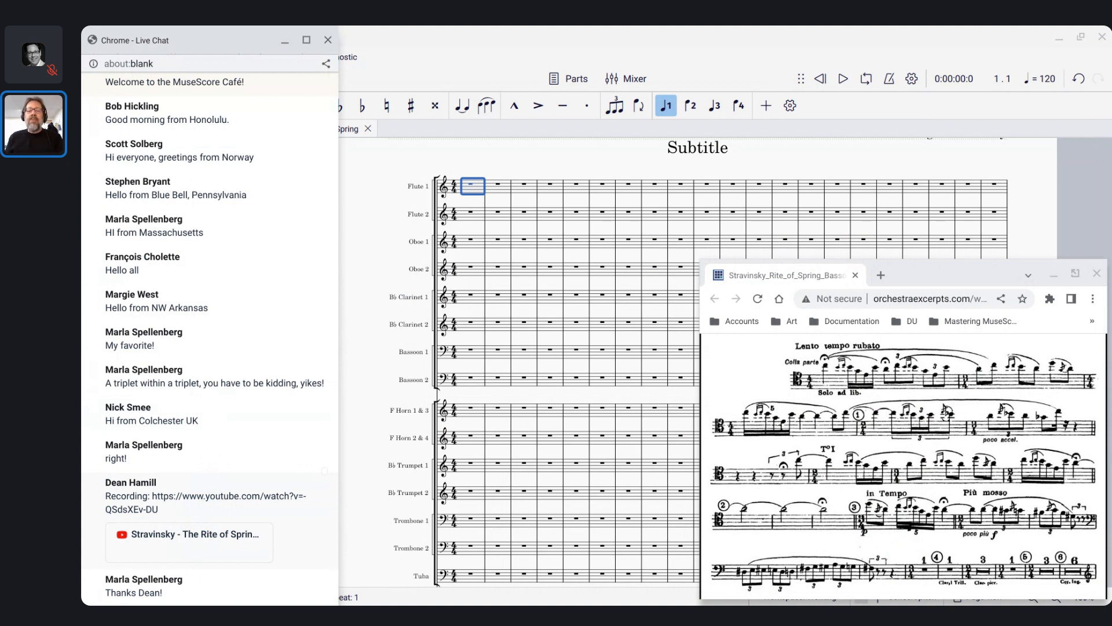
click(435, 313)
Open all of the orchestral score's instrument parts at once
scroll(438, 317, down, 5)
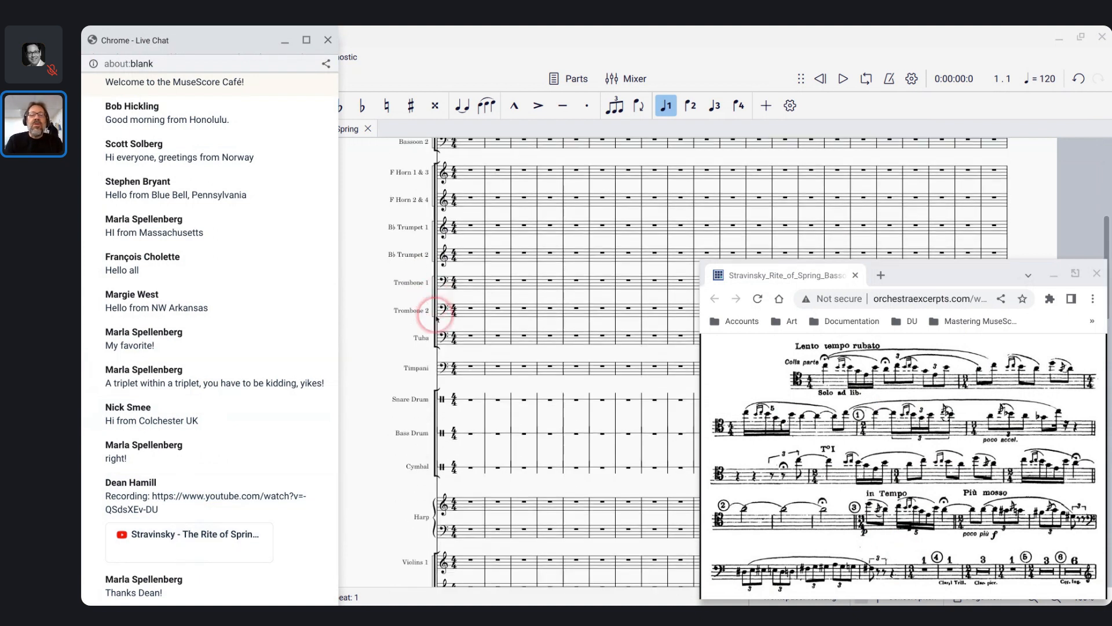
scroll(437, 317, down, 5)
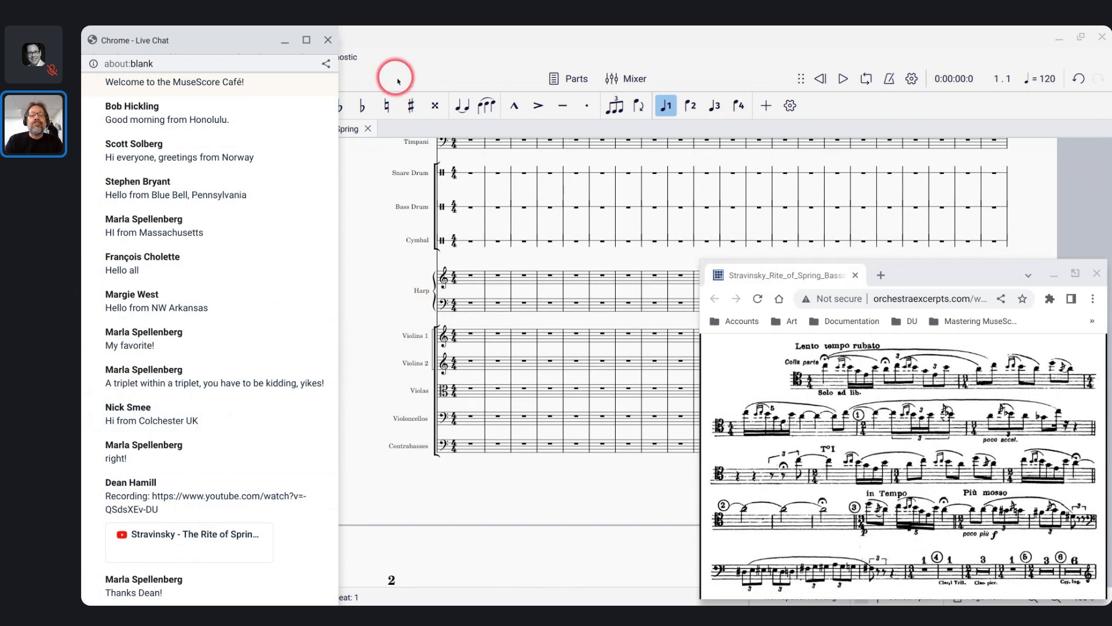
click(581, 78)
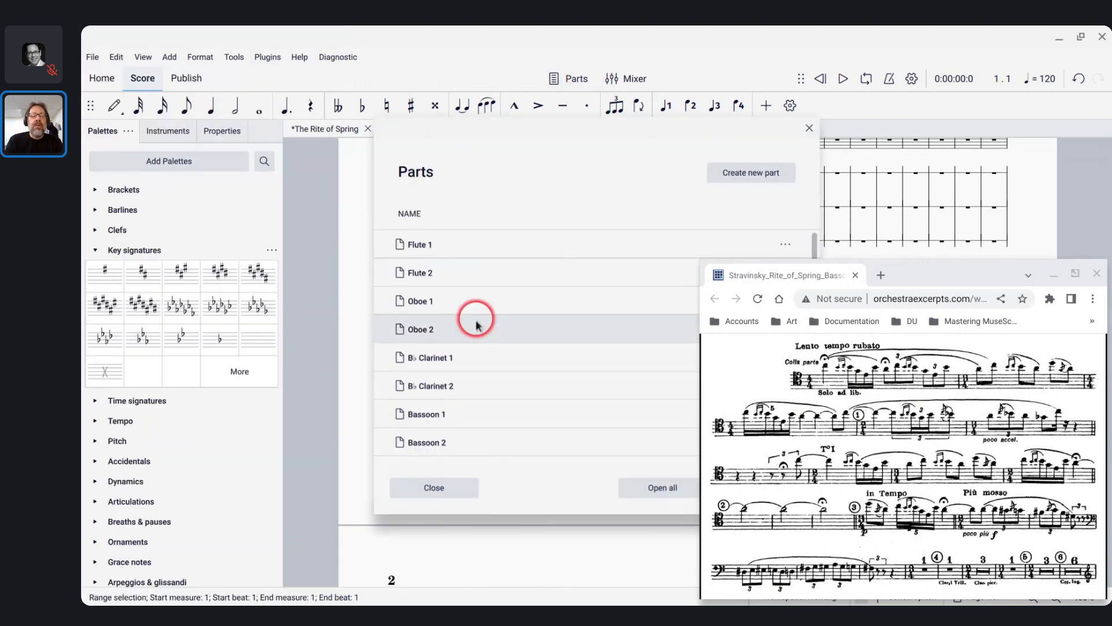
click(675, 488)
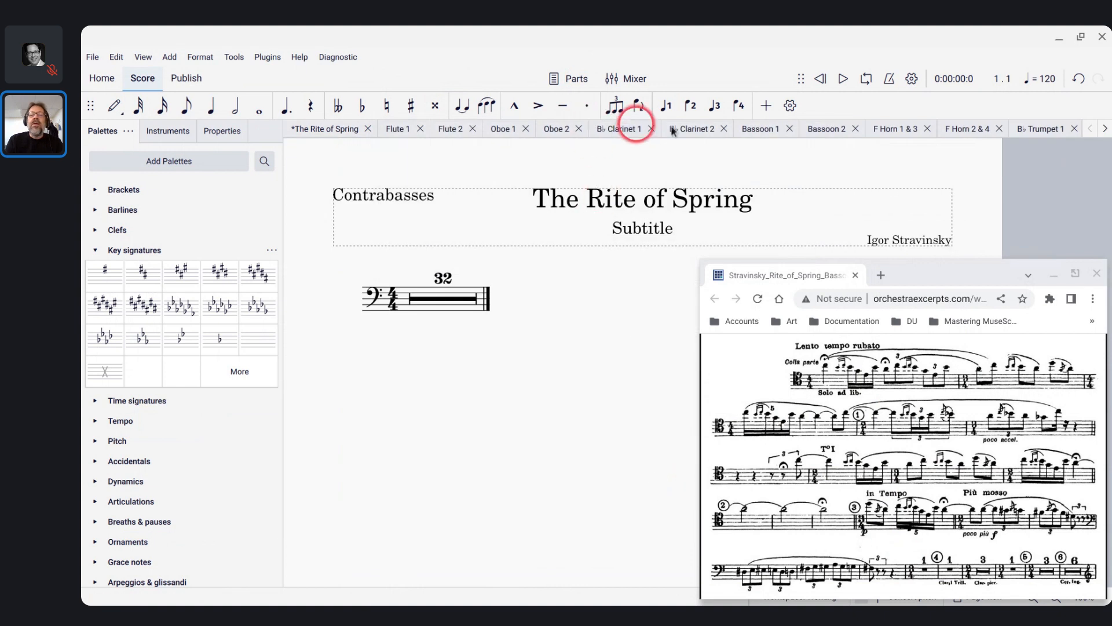
Switch from the Contrabasses part to the Bassoon 1 part
scroll(769, 126, down, 2)
scroll(769, 127, down, 10)
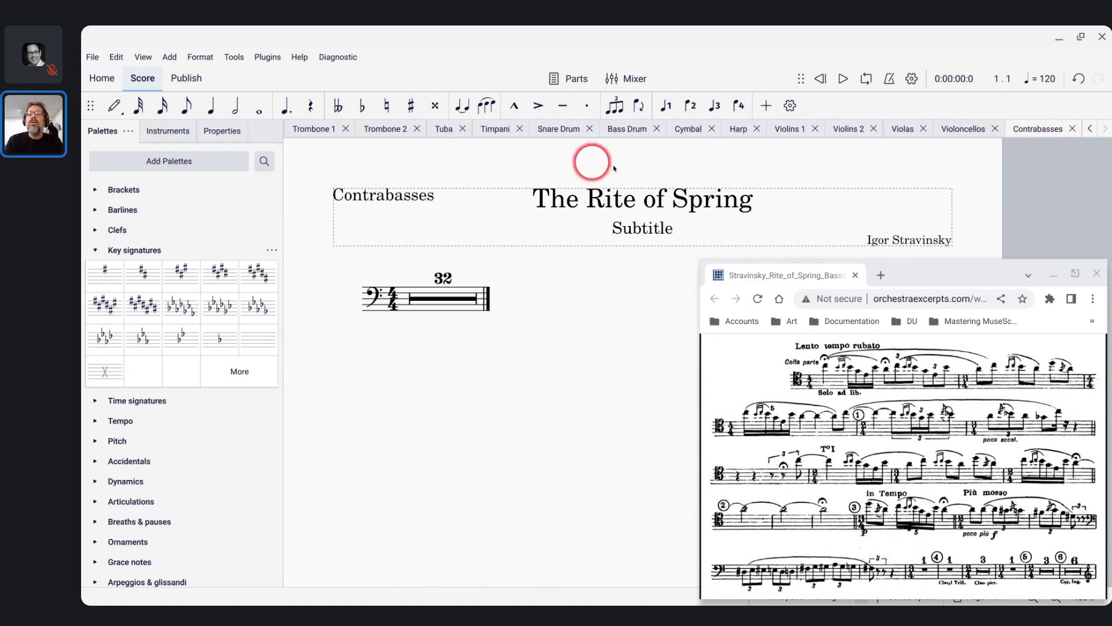
click(1091, 130)
click(1092, 130)
click(1091, 130)
click(1091, 130)
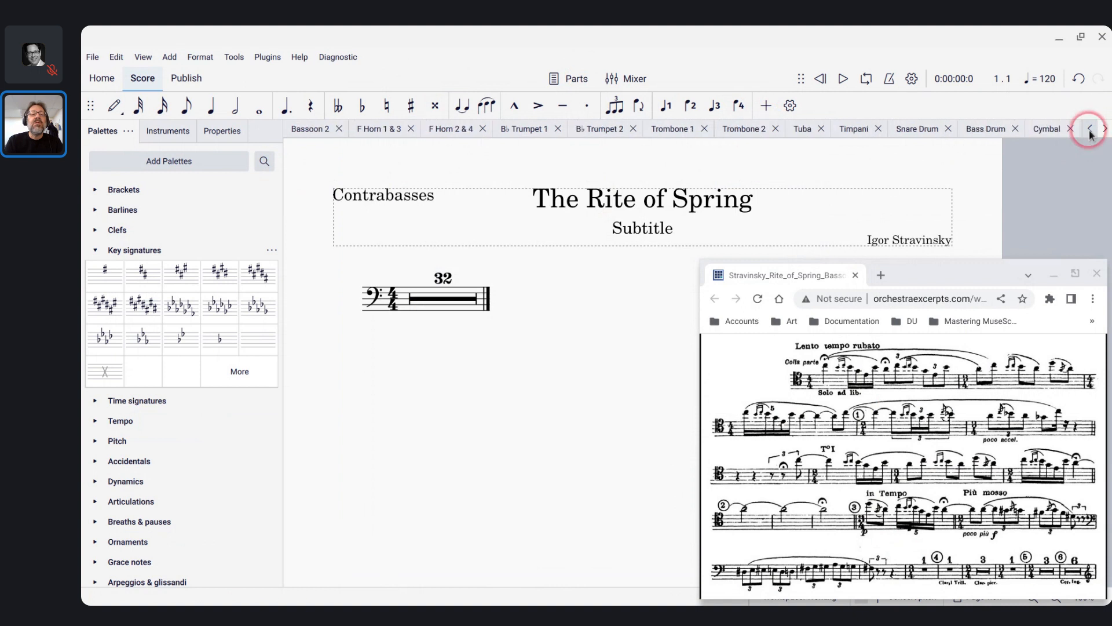
click(1091, 130)
click(1091, 130)
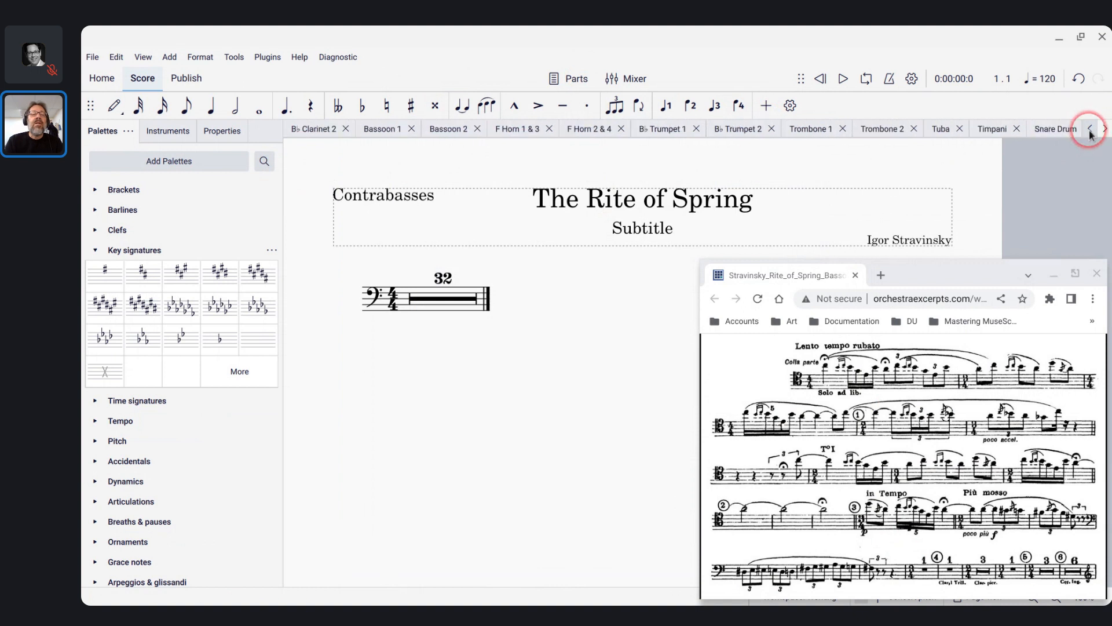
click(381, 128)
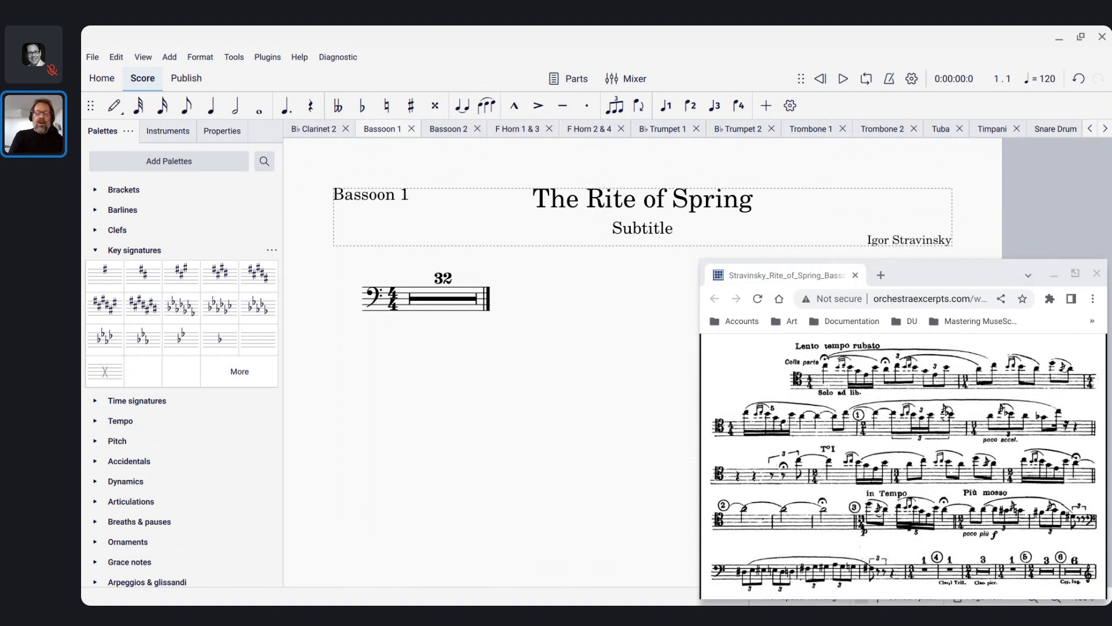
Turn off multimeasure rests in the Bassoon 1 part to display its empty measures individually
key(m)
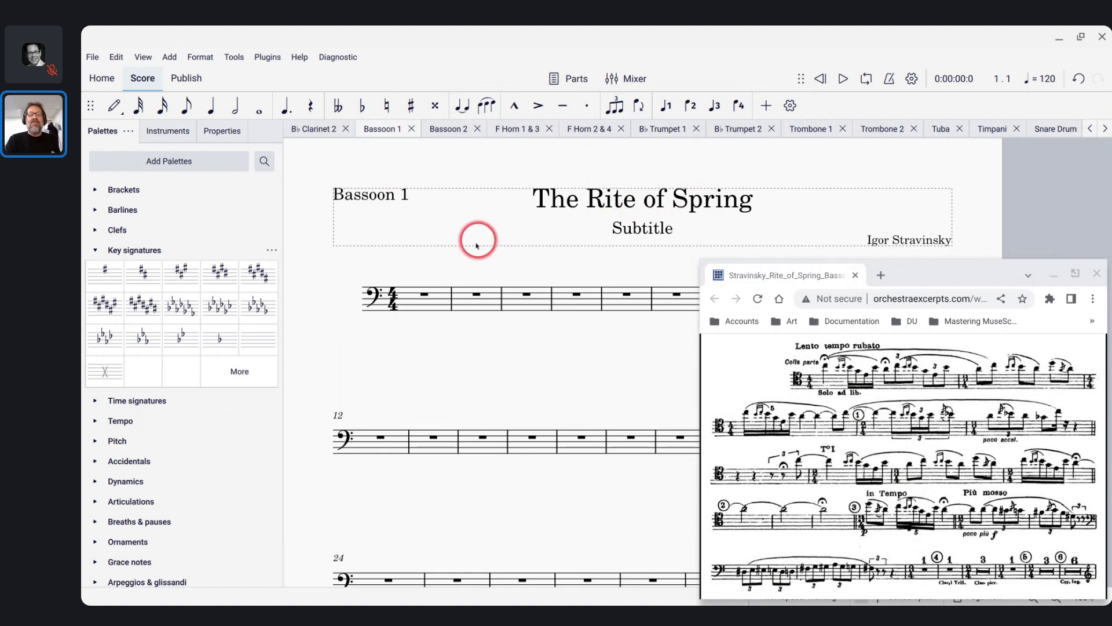
scroll(413, 307, down, 2)
scroll(412, 307, left, 2)
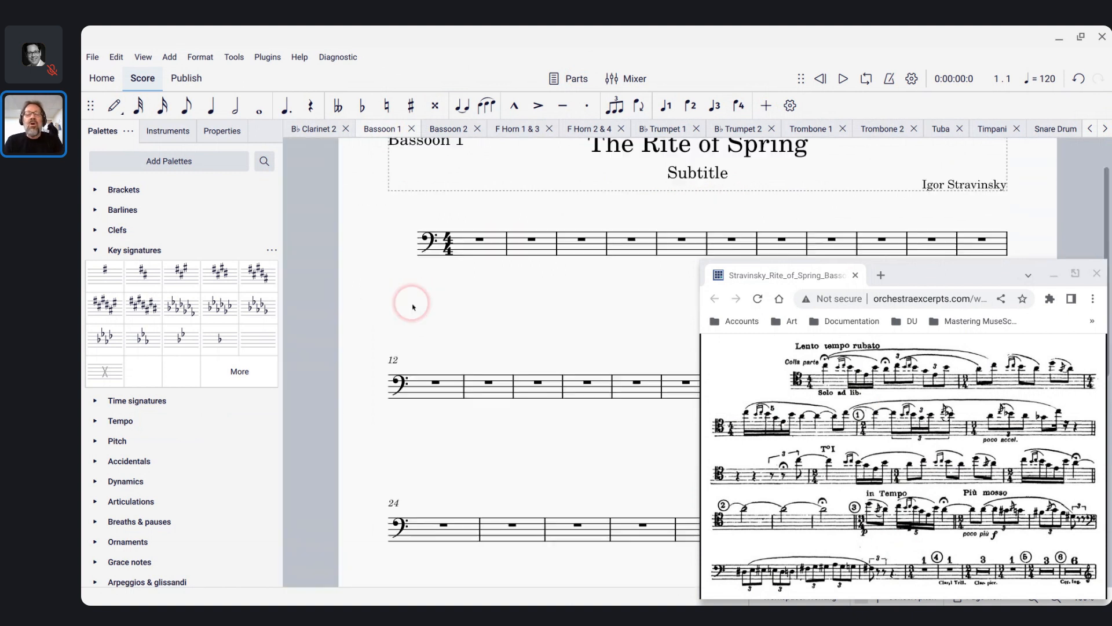
scroll(579, 336, down, 1)
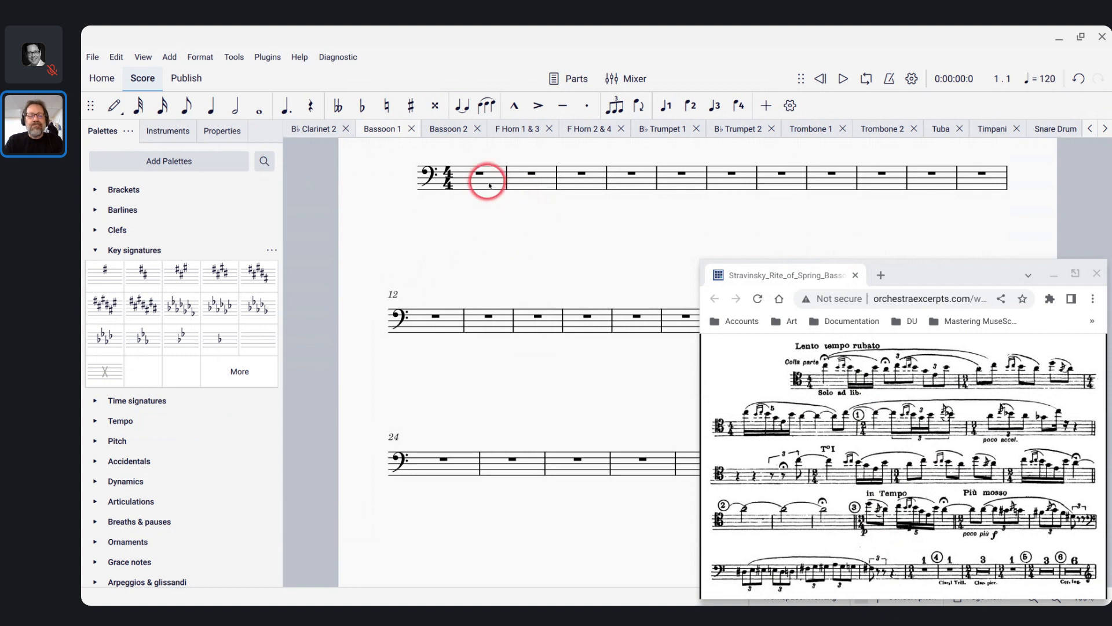
scroll(490, 186, up, 1)
scroll(489, 185, up, 1)
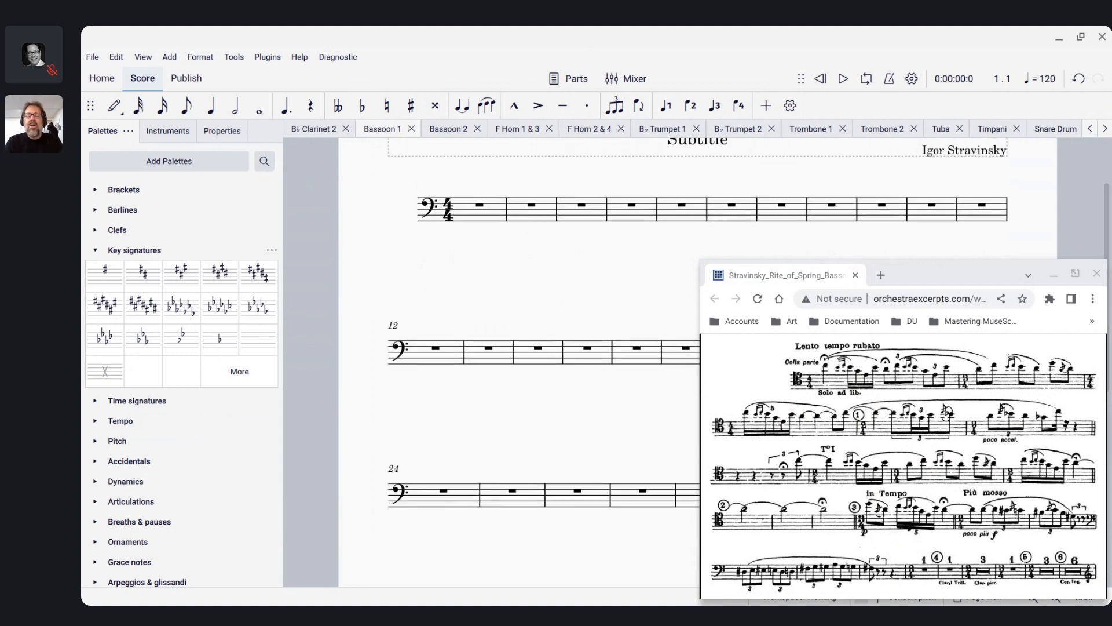
Return to the Live Chat window and check the messages against the Bassoon 1 part and the excerpt
click(485, 214)
click(837, 384)
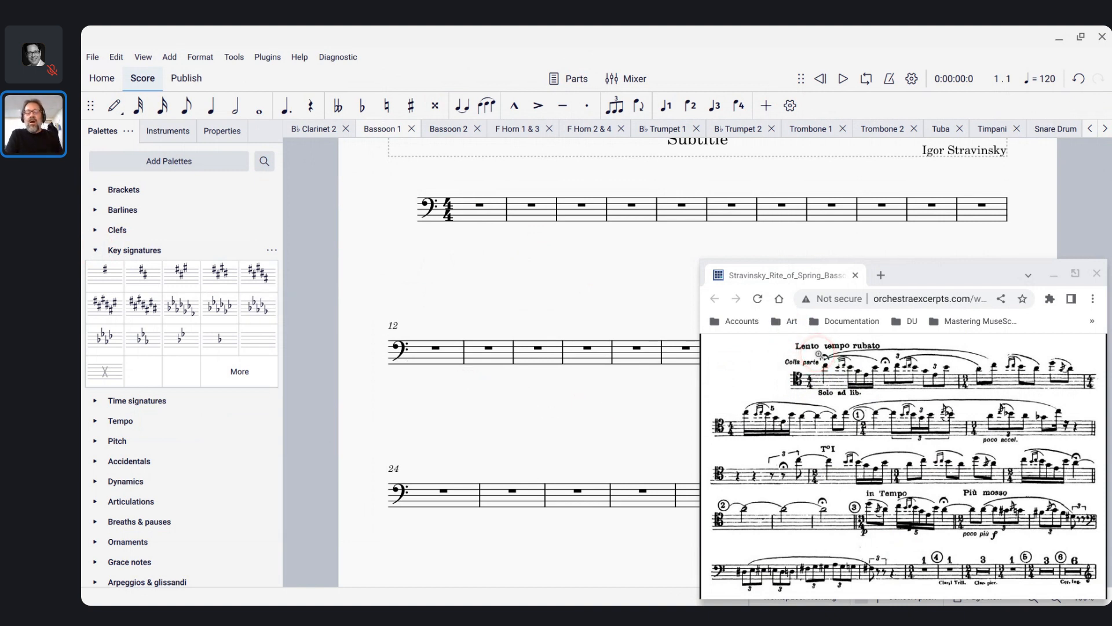
key(alt+Tab)
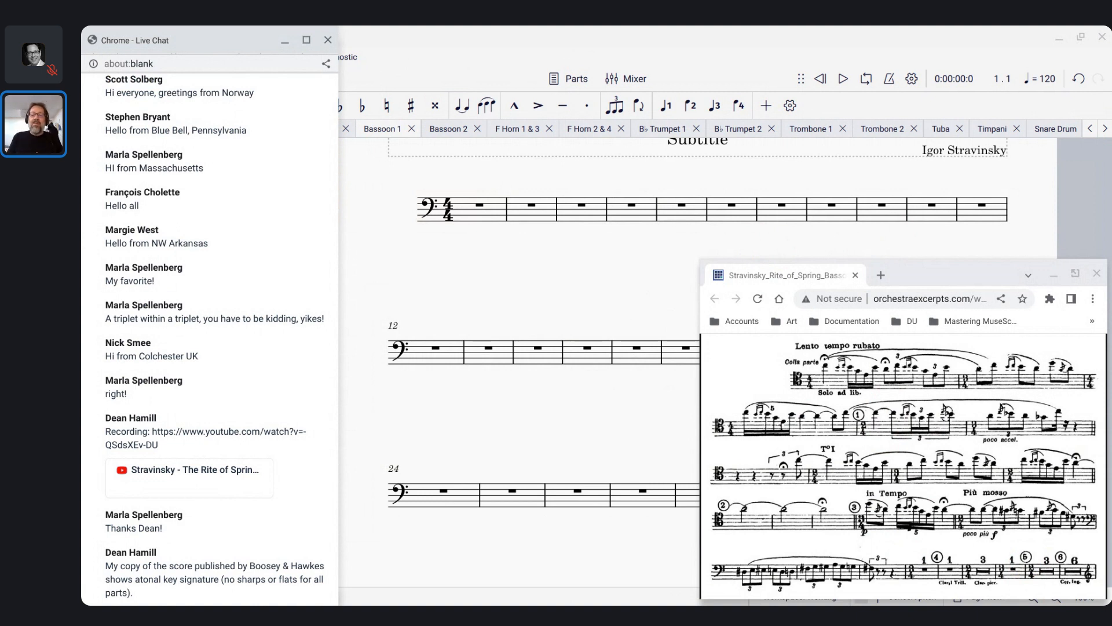
Replace the initial bass clef of the Bassoon 1 part with a tenor clef
click(477, 218)
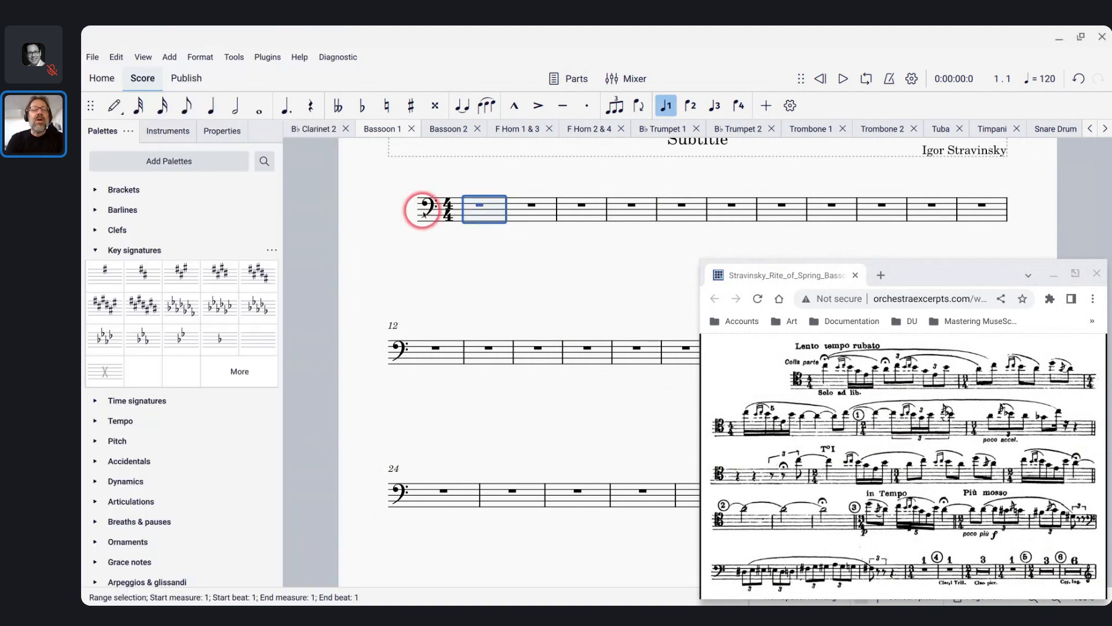
click(424, 212)
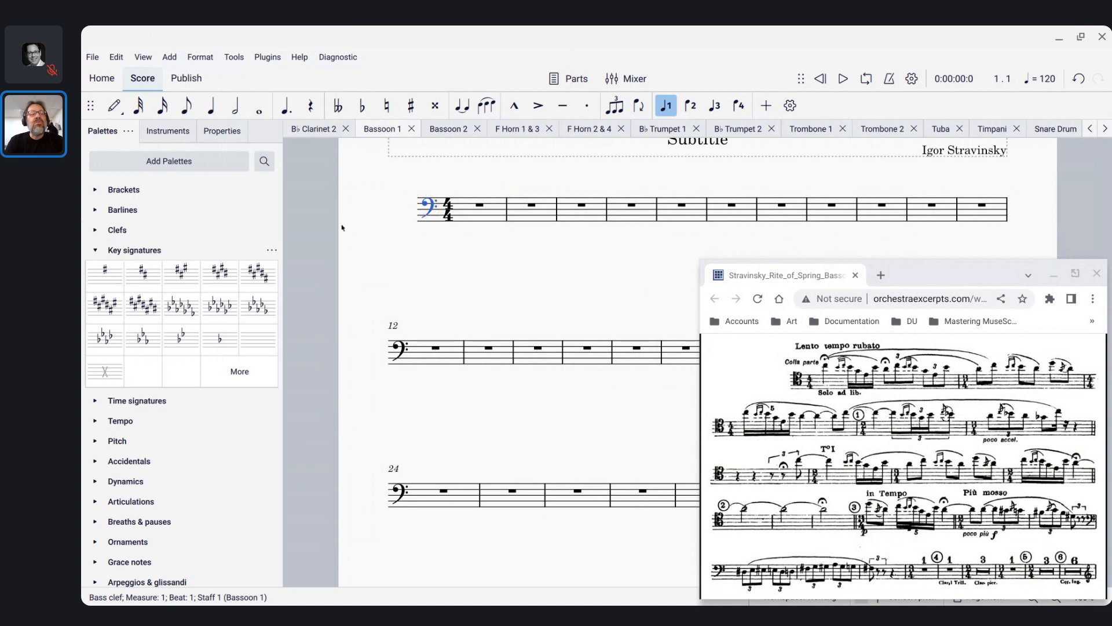
click(92, 230)
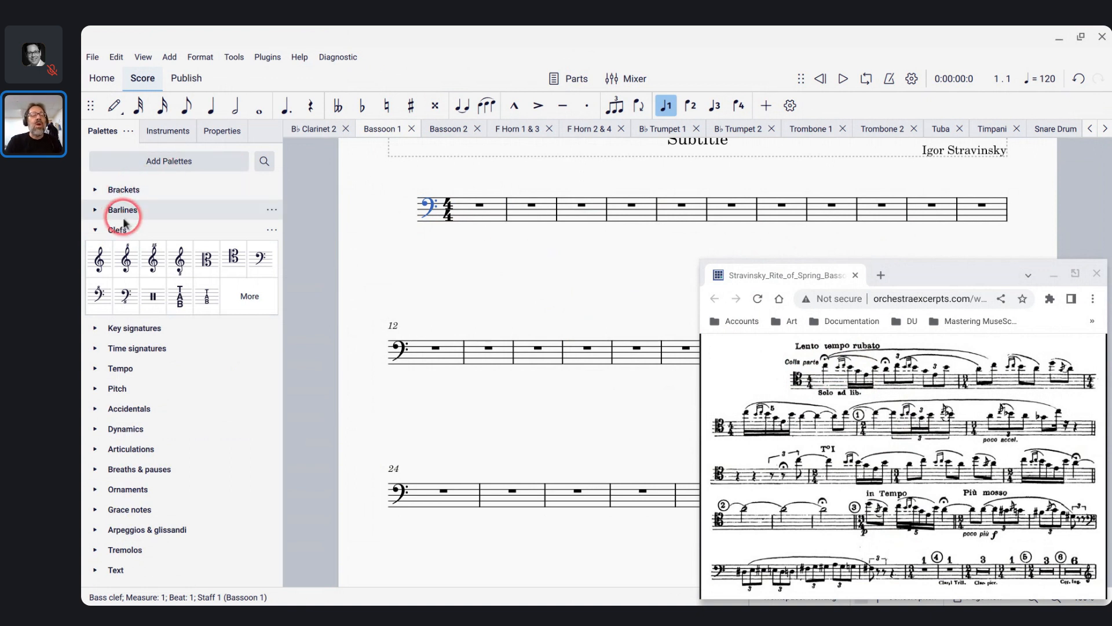
click(246, 255)
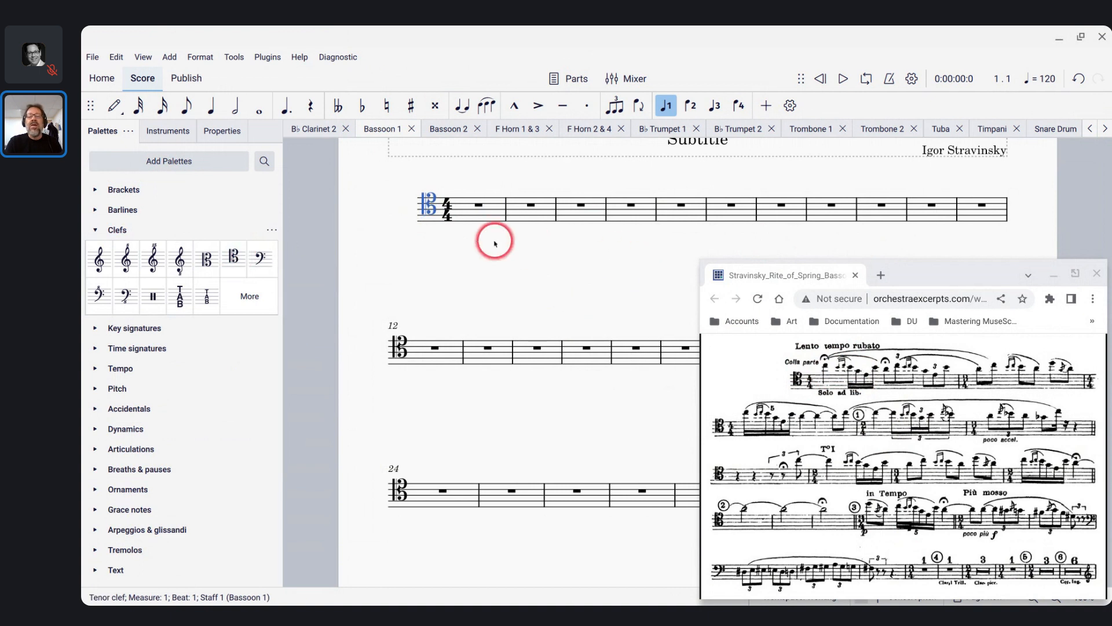
Apply a 3/4 time signature at measure 2 and a 4/4 time signature at measure 3 of the Bassoon 1 part
click(472, 213)
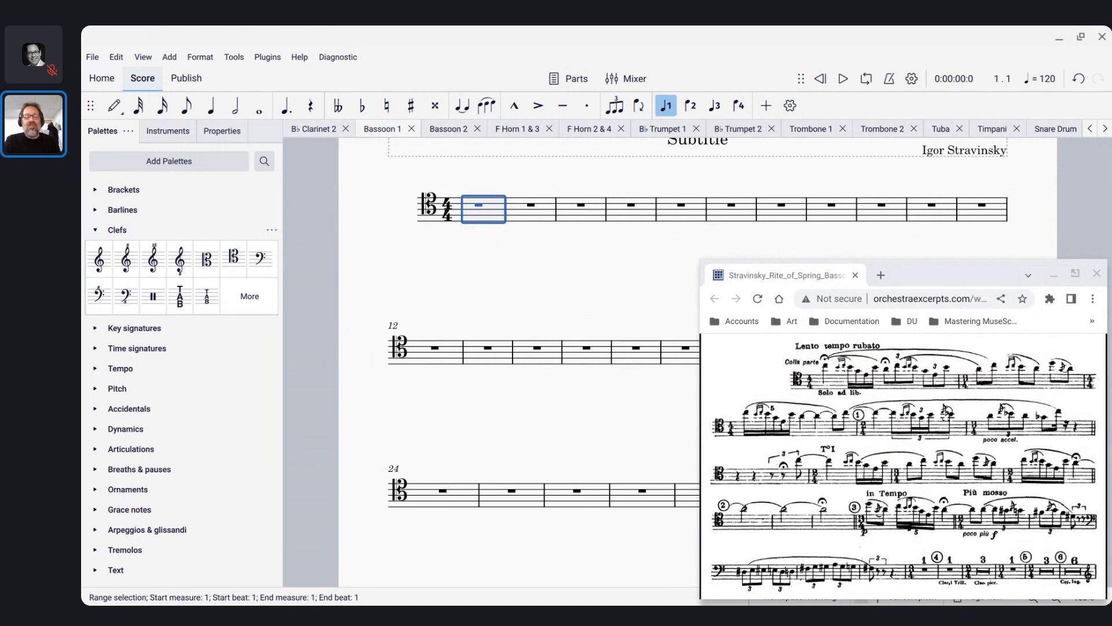
key(alt+Tab)
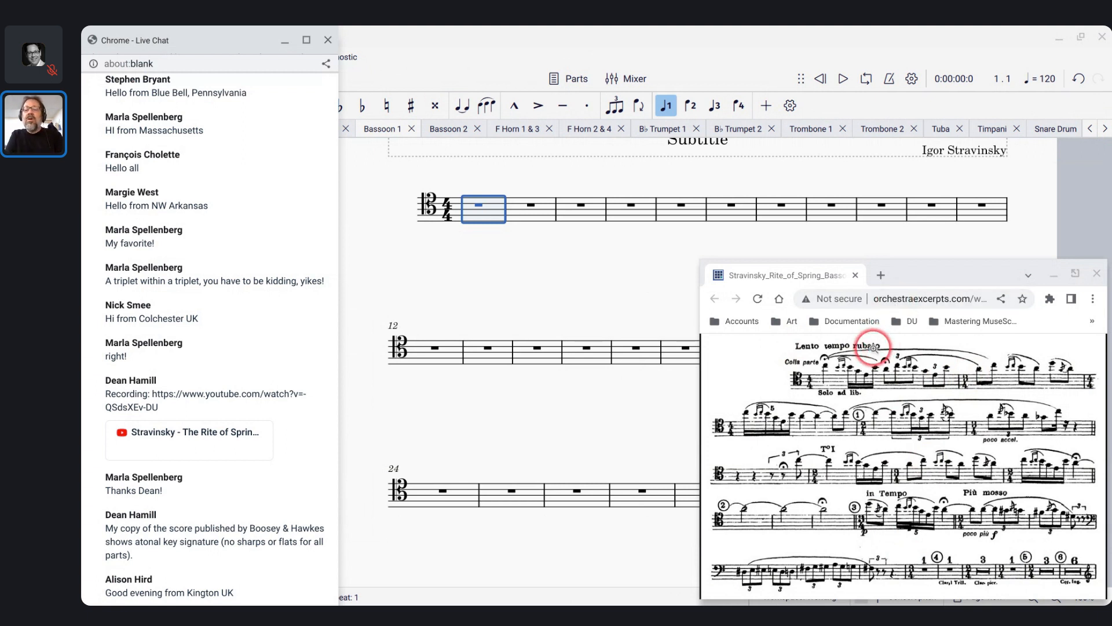
click(532, 209)
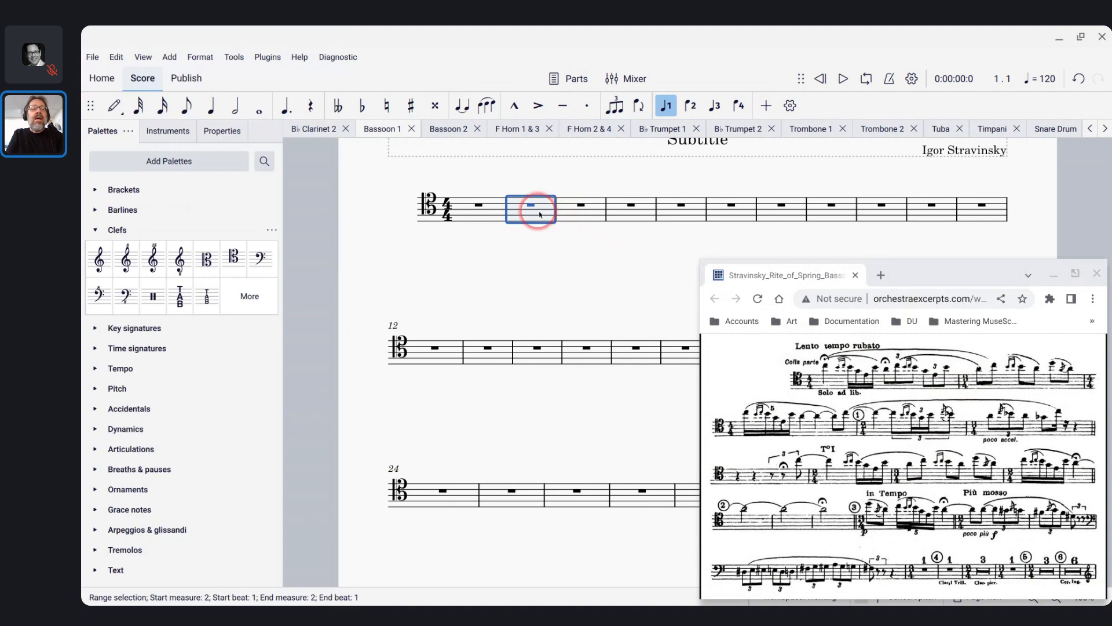
click(96, 349)
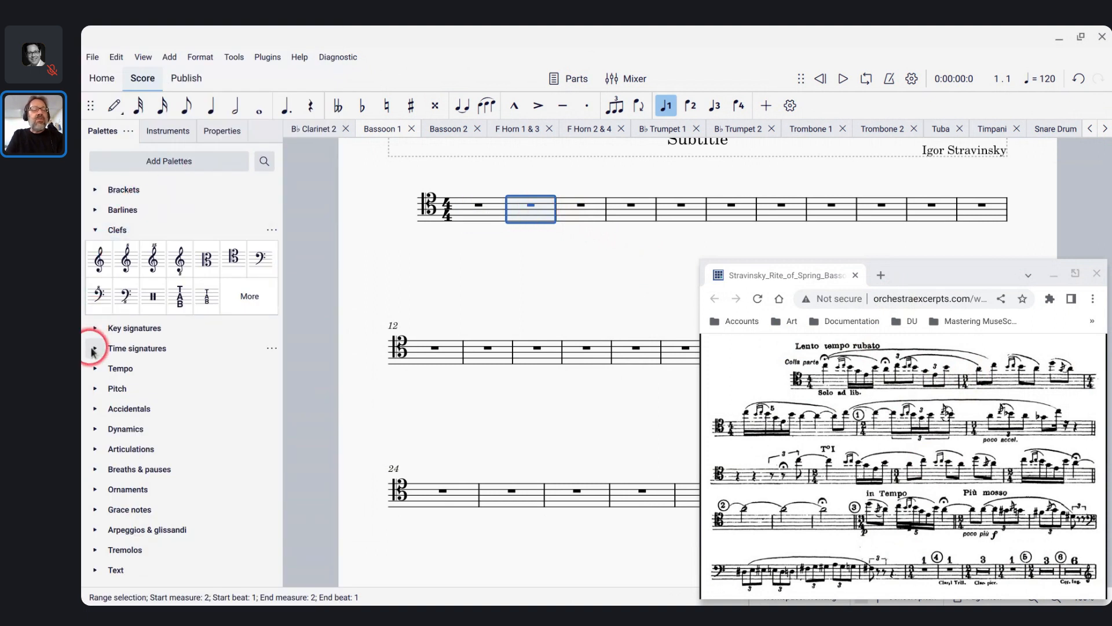
click(134, 293)
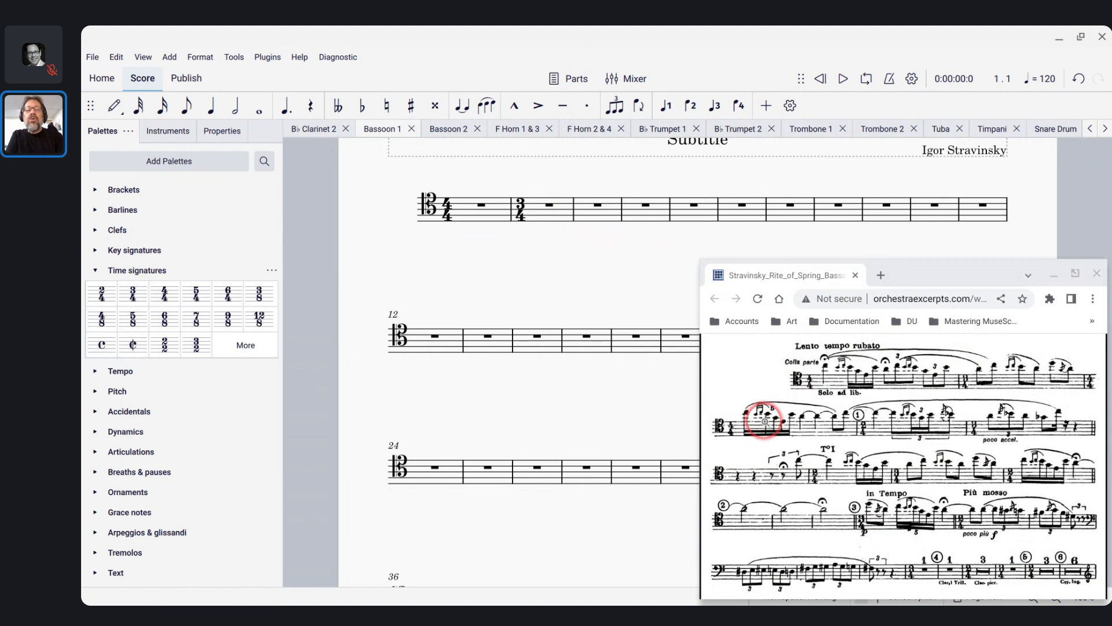
click(599, 209)
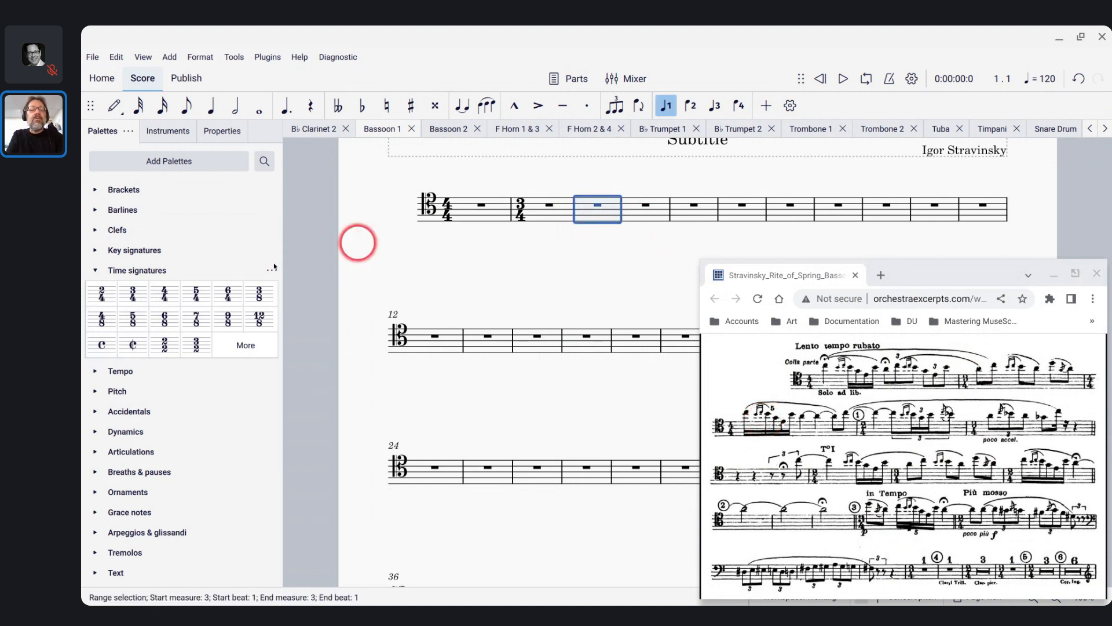
click(165, 292)
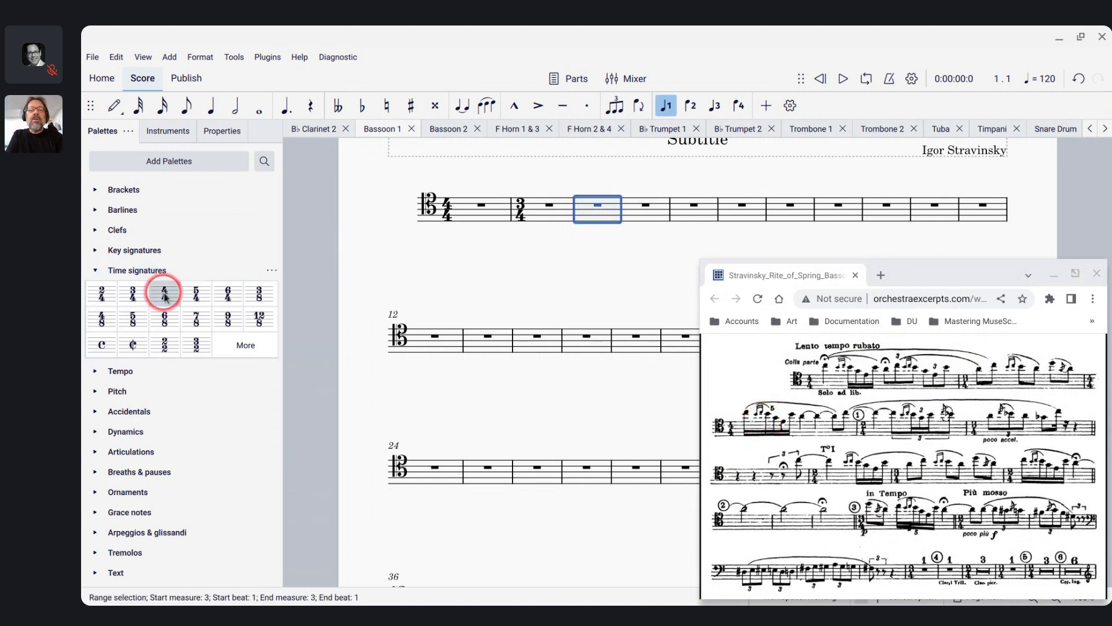
Apply a 2/4 time signature at measure 4 and a 3/4 time signature at measure 5
click(651, 213)
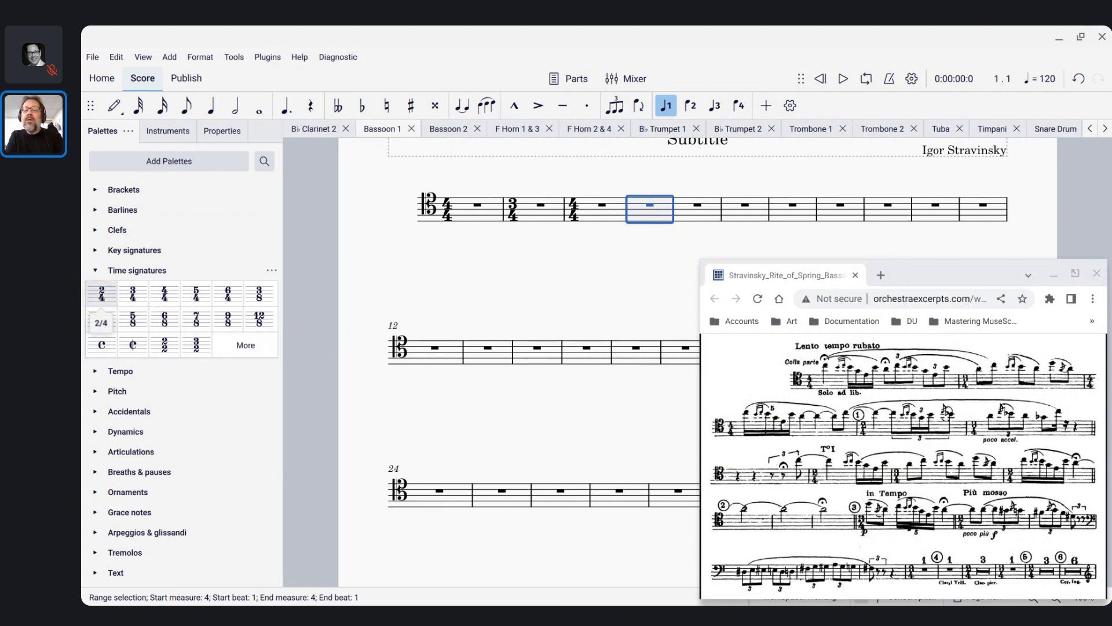
click(101, 300)
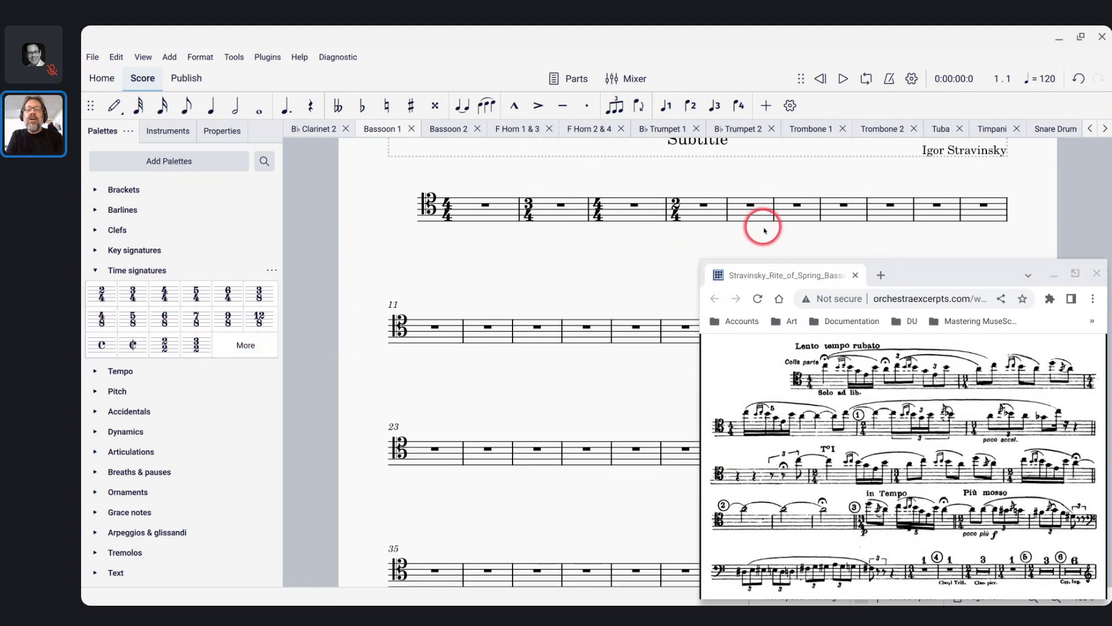
click(749, 213)
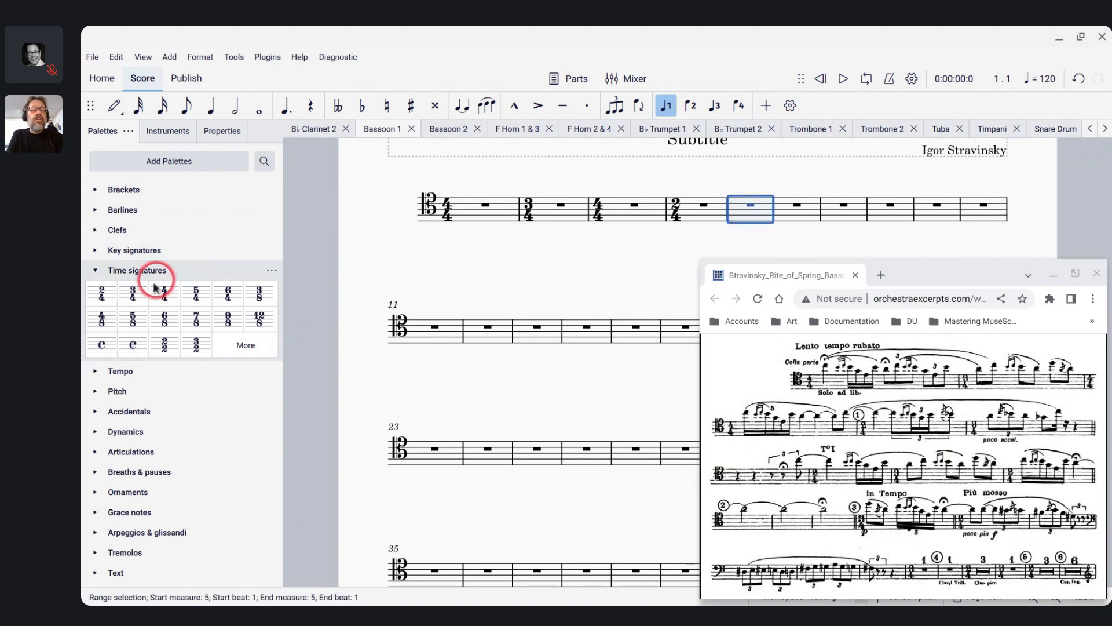
click(138, 294)
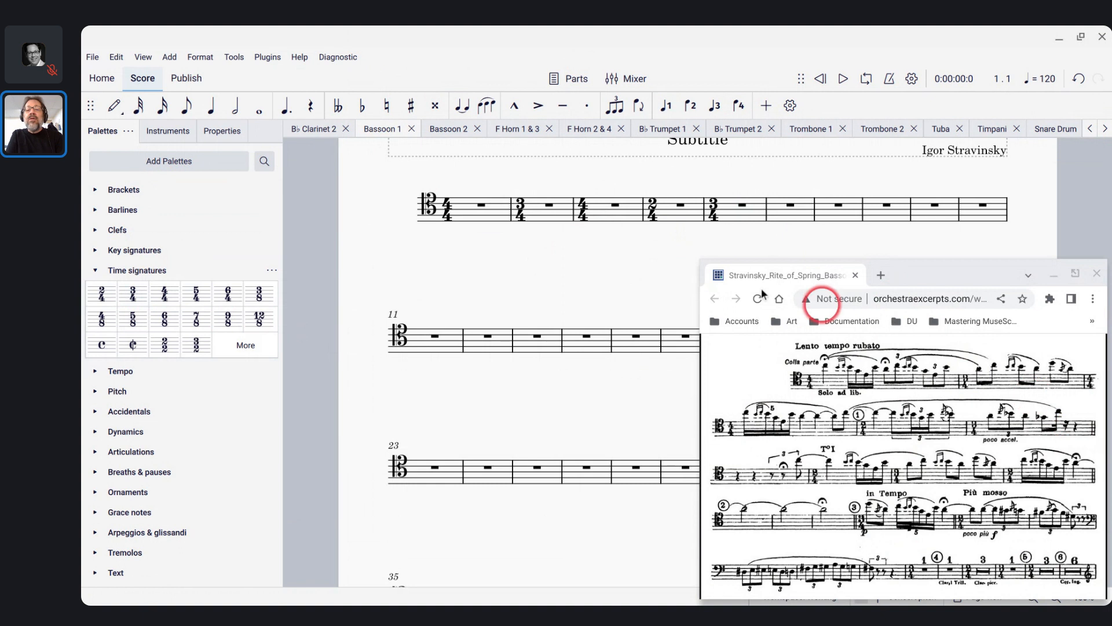
Place a double barline at the end of measure 5
click(735, 218)
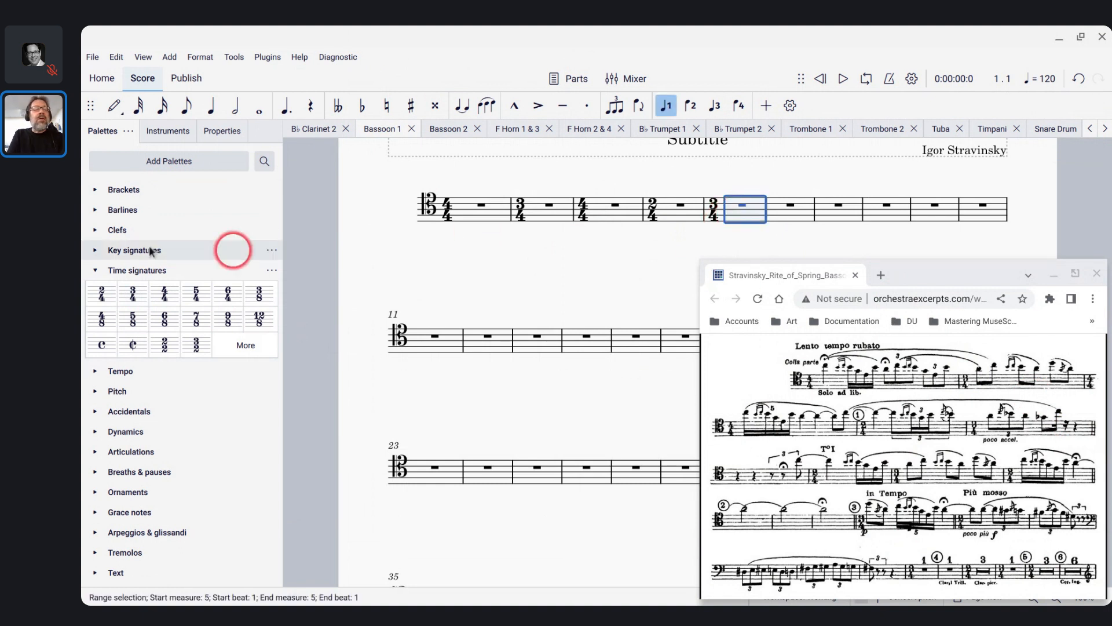
click(95, 213)
click(143, 232)
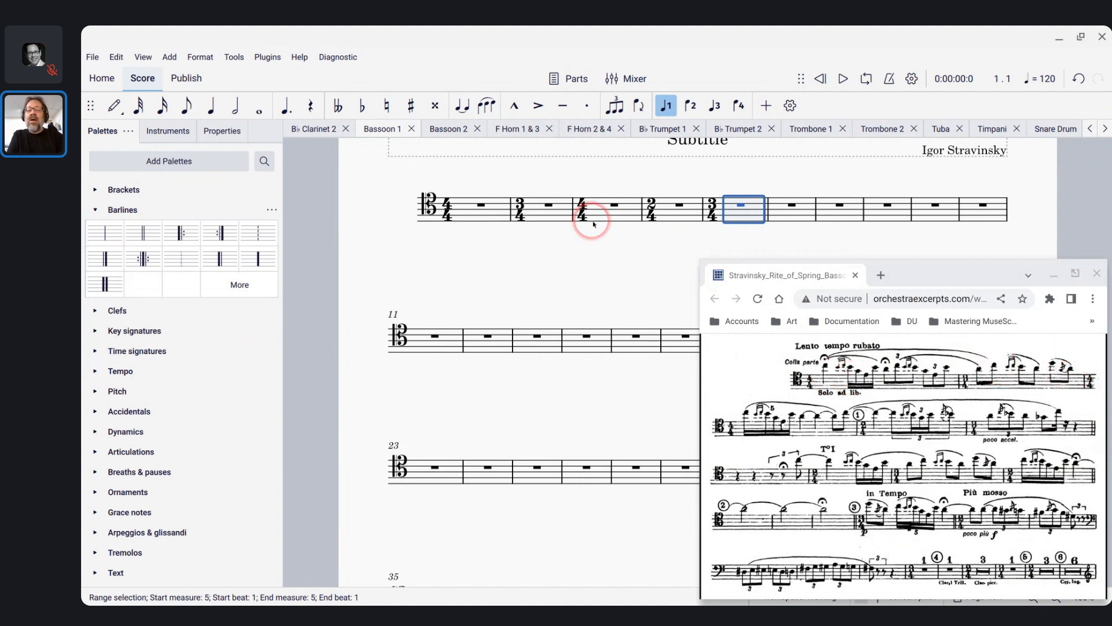
Add system breaks after measure 2 and after measure 5 to match the excerpt's layout
click(563, 220)
key(Return)
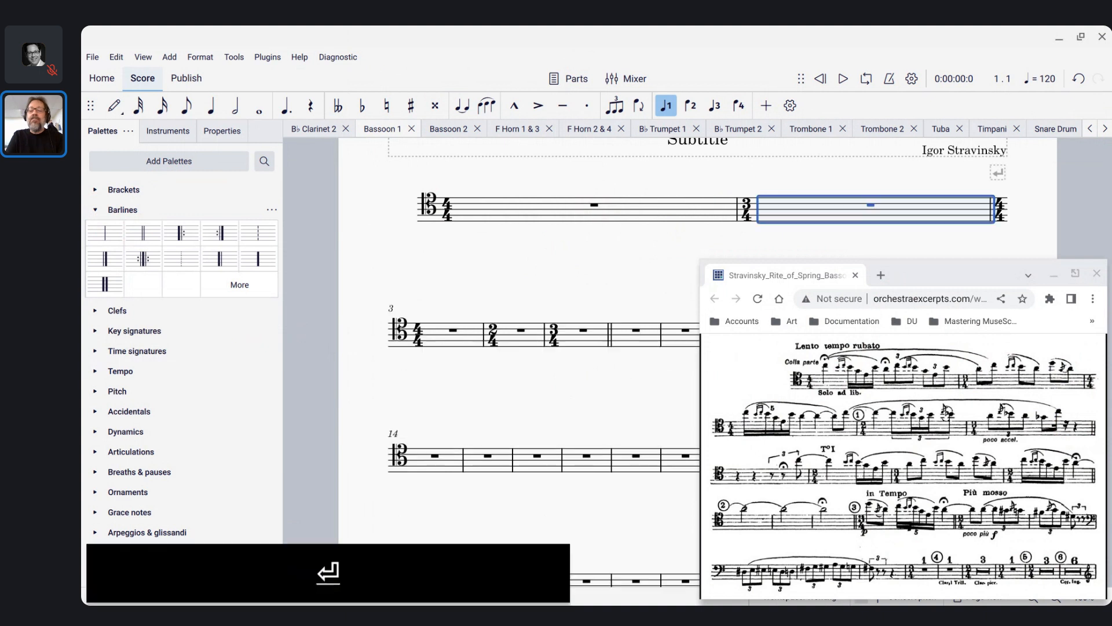
scroll(597, 226, down, 3)
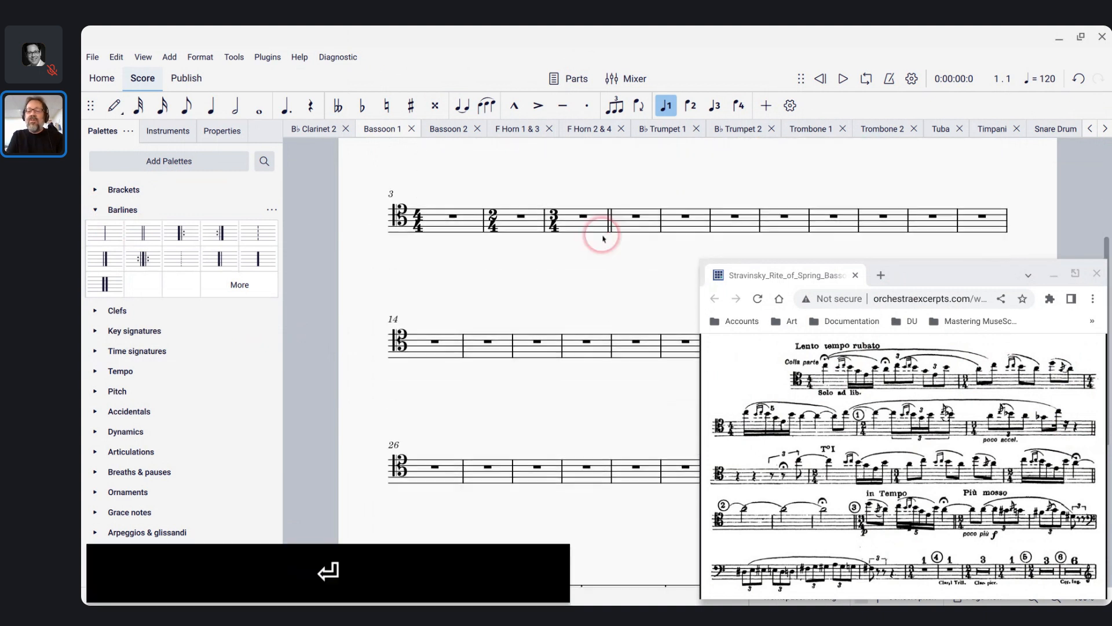
click(585, 219)
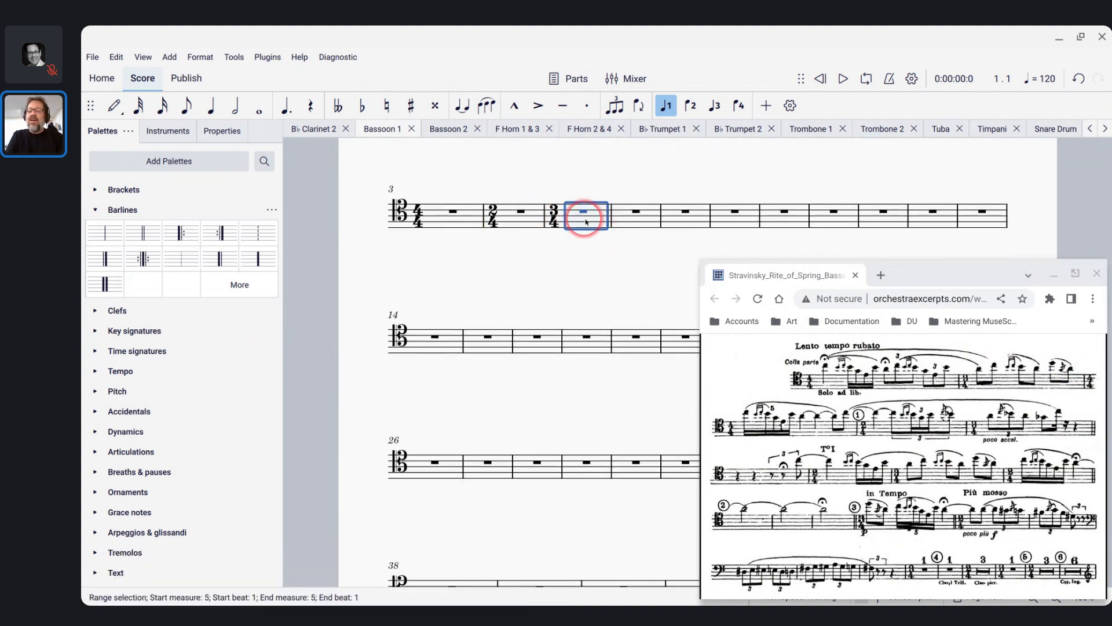
key(Return)
Apply a 2/4 time signature at measure 7 on the system that starts with measure 6
scroll(586, 222, down, 2)
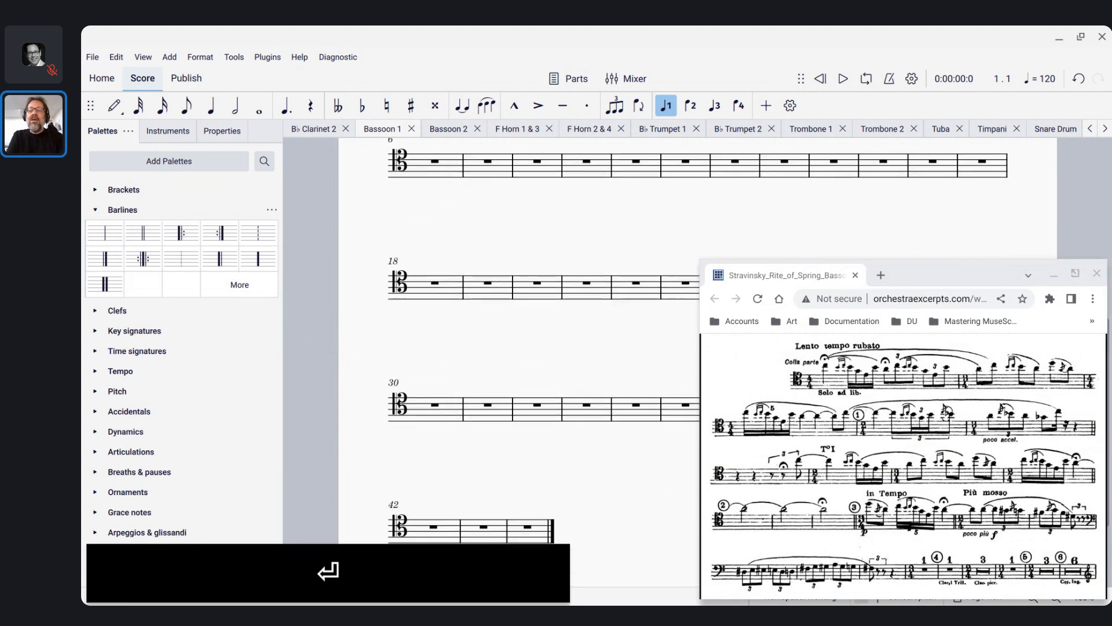
scroll(521, 289, up, 2)
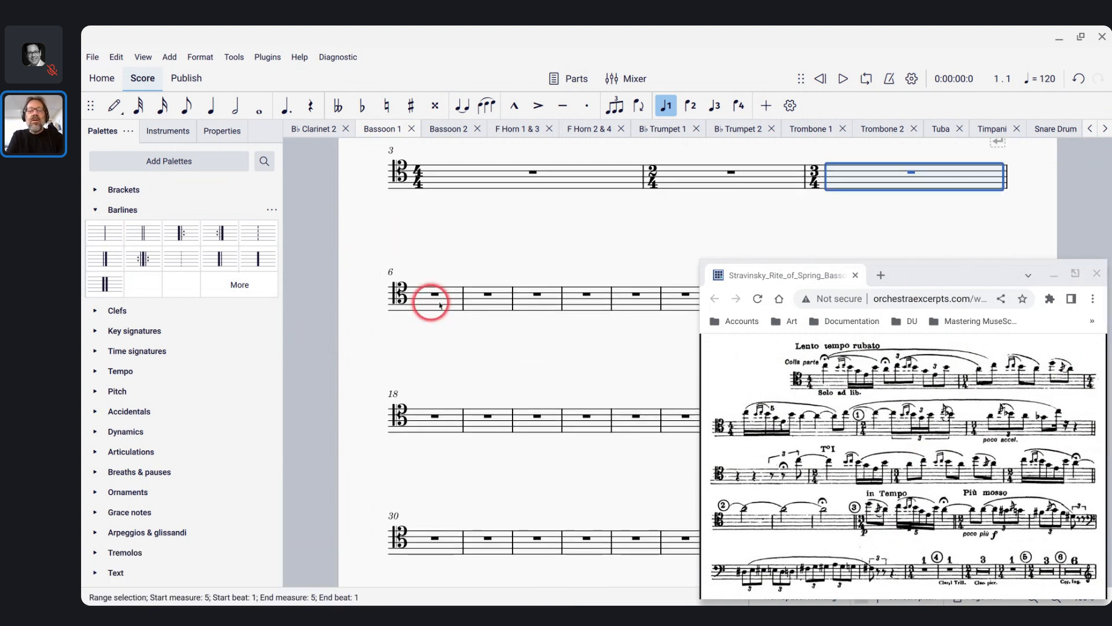
click(484, 304)
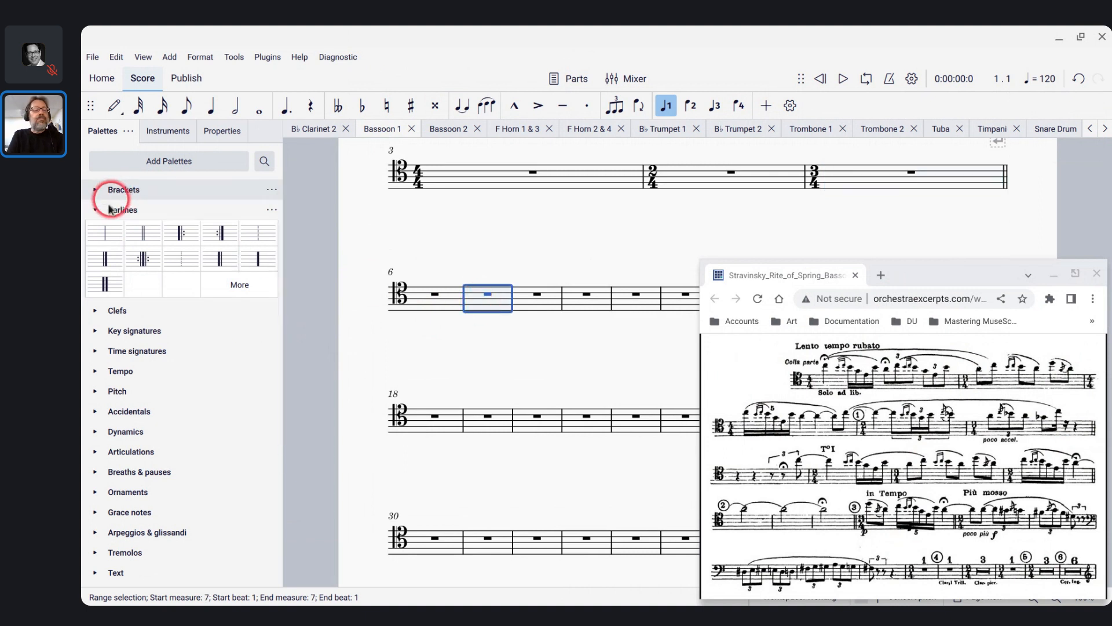
click(95, 351)
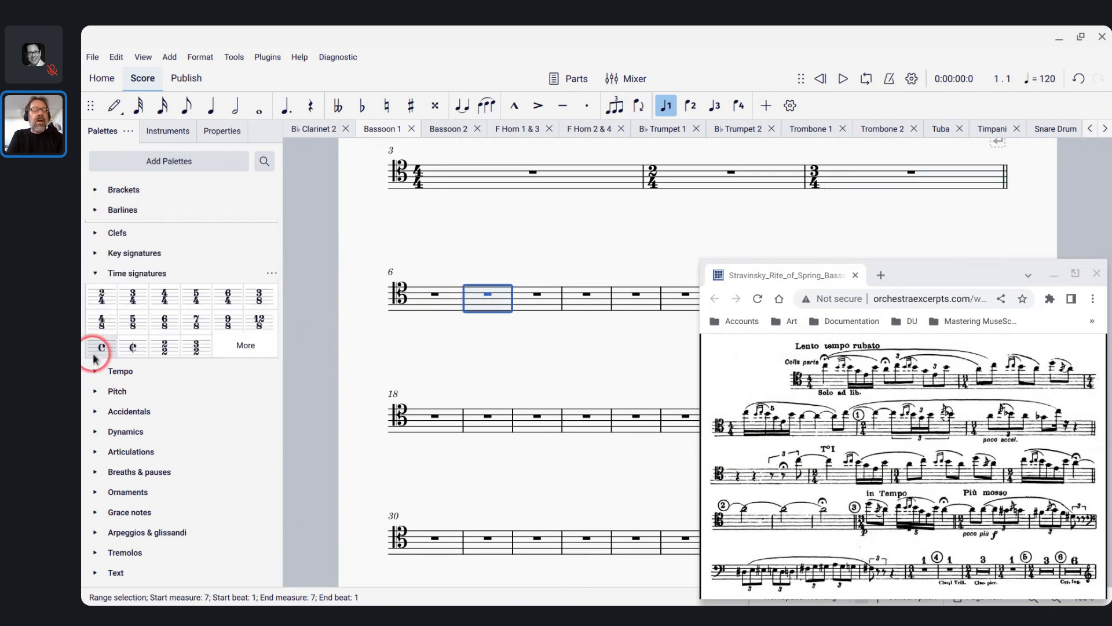
click(101, 294)
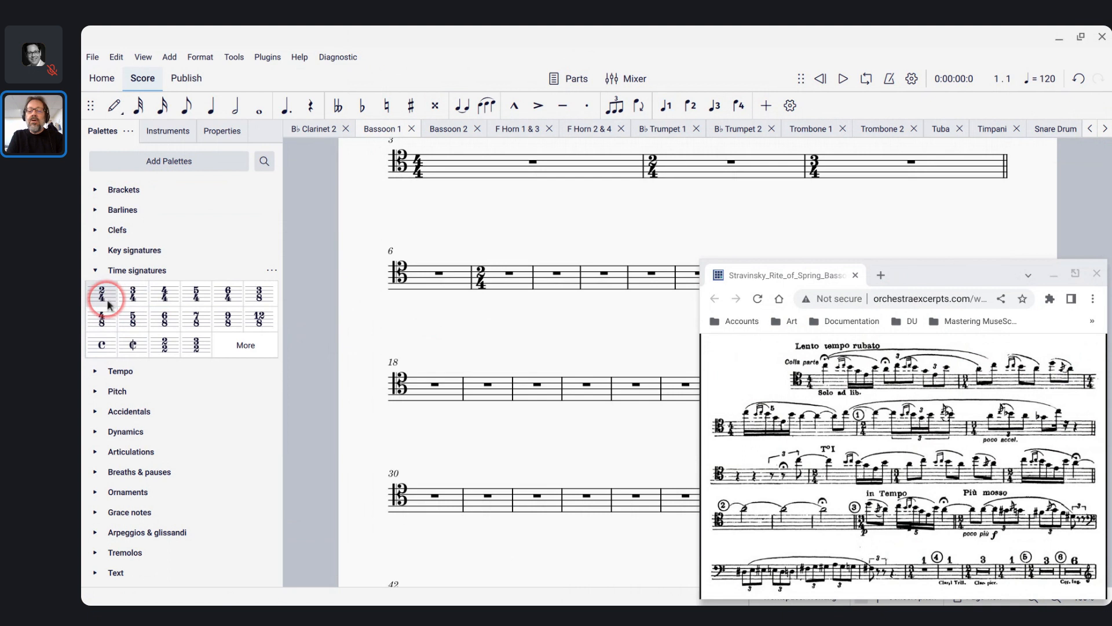
Apply a 3/4 time signature at measure 8 and a 2/4 time signature at measure 9
click(563, 462)
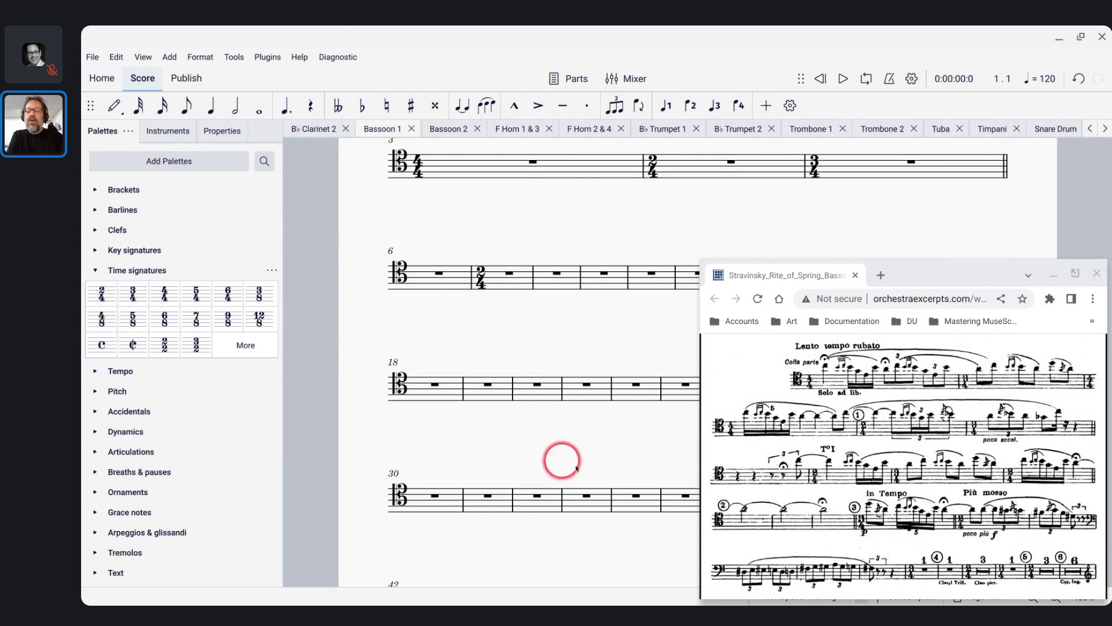
click(560, 281)
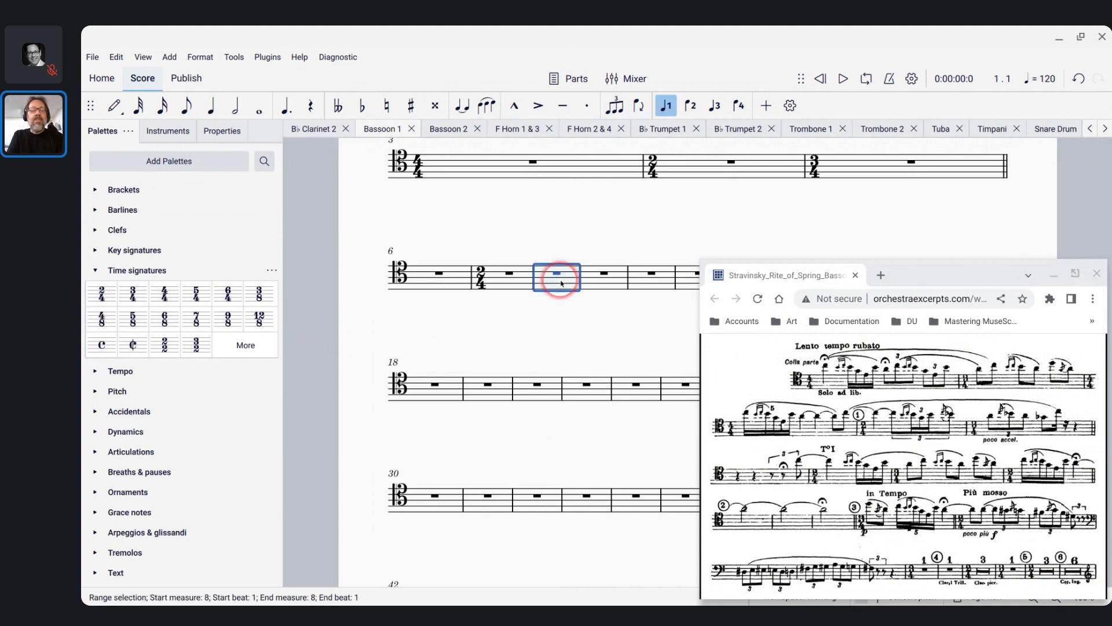
click(135, 299)
click(325, 387)
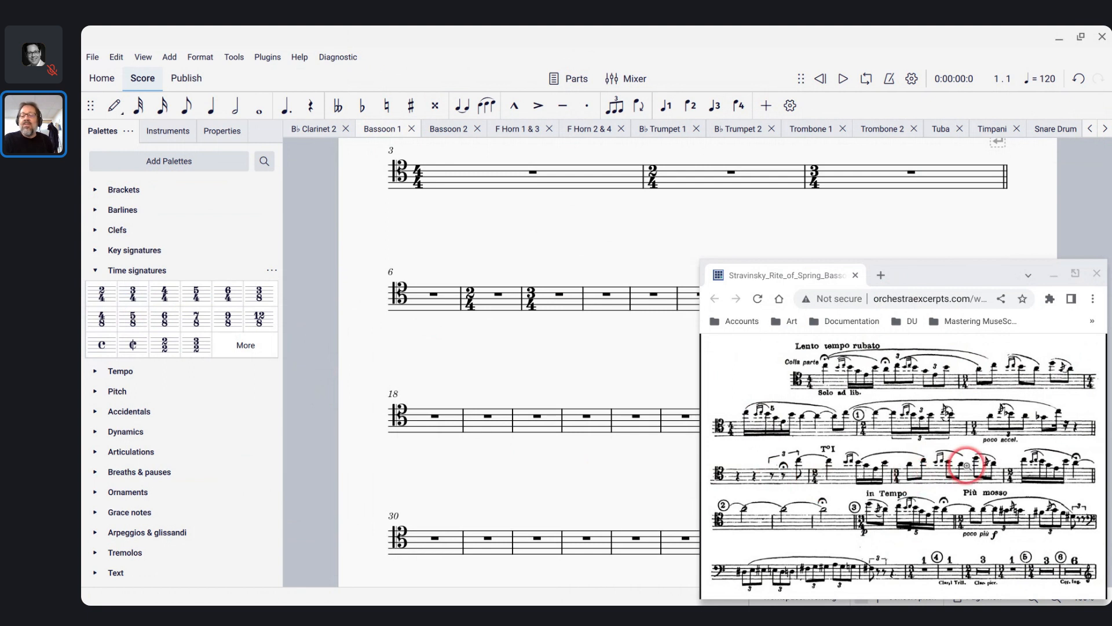
click(608, 308)
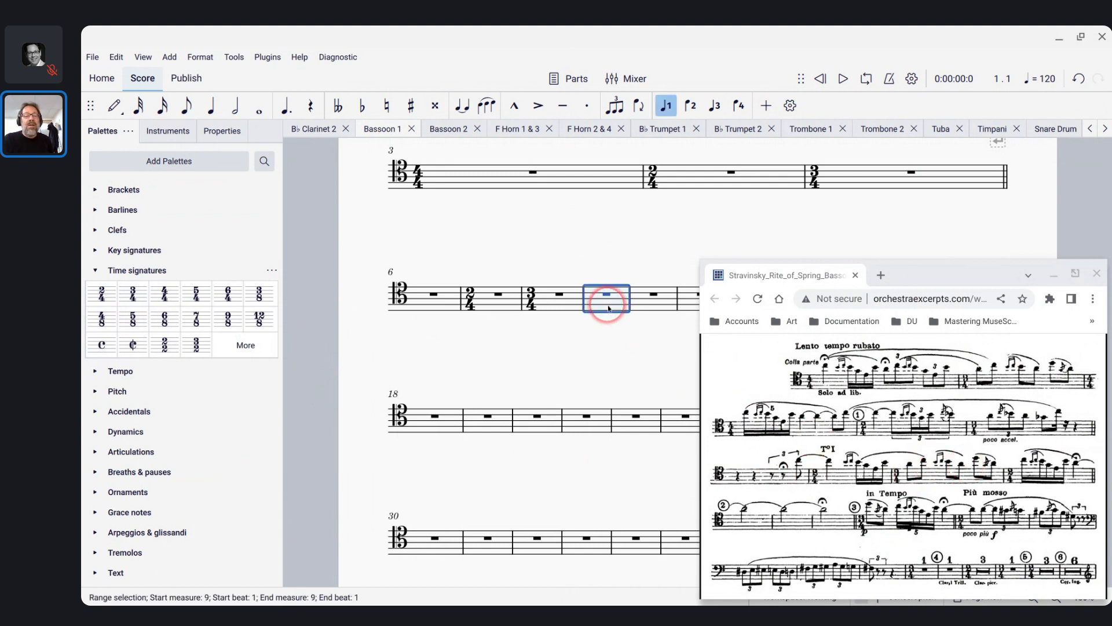
click(102, 298)
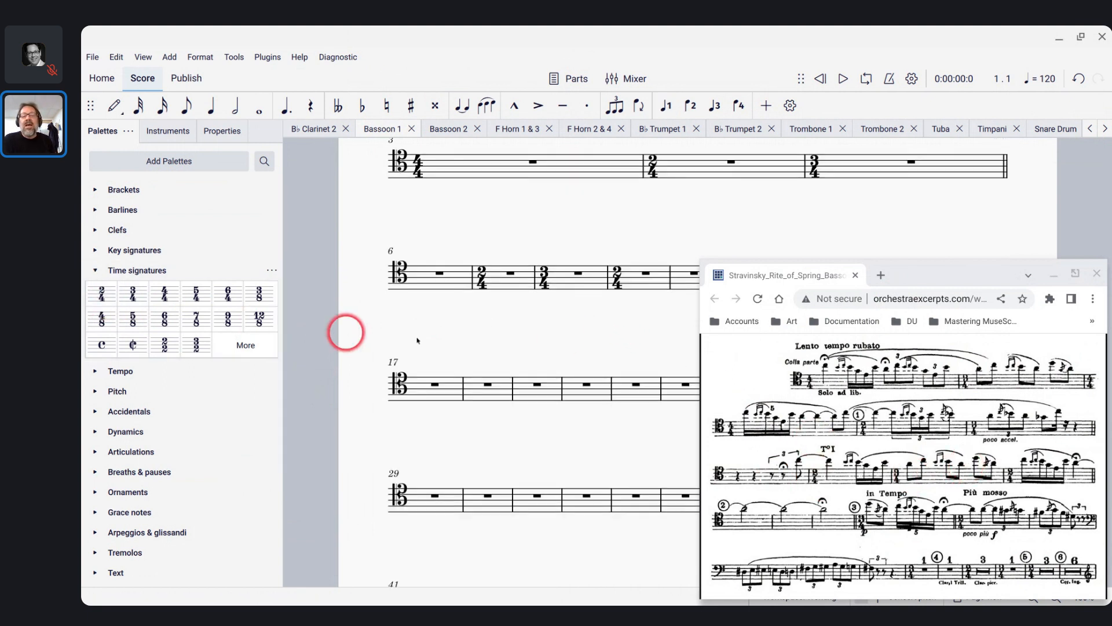
Place a double barline at the end of measure 9 and add a system break after it
click(646, 274)
click(96, 211)
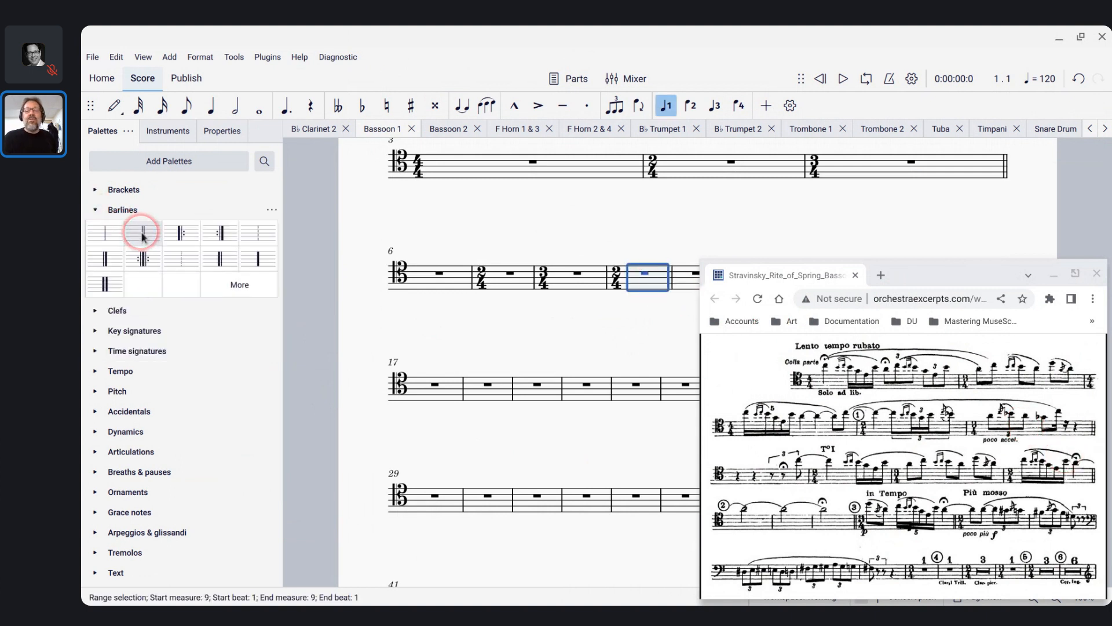
key(Return)
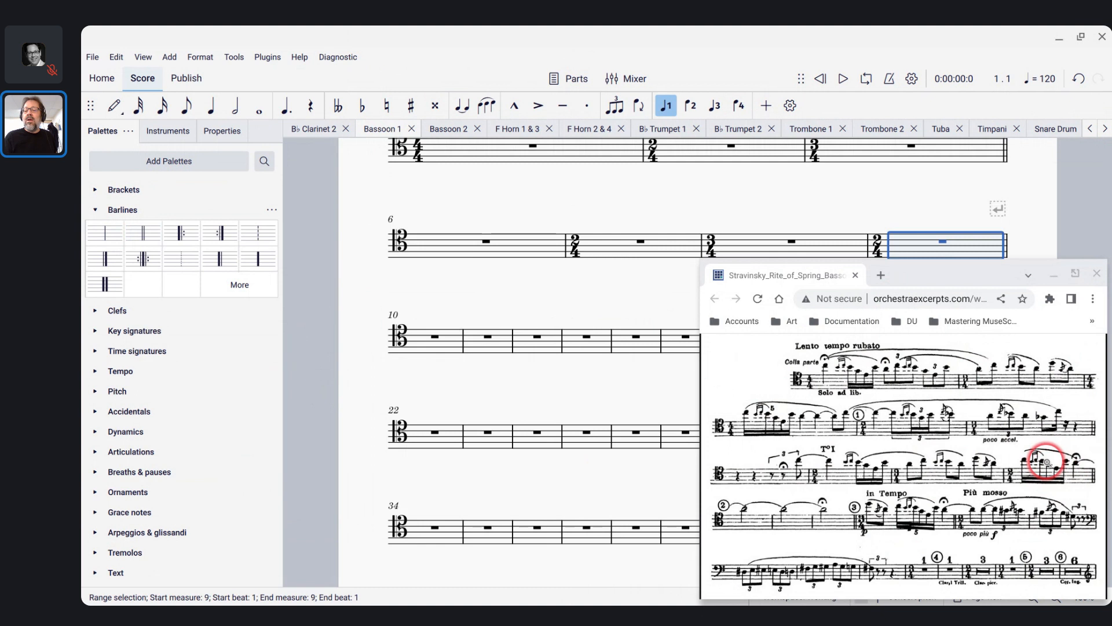
Check the live chat window for messages and return to the score
scroll(571, 408, up, 5)
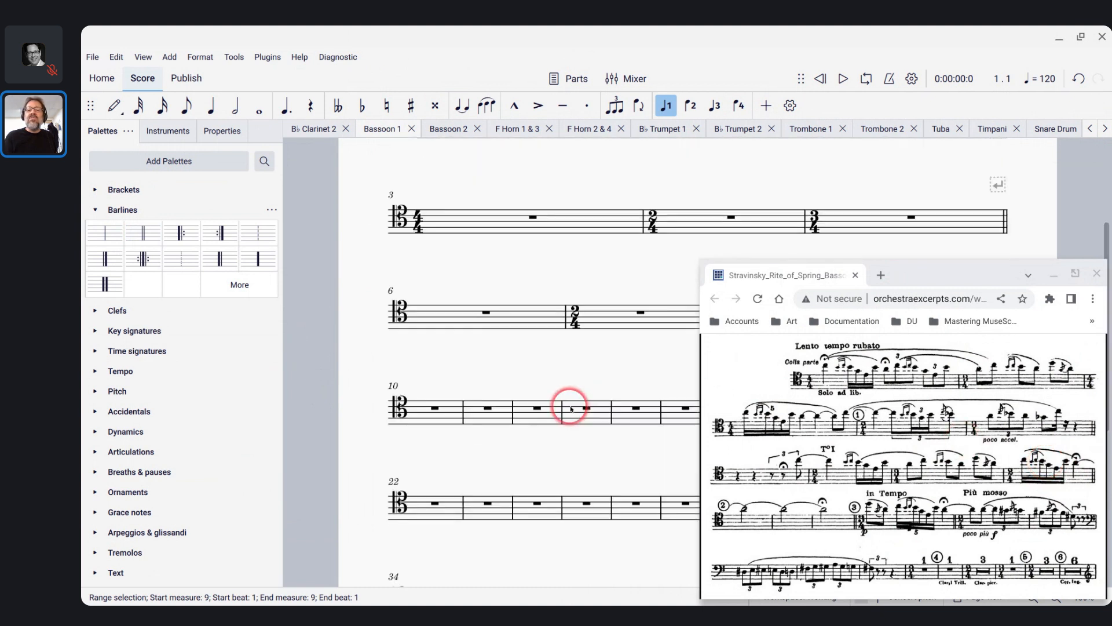
scroll(534, 184, down, 1)
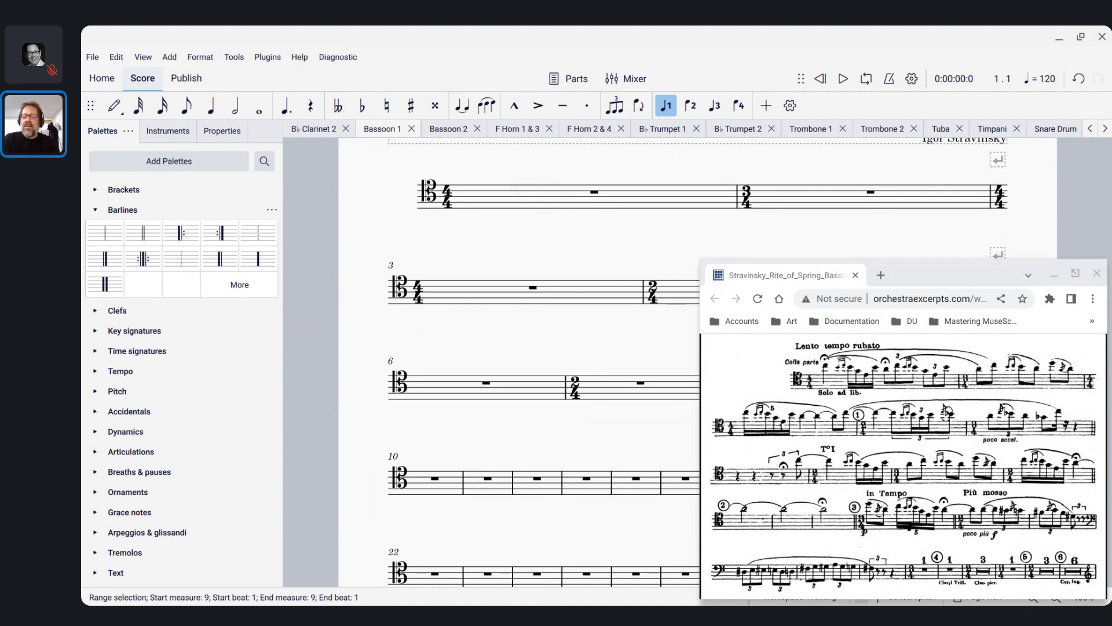
key(alt+Tab)
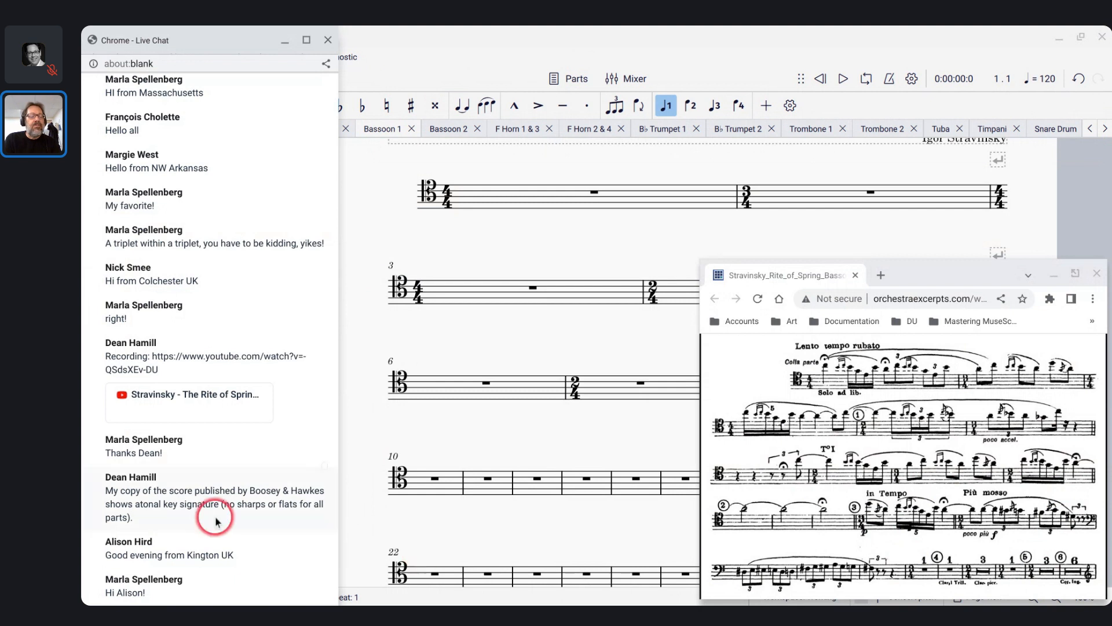
key(alt+Tab)
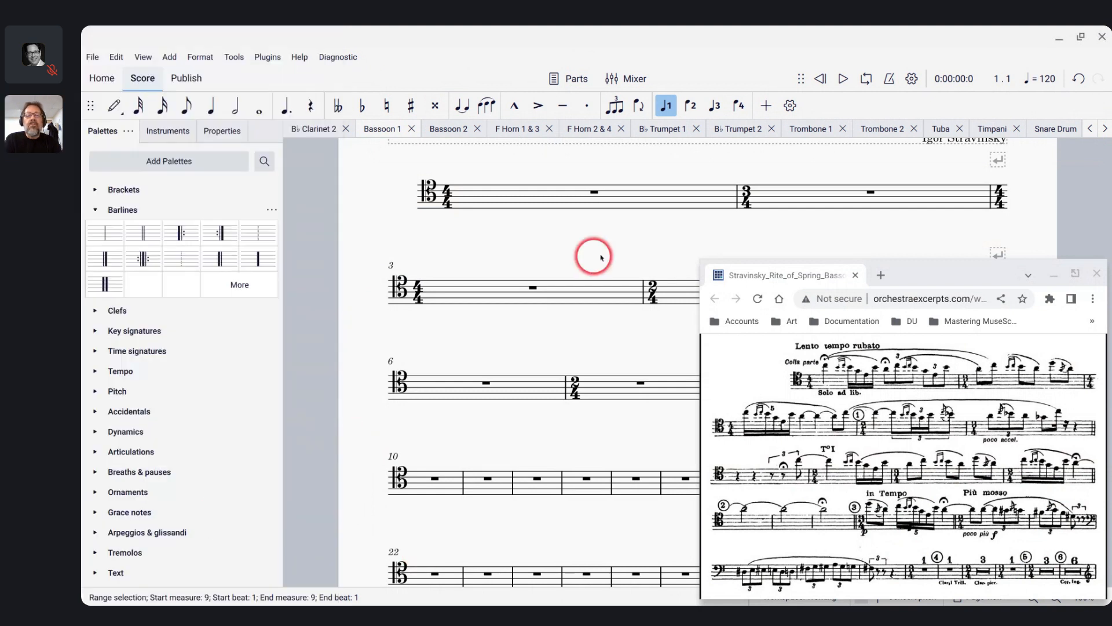
Start note input in measure 1 and enter a quarter-note C on the first beat
click(529, 200)
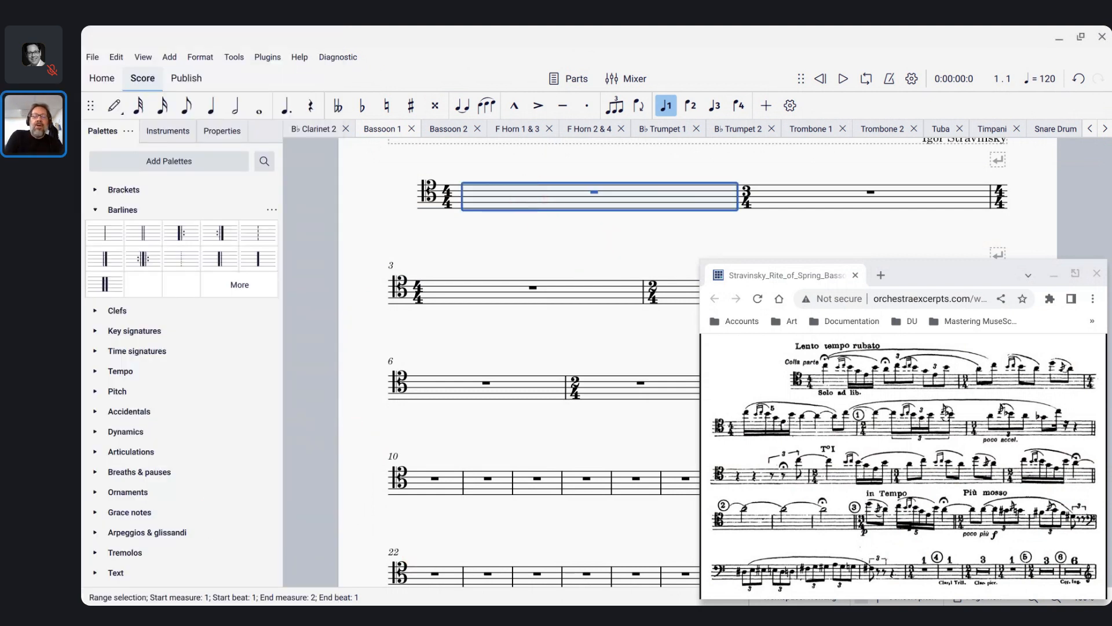
key(n)
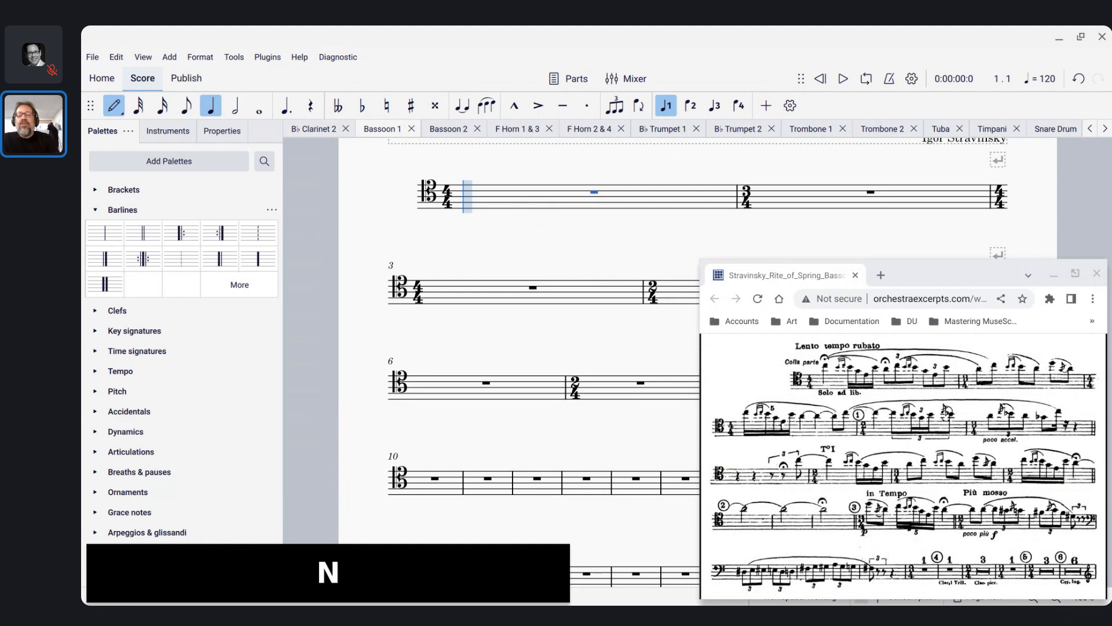
key(5)
key(c)
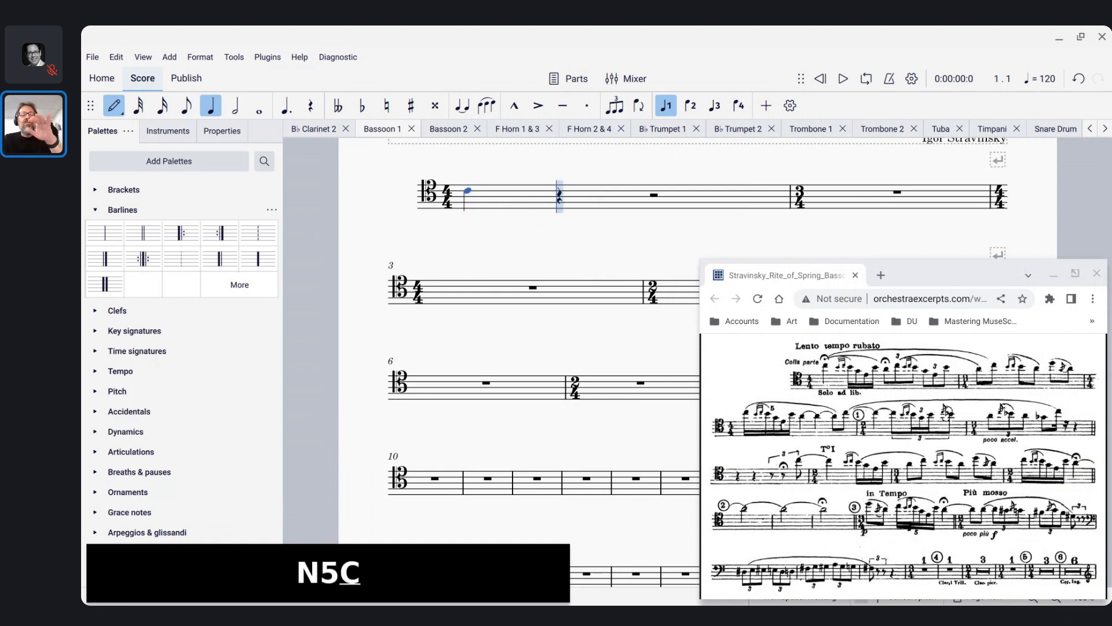
Raise the computer's audio volume for note playback
key(XF86AudioRaiseVolume)
key(XF86AudioRaiseVolume)
key(XF86AudioRaiseVolume)
key(XF86AudioRaiseVolume)
key(XF86AudioRaiseVolume)
key(XF86AudioRaiseVolume)
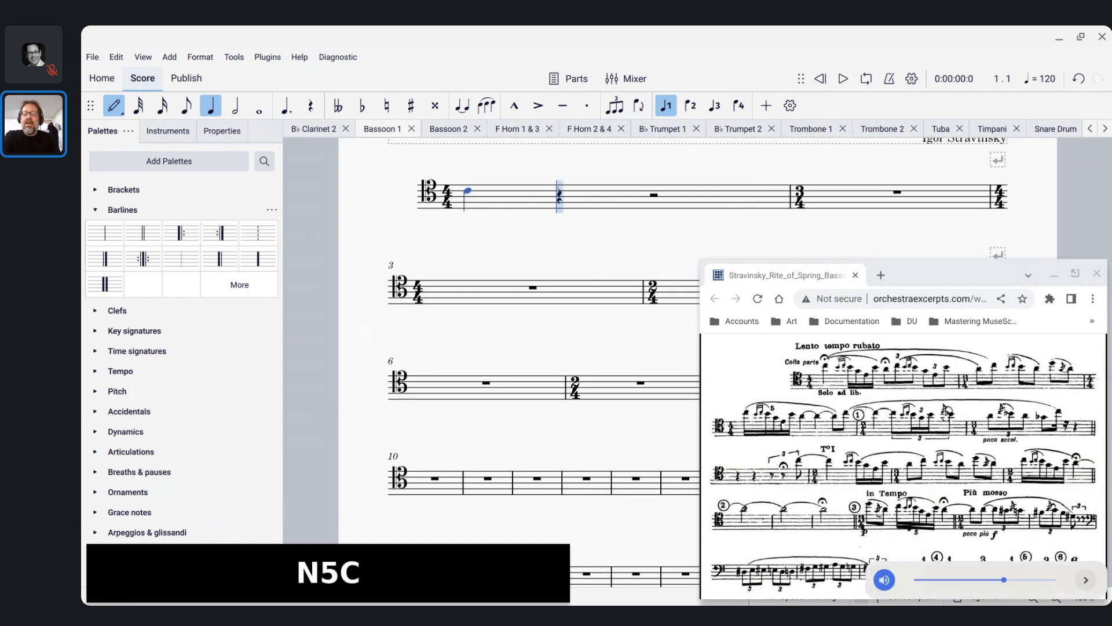
key(XF86AudioLowerVolume)
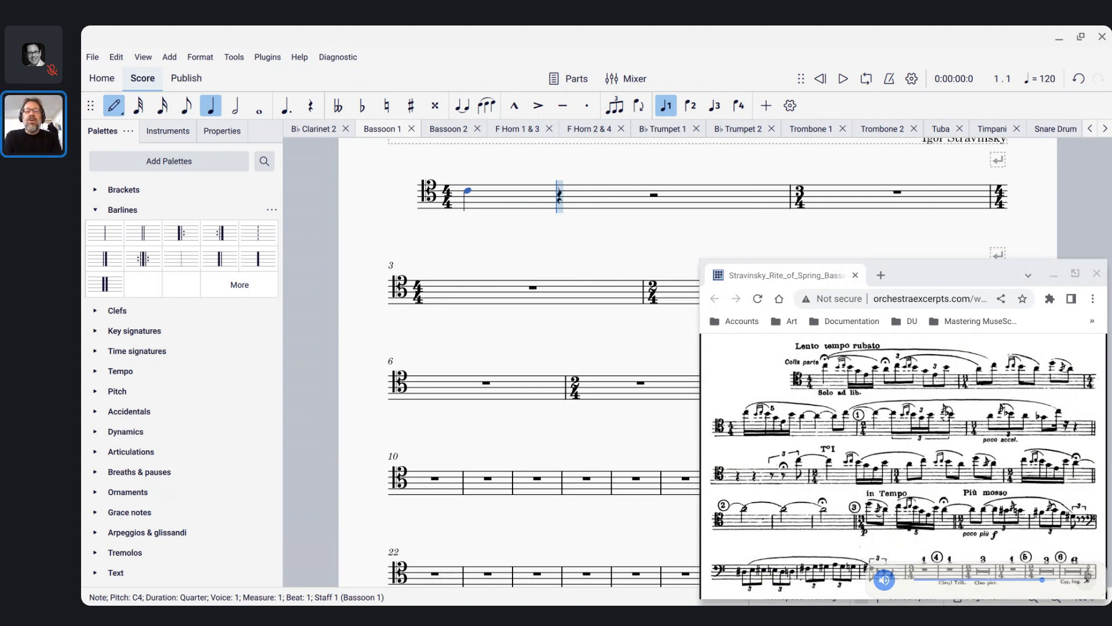
Raise the quarter-note C an octave and enter sixteenth notes B4, G4, E4 and A4 on beat 2 of measure 1
key(ctrl+Up)
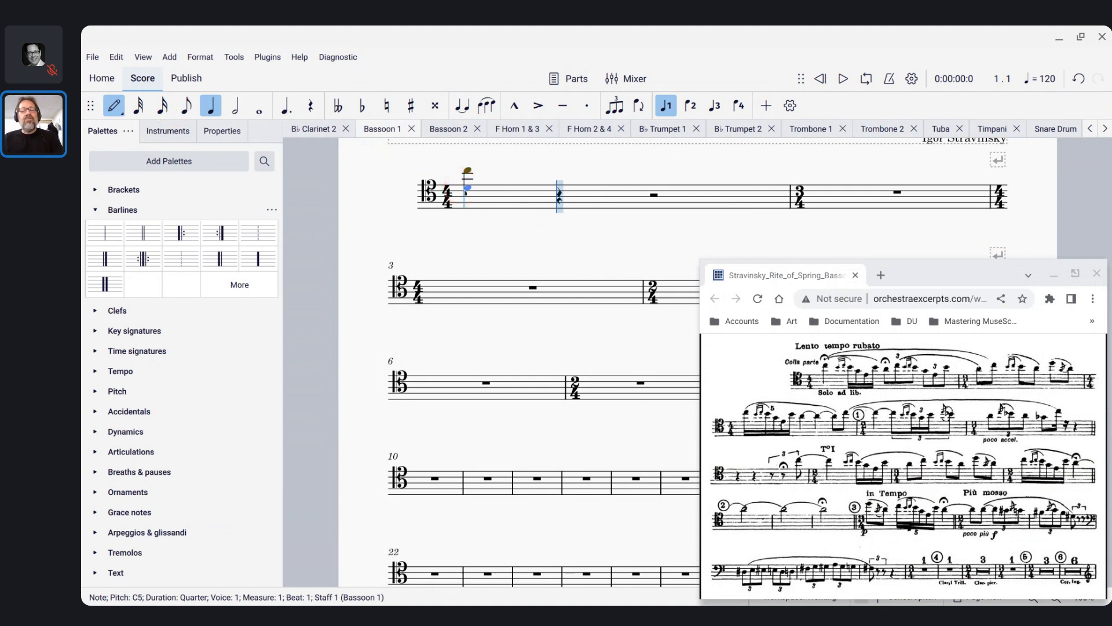
key(3)
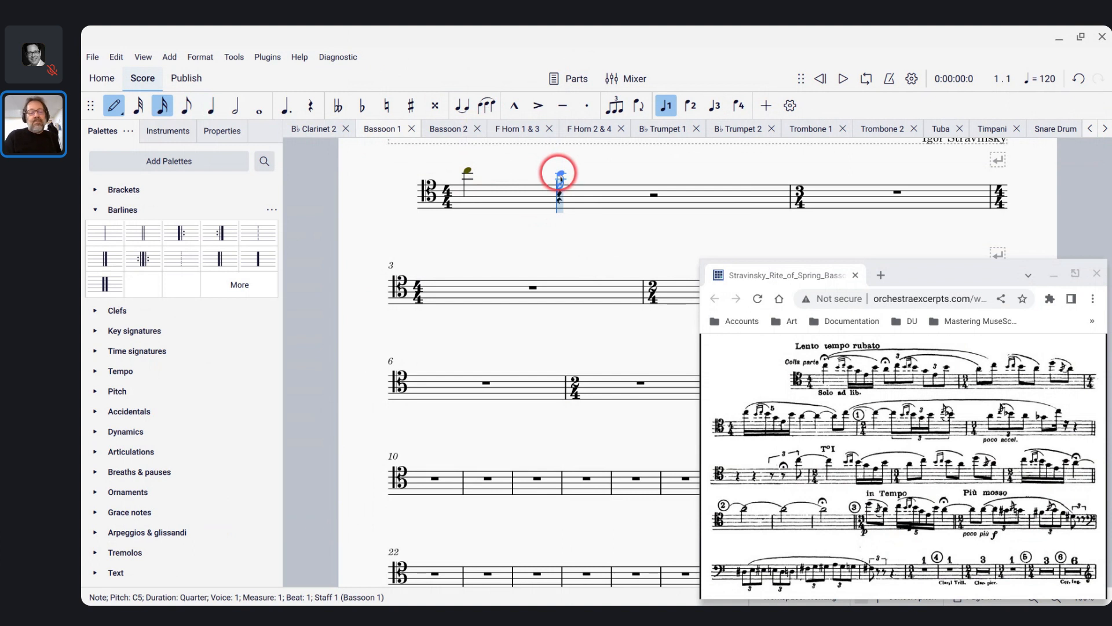
click(558, 175)
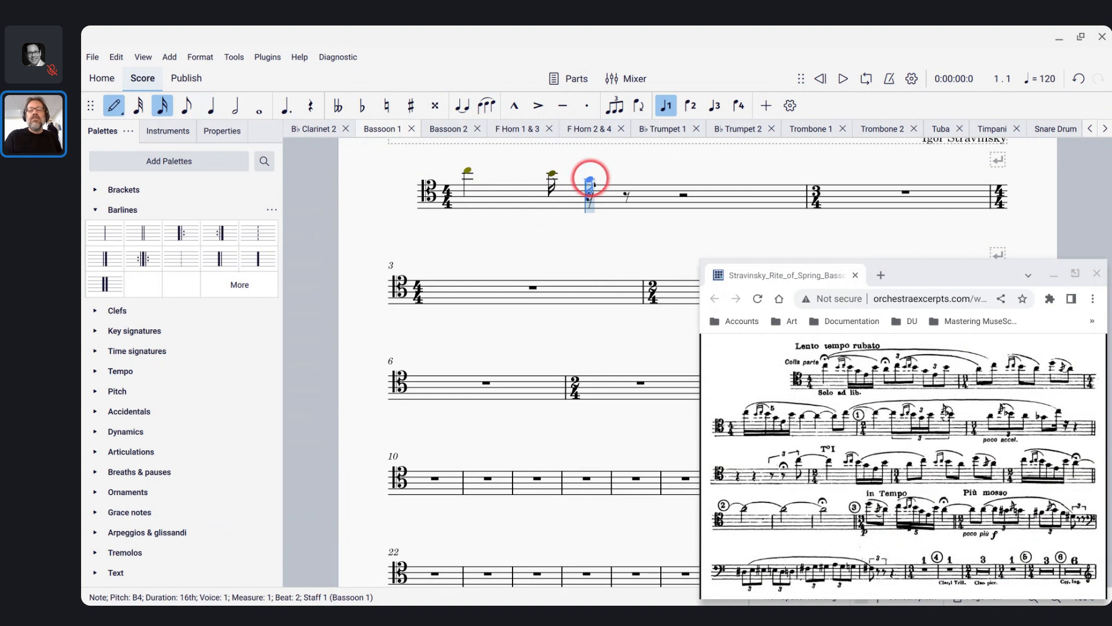
click(590, 179)
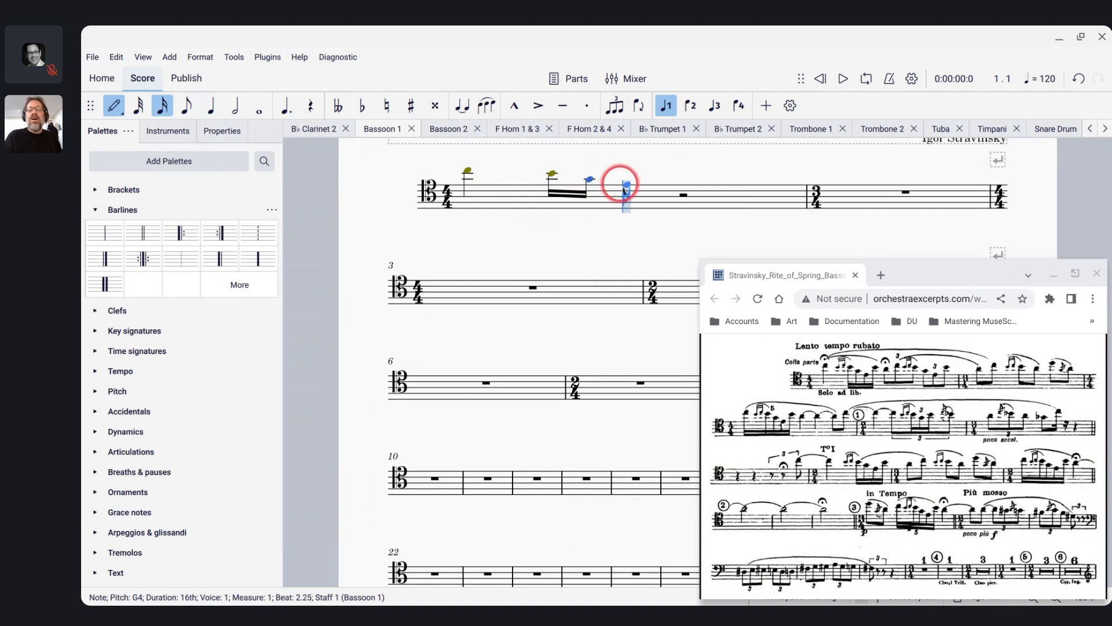
click(625, 185)
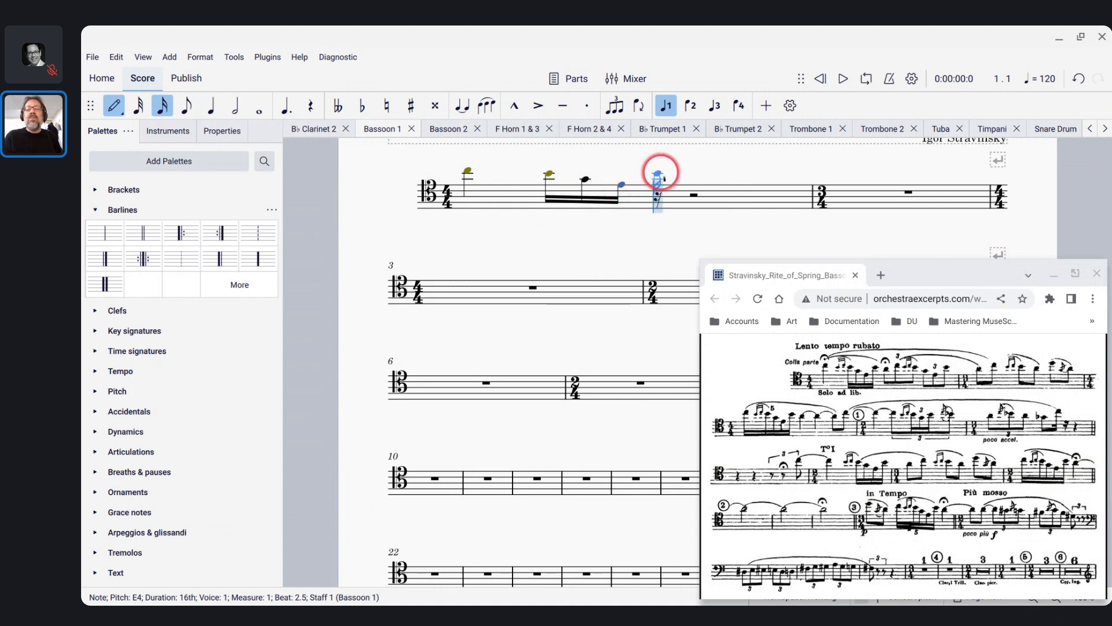
click(659, 176)
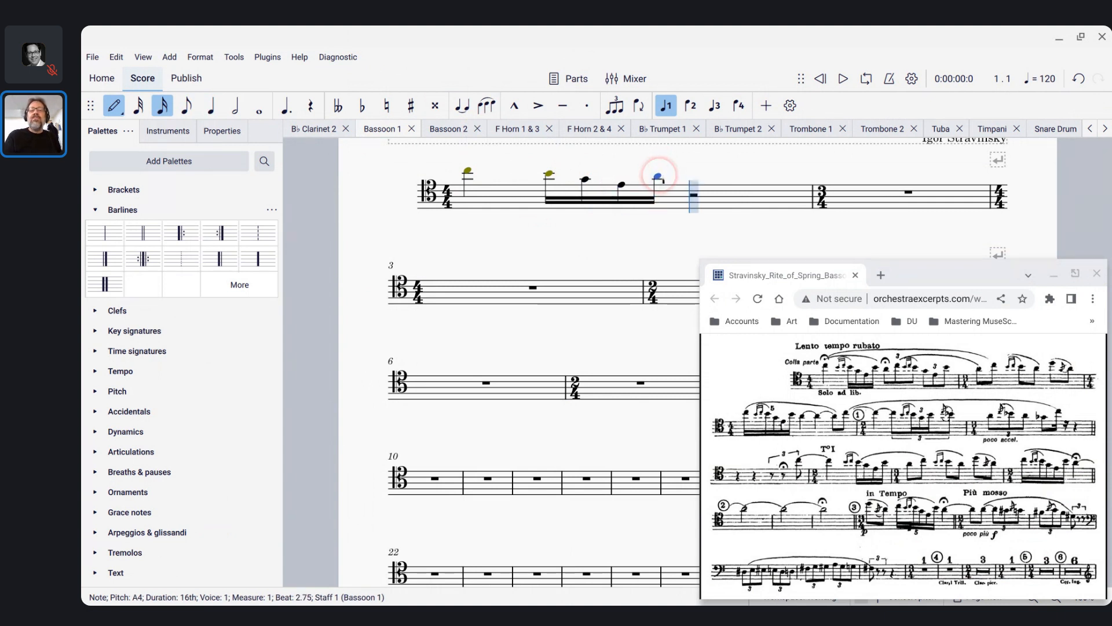
Raise the last sixteenth note of beat 2 in measure 1 to B4
ctrl+scroll(661, 181, up, 5)
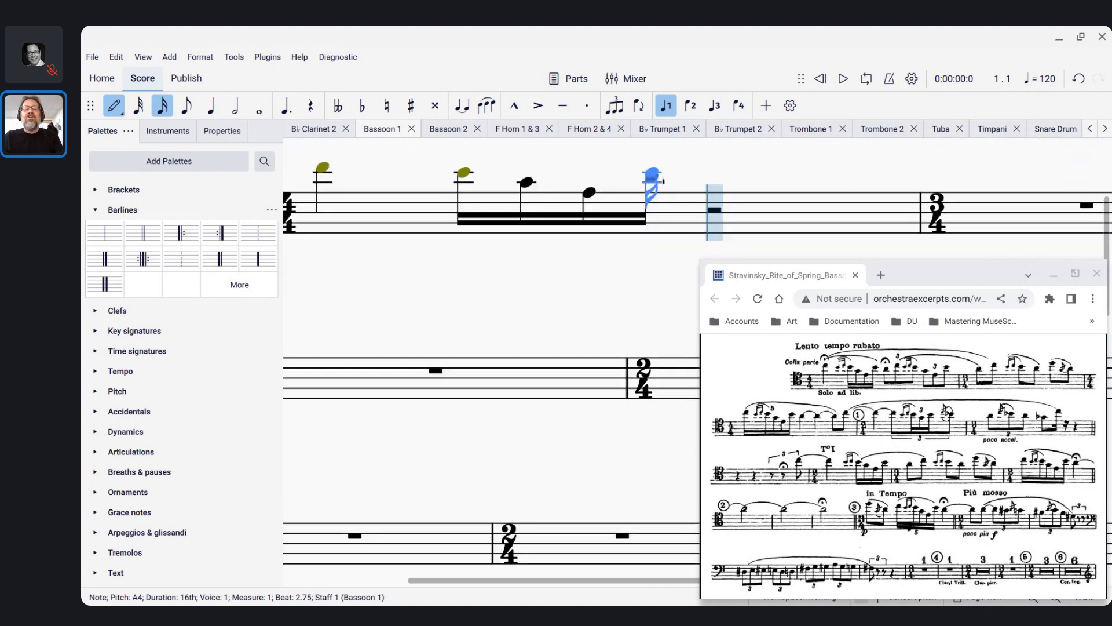
ctrl+scroll(664, 181, up, 2)
key(Up)
key(Up)
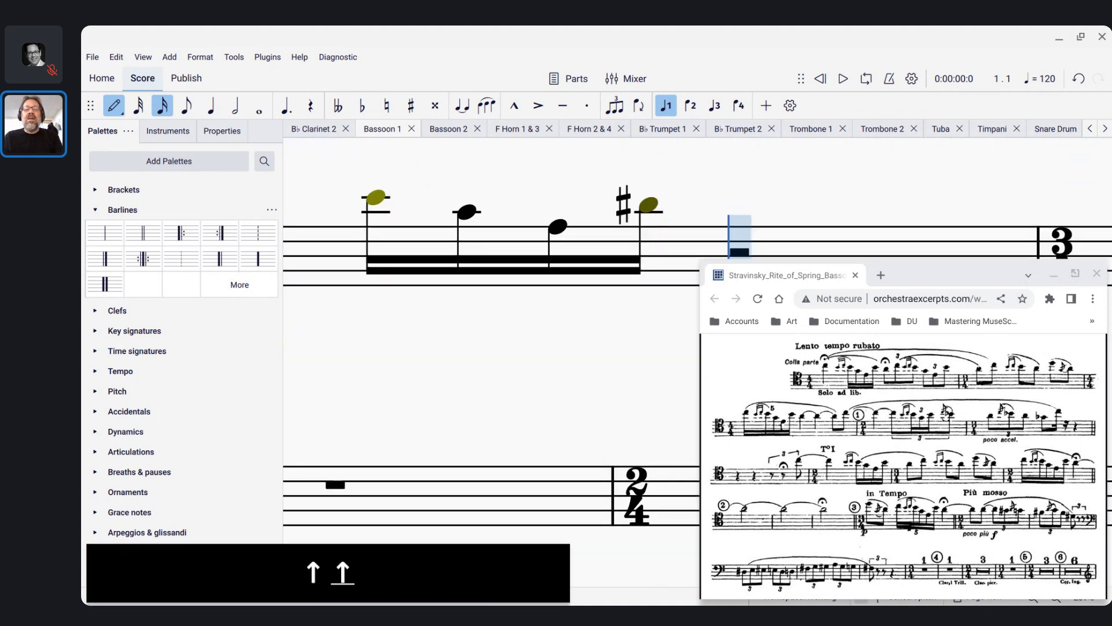
key(Up)
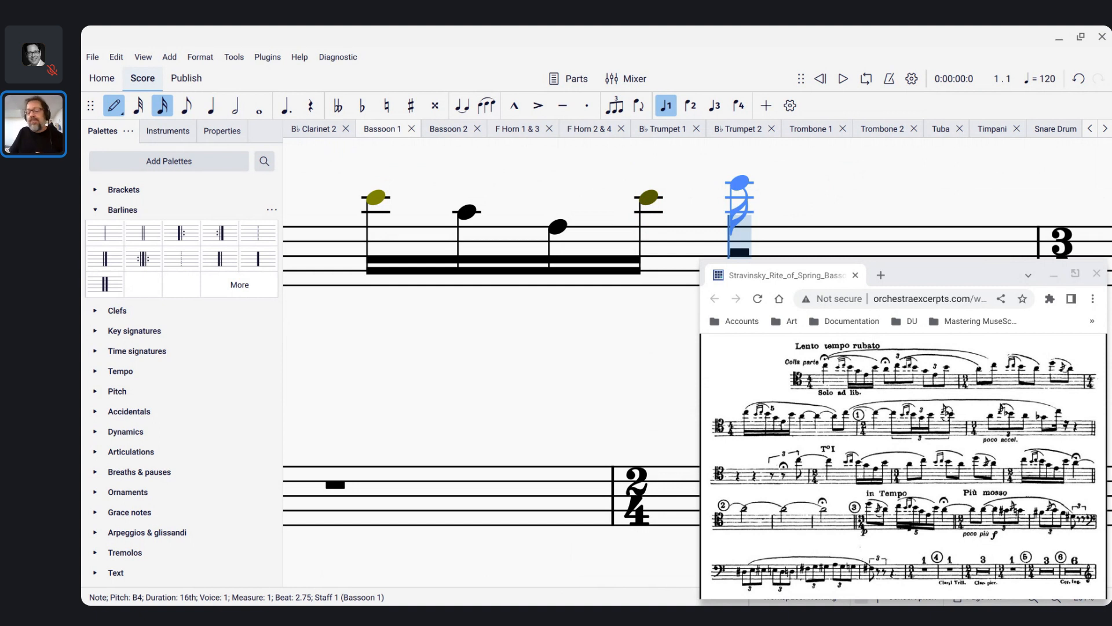
Look through the live chat for new messages, then switch back to the score
key(alt+Tab)
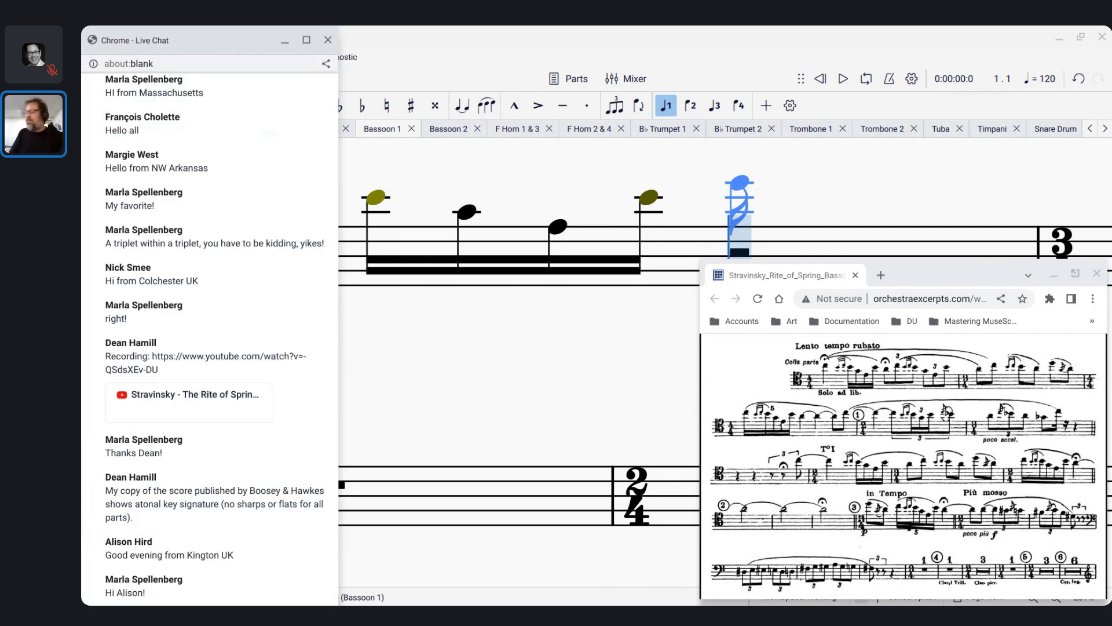
key(alt+Tab)
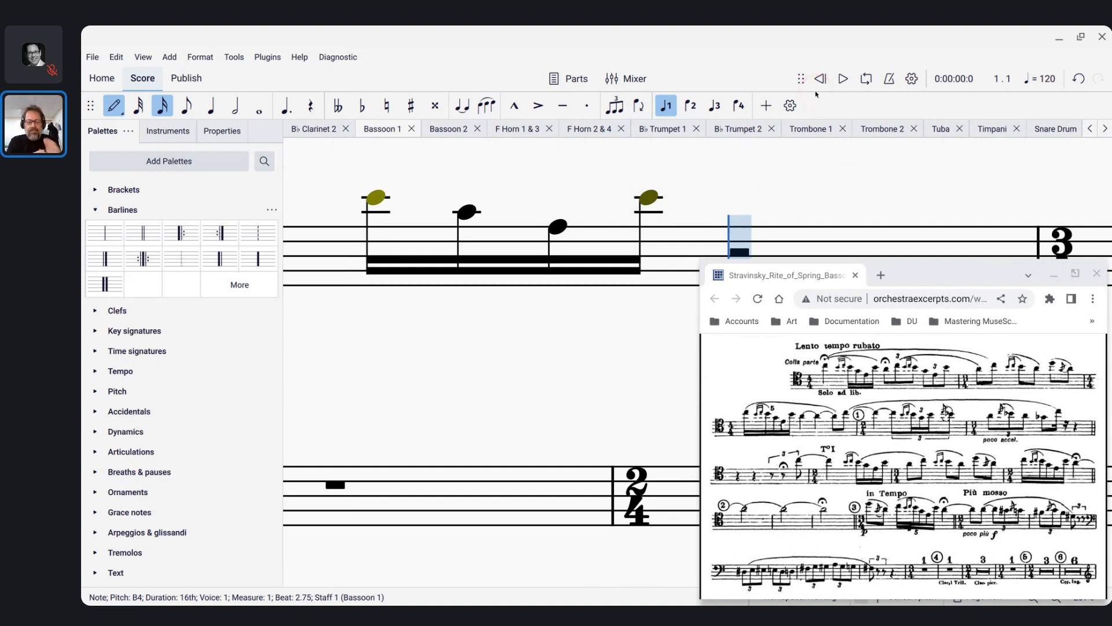
key(alt+Tab)
key(alt+Tab)
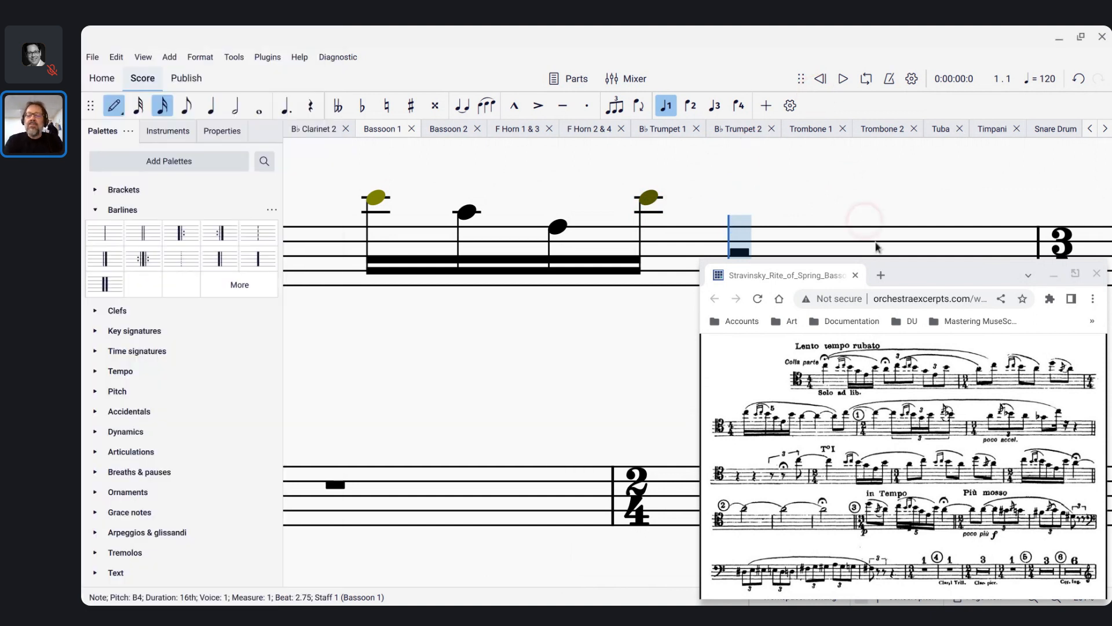
key(b)
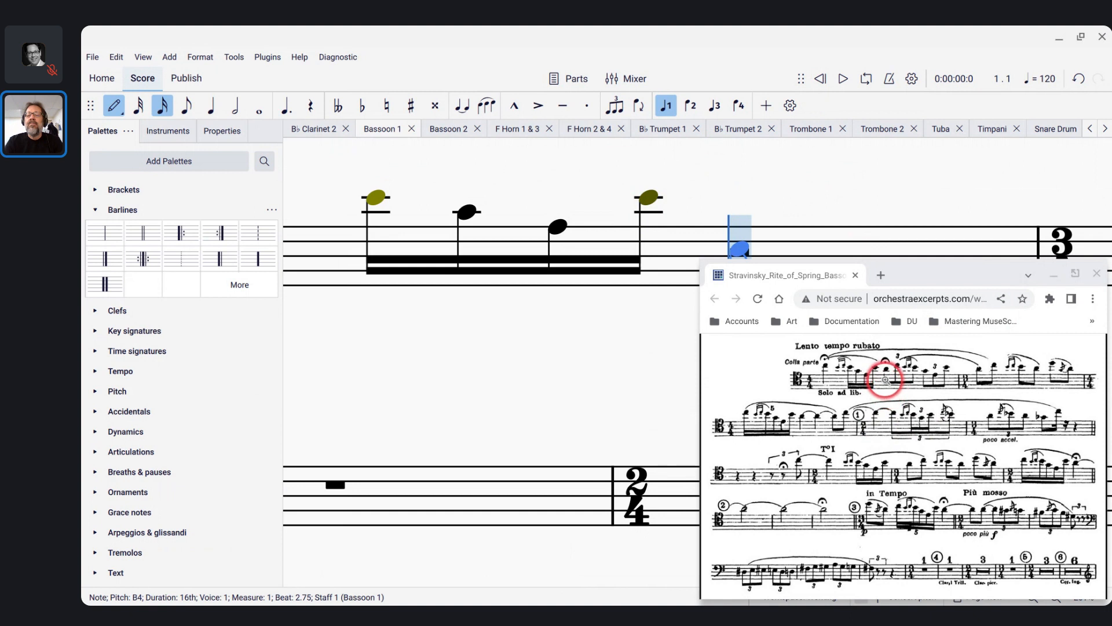
click(813, 226)
key(Delete)
click(782, 128)
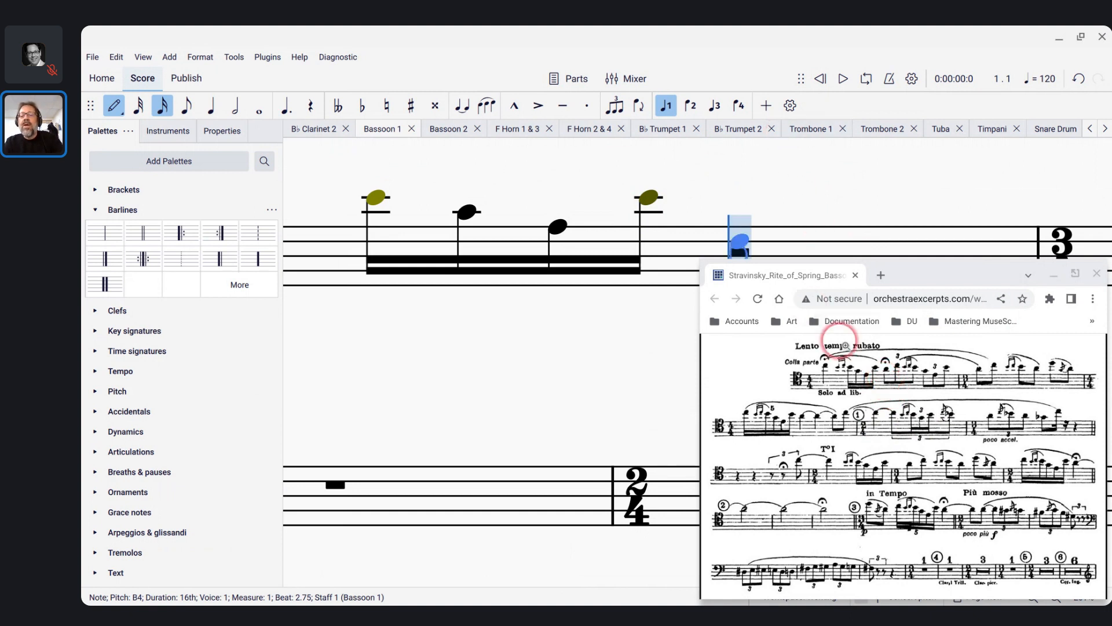
click(902, 195)
Create an eighth-note triplet on beat 3 of measure 1 in the Bassoon 1 part
key(5)
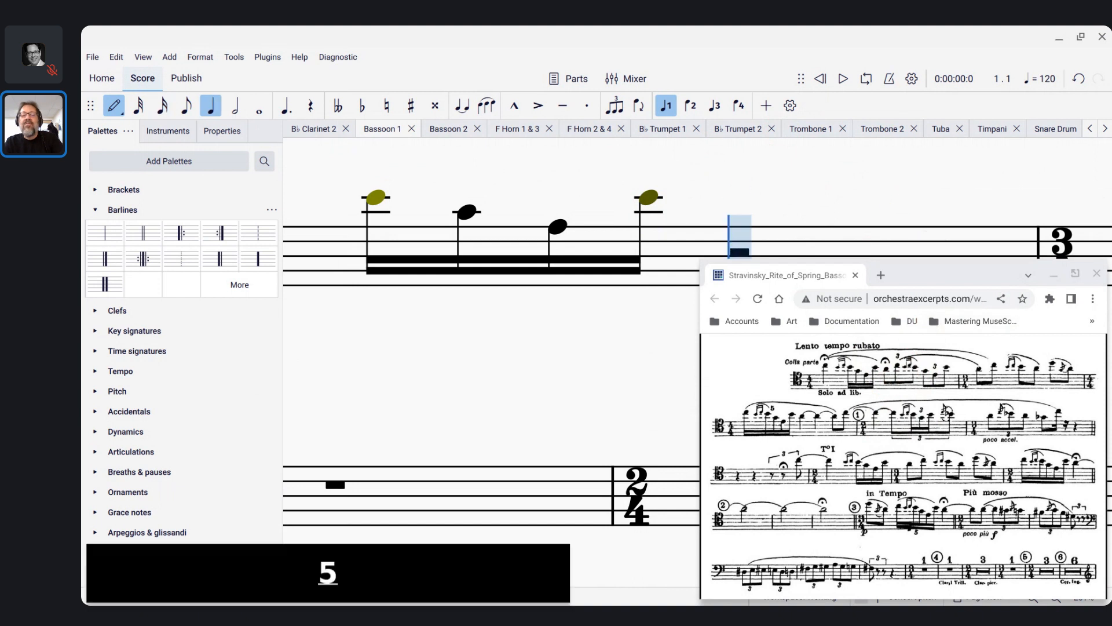
key(ctrl+3)
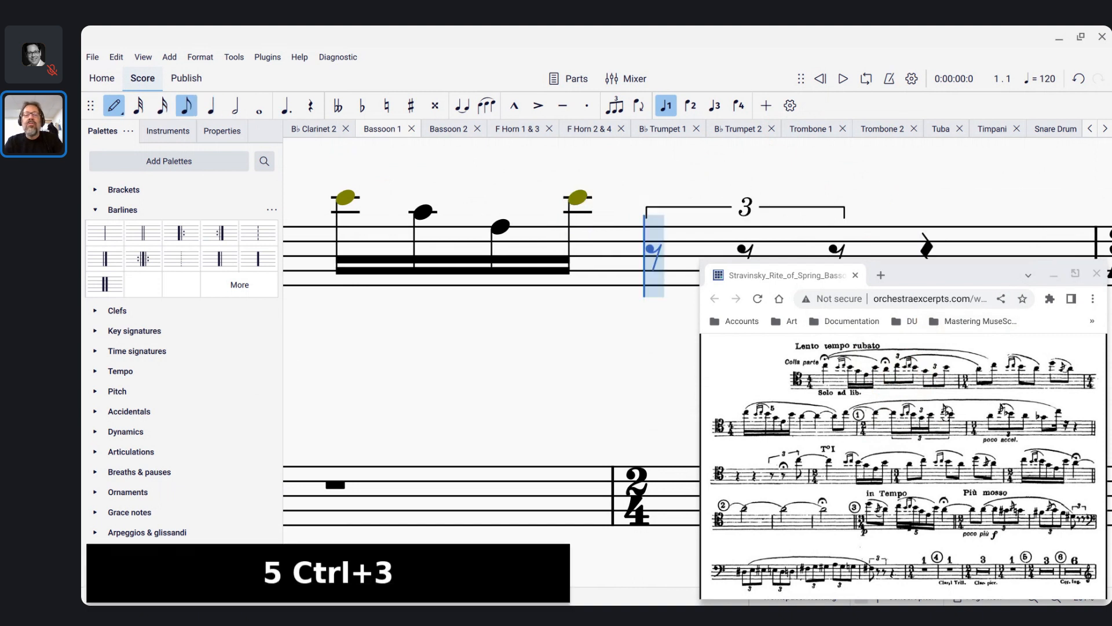
click(872, 201)
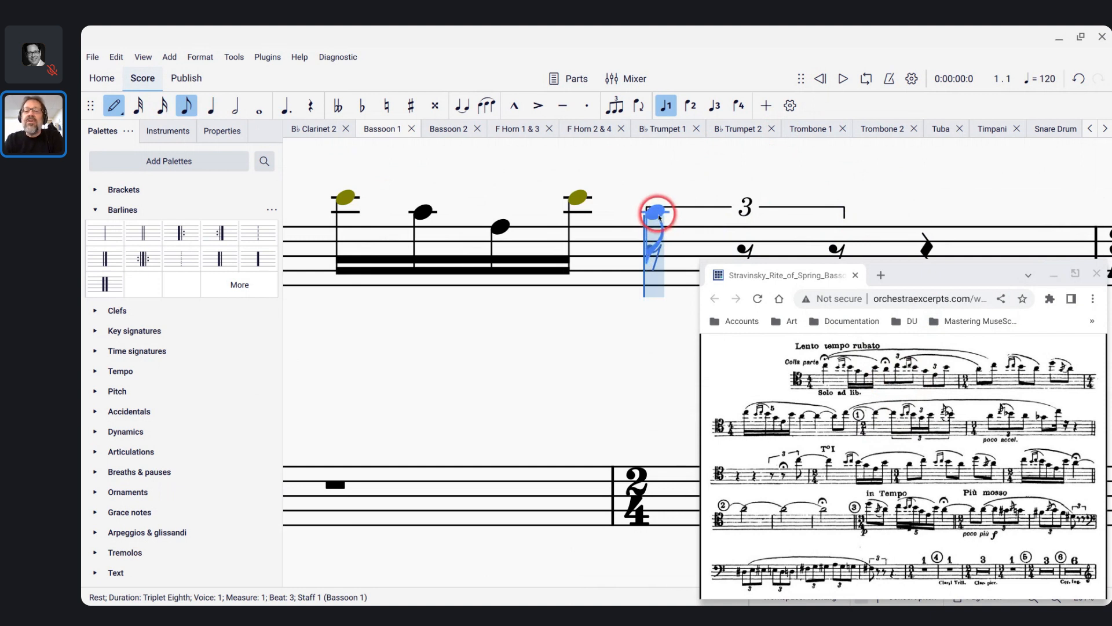
click(658, 215)
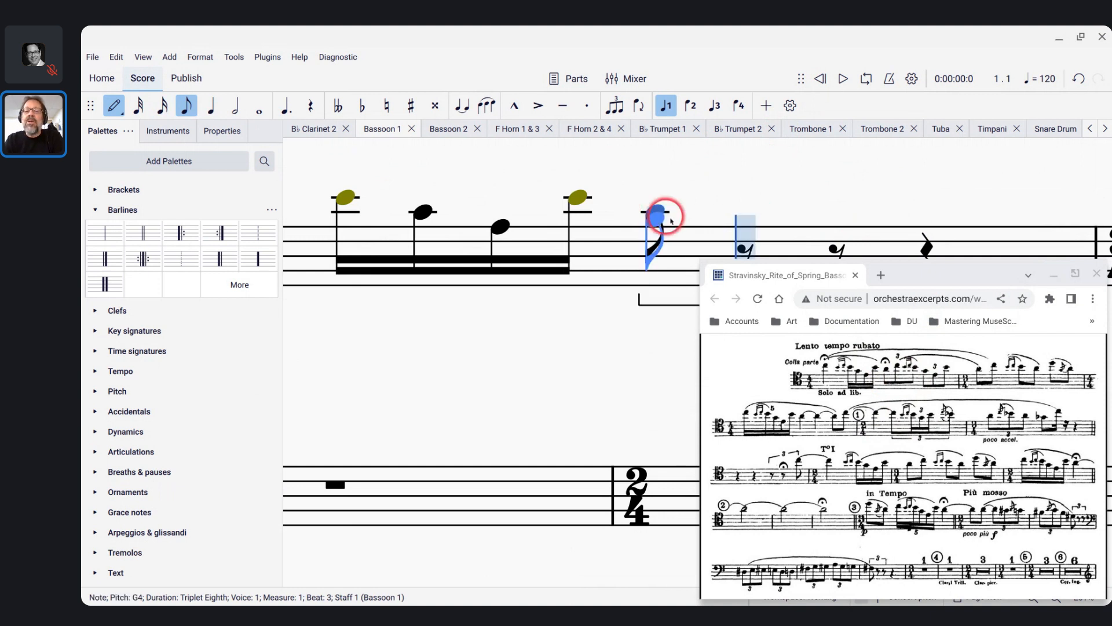
click(741, 229)
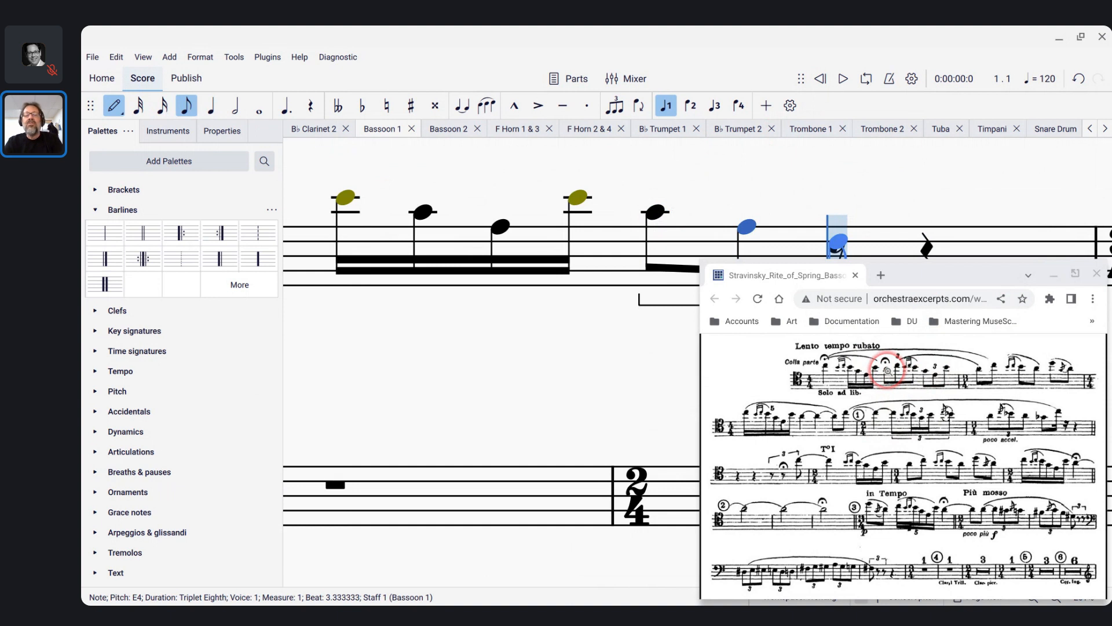
key(ctrl+z)
key(ctrl+z)
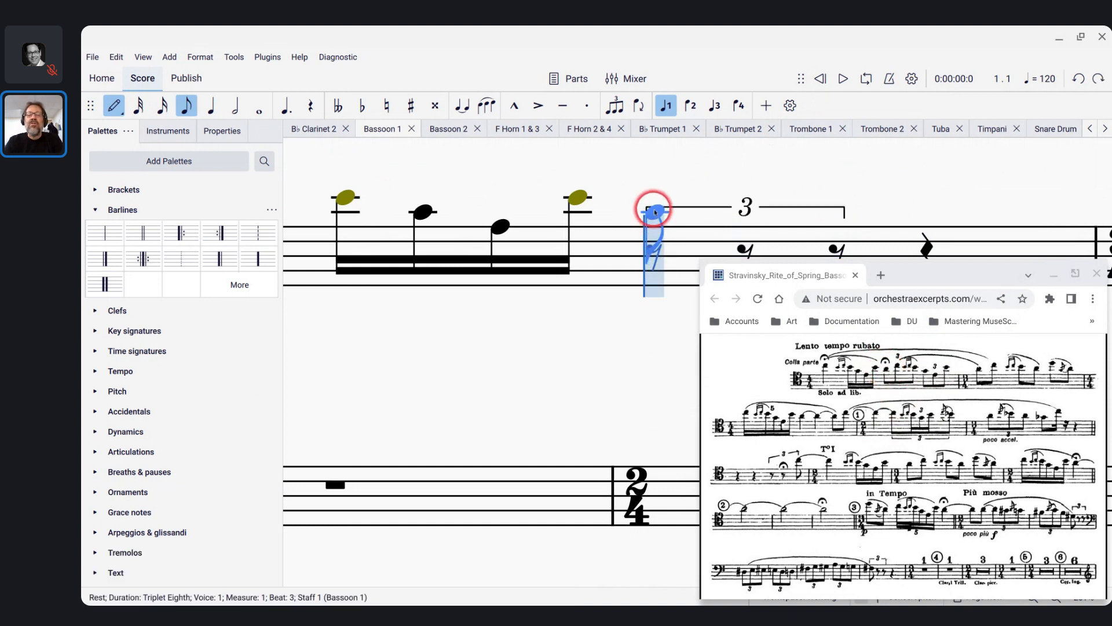
Fill the beat 3 triplet in measure 1 with A4, C5 and B4
click(654, 205)
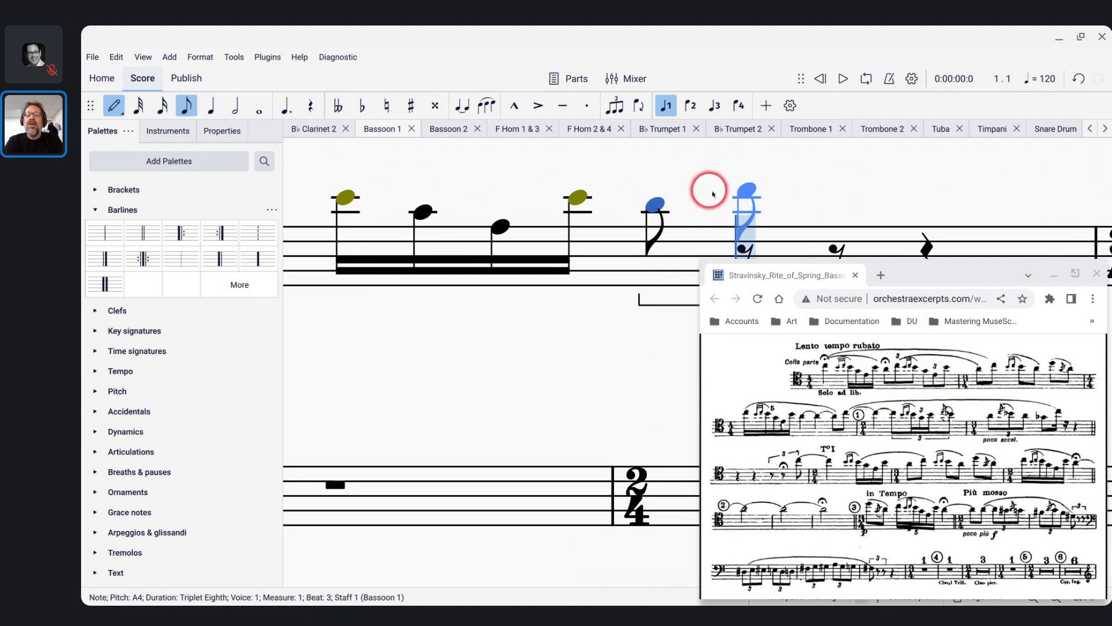
click(746, 191)
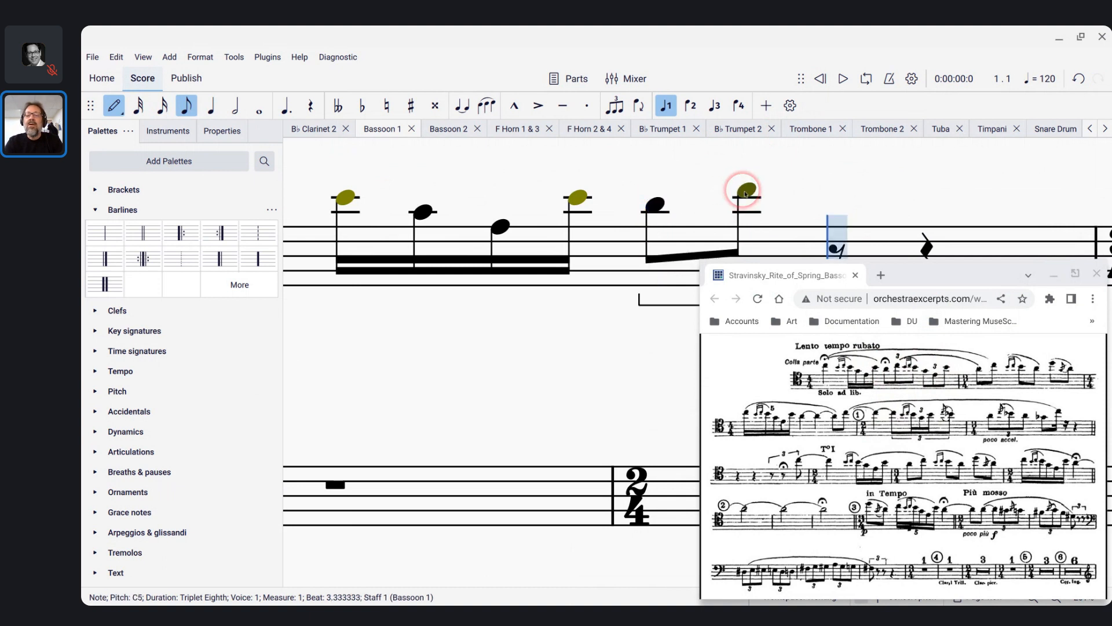
click(824, 207)
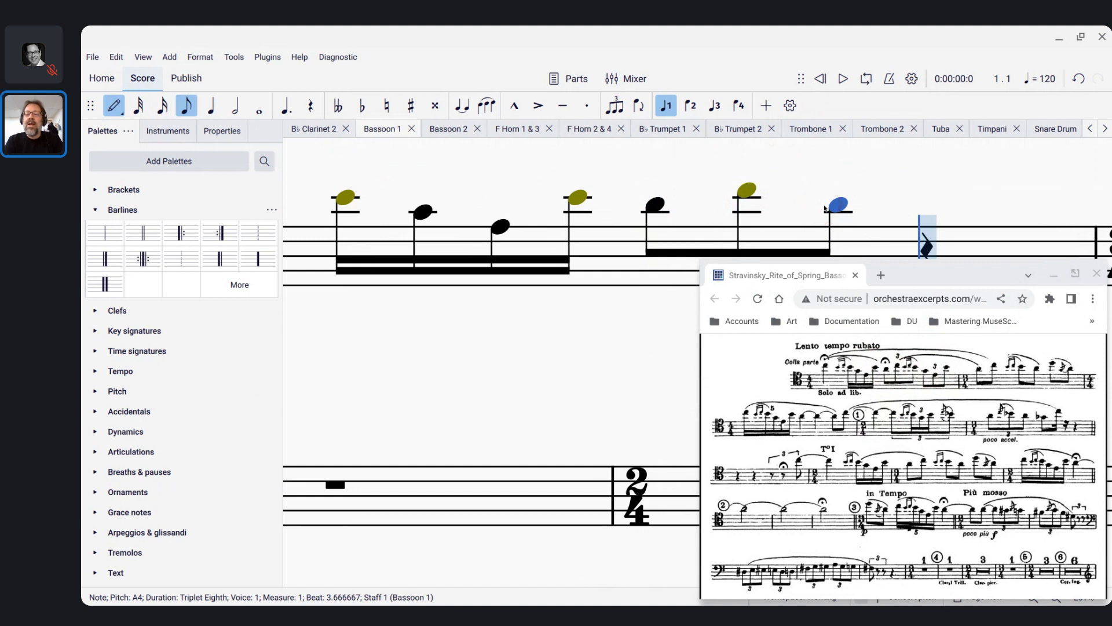
key(Up)
key(Up)
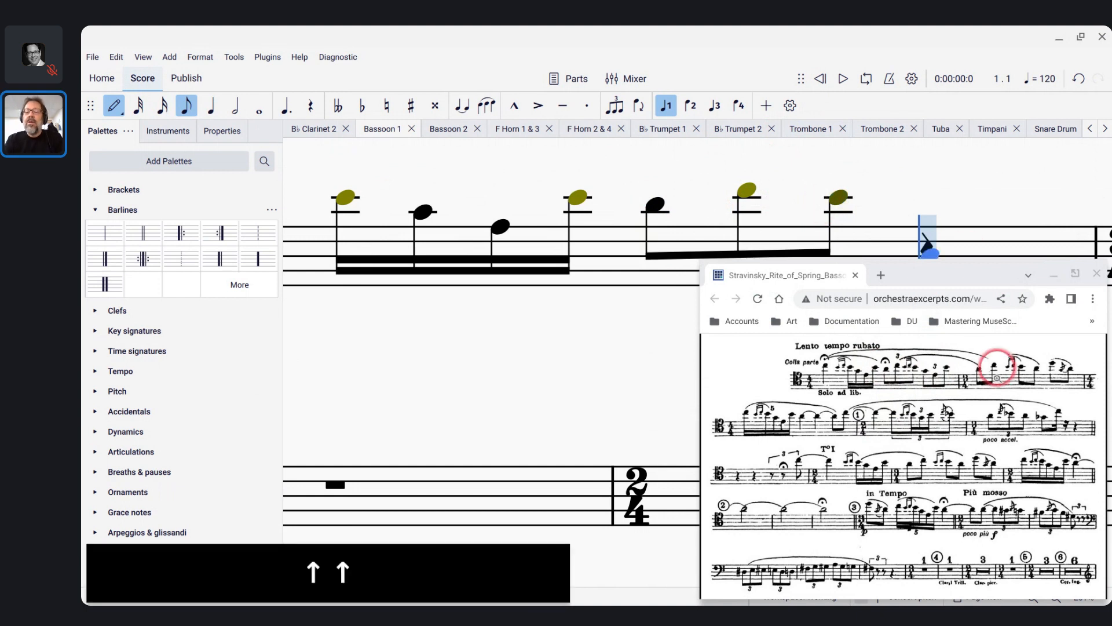
Create an eighth-note triplet on beat 4 of measure 1 and enter G4, E4 and B4
key(5)
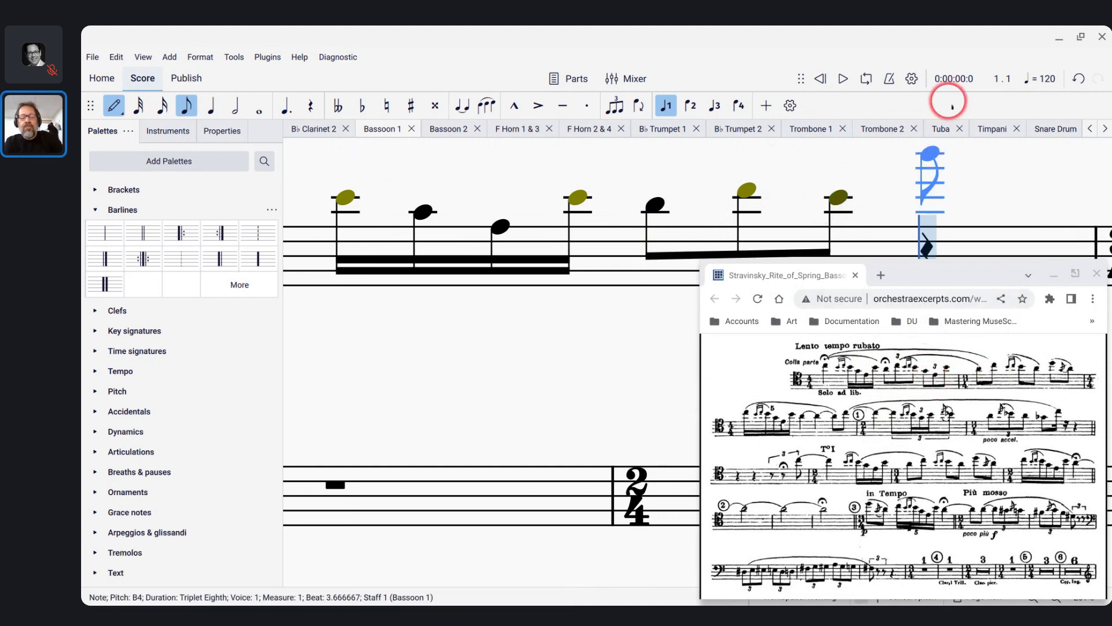
key(ctrl+3)
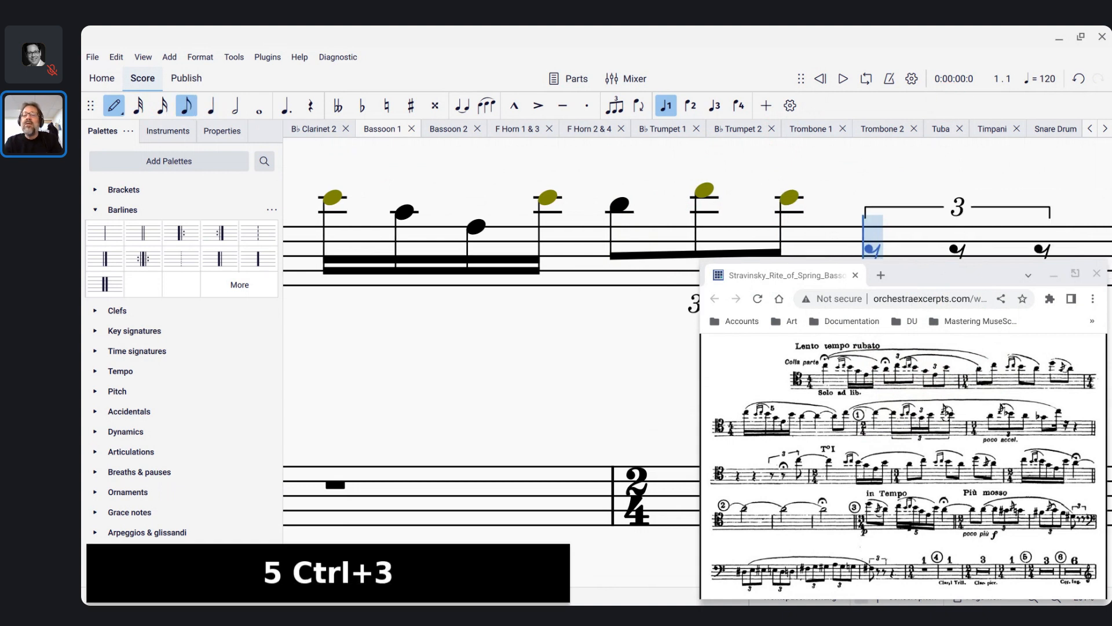
click(861, 214)
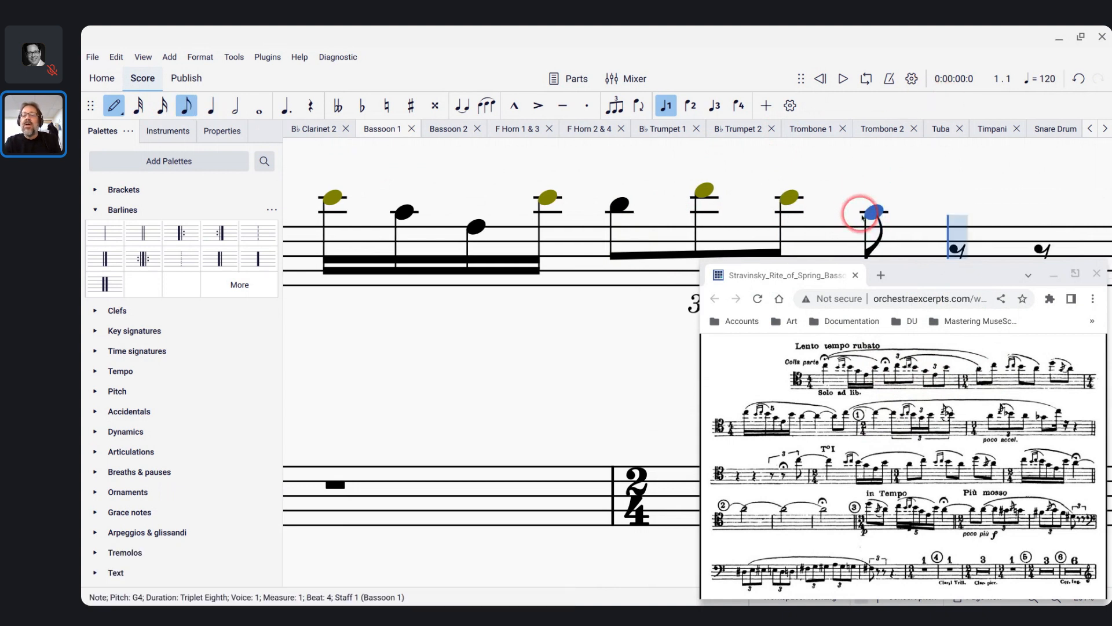
click(948, 229)
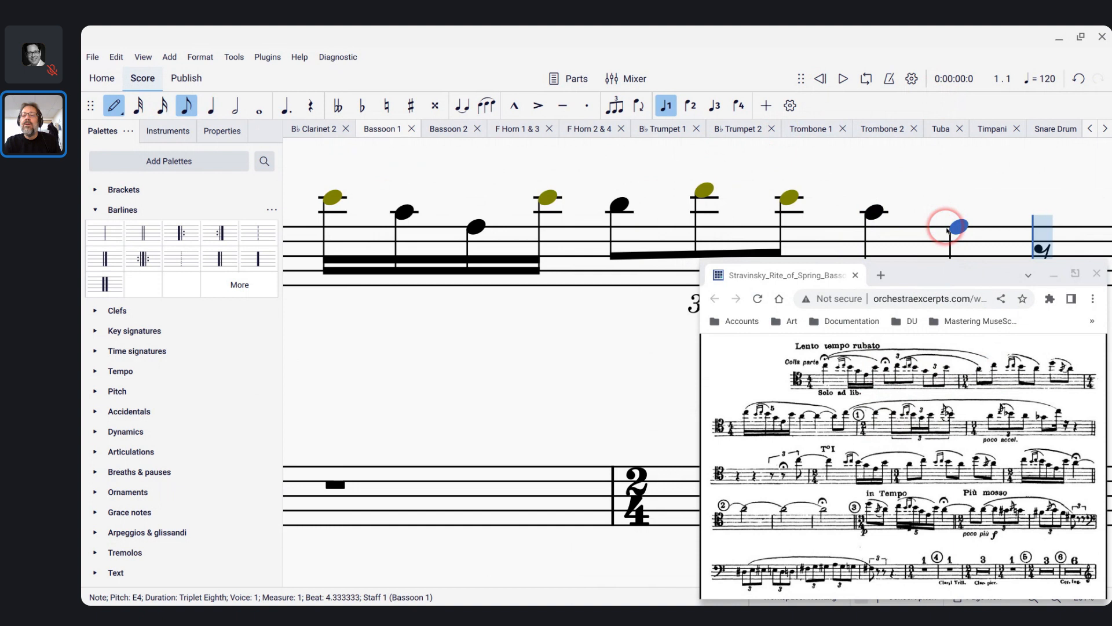
click(1037, 200)
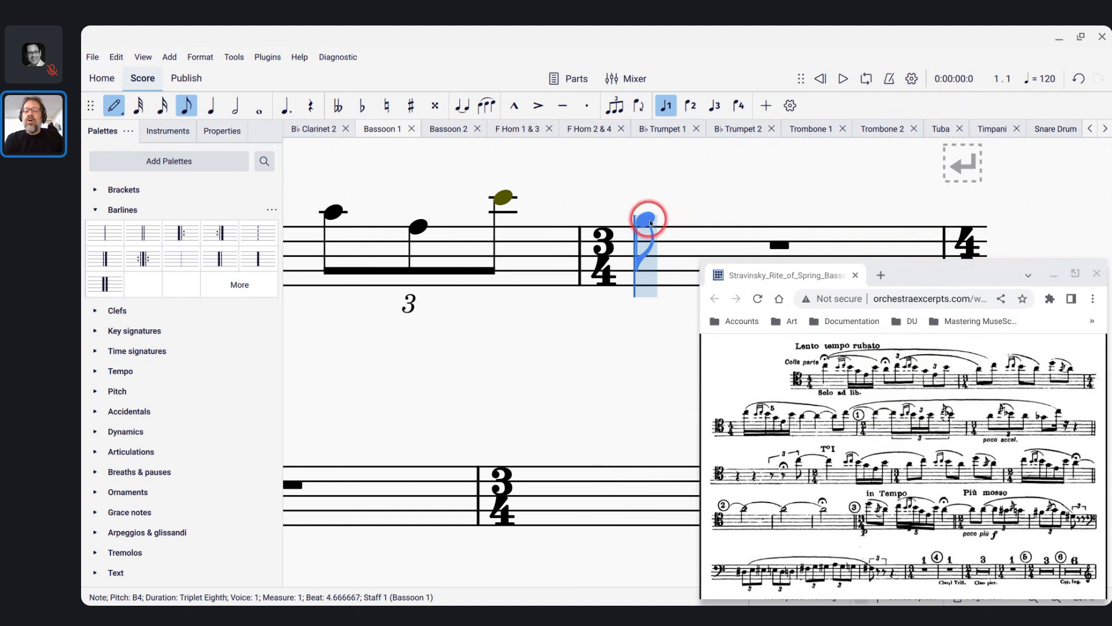
Enter eighth notes A4 and C5 on beat 1 of measure 2, undoing any wrong note entered after them
click(638, 206)
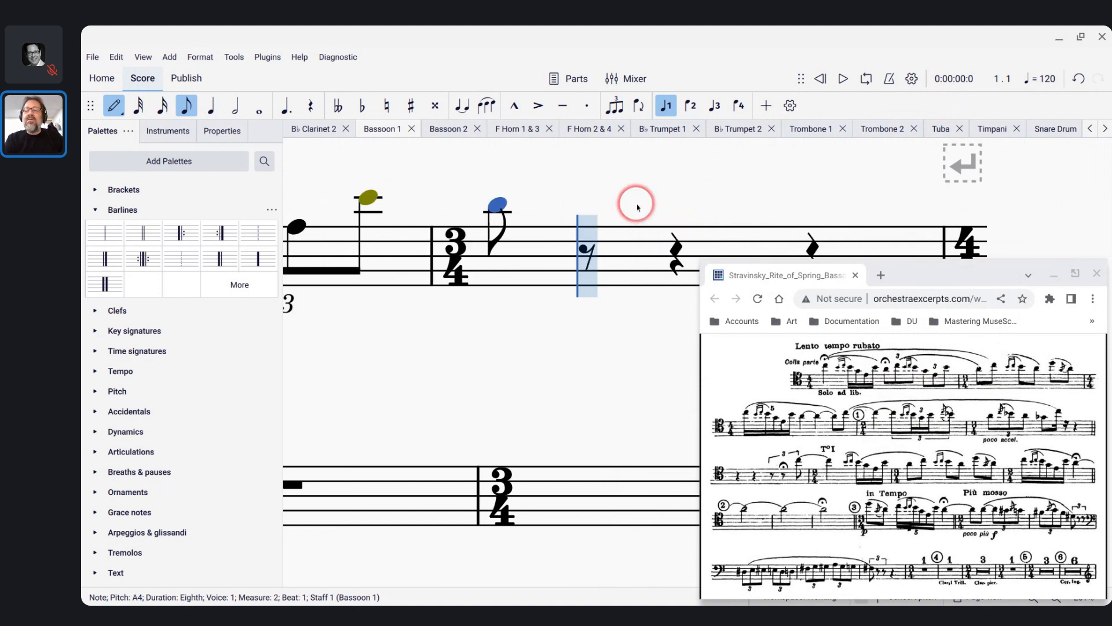
click(584, 192)
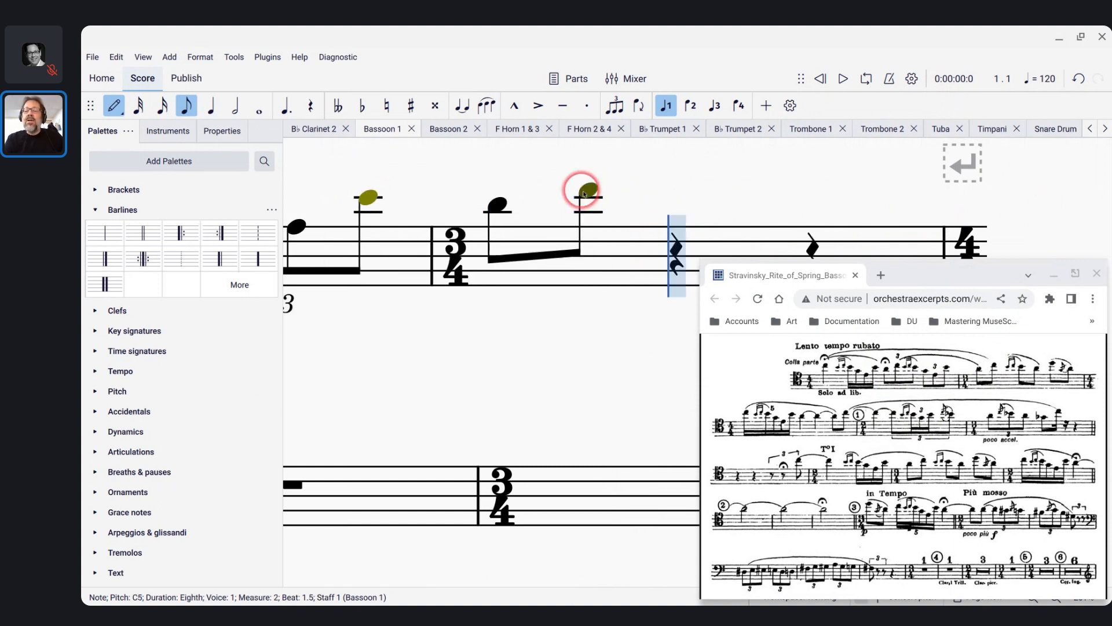
click(667, 204)
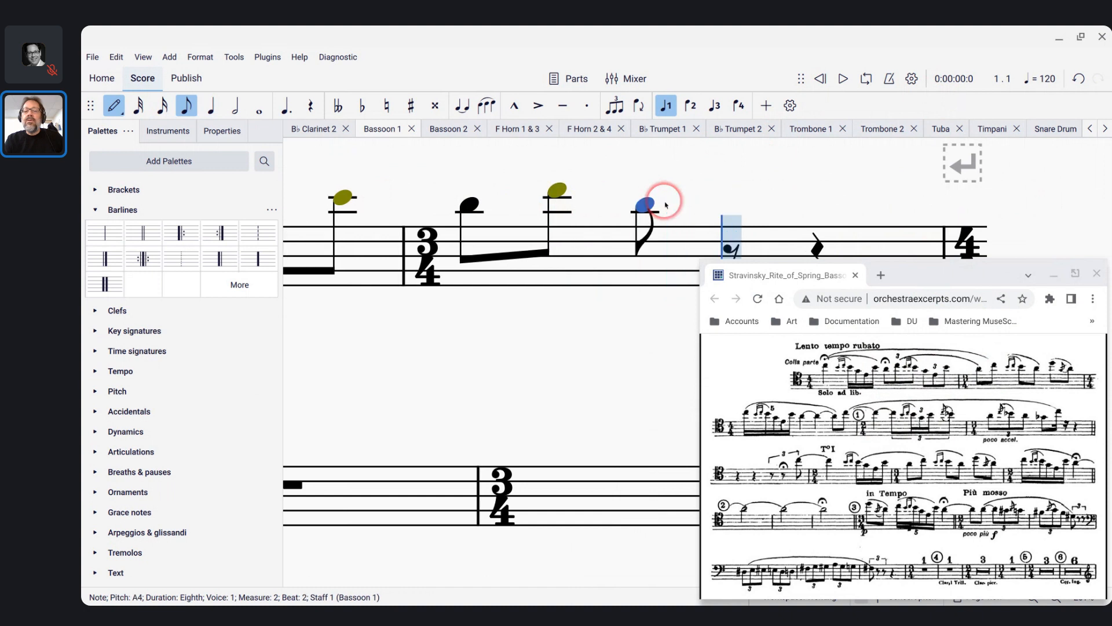
key(ctrl+z)
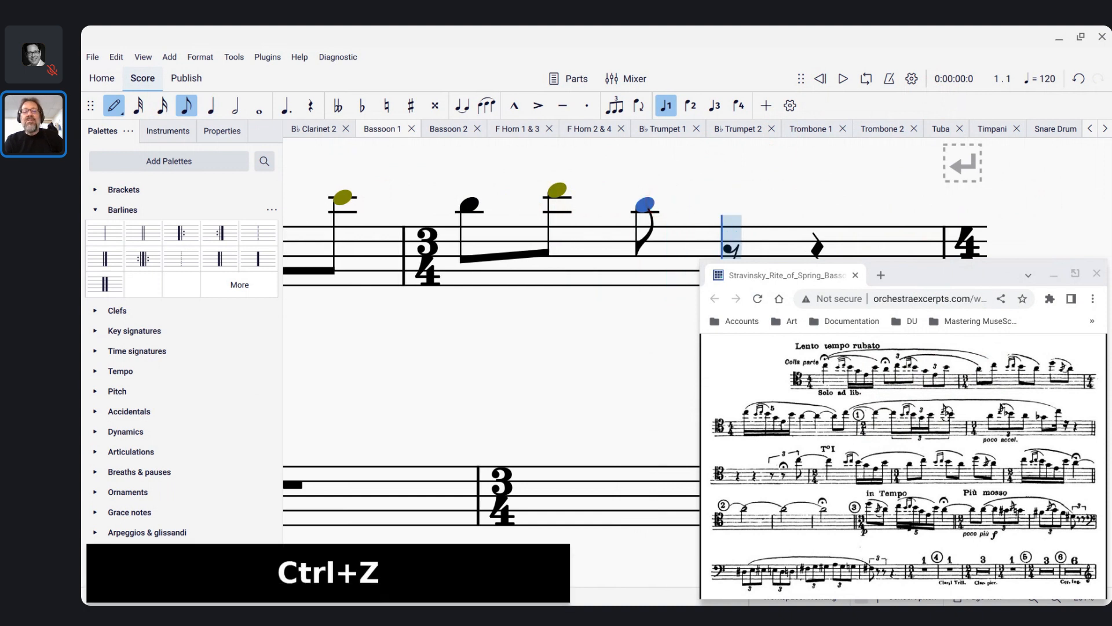
Enter eighth notes B4 and A4 on beat 2 of measure 2
click(672, 195)
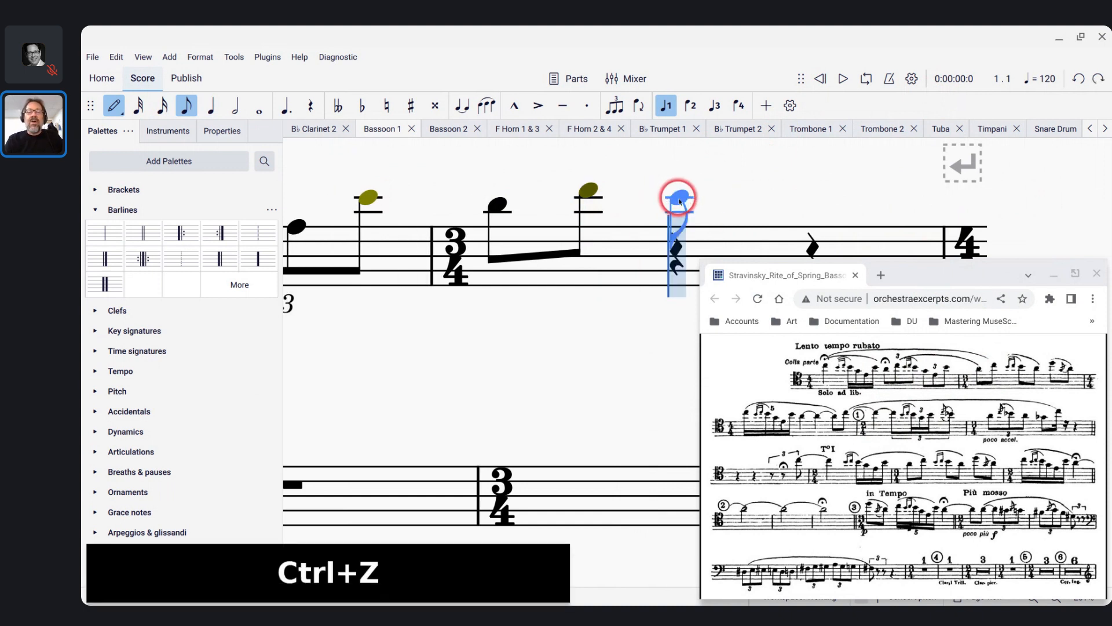
scroll(679, 199, up, 3)
scroll(680, 202, down, 1)
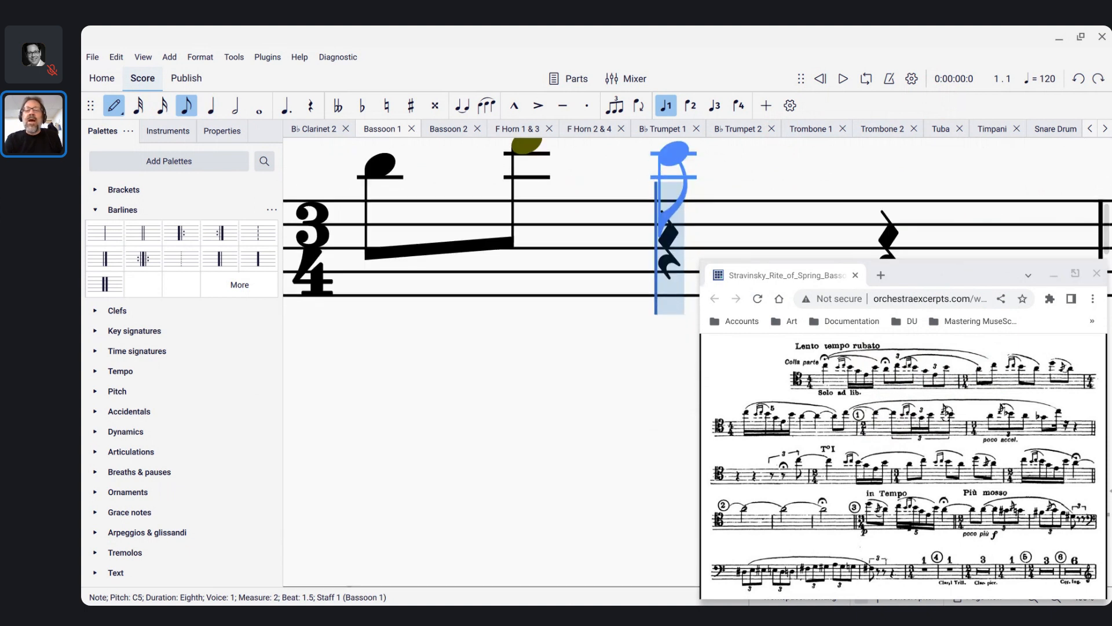
scroll(680, 202, right, 1)
scroll(679, 201, up, 1)
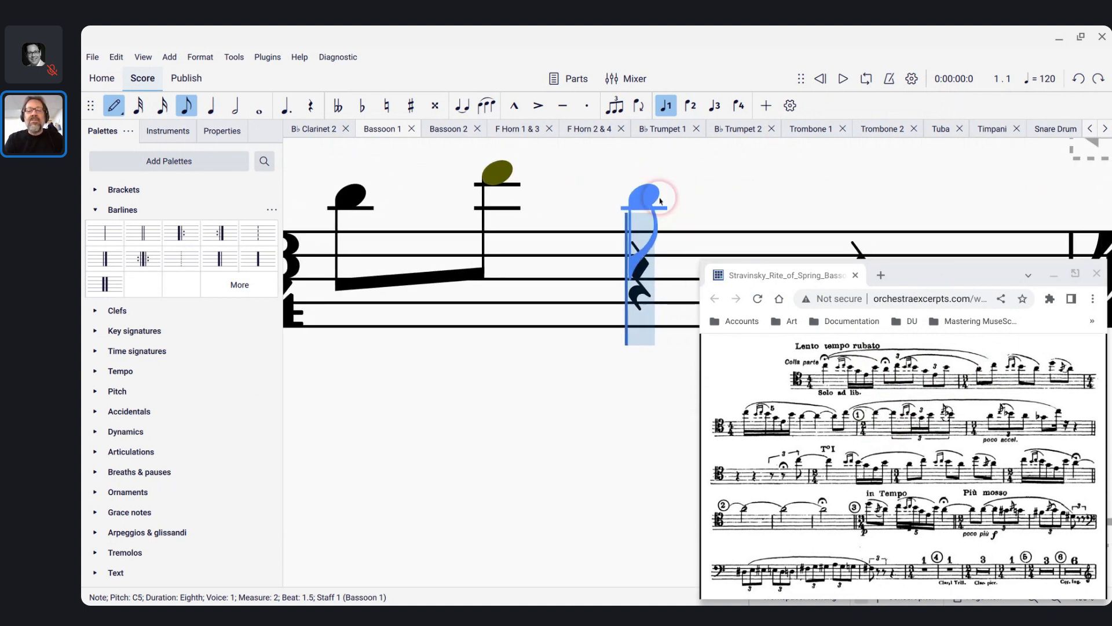
click(648, 186)
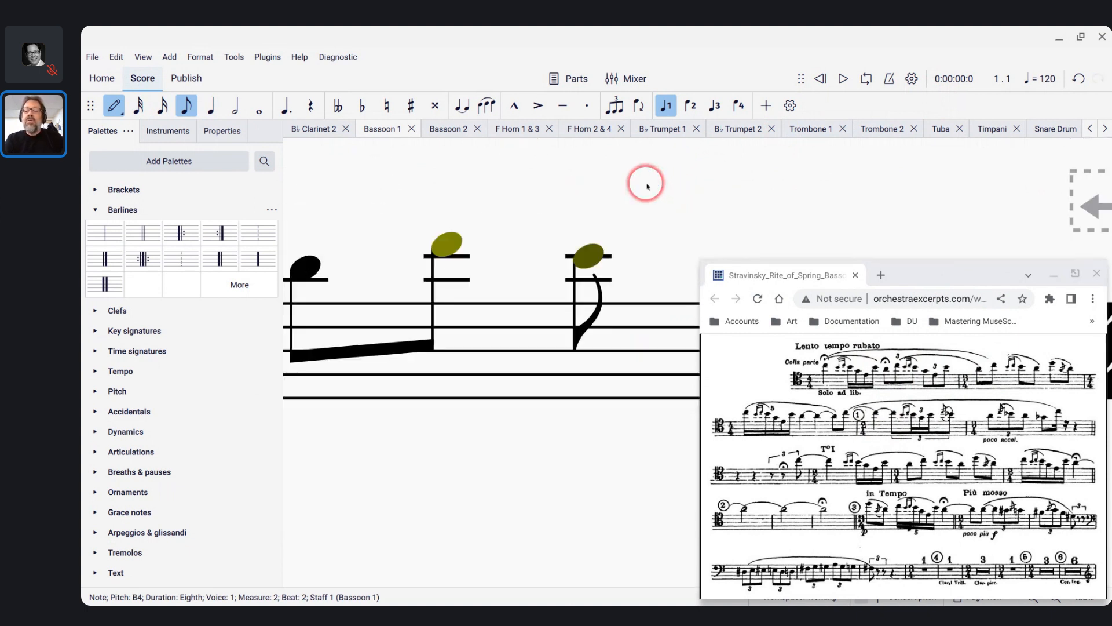
click(641, 206)
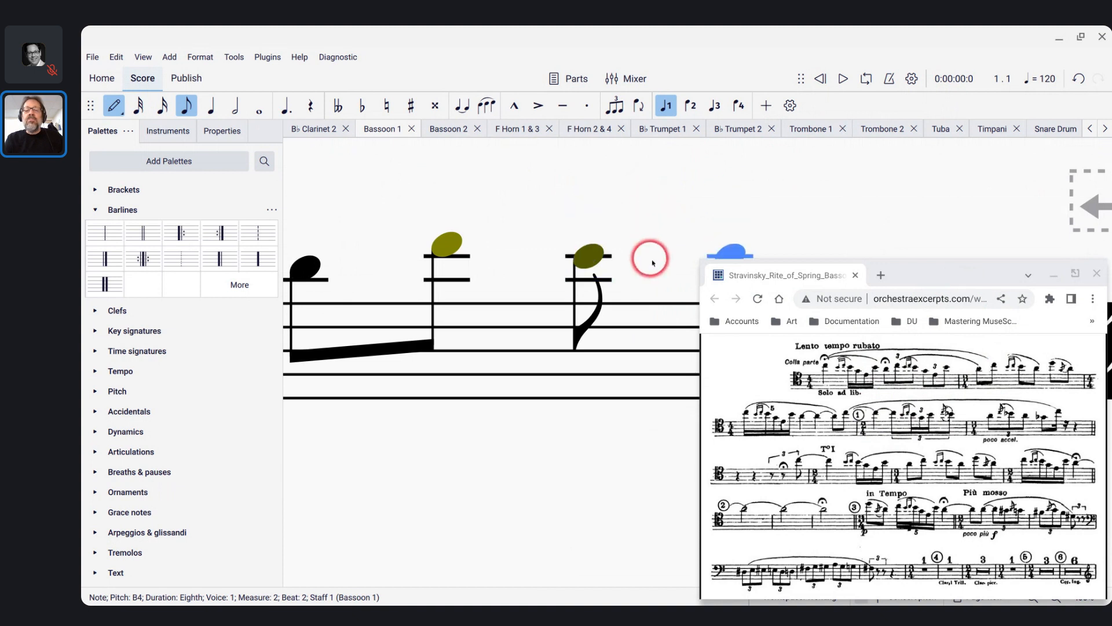
scroll(663, 266, down, 2)
click(743, 207)
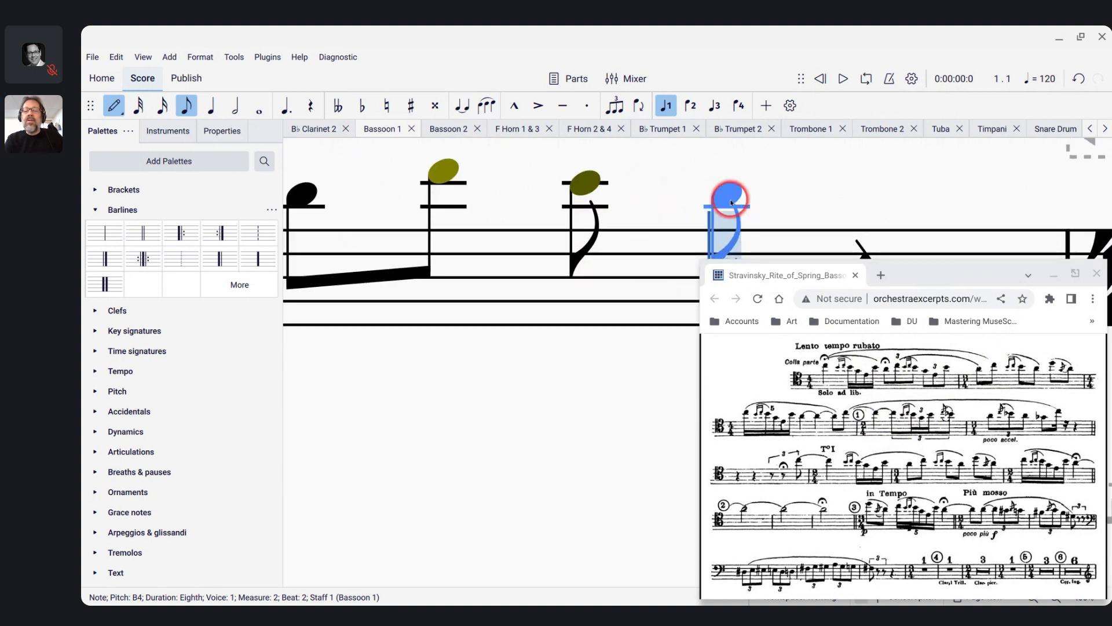
scroll(727, 198, up, 2)
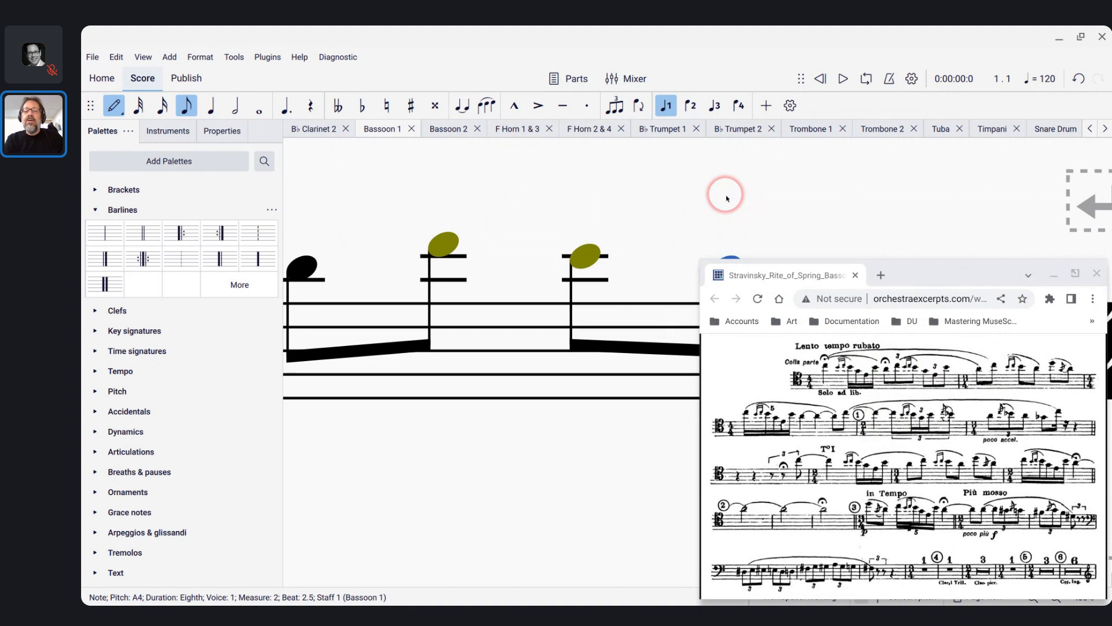
Enter eighth notes D5 and A4 on beat 3 of measure 2
scroll(726, 197, right, 5)
click(646, 227)
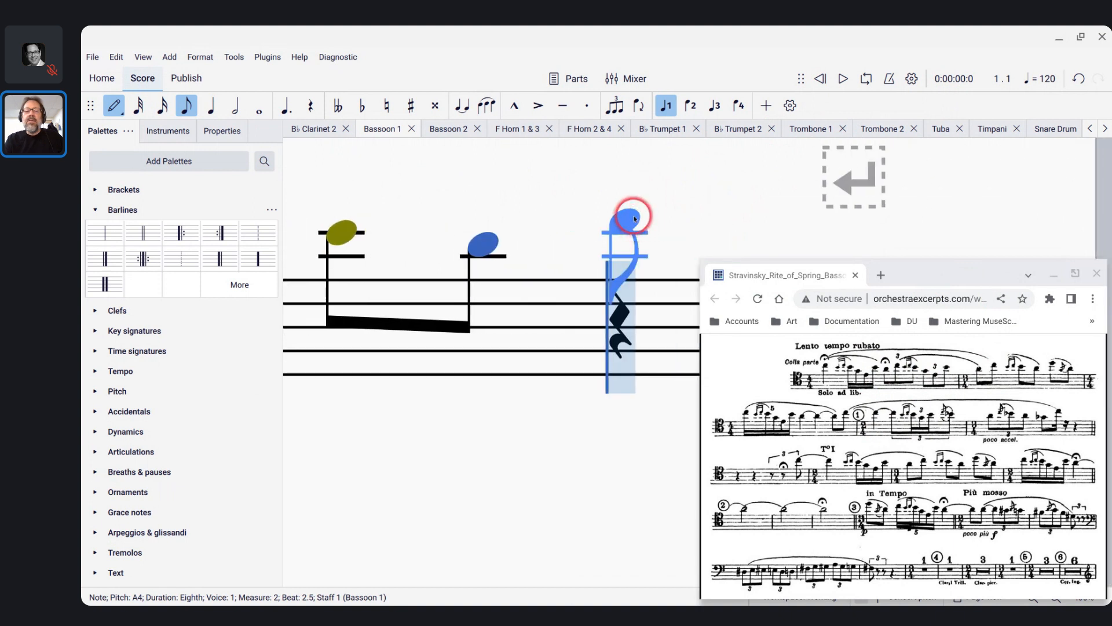
click(628, 209)
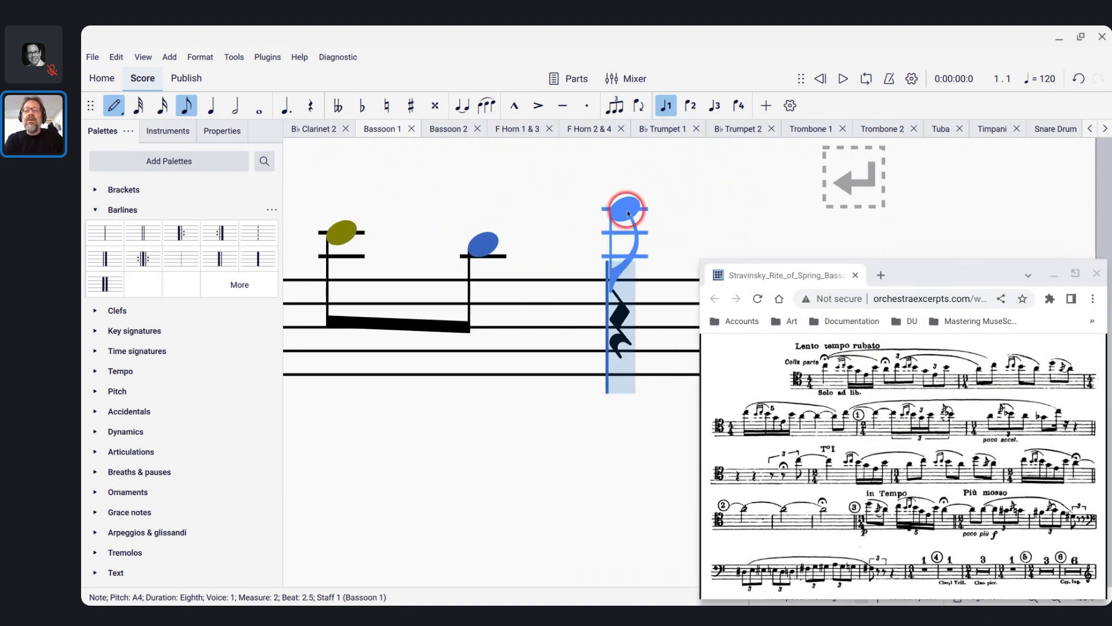
click(628, 210)
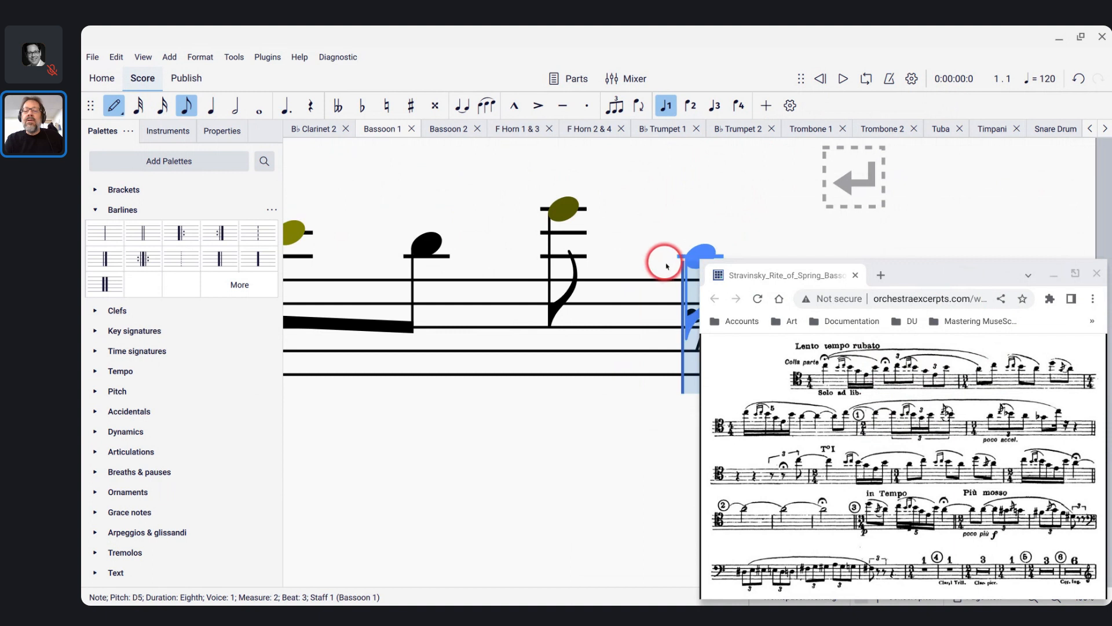
click(684, 249)
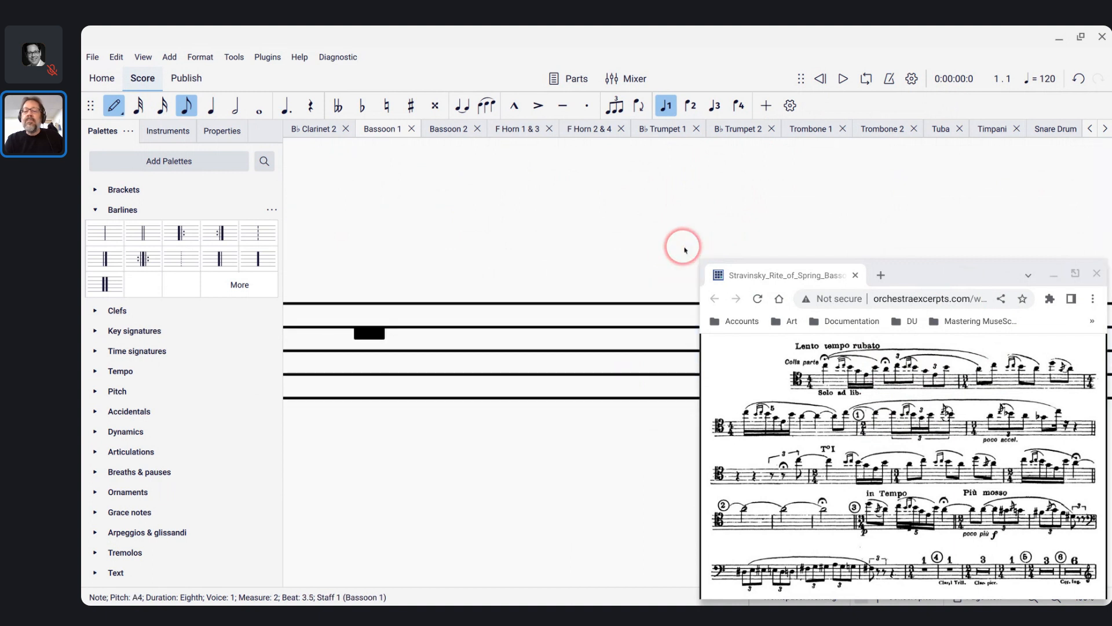
scroll(685, 249, down, 5)
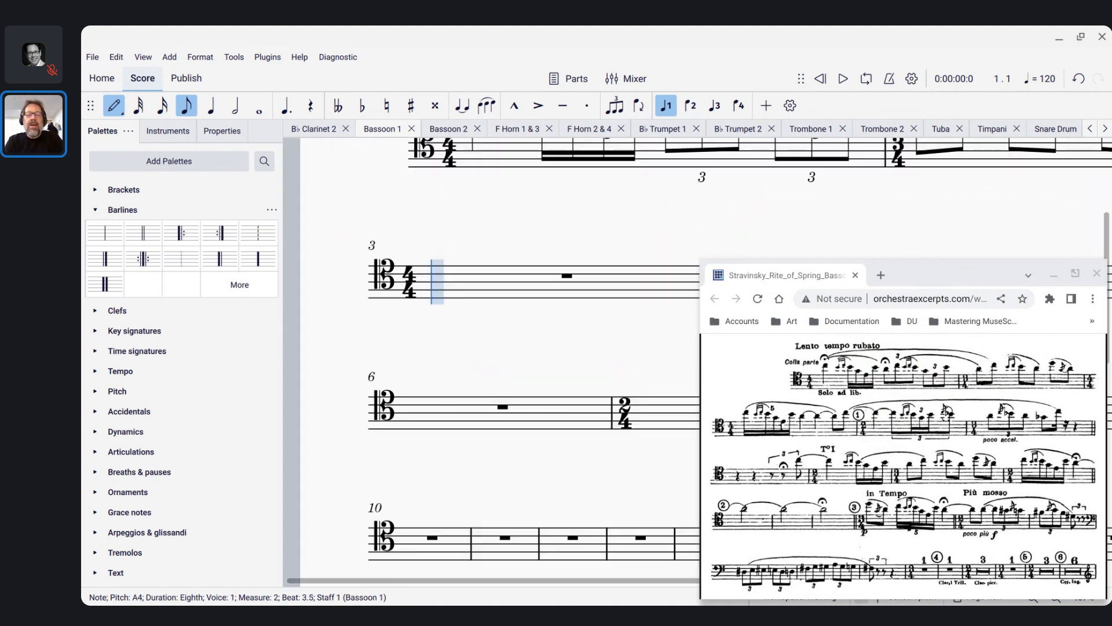
scroll(684, 250, up, 2)
scroll(685, 249, down, 1)
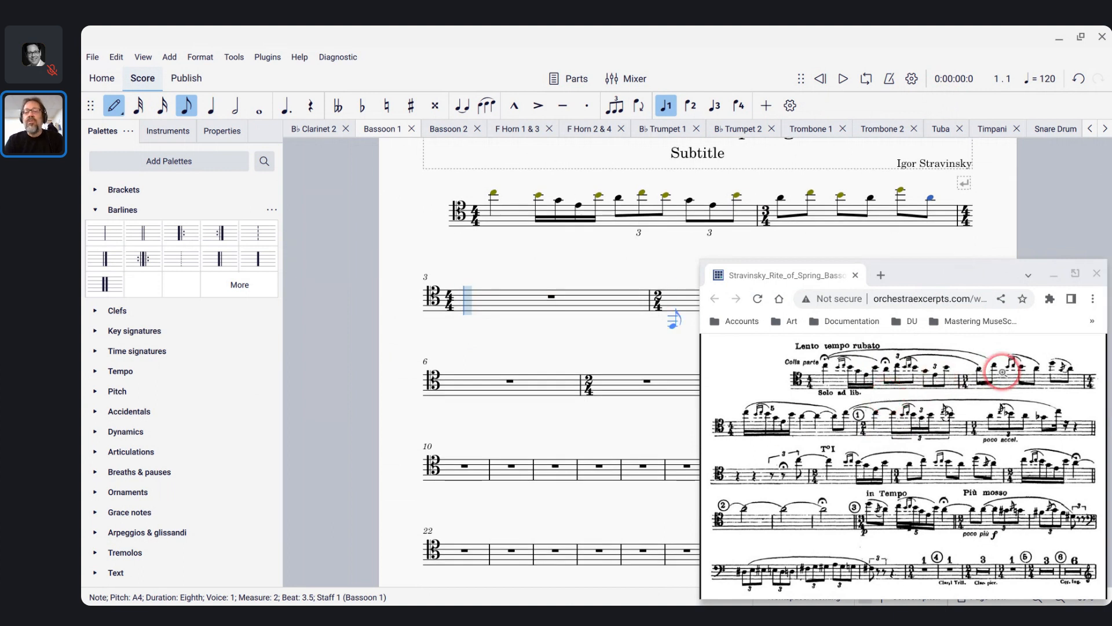
key(alt+Tab)
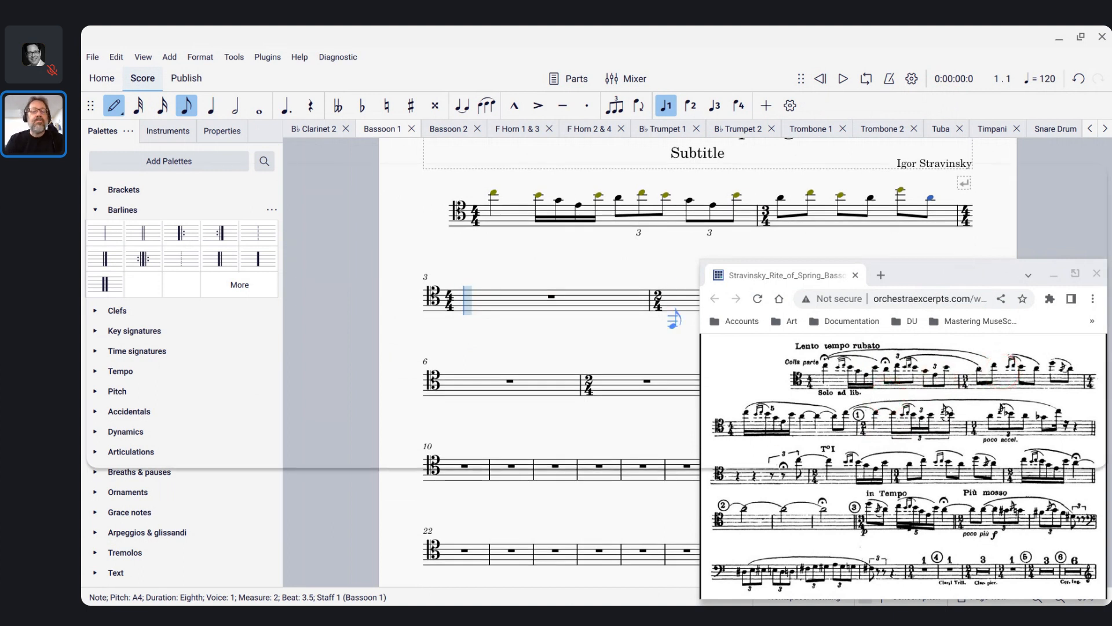
key(alt+Tab)
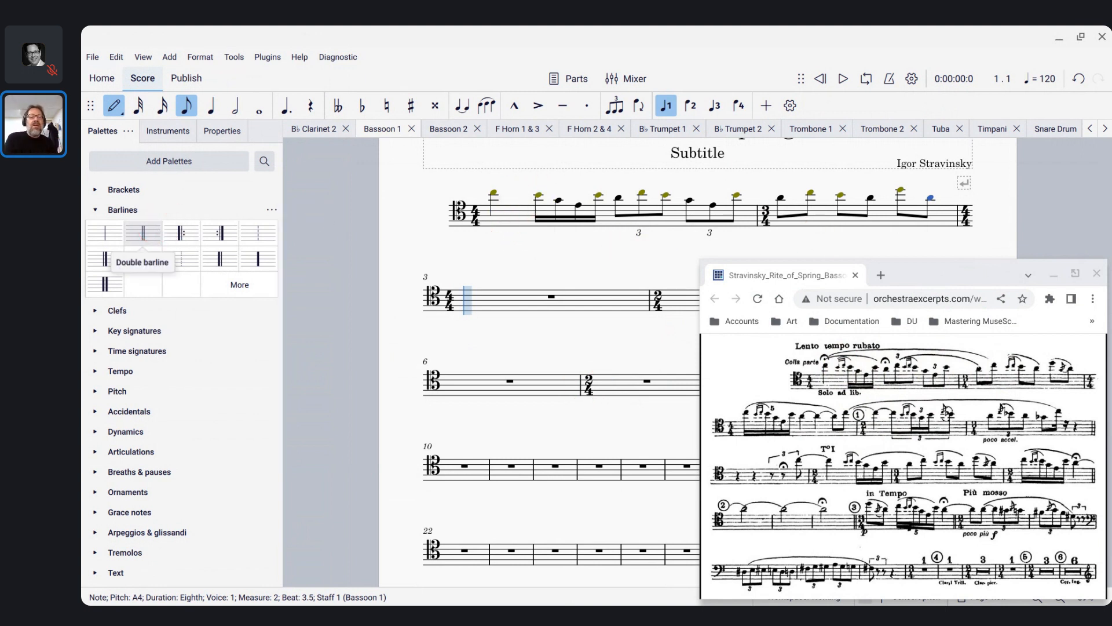
click(93, 359)
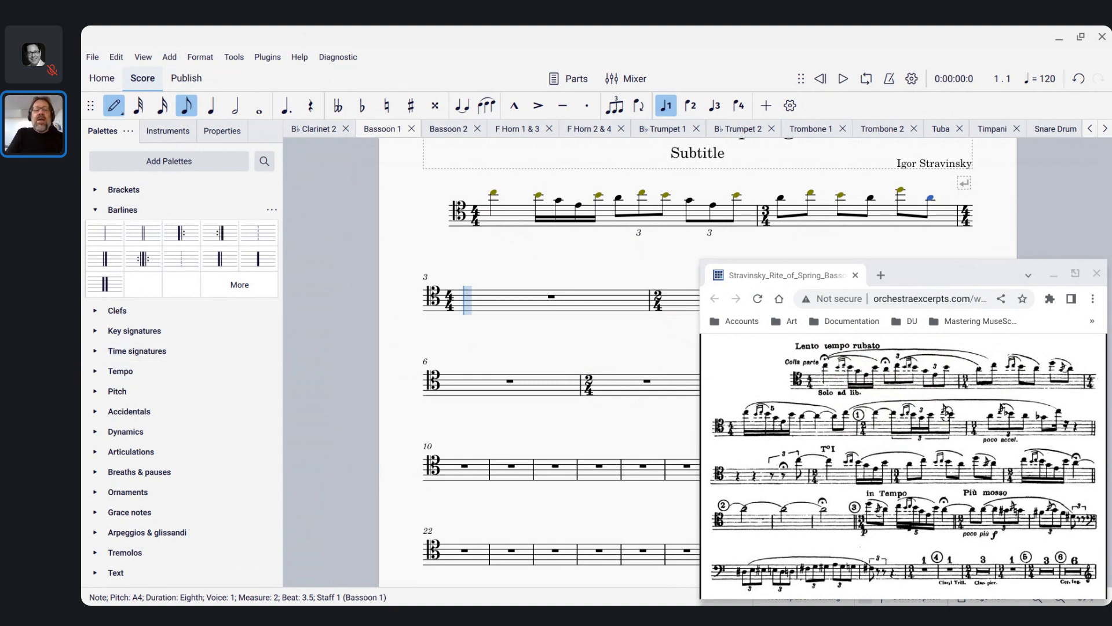
Add two sixteenth grace notes before the B4 on beat 2 of measure 1
key(Escape)
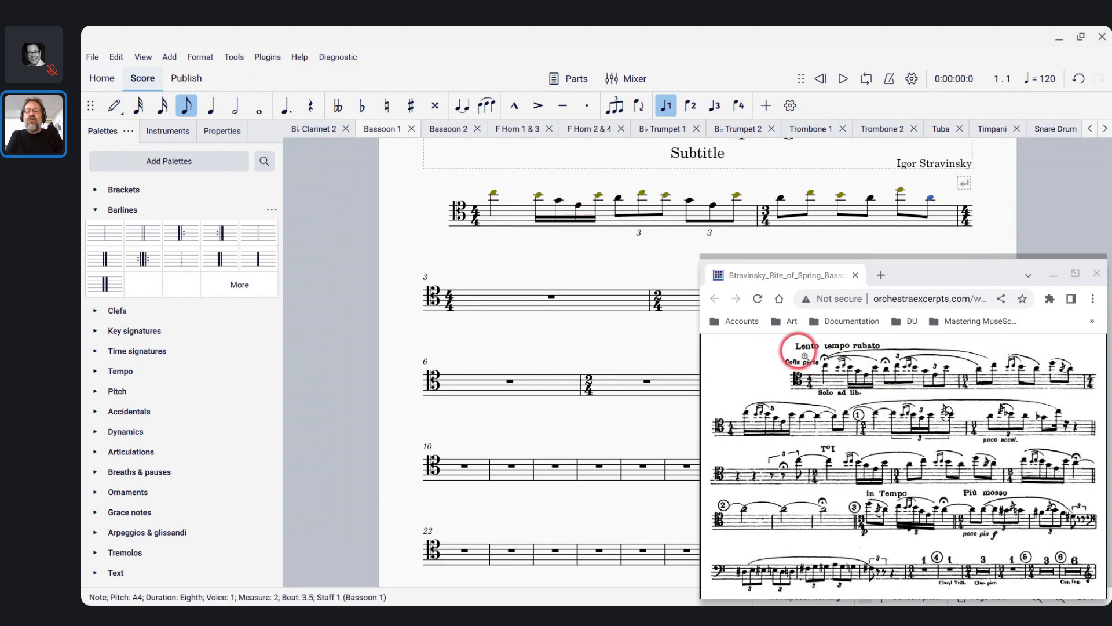
click(539, 198)
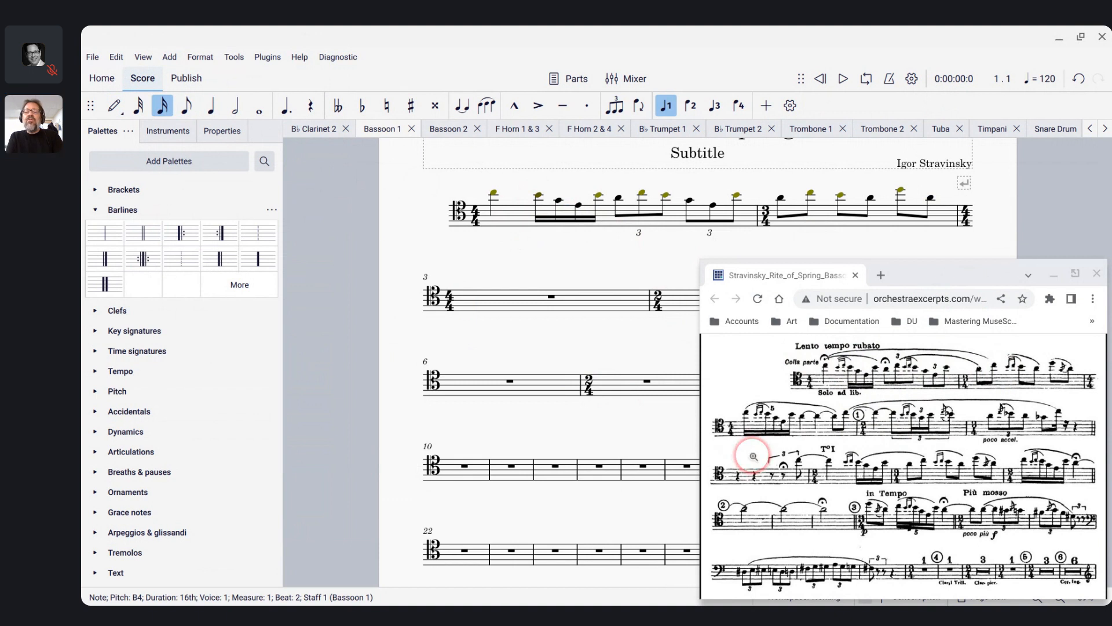
click(835, 452)
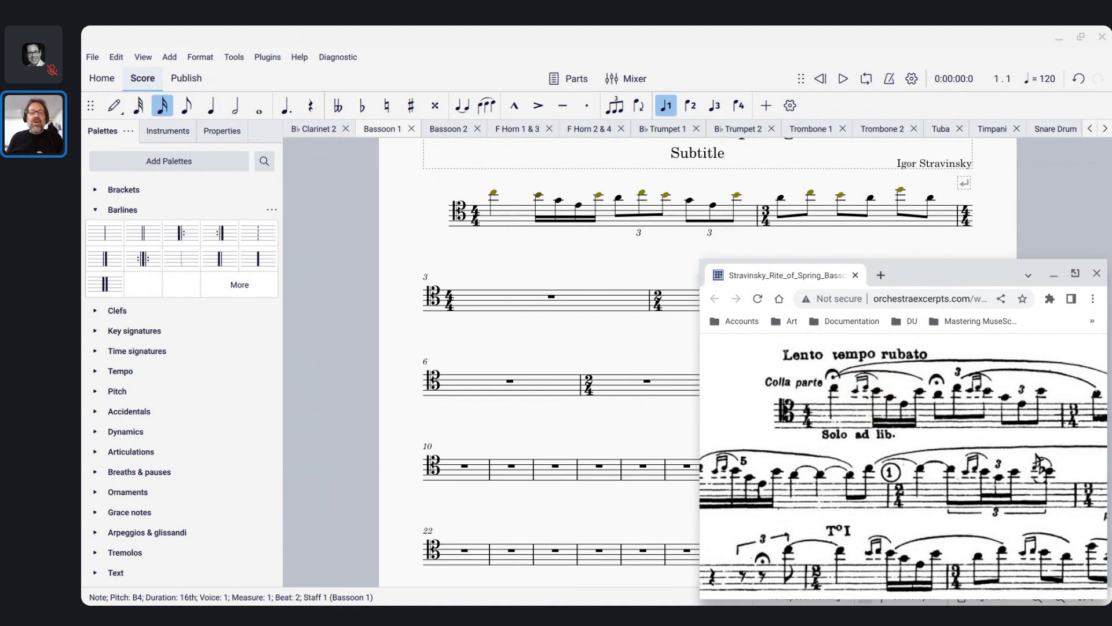
click(542, 197)
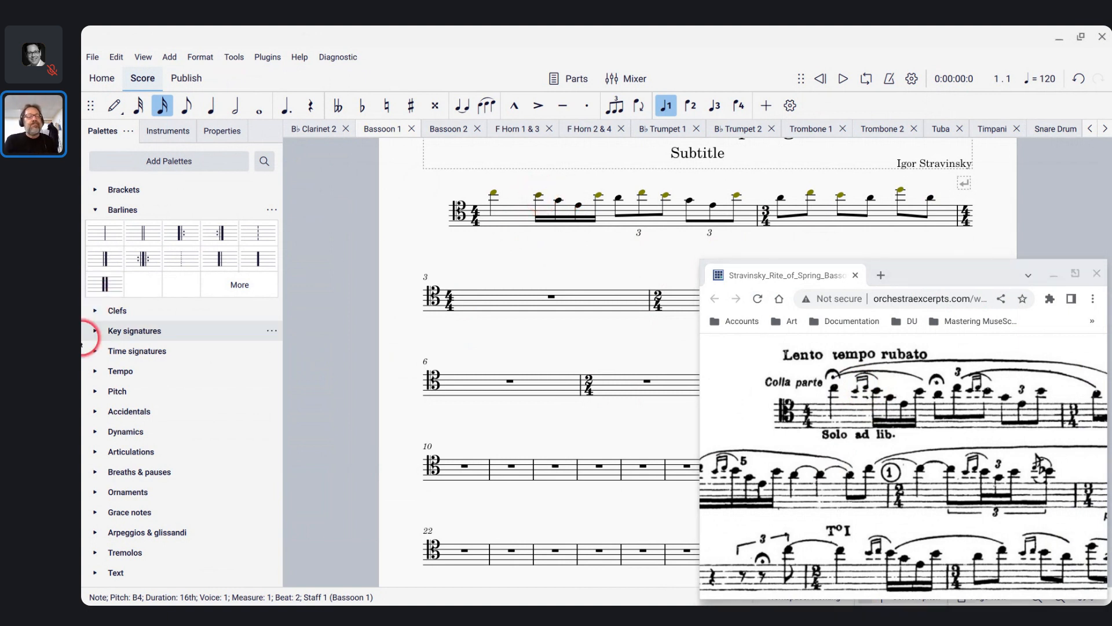
click(95, 513)
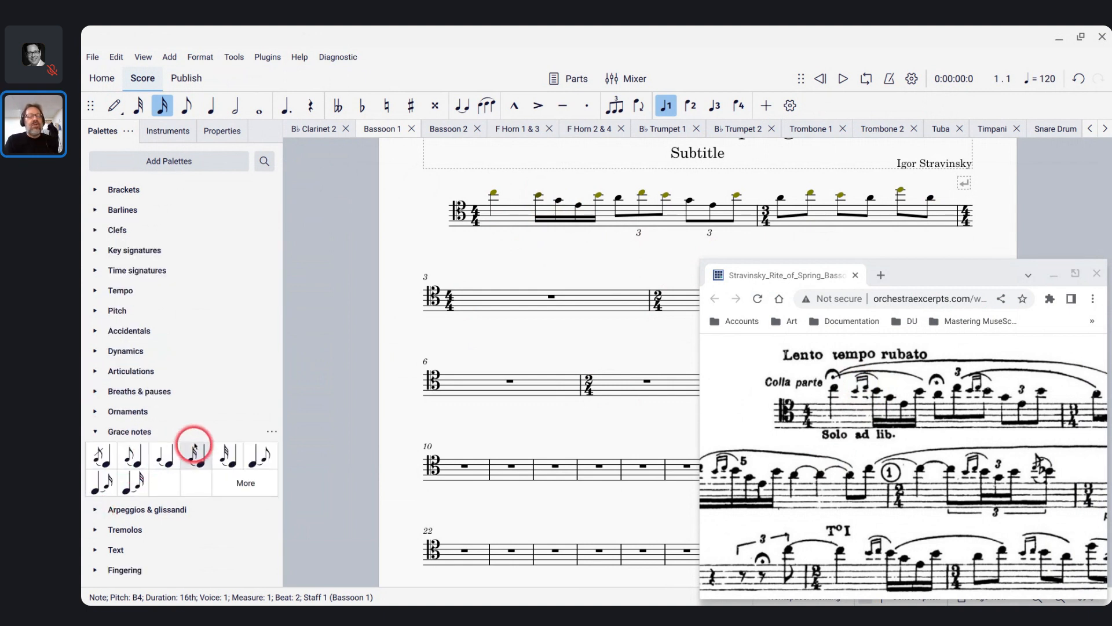
click(195, 458)
click(195, 458)
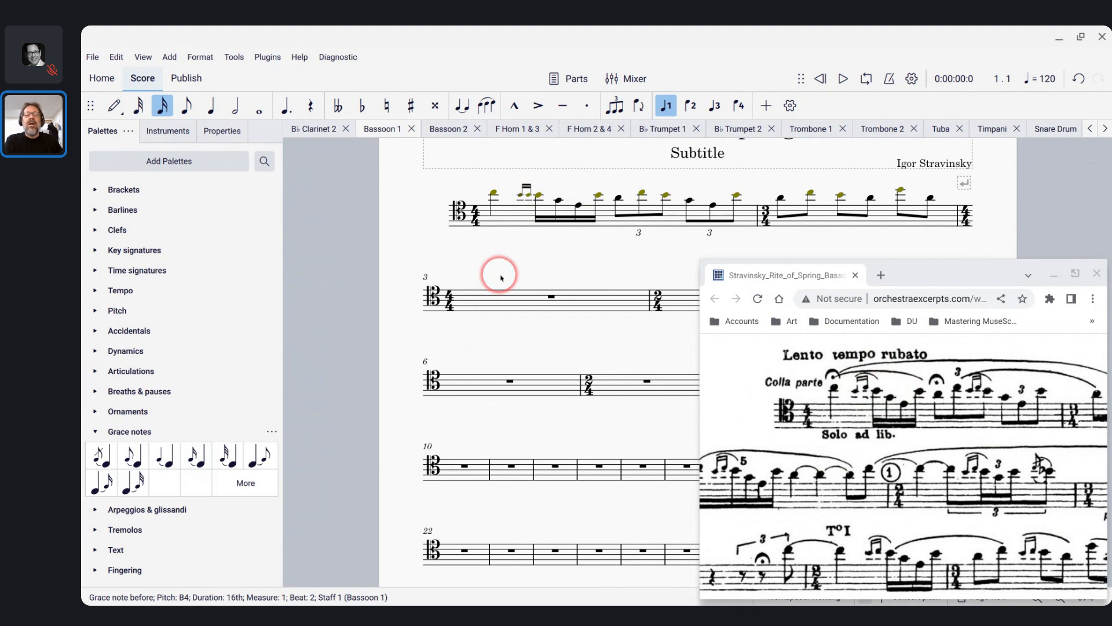
Raise the second grace note before beat 2 of measure 1 to C5
key(Up)
key(Down)
key(Right)
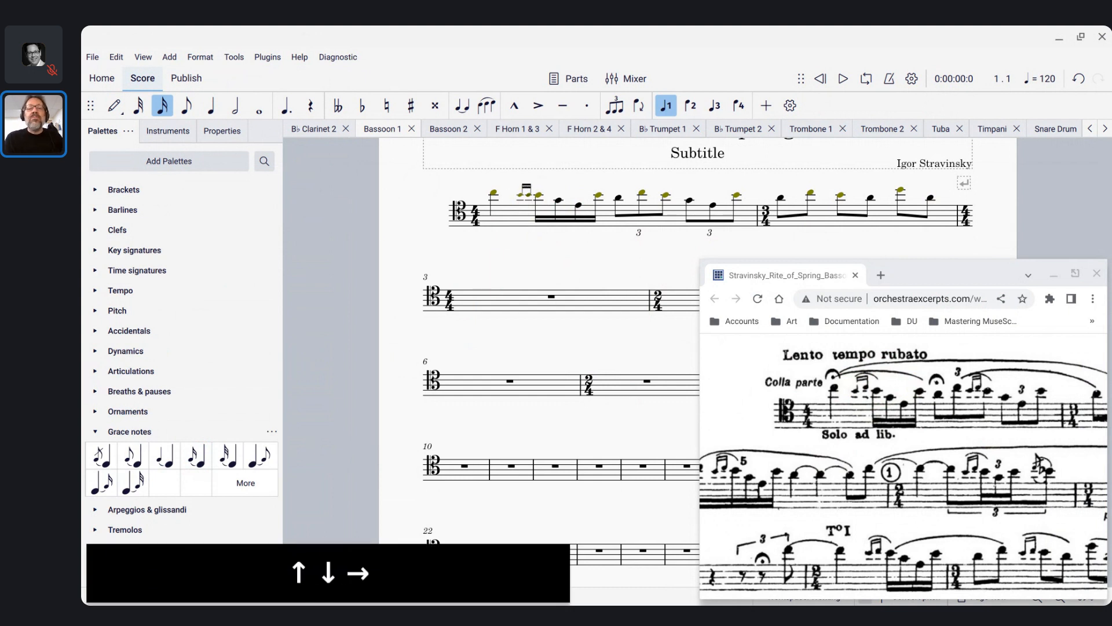
key(Up)
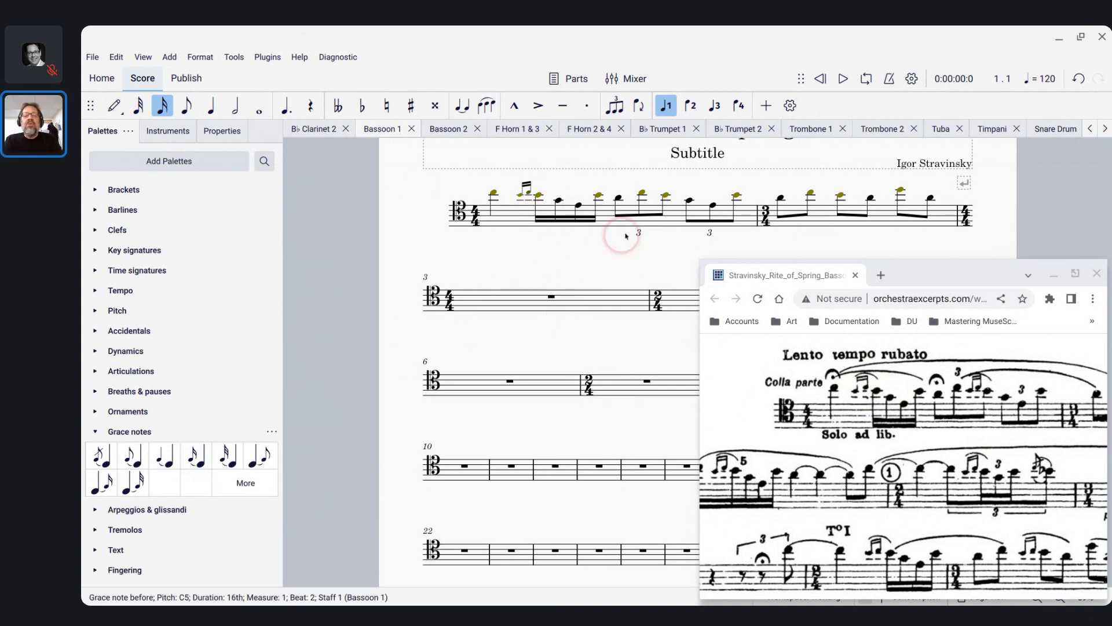
Add two sixteenth grace notes on C5 before the B4 that ends the beat 3 triplet in measure 1
click(667, 197)
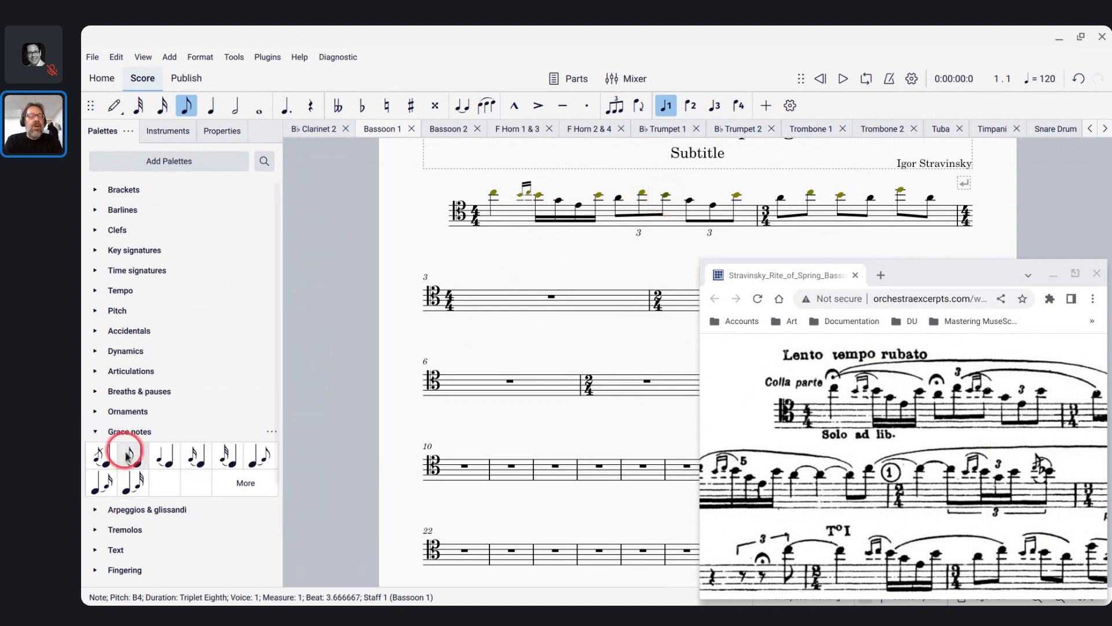
click(190, 458)
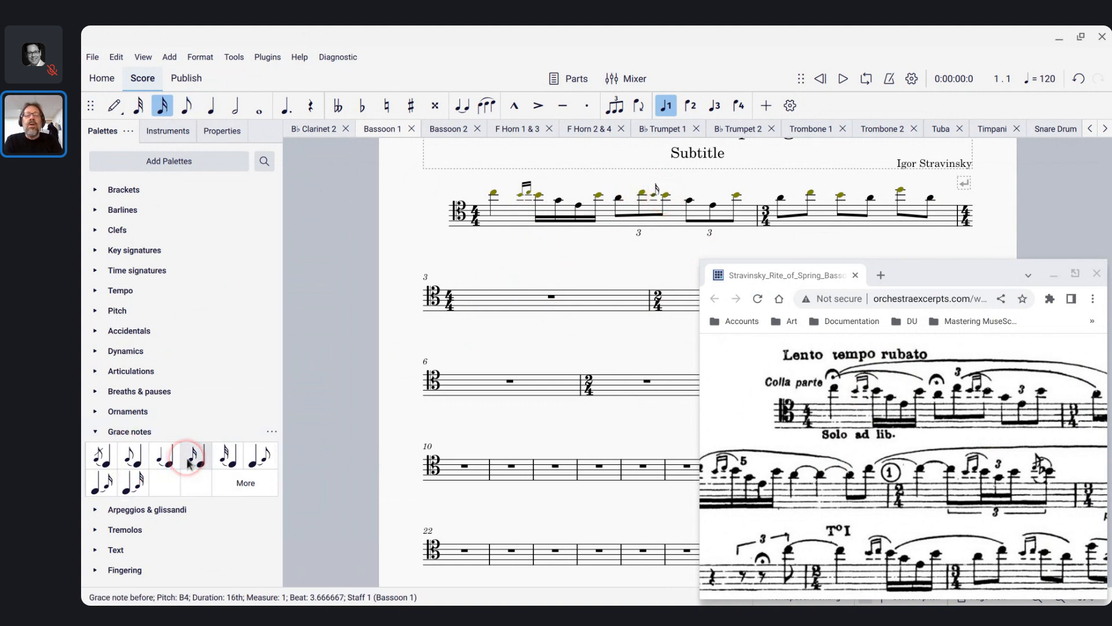
key(Up)
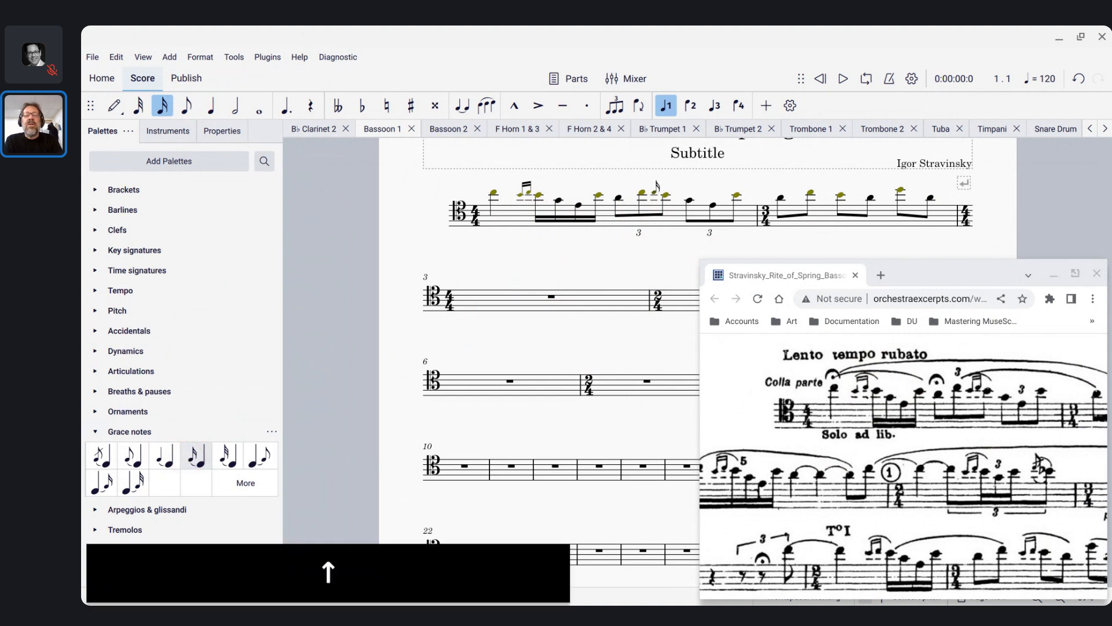
click(191, 458)
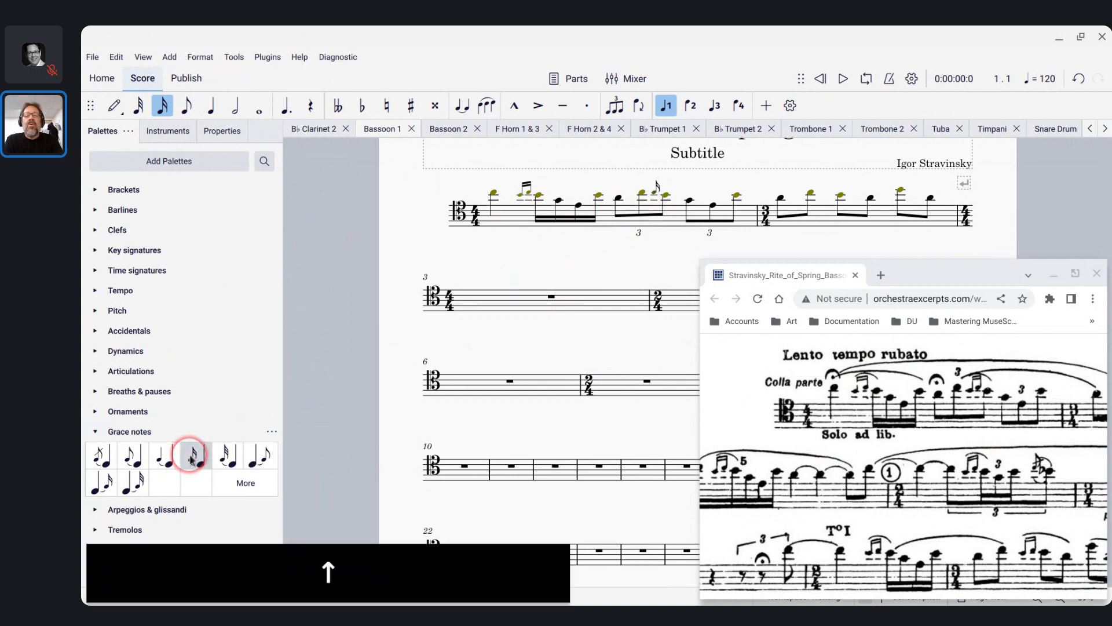
key(Left)
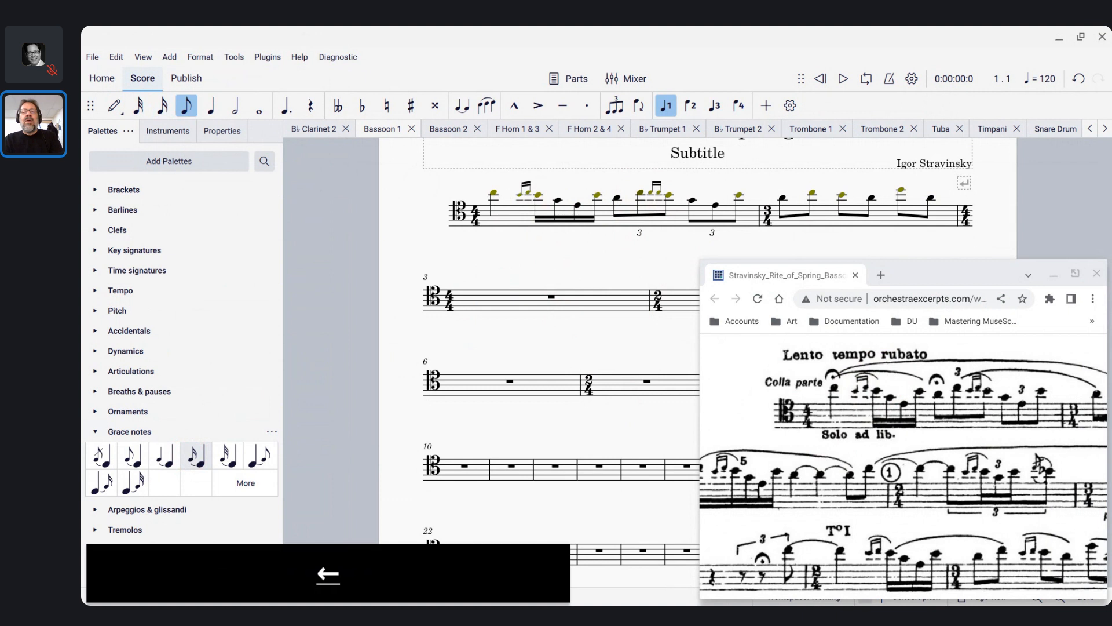
key(Right)
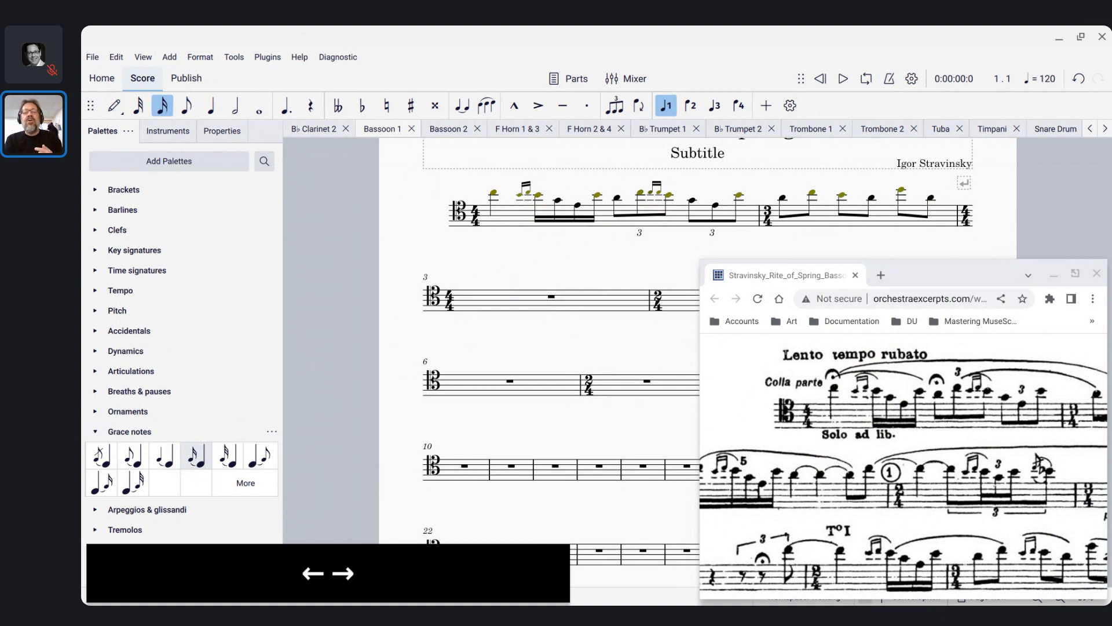
Lower the first grace note inside the beat 3 triplet of measure 1 to B4
scroll(504, 362, up, 5)
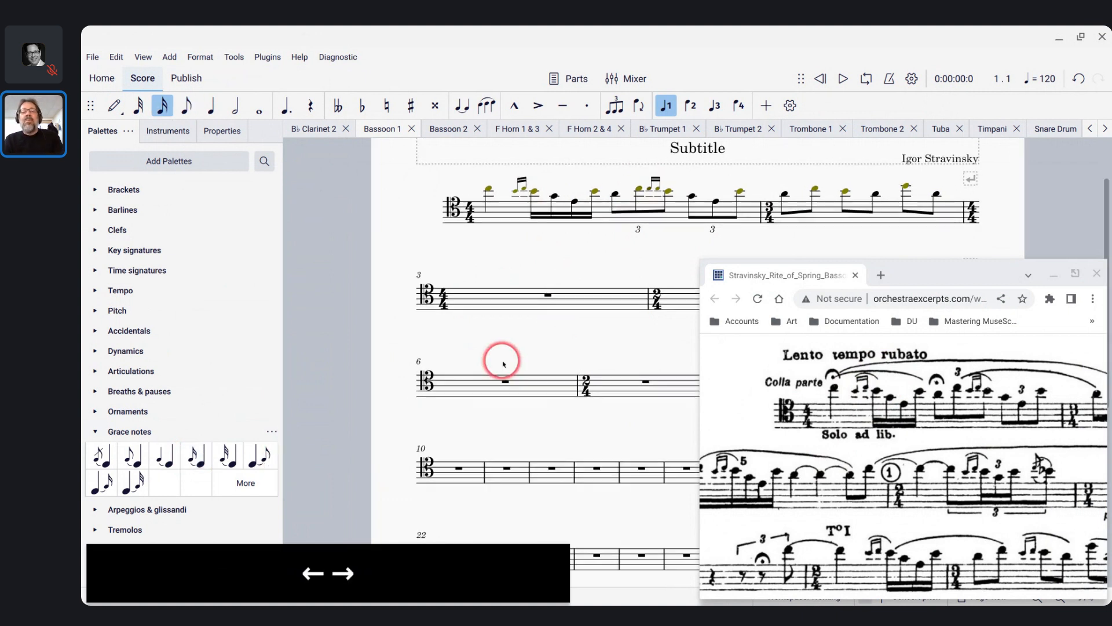
scroll(504, 364, up, 3)
scroll(503, 364, right, 2)
click(568, 262)
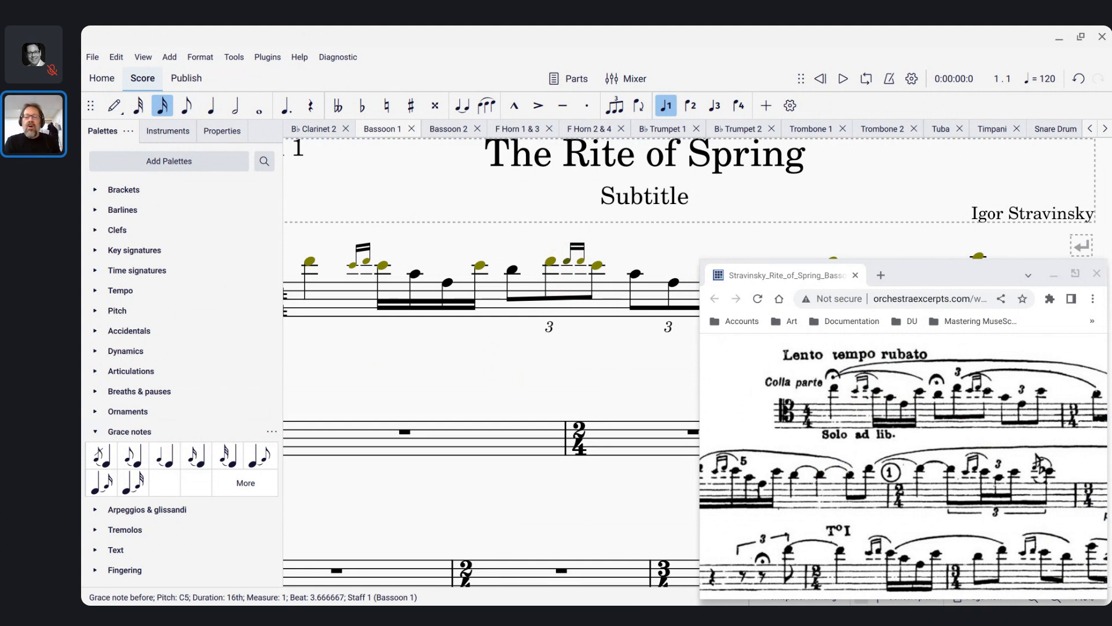
scroll(565, 260, up, 4)
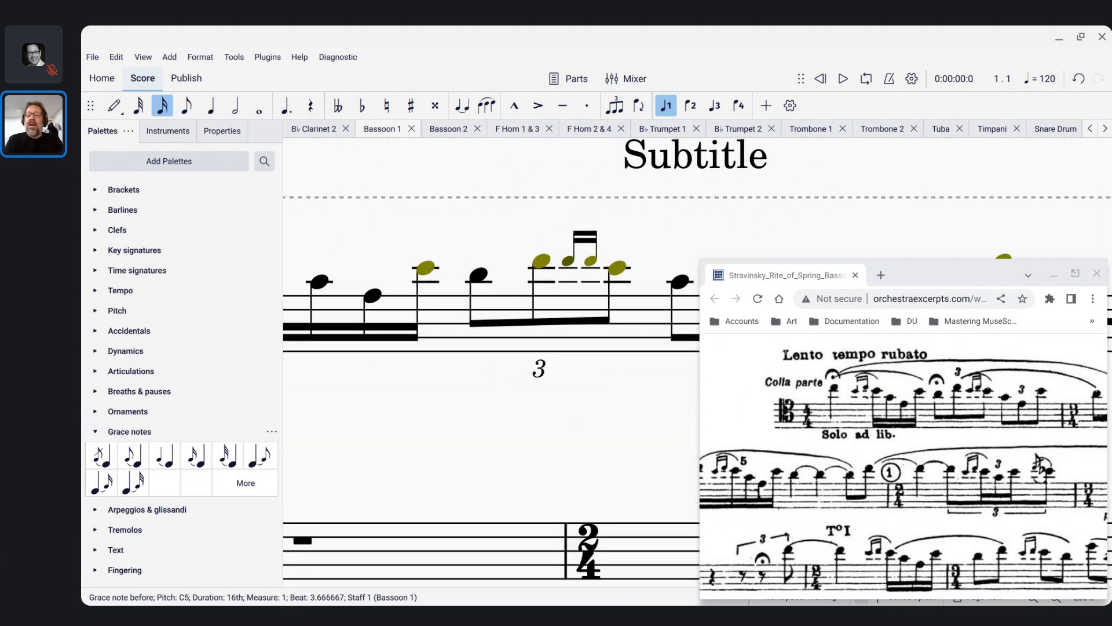
key(Down)
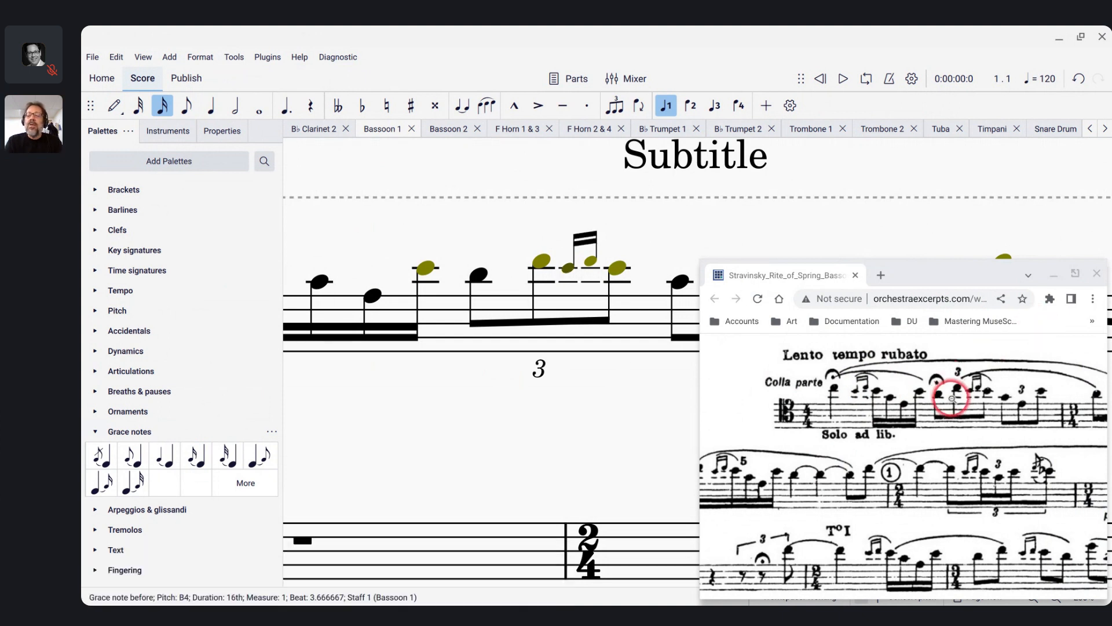
Add two sixteenth grace notes, B4 and C5, before the B4 on beat 2 of measure 2
scroll(953, 398, right, 5)
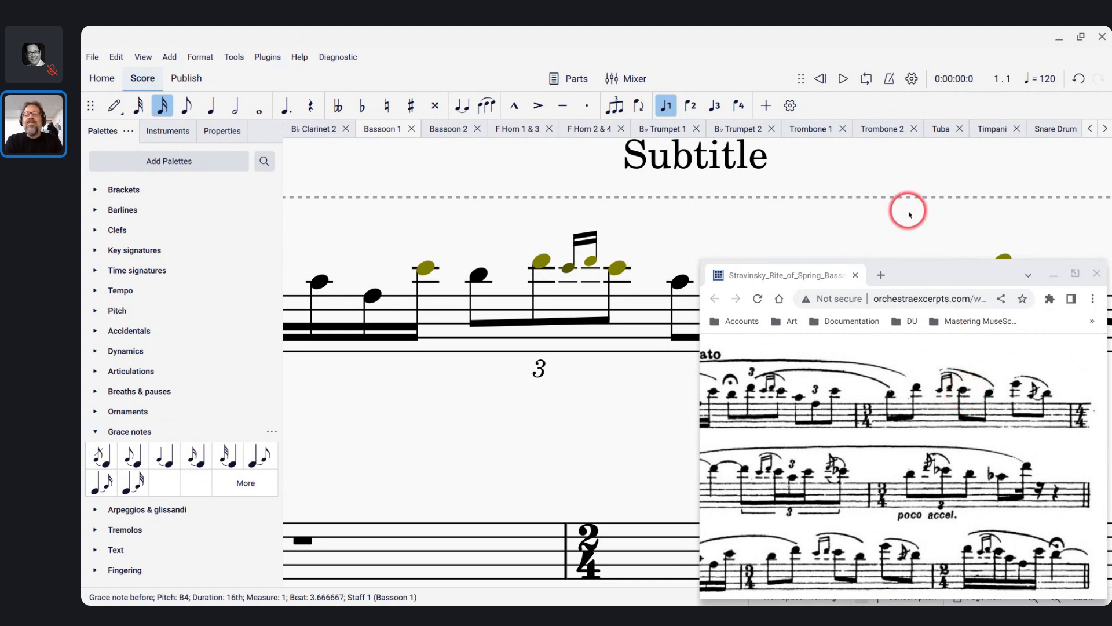
scroll(910, 213, down, 3)
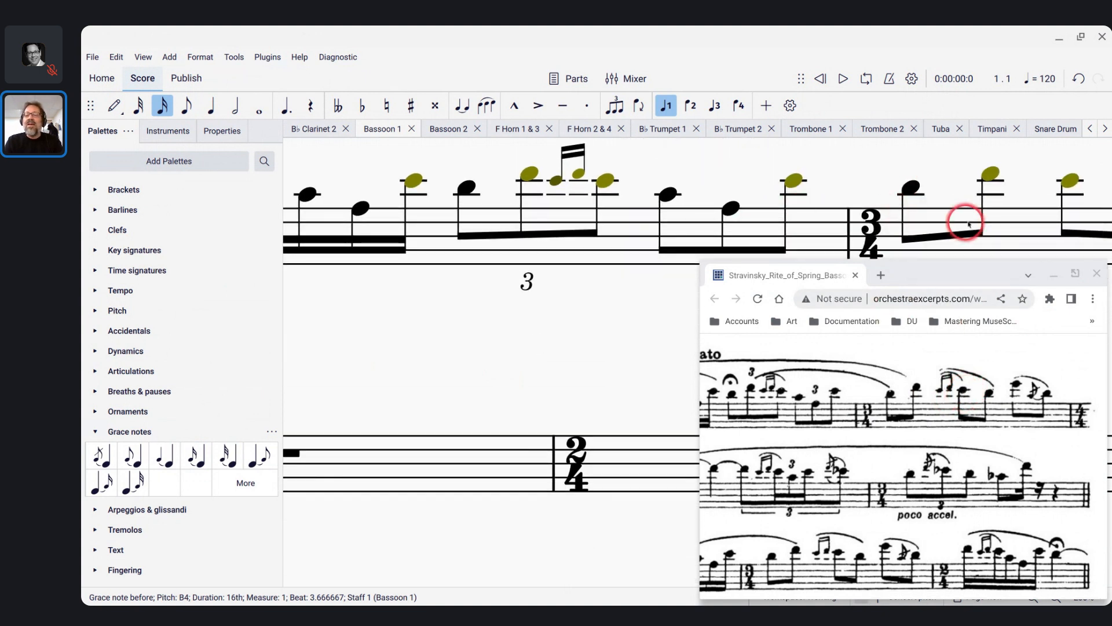
click(1068, 187)
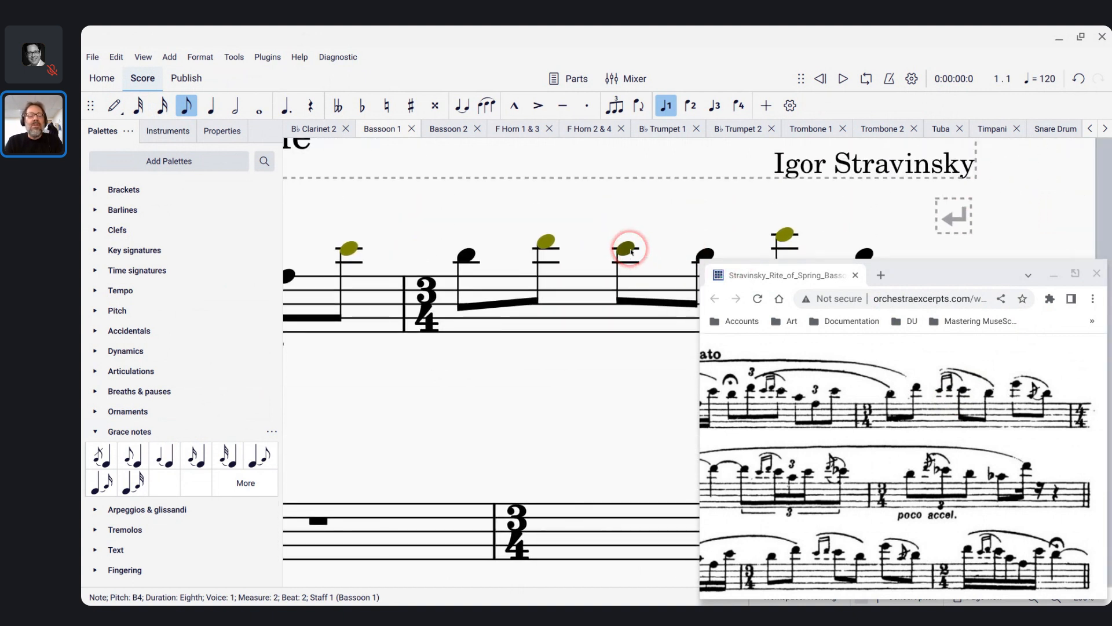
click(193, 461)
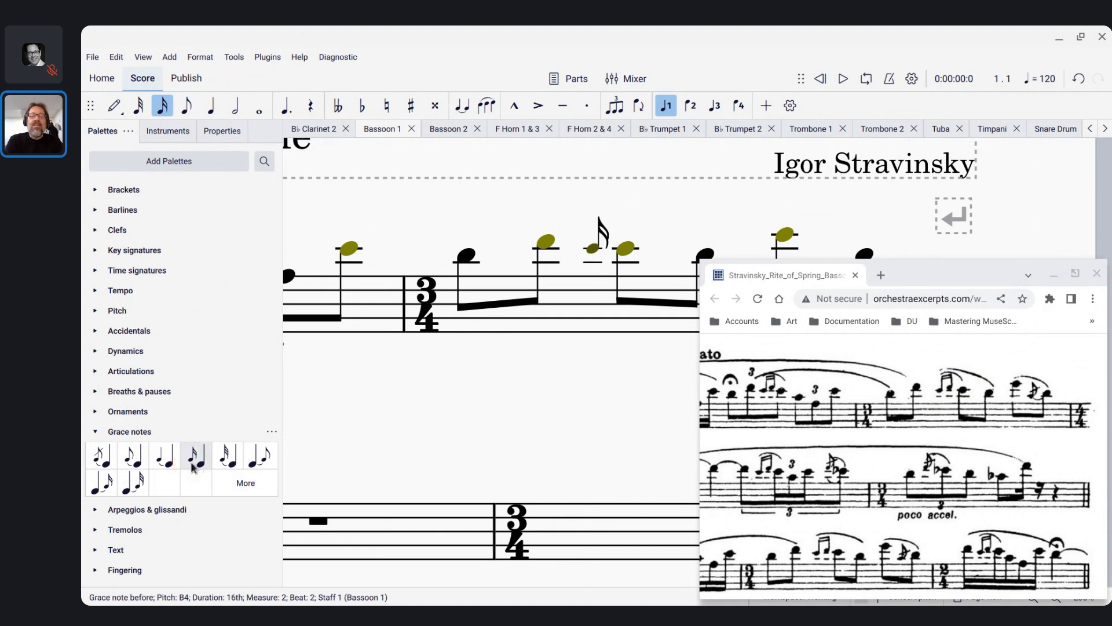
click(194, 466)
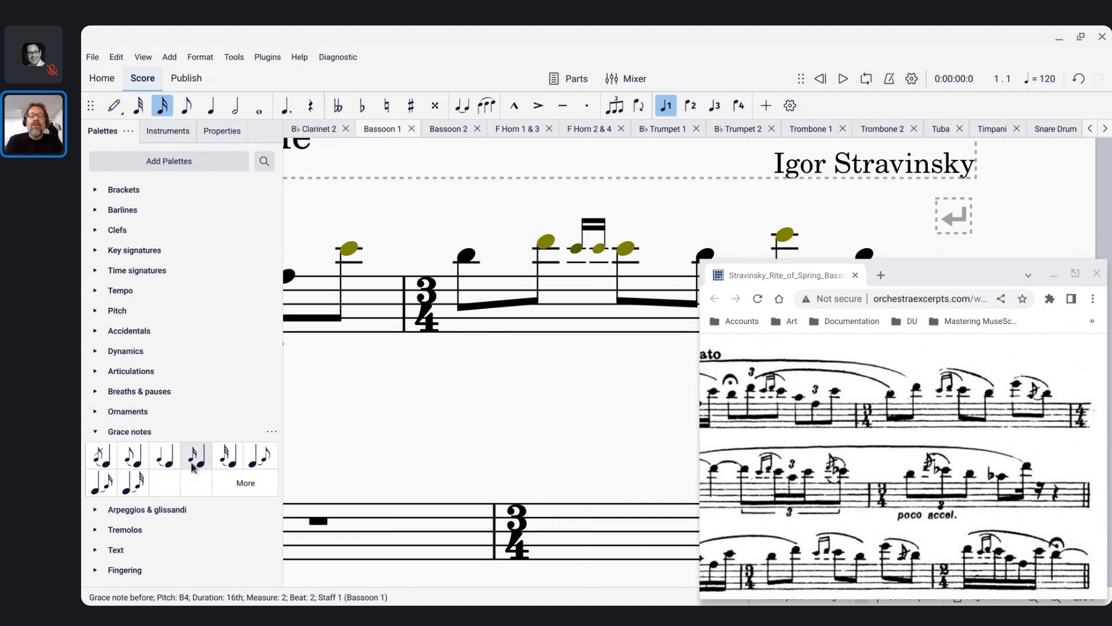
key(Right)
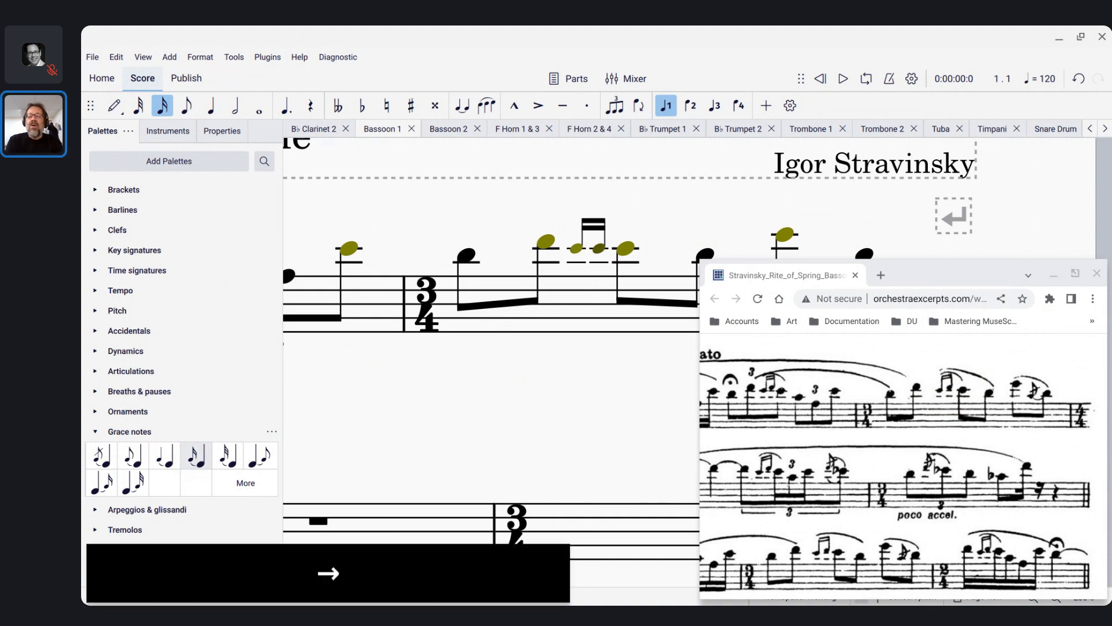
key(Up)
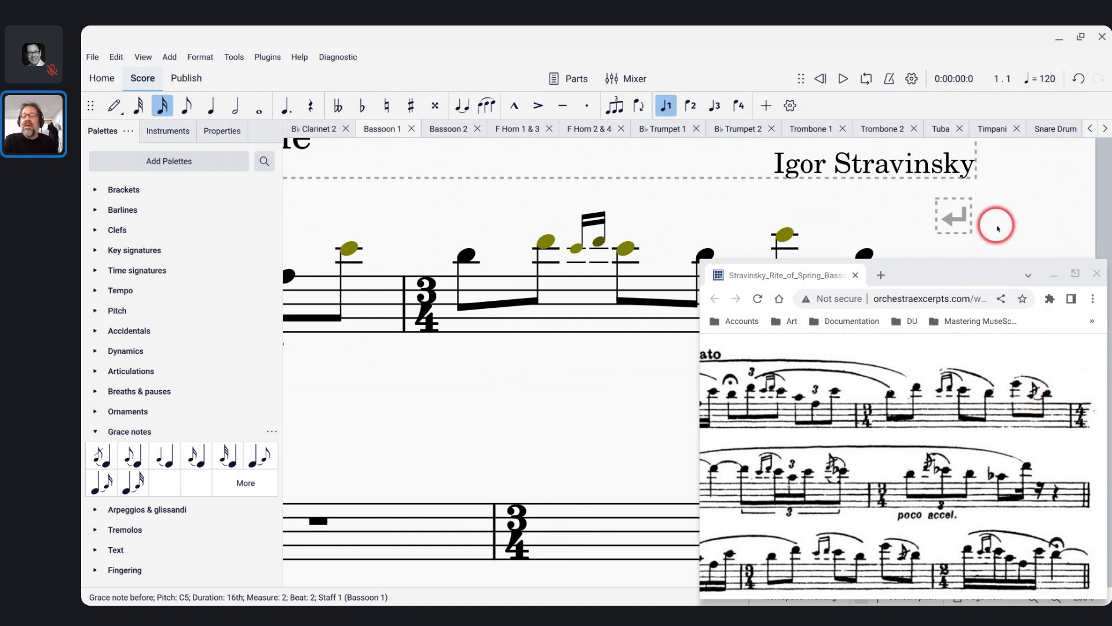
Add an acciaccatura before the last A4 of measure 2
scroll(998, 228, down, 3)
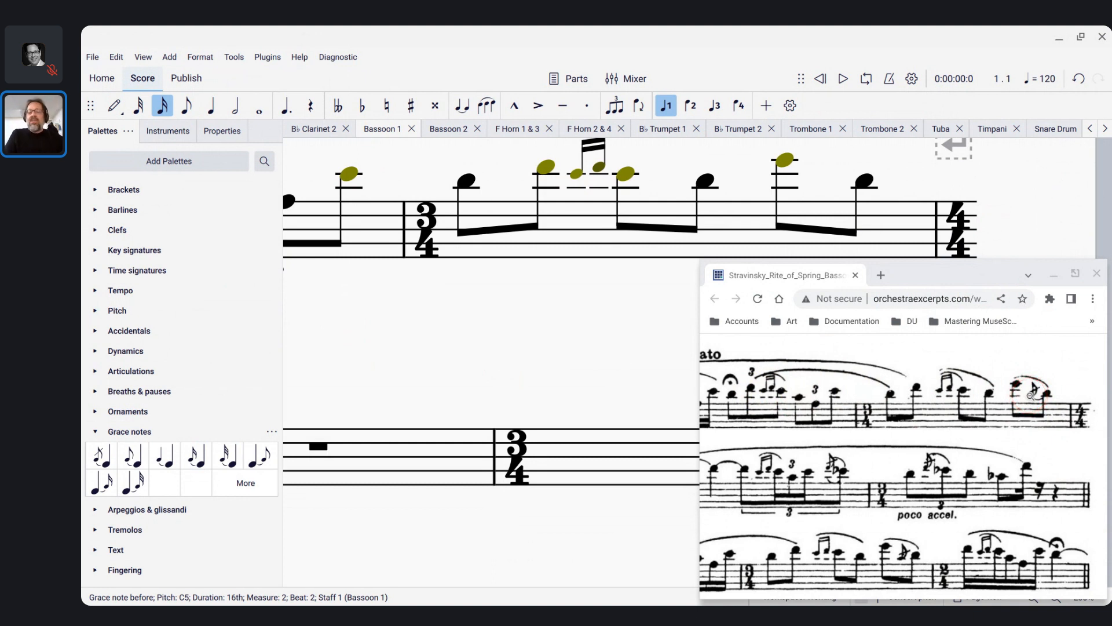
click(864, 183)
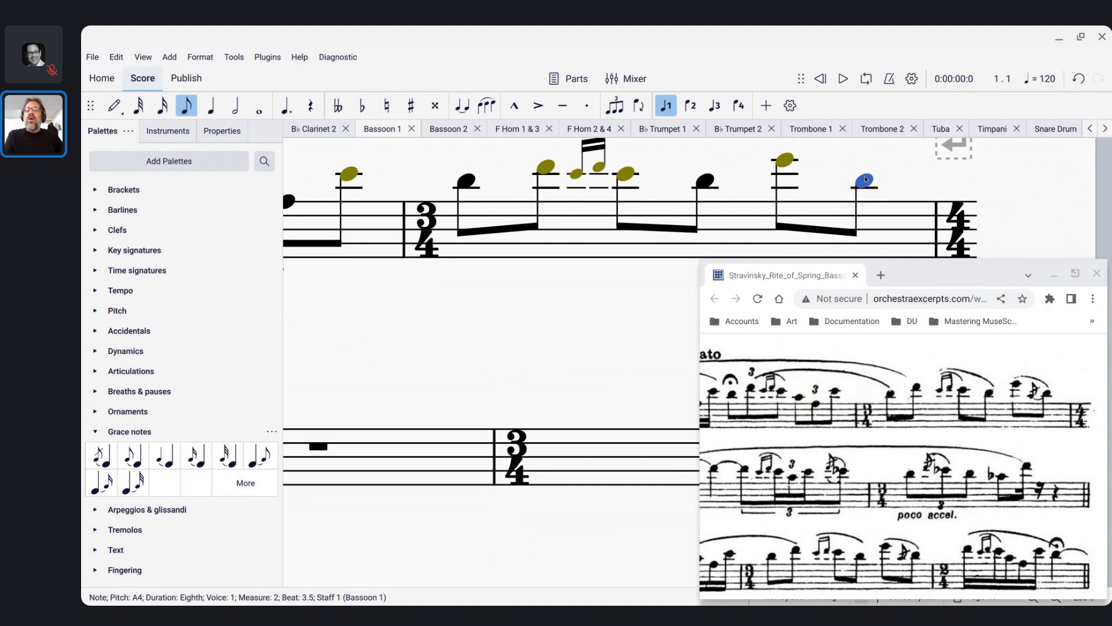
key(slash)
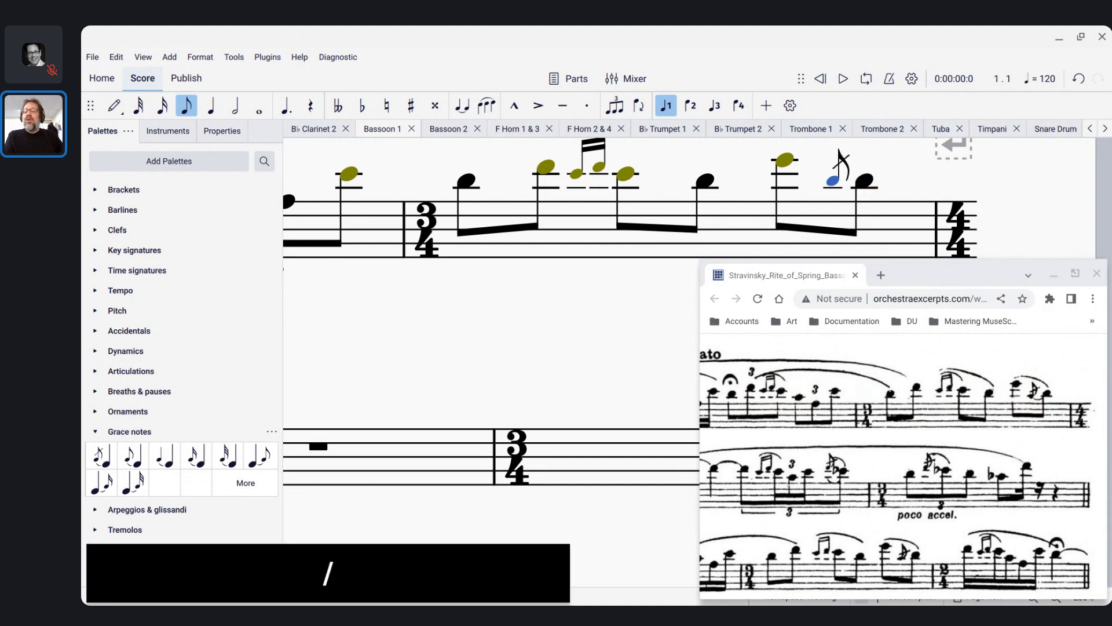
Step the acciaccatura's pitch chromatically down to G4 and back up to A4
key(Down)
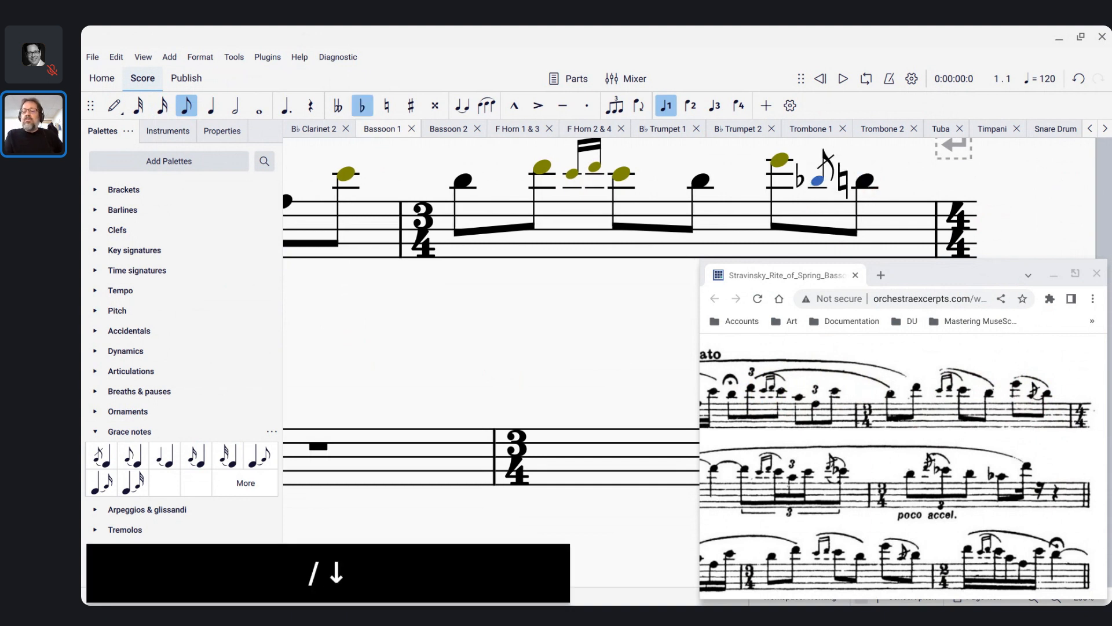
key(Down)
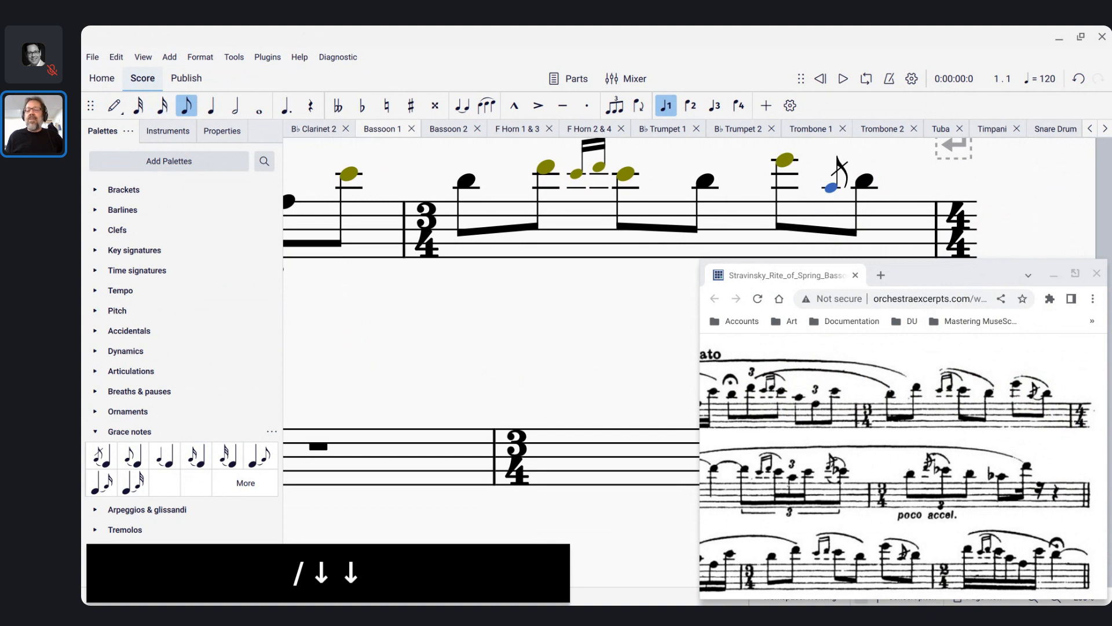
key(Up)
key(Up)
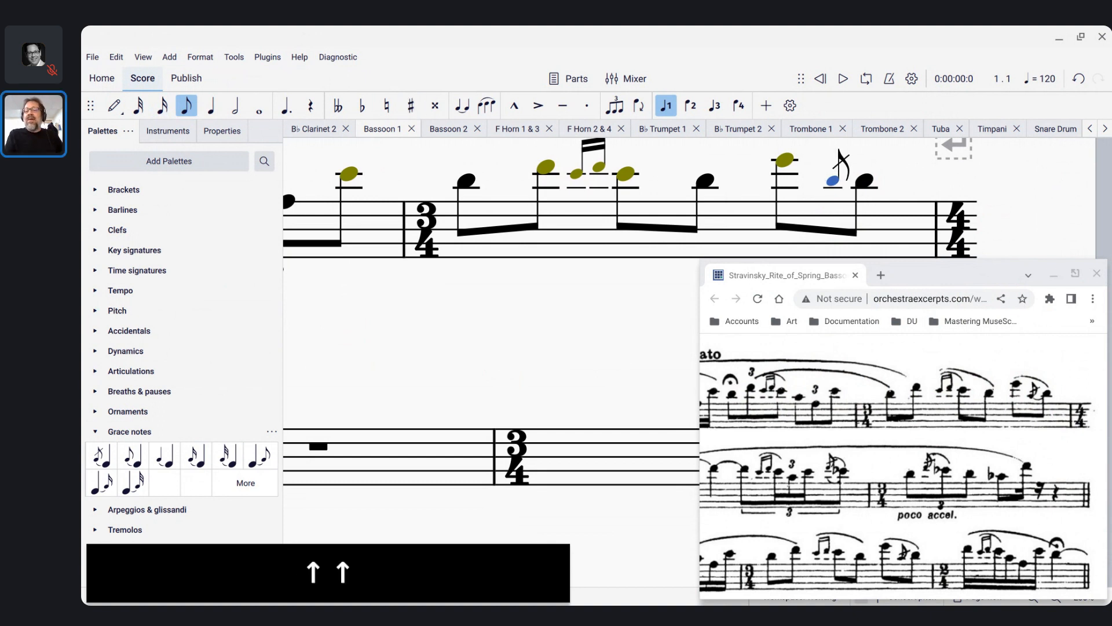
key(Down)
key(Down)
key(Up)
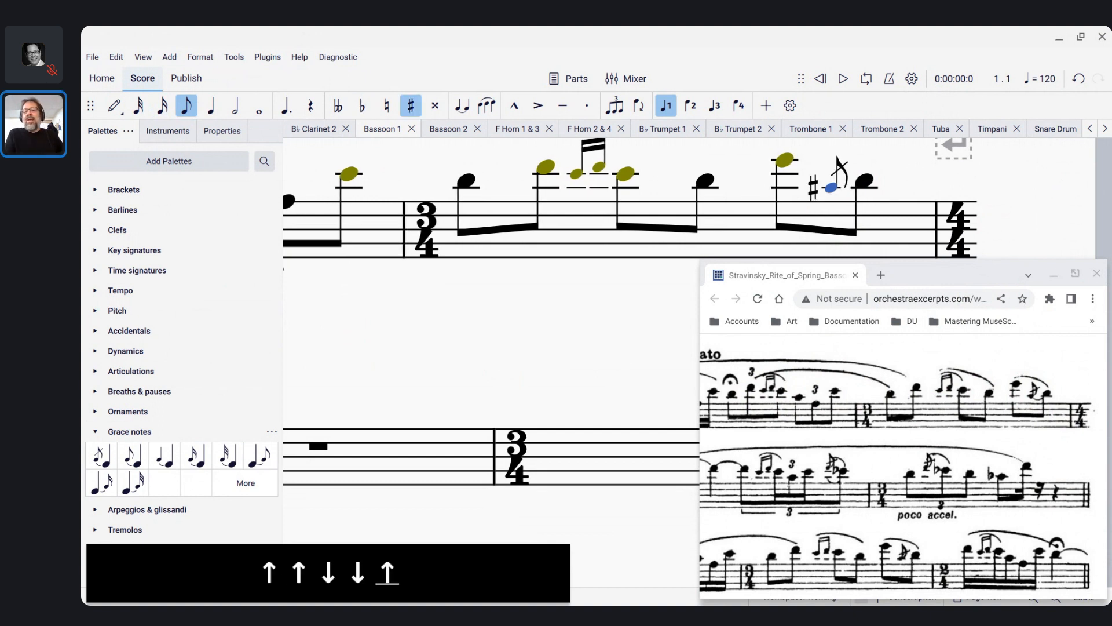
key(Up)
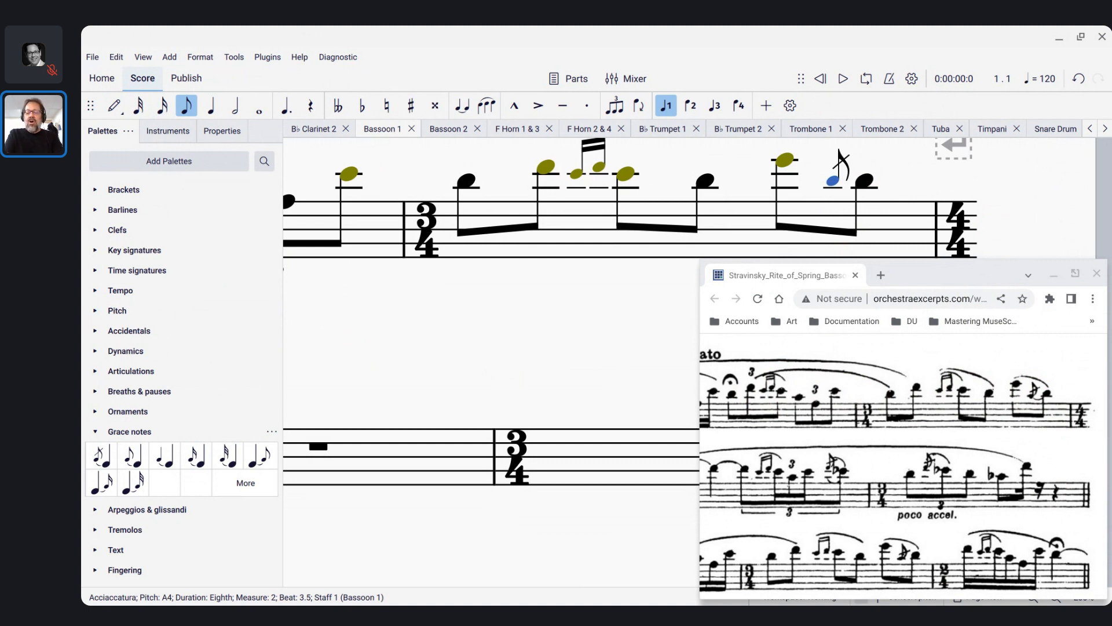
Lower the acciaccatura before the last A4 of measure 2 diatonically to G4
key(ctrl+shift+bracketleft)
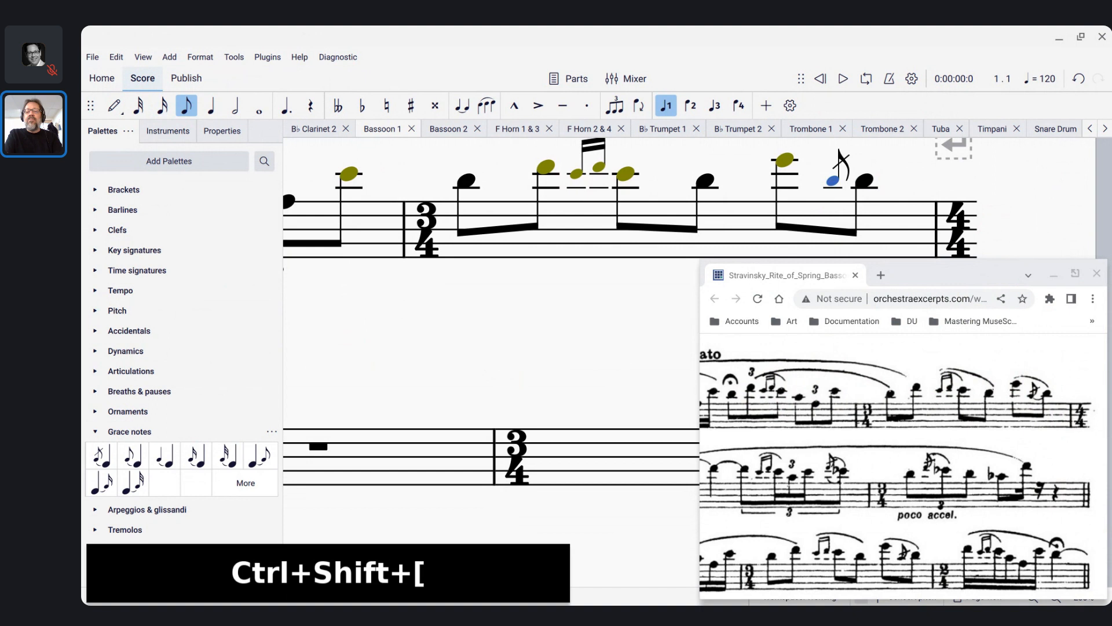
key(shift+alt+bracketleft)
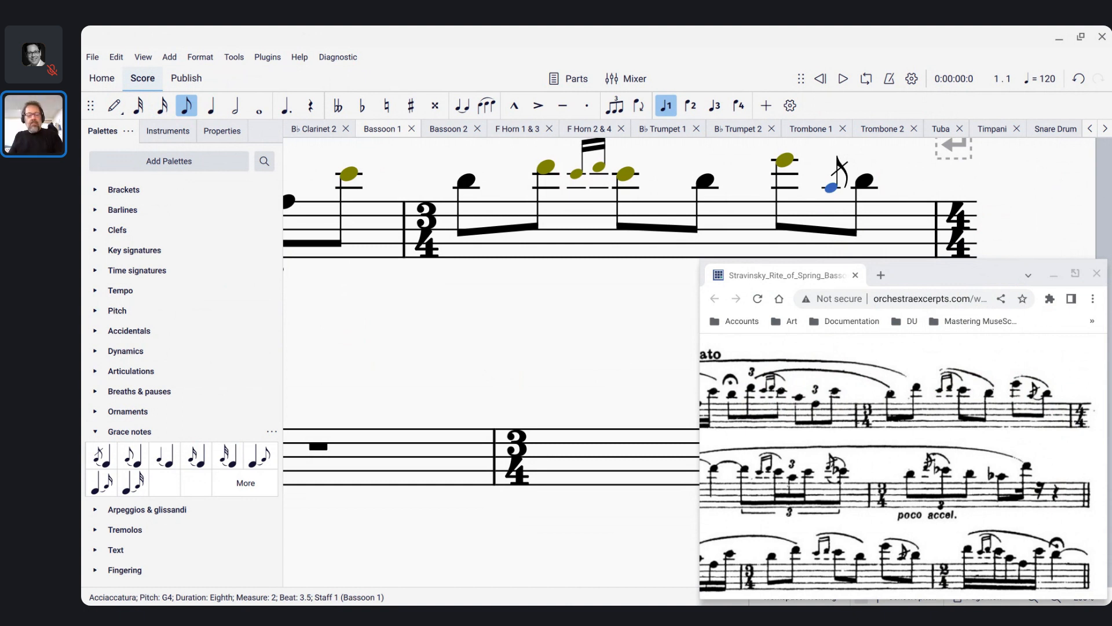
key(alt+Tab)
key(alt+Tab)
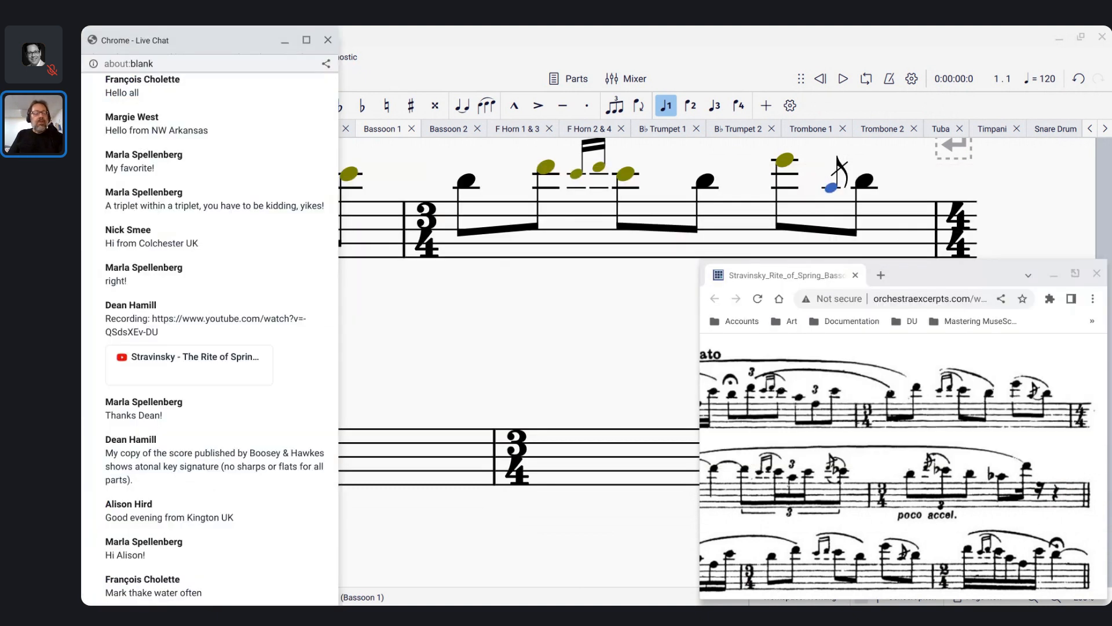
key(alt+Tab)
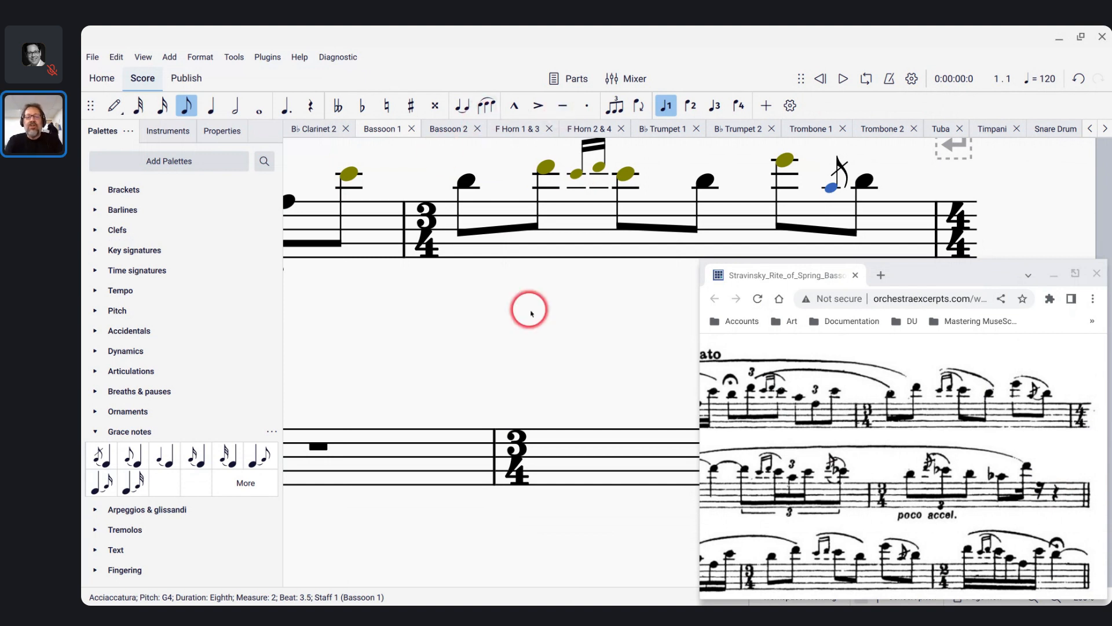
Add a tempo marking above the first note of measure 1 and shorten its metronome value to 8
scroll(531, 313, down, 4)
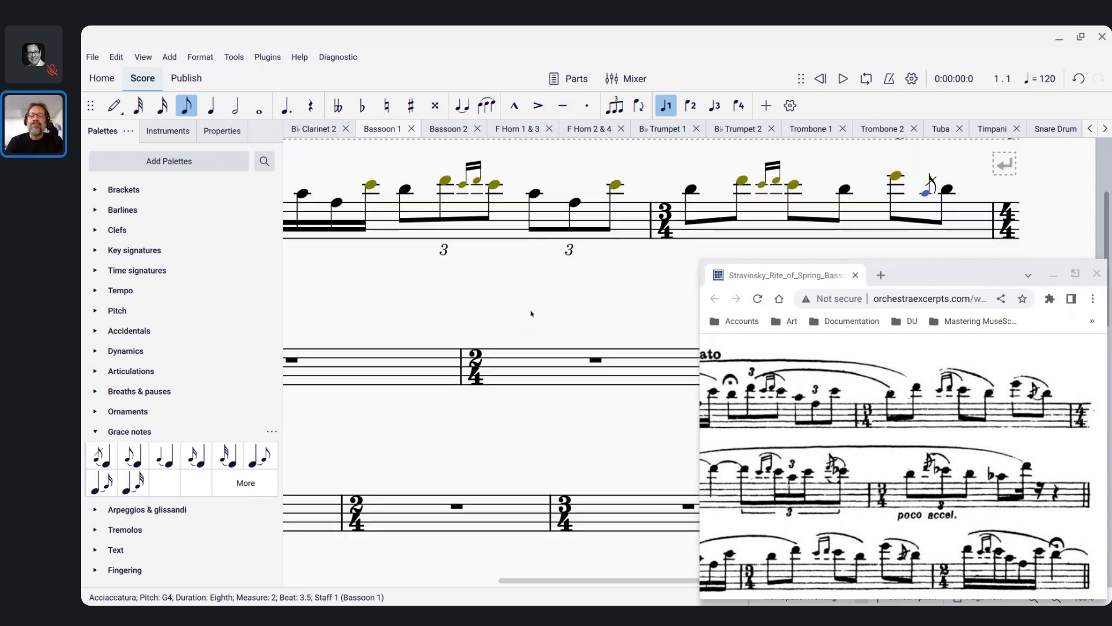
scroll(531, 313, down, 6)
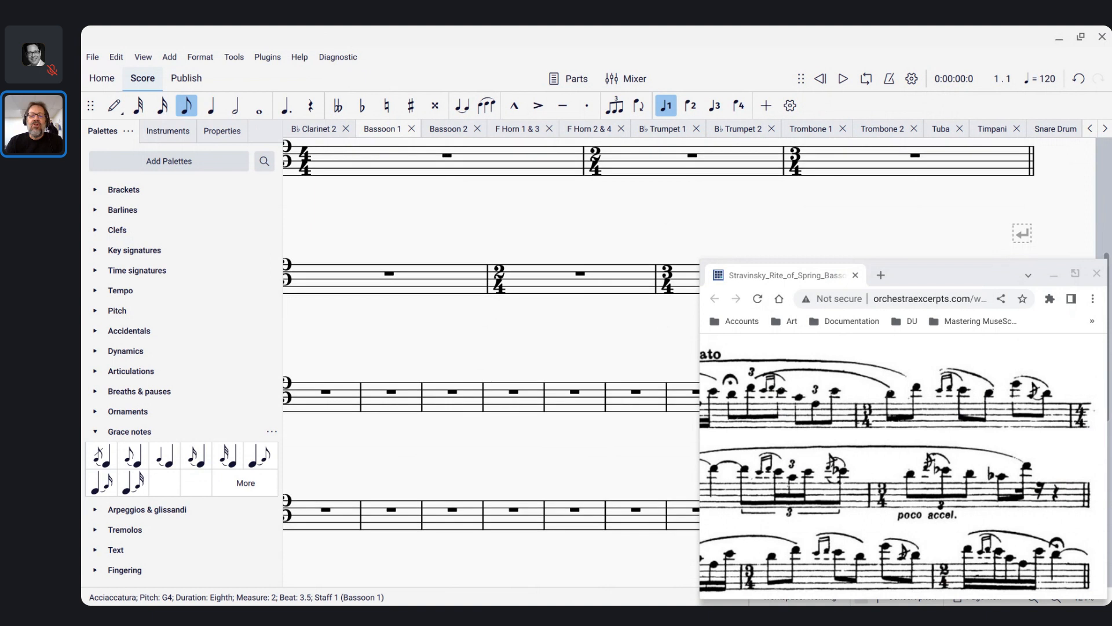
scroll(531, 313, up, 3)
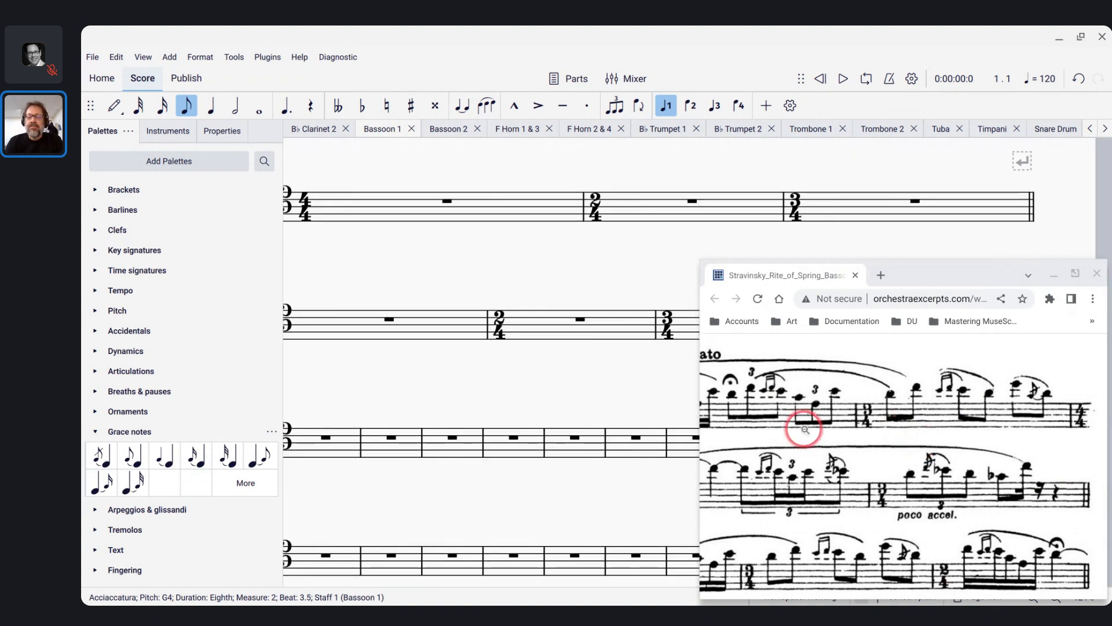
scroll(804, 428, up, 5)
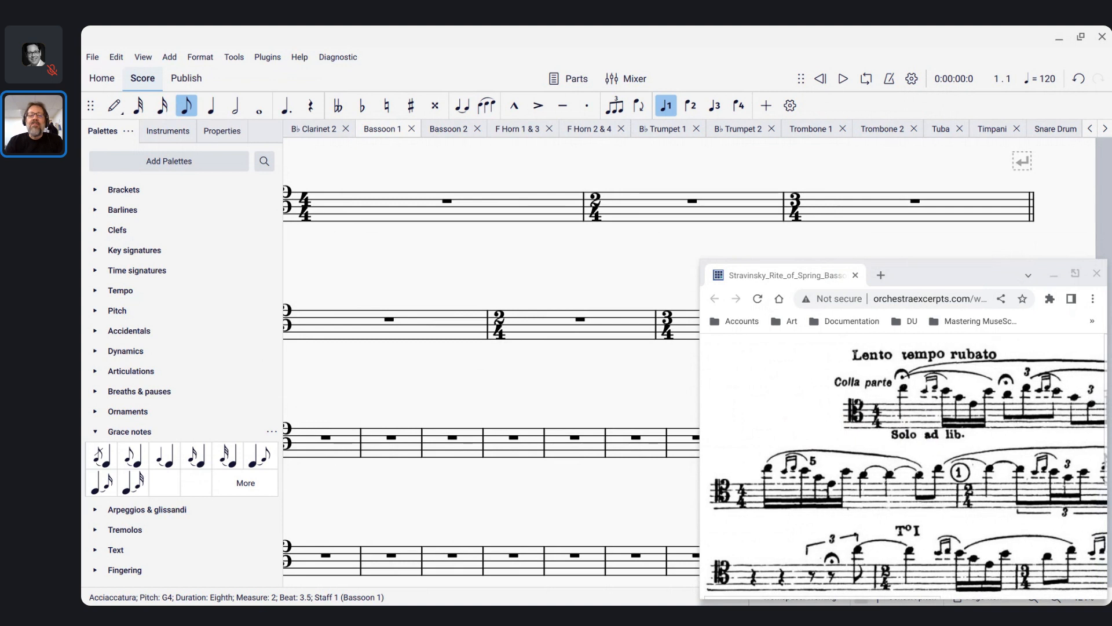
scroll(534, 356, up, 8)
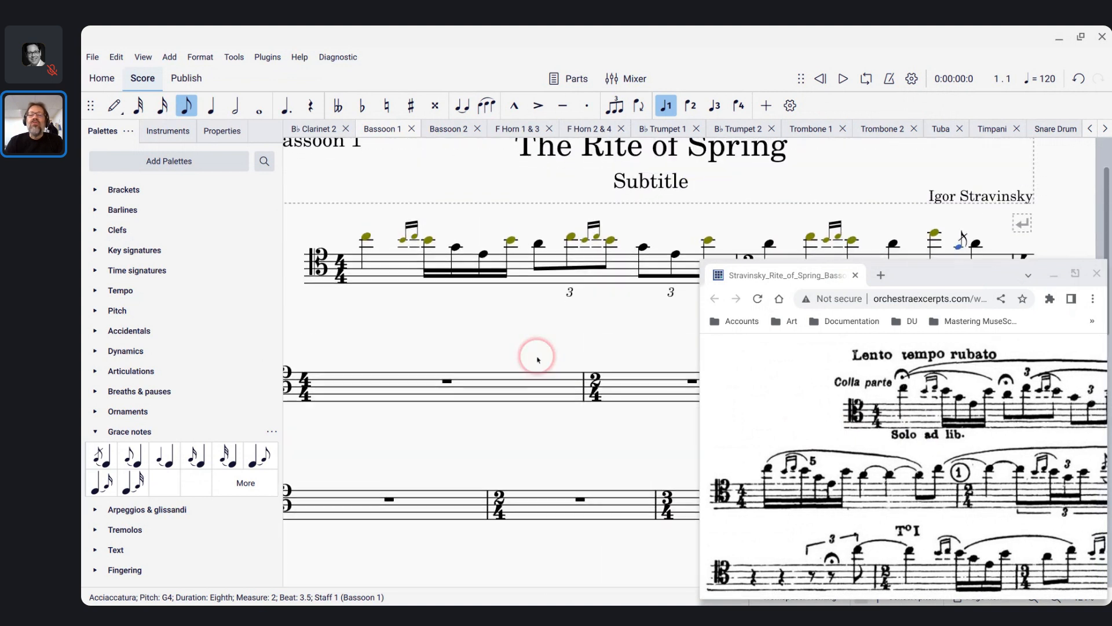
scroll(537, 360, down, 3)
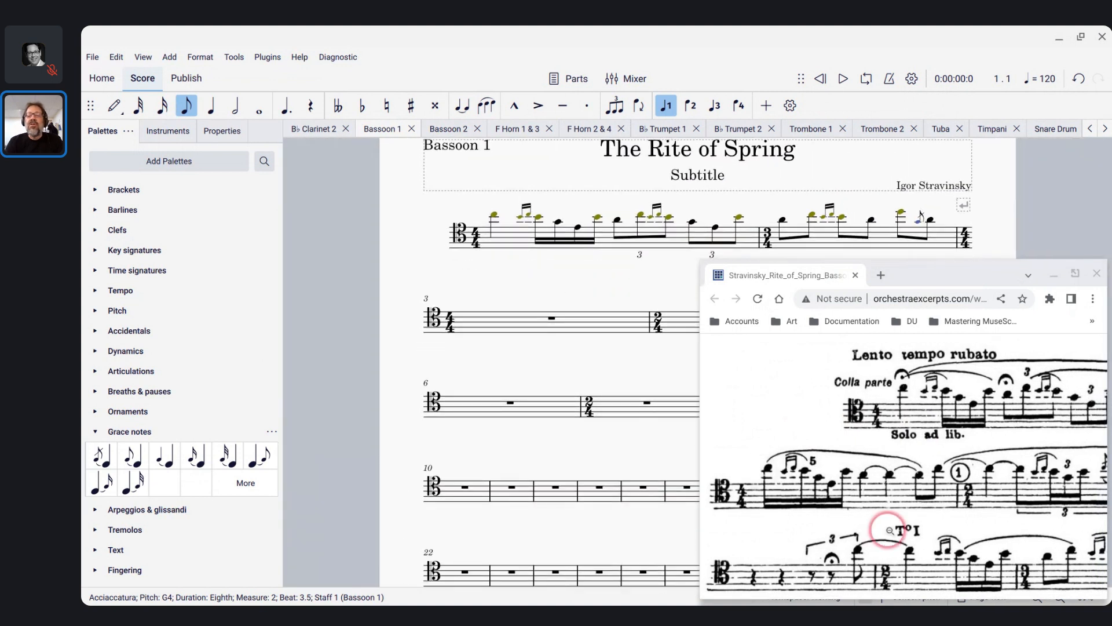
scroll(913, 403, right, 3)
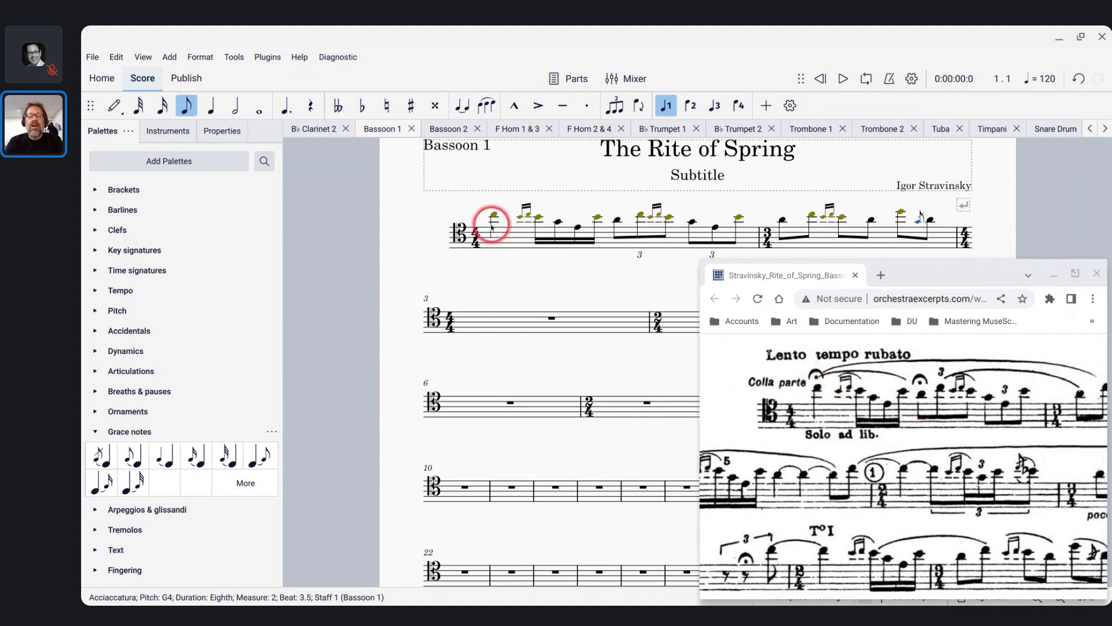
click(495, 217)
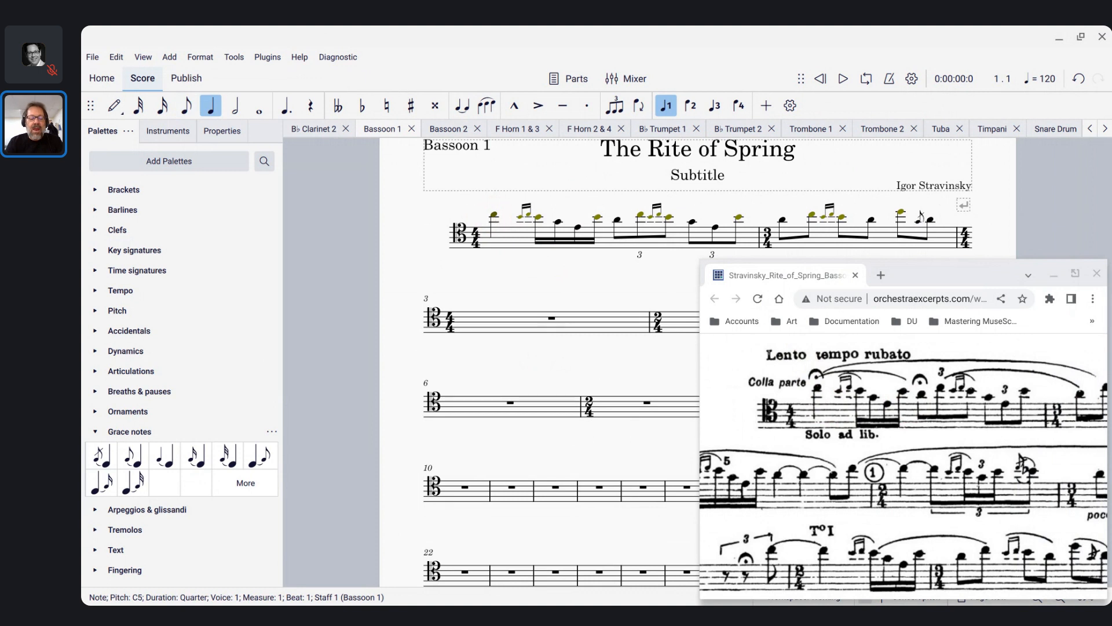
key(shift+alt+t)
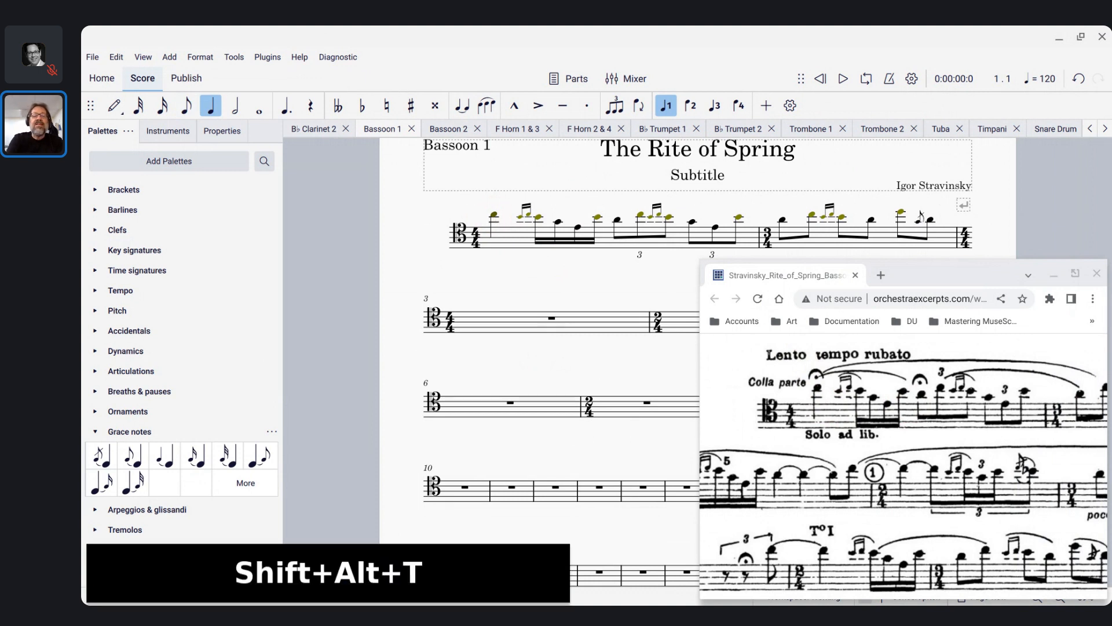
key(BackSpace)
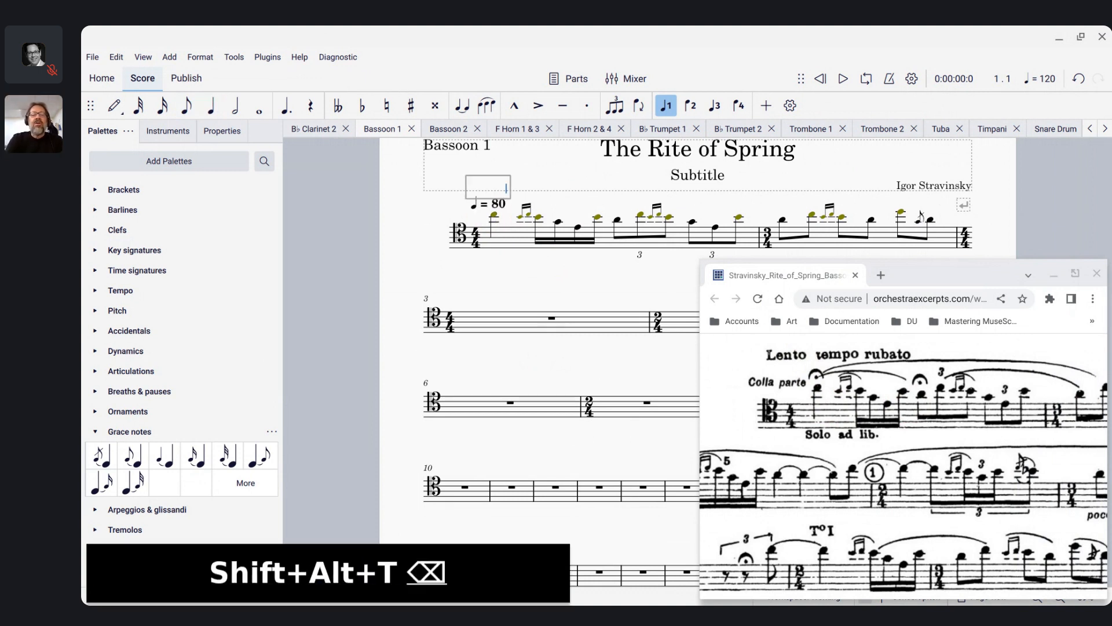
key(Escape)
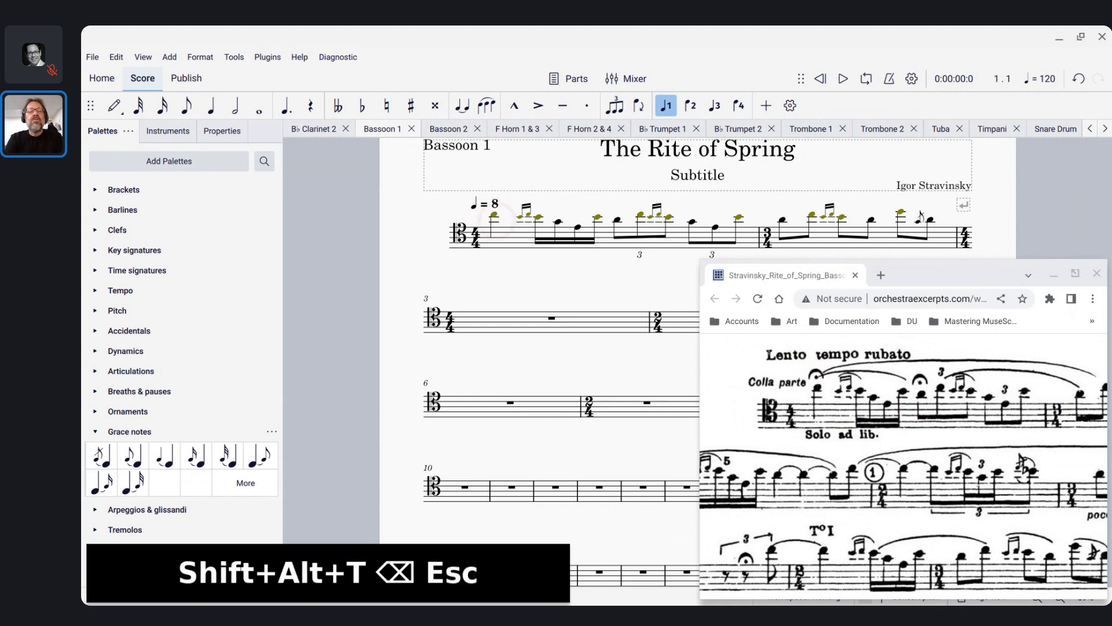
double_click(491, 207)
scroll(548, 188, up, 5)
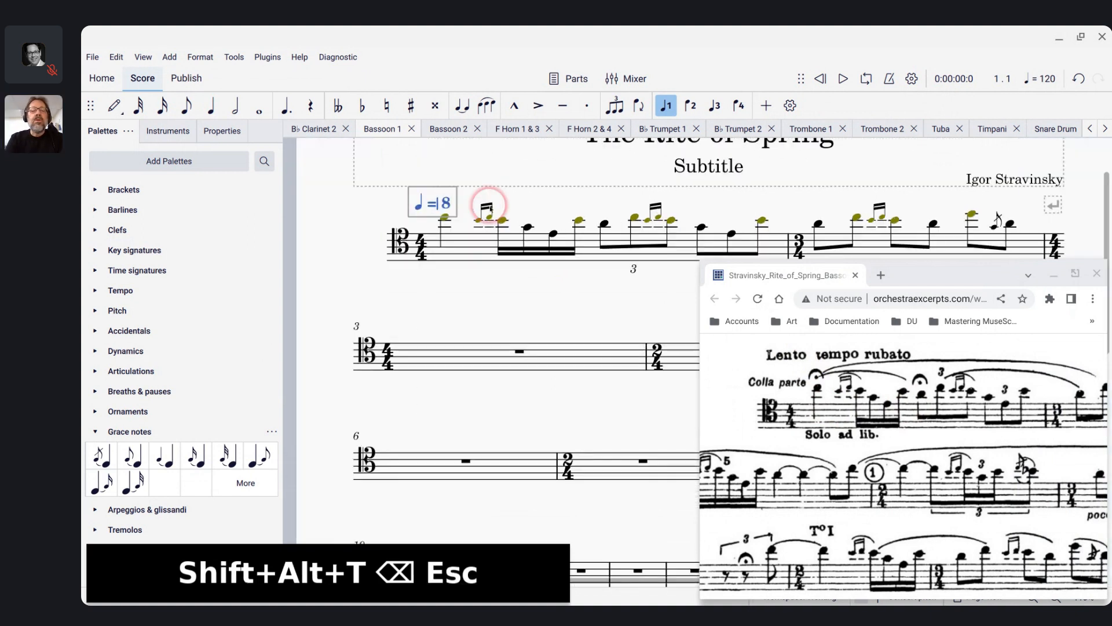
key(Escape)
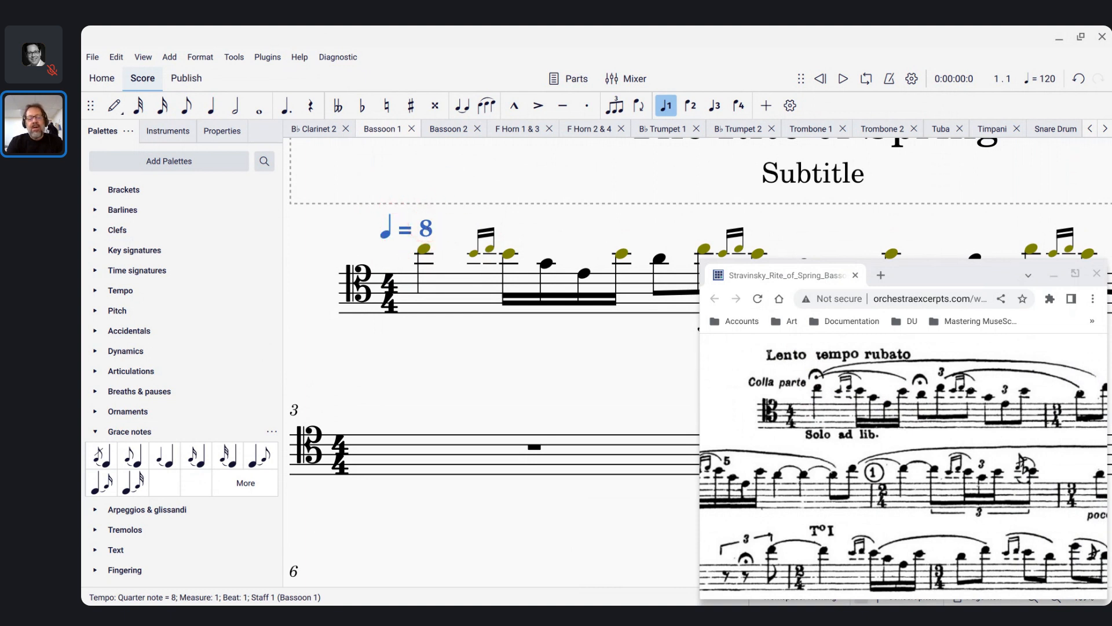
Step through the elements around the first note of measure 1, from the time signature to the tempo marking and the beat 2 note
click(422, 252)
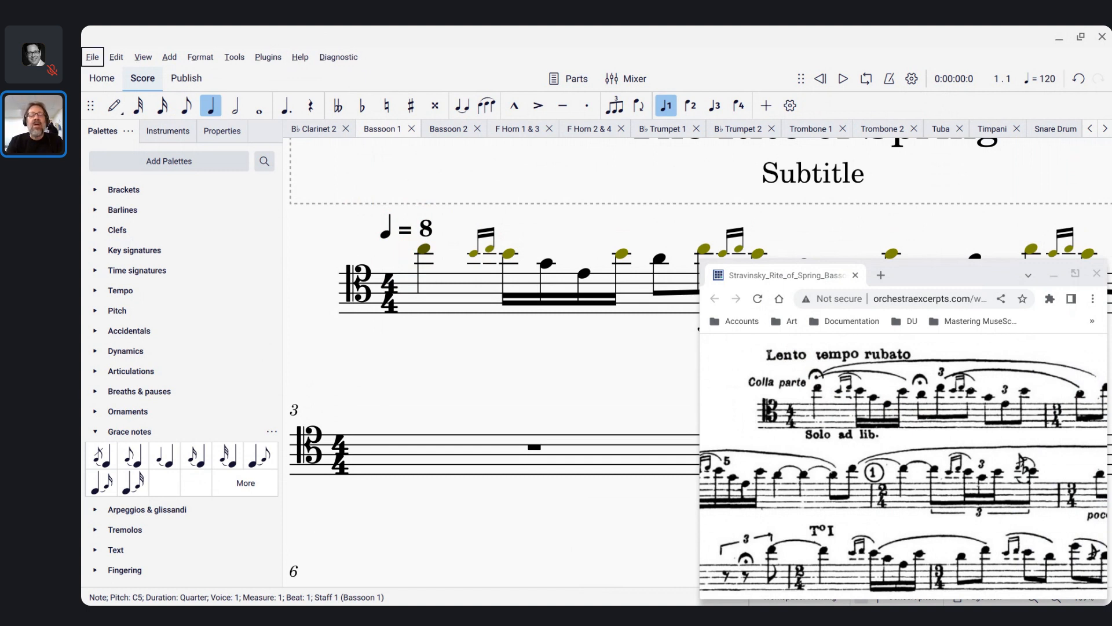
click(424, 253)
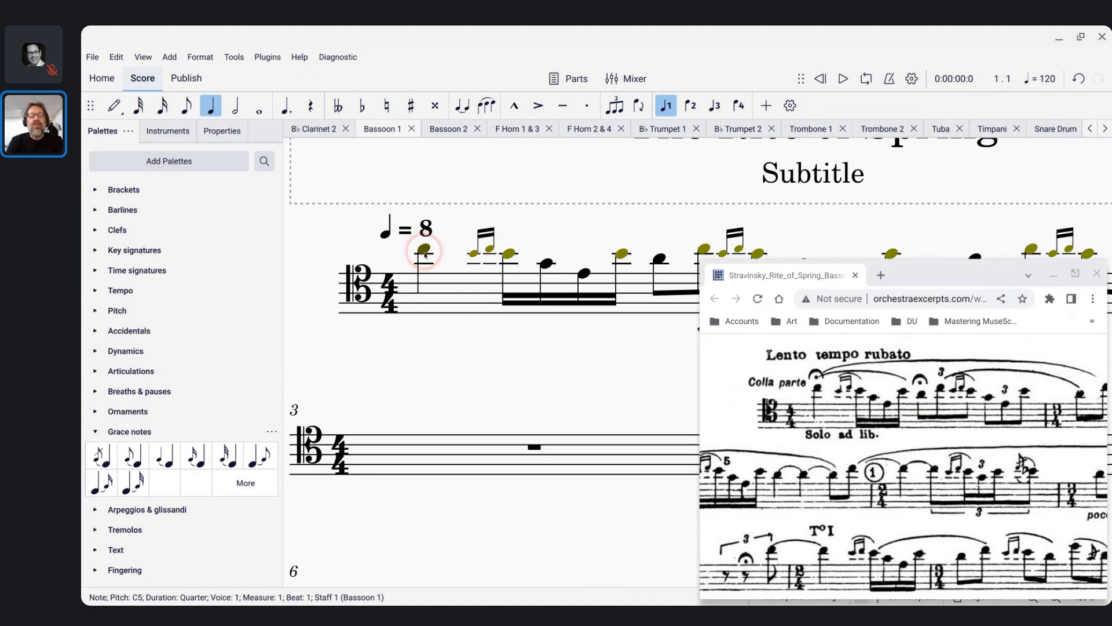
key(alt+Left)
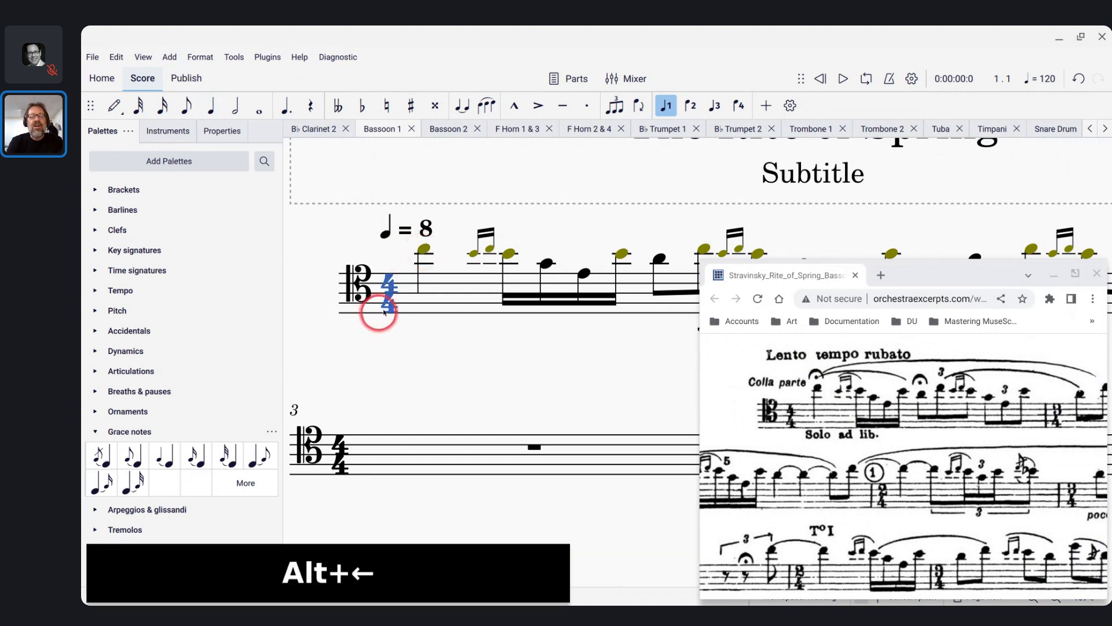
key(alt+Right)
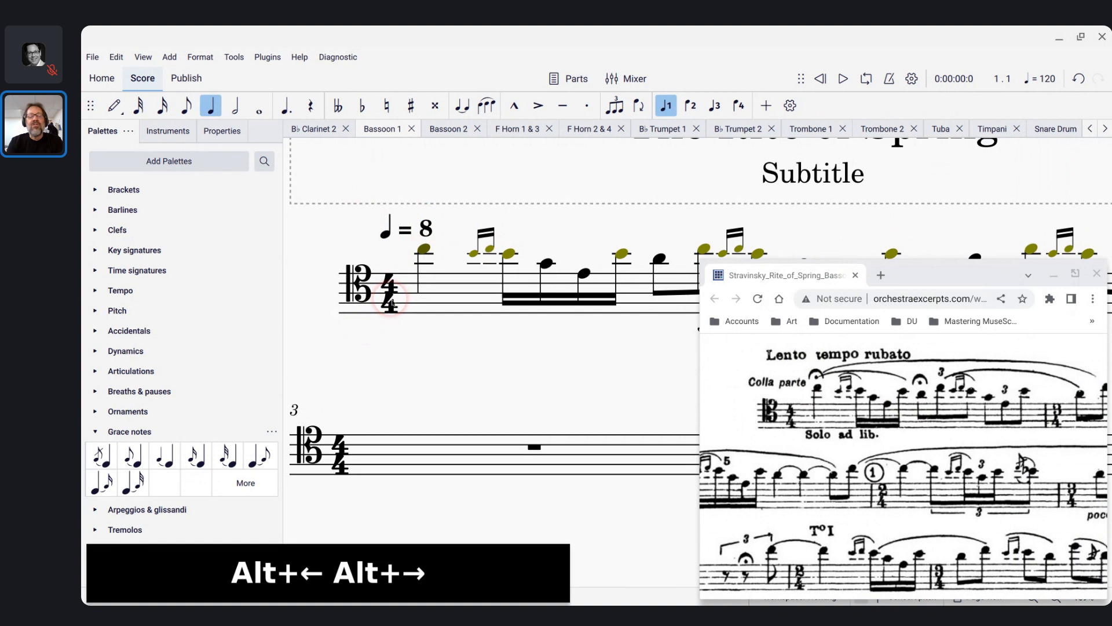
key(alt+Right)
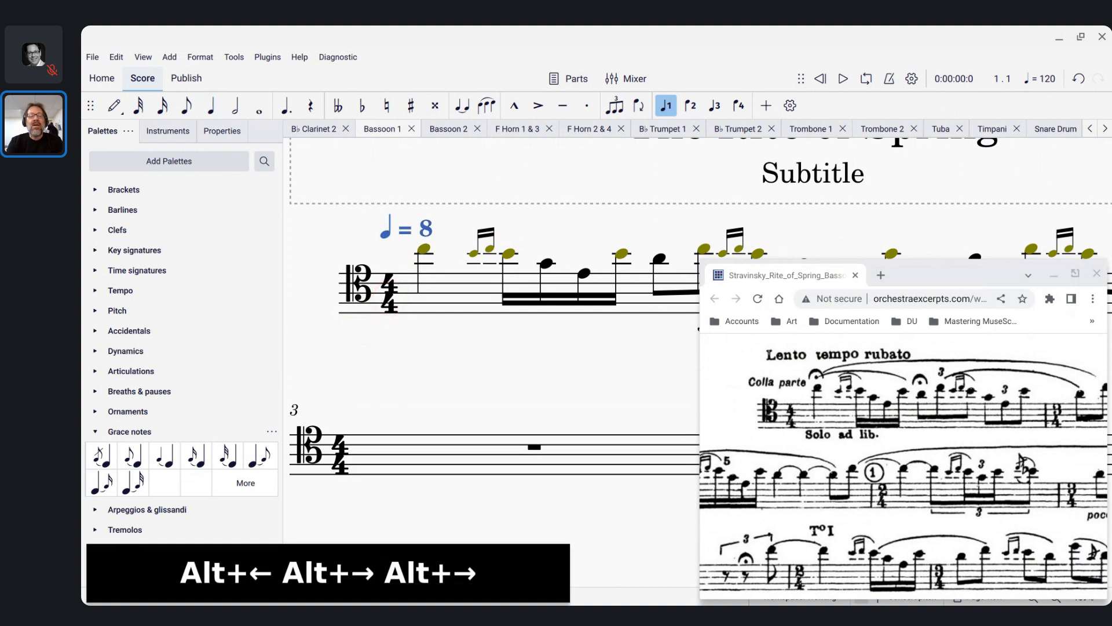
key(alt+Right)
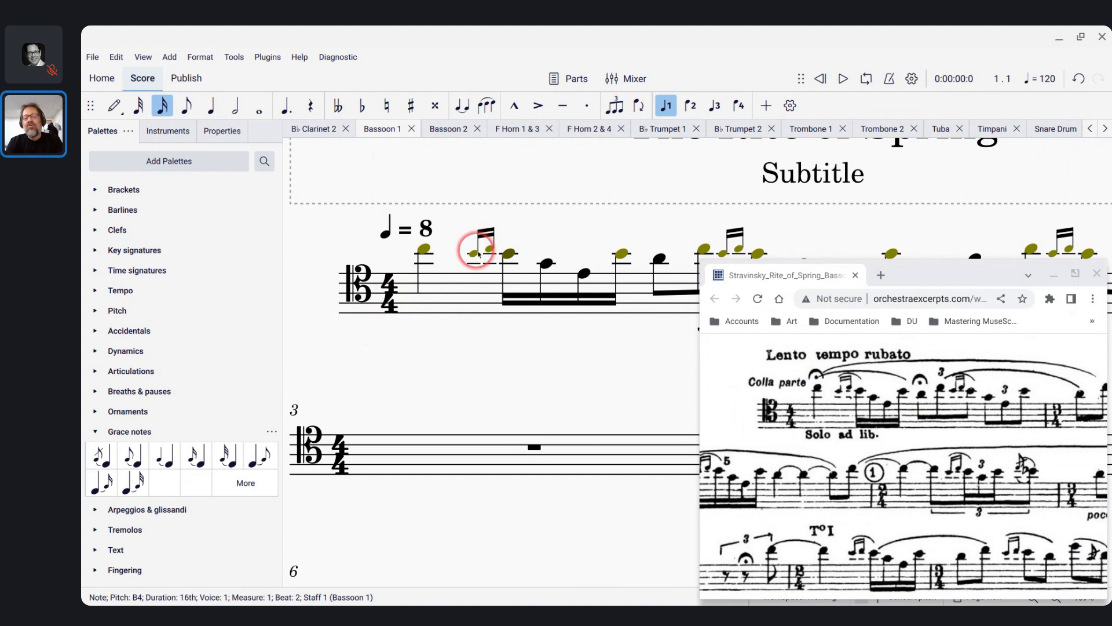
Overwrite the whole tempo marking in measure 1 with "Lento" and erase that text so the marking is empty
click(423, 232)
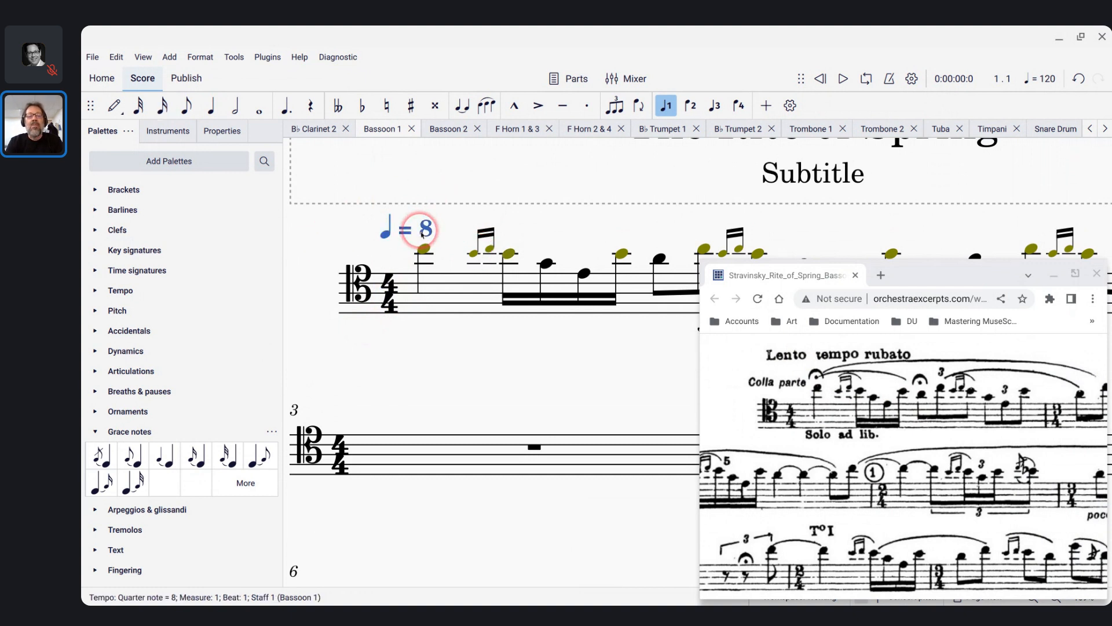
double_click(422, 232)
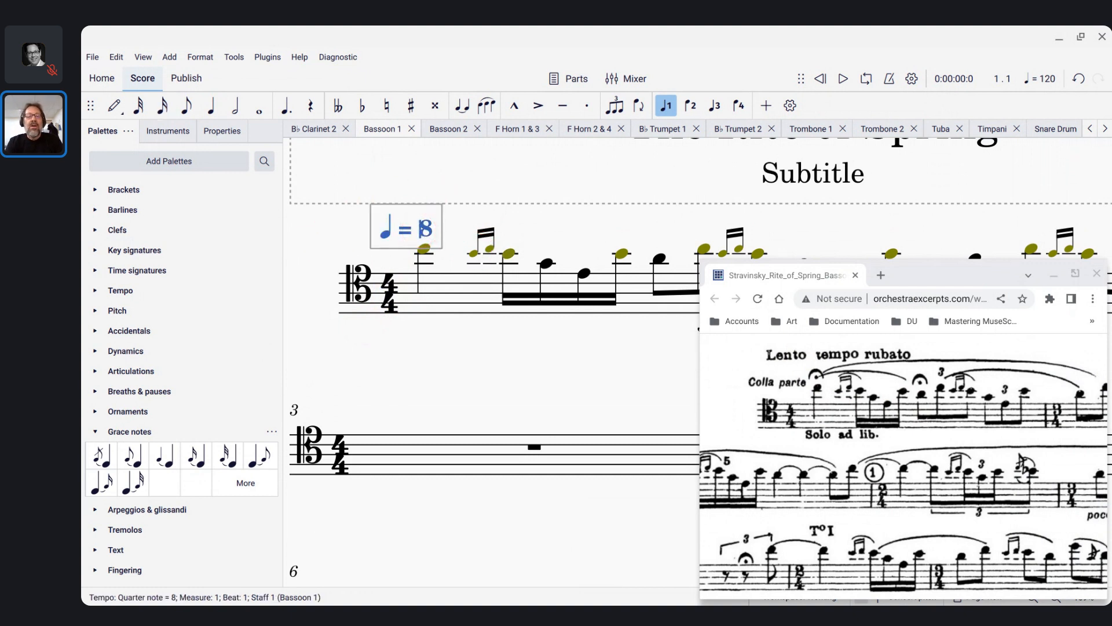
key(ctrl+a)
text(Lento)
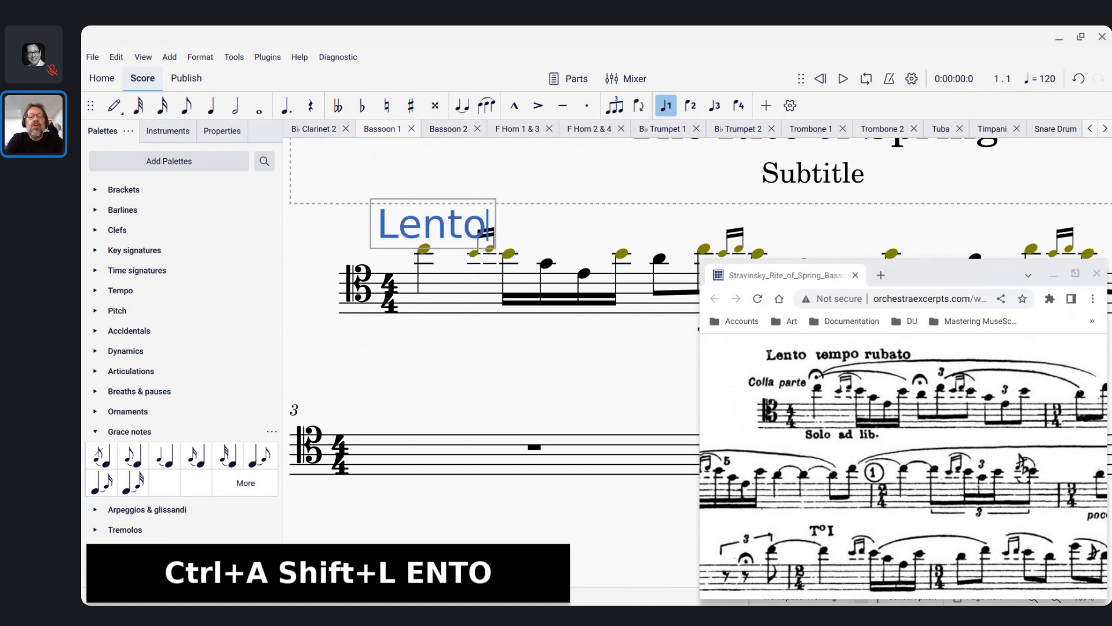
key(BackSpace)
key(BackSpace)
key(Escape)
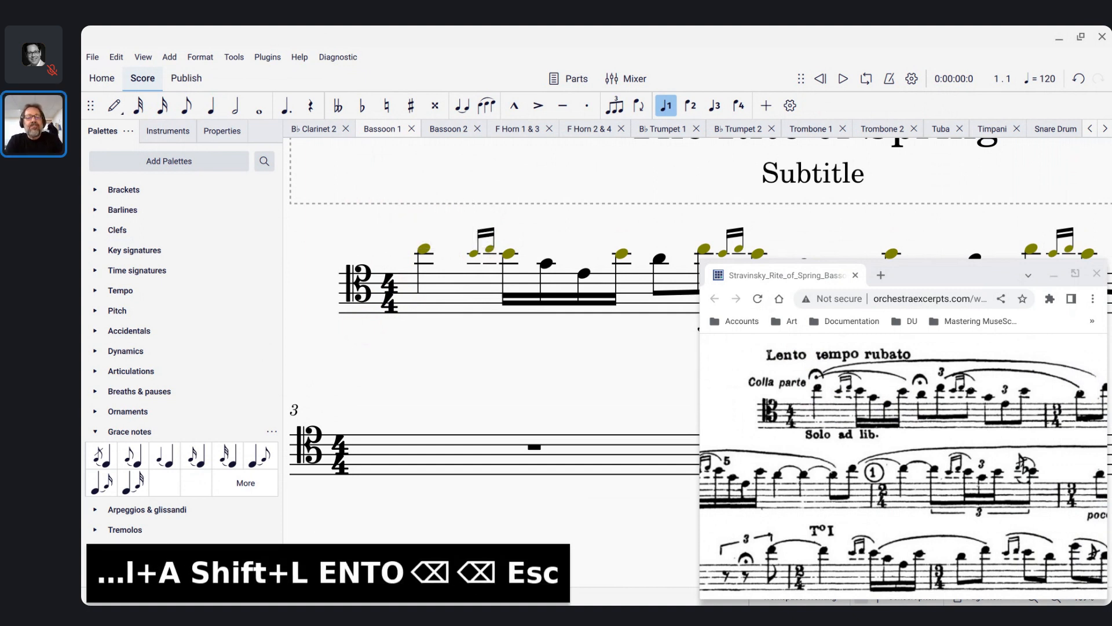
Reopen the empty tempo marking at the start of measure 1 and enter "Lento tempo rubato" as its text
click(426, 248)
key(alt+Right)
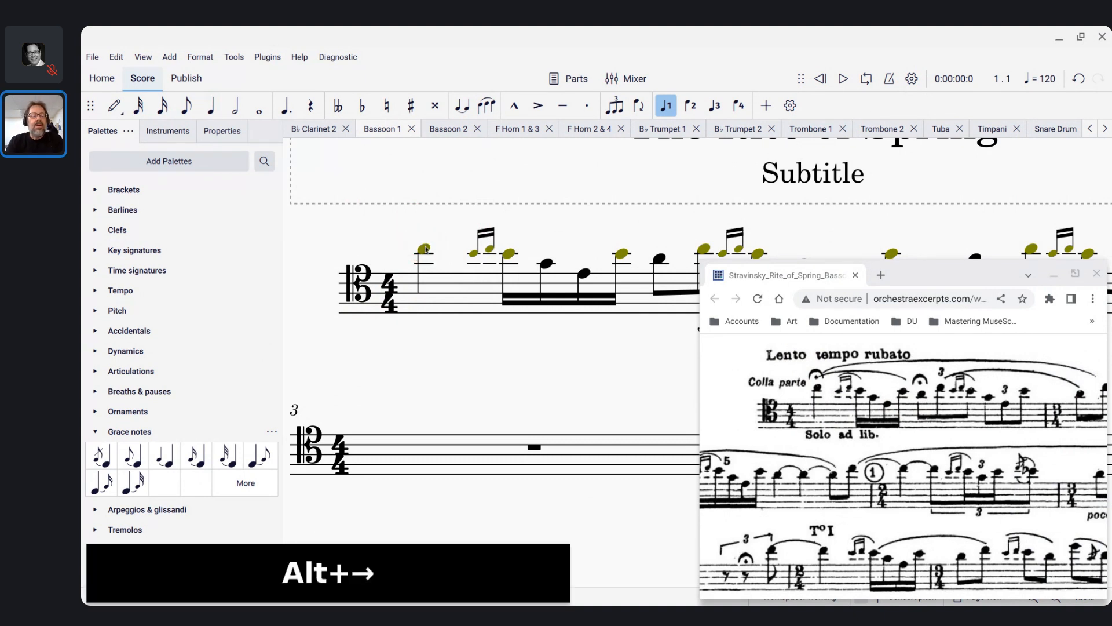
key(alt+Right)
key(alt+Left)
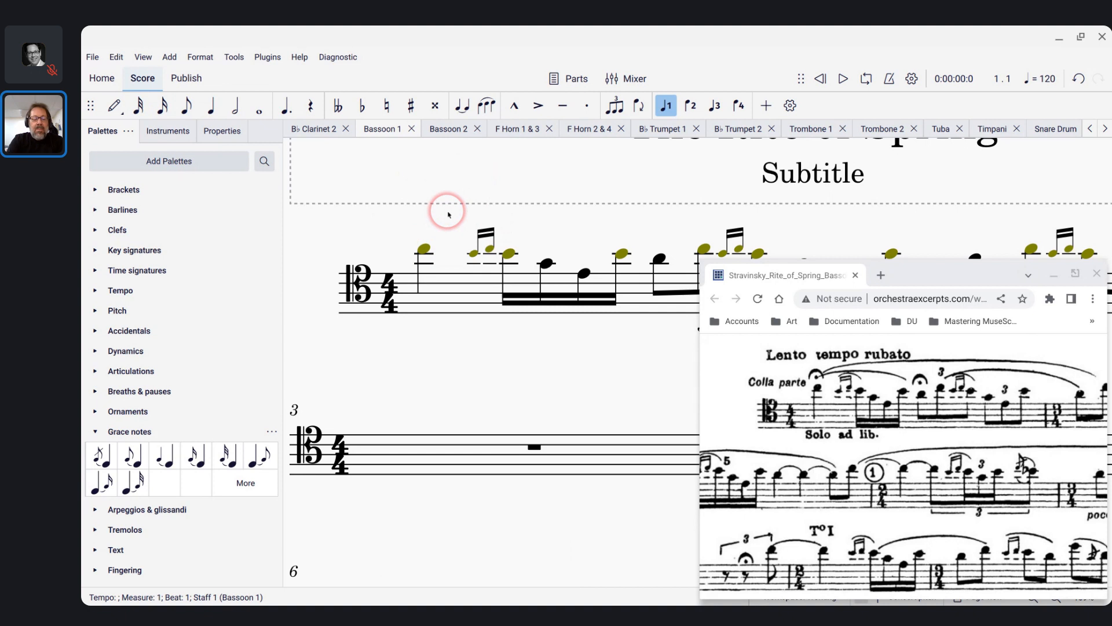
key(F2)
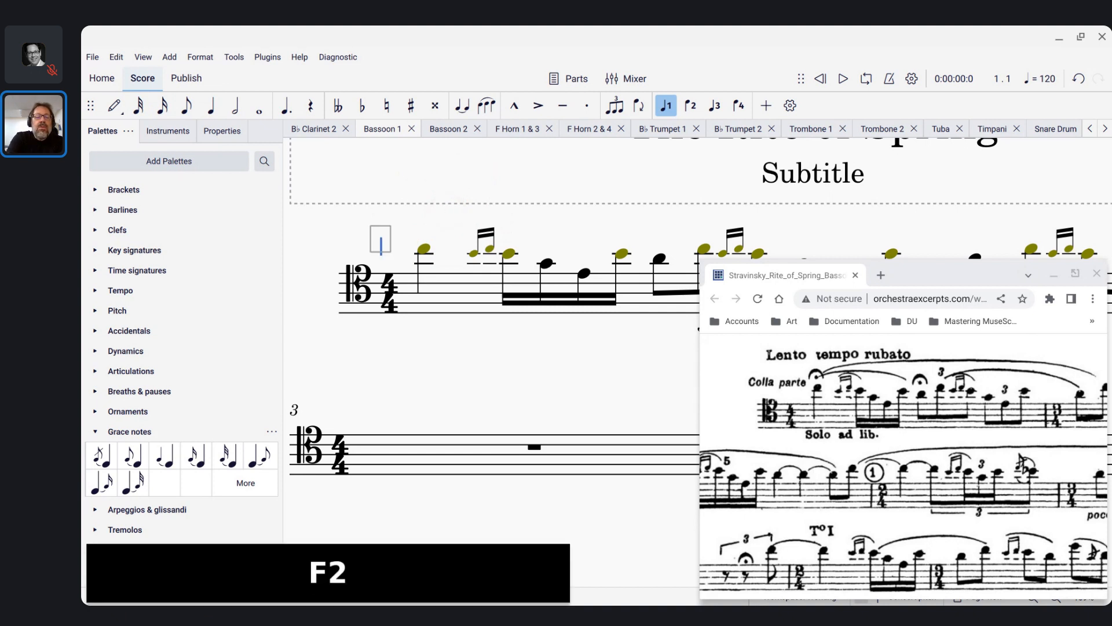
text(al)
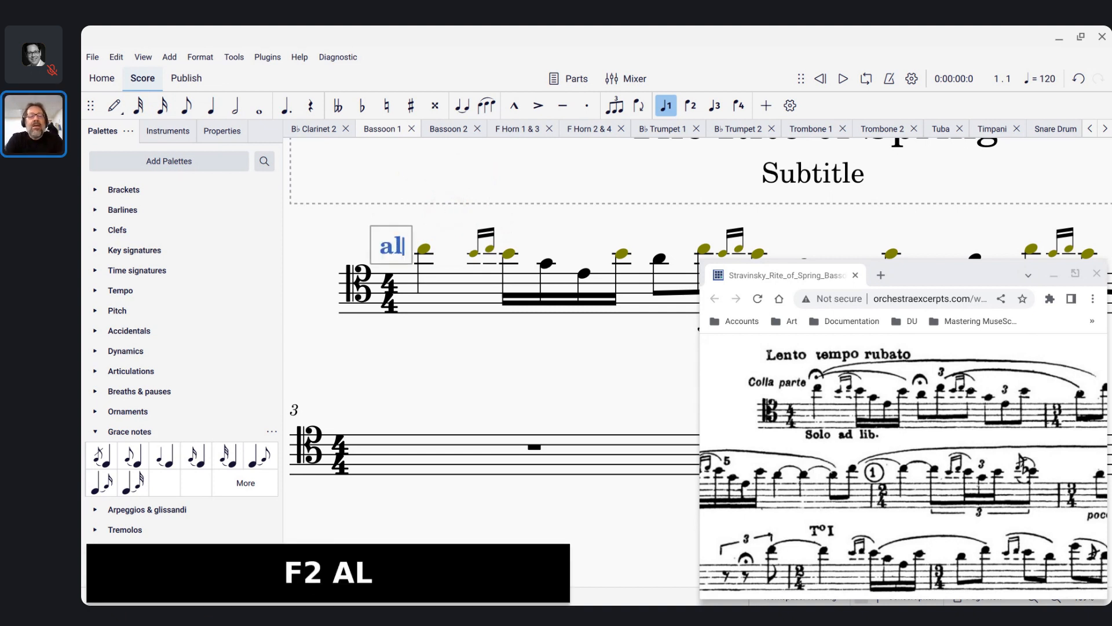
key(BackSpace)
key(BackSpace)
text(Lento)
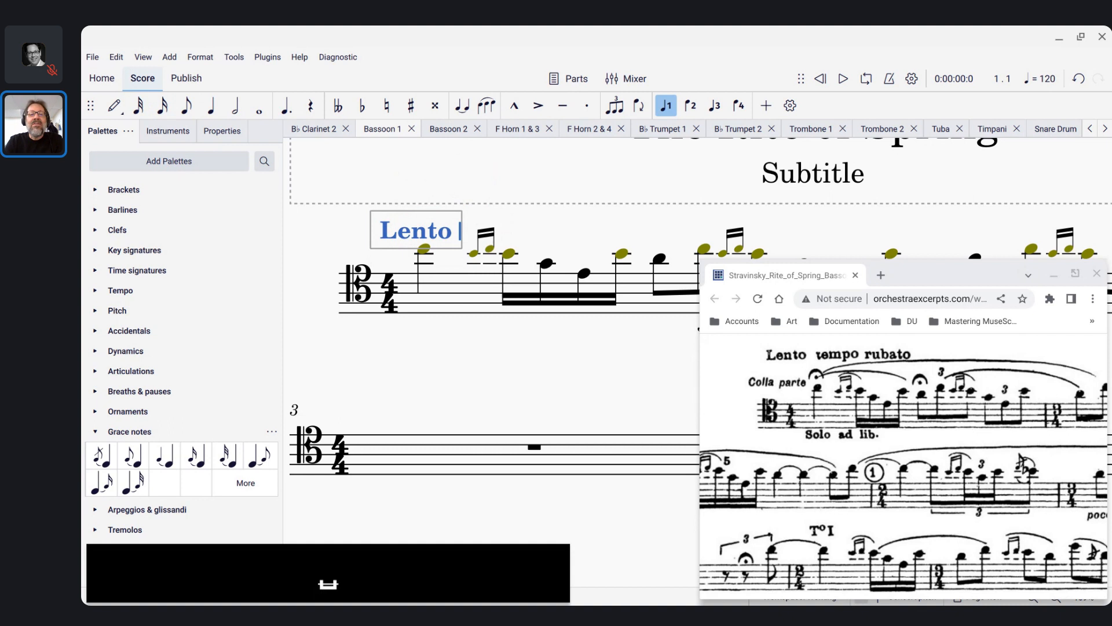
text(tempo r)
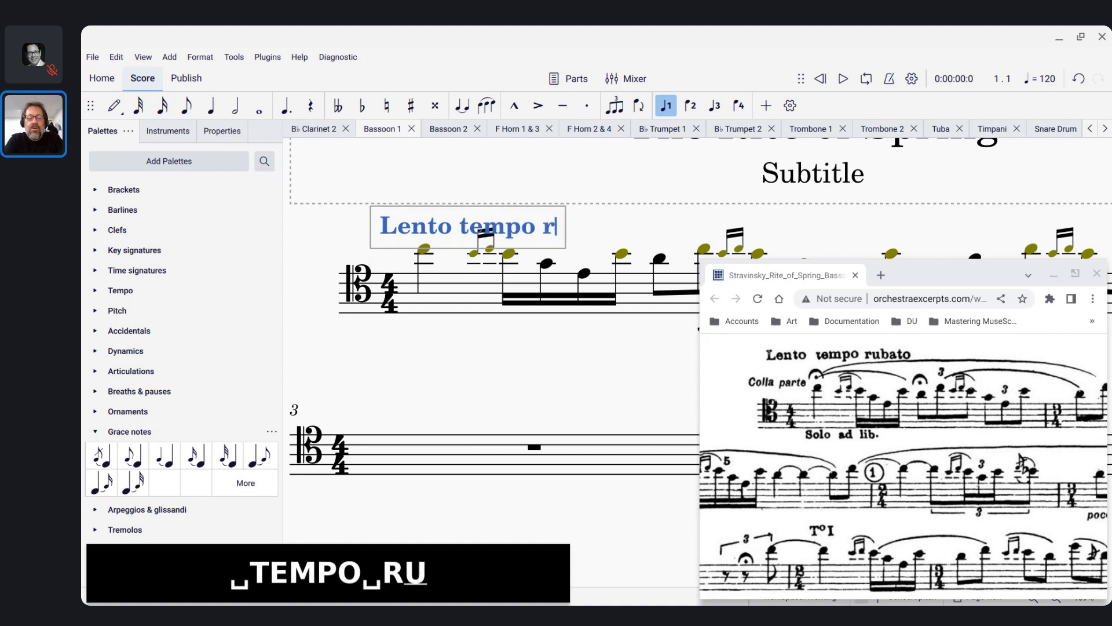
text(ubato)
key(Escape)
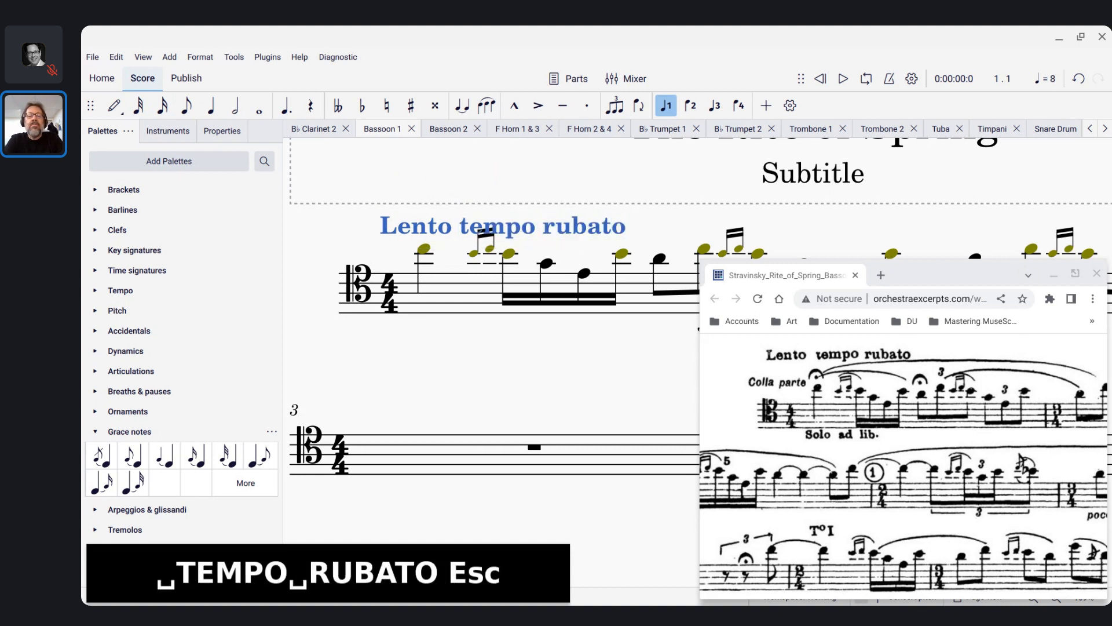
Inspect the spacing between the tempo text and the grace notes before beat 2 of measure 1
ctrl+scroll(463, 279, up, 3)
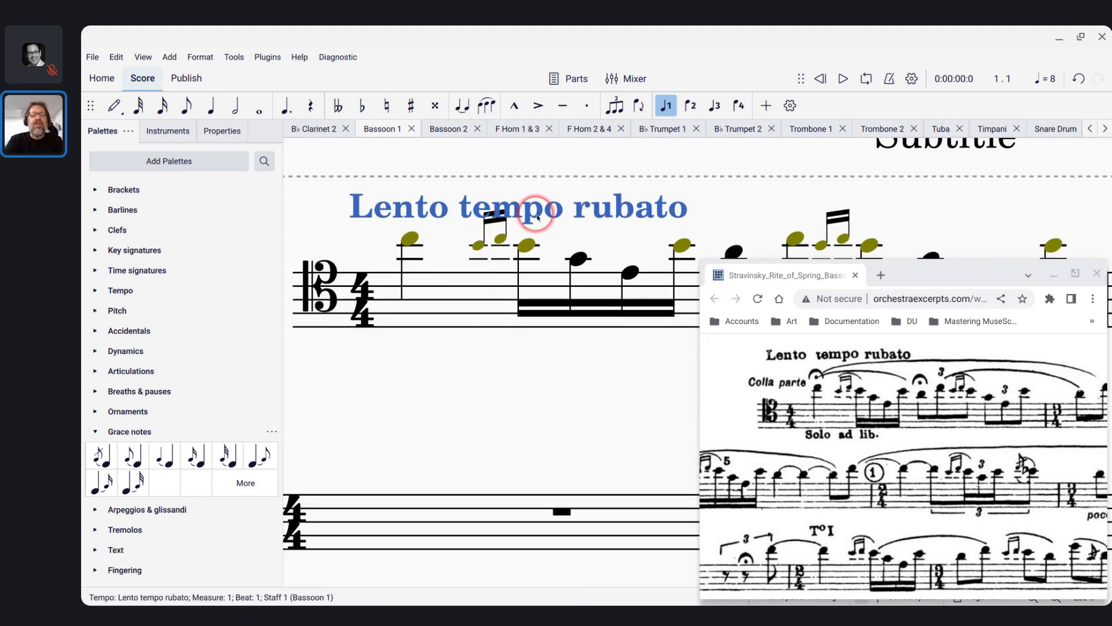
click(480, 249)
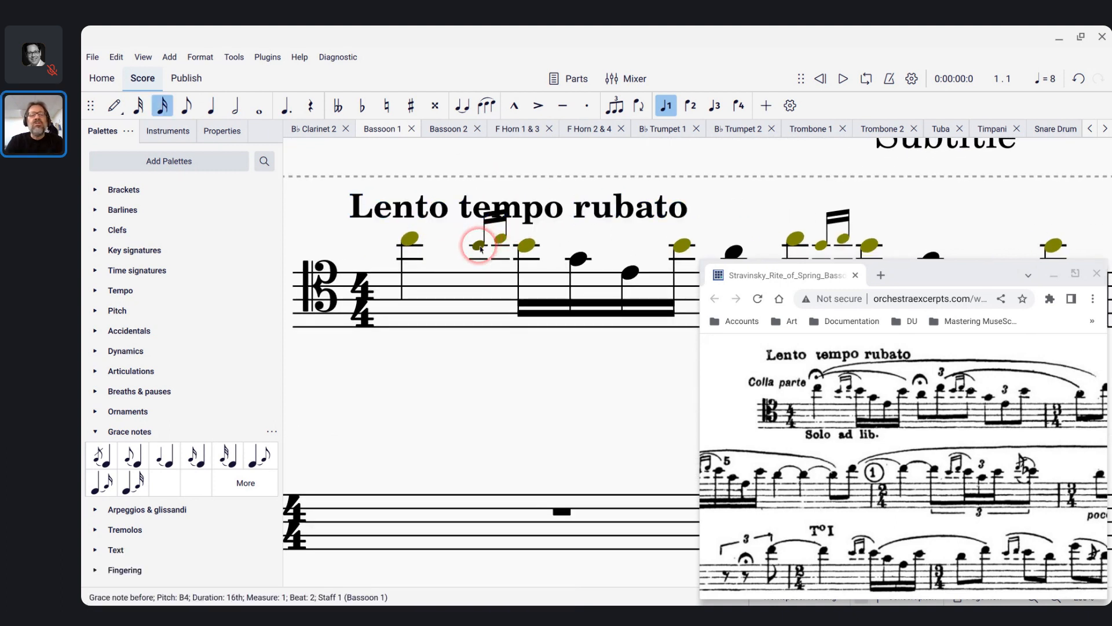
click(543, 220)
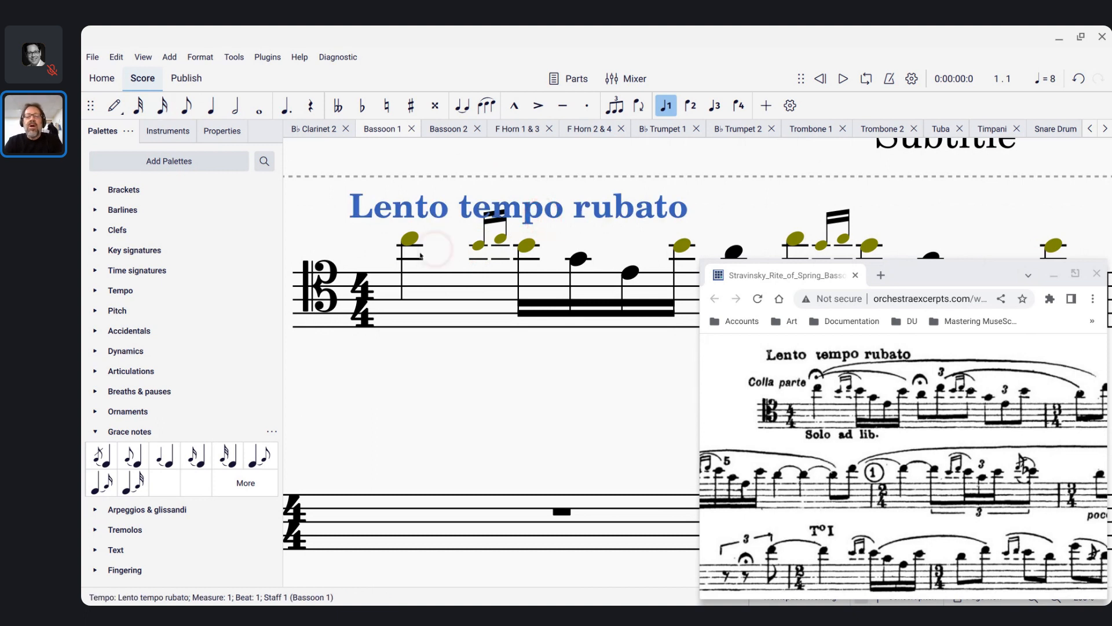
Examine the properties of the "Lento tempo rubato" tempo marking, including its automatic placement, and check the live chat
click(410, 239)
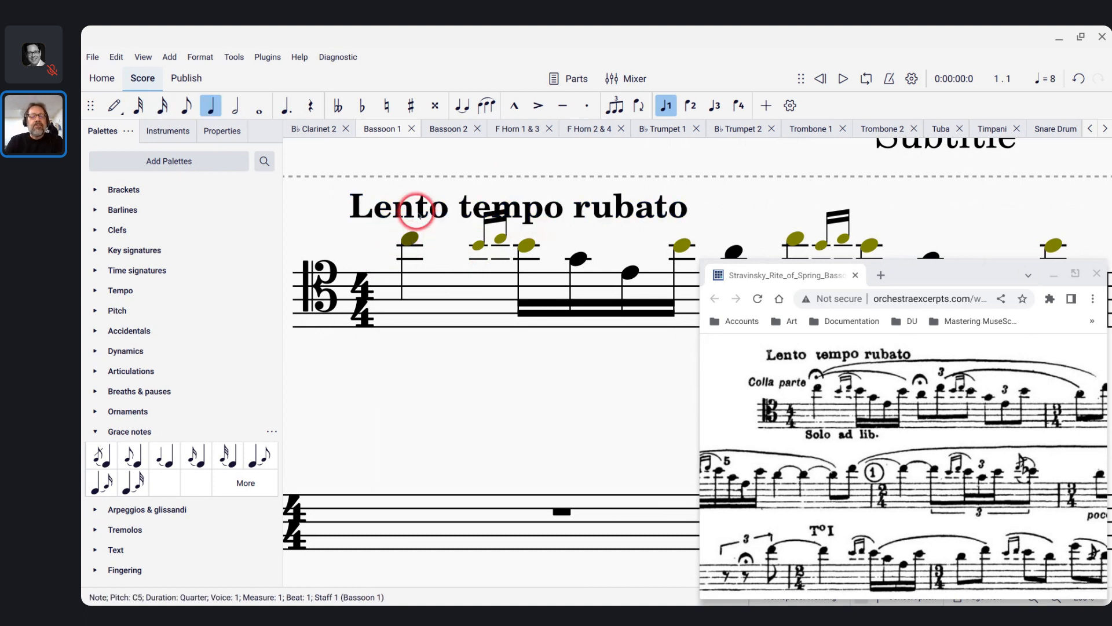
click(419, 215)
click(211, 132)
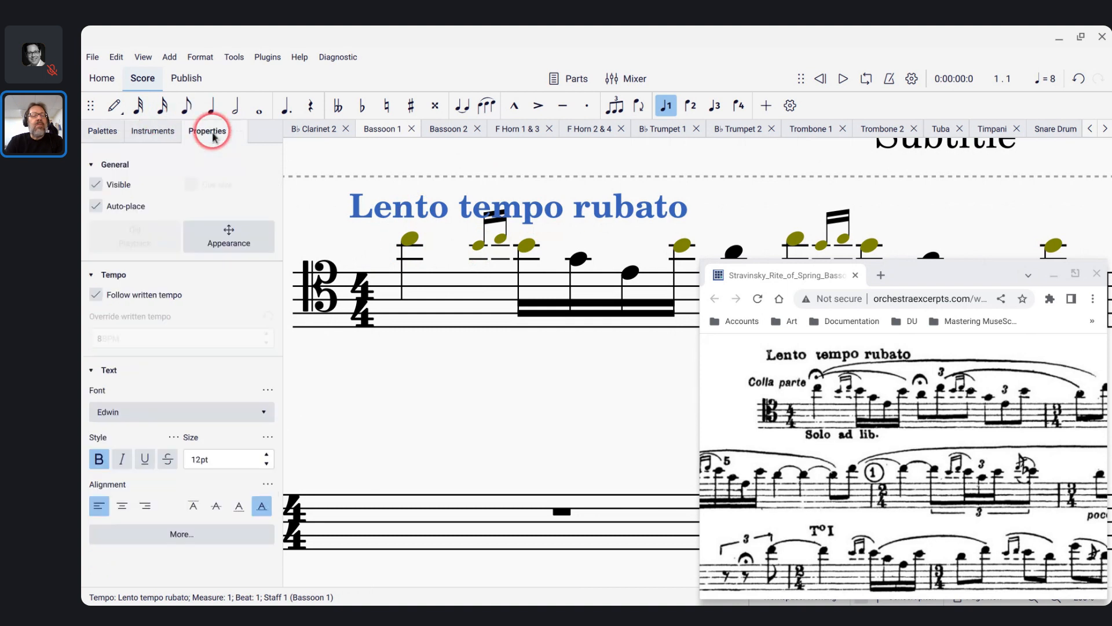
click(95, 207)
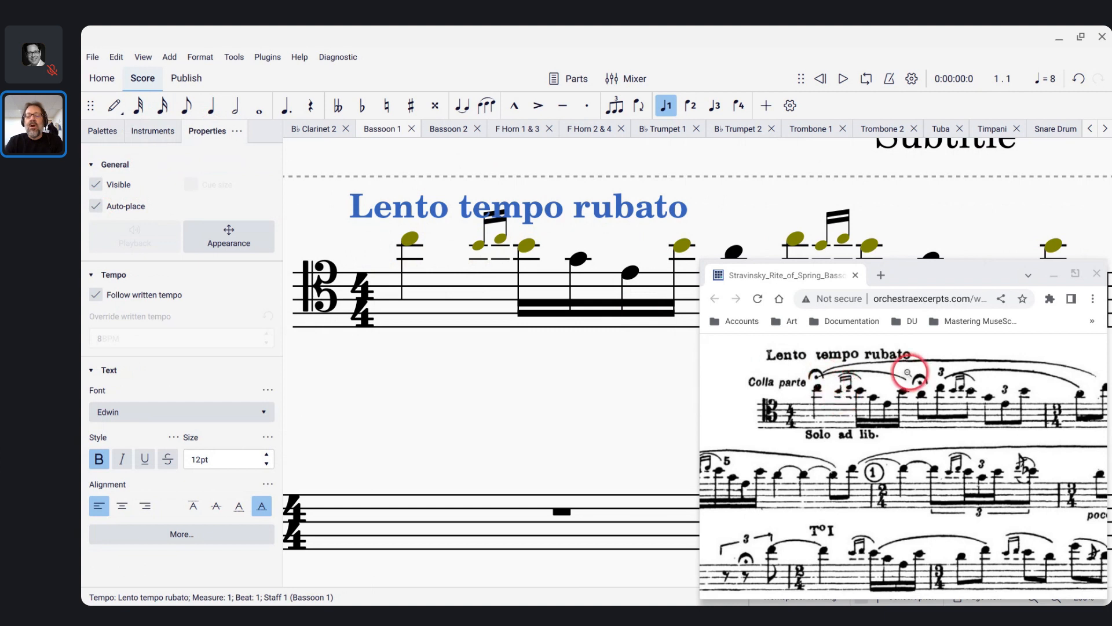
key(alt+Tab)
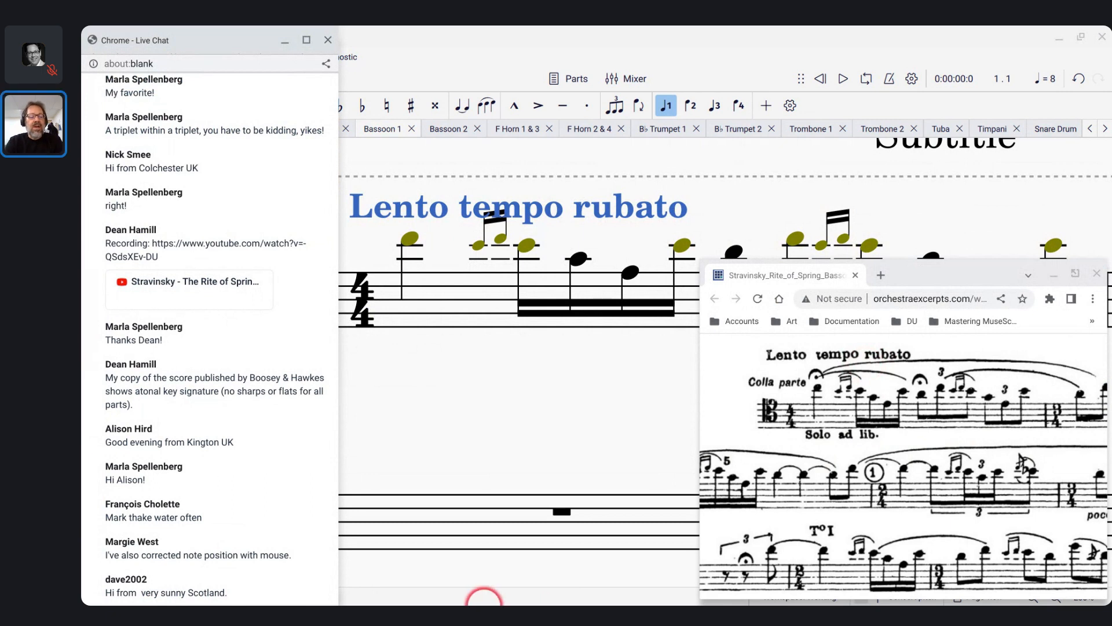
click(398, 502)
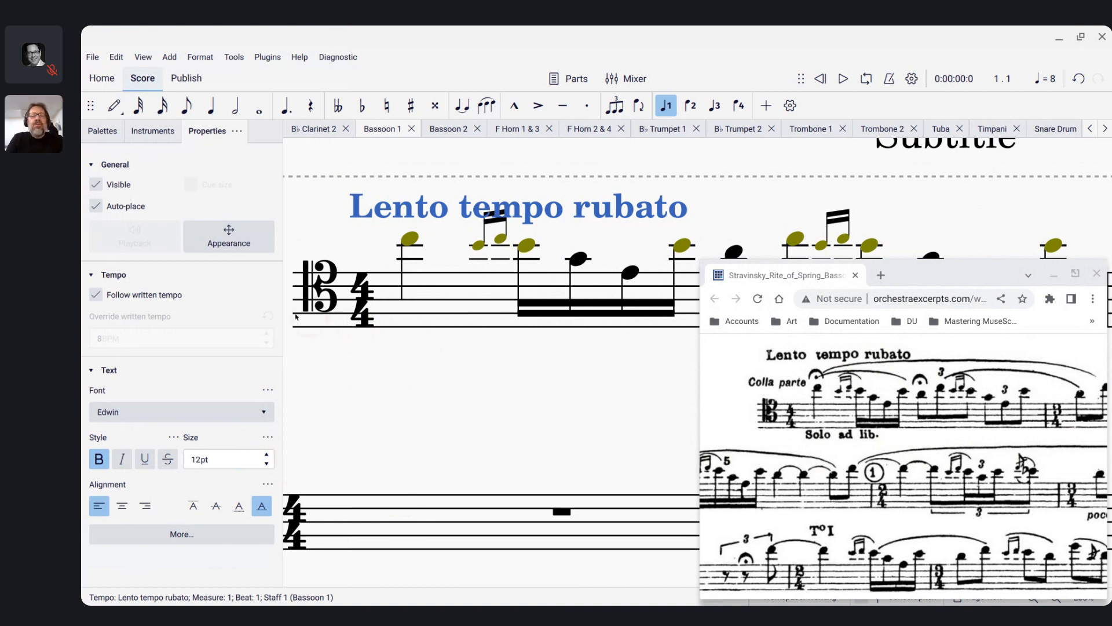
Try the first note of measure 1 at the lower pitches C4 and B4, and return it to C5
click(413, 240)
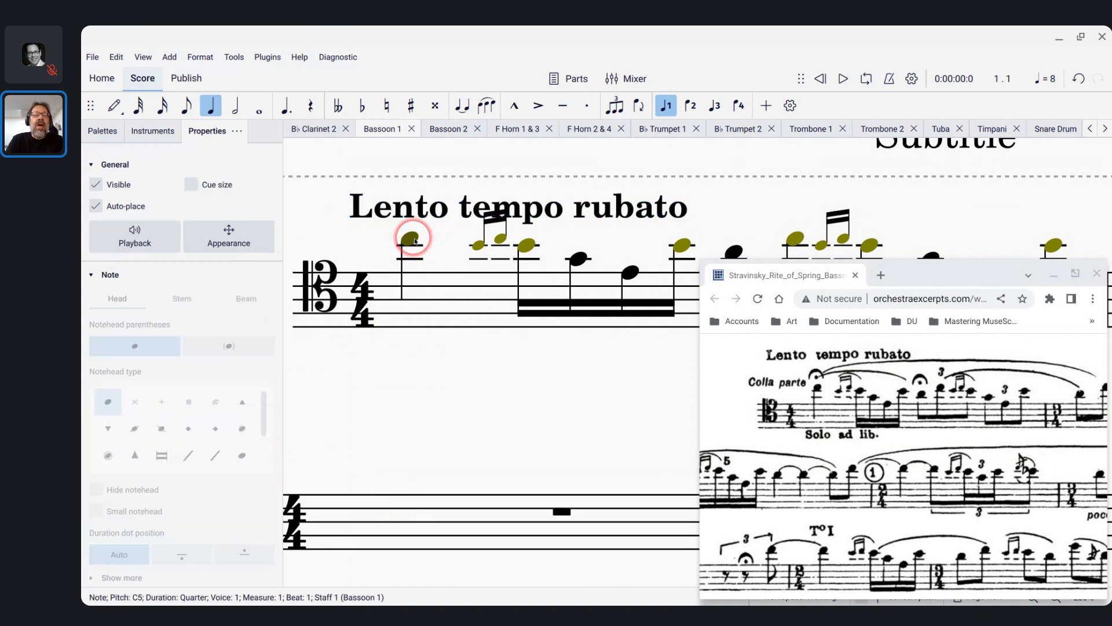
drag(415, 241, 417, 289)
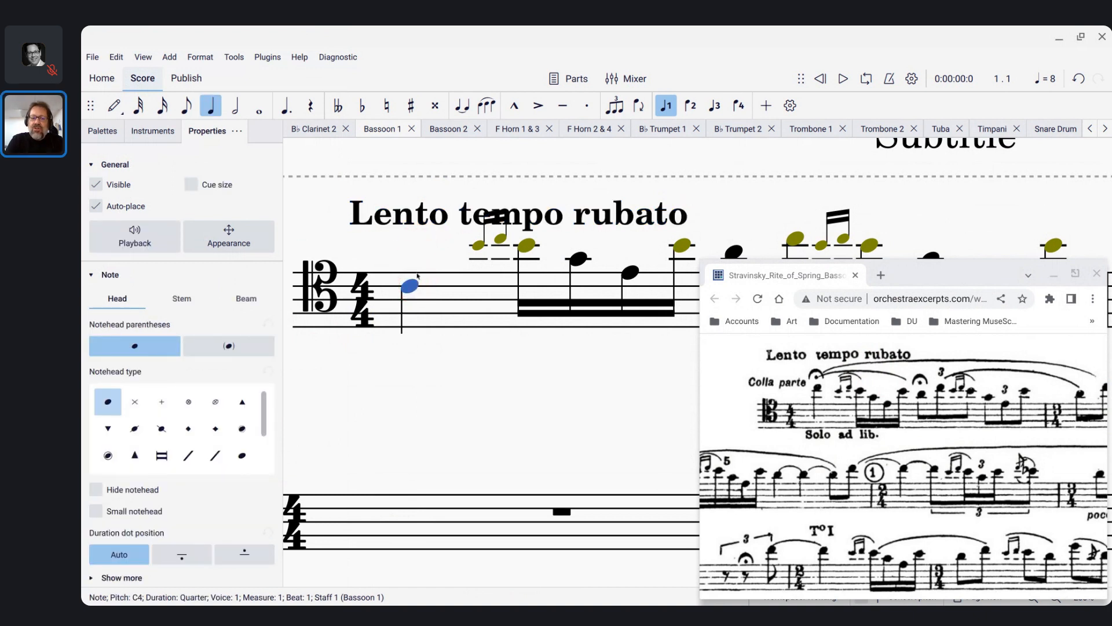
drag(418, 275, 413, 248)
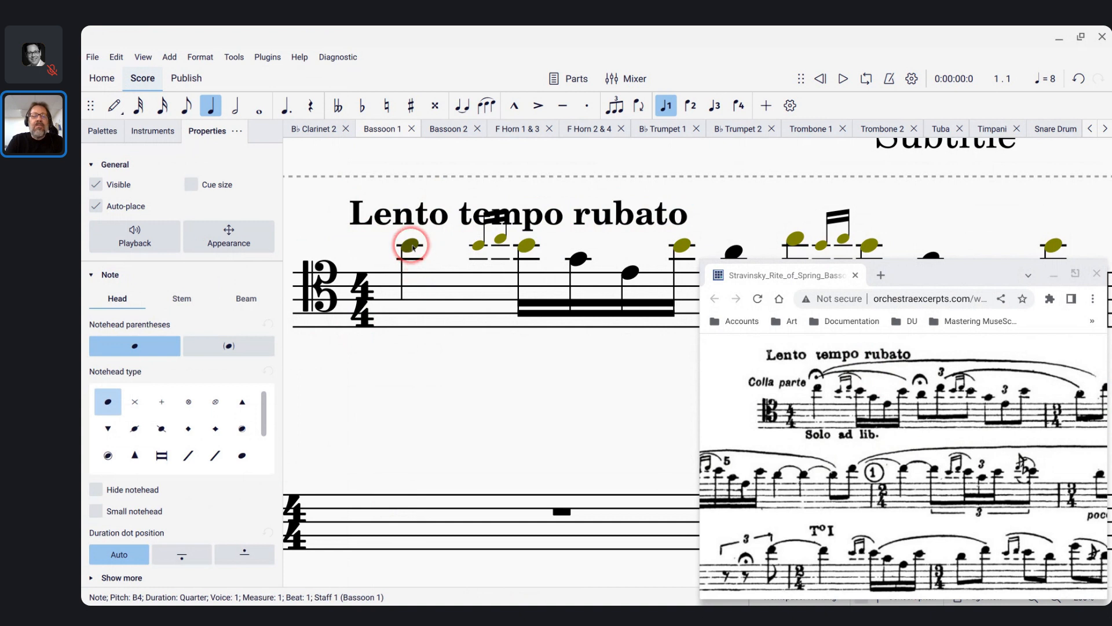
mouse_move(412, 247)
mouse_down()
mouse_move(434, 259)
mouse_move(437, 276)
mouse_move(405, 268)
mouse_move(405, 238)
mouse_up()
click(407, 277)
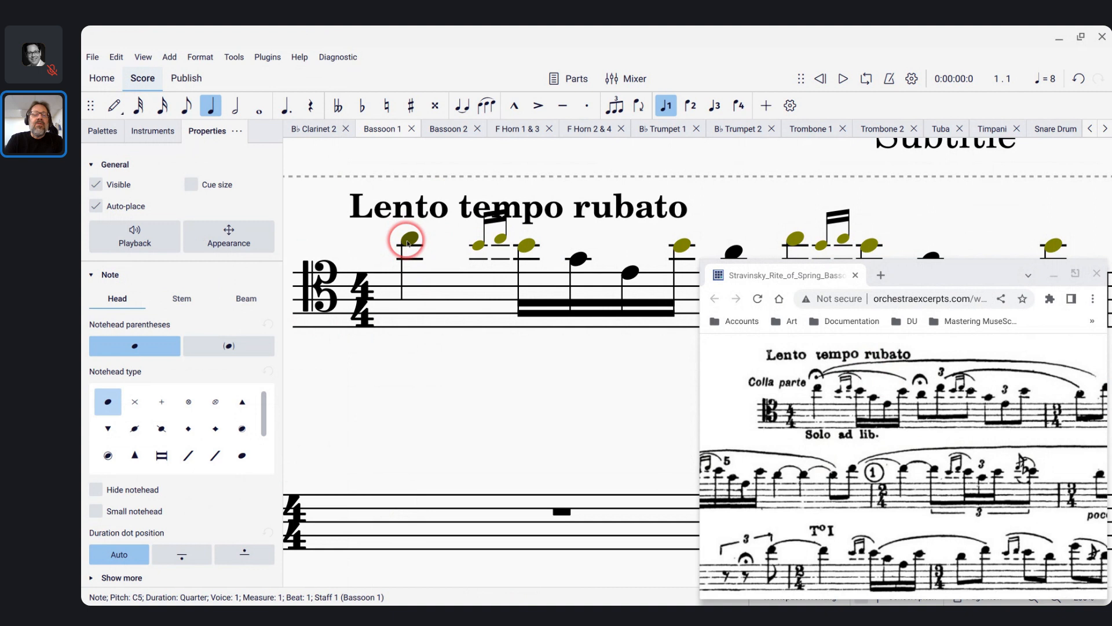
drag(407, 244, 411, 241)
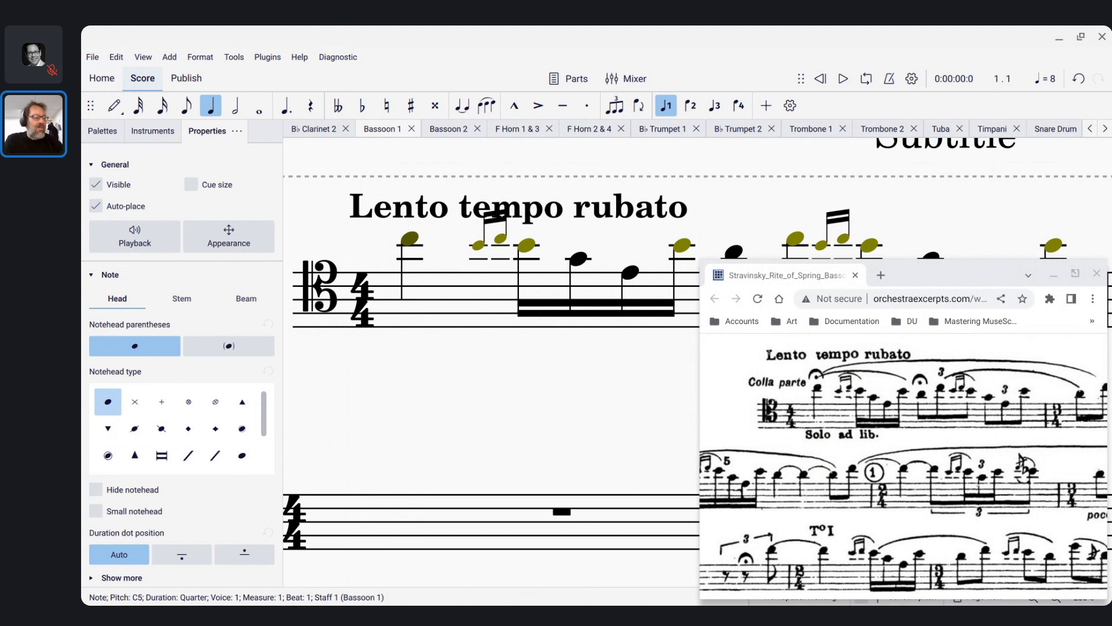
Add a fermata above the first quarter note of measure 1 from the breaths and pauses symbols
click(409, 244)
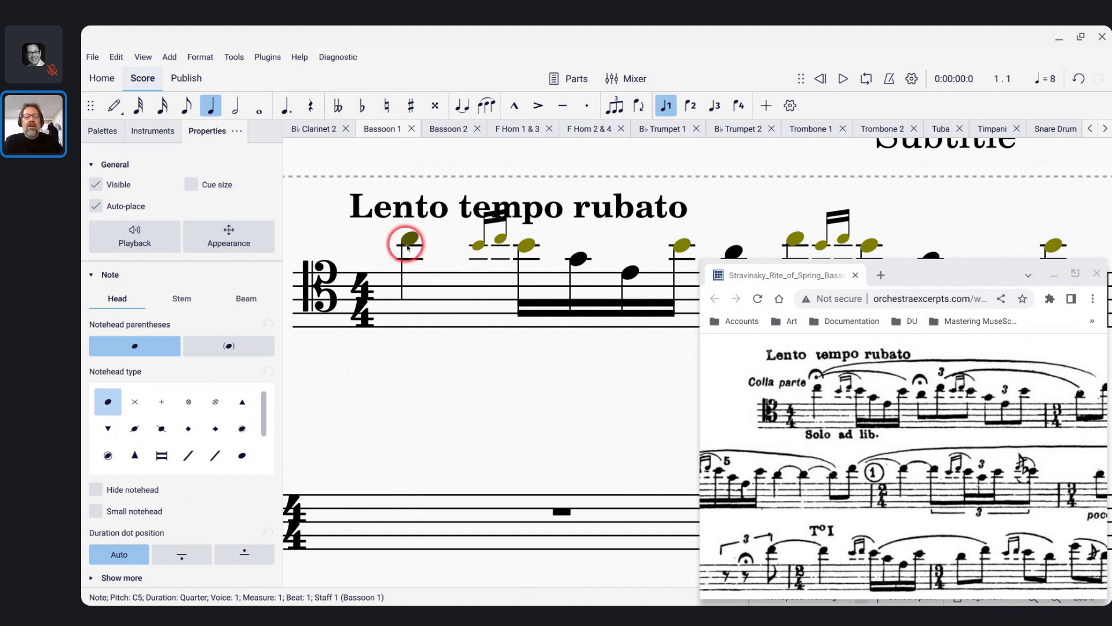
click(409, 243)
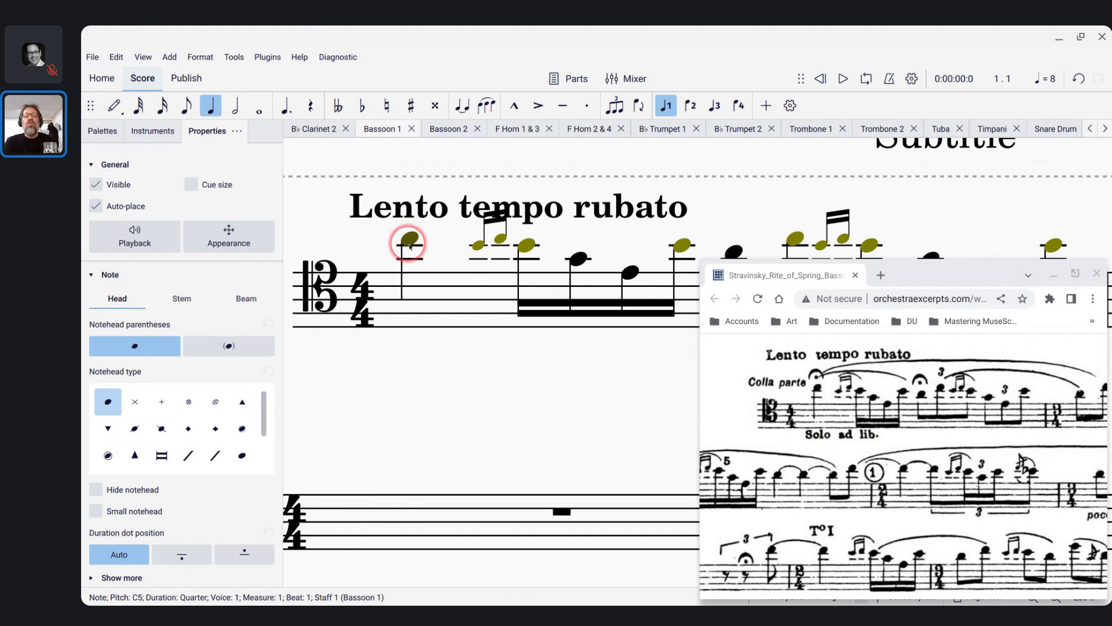
click(409, 238)
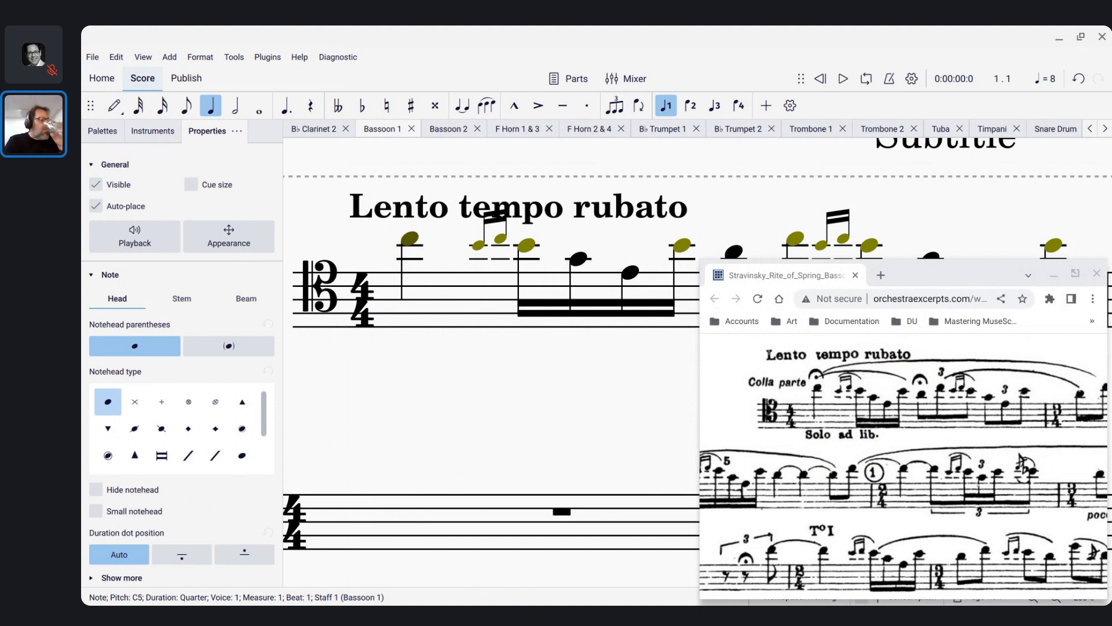
click(410, 236)
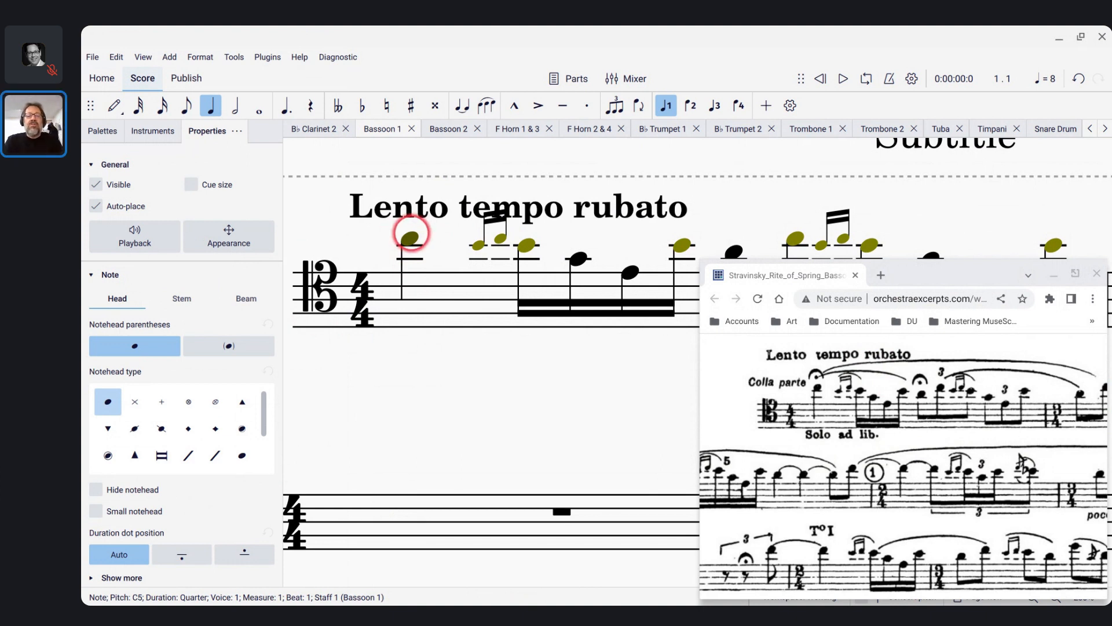
click(411, 237)
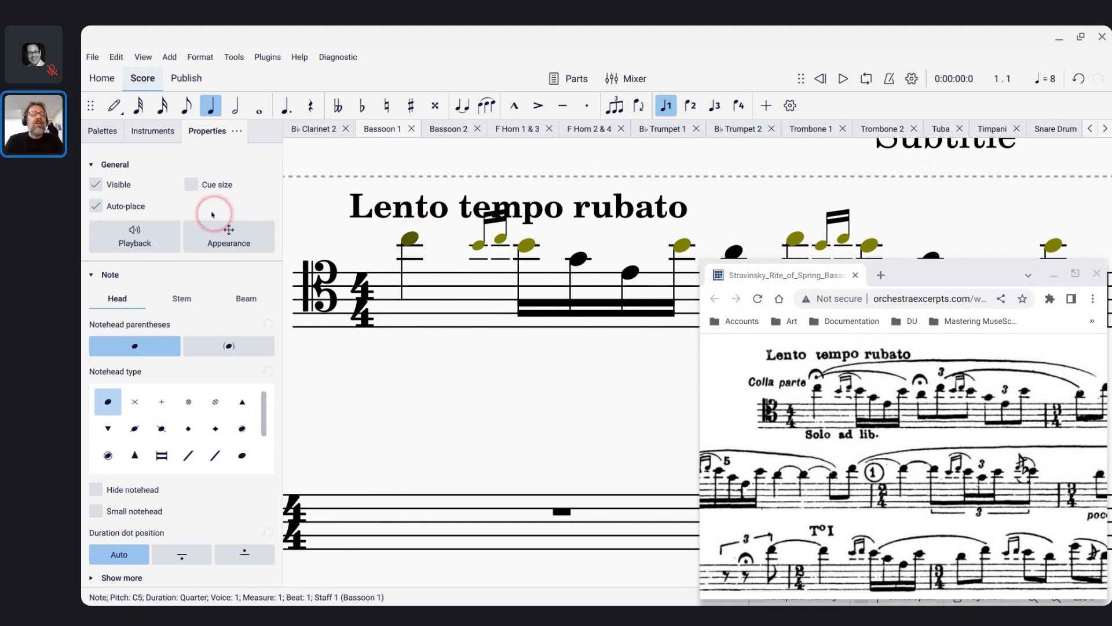
click(104, 132)
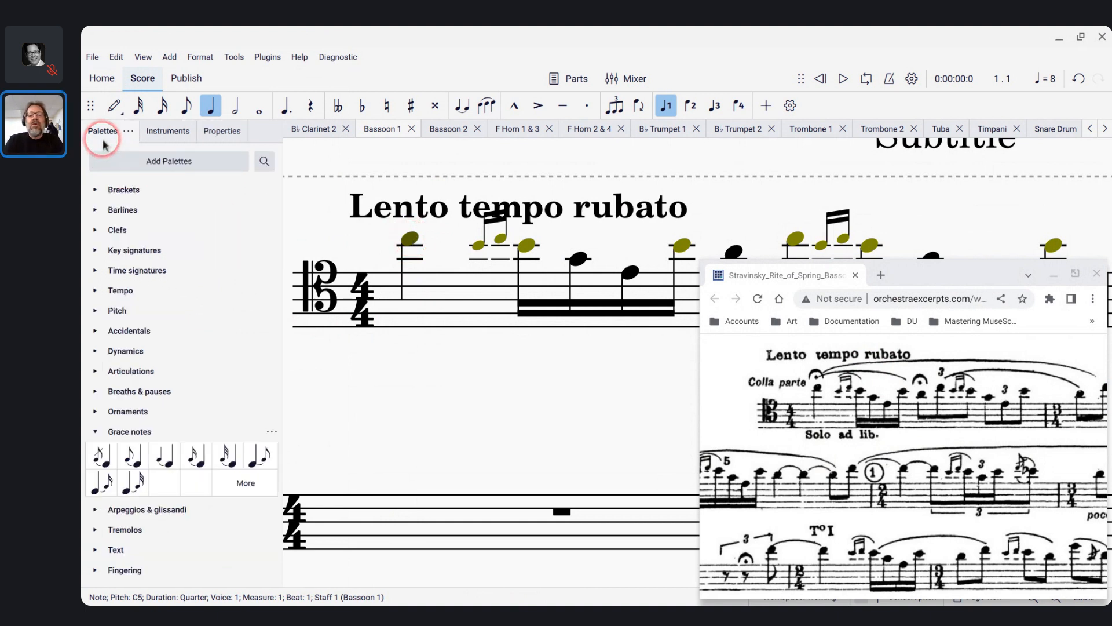
click(96, 371)
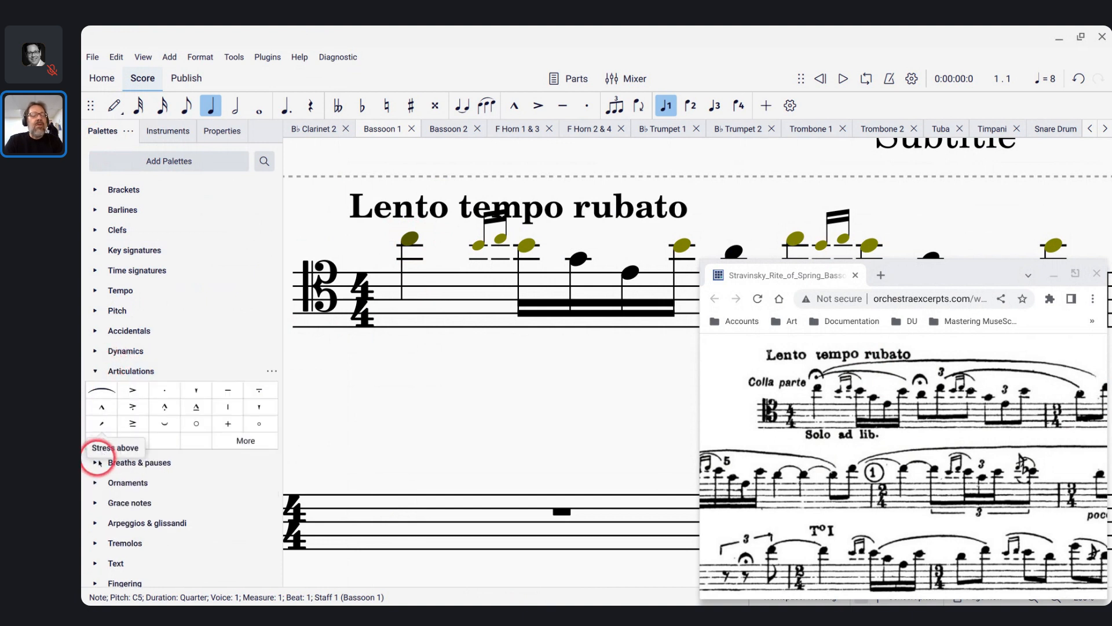
click(96, 463)
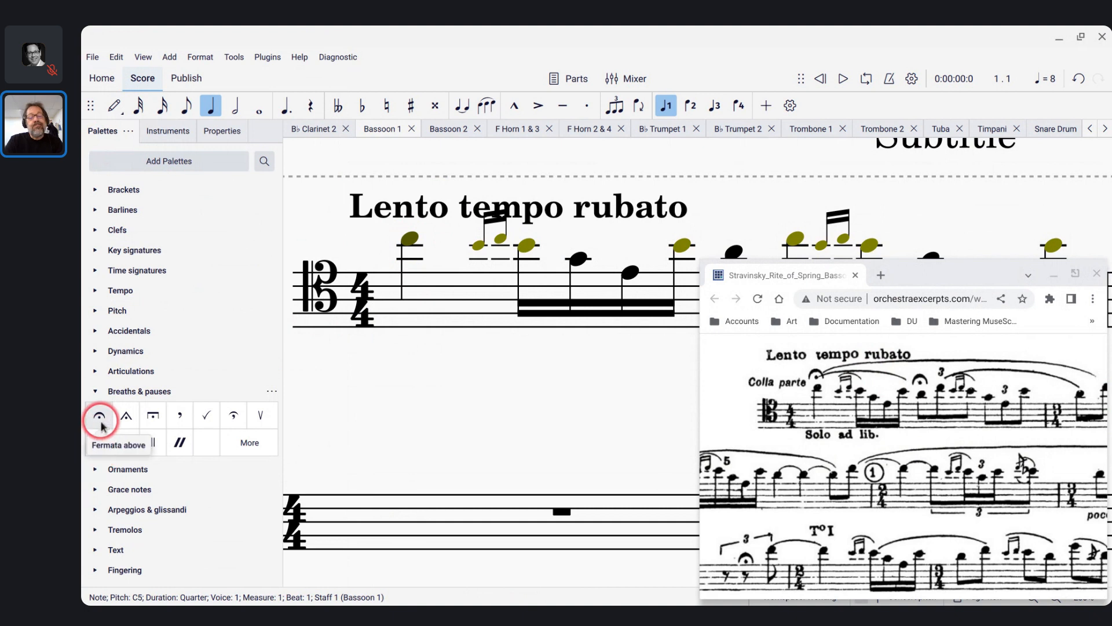
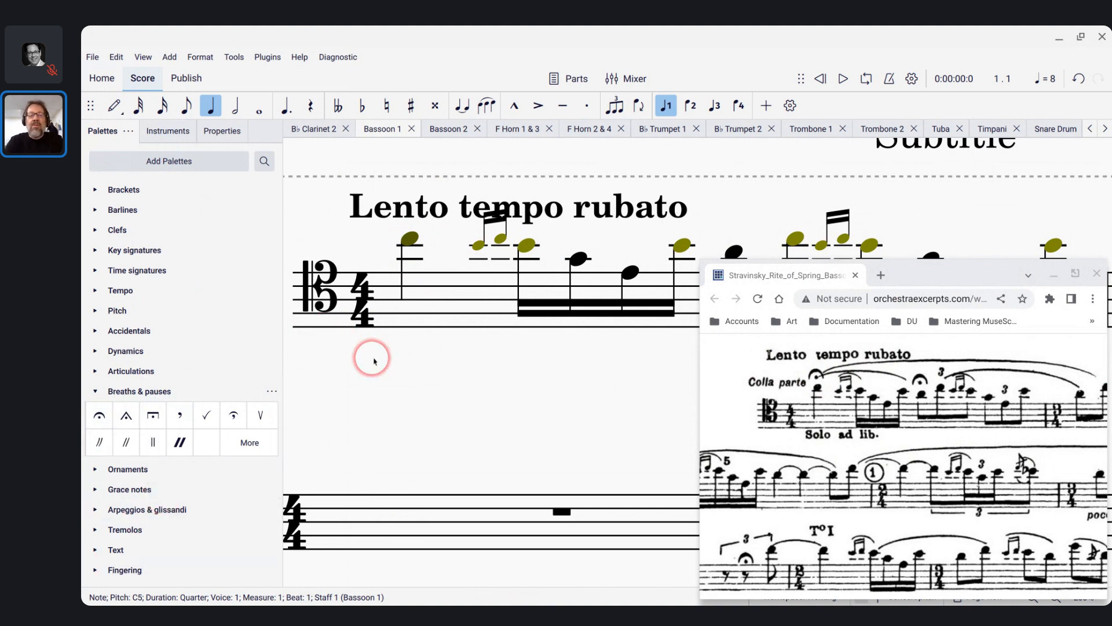
click(419, 248)
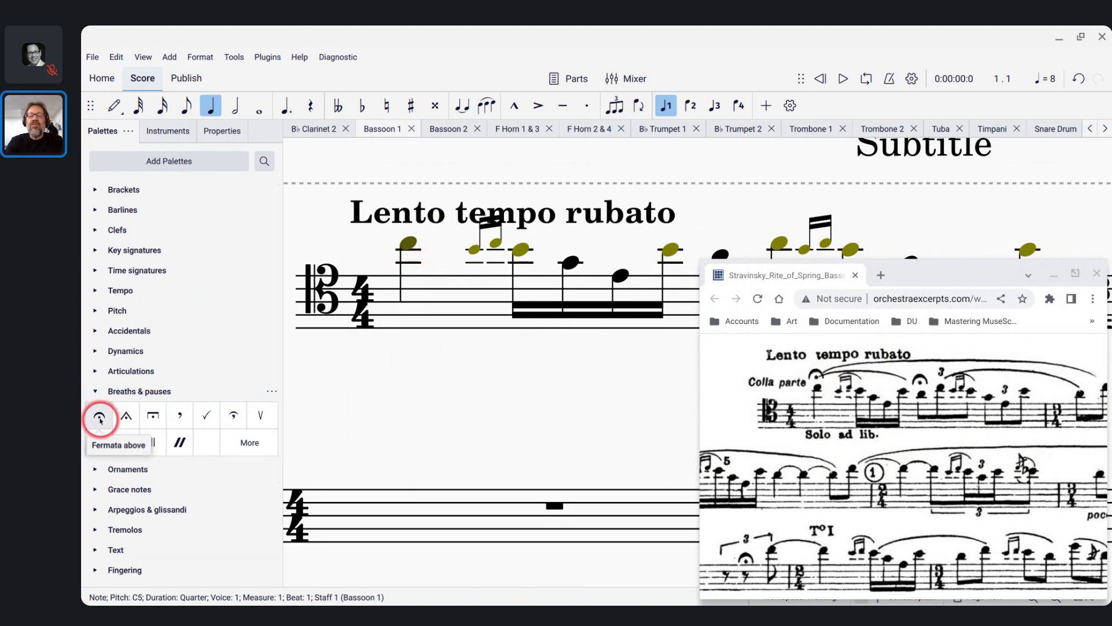
click(100, 417)
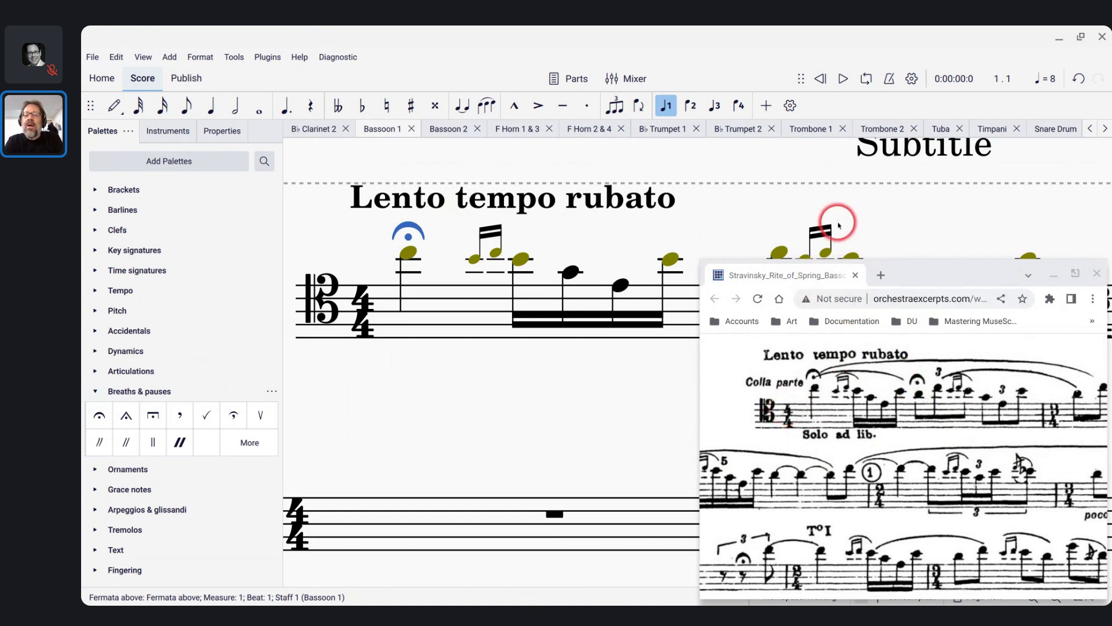
Add a fermata above the first triplet eighth note on beat 3 of measure 1
scroll(835, 219, down, 2)
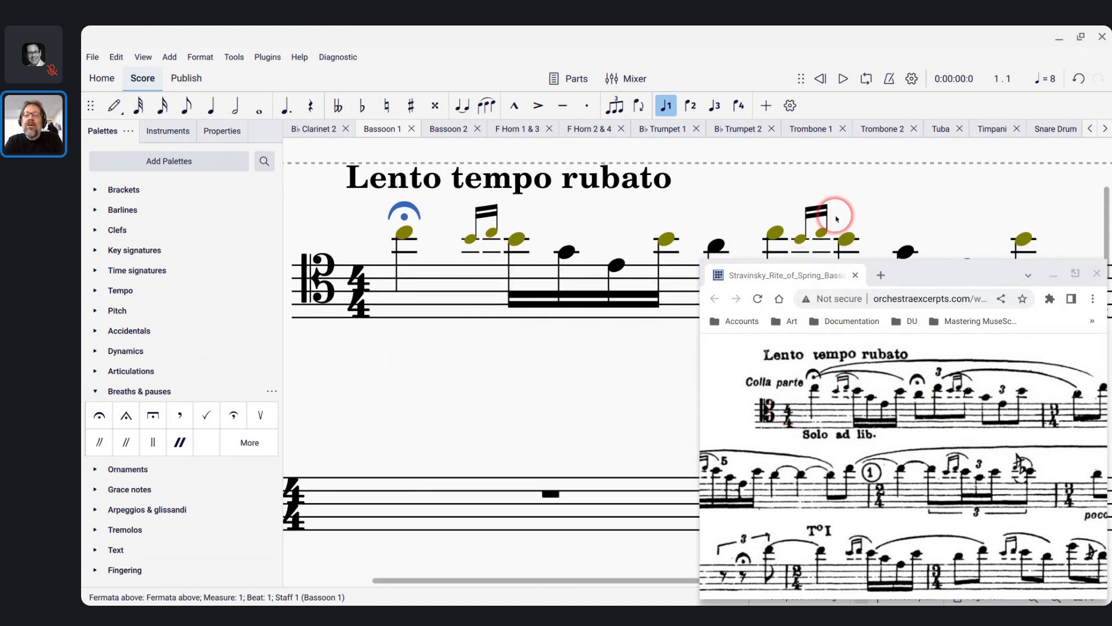
click(712, 233)
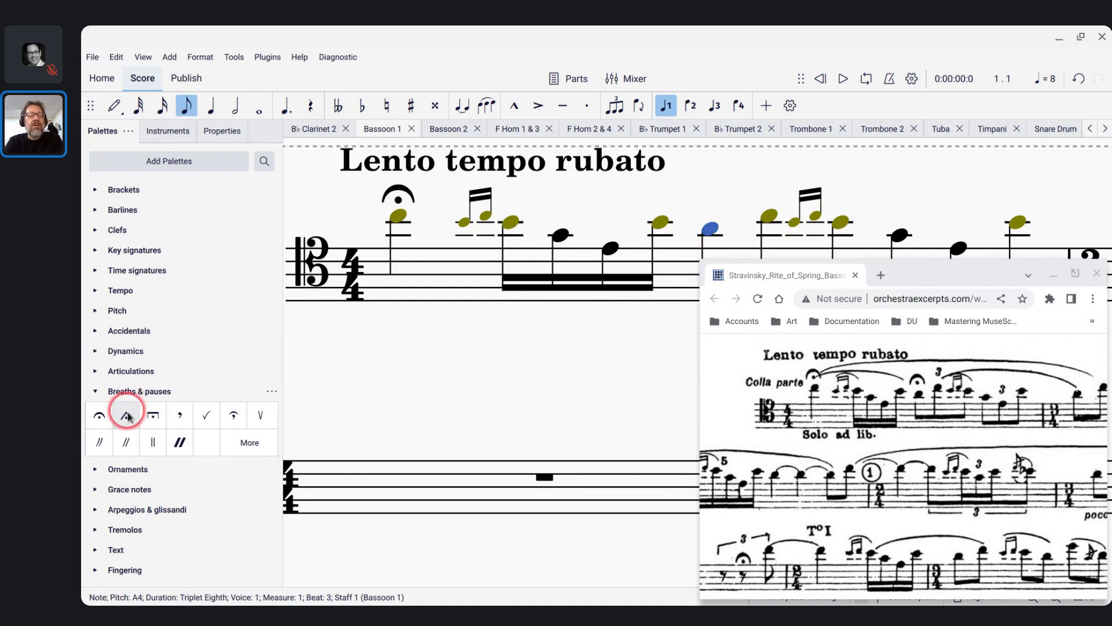
click(100, 416)
Examine the slurs and other markings in the reference excerpt and compare its opening with the notated Bassoon 1 measures
scroll(668, 360, right, 3)
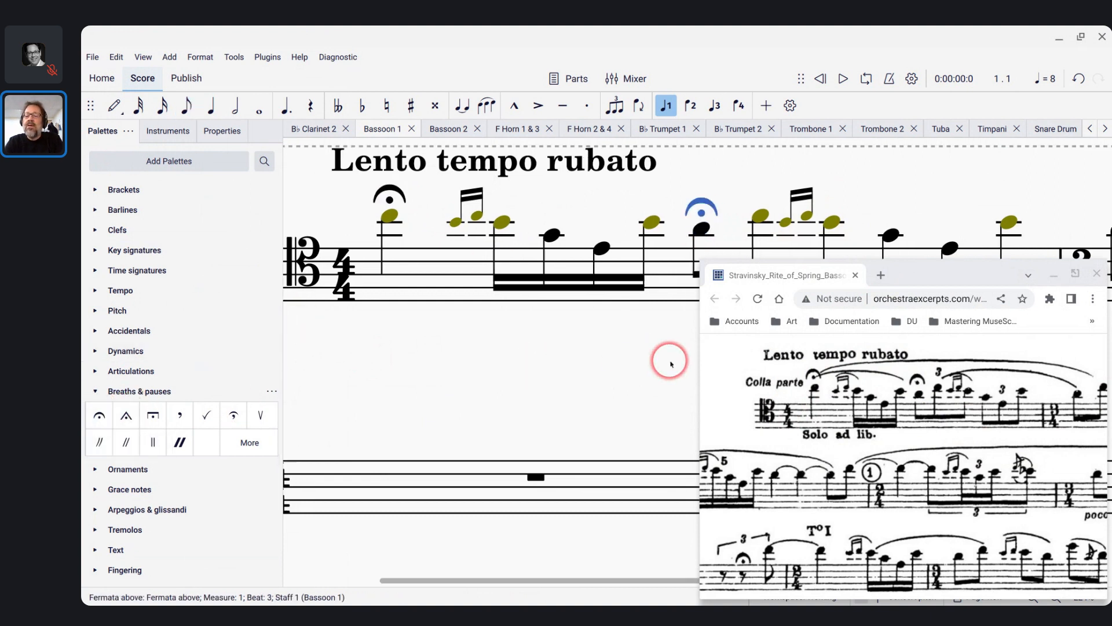
scroll(824, 376, right, 3)
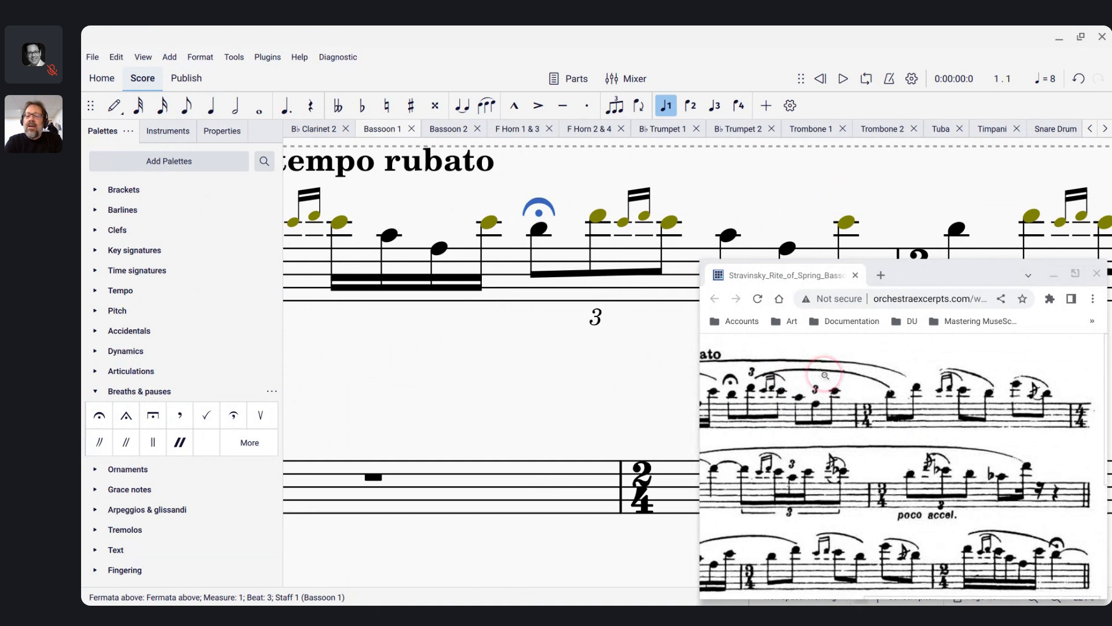
scroll(823, 375, left, 5)
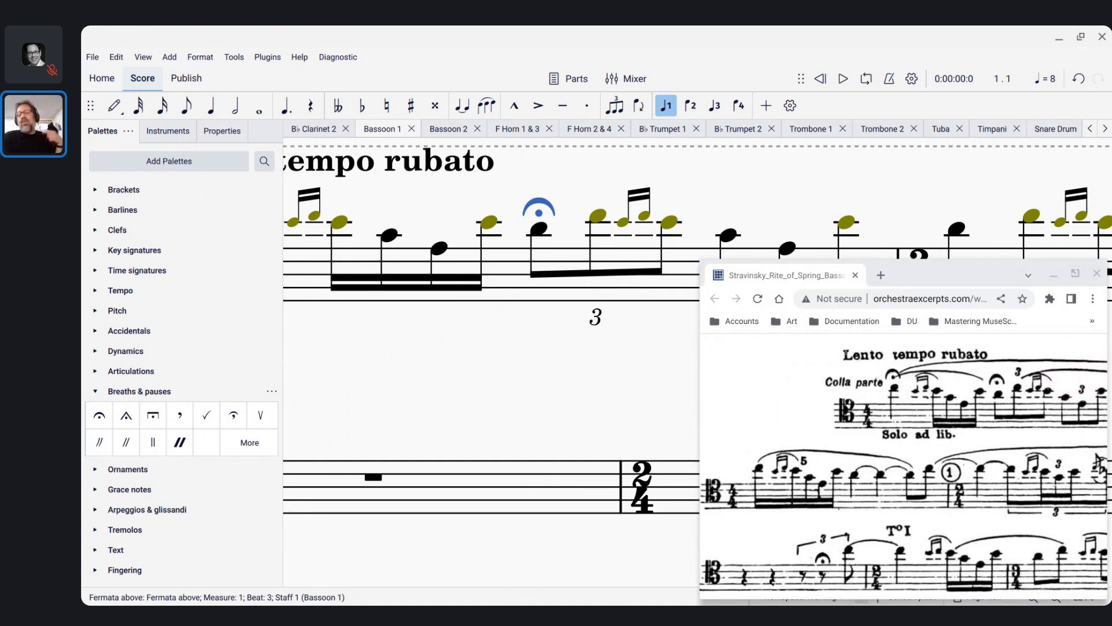
scroll(596, 398, left, 2)
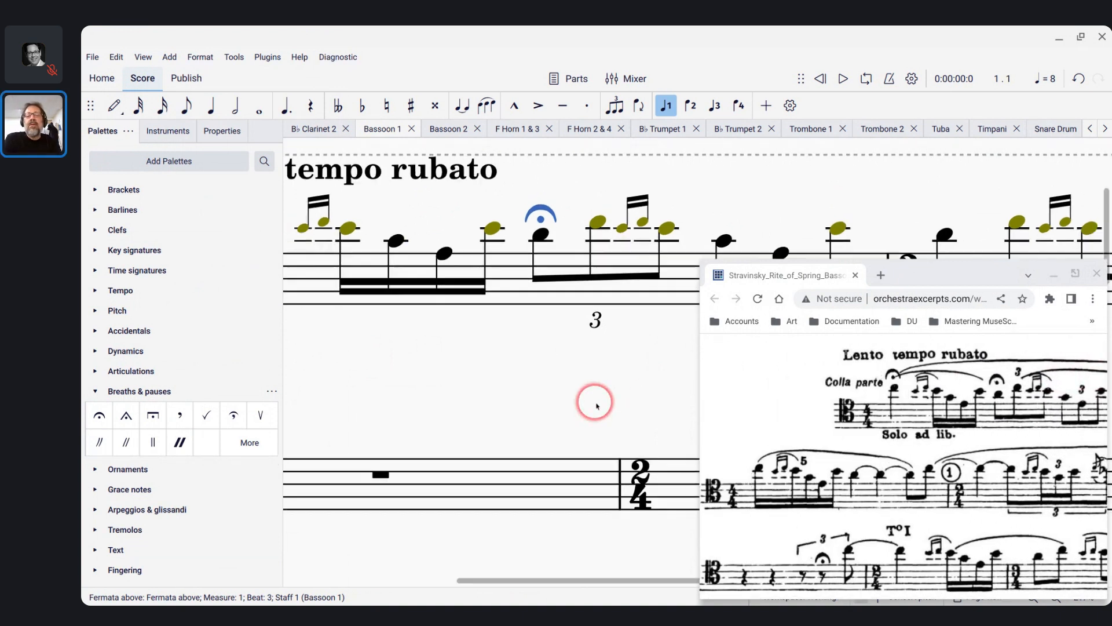
scroll(596, 398, up, 2)
scroll(597, 403, down, 2)
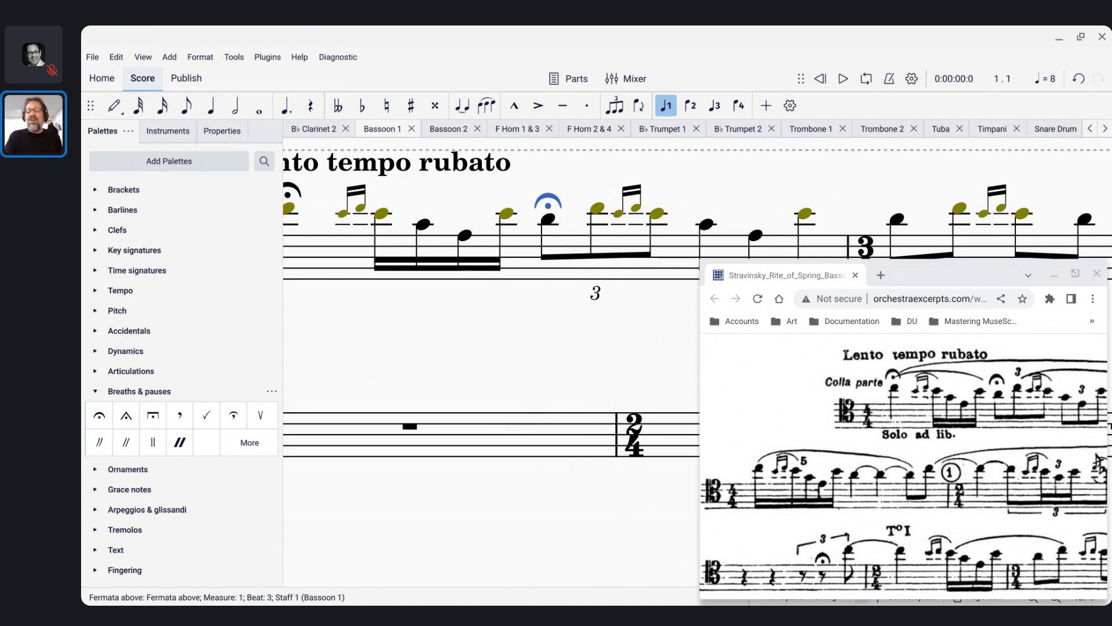
scroll(936, 443, down, 5)
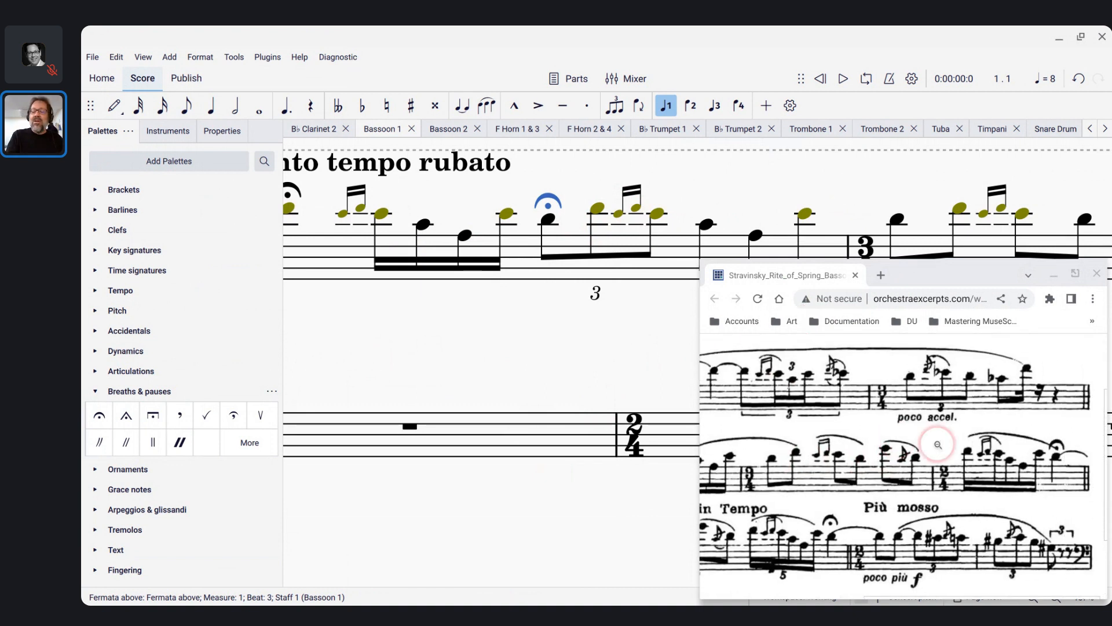
scroll(938, 444, down, 2)
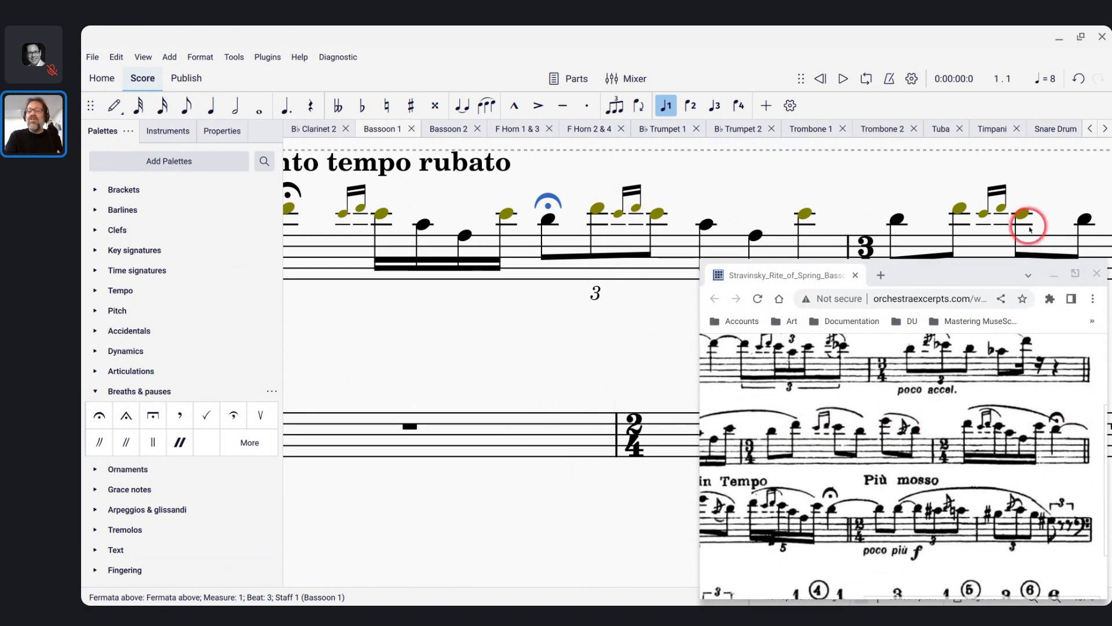
scroll(1030, 229, down, 5)
scroll(1024, 226, up, 7)
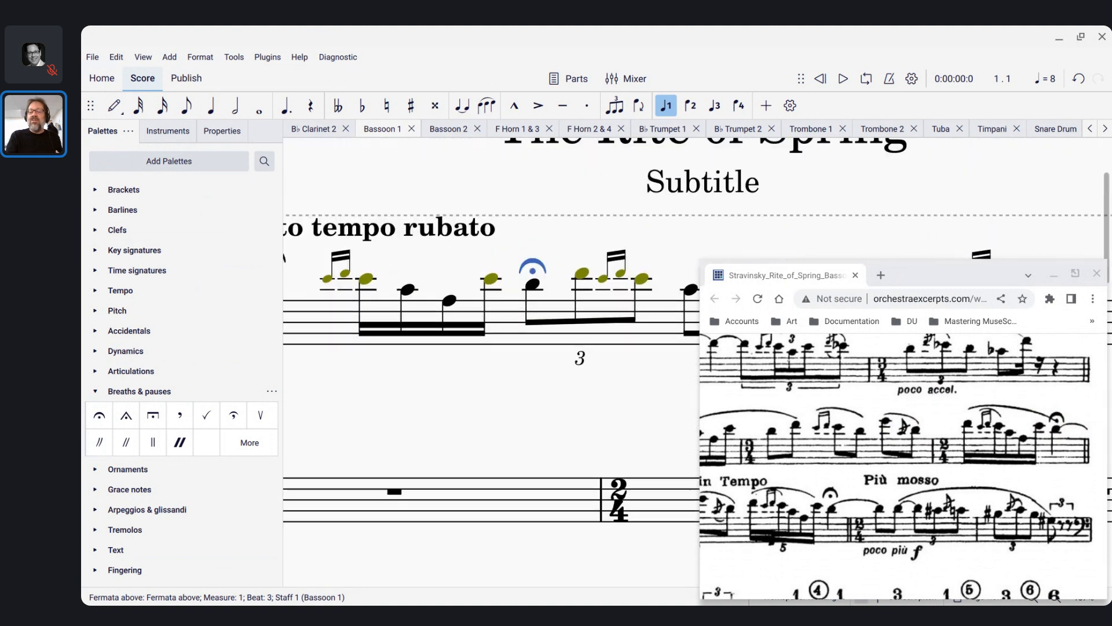
scroll(666, 203, down, 3)
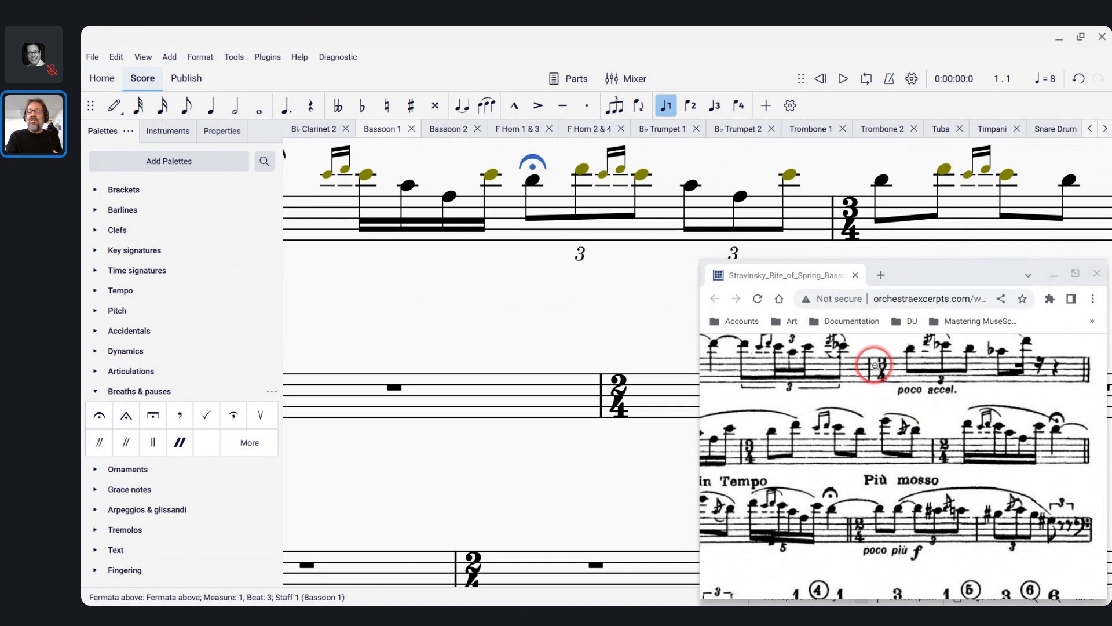
scroll(876, 365, up, 5)
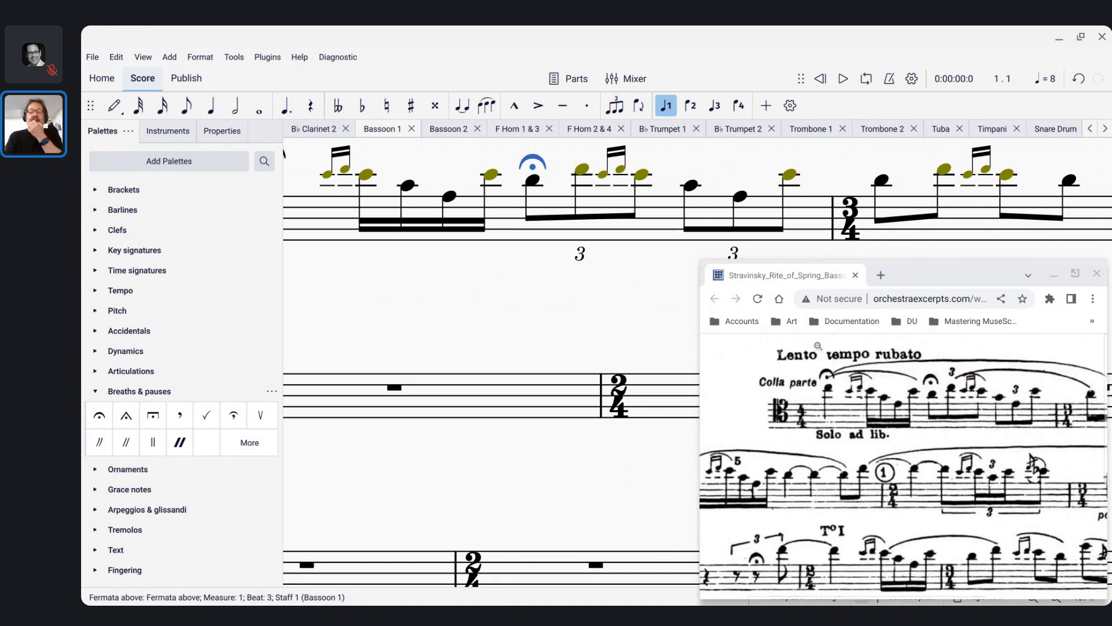
click(861, 424)
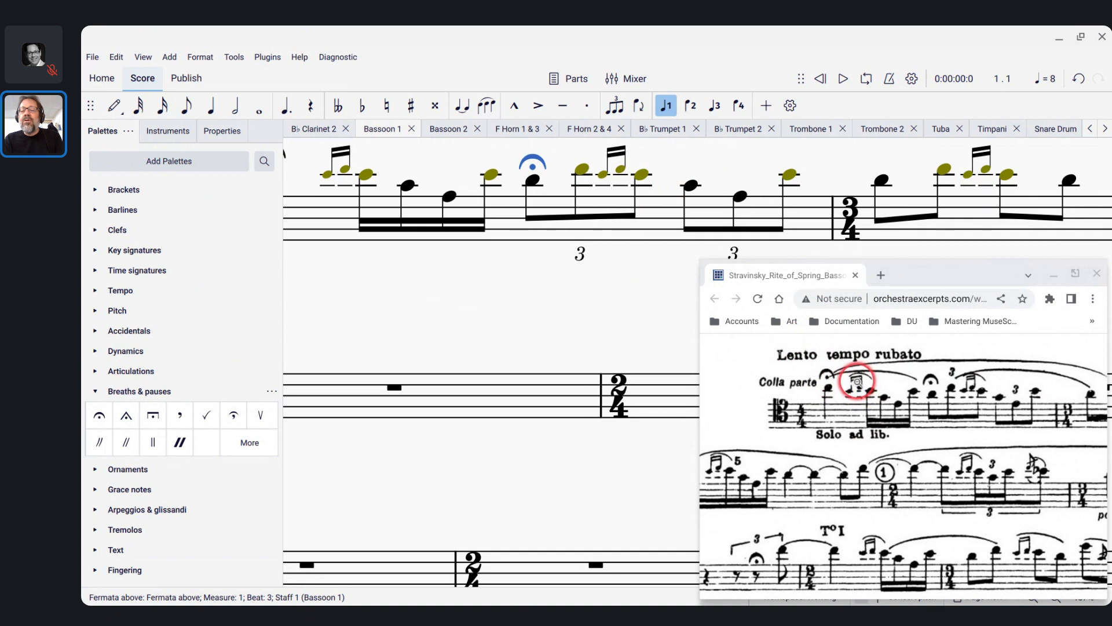
scroll(509, 249, up, 1)
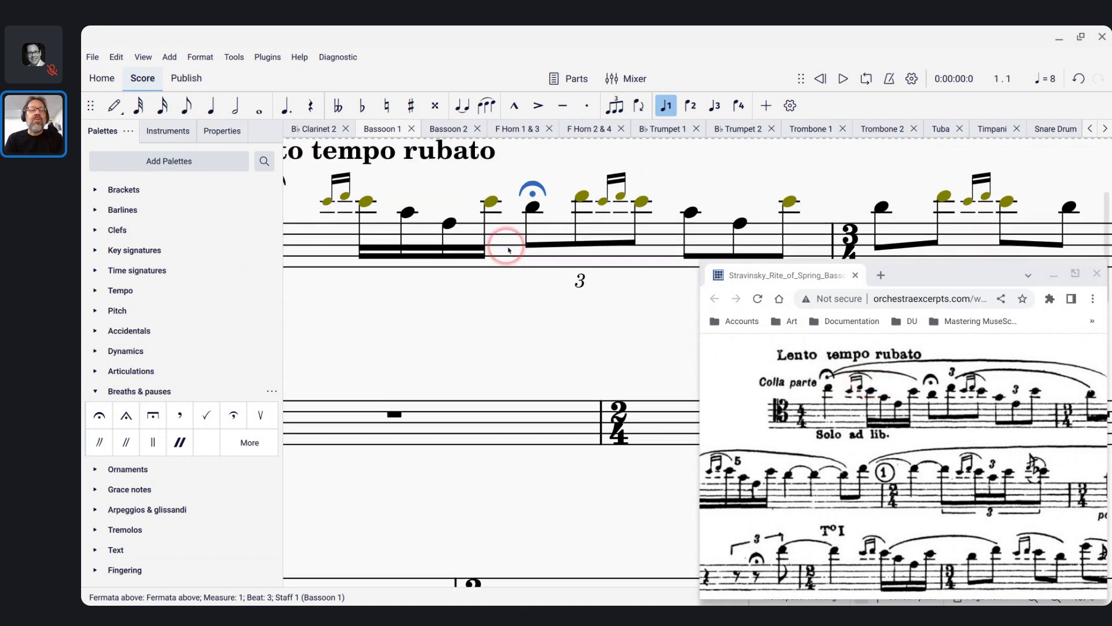
Slur the grace-note pair at beat 2 and the pair inside the beat 3 triplet of measure 1 to their main notes
click(328, 204)
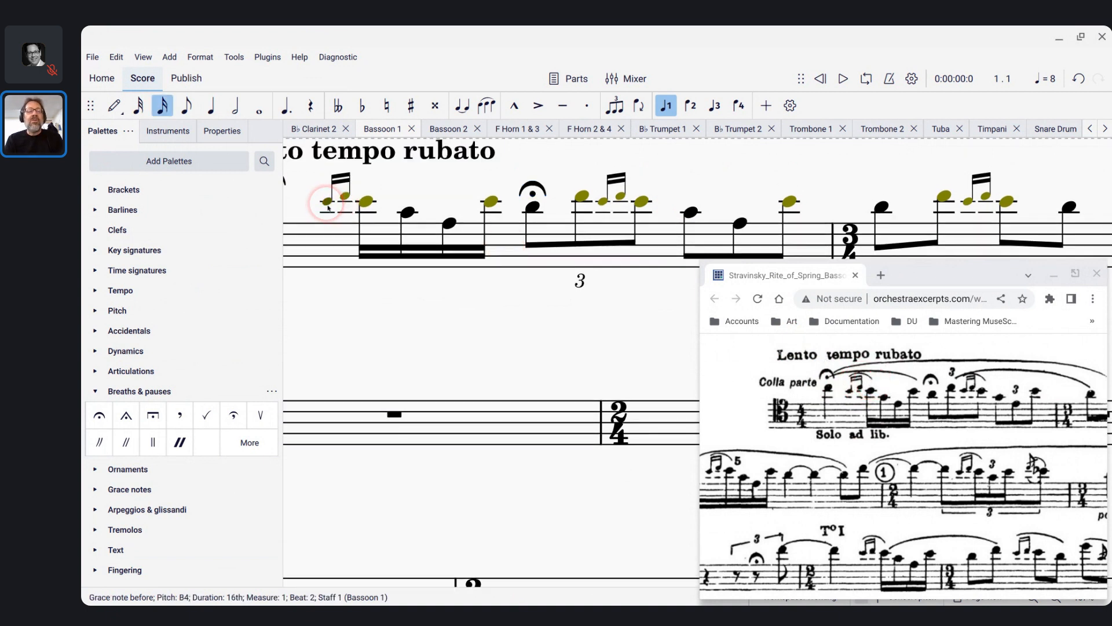
key(s)
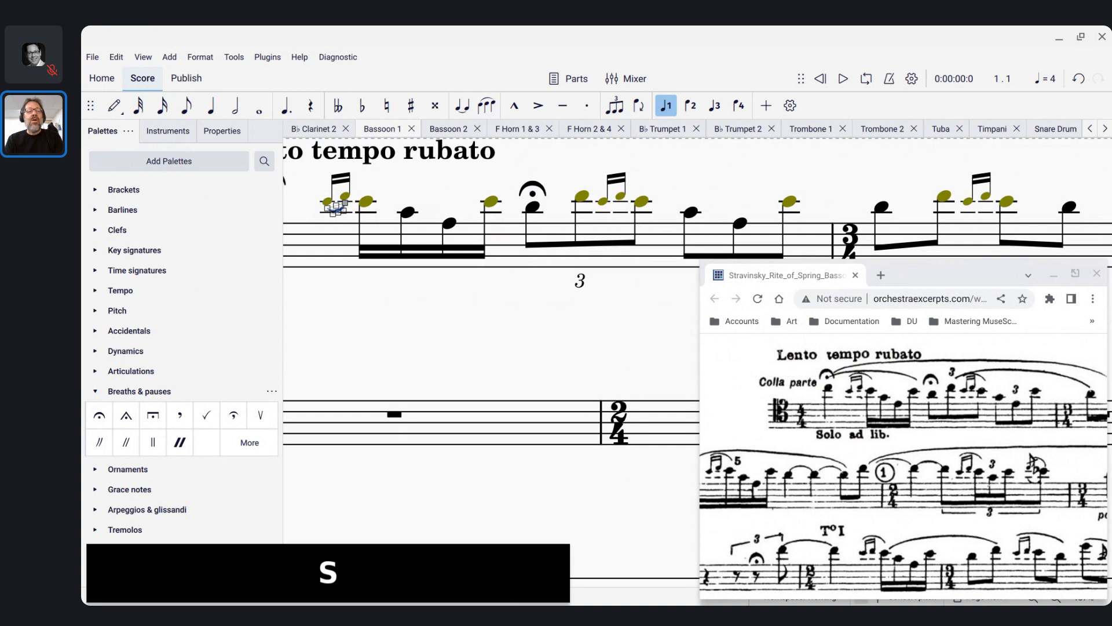
key(shift+Right)
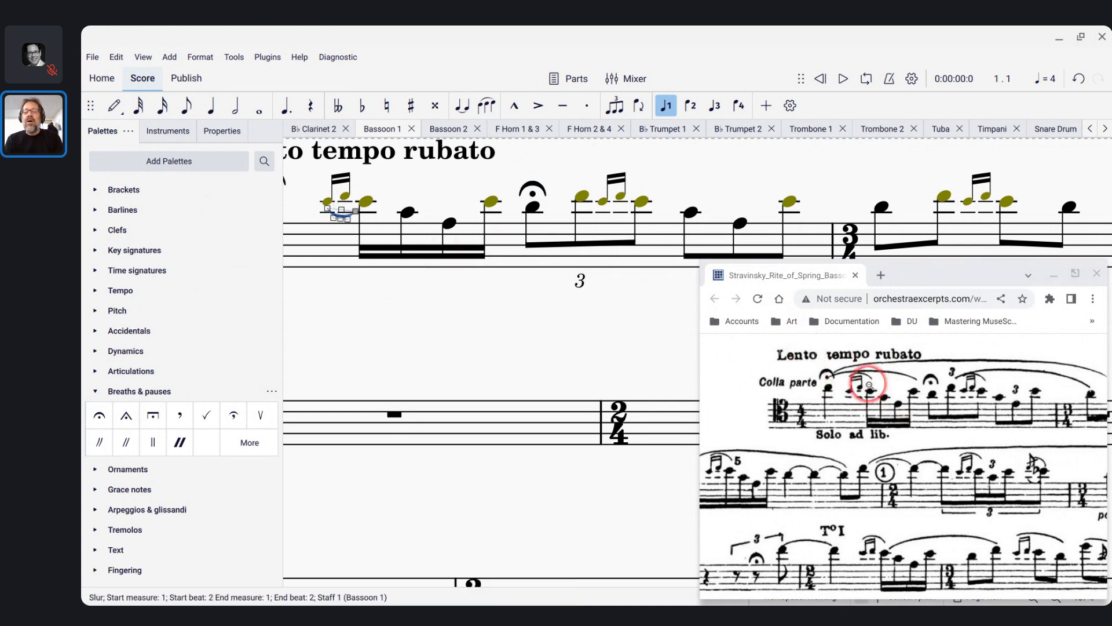
click(604, 206)
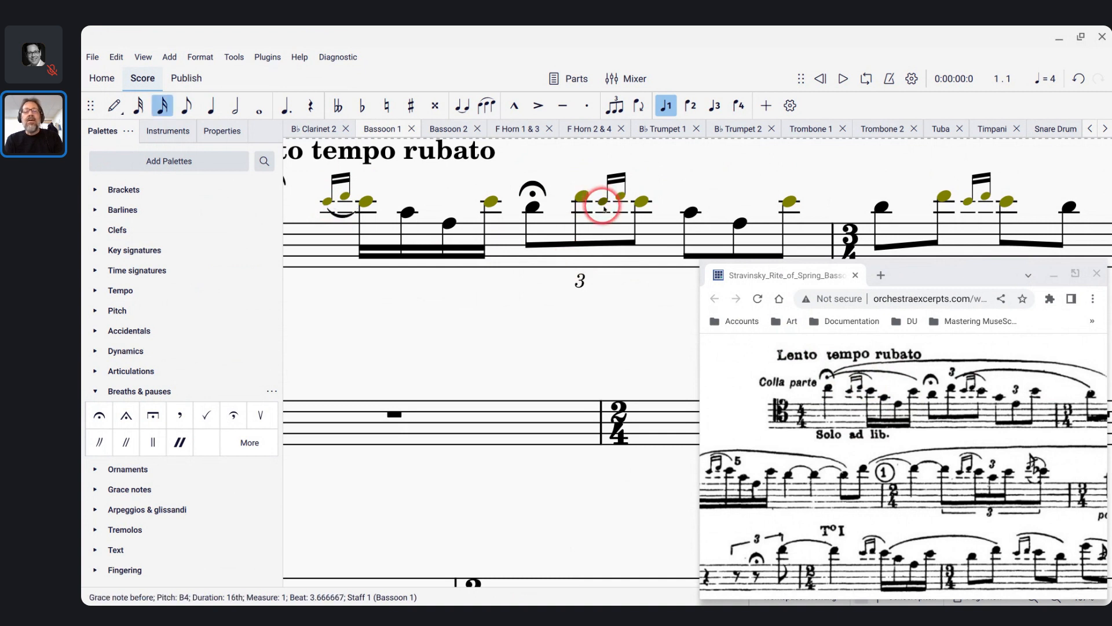
key(s)
key(shift+Right)
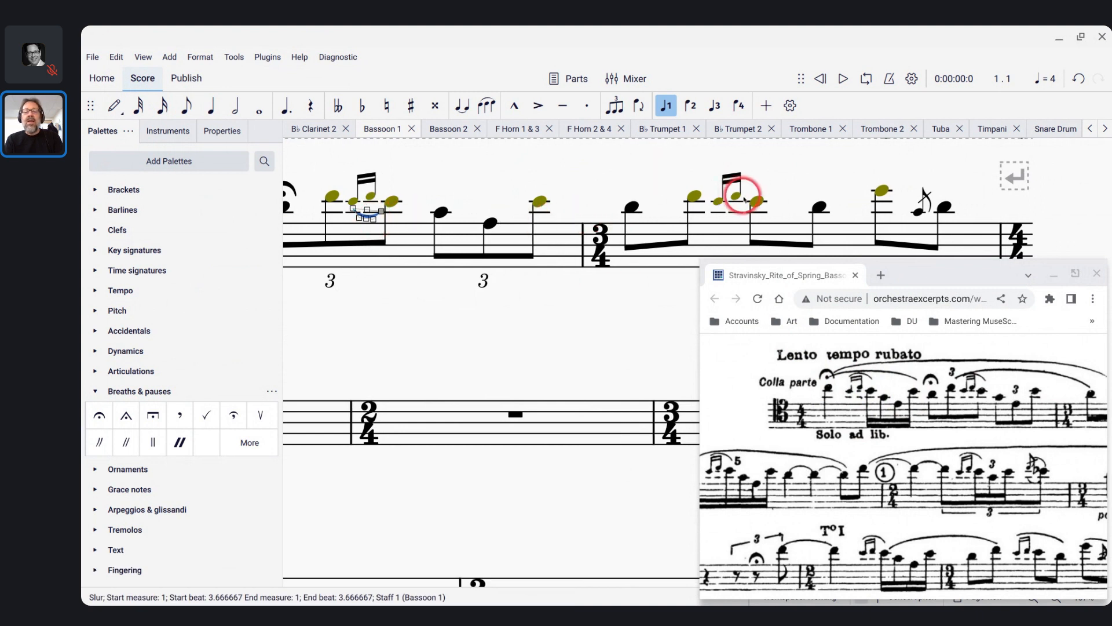
Slur the grace-note pair at beat 2 of measure 2 to its main note
click(722, 203)
key(s)
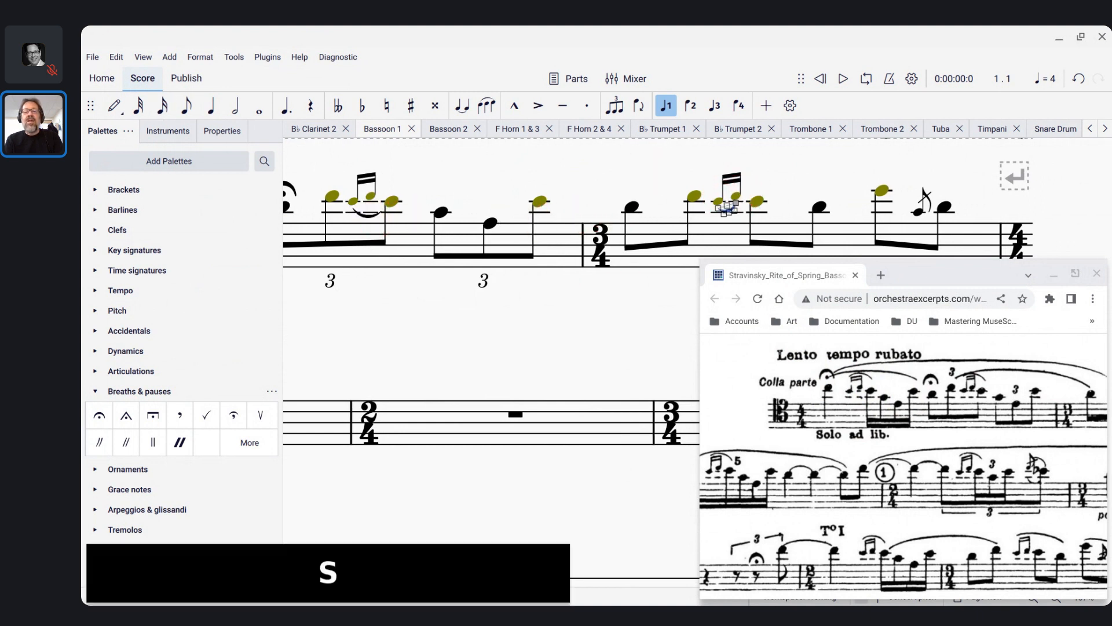
key(shift+Right)
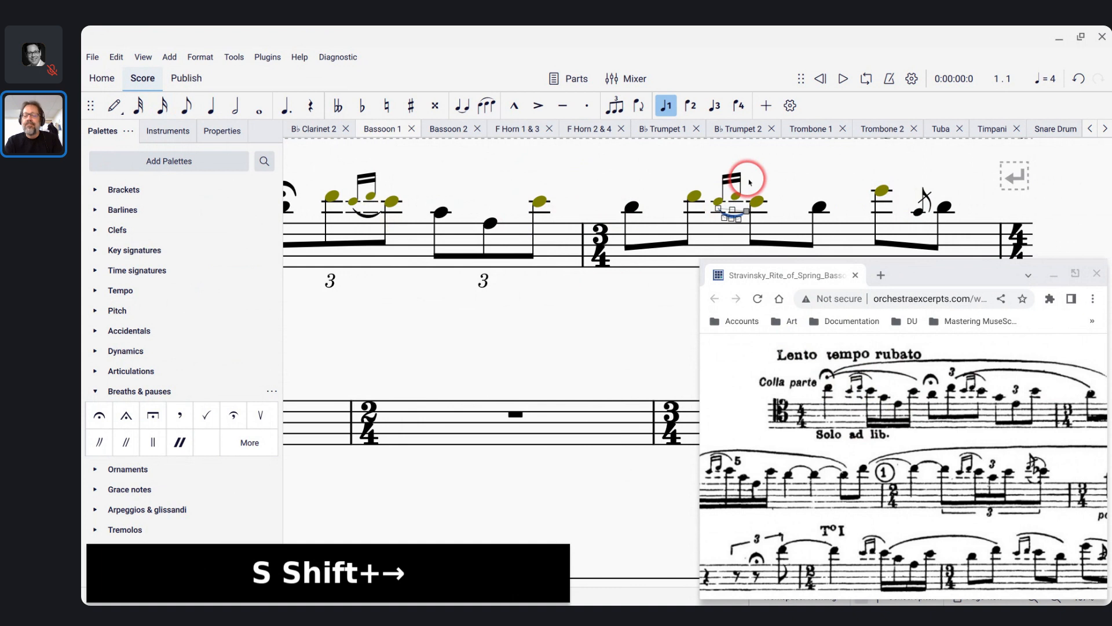
Review the notated slurs alongside the reference excerpt and check the live chat window
scroll(869, 389, down, 3)
scroll(871, 390, up, 3)
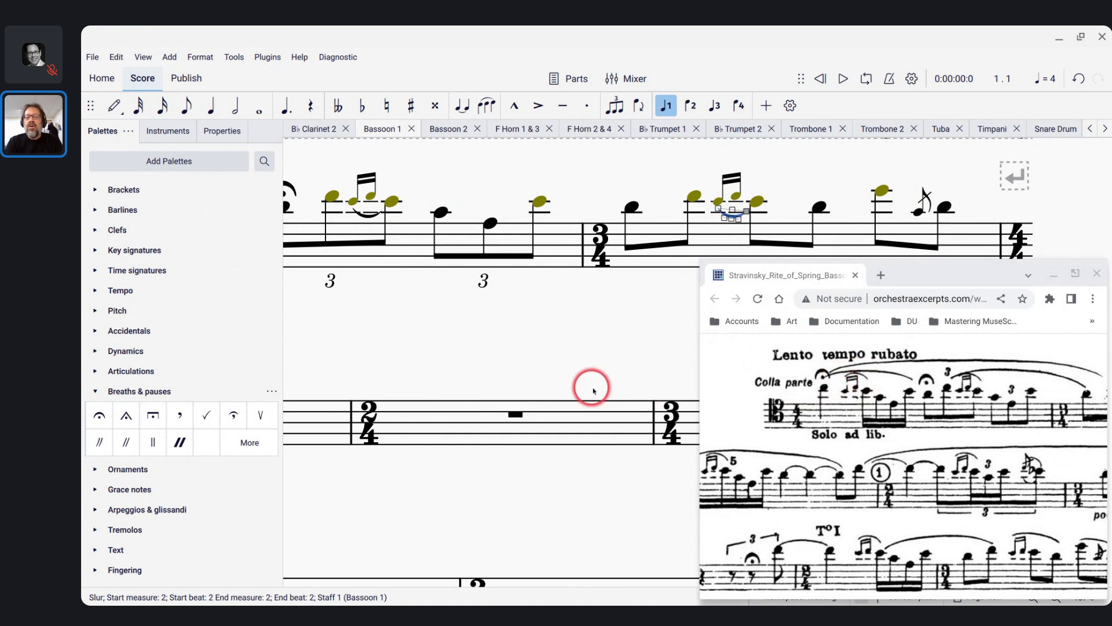
scroll(591, 385, up, 3)
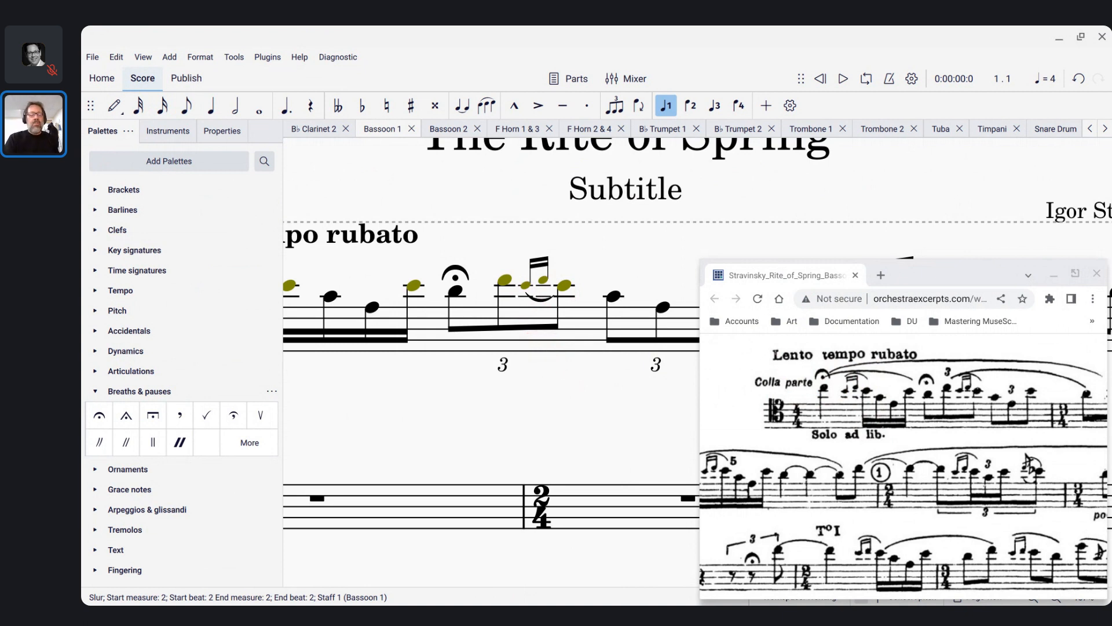
key(alt+Tab)
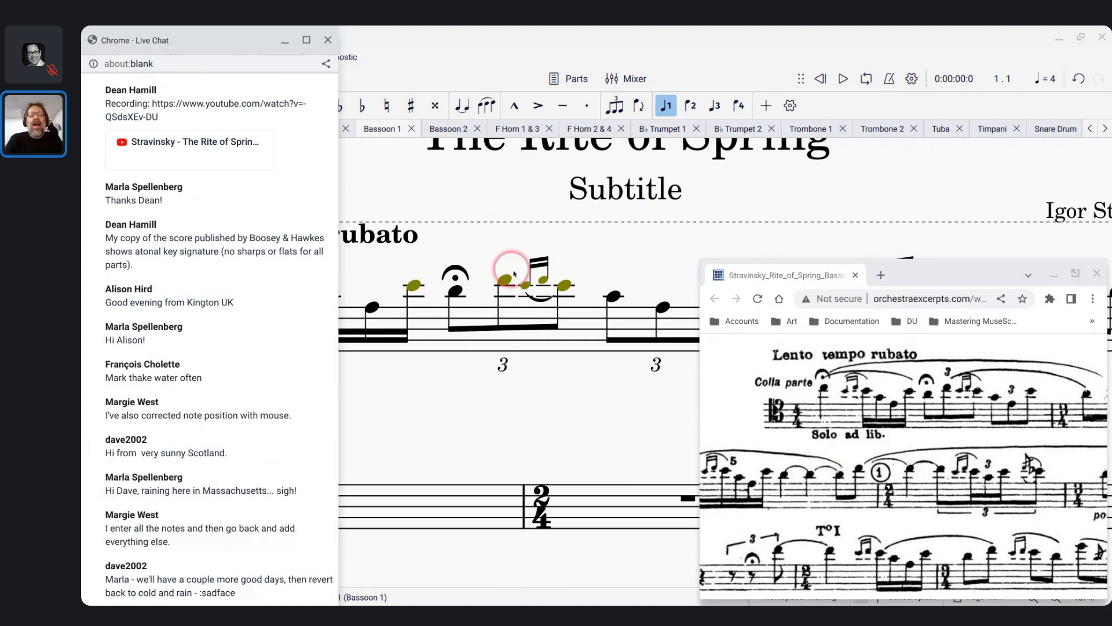
scroll(556, 293, up, 3)
scroll(556, 292, down, 5)
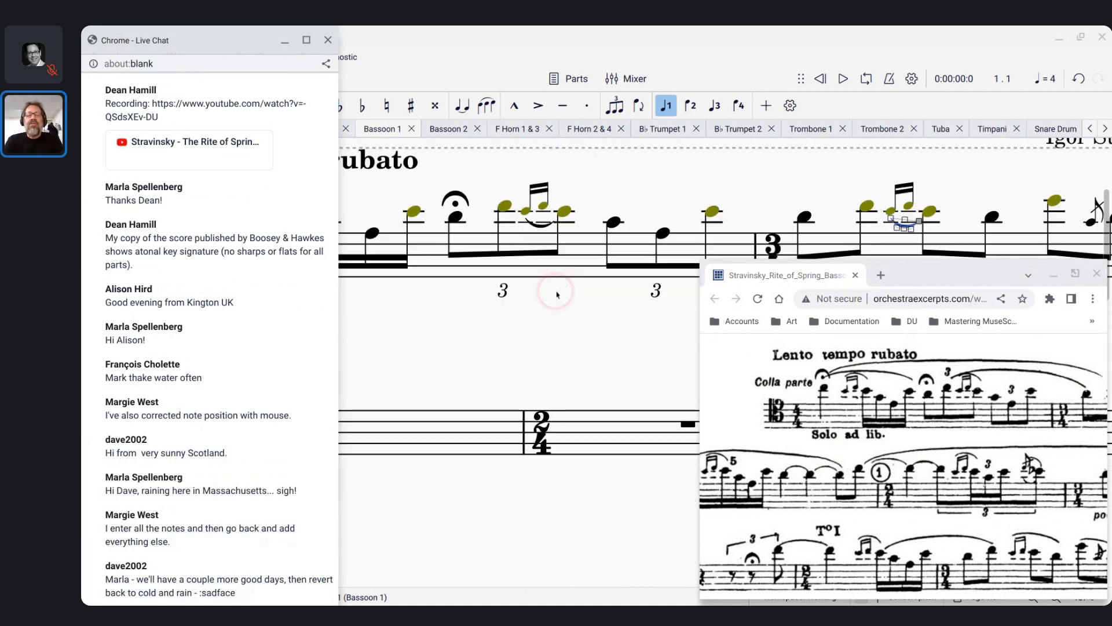
scroll(489, 325, down, 3)
scroll(489, 325, up, 4)
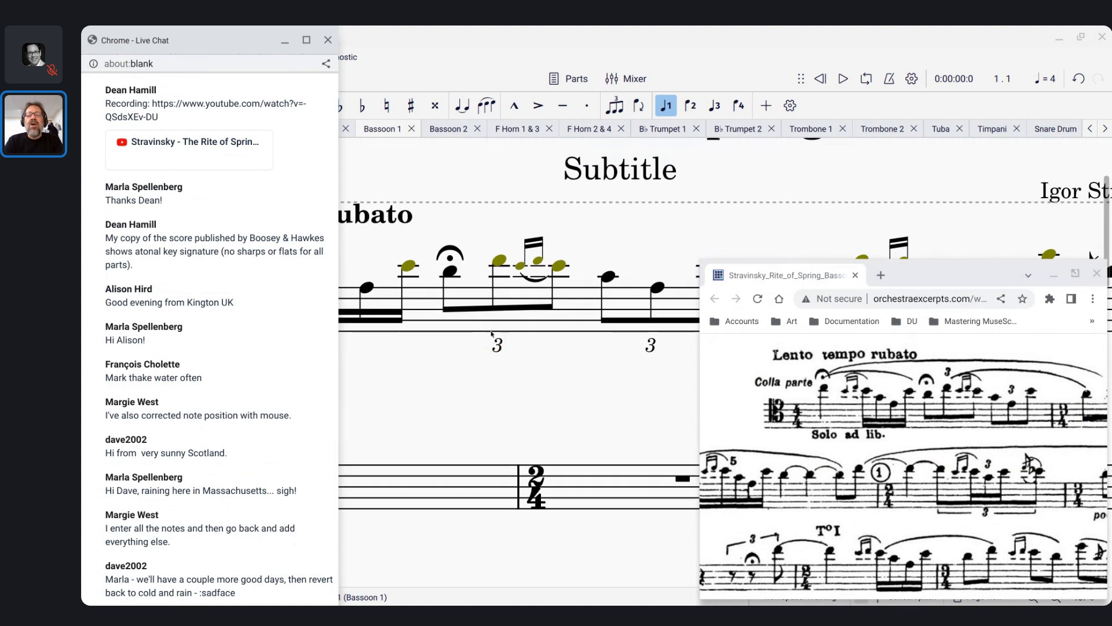
click(670, 364)
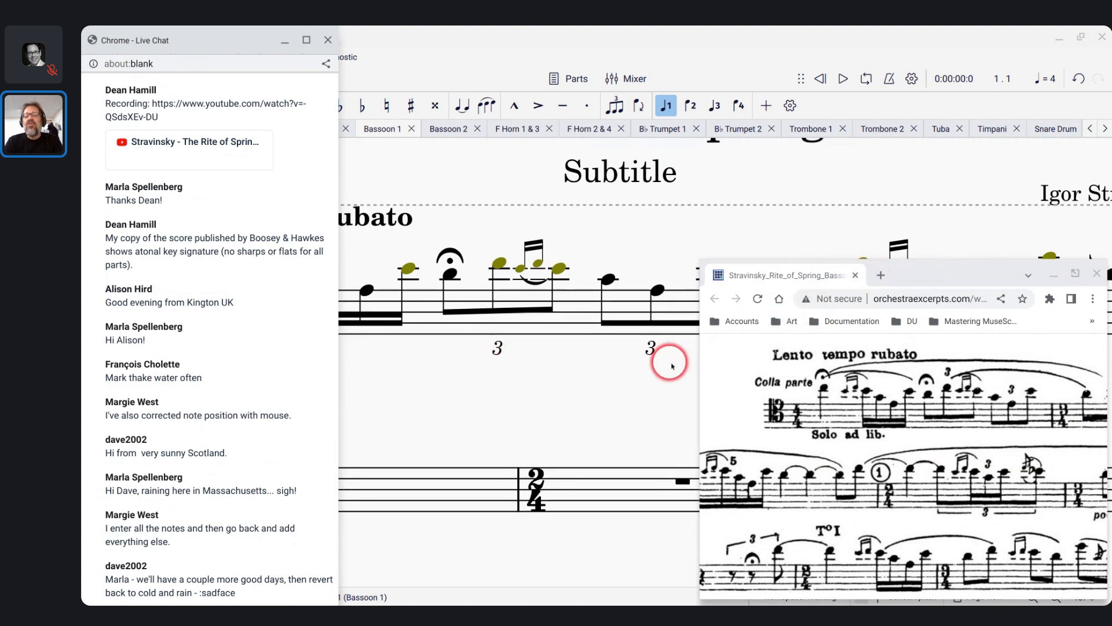
Try flipping the grace-note slur in the beat 3 triplet of measure 1 above the notes, and undo the flip
click(528, 283)
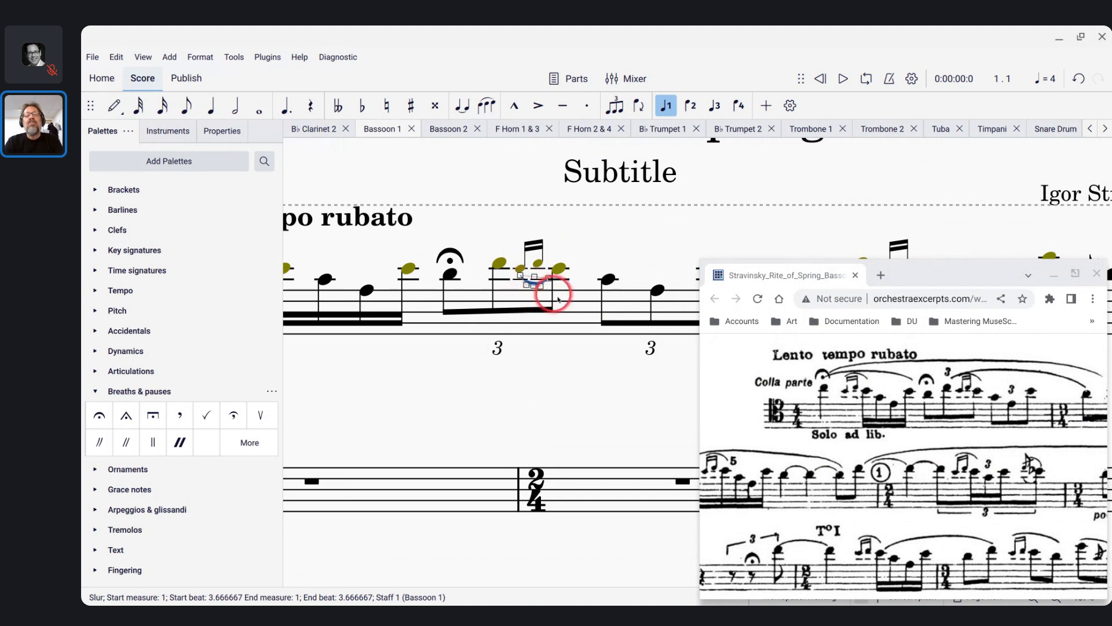
click(548, 317)
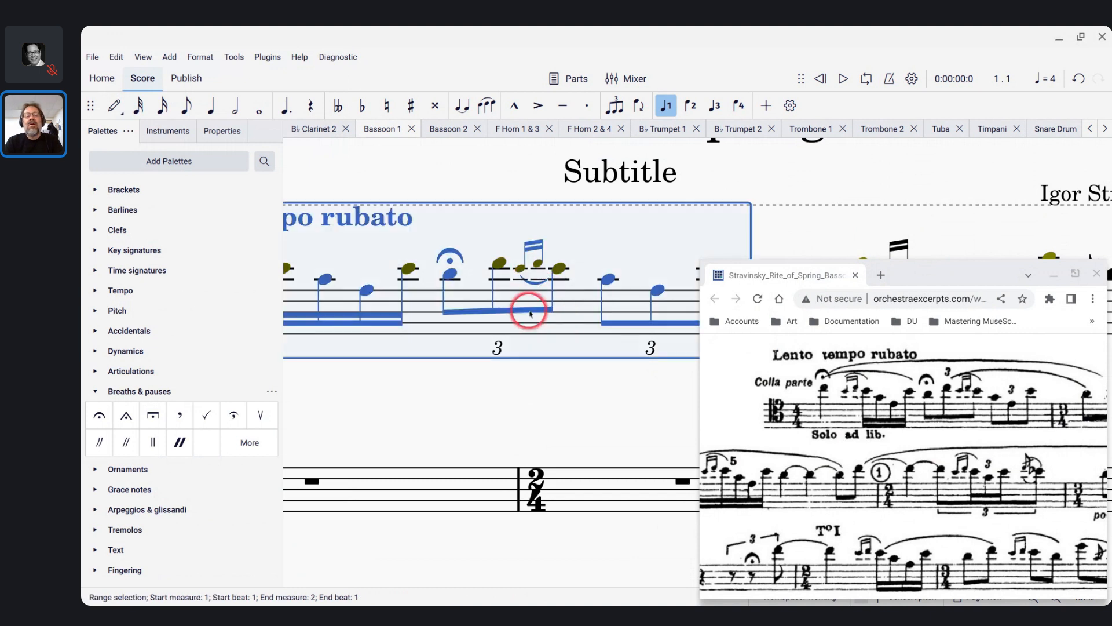
click(536, 284)
key(x)
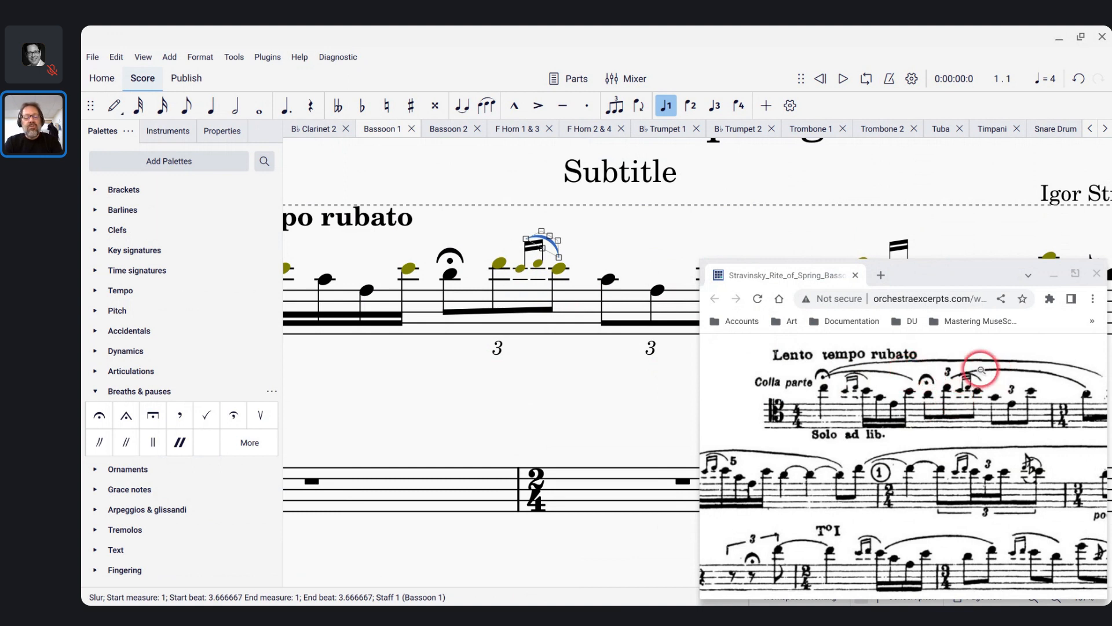
key(ctrl+z)
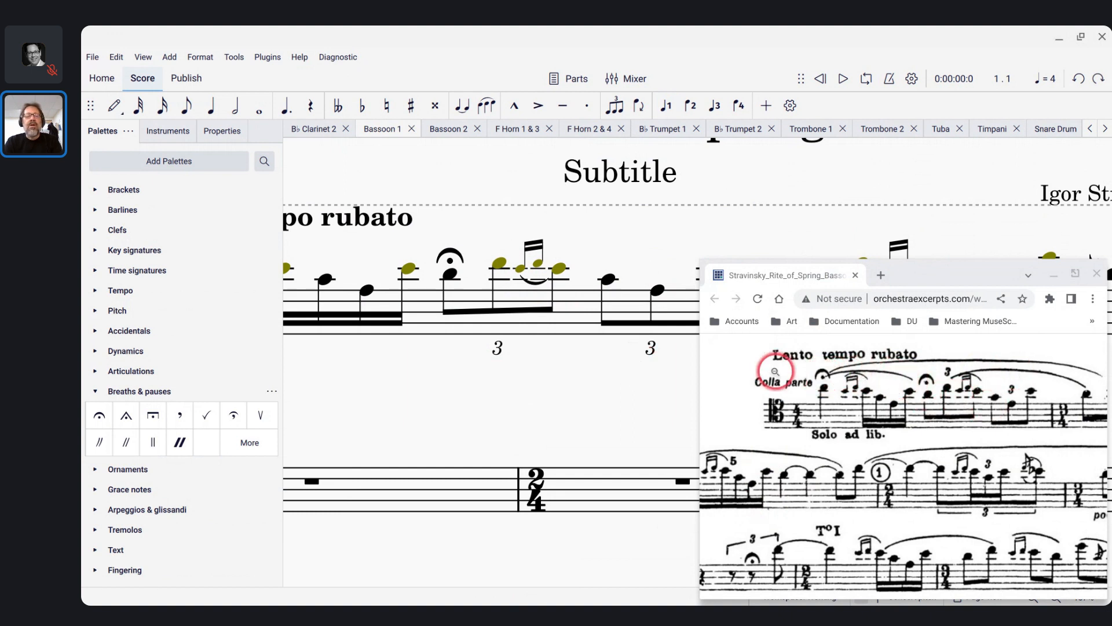
Add a slur from the opening quarter note of measure 1 to the first triplet eighth note on beat 3
scroll(400, 317, left, 5)
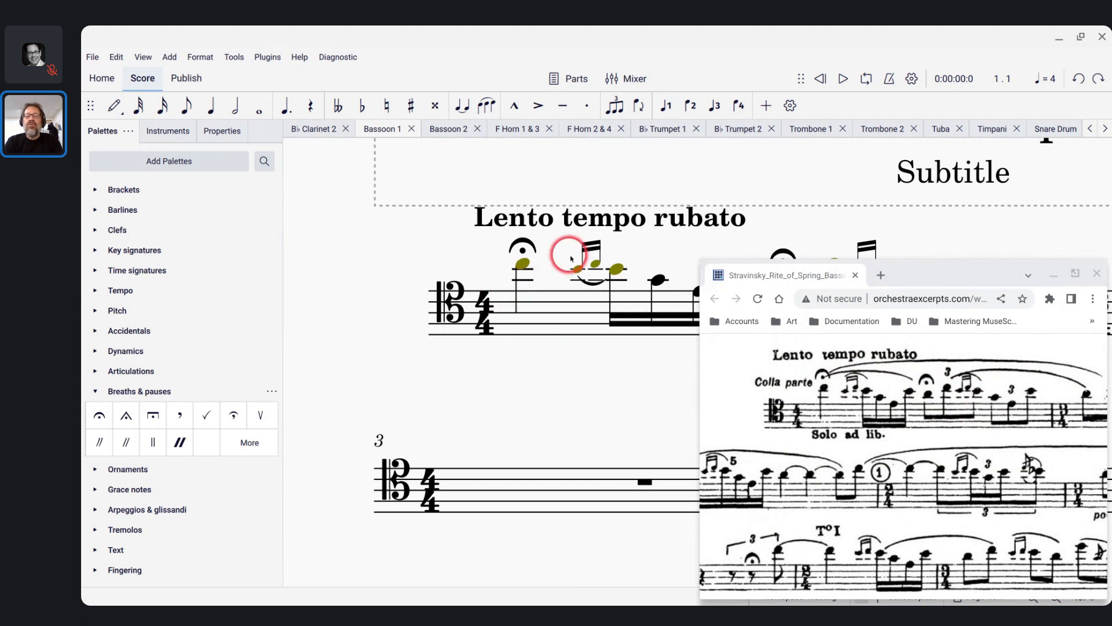
click(523, 263)
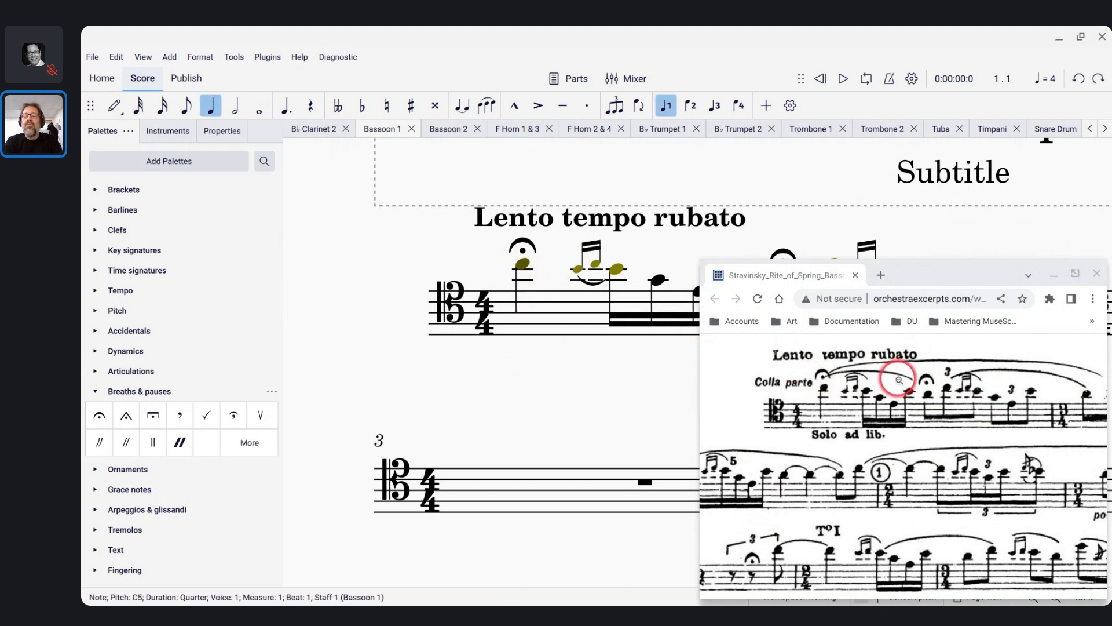
scroll(587, 376, right, 4)
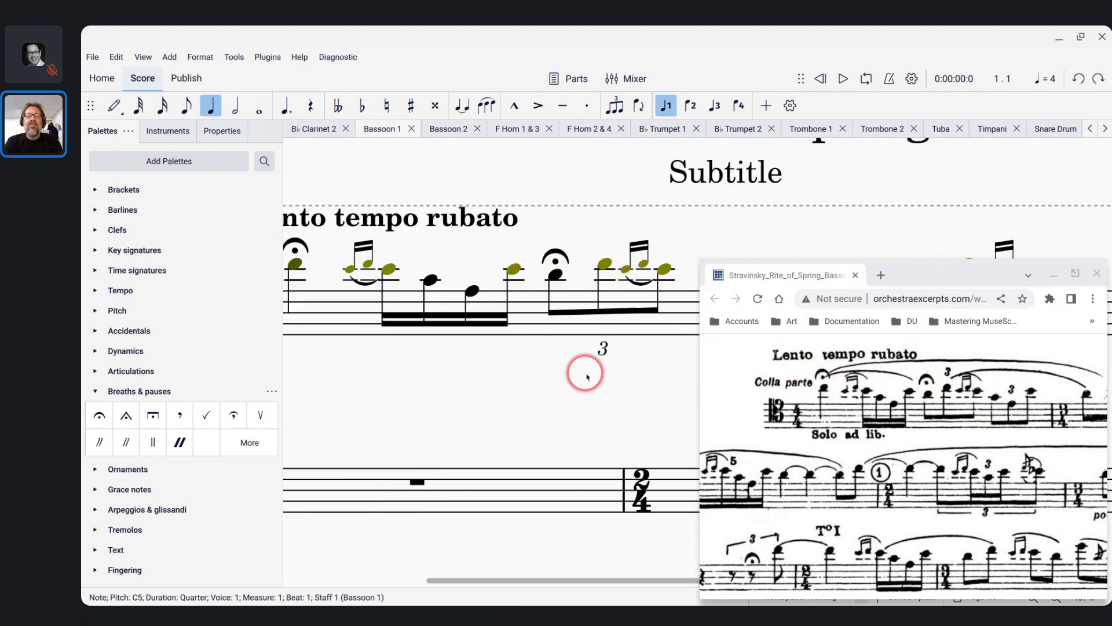
scroll(587, 376, right, 1)
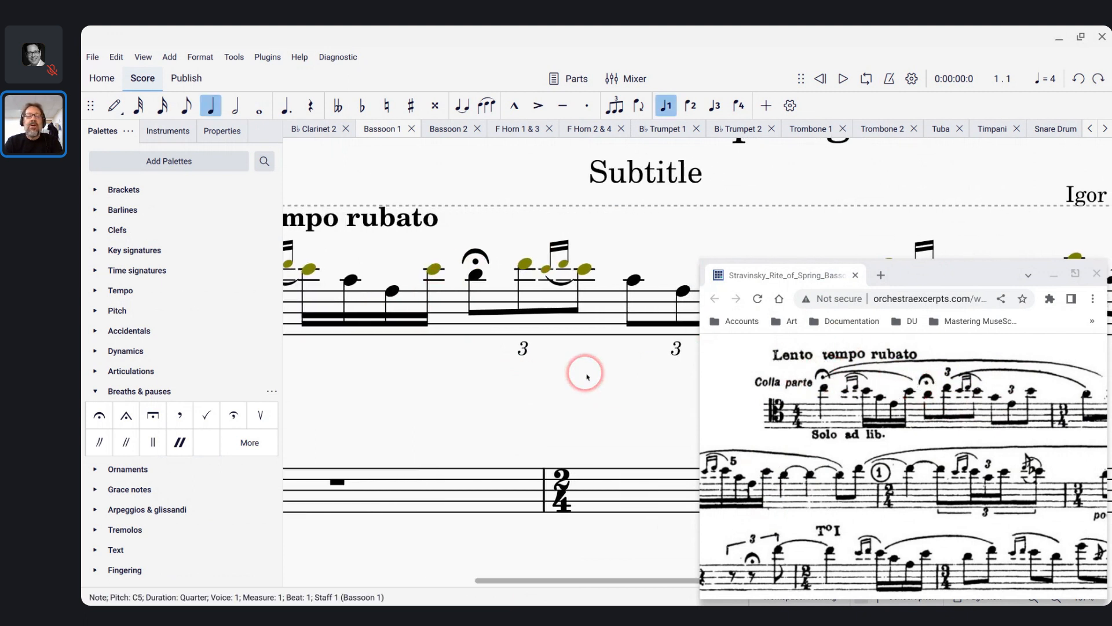
shift+click(476, 277)
key(s)
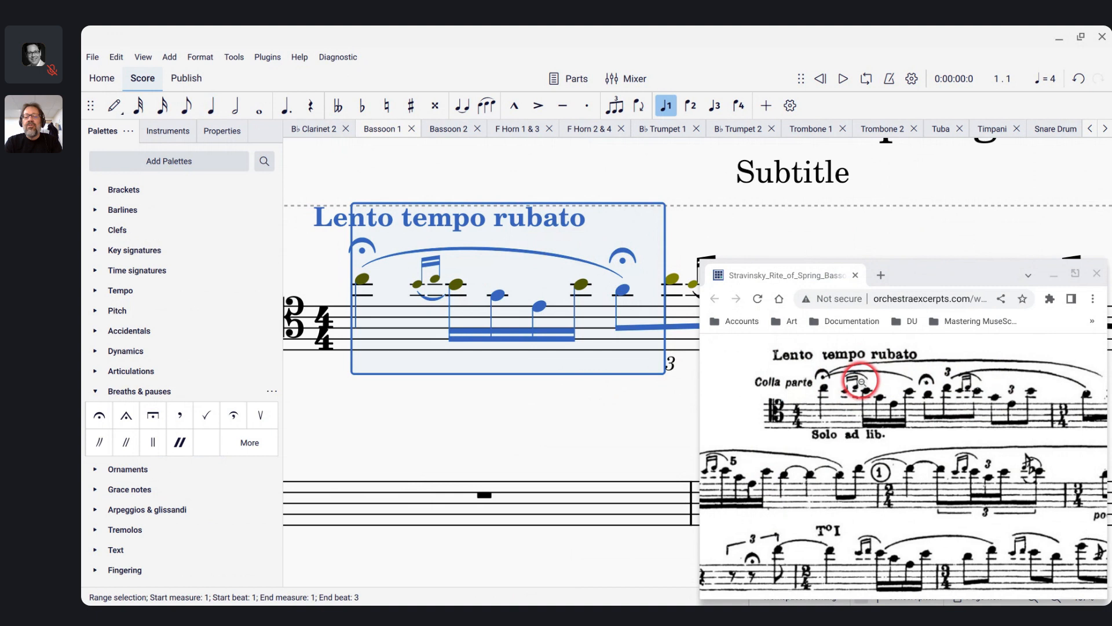
Add a slur from the second triplet eighth note on beat 3 of measure 1 to the first note of measure 2
scroll(880, 385, right, 5)
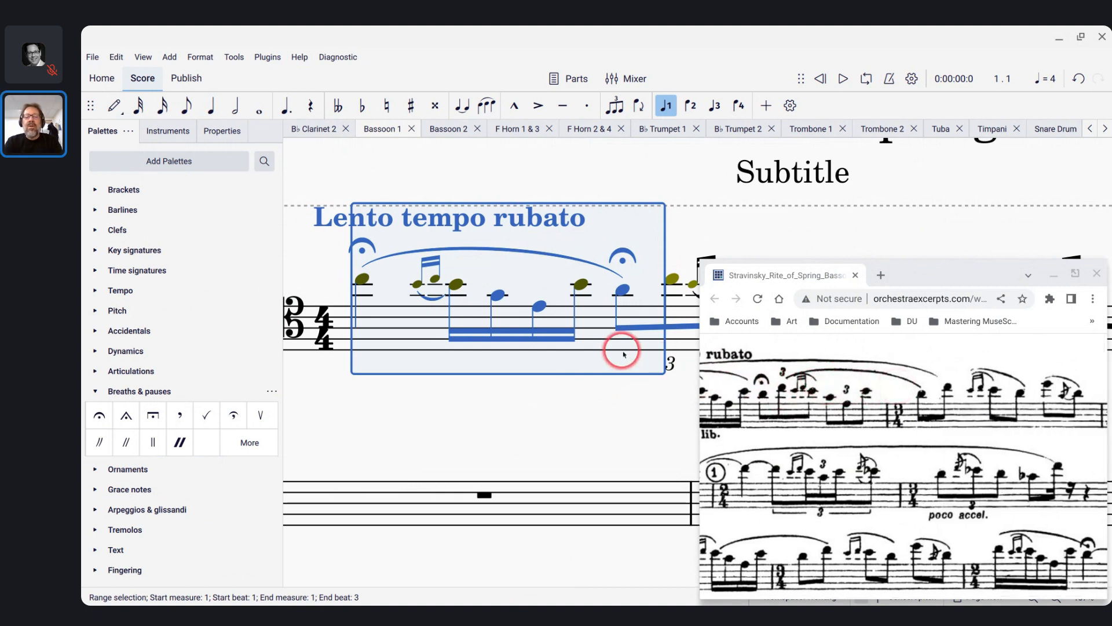
scroll(623, 354, right, 5)
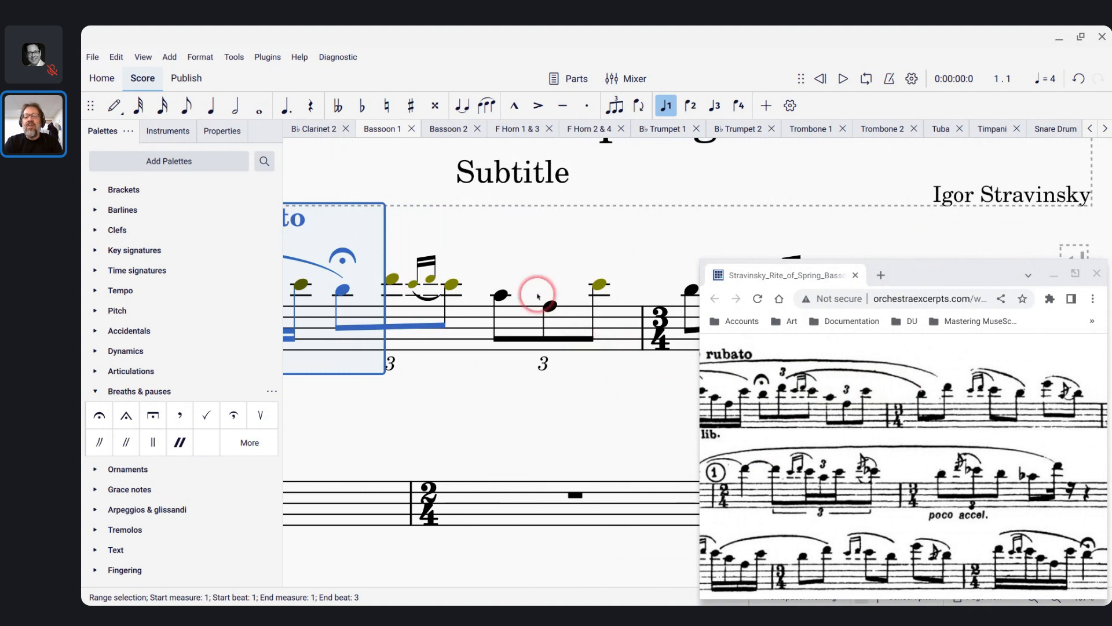
scroll(615, 308, right, 2)
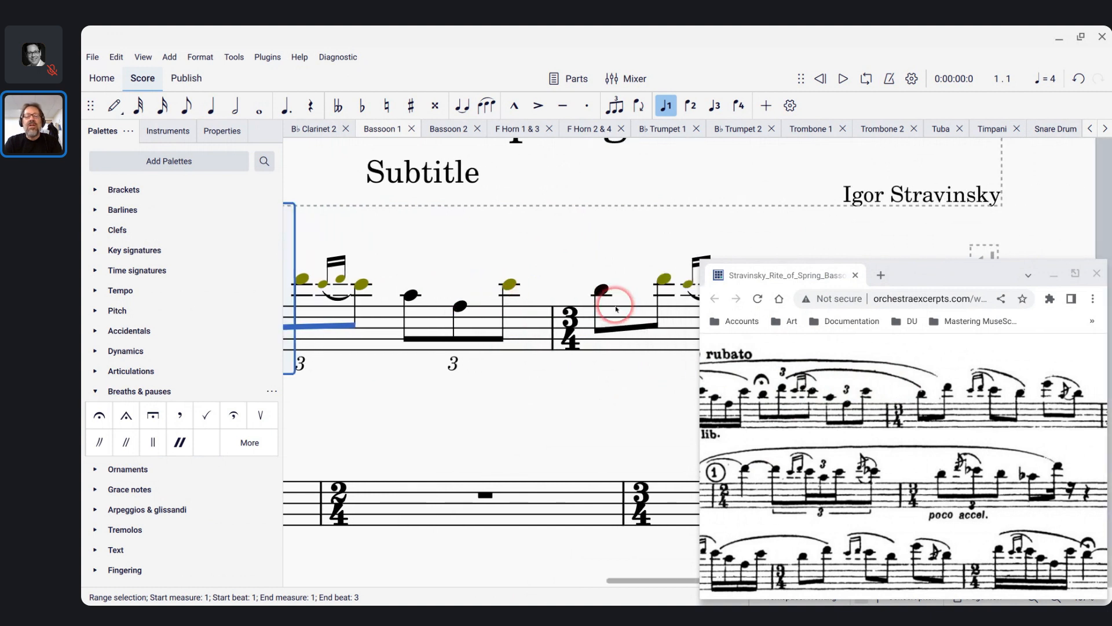
scroll(617, 309, left, 2)
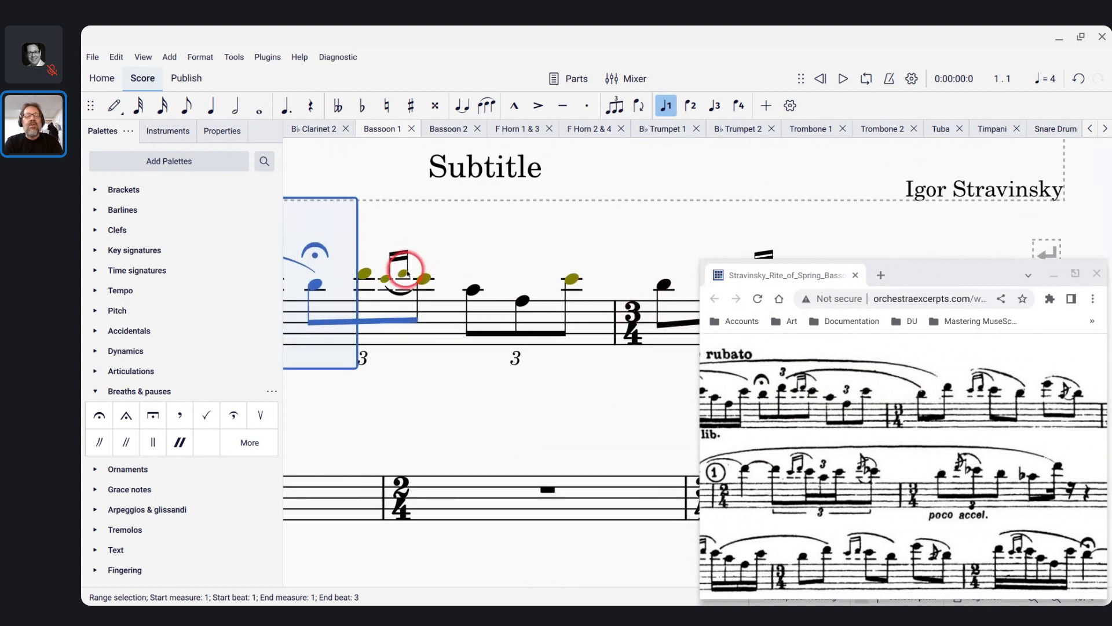
click(365, 275)
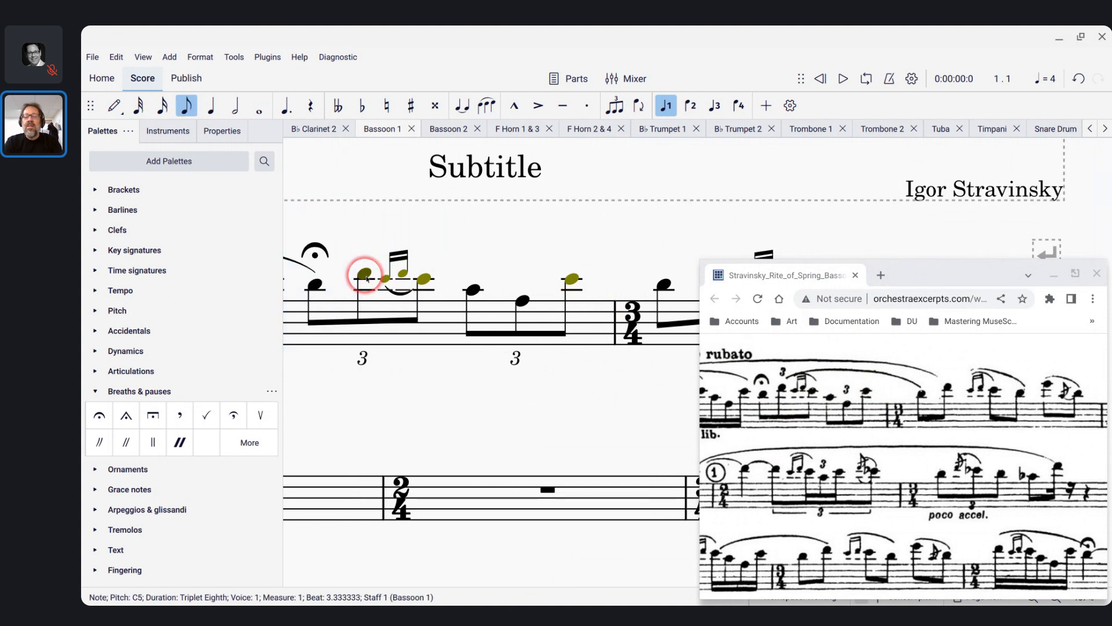
shift+click(664, 285)
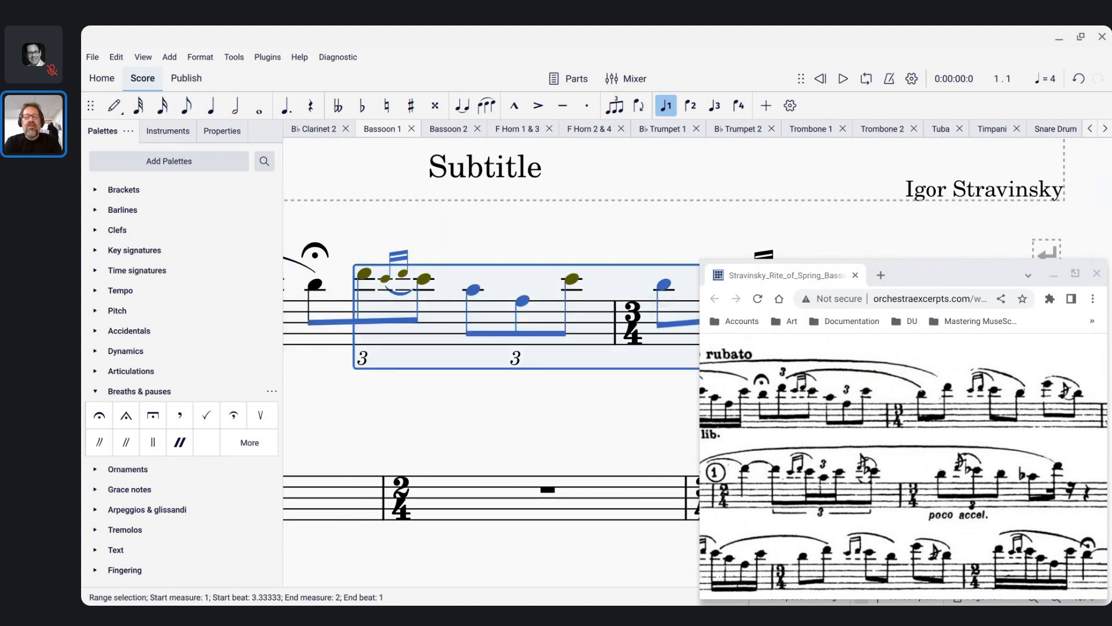
key(s)
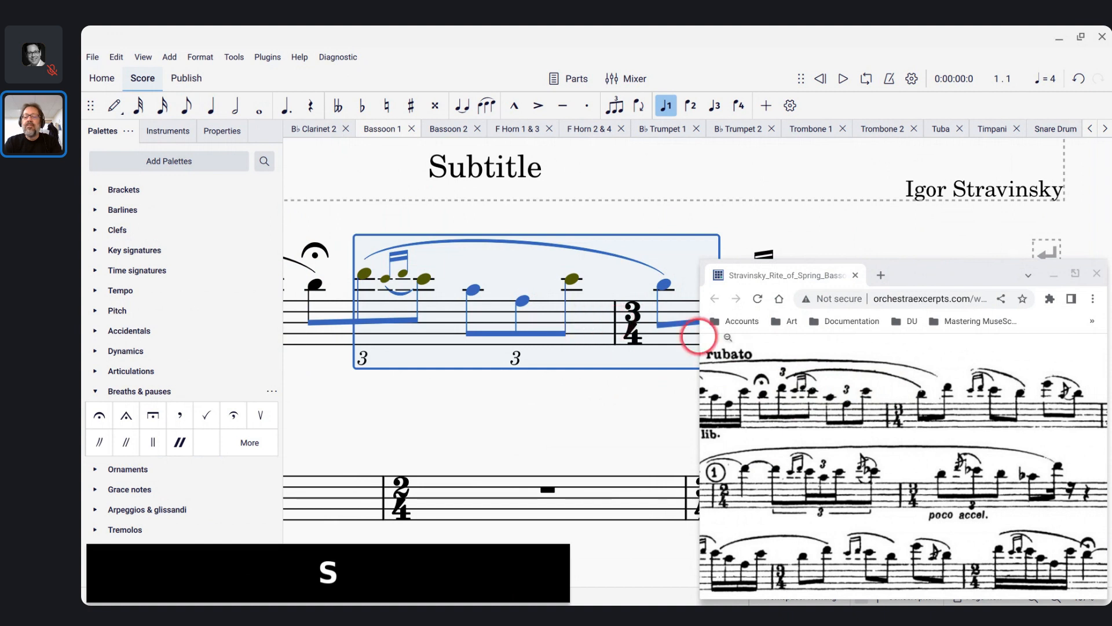
scroll(572, 311, right, 1)
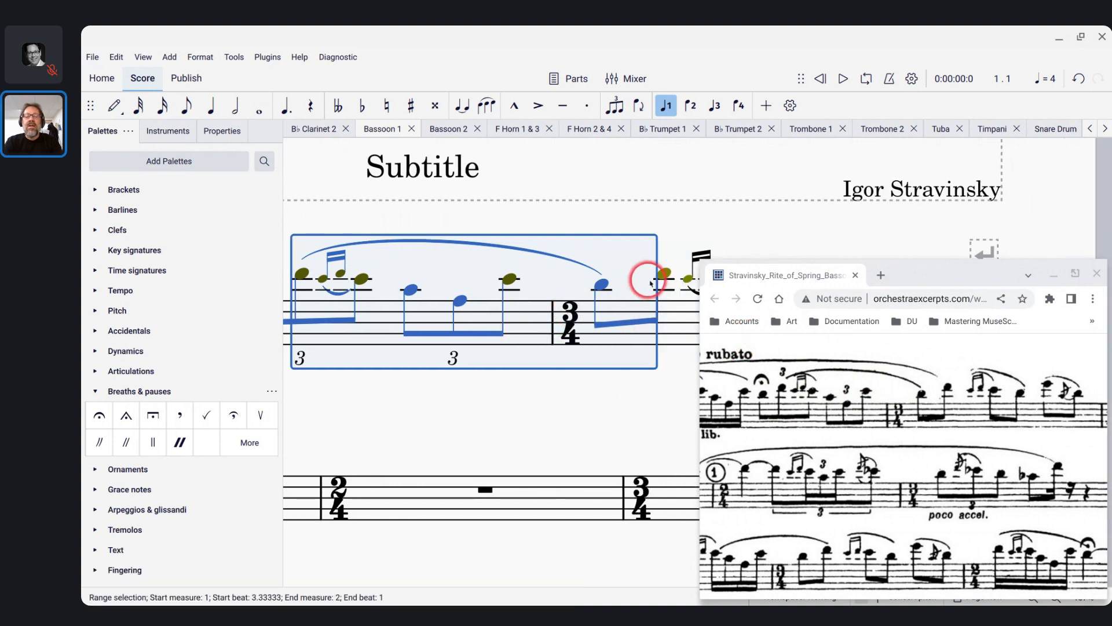
click(666, 278)
scroll(580, 299, left, 7)
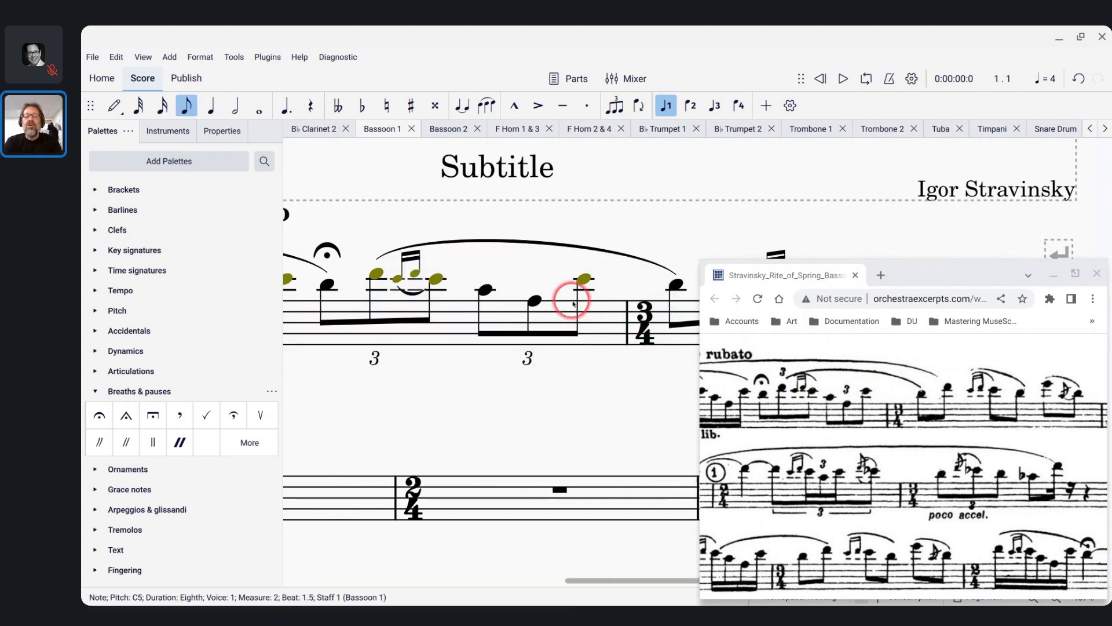
Add a slur from the first note of measure 1 to the second eighth note of measure 2, following the reference excerpt
shift+click(432, 277)
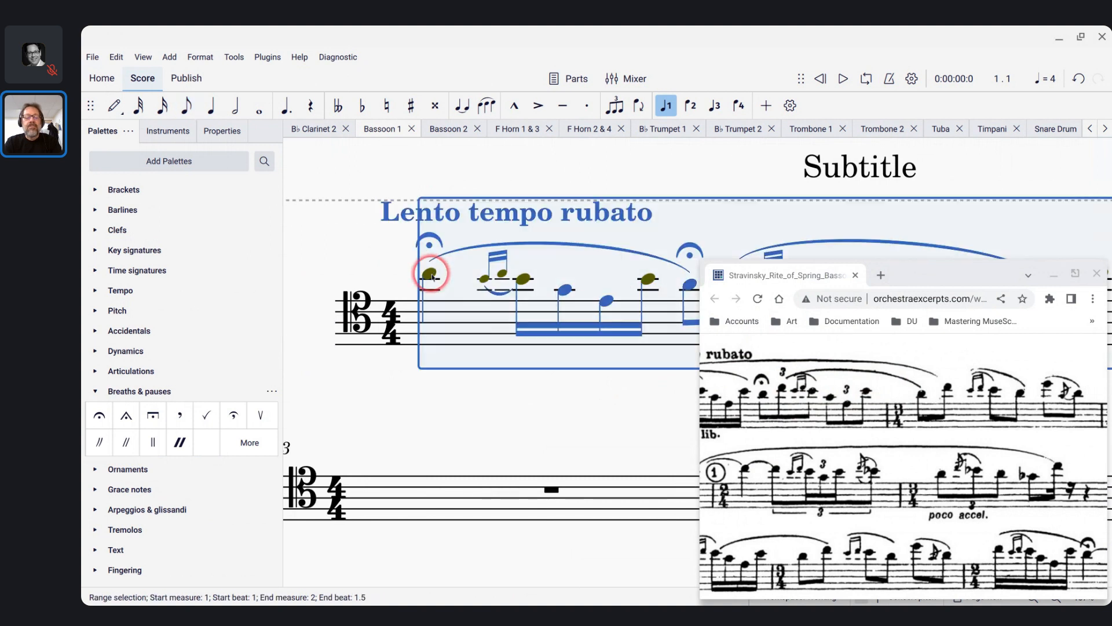
key(s)
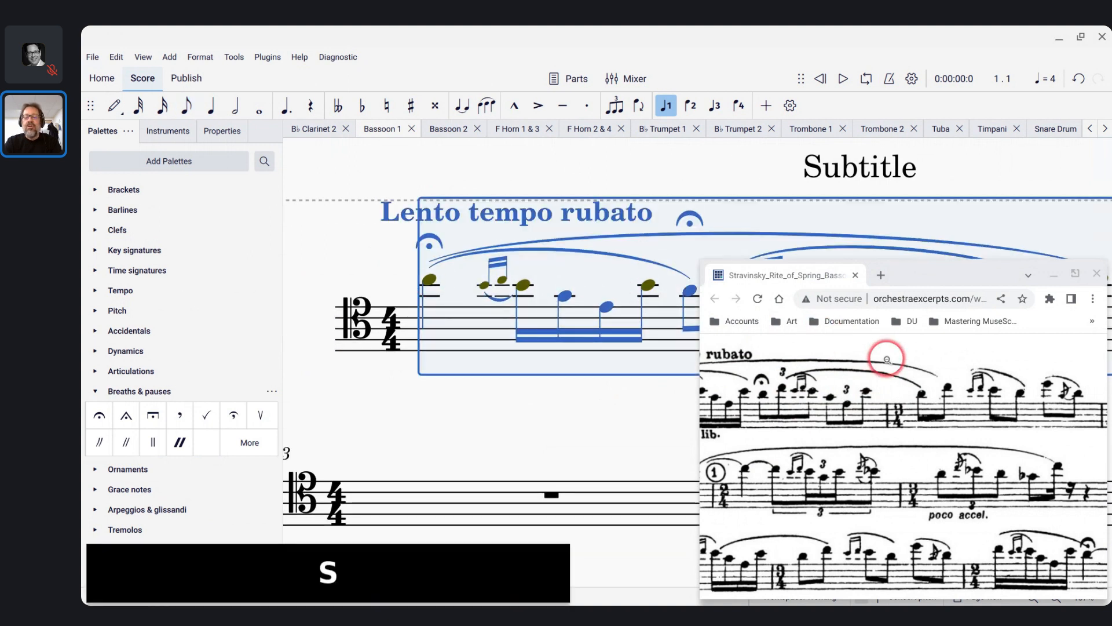
scroll(887, 360, down, 3)
scroll(887, 359, up, 3)
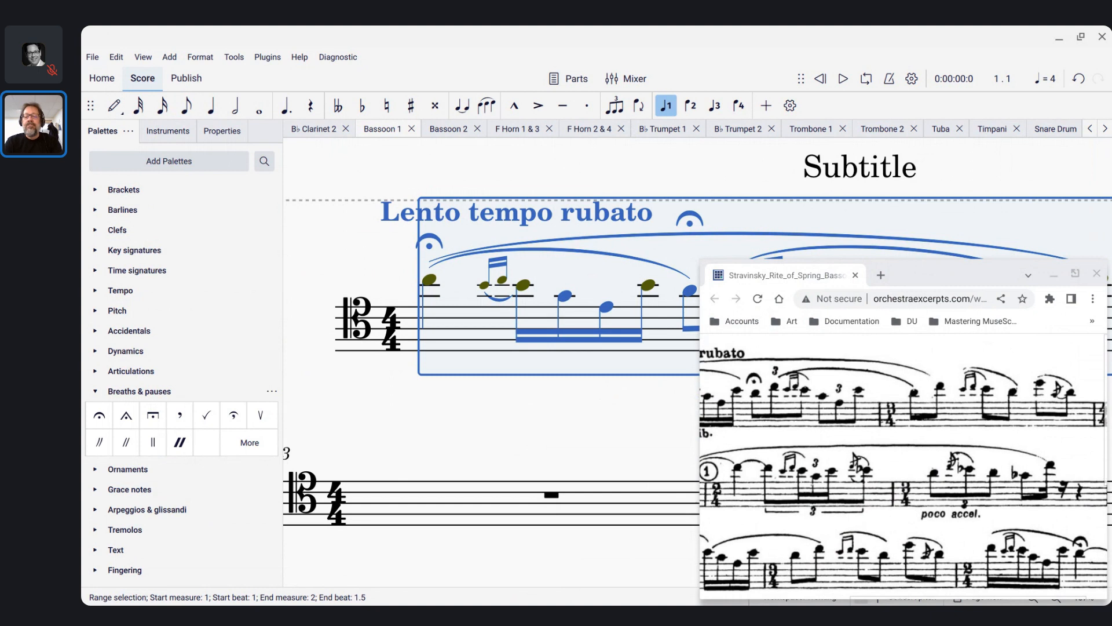
click(863, 379)
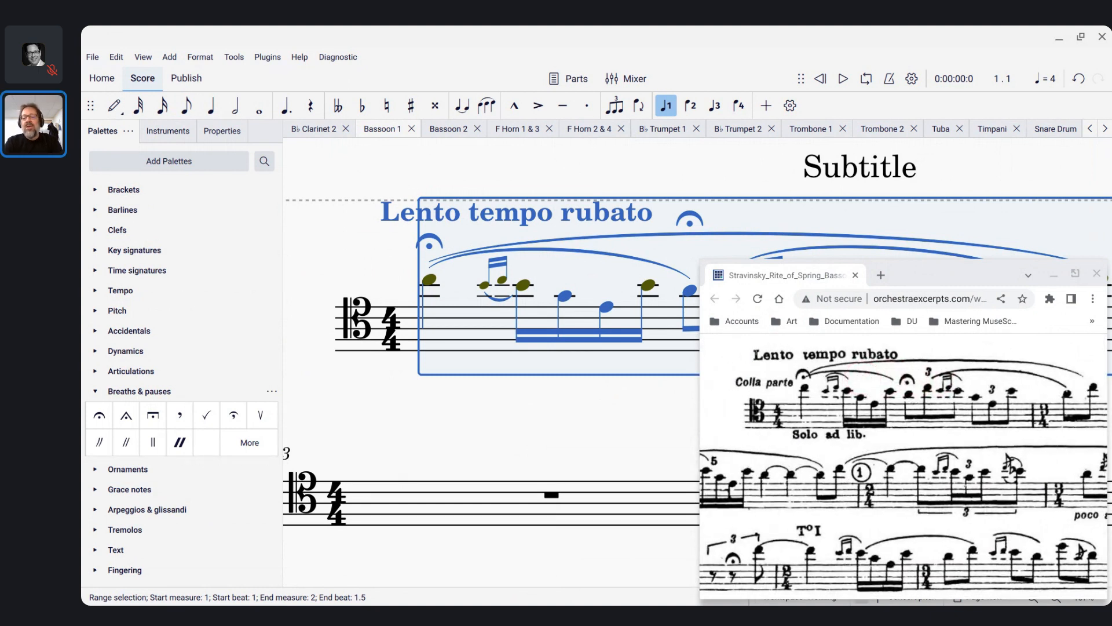
click(601, 349)
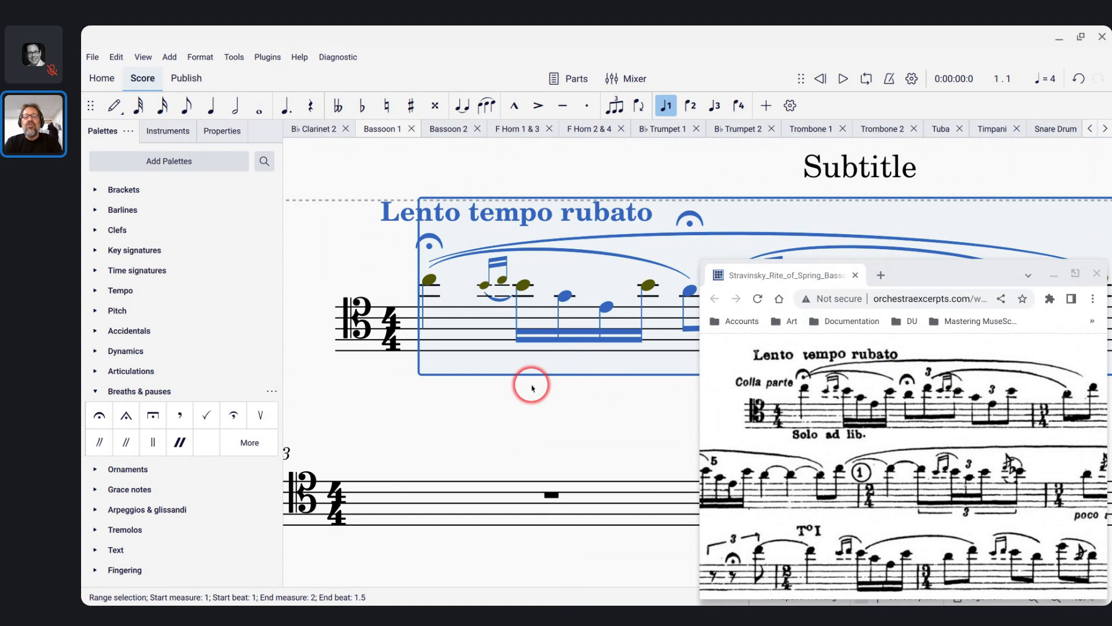
Move the browser window with the reference excerpt down off the first staff and clear the range selection
drag(948, 280, 927, 369)
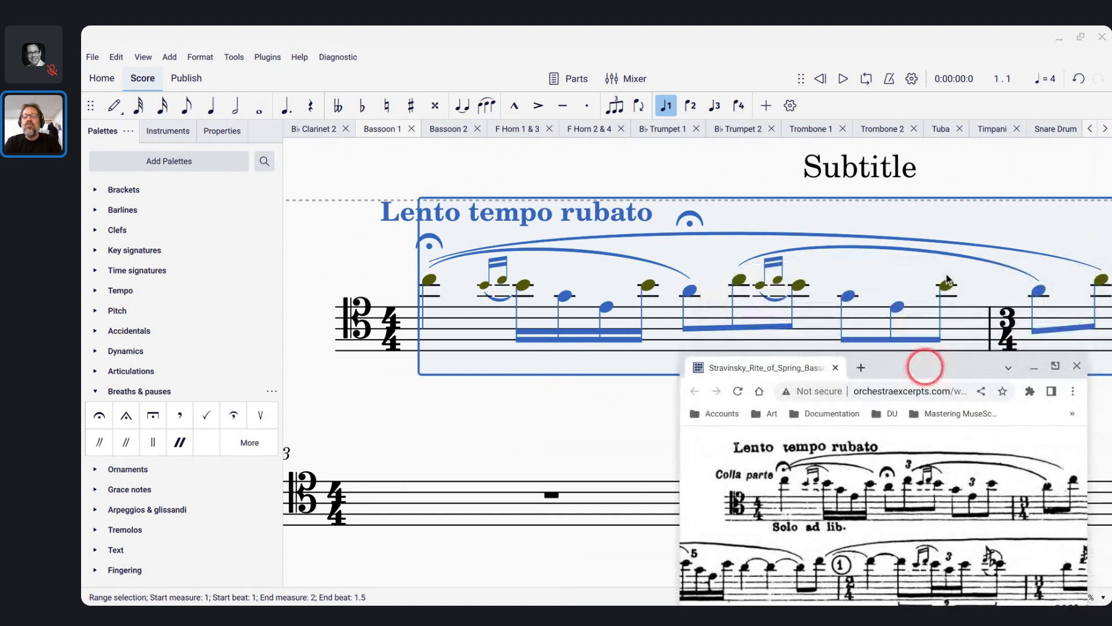
scroll(556, 393, down, 3)
scroll(556, 392, right, 3)
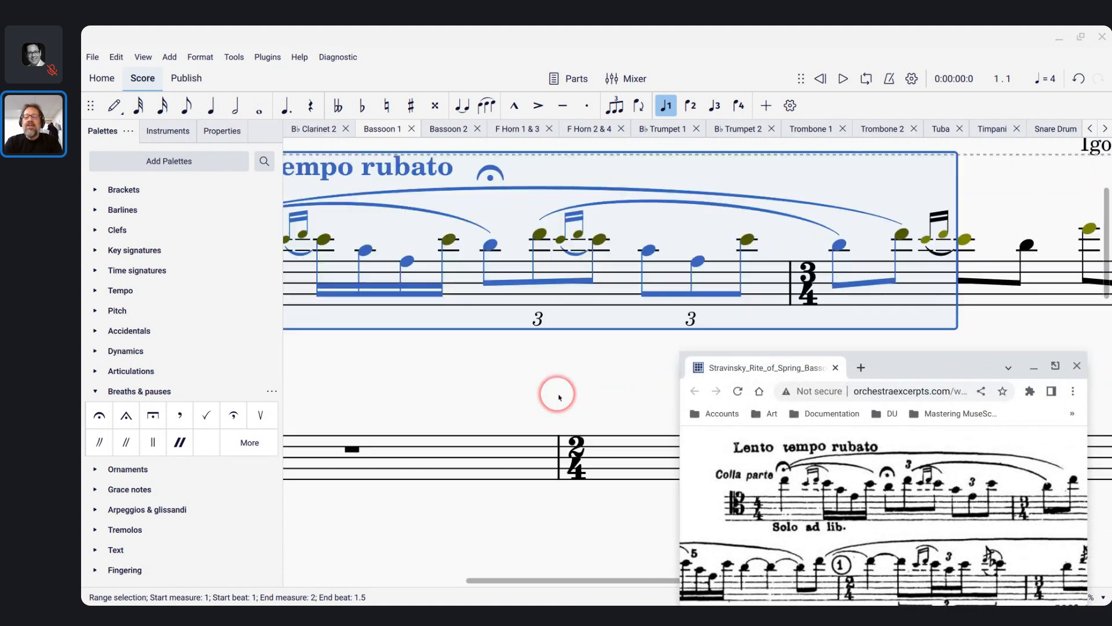
scroll(557, 394, up, 3)
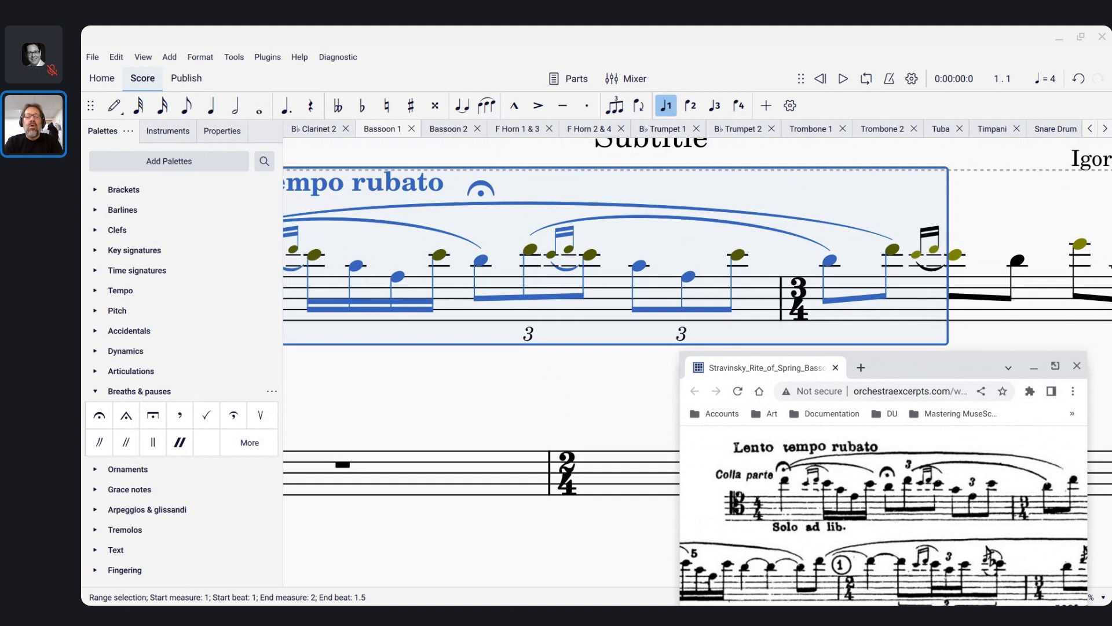
key(Escape)
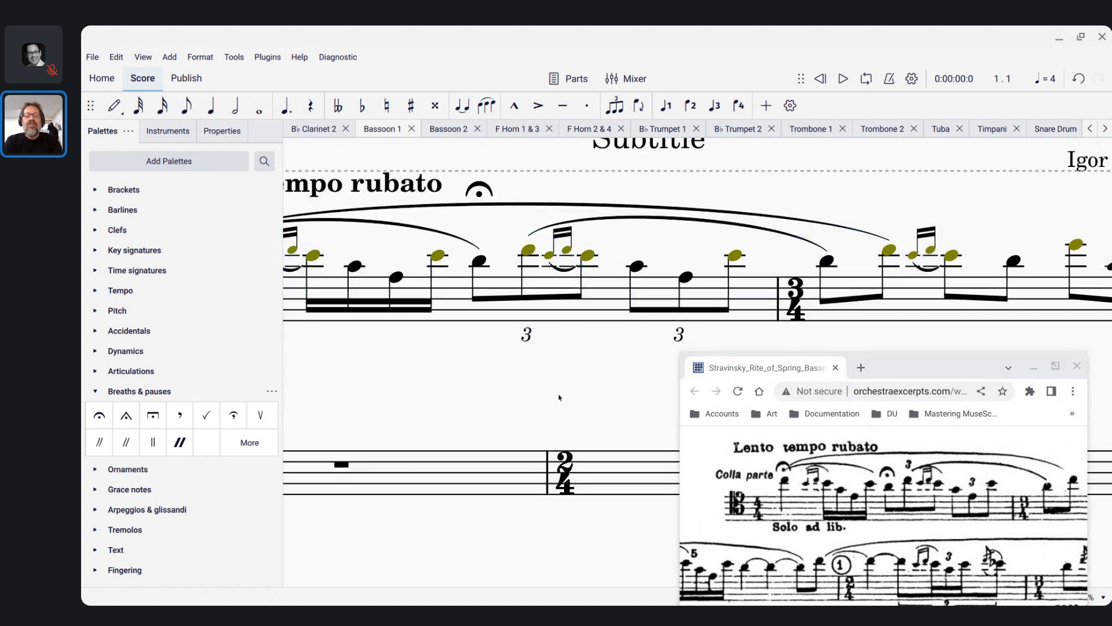
Flip the three grace-note slurs in measures 1 and 2 so they curve above the notes
scroll(559, 398, down, 10)
scroll(559, 398, up, 3)
scroll(559, 398, up, 6)
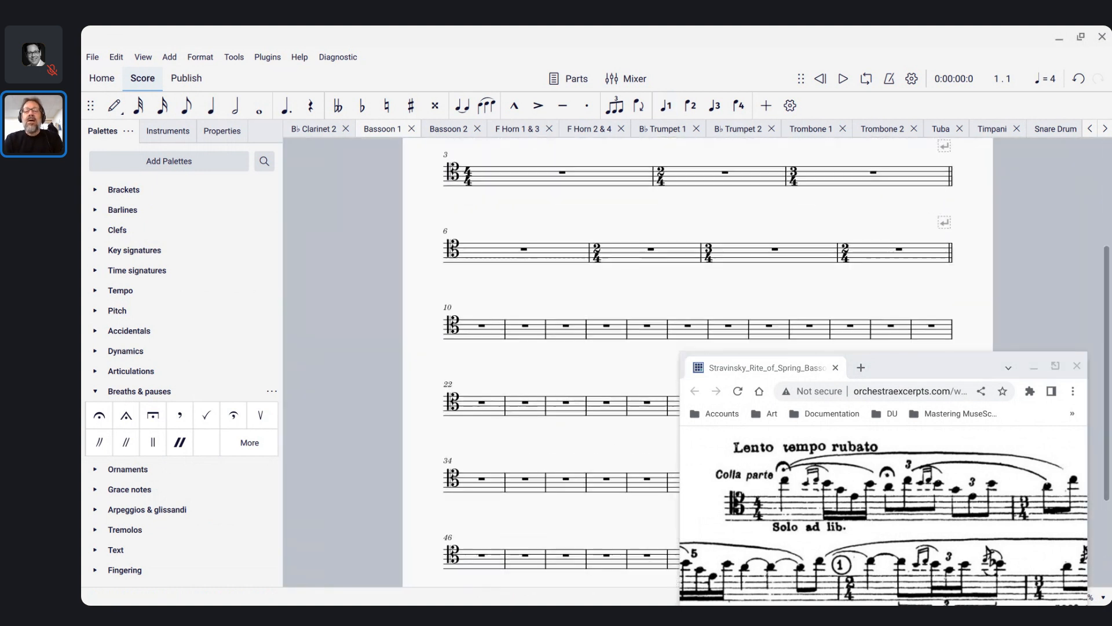
scroll(683, 302, up, 1)
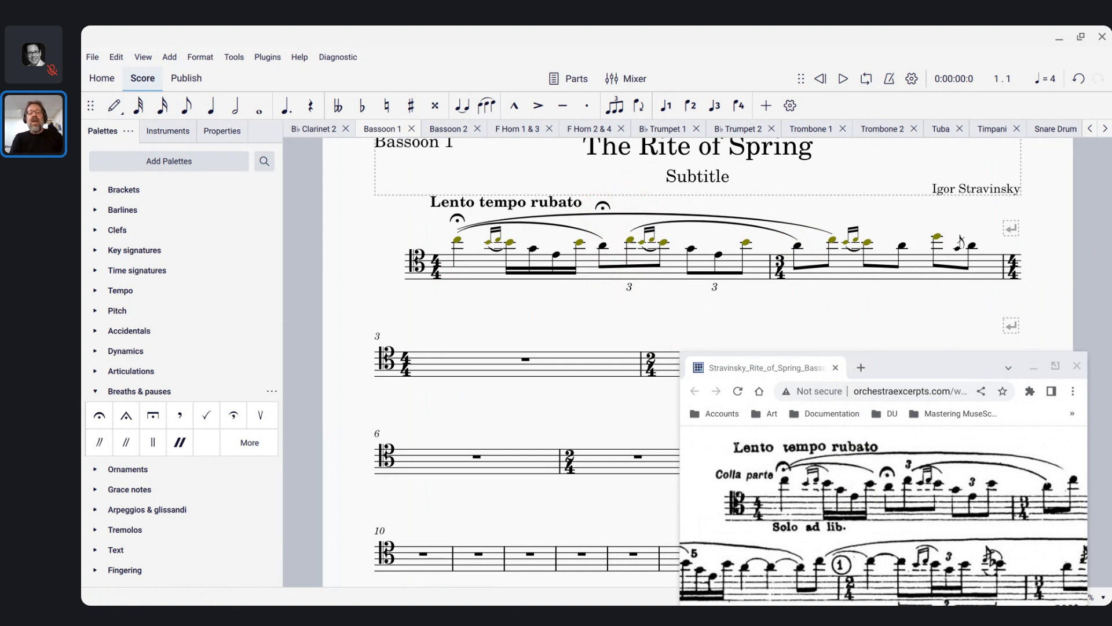
click(496, 253)
key(x)
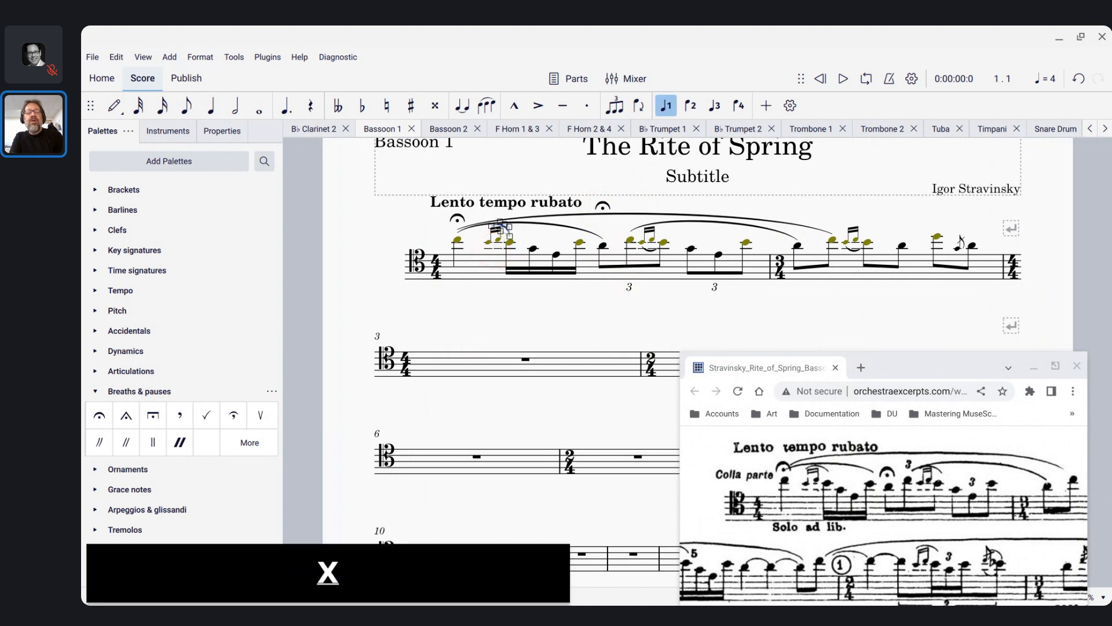
click(649, 249)
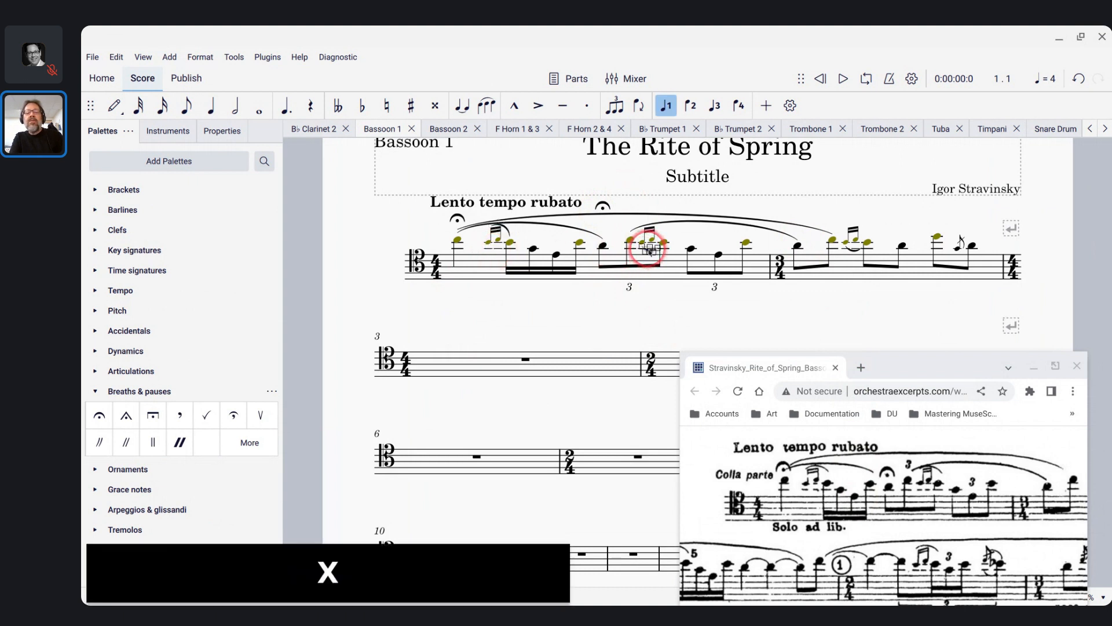
key(x)
click(852, 243)
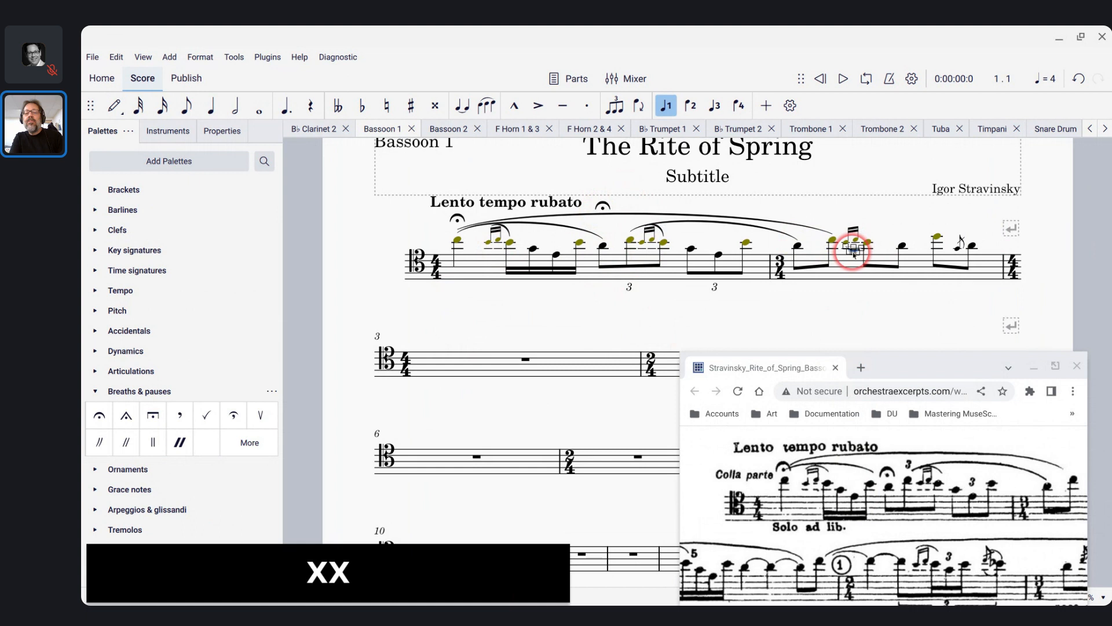
key(x)
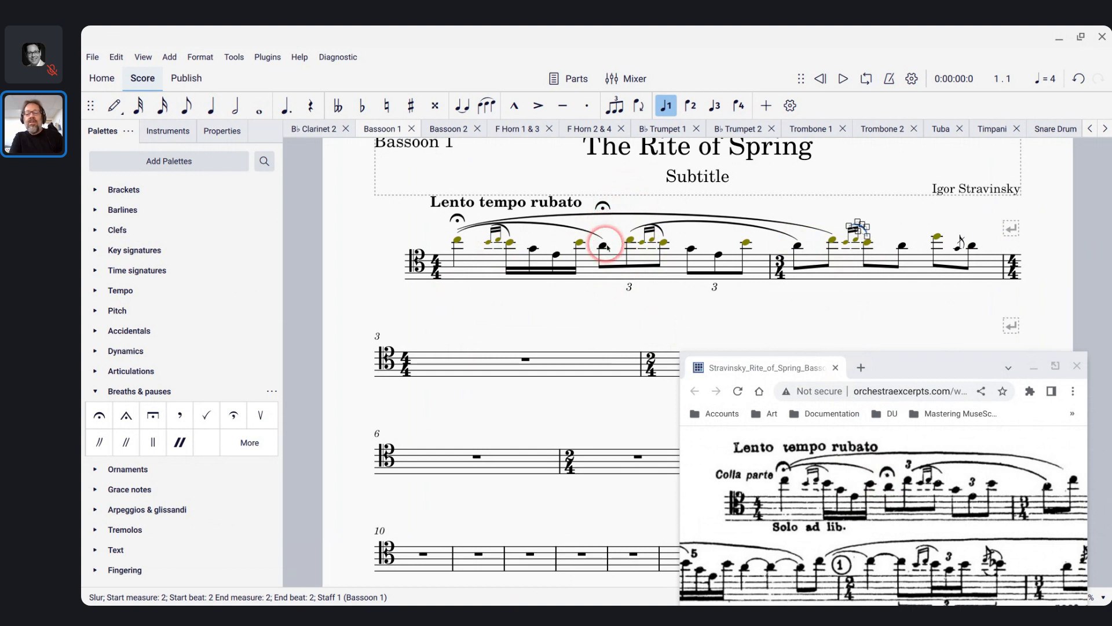
Enlarge the reference excerpt and turn off auto-place for the fermata on the first note of measure 1
click(789, 473)
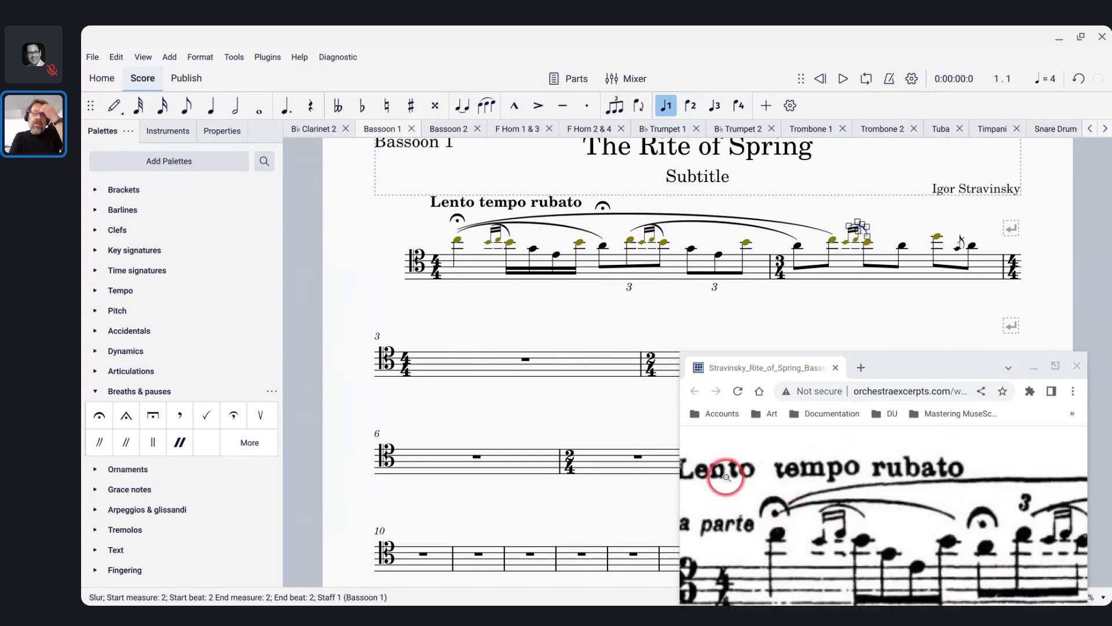
click(458, 220)
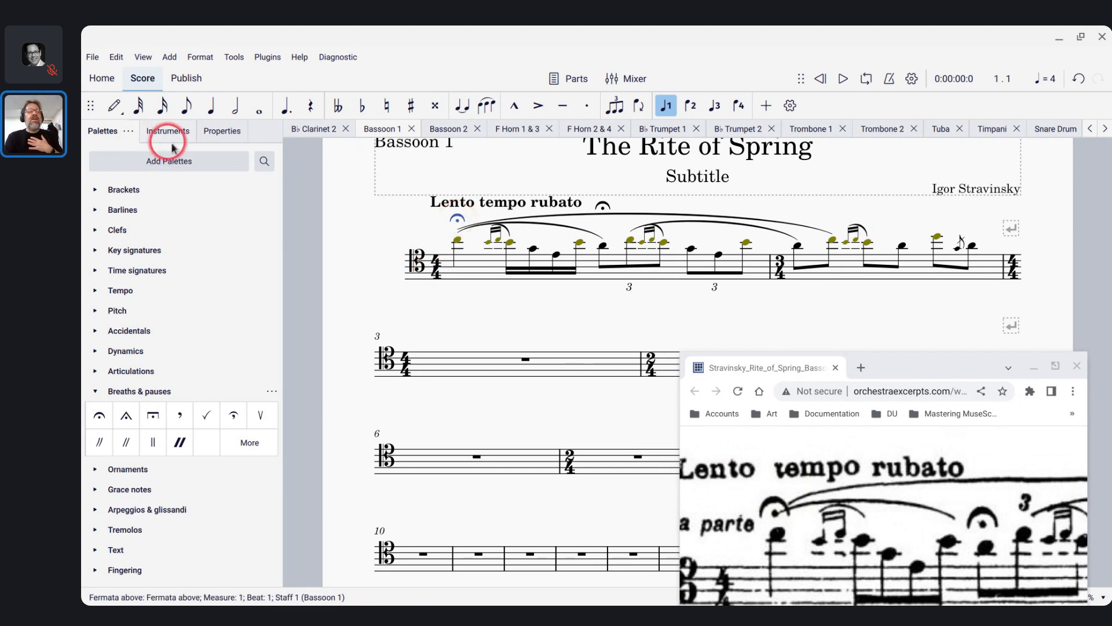
click(210, 131)
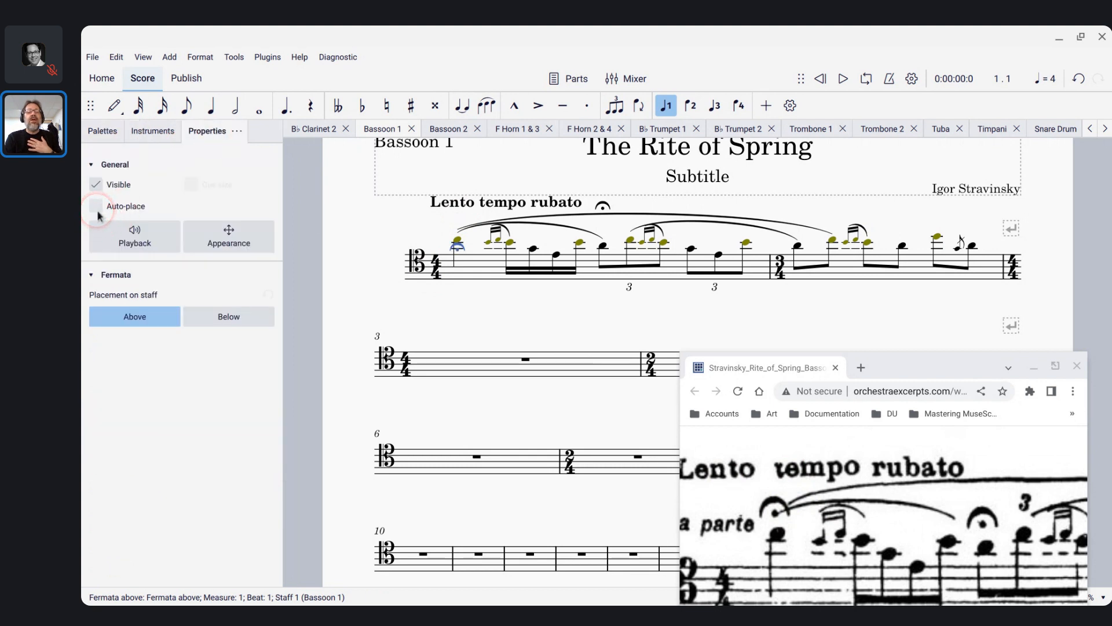
Nudge the first note's fermata up until it sits just above the notehead, at the start of the slurs
key(Up)
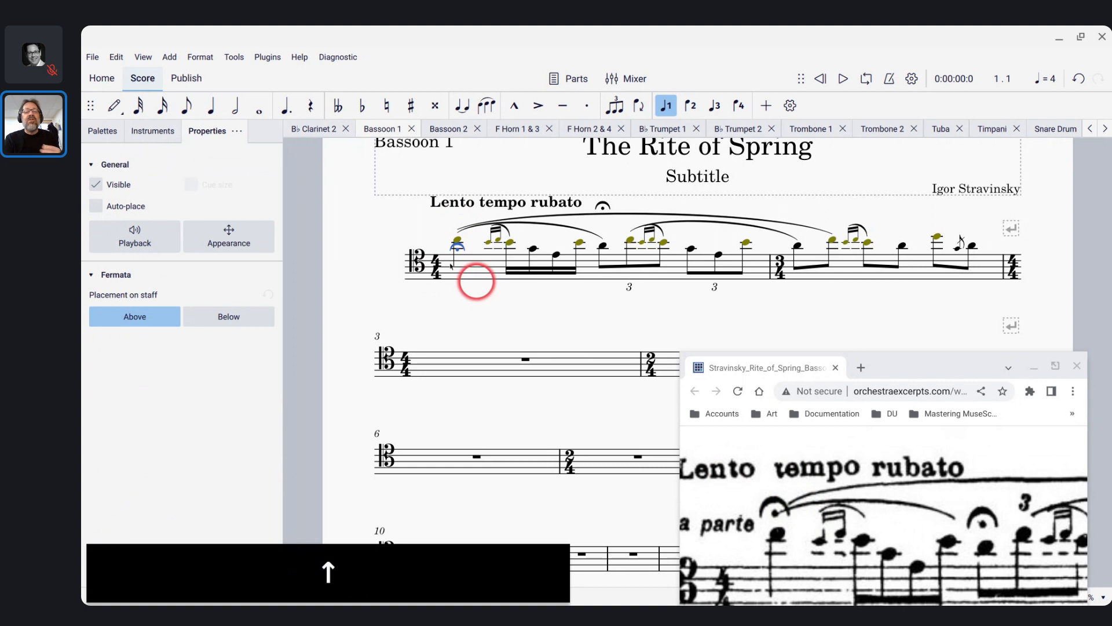
scroll(464, 252, up, 5)
scroll(462, 253, up, 2)
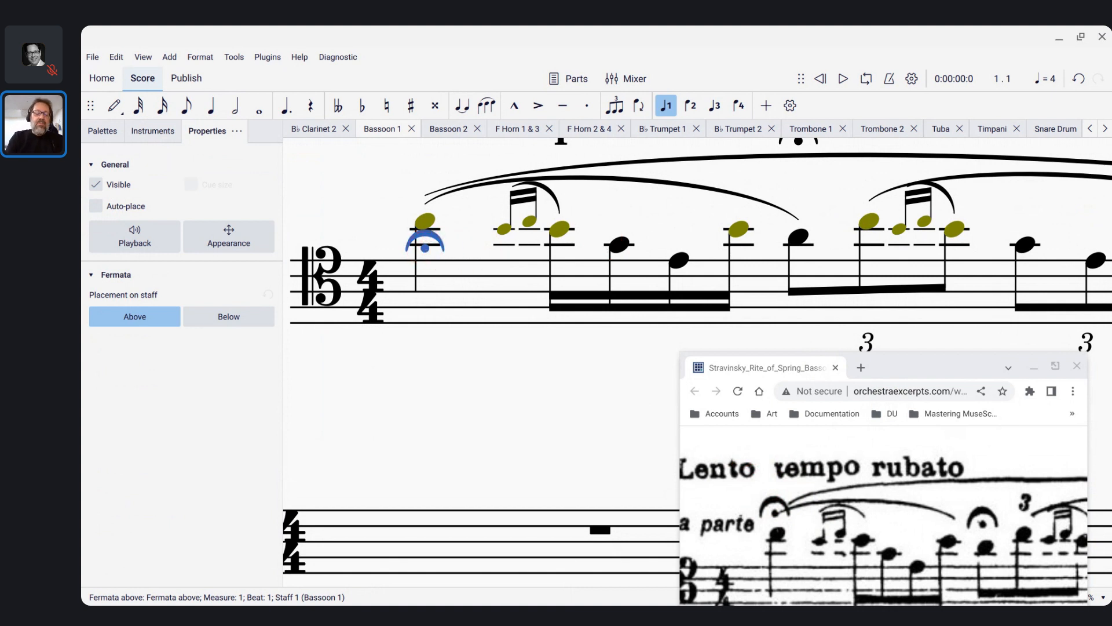
key(F2)
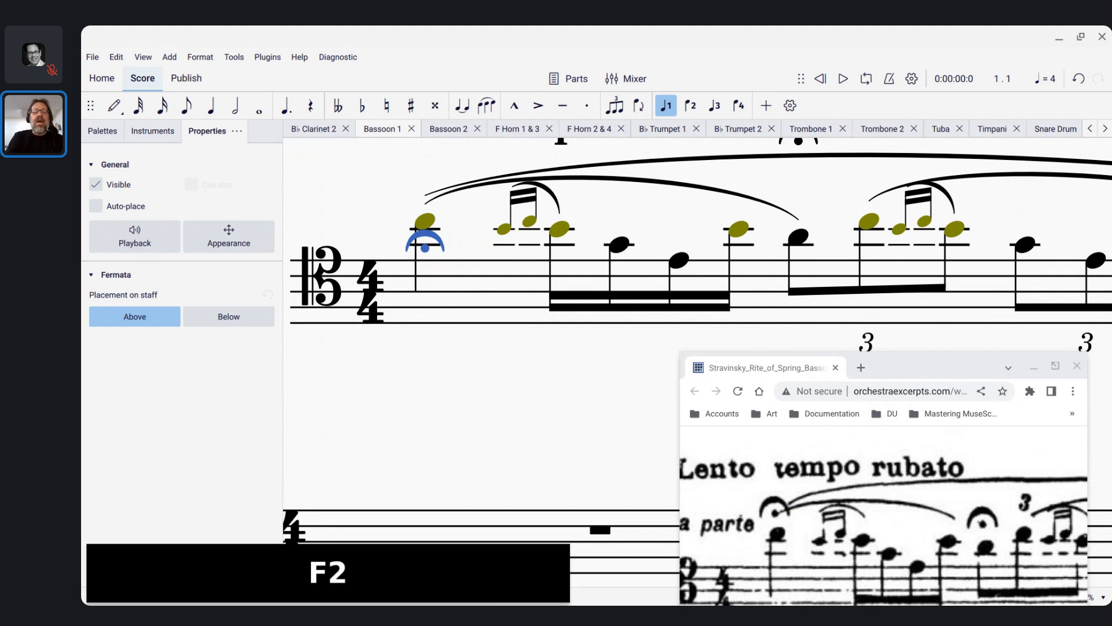
key(Up)
key(Up)
key(Up)
key(Up)
key(Up)
key(Up)
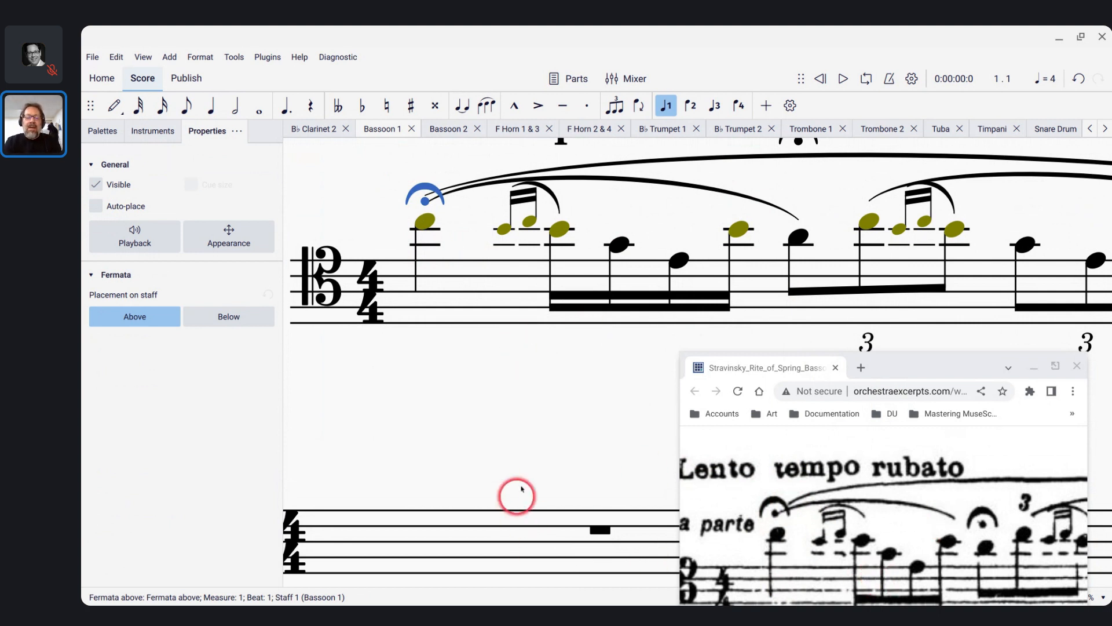
Try moving the beat 3 fermata in measure 1 by hand beneath the long slur, and reset its position
scroll(528, 476, right, 5)
scroll(527, 476, up, 3)
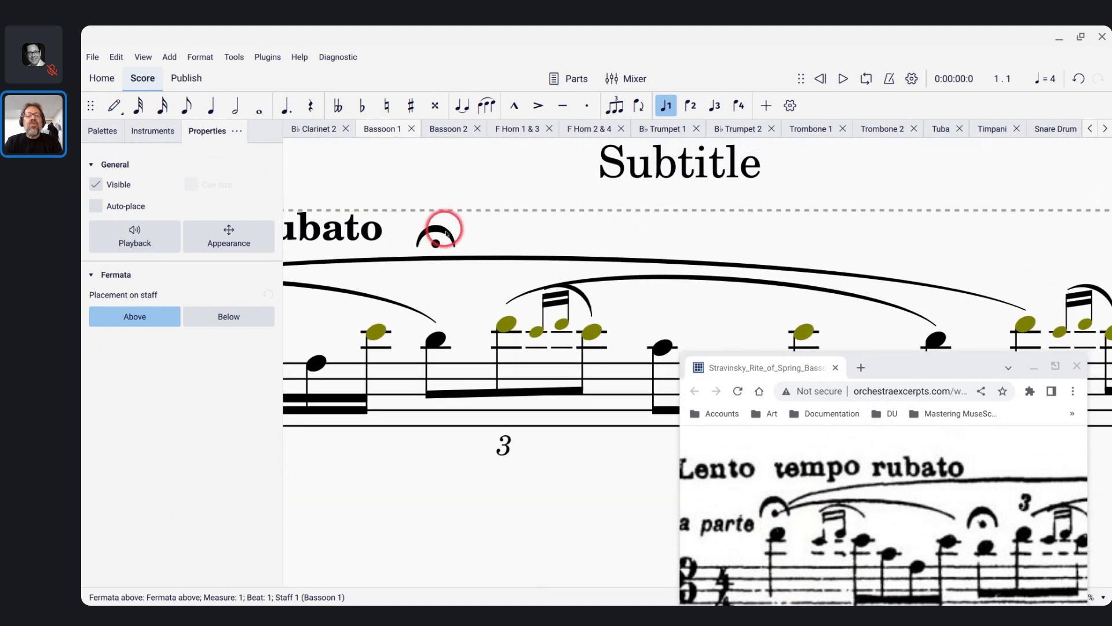
click(444, 235)
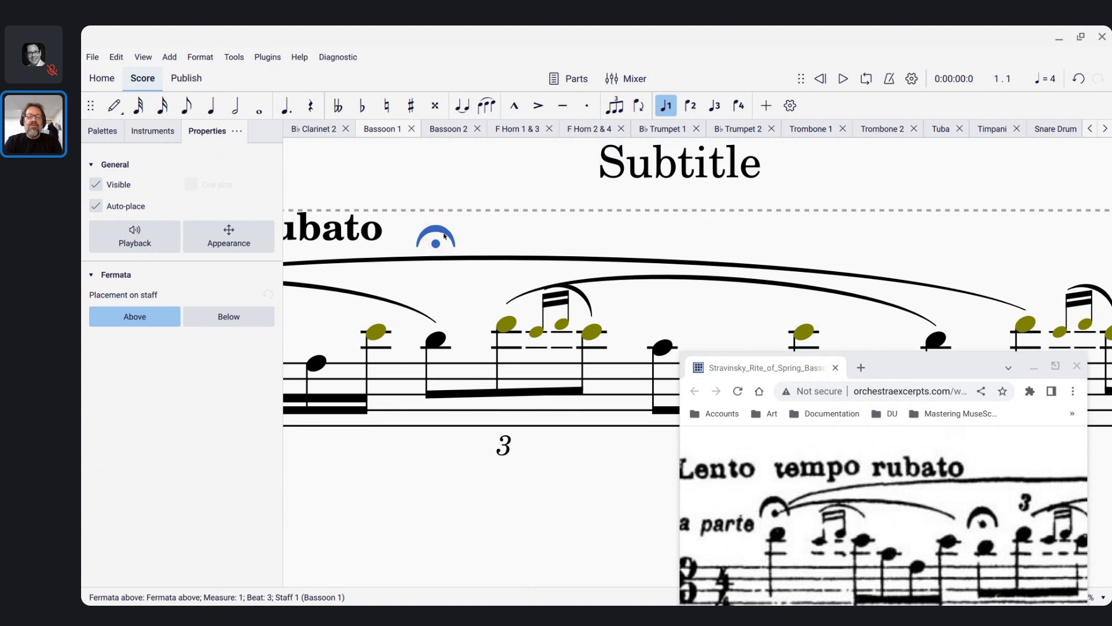
drag(443, 235, 443, 285)
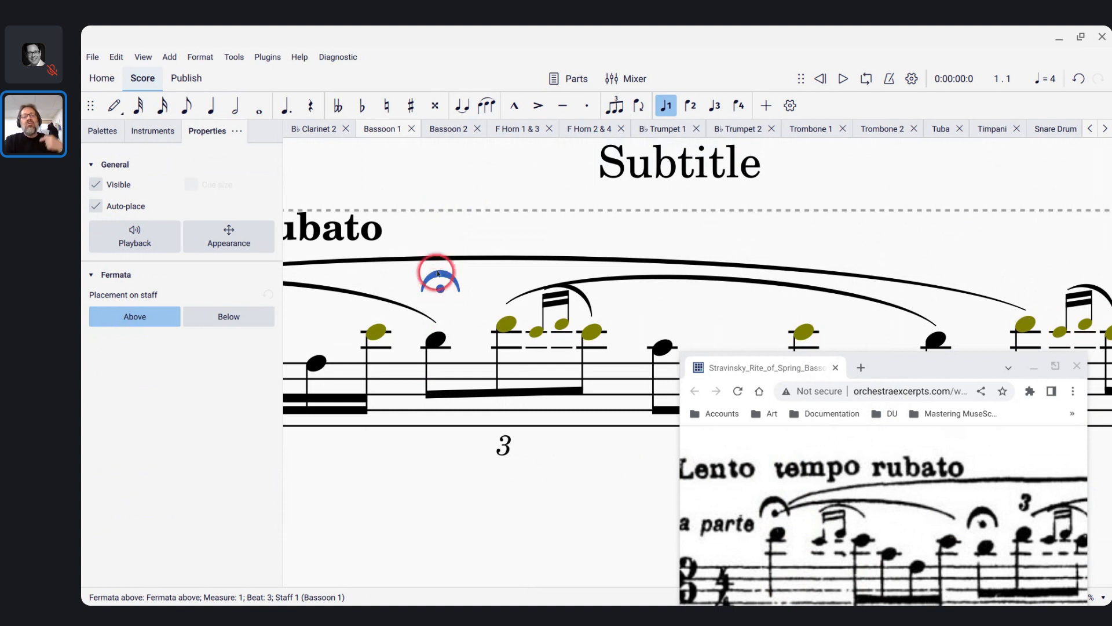
drag(439, 286, 433, 301)
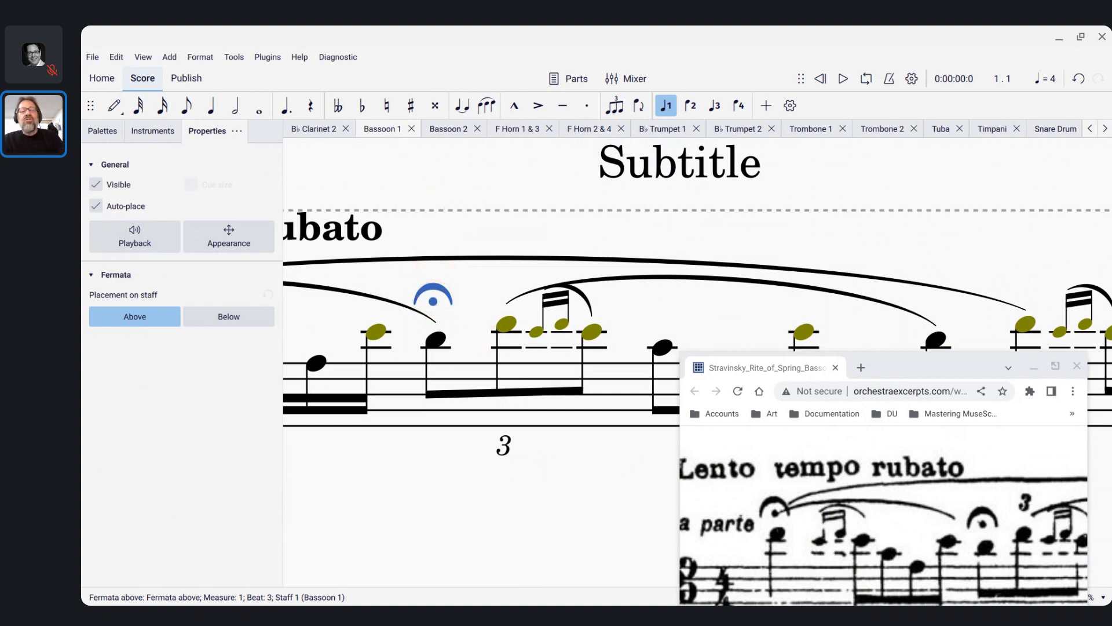
key(ctrl+r)
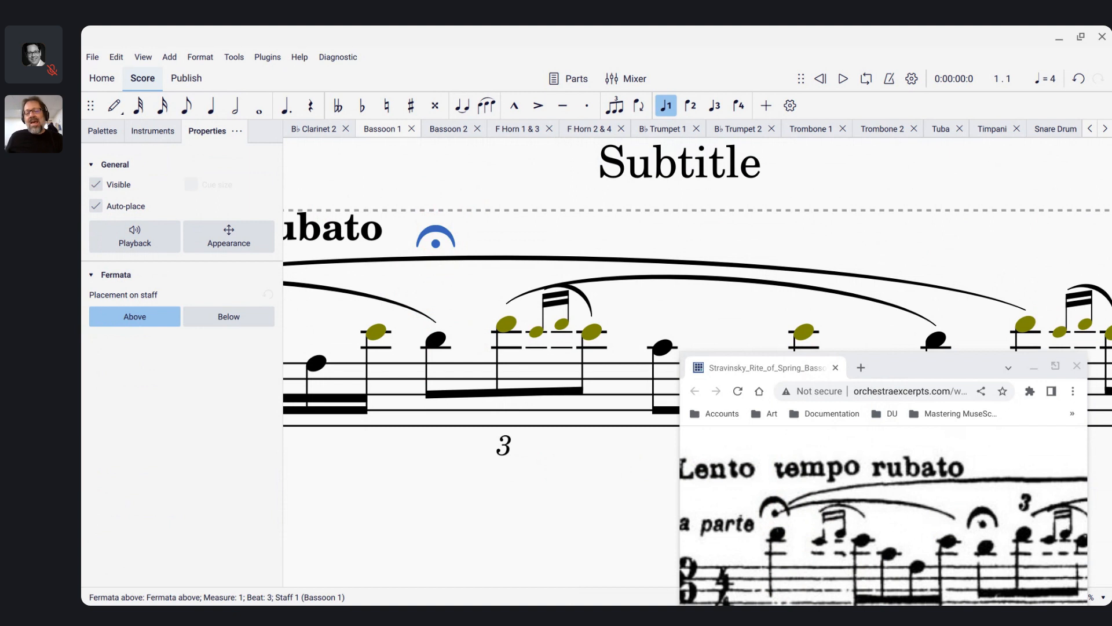
key(super)
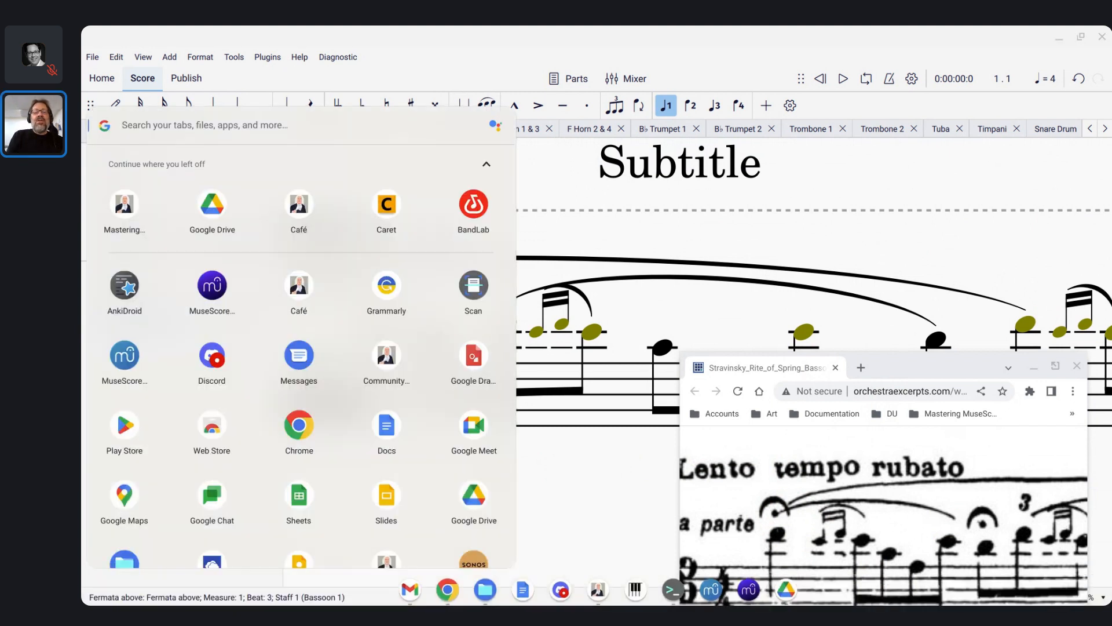
key(super)
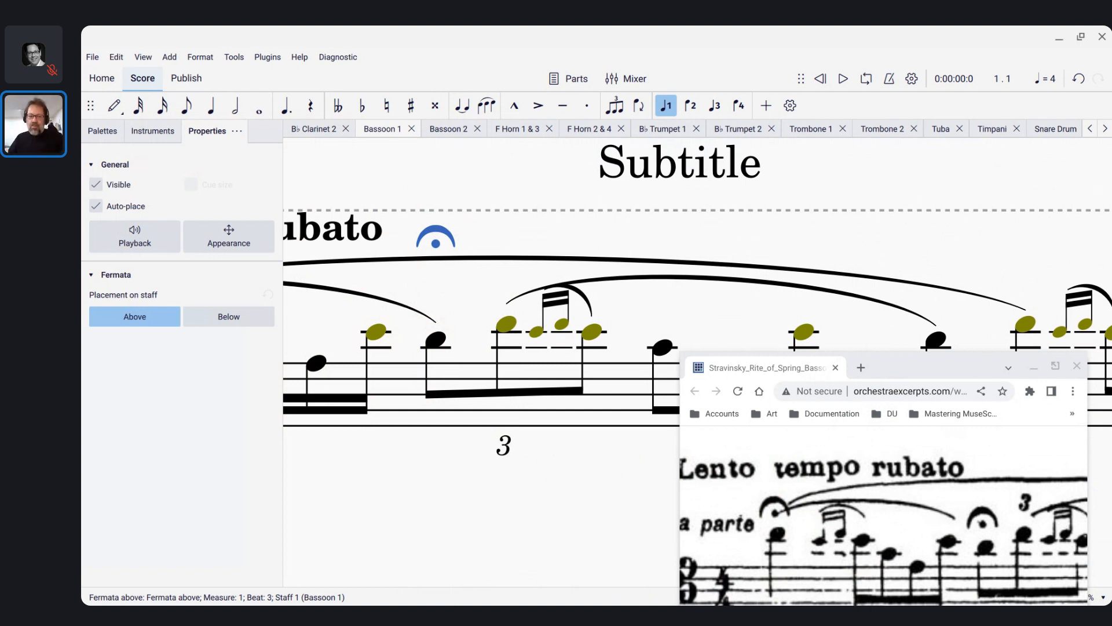
Nudge the beat 3 fermata in measure 1 down beneath the long slur, just above its note
key(F2)
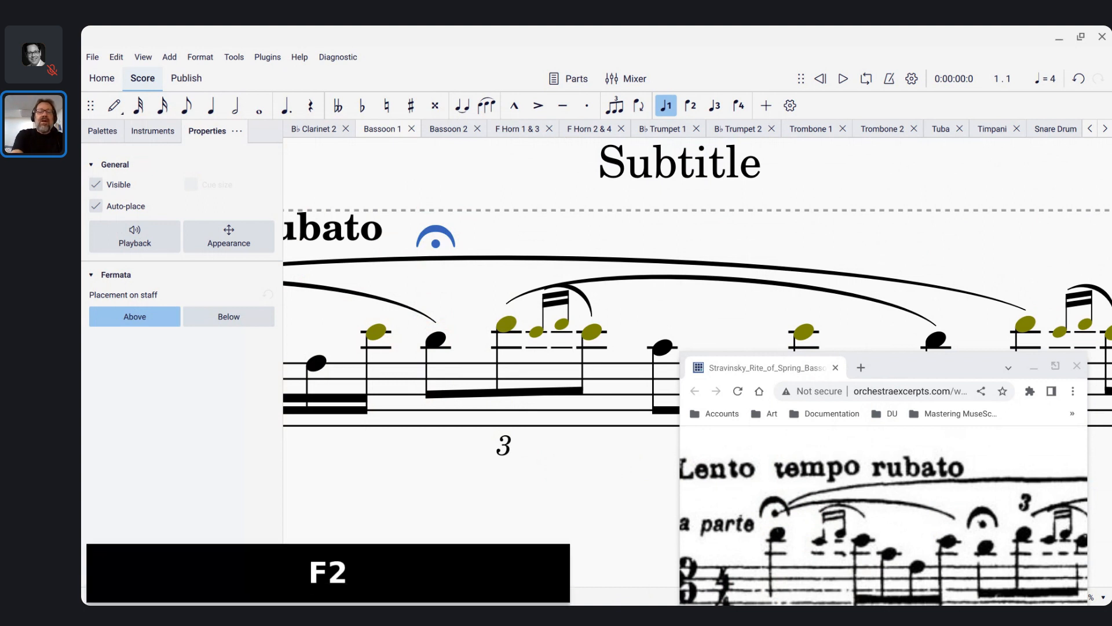
key(Down)
key(Down)
key(Down)
key(Down)
key(Down)
key(Down)
key(Down)
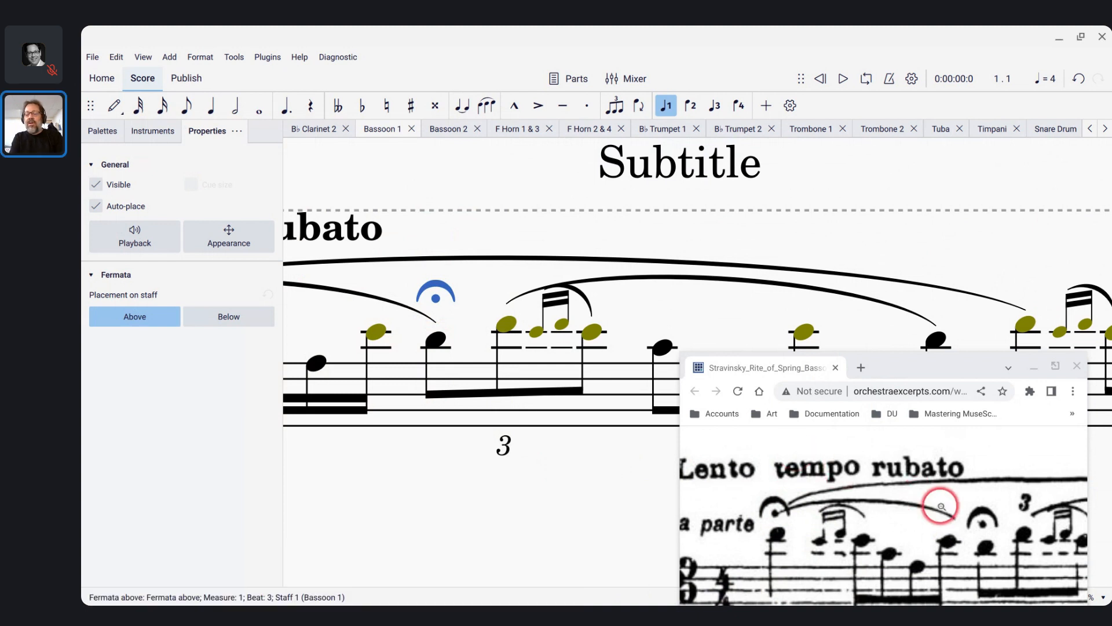
key(Down)
key(Down)
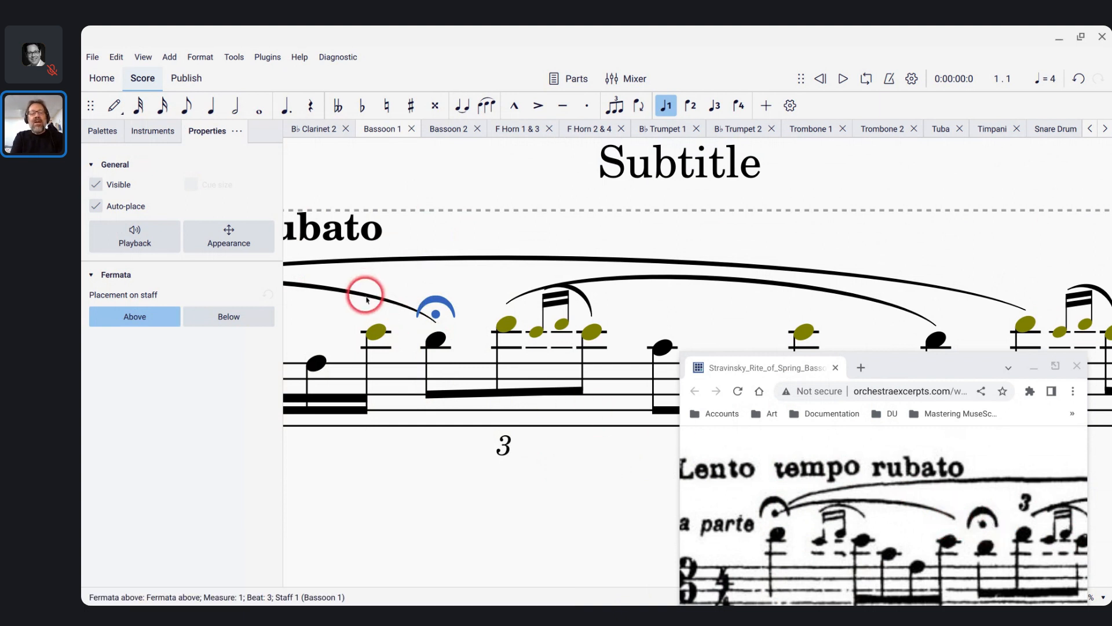
Shift the end point of the inner slur from beat 1 to beat 3 left and slightly up, clear of the fermata
click(366, 293)
click(436, 322)
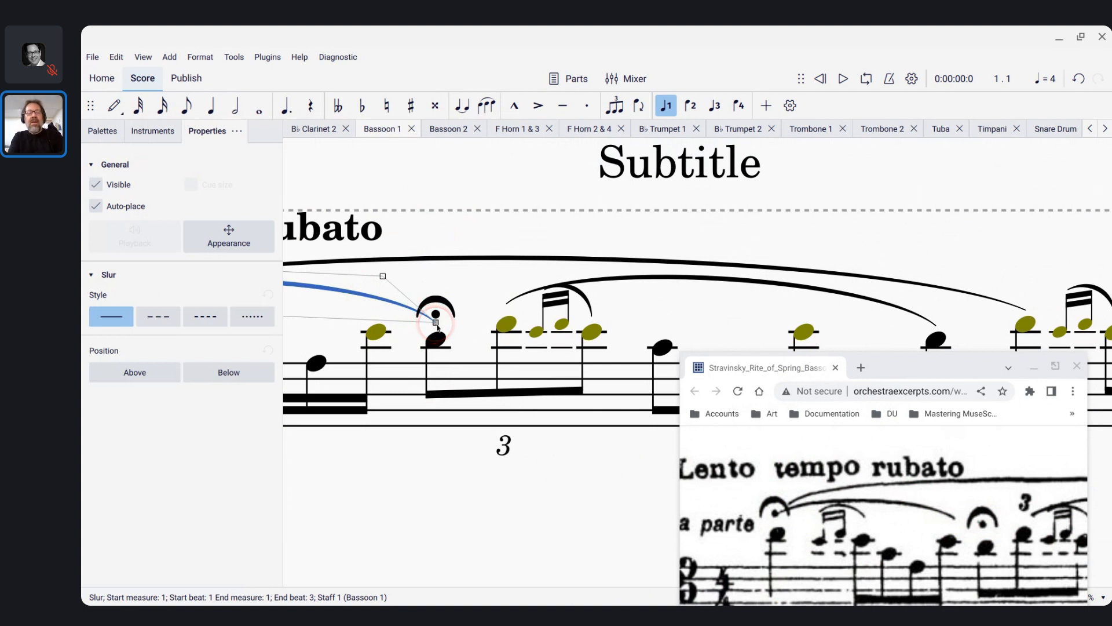
key(Left)
key(Left)
key(Left)
key(Left)
key(Left)
key(Left)
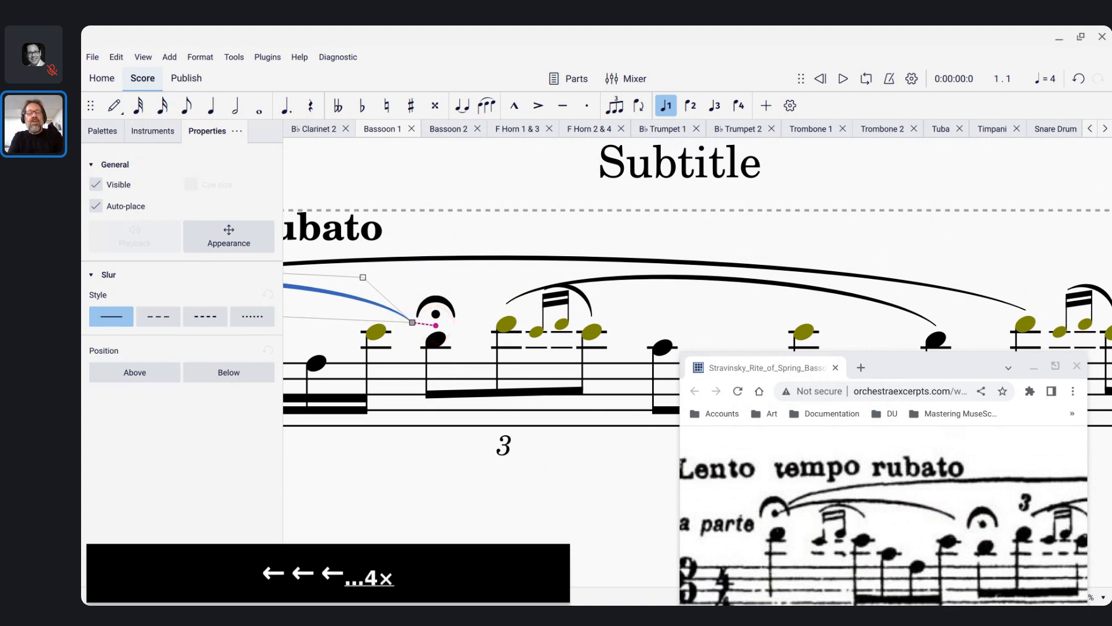
key(Up)
key(Up)
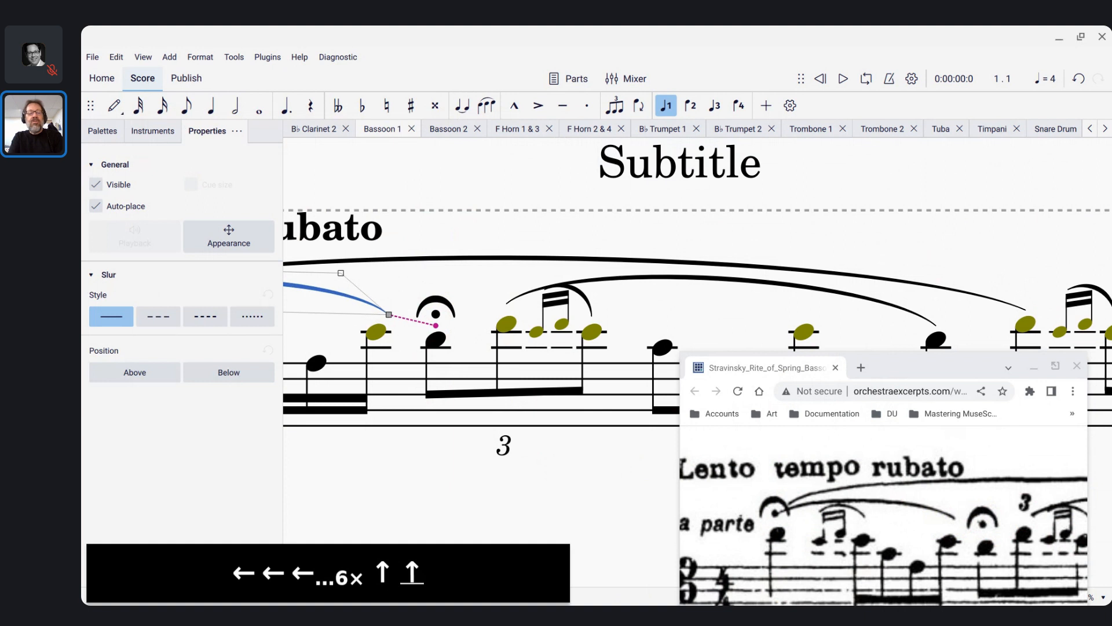
Fine-tune the end point of the inner slur from beat 1 to beat 3, moving it slightly up and right toward the fermata
key(Down)
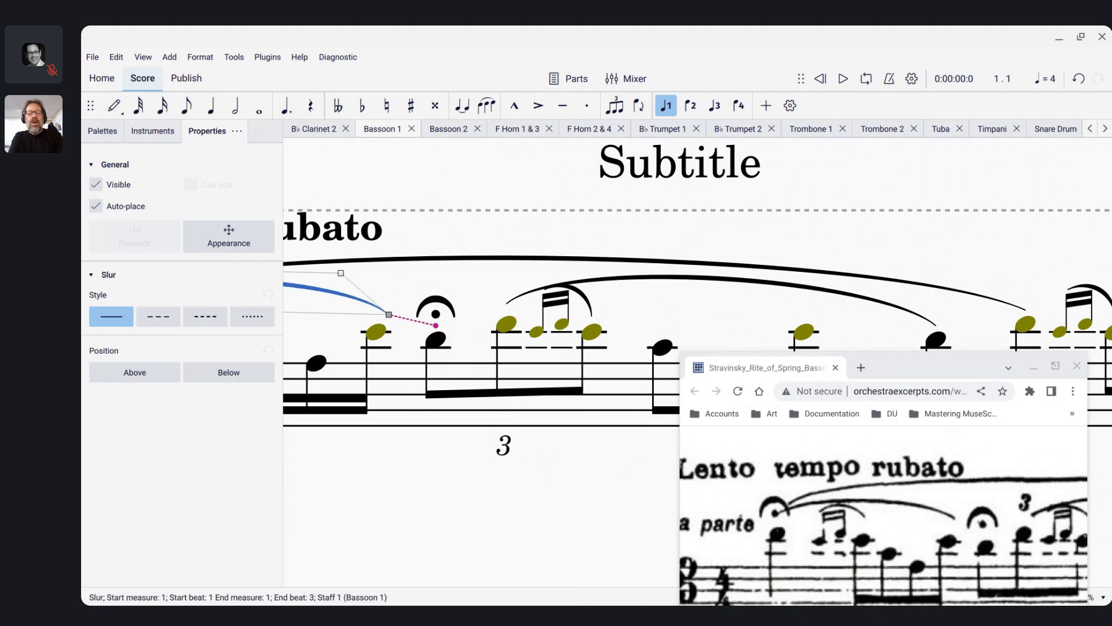
key(Up)
key(Right)
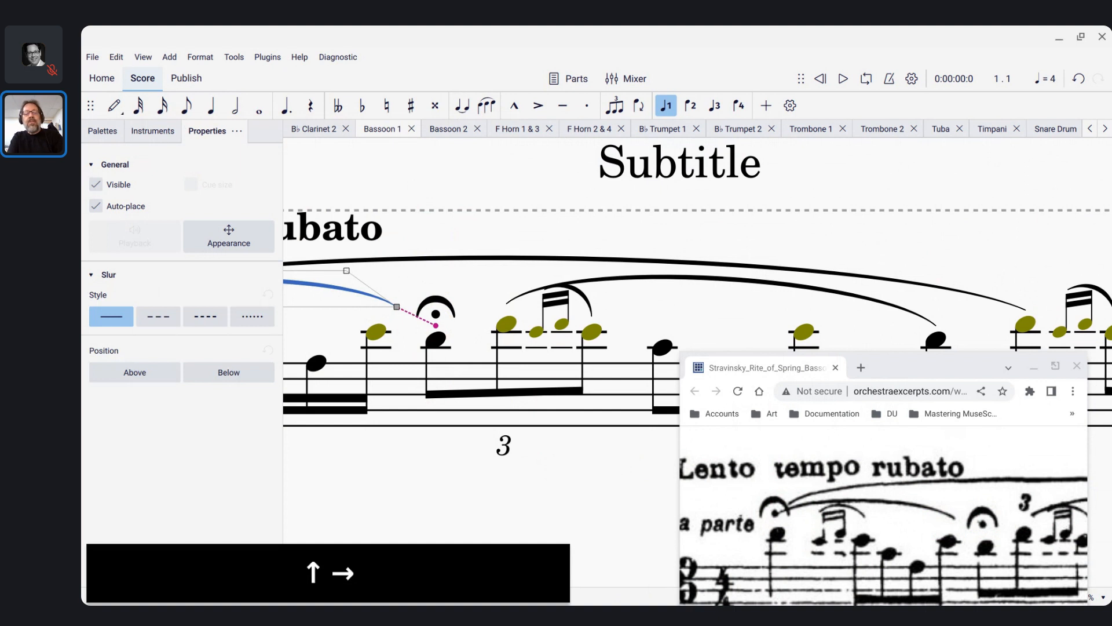
key(Escape)
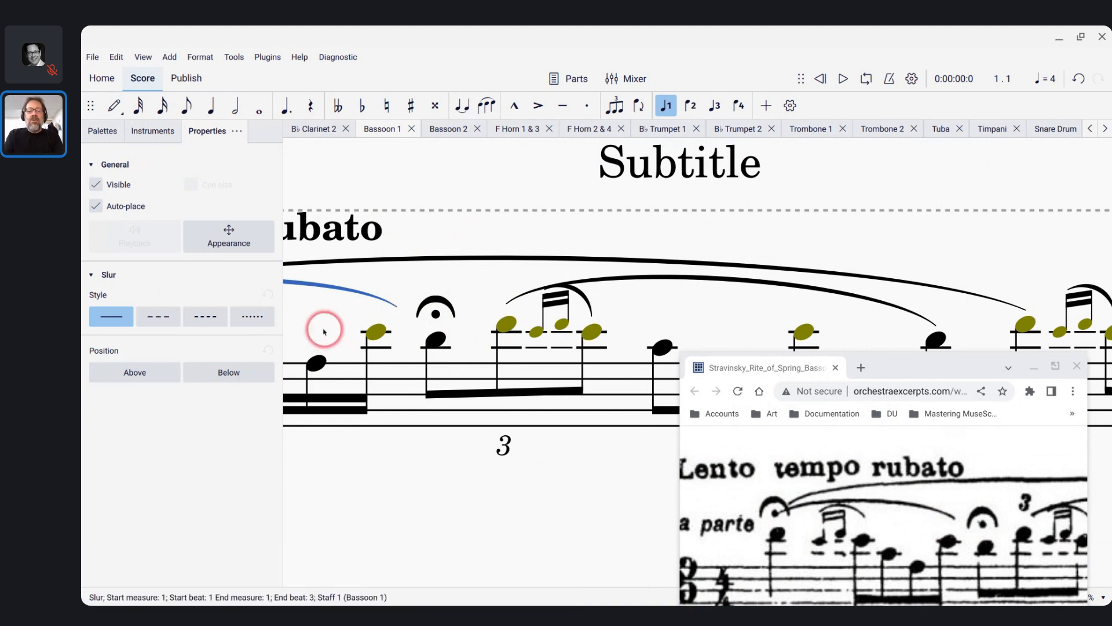
scroll(318, 327, down, 5)
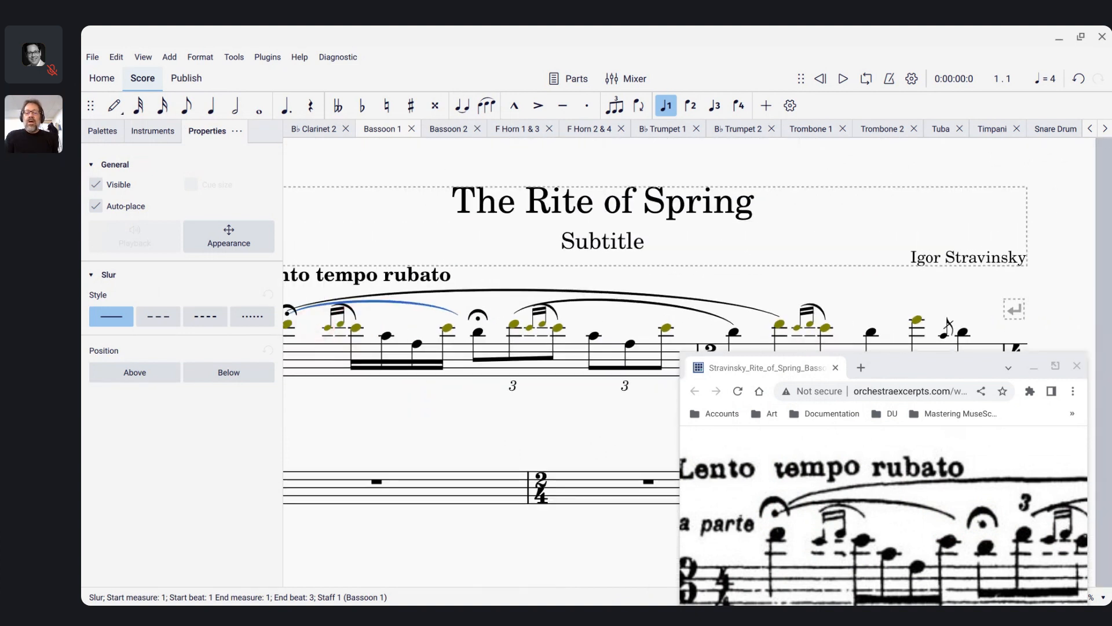
scroll(464, 390, down, 2)
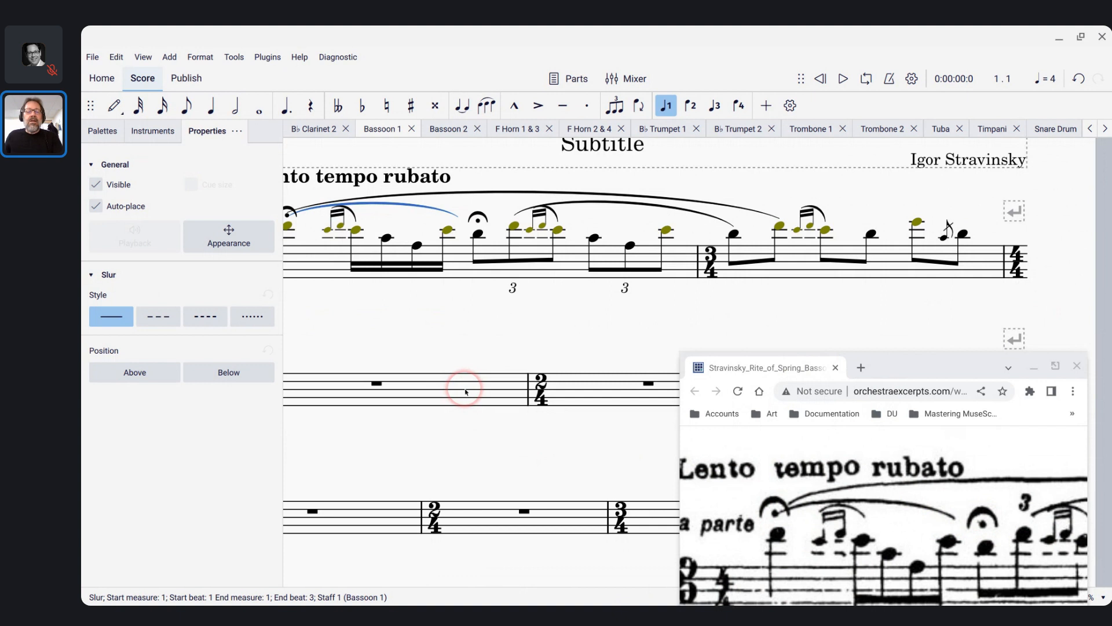
Check the live chat messages, and compare the opening measures of the part with the slurs and text markings in the printed excerpt
key(alt+Tab)
key(alt+Tab)
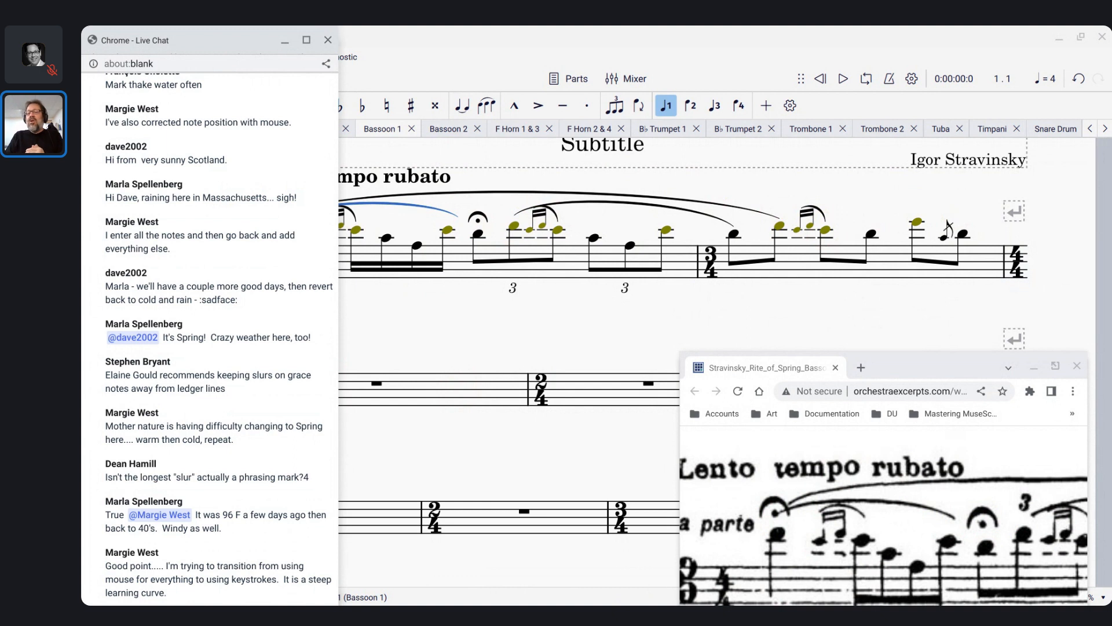
click(826, 230)
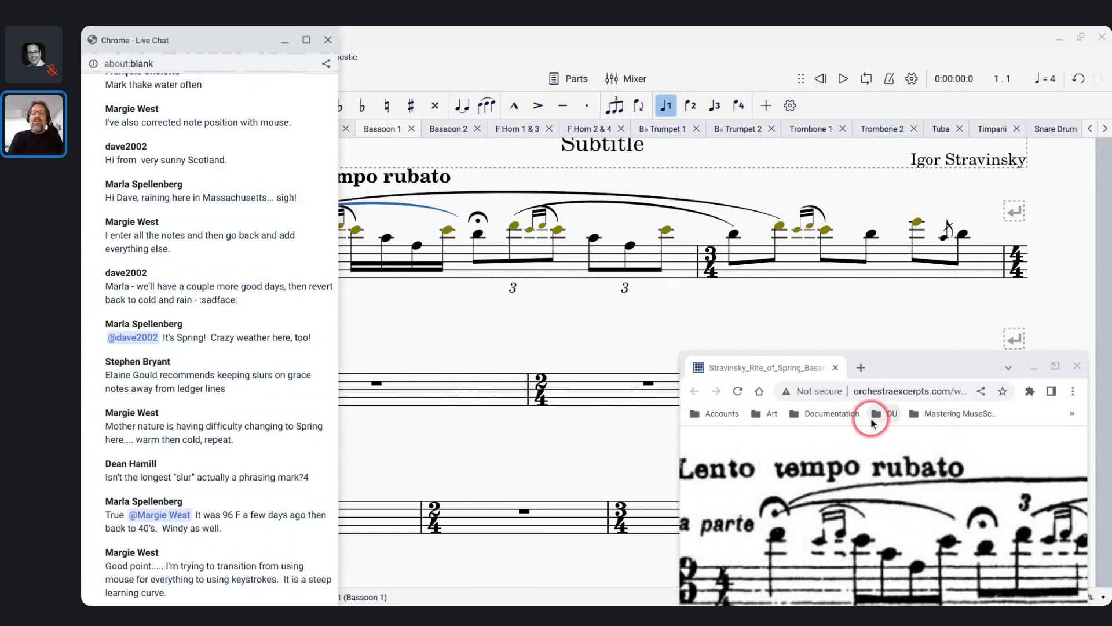
click(999, 507)
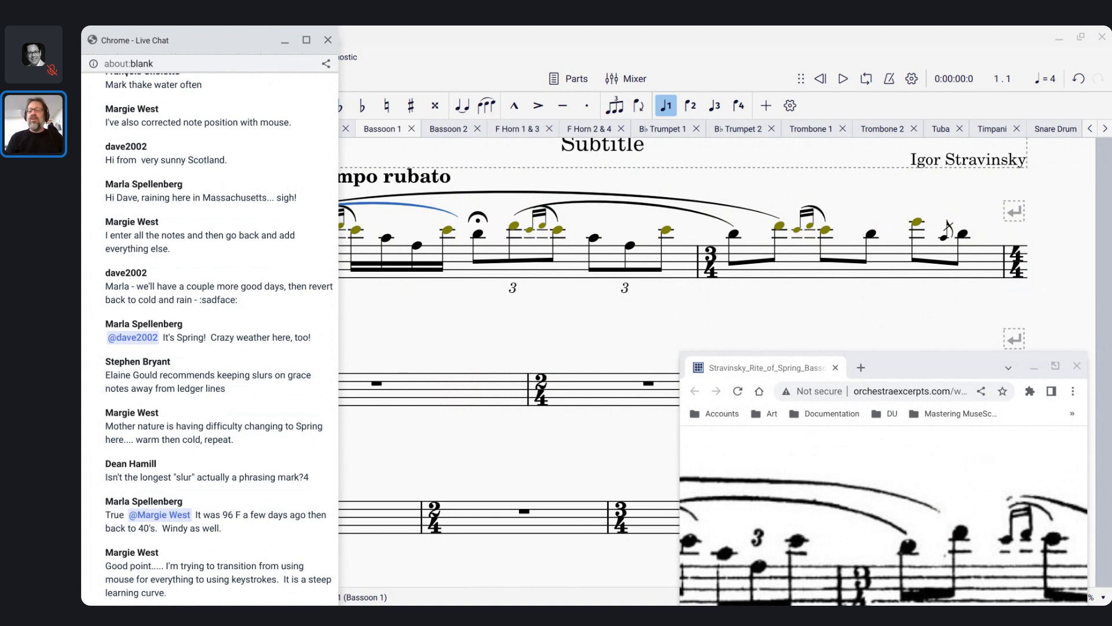
scroll(927, 309, down, 2)
scroll(927, 310, up, 2)
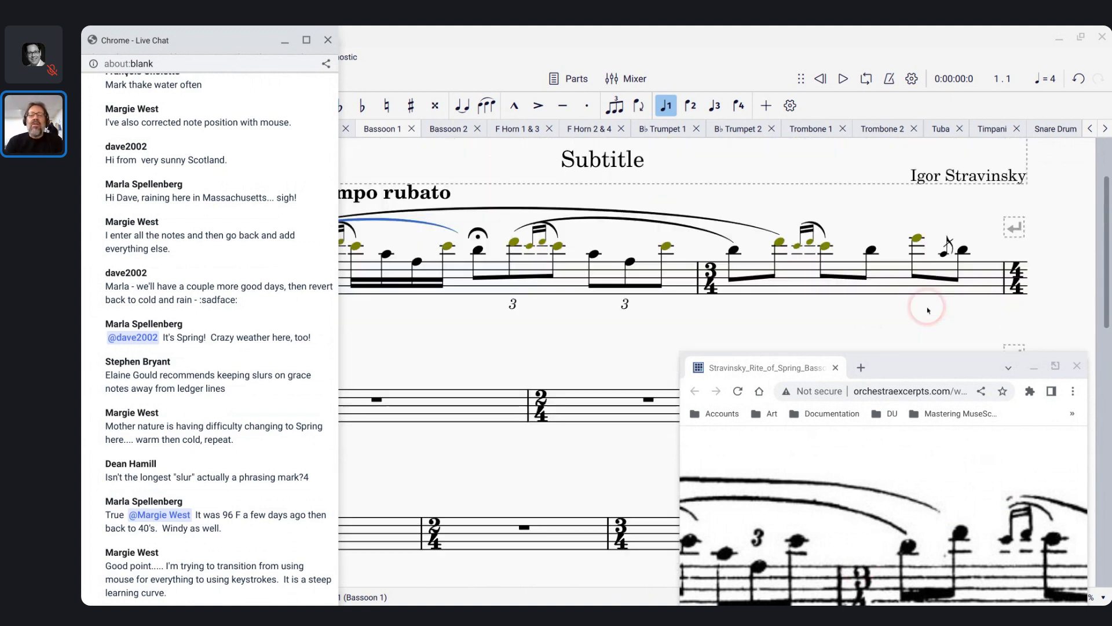
scroll(472, 347, down, 2)
scroll(472, 348, up, 1)
scroll(471, 348, left, 3)
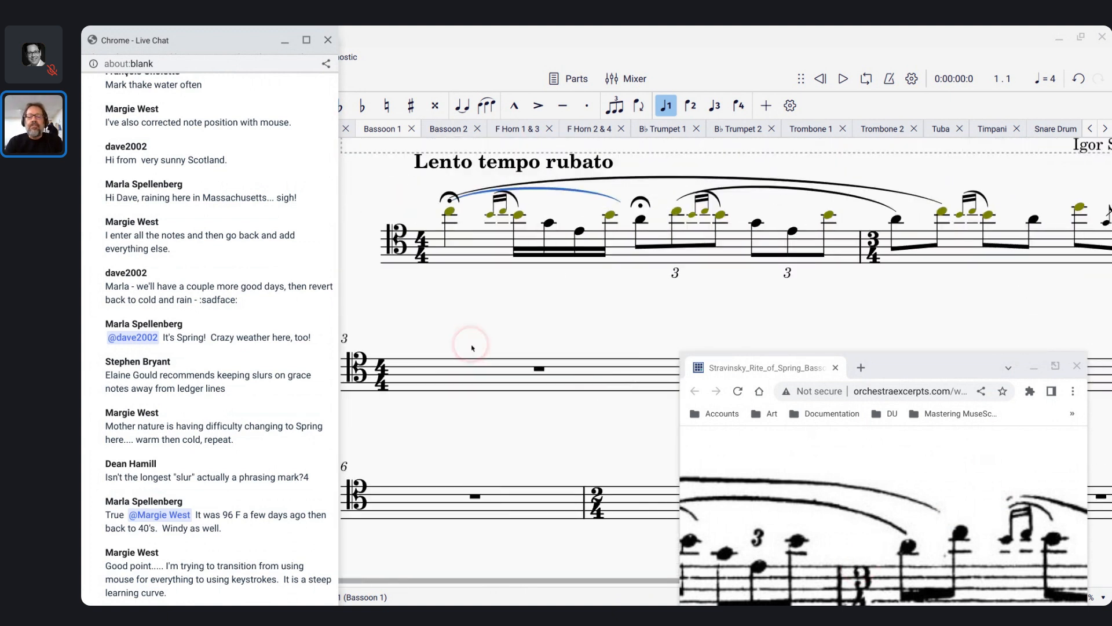
scroll(472, 348, left, 1)
scroll(810, 526, down, 2)
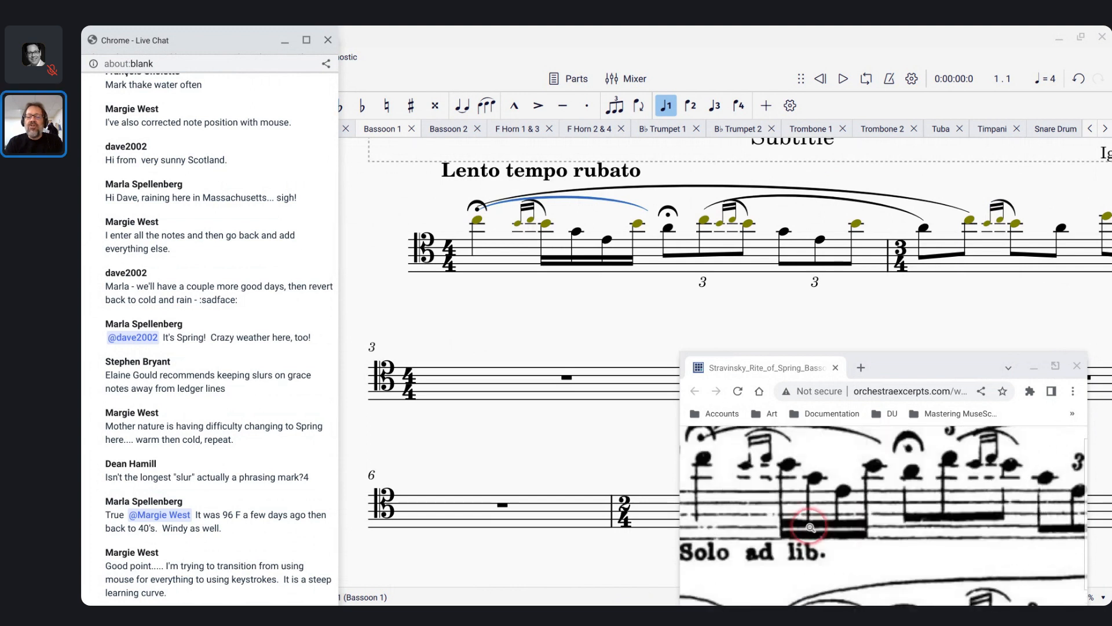
scroll(810, 526, left, 3)
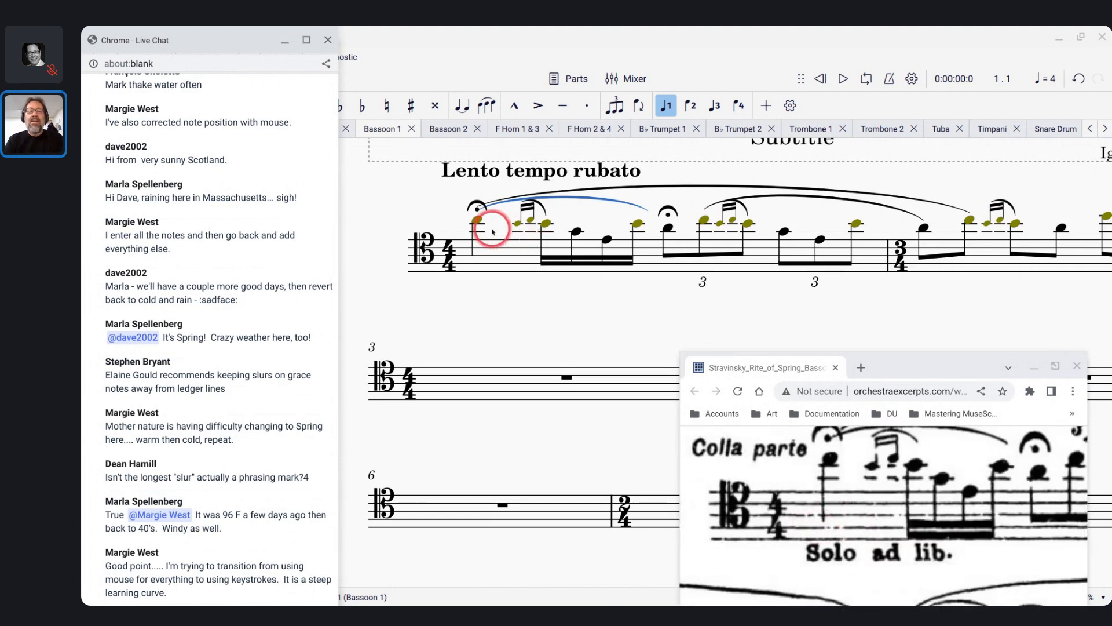
Add the staff text "Solo ad lib." to the first note of measure 1 and flip it below the staff
click(479, 221)
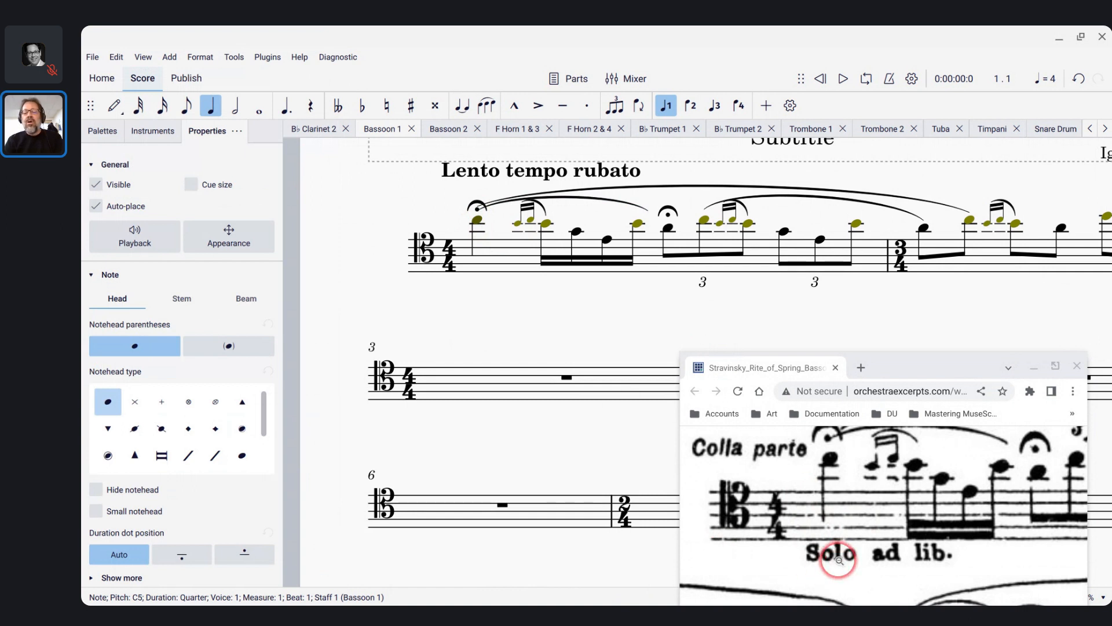
scroll(839, 561, up, 1)
scroll(841, 521, down, 1)
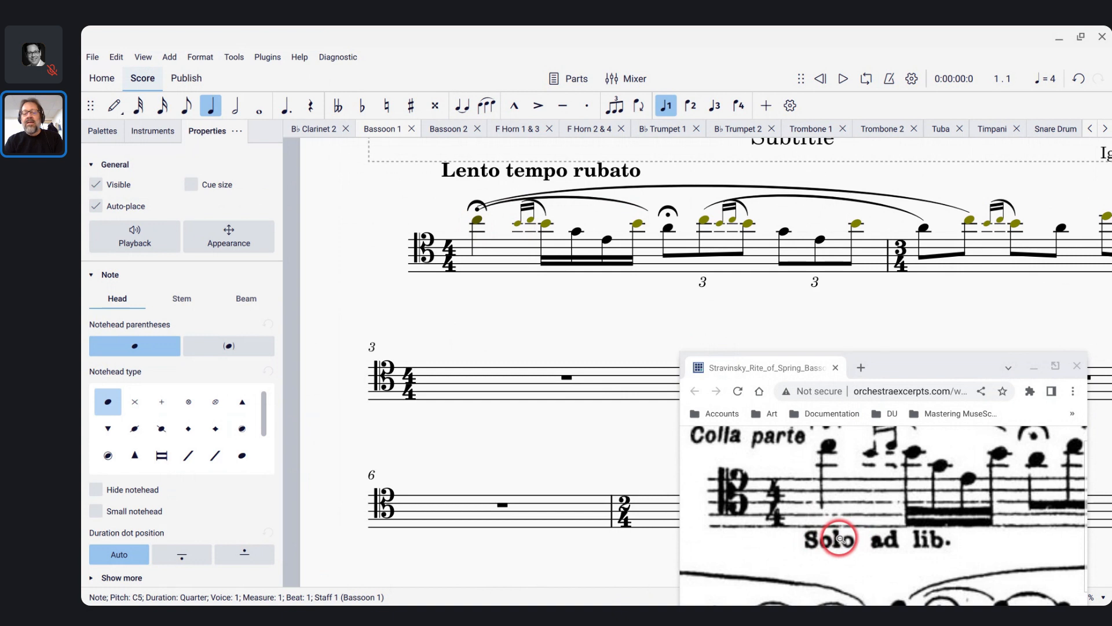
click(477, 221)
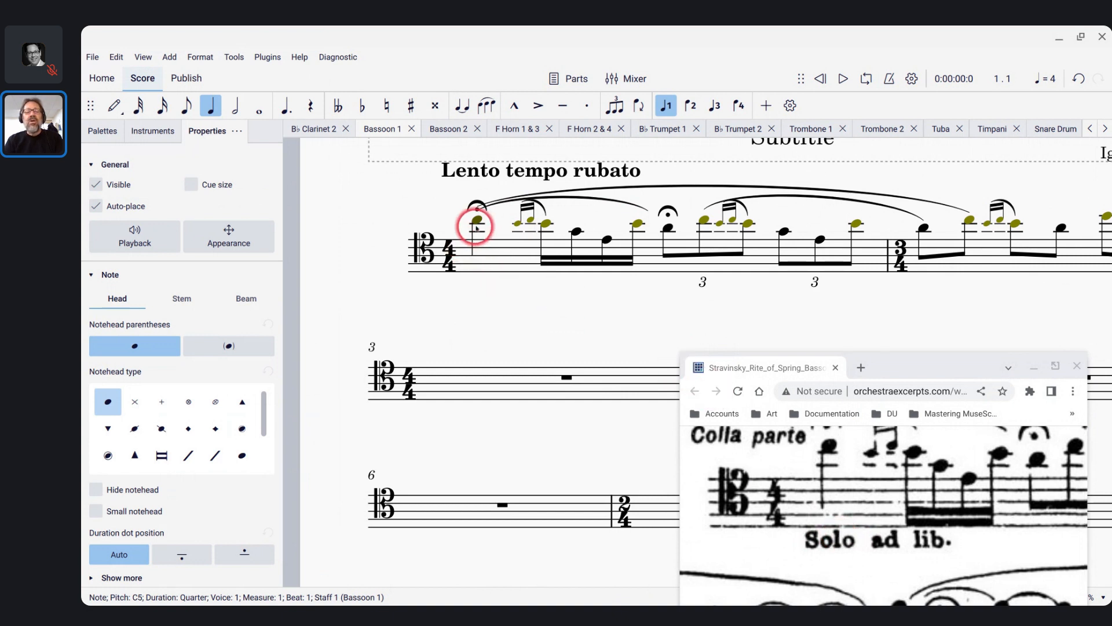
key(ctrl+t)
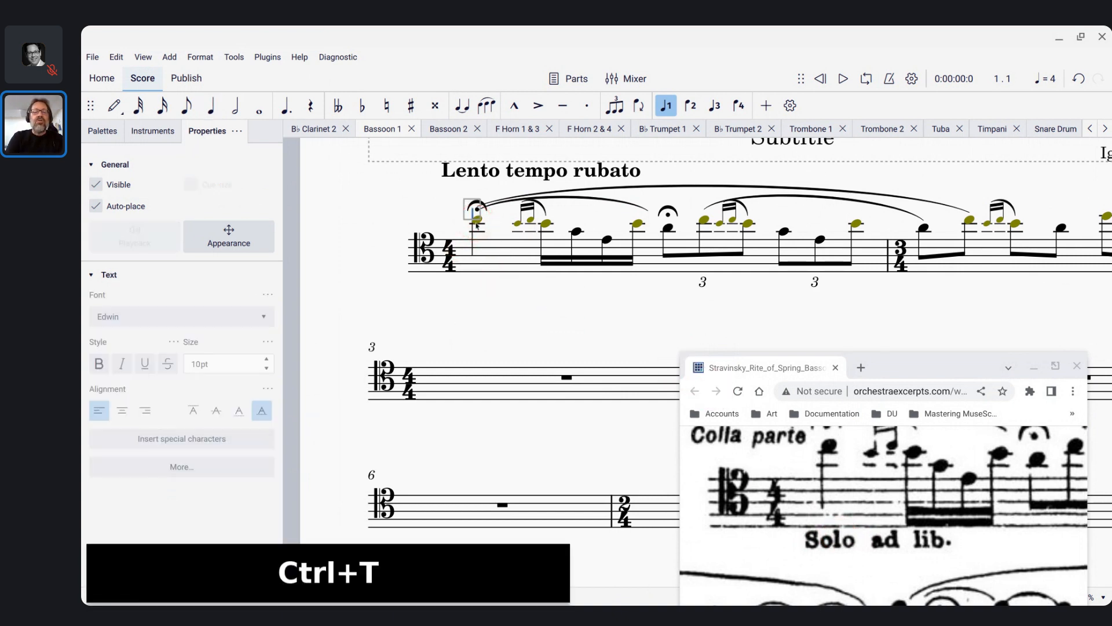
text(Solo )
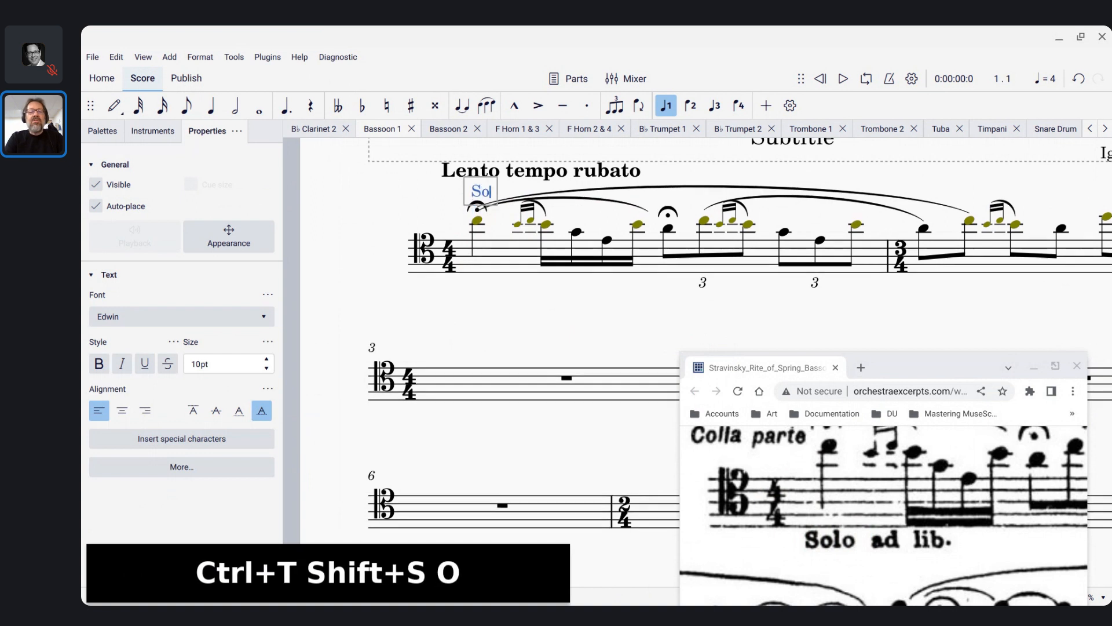
text(a)
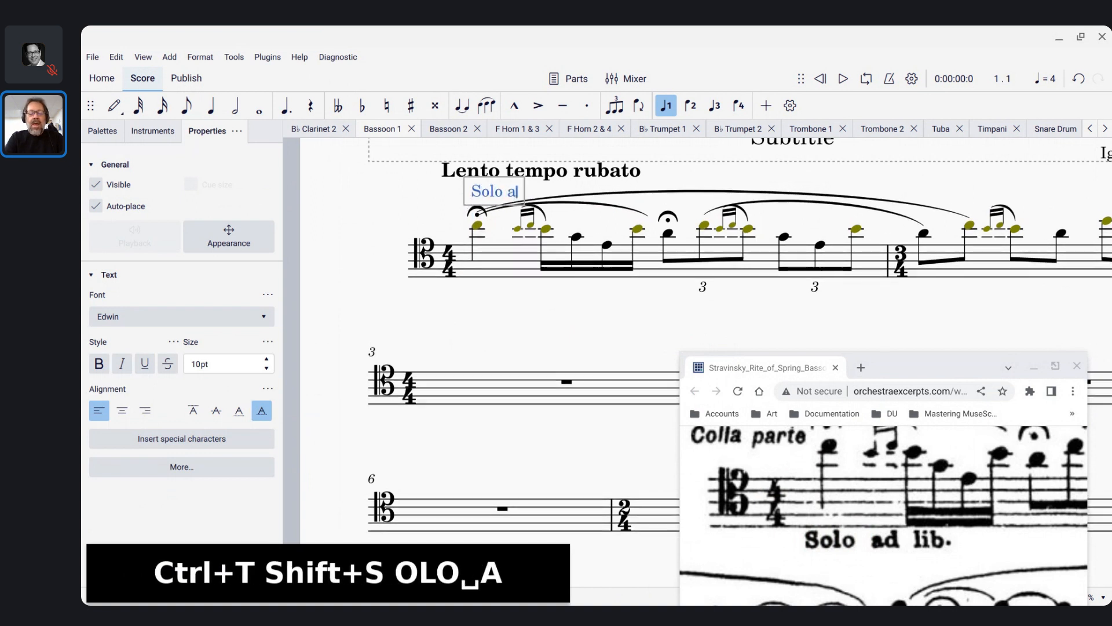
text(d lib.)
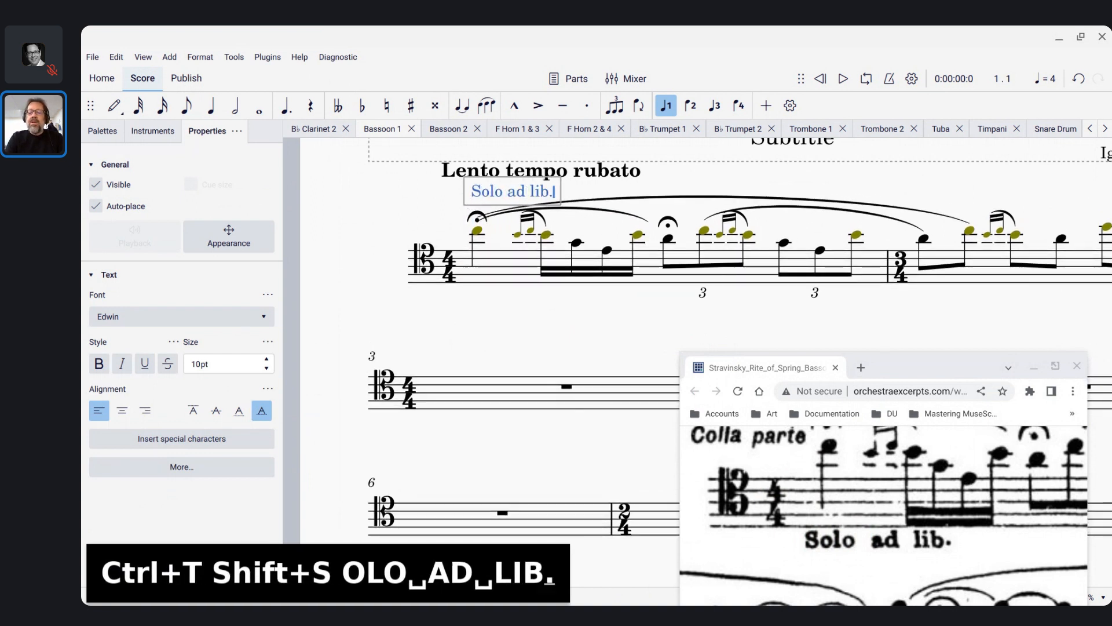
key(Escape)
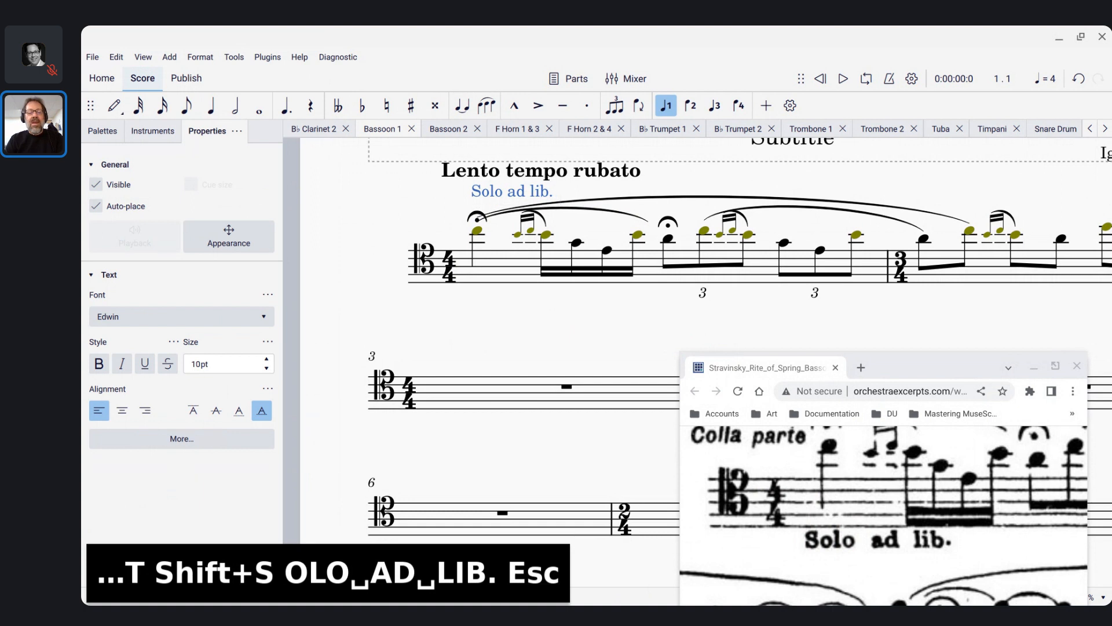
key(x)
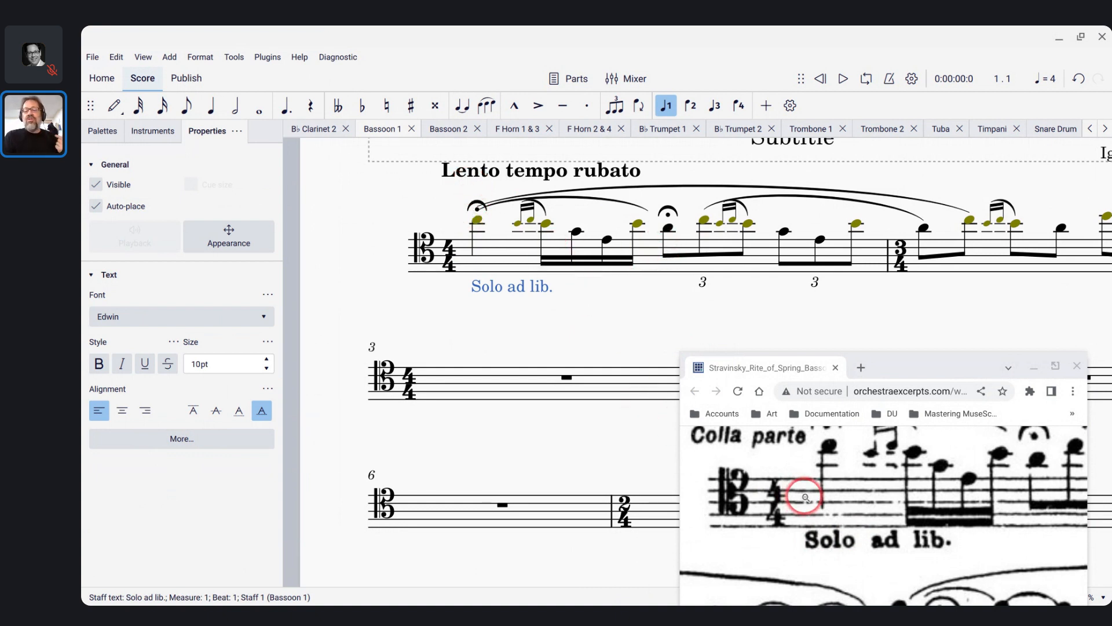
Examine the printed excerpt for further markings around the opening, and check the live chat for new questions
scroll(805, 497, down, 3)
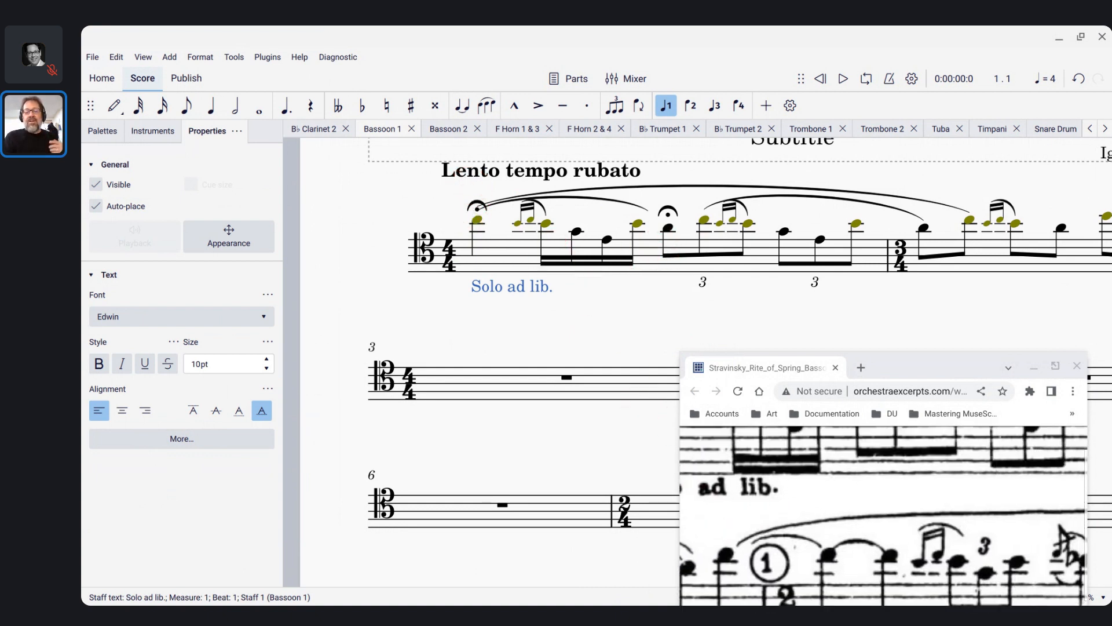
scroll(759, 528, up, 1)
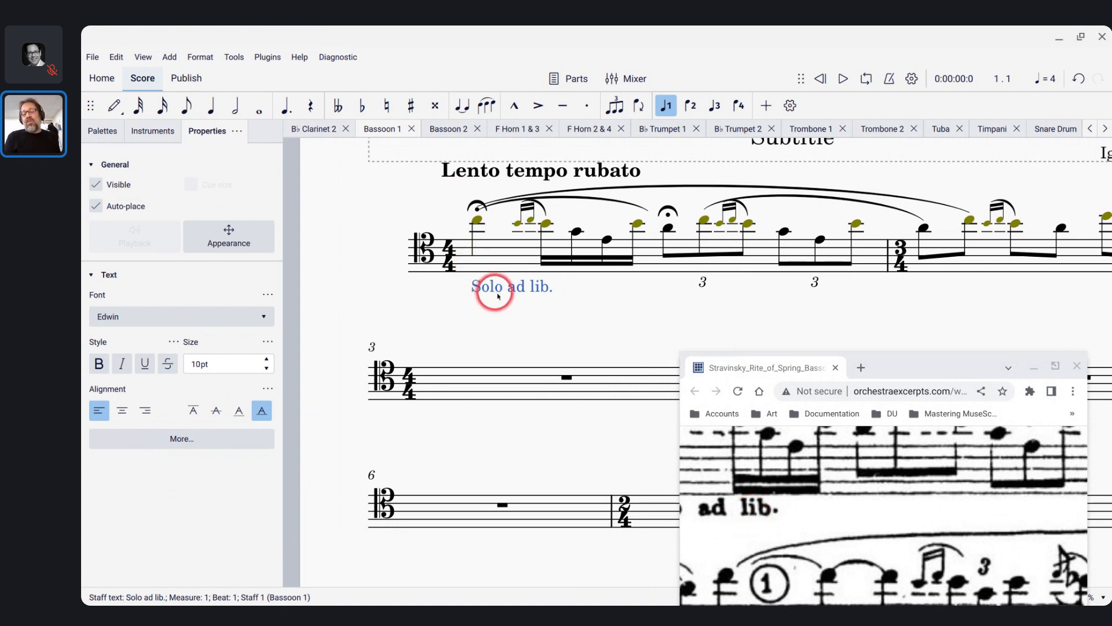
scroll(535, 291, up, 1)
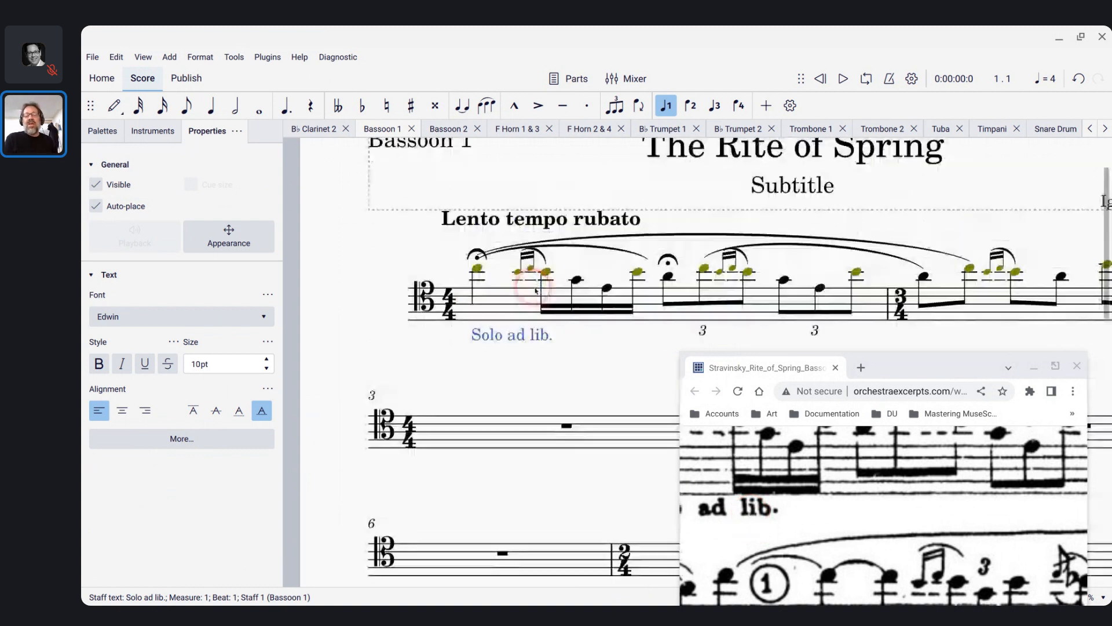
scroll(535, 290, right, 4)
scroll(534, 291, left, 4)
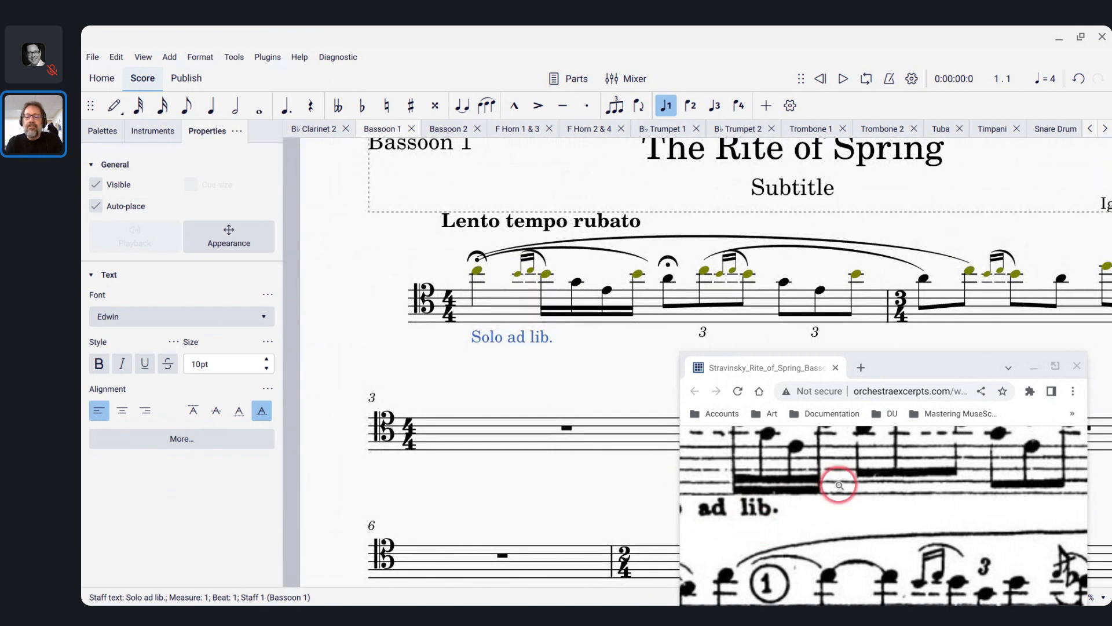
scroll(838, 484, up, 5)
scroll(838, 484, down, 1)
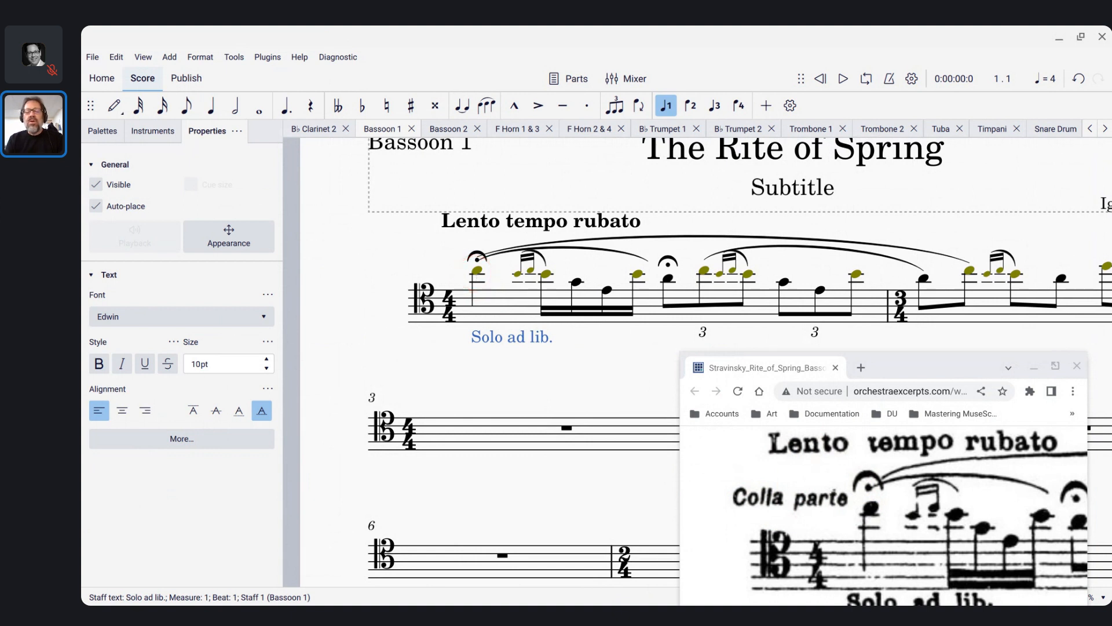
key(alt)
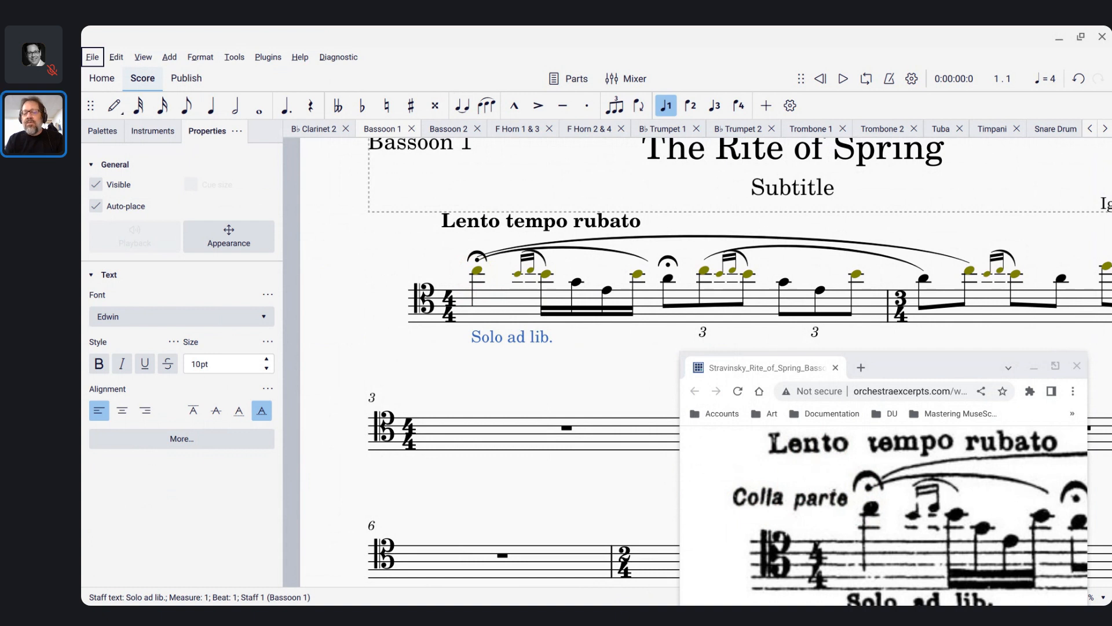
key(alt+Tab)
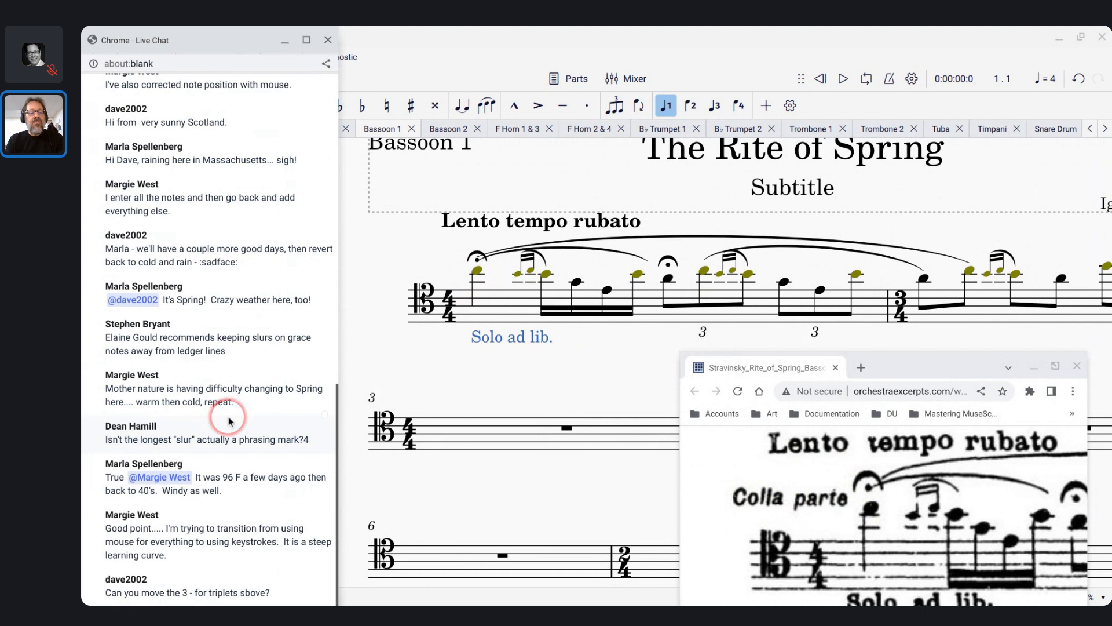
Flip both triplet numbers in measure 1 above the staff to match the printed excerpt
click(941, 474)
scroll(941, 474, right, 2)
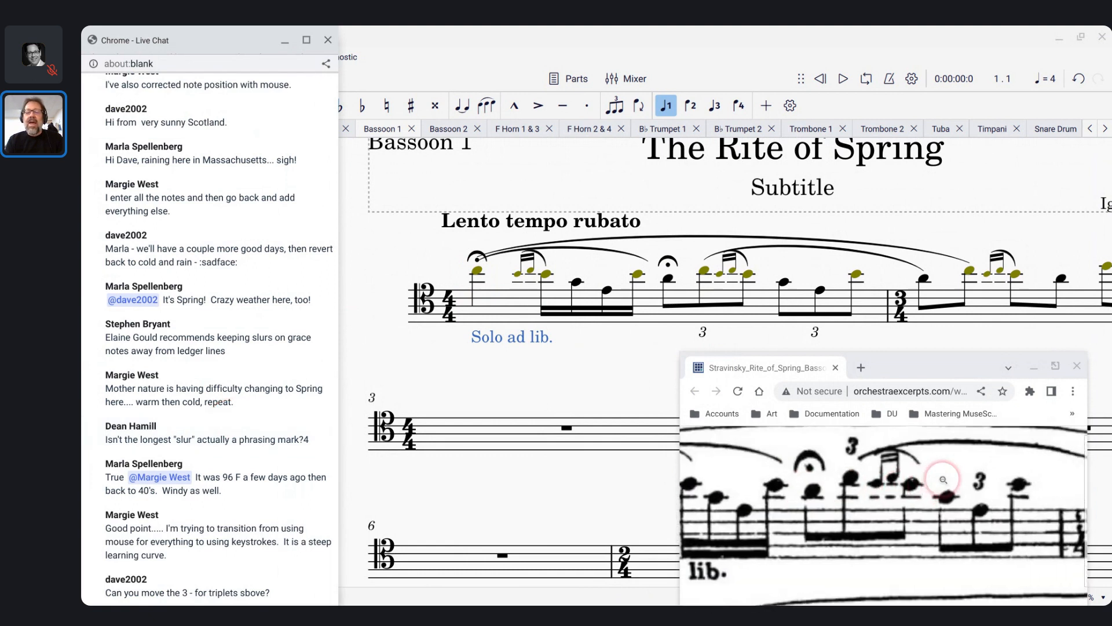
click(703, 332)
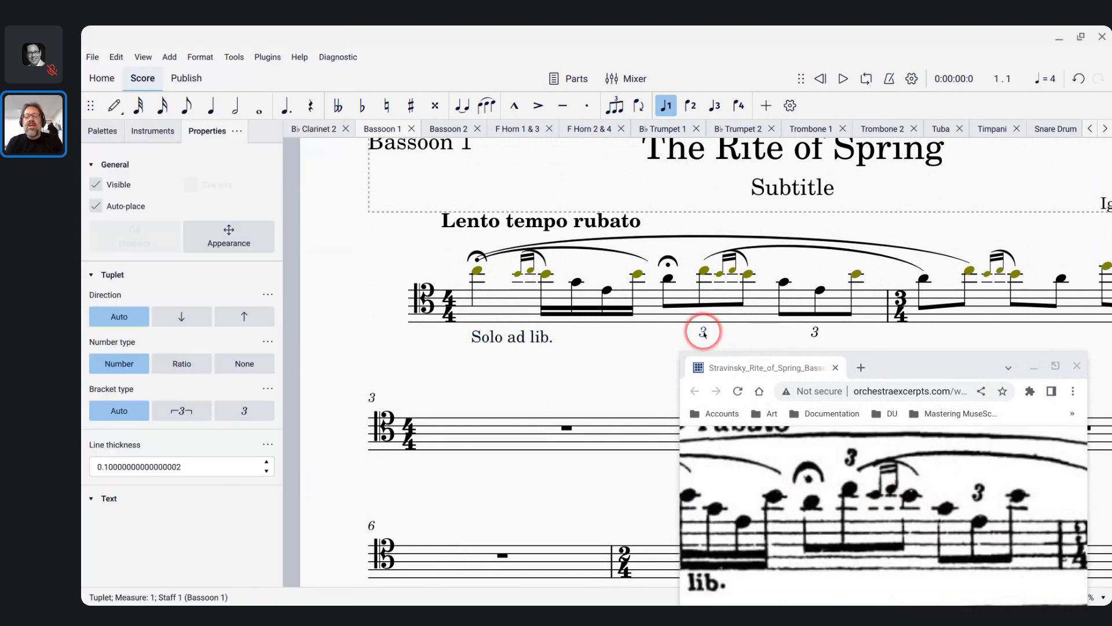
key(x)
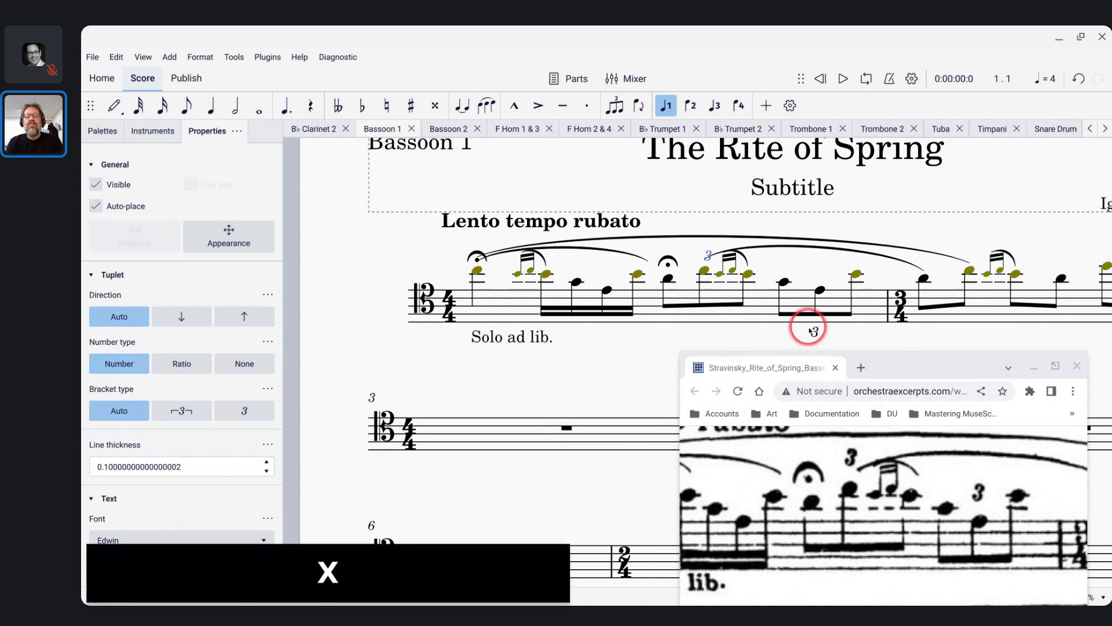
click(818, 322)
key(x)
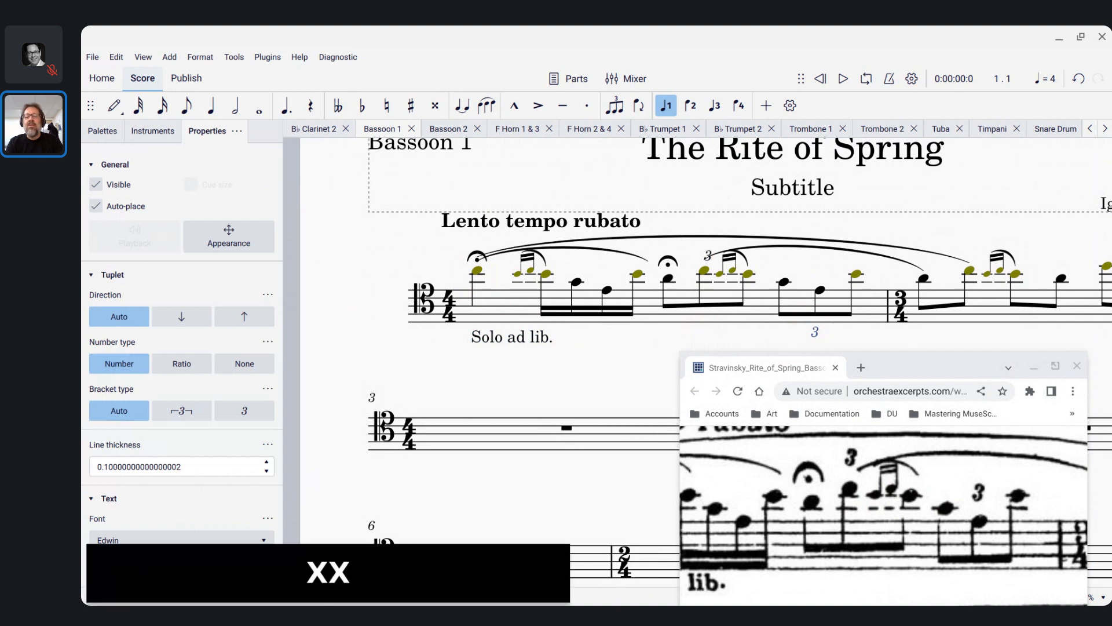
Nudge the first triplet number in measure 1 upward so it clears the start of the slur
click(707, 253)
scroll(709, 254, up, 5)
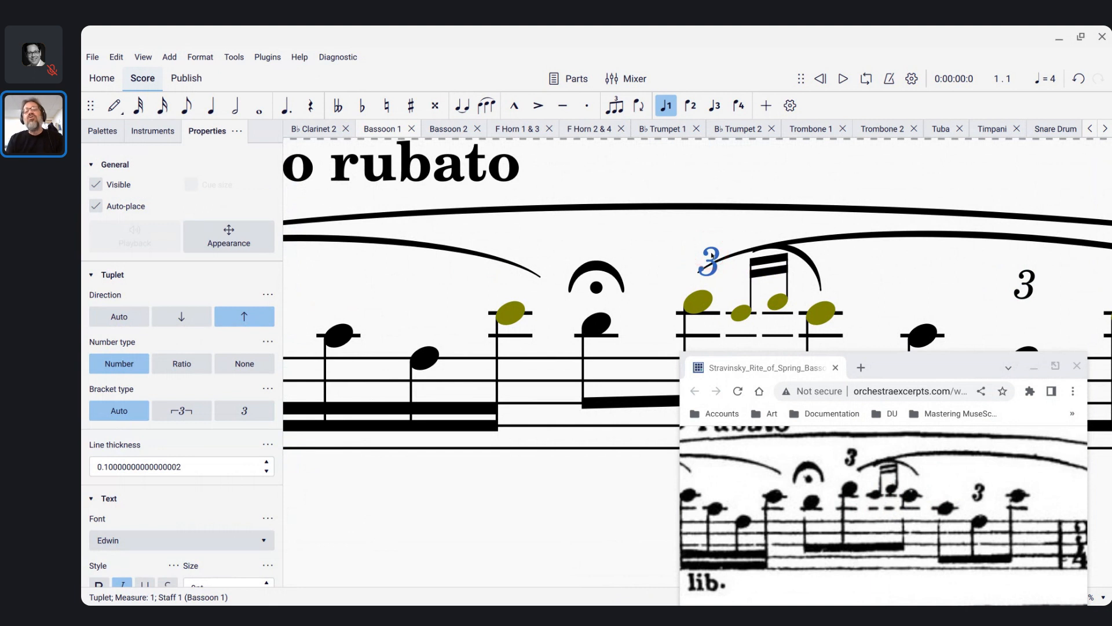
key(Up)
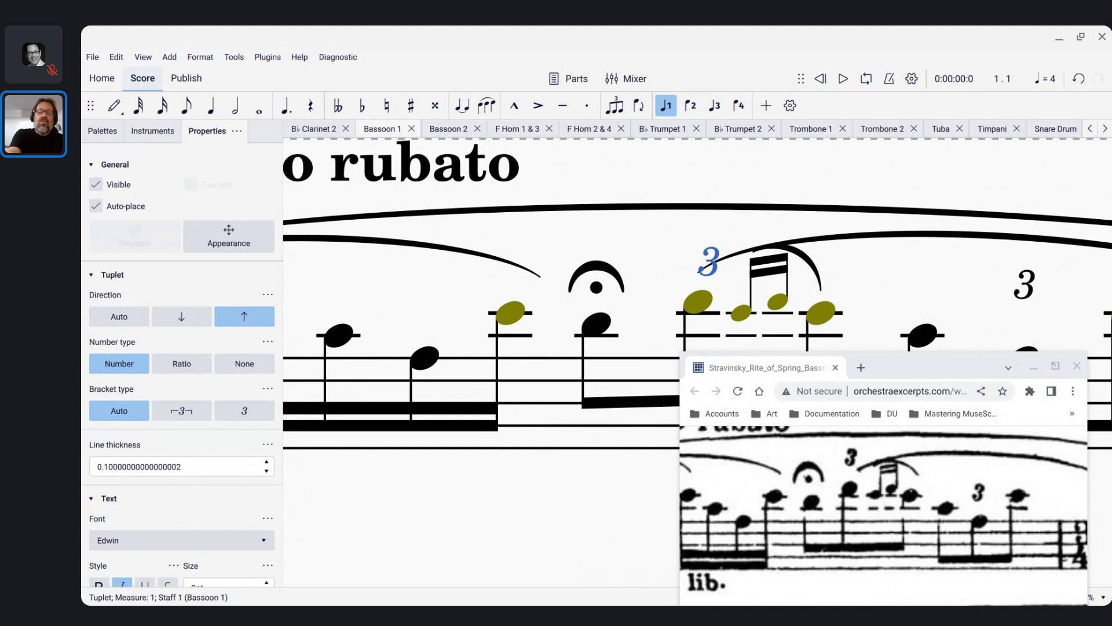
key(F2)
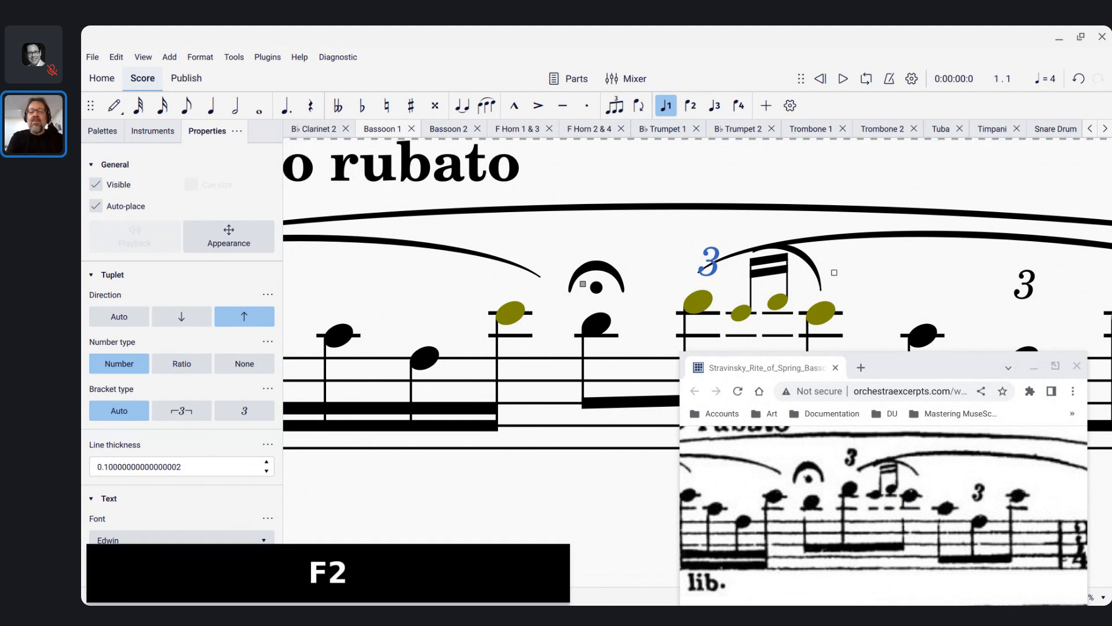
key(Up)
key(Up)
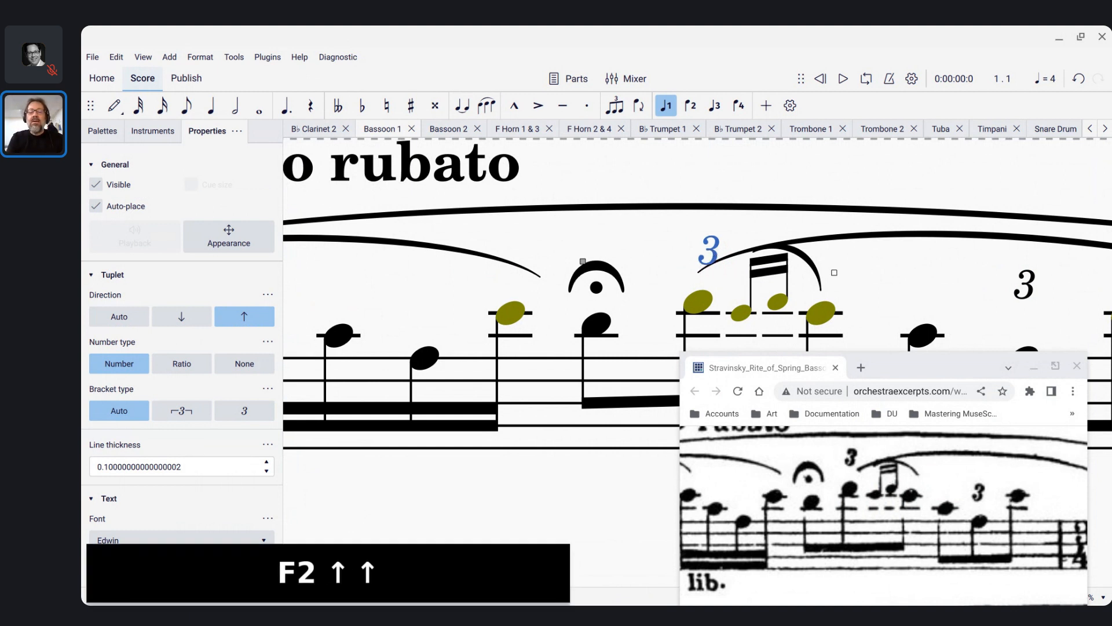
key(Up)
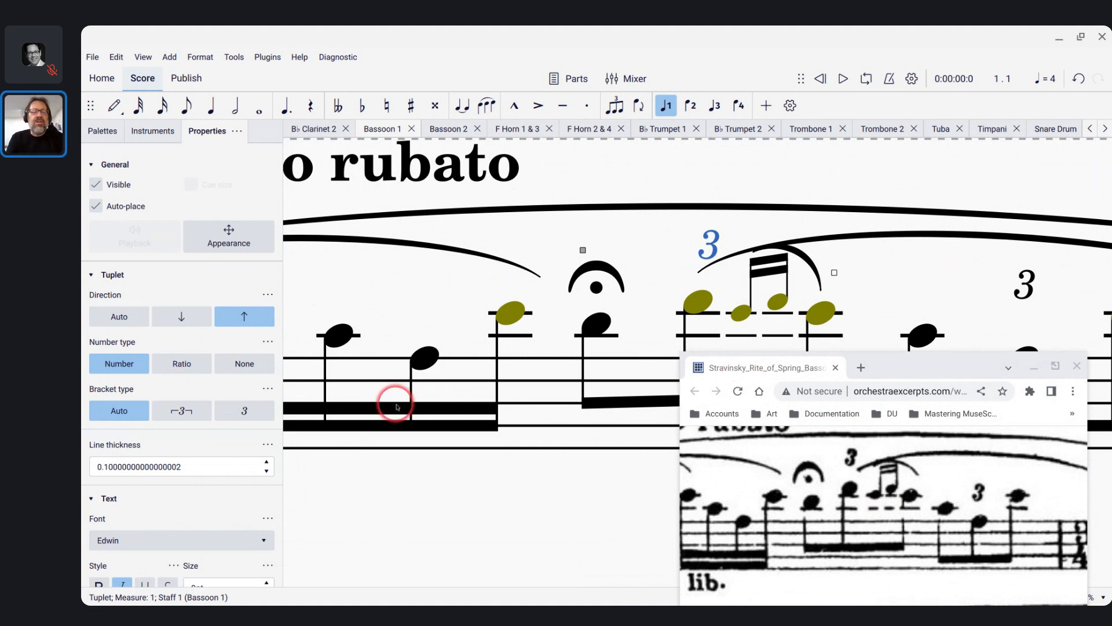
Check the live chat, and compare the beginning of measure 1 with the text markings at the opening of the printed excerpt
key(alt+Tab)
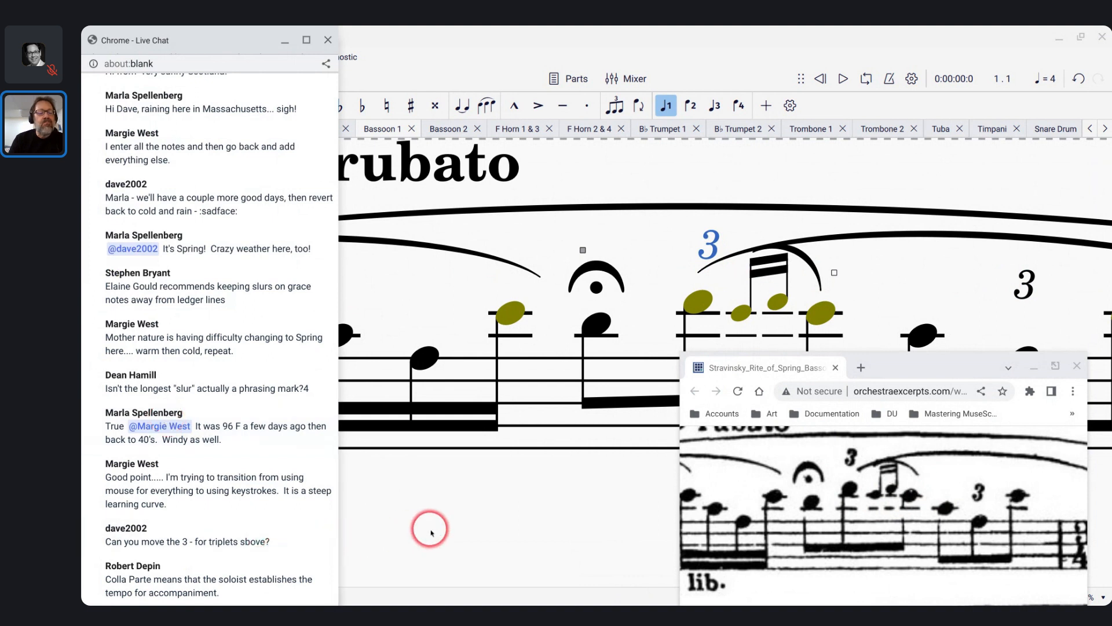
scroll(551, 414, left, 5)
scroll(551, 413, down, 2)
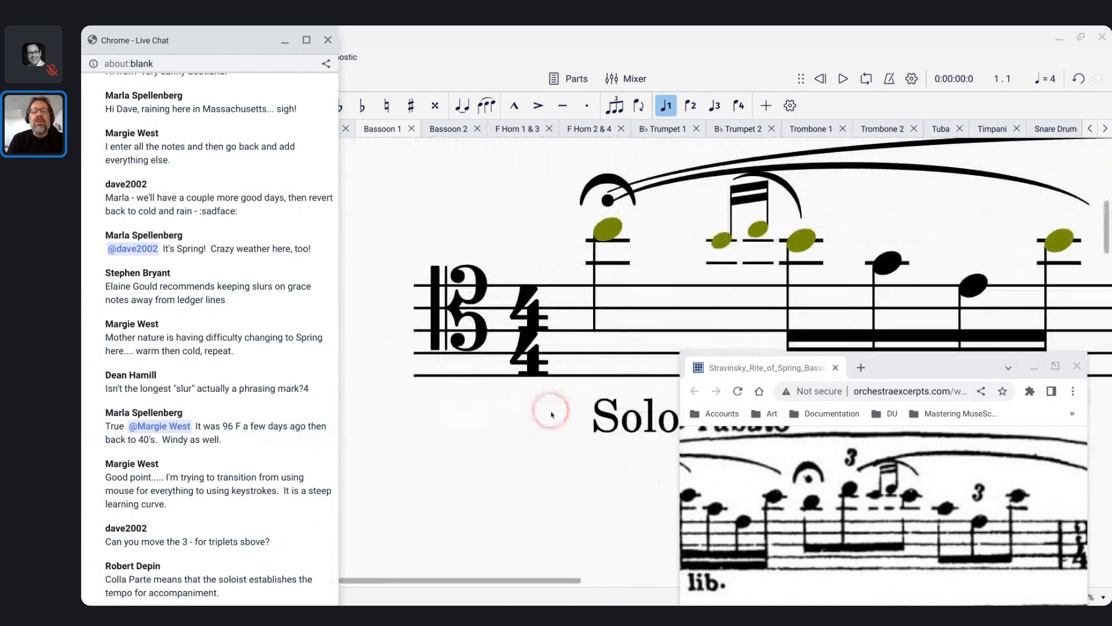
scroll(809, 470, up, 1)
scroll(808, 471, left, 5)
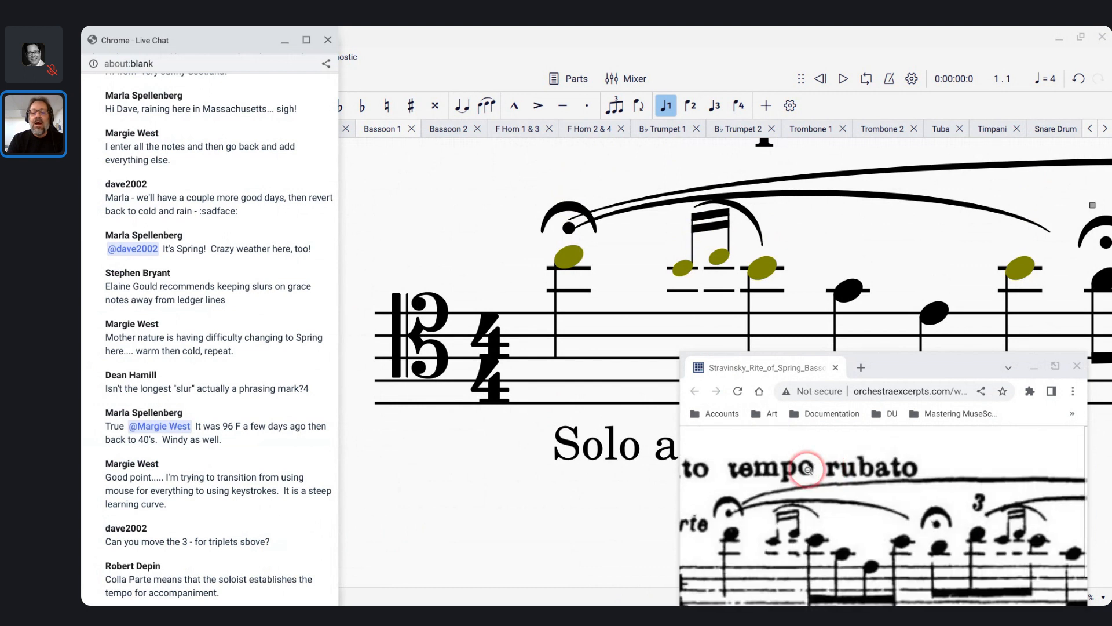
scroll(809, 470, down, 1)
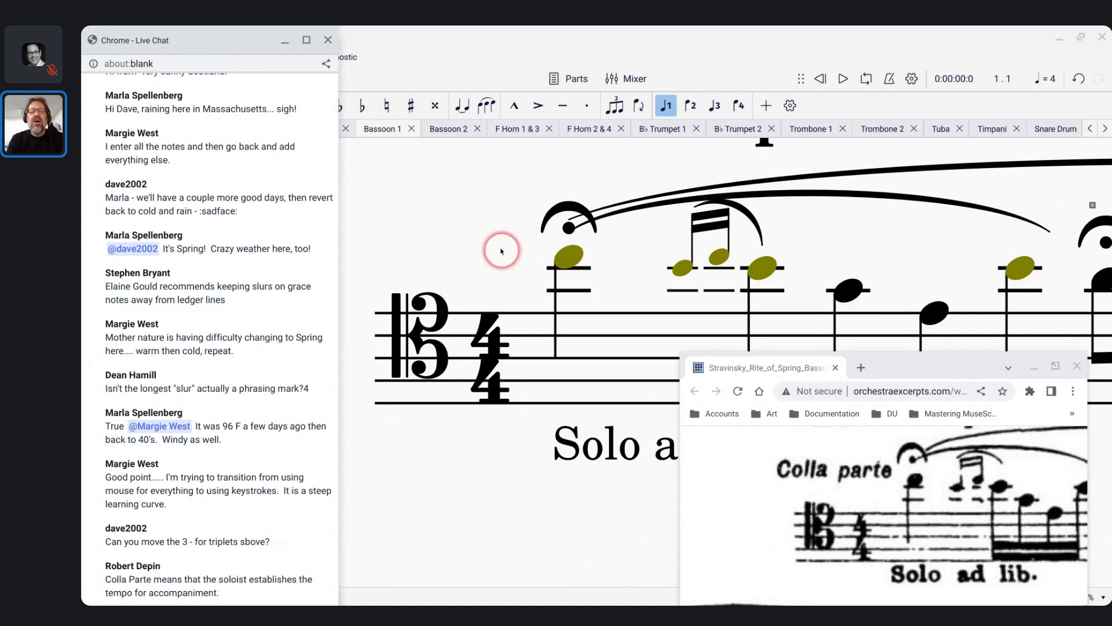
click(575, 256)
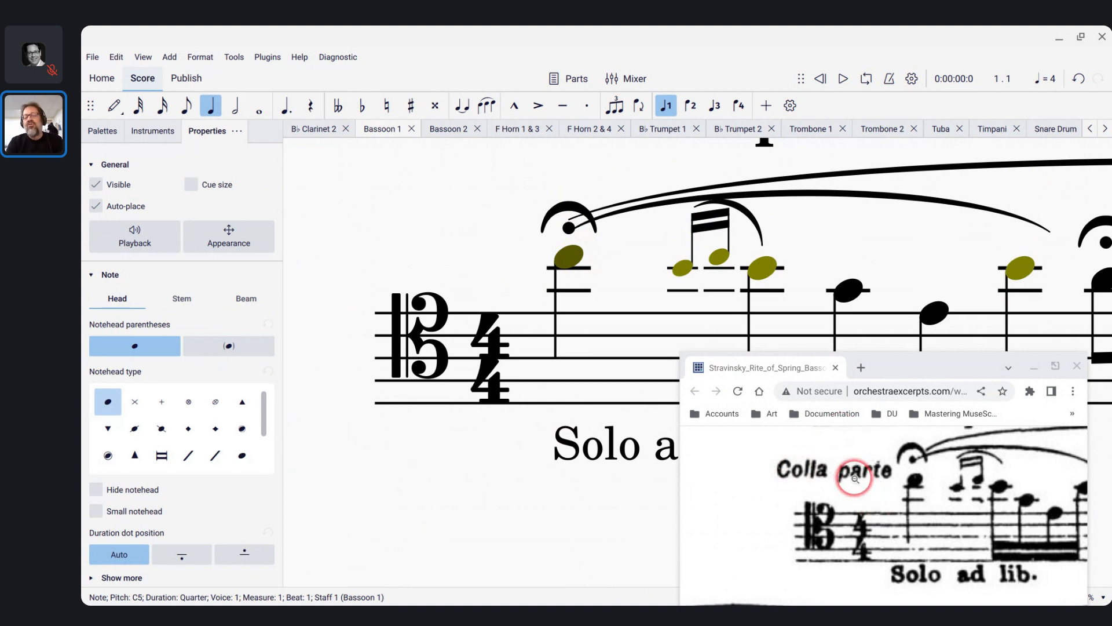
click(824, 469)
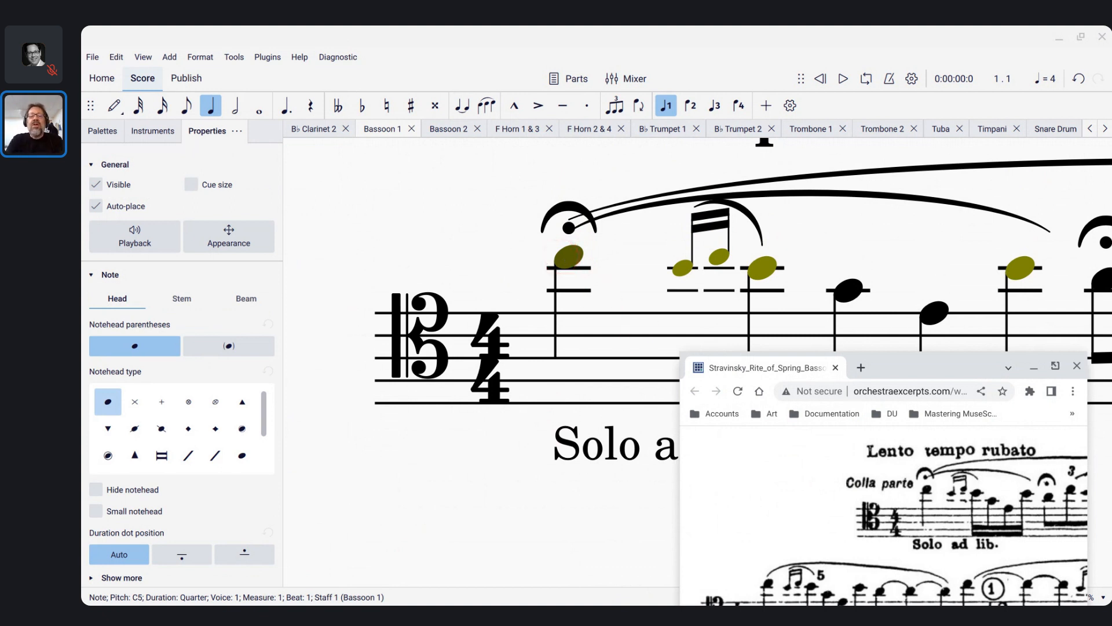
Add the staff text "Colla parte" to the first note of measure 1 and make it italic
click(563, 259)
key(ctrl+t)
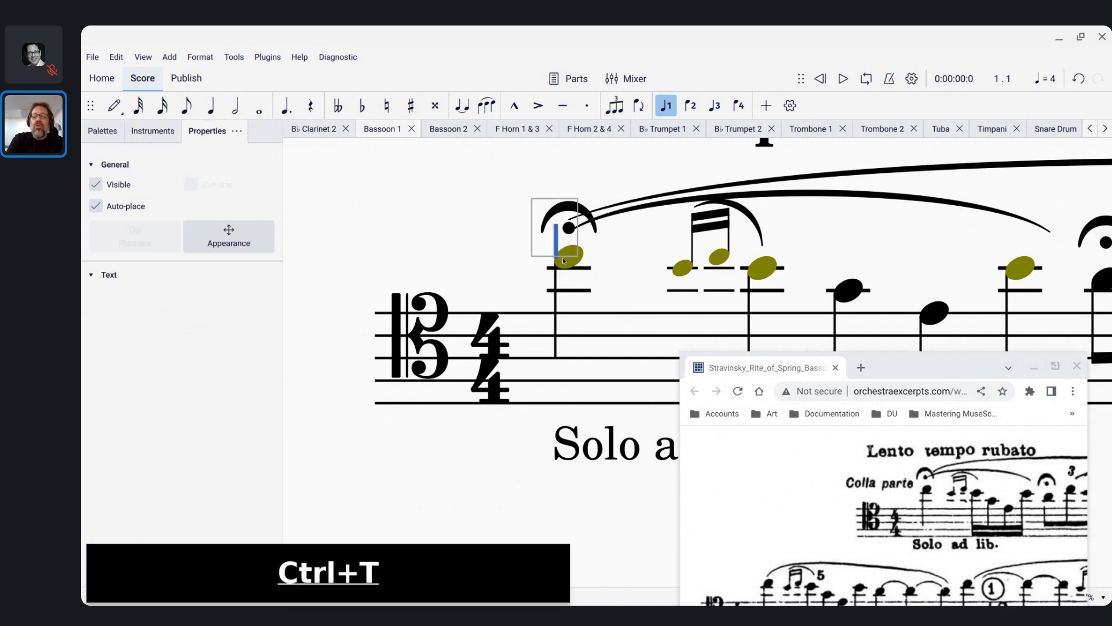
text(Colla )
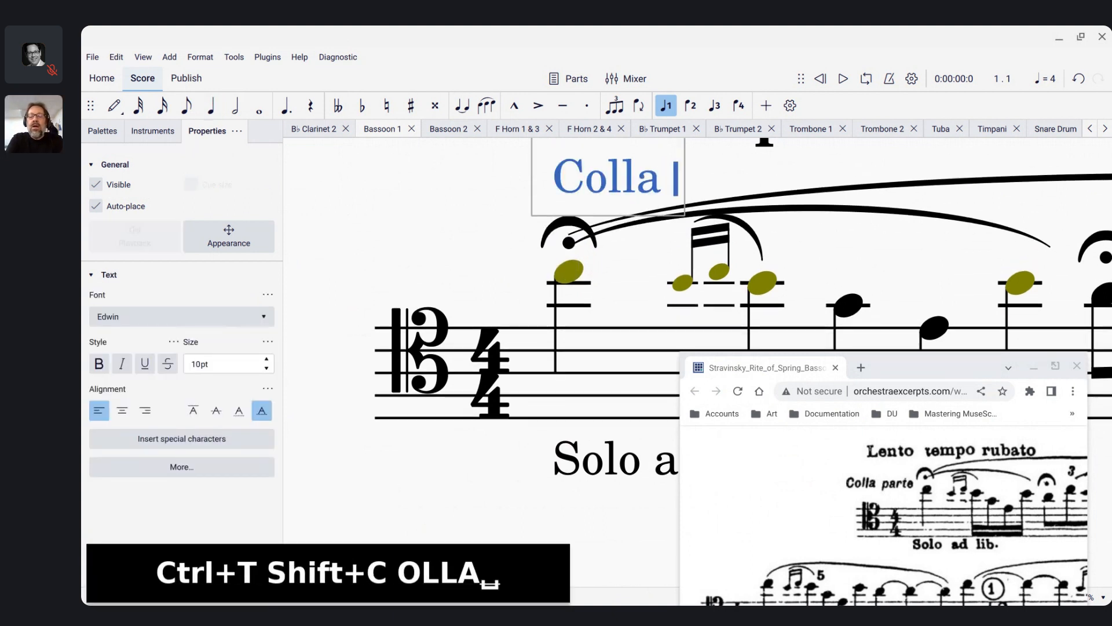
text(parte)
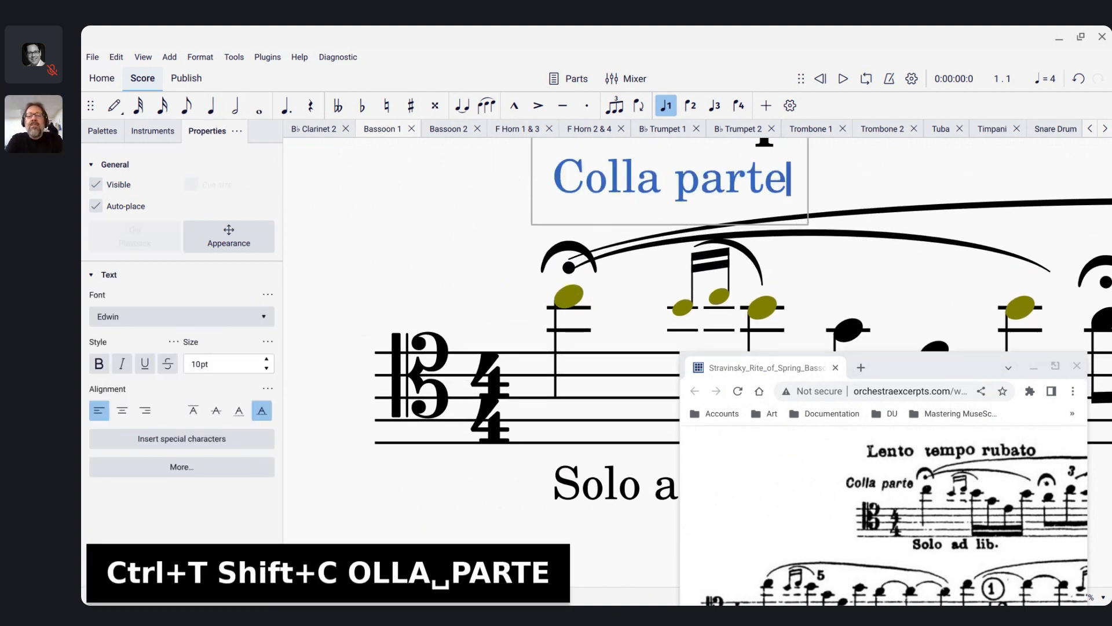
key(Escape)
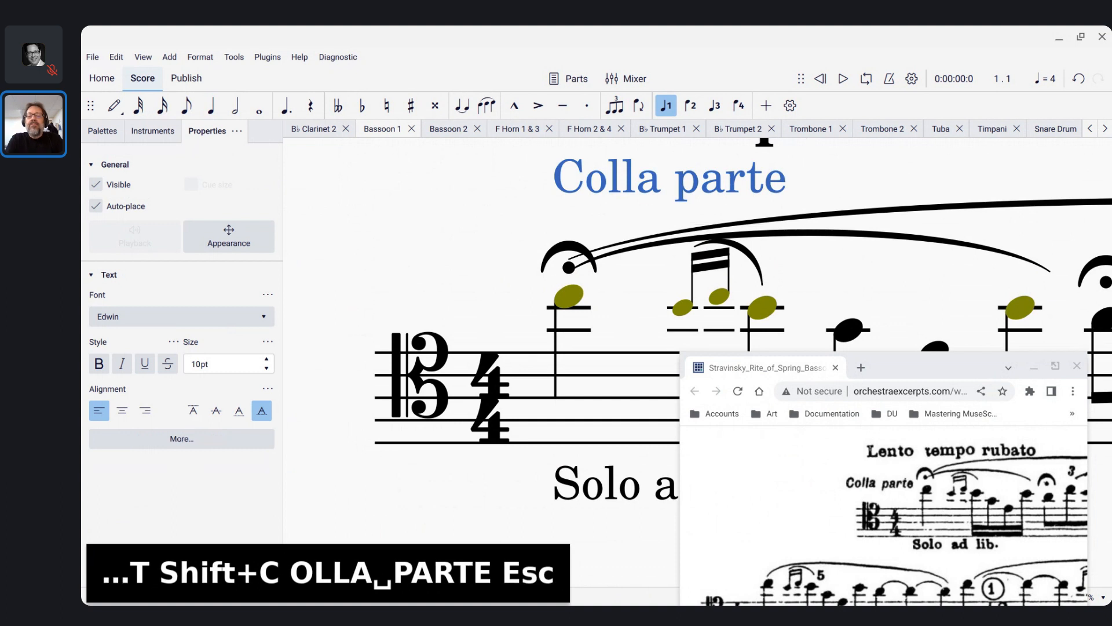
click(121, 365)
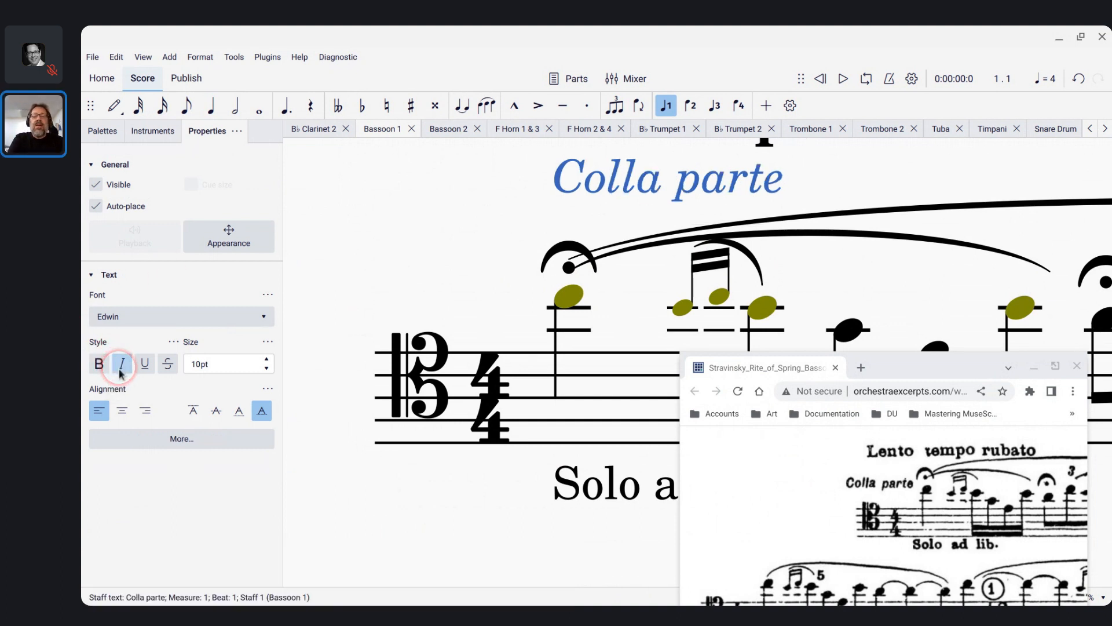
Shift the "Colla parte" text left until it sits just before the first note, above the clef and time signature
key(ctrl+Left)
key(ctrl+Left)
key(ctrl+Left)
key(ctrl+Left)
key(ctrl+Left)
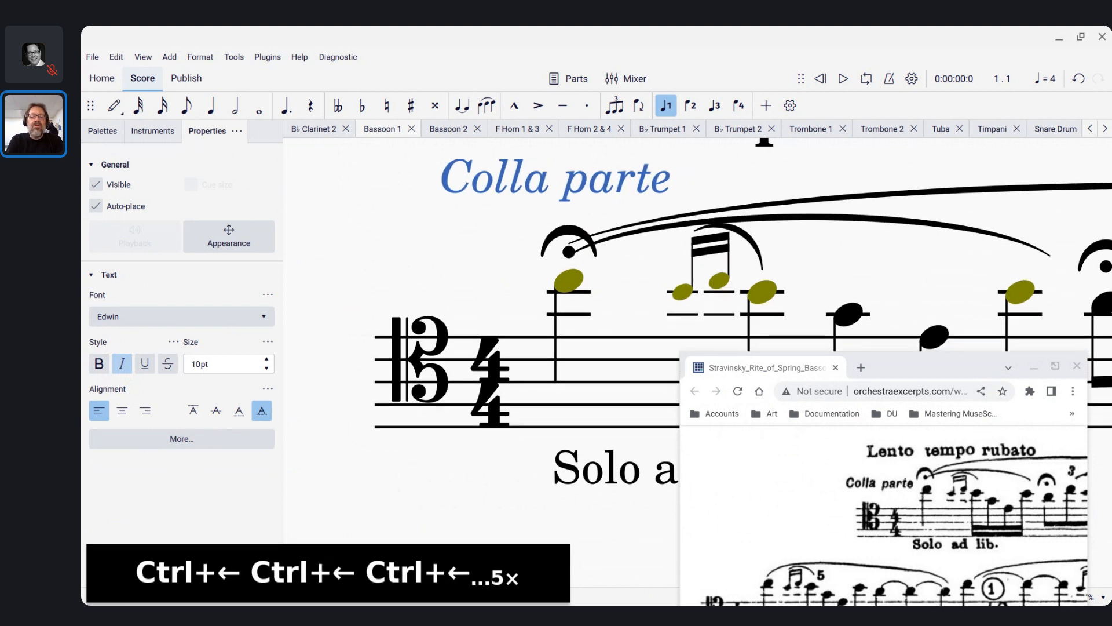
key(ctrl+Left)
key(ctrl+Left)
key(ctrl+Left)
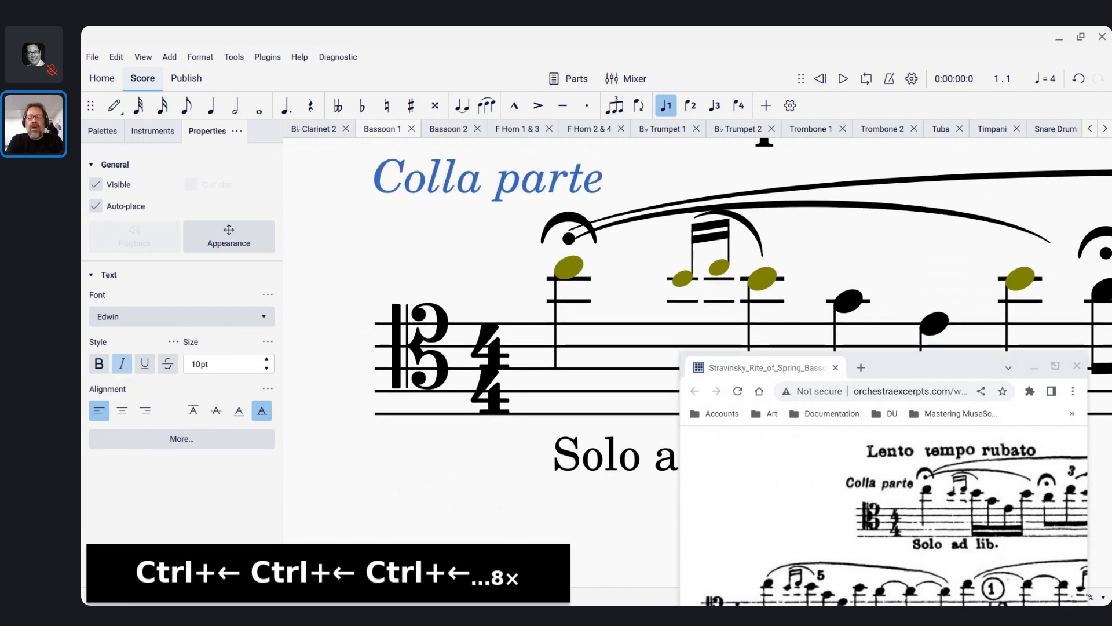
key(ctrl+Left)
key(ctrl+Left)
key(ctrl+Left)
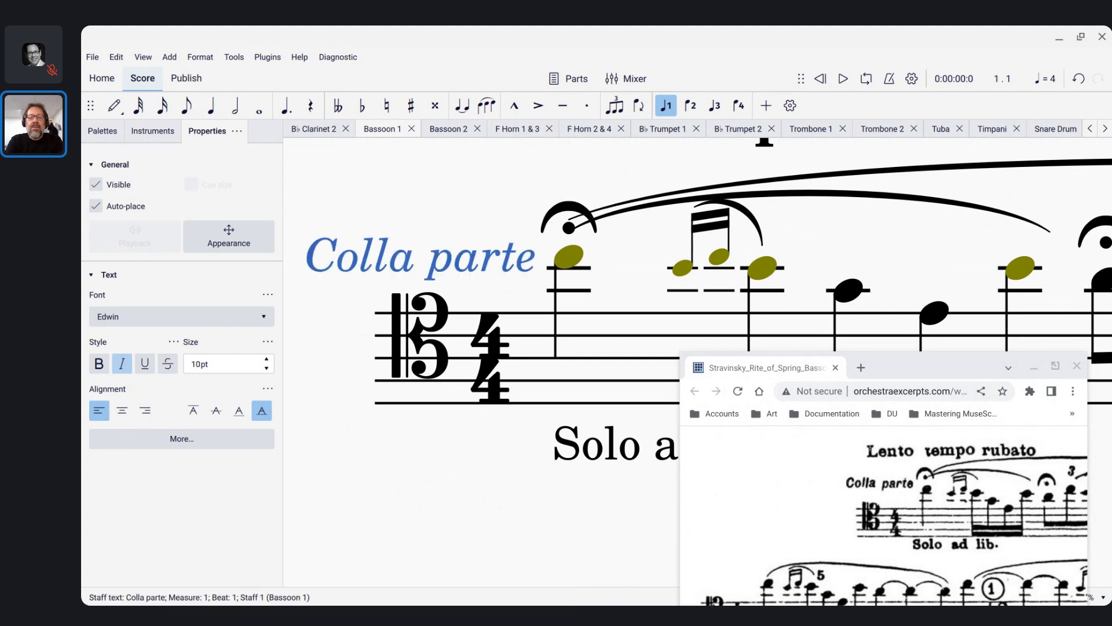
Compare the engraved first system through the end of measure 2 with the slurs and markings in the printed excerpt
scroll(587, 379, up, 3)
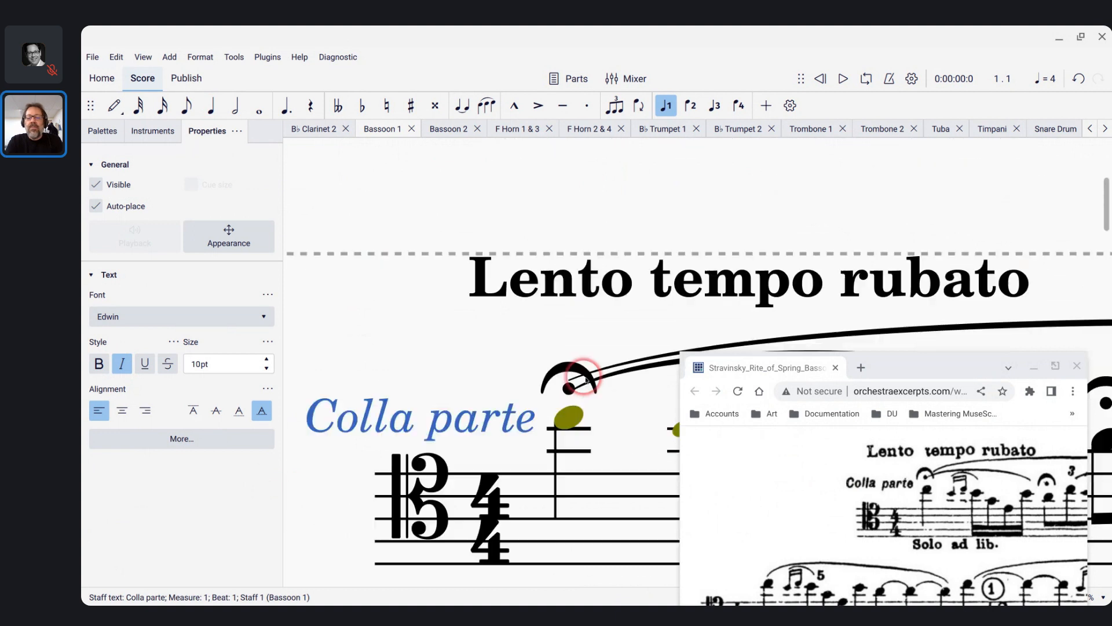
scroll(586, 380, down, 5)
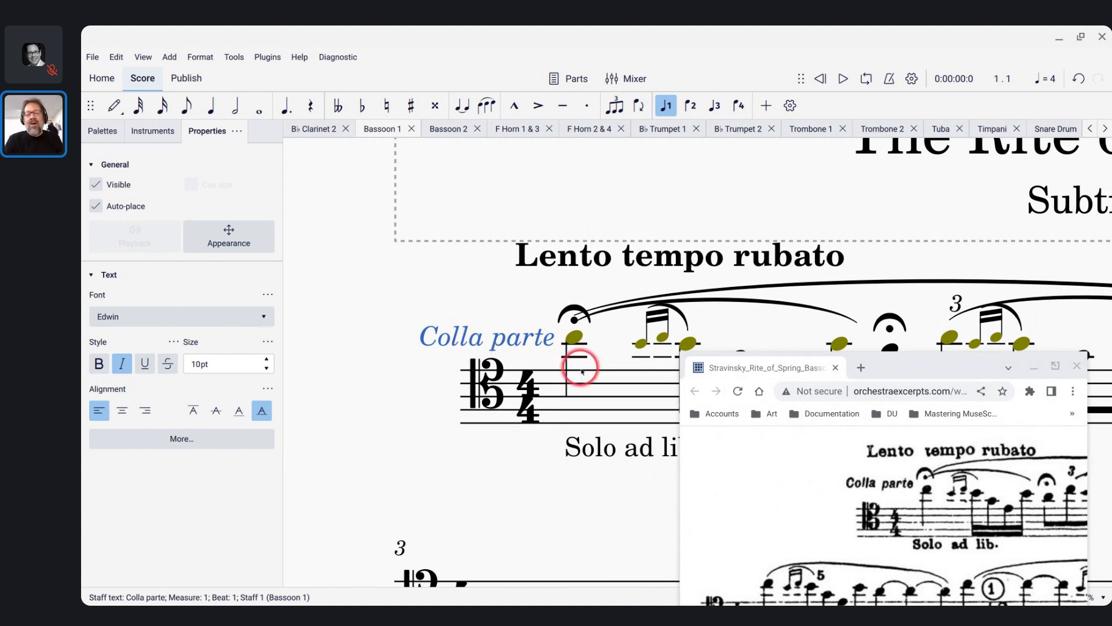
scroll(582, 371, down, 5)
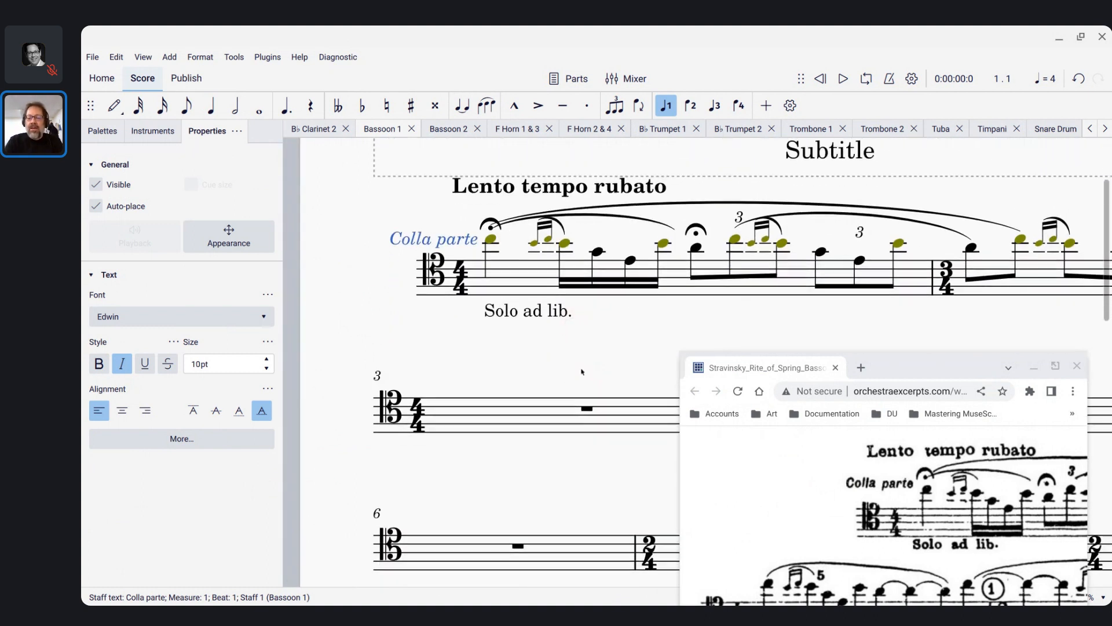
scroll(948, 510, right, 4)
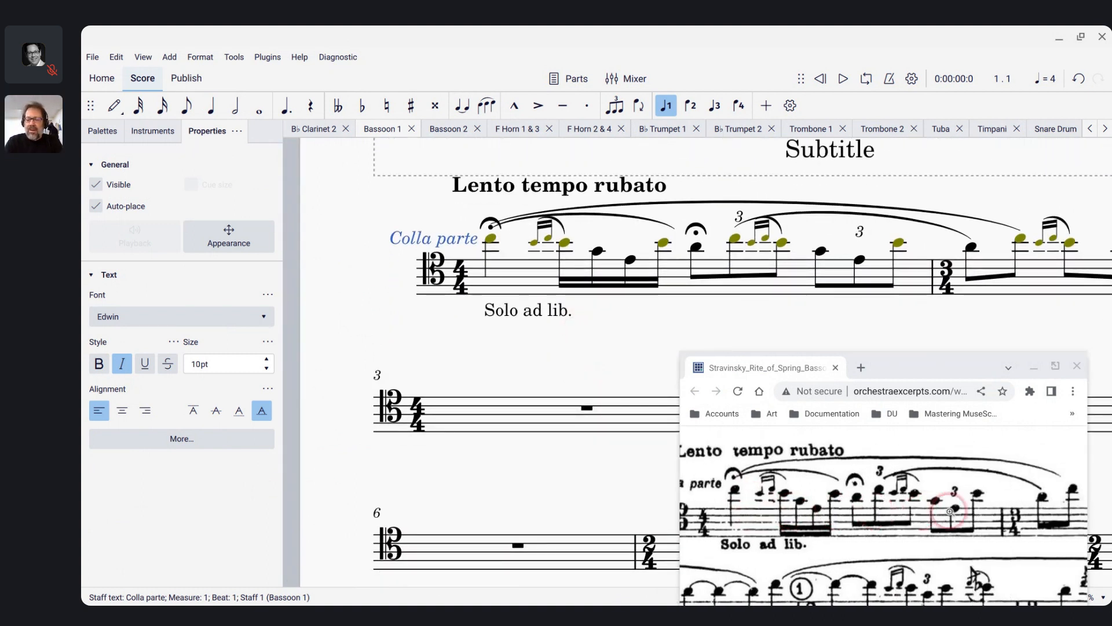
scroll(951, 511, right, 5)
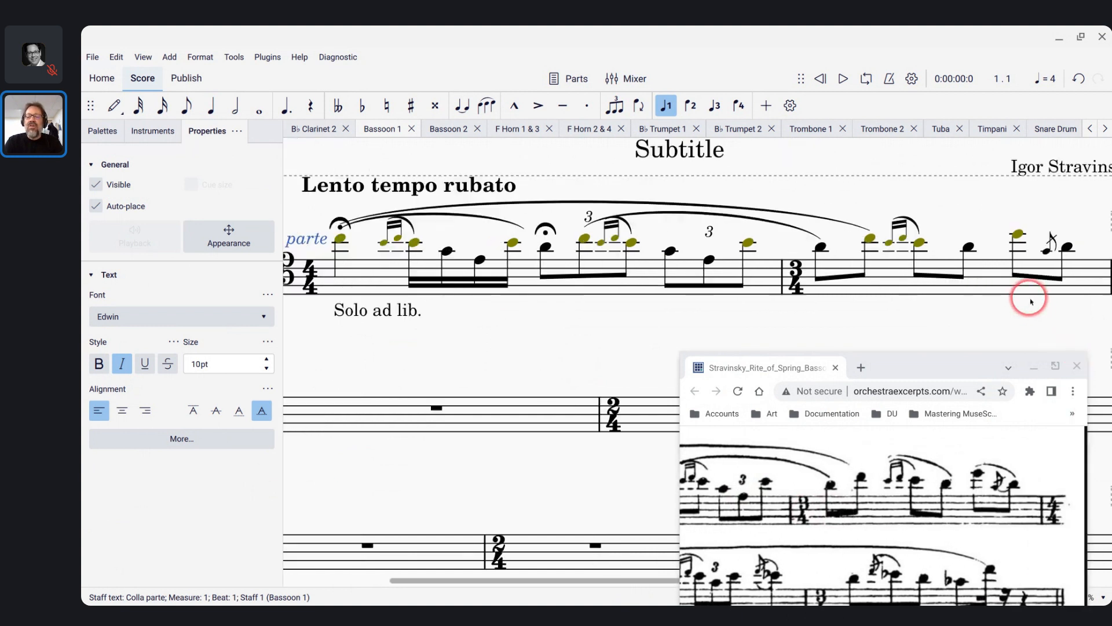
scroll(1029, 298, right, 5)
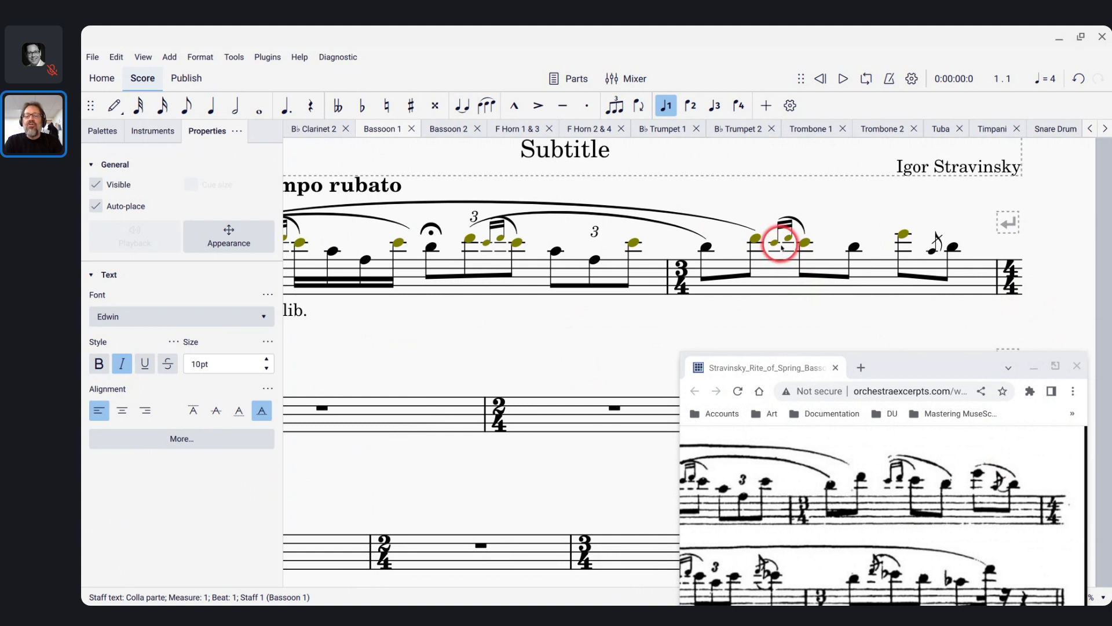
Try slurring the beat 2 notes of measure 2 from a range selection, and undo that slur
click(776, 243)
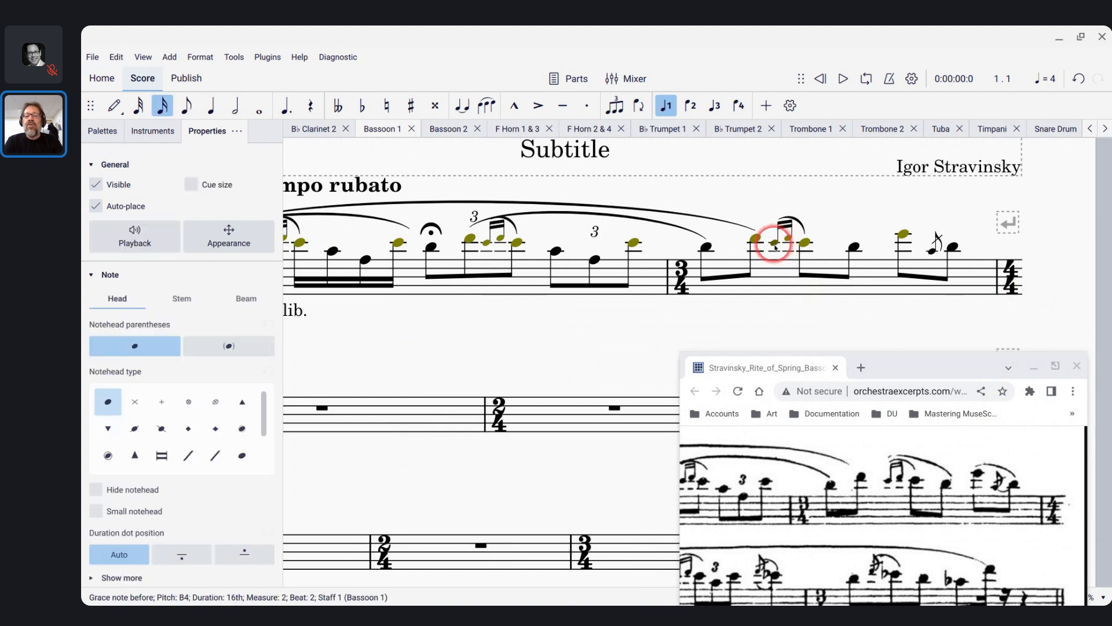
shift+click(854, 248)
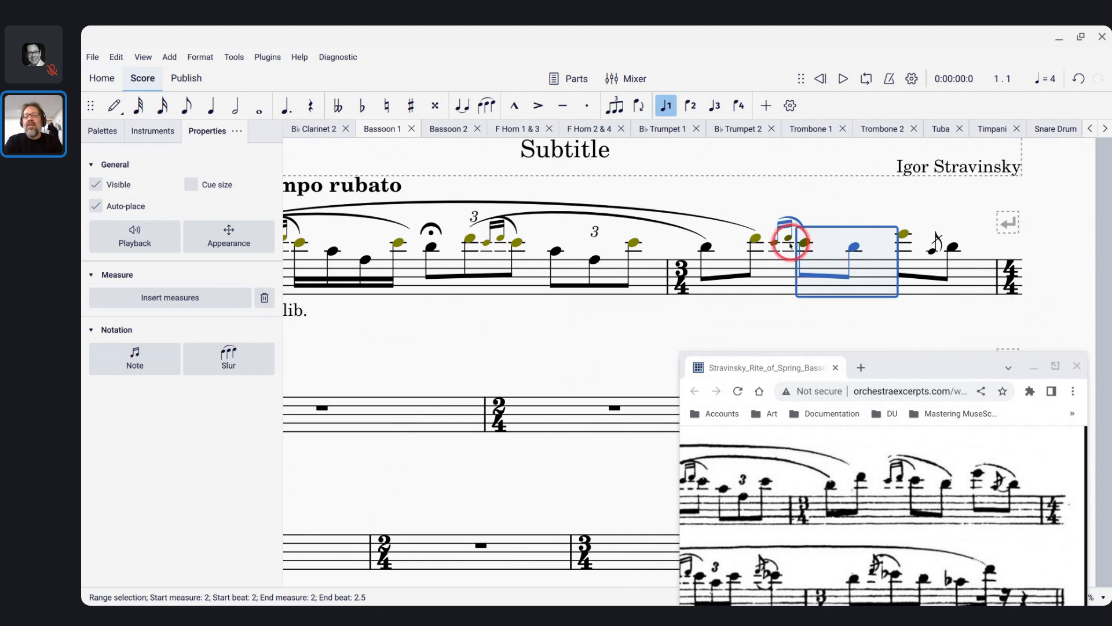
click(776, 243)
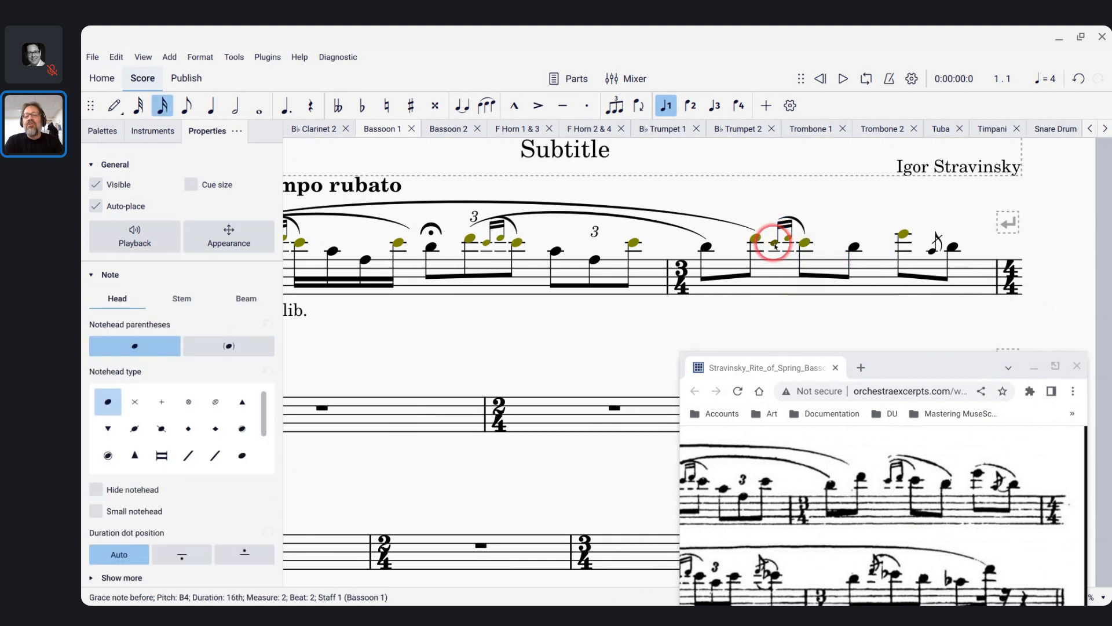
shift+click(855, 248)
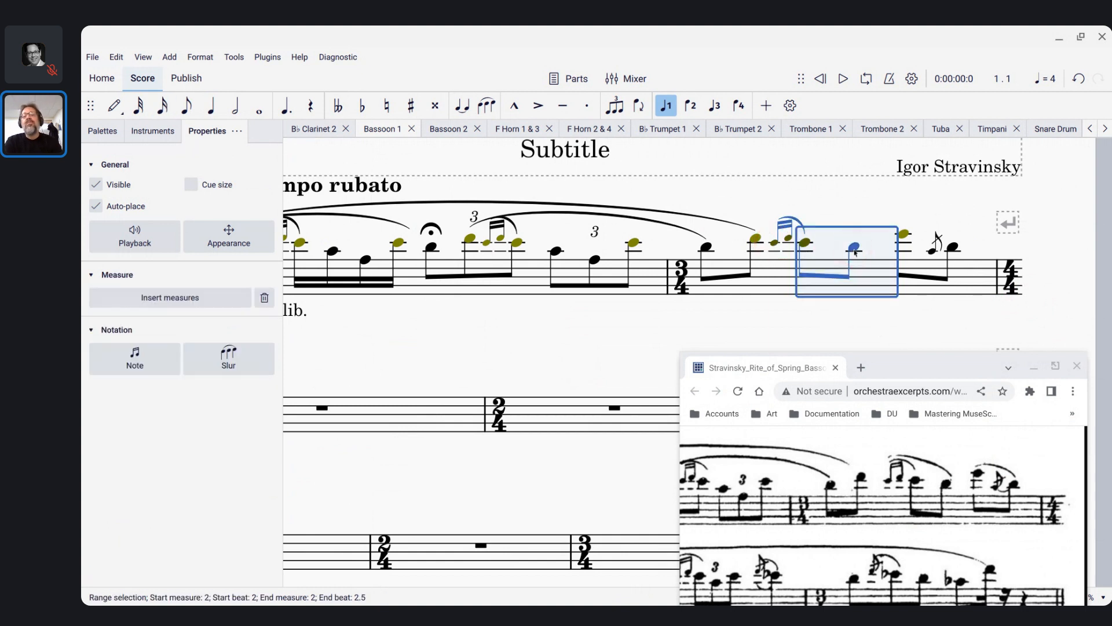
click(757, 240)
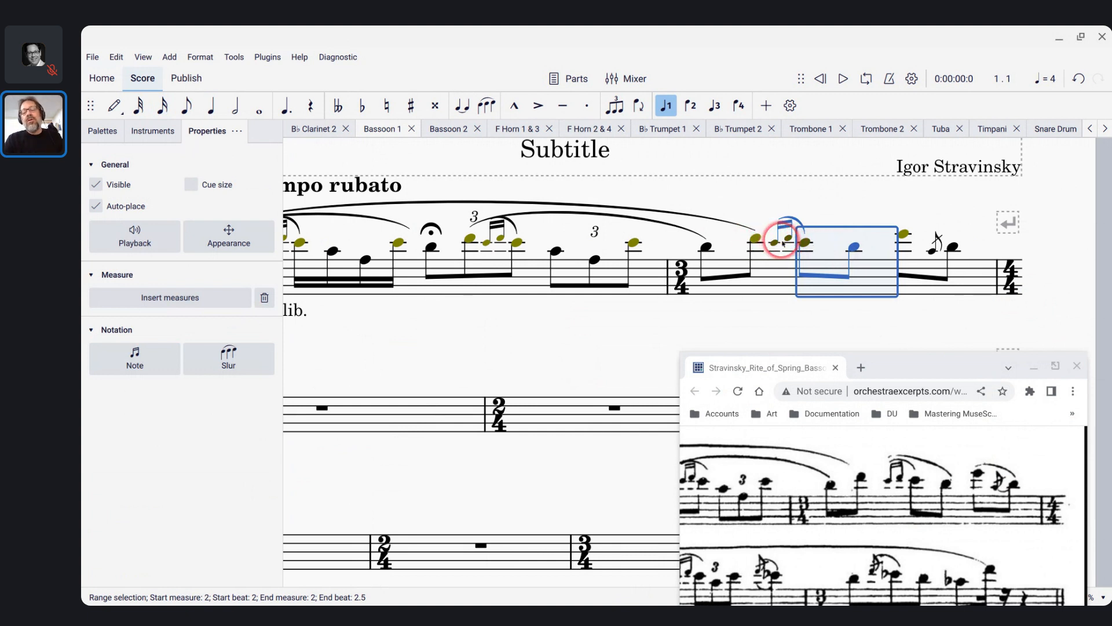
key(s)
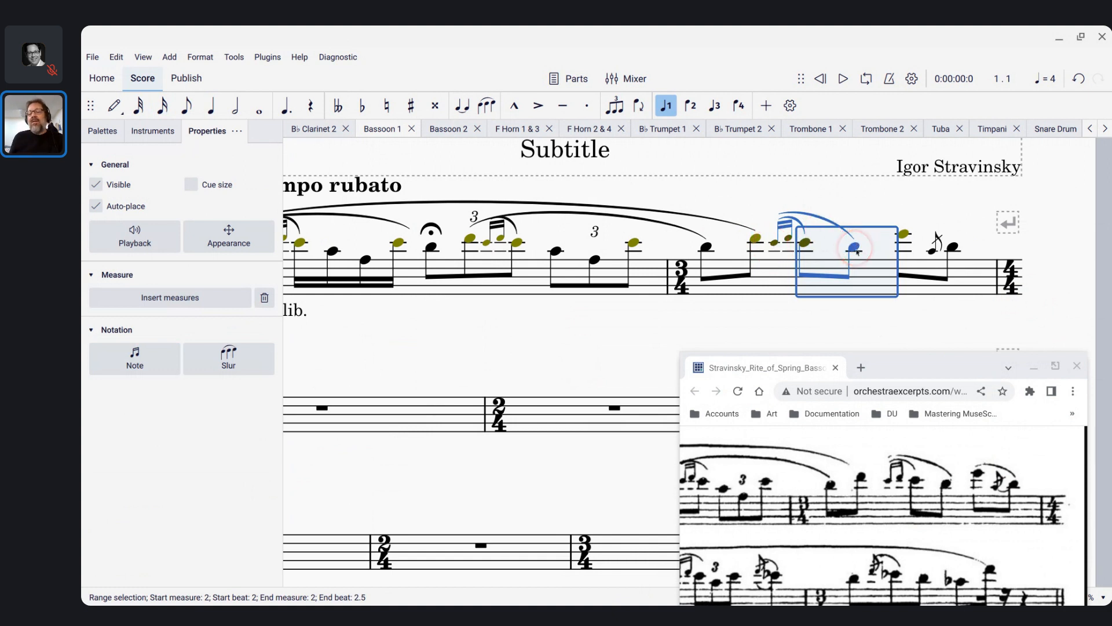
key(ctrl+z)
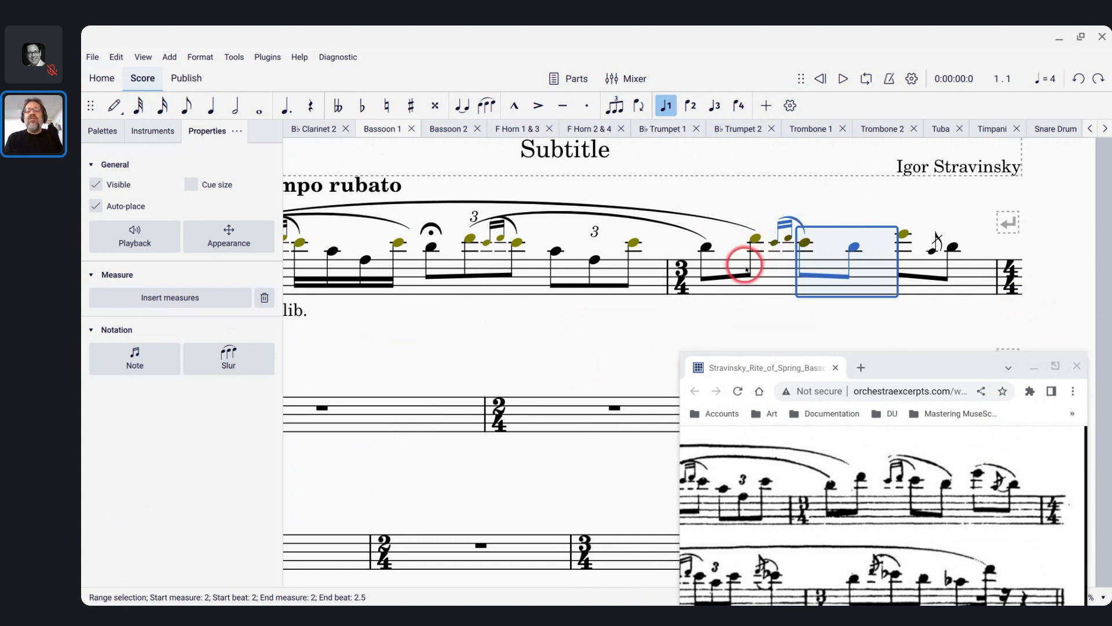
Add a slur from the first grace note before beat 2 of measure 2 to the second eighth note of that beat
click(774, 245)
click(854, 246)
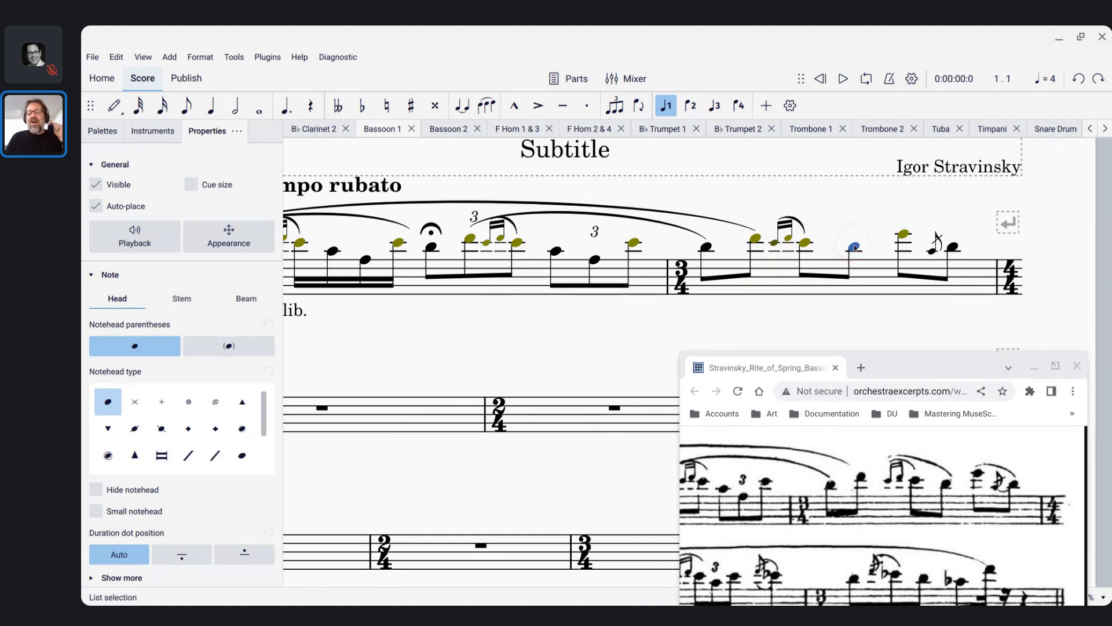
key(s)
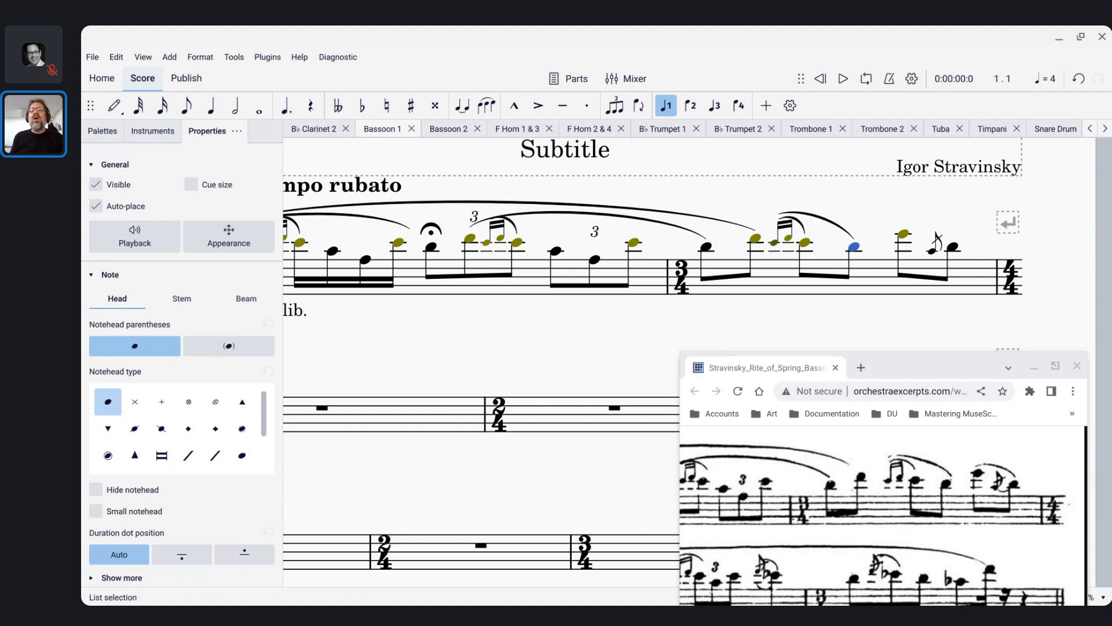
Add a slur over beat 3 of measure 2, from its first eighth note to the final eighth note, spanning the grace note
click(905, 235)
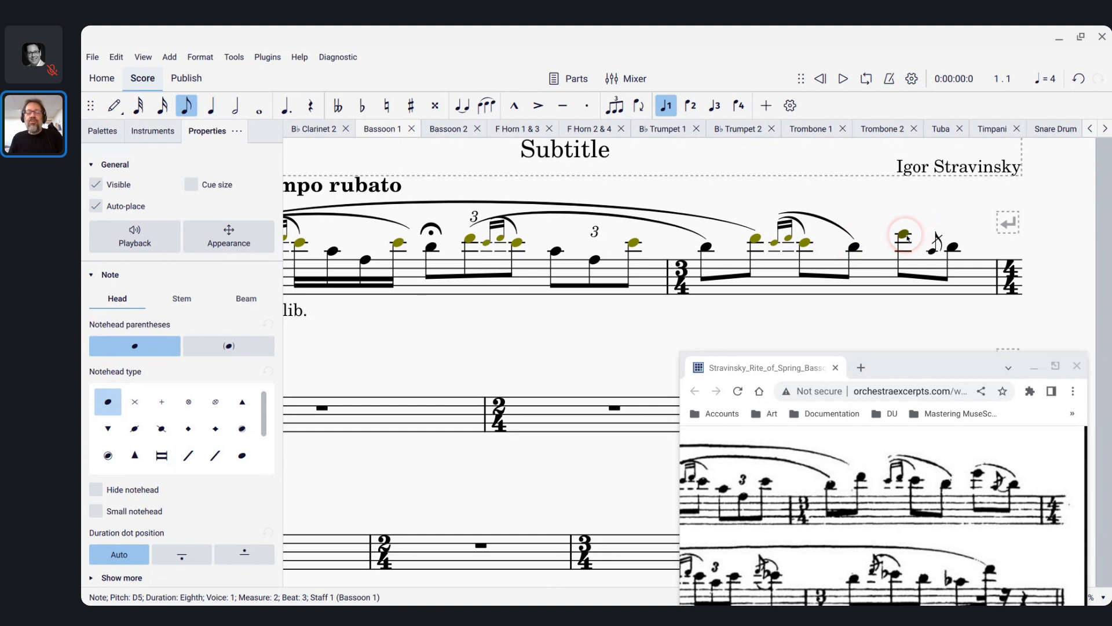
key(s)
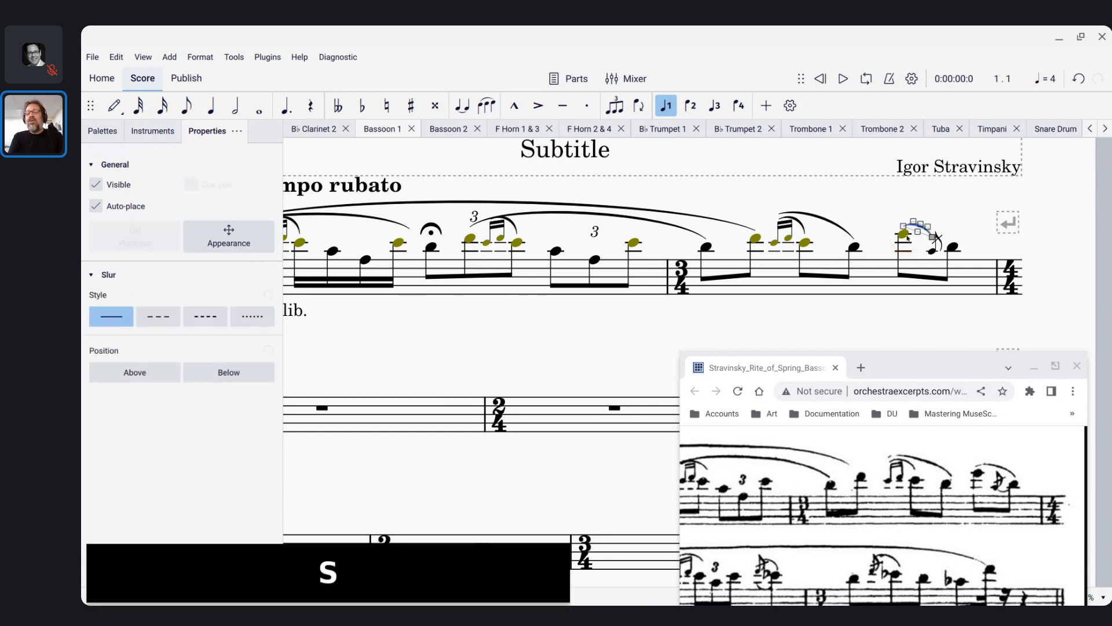
click(933, 237)
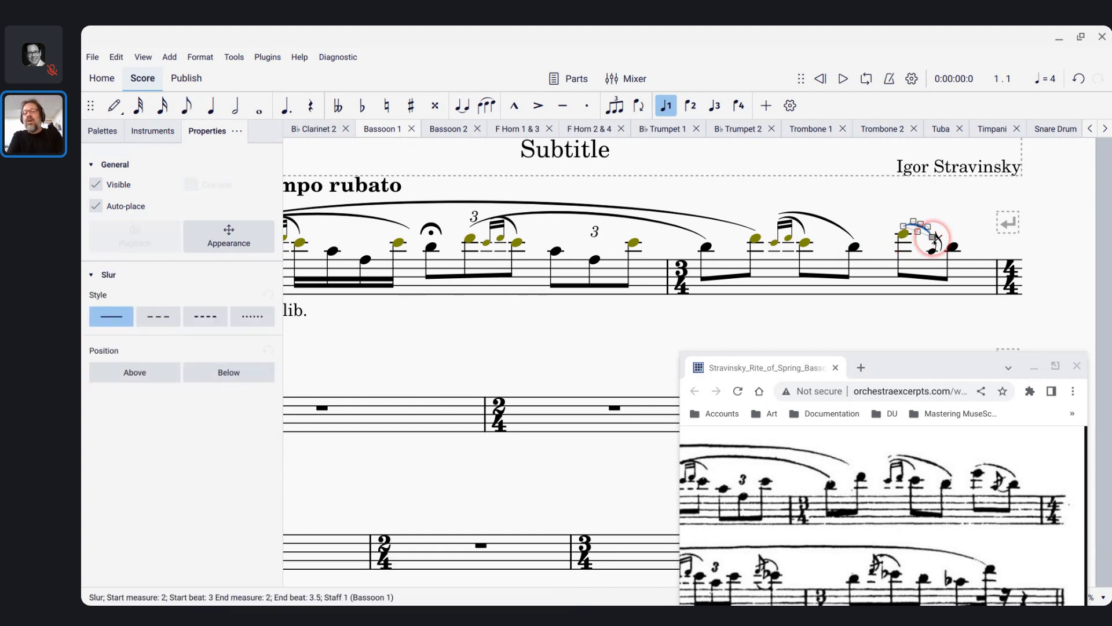
key(shift+Right)
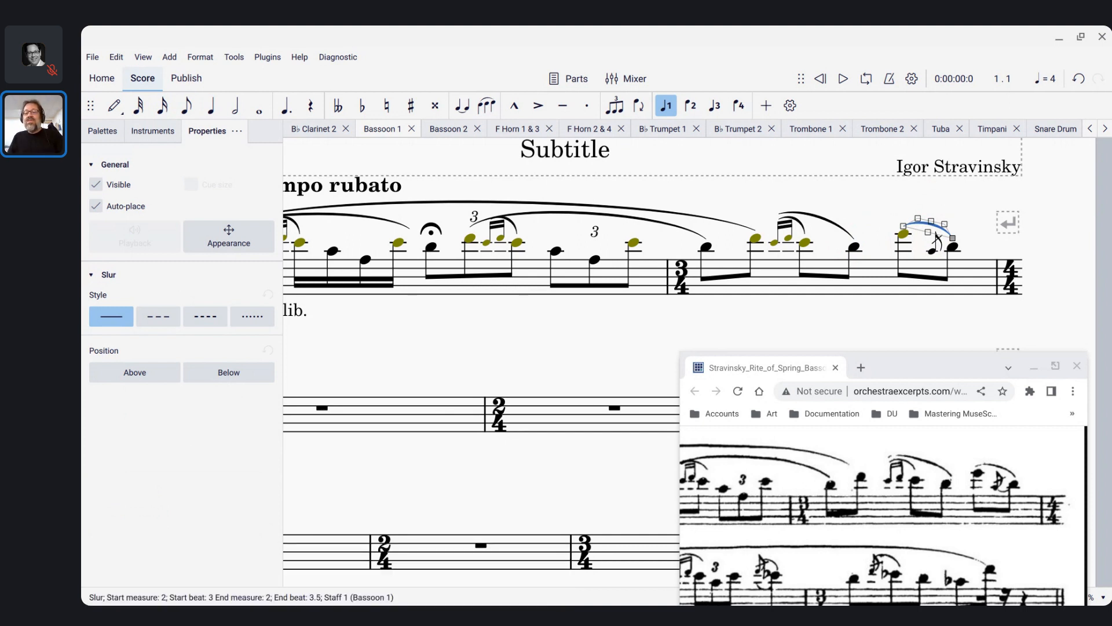
key(Escape)
click(937, 247)
Compare the engraved first system with the opening line of the printed excerpt
click(855, 501)
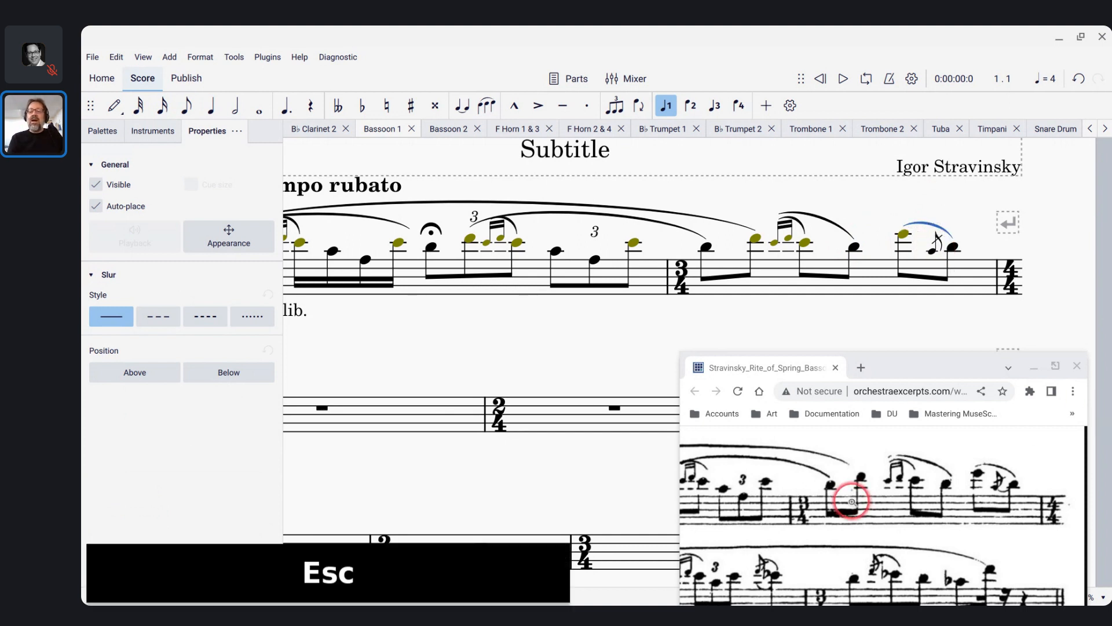
scroll(854, 502, up, 5)
scroll(852, 502, left, 3)
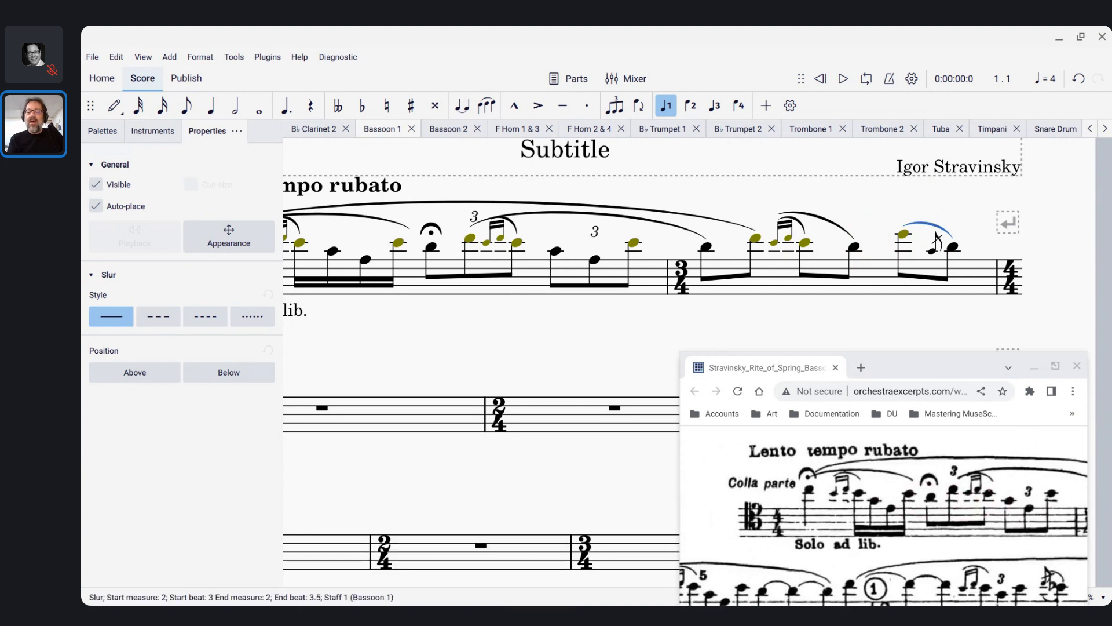
scroll(852, 502, right, 2)
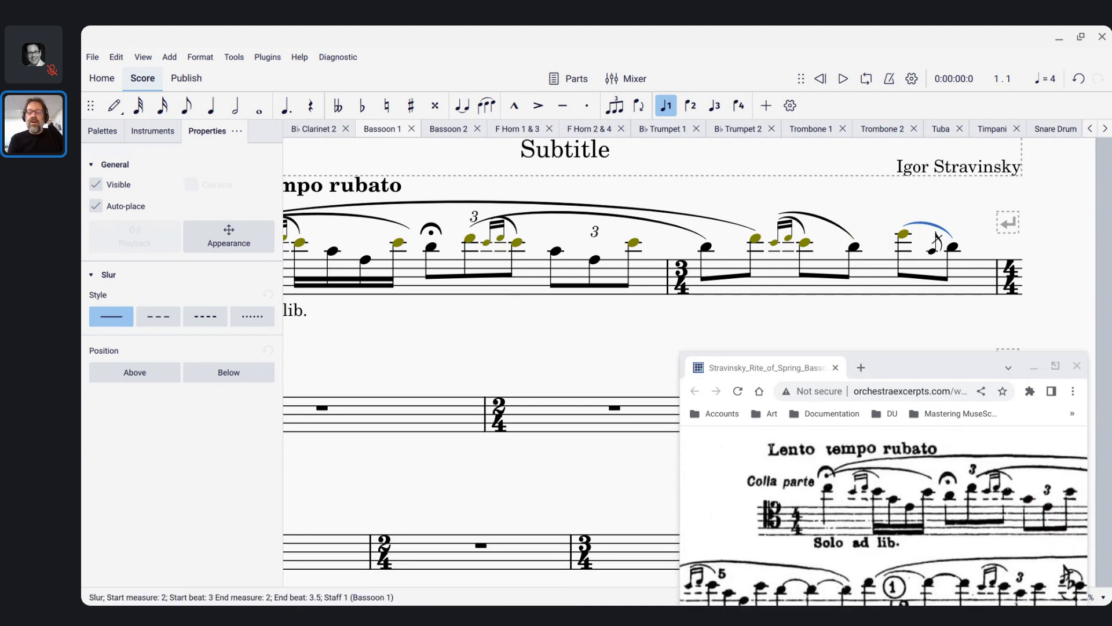
click(431, 351)
scroll(431, 352, down, 3)
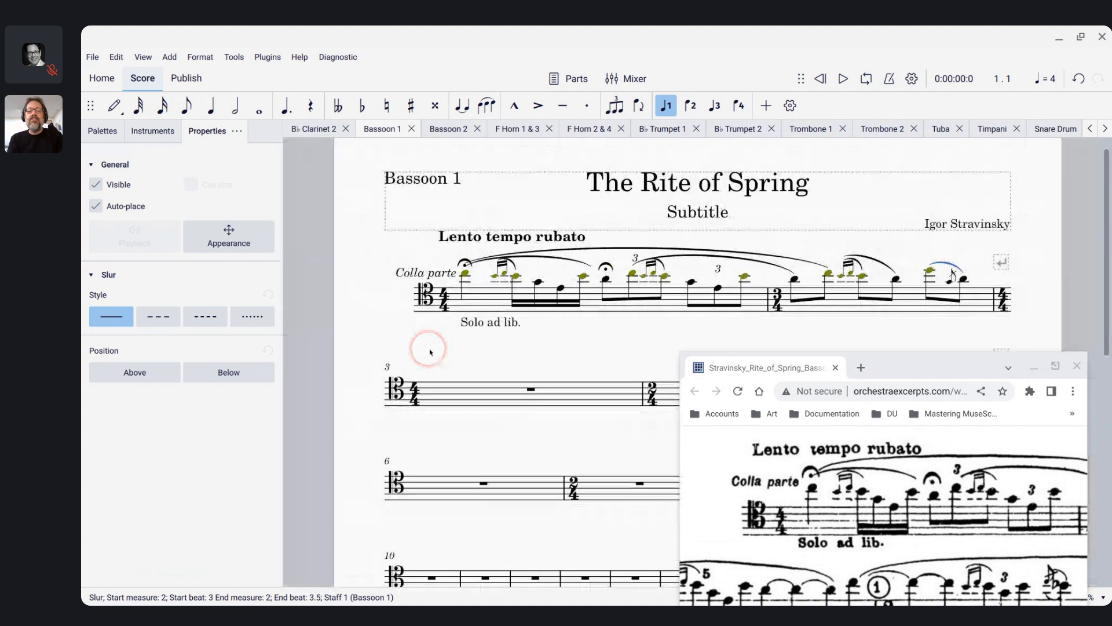
scroll(430, 352, down, 1)
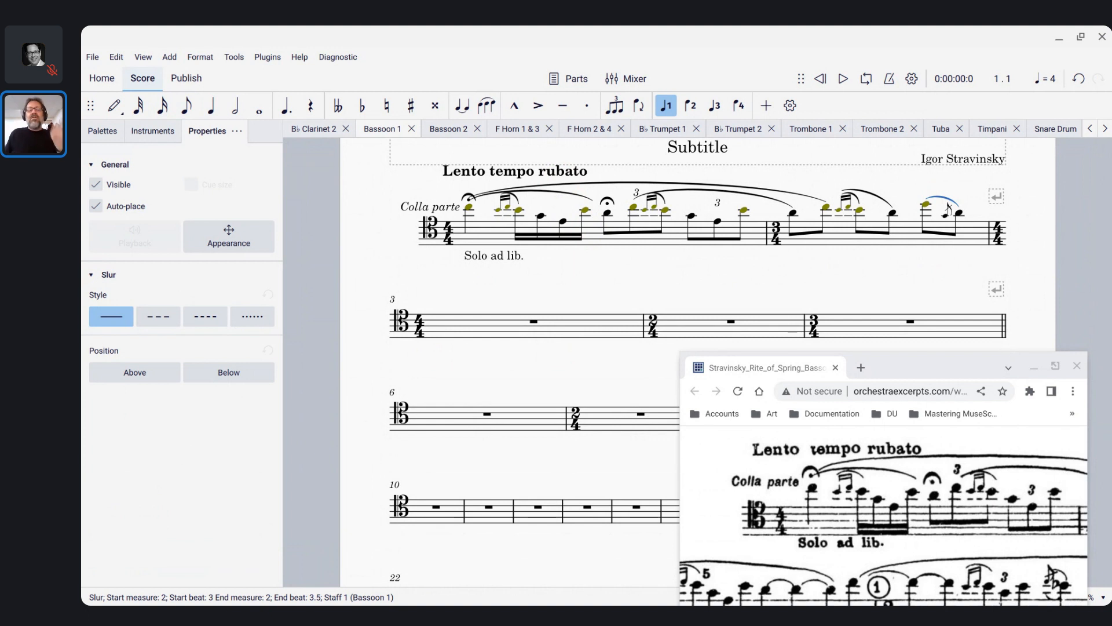
Switch to the Live Chat window and read the viewers' recent questions and comments
key(alt)
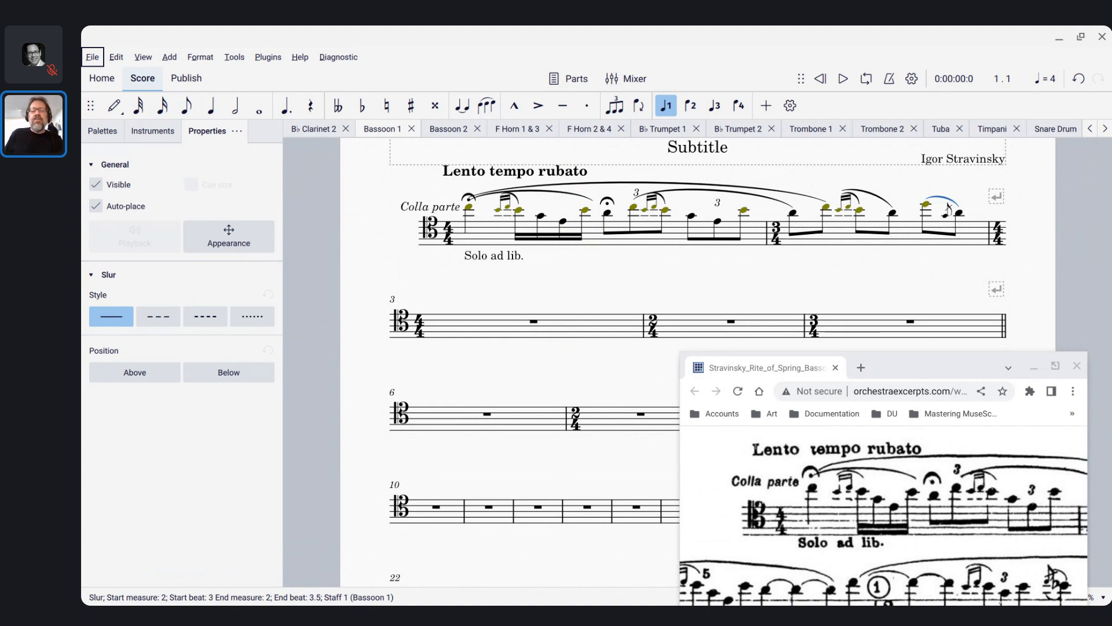
key(alt+Tab)
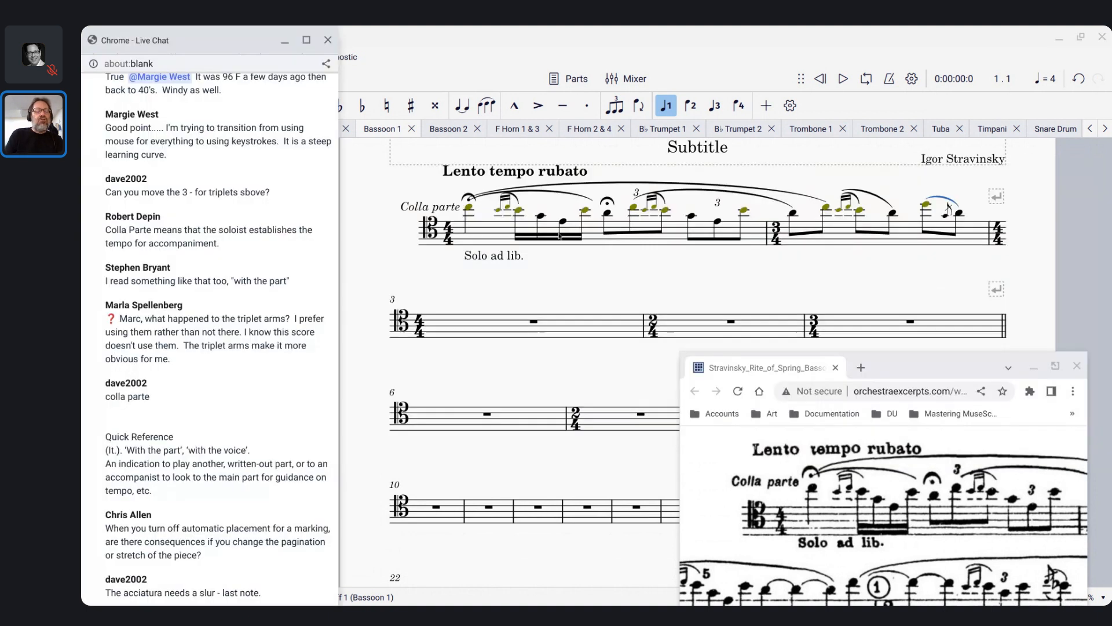
click(147, 301)
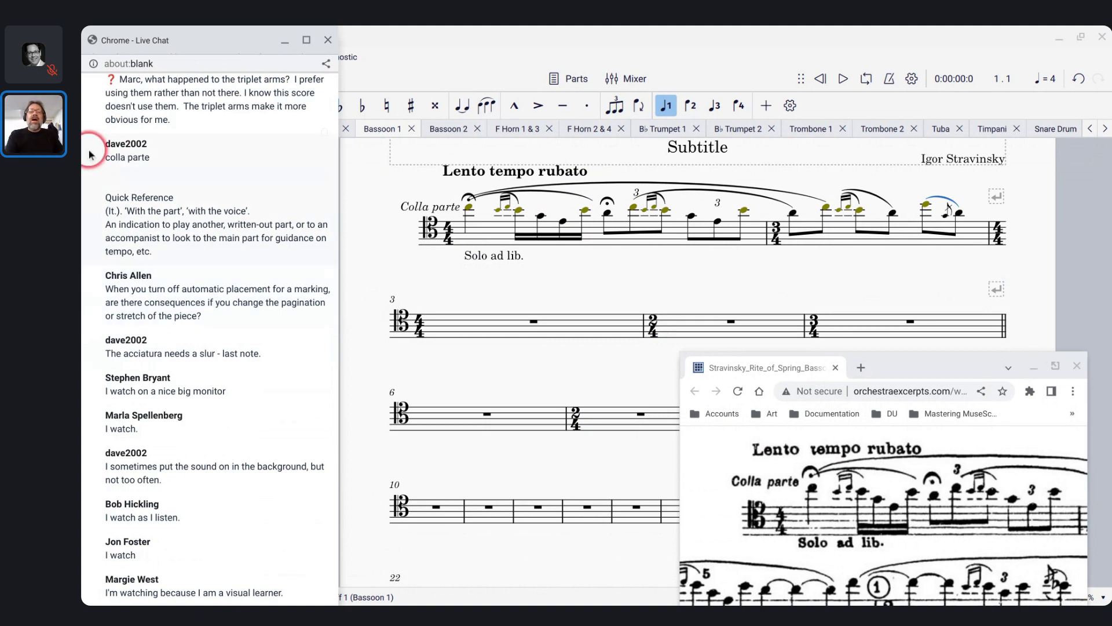
Move the first note's fermata far from its note, placing it above the second eighth note of measure 2
click(468, 198)
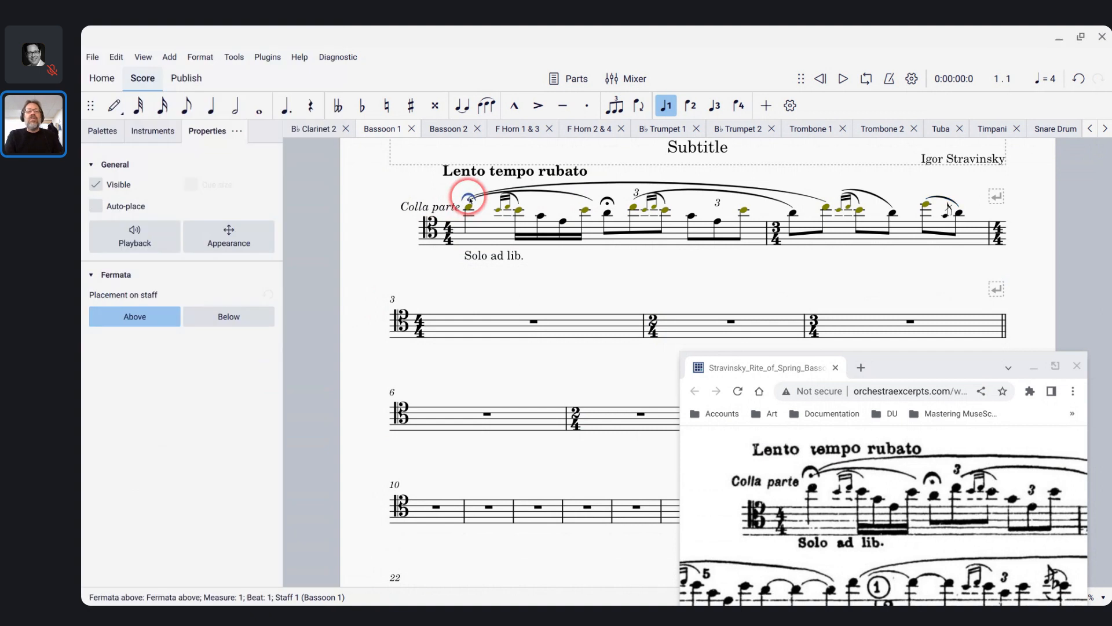
key(ctrl+plus)
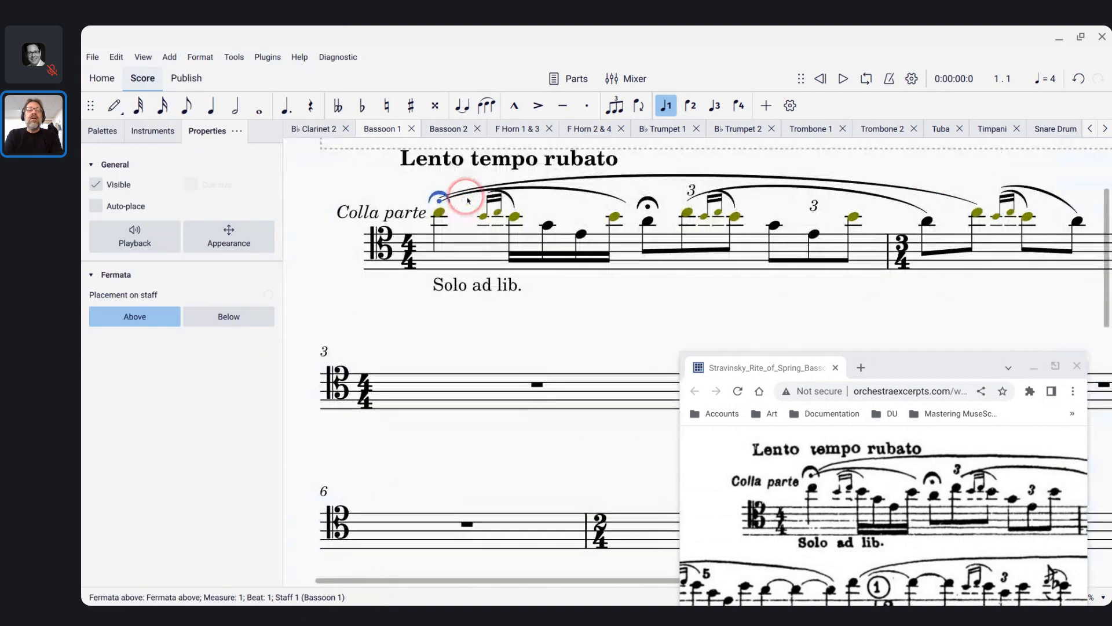
drag(441, 195, 986, 179)
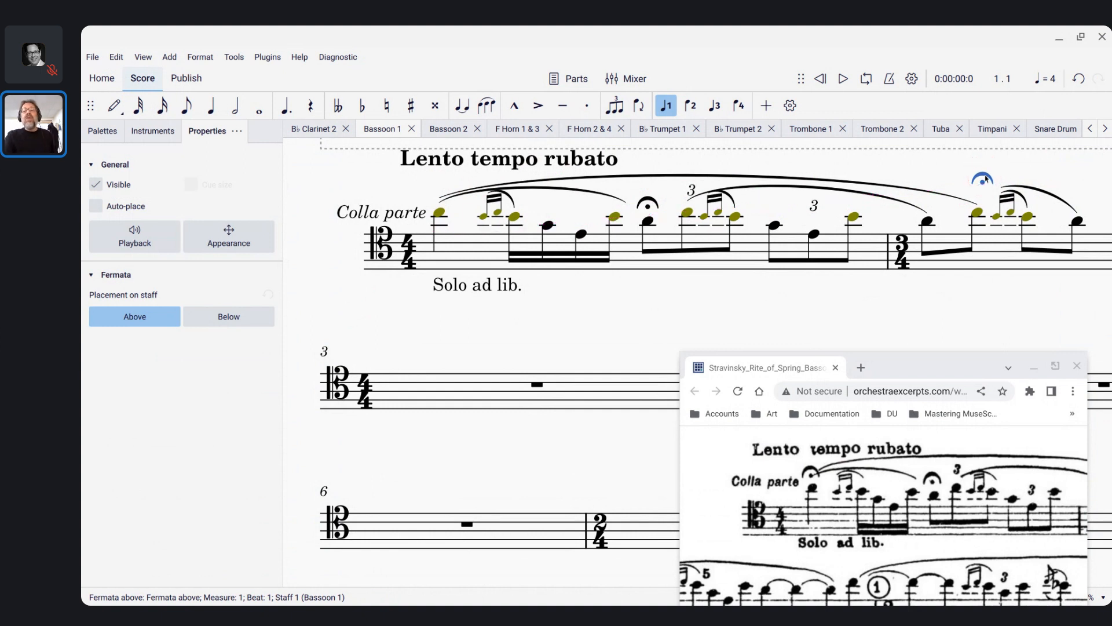
key(ctrl+minus)
click(829, 179)
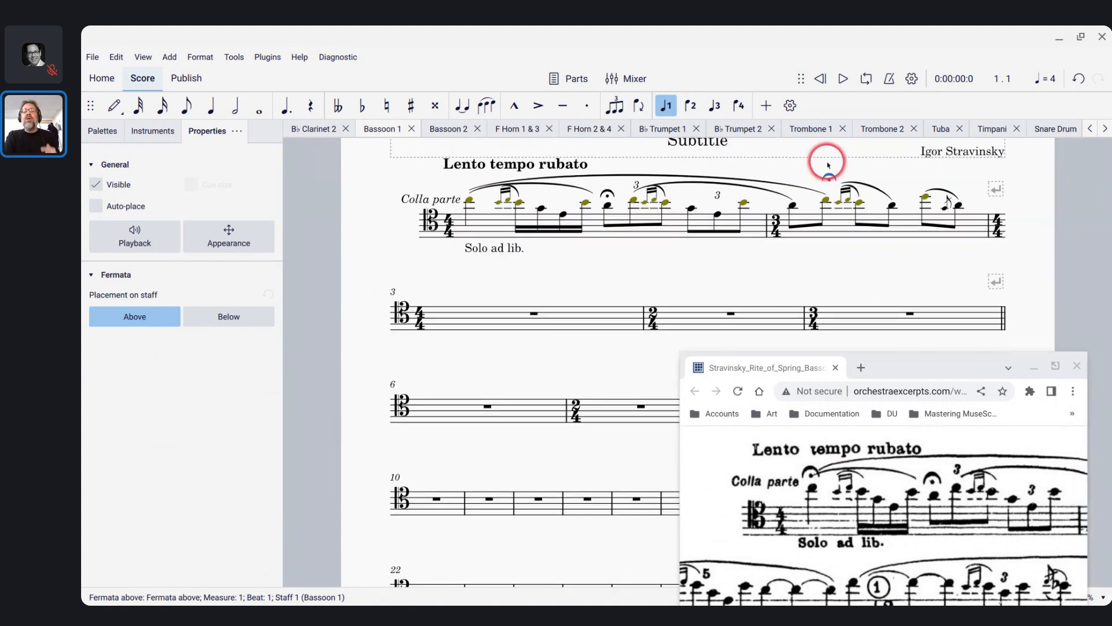
Try a page break after measure 1, and undo that break
click(756, 226)
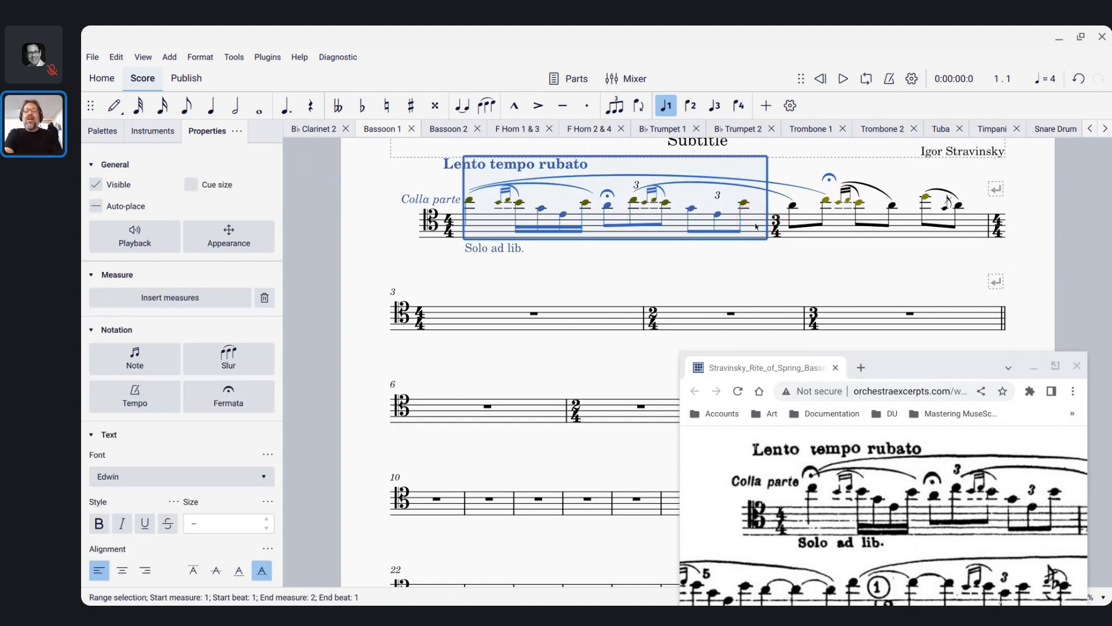
key(ctrl+Return)
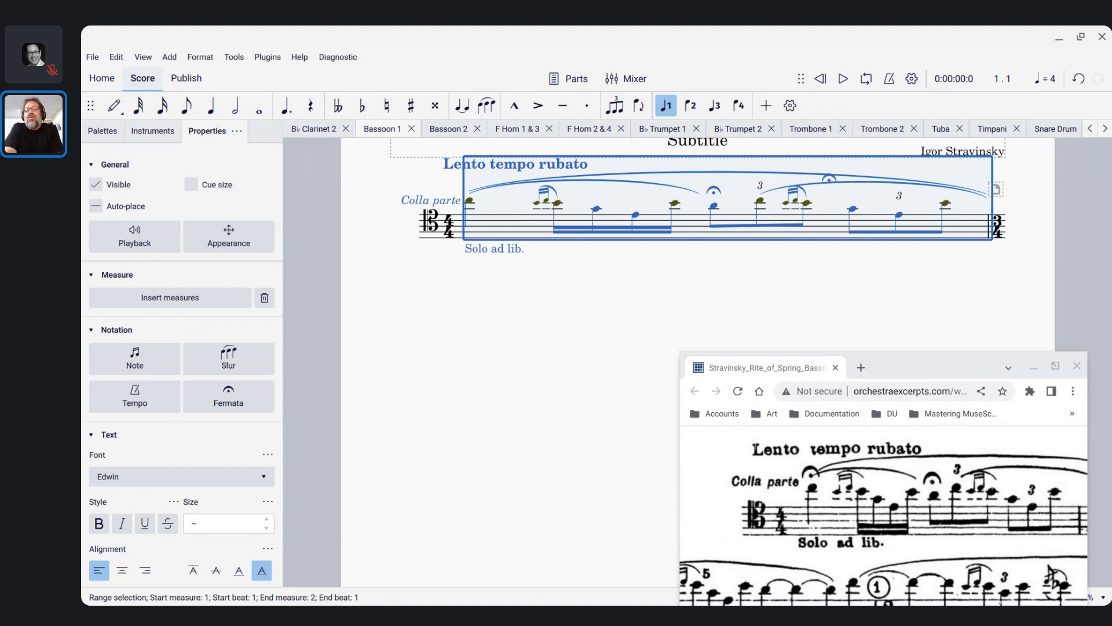
key(ctrl+z)
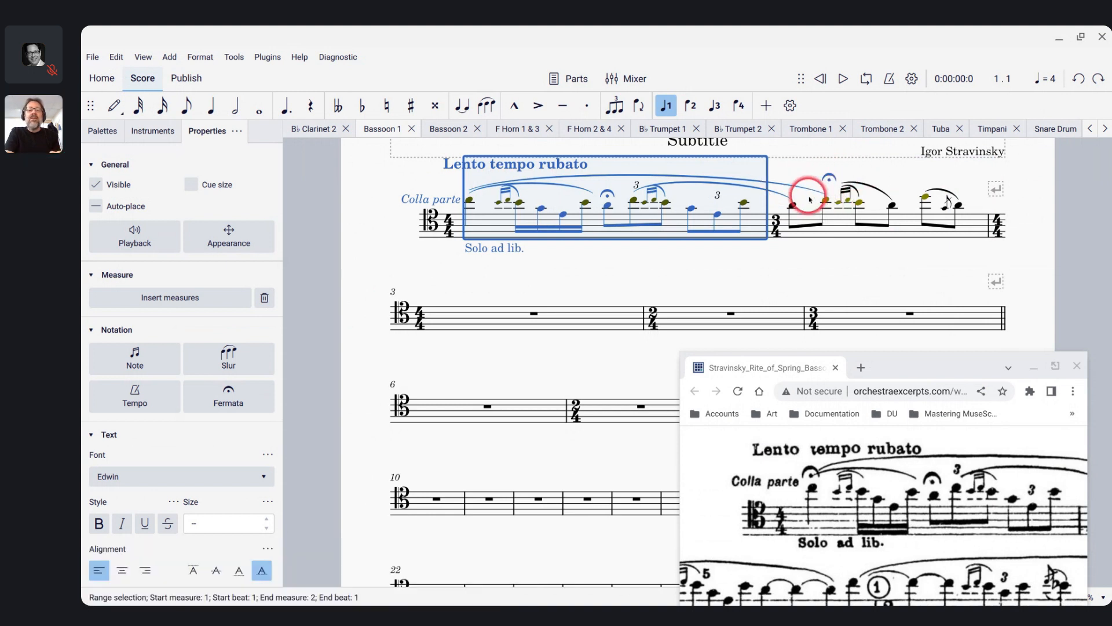
Shift the displaced fermata slightly closer to the second eighth note of measure 2, and add a system break after measure 1
click(830, 176)
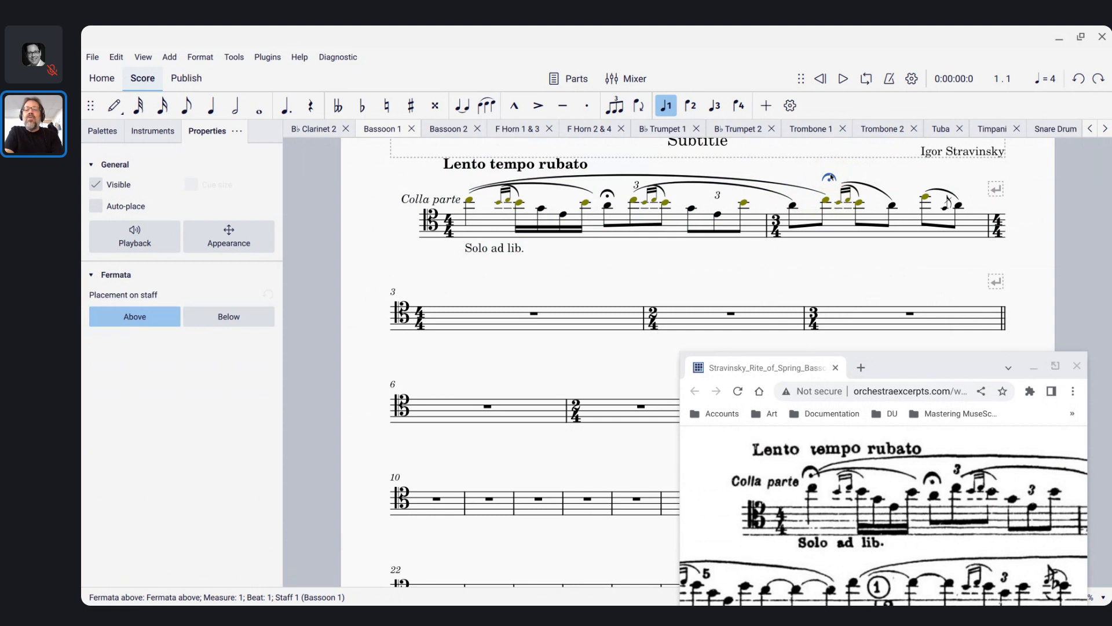
mouse_move(831, 176)
mouse_down()
mouse_move(817, 174)
mouse_move(829, 180)
mouse_up()
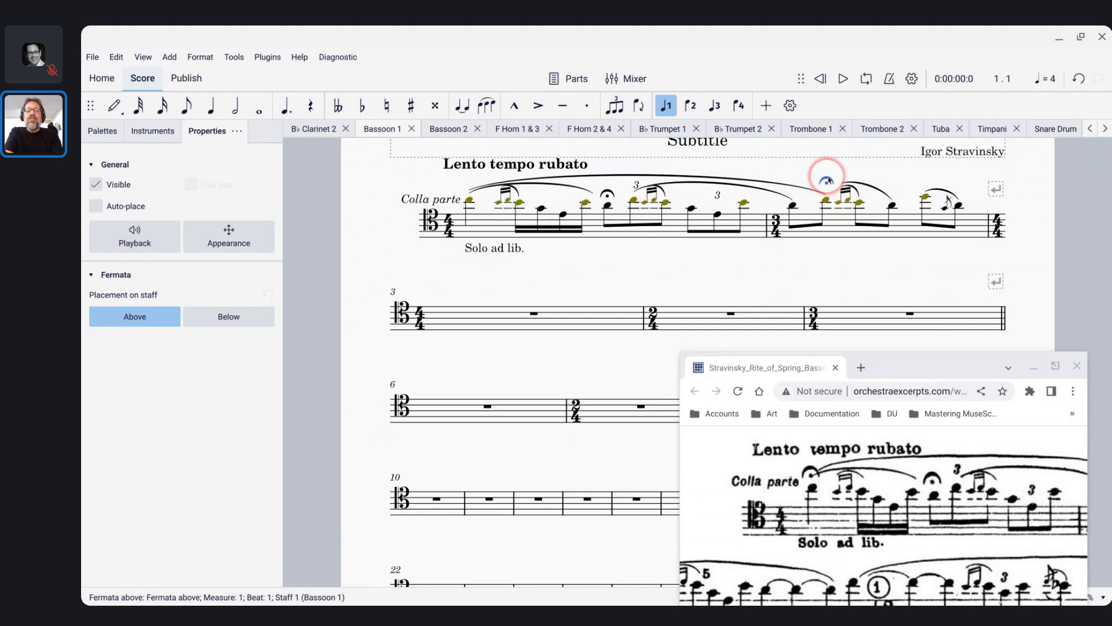
click(763, 221)
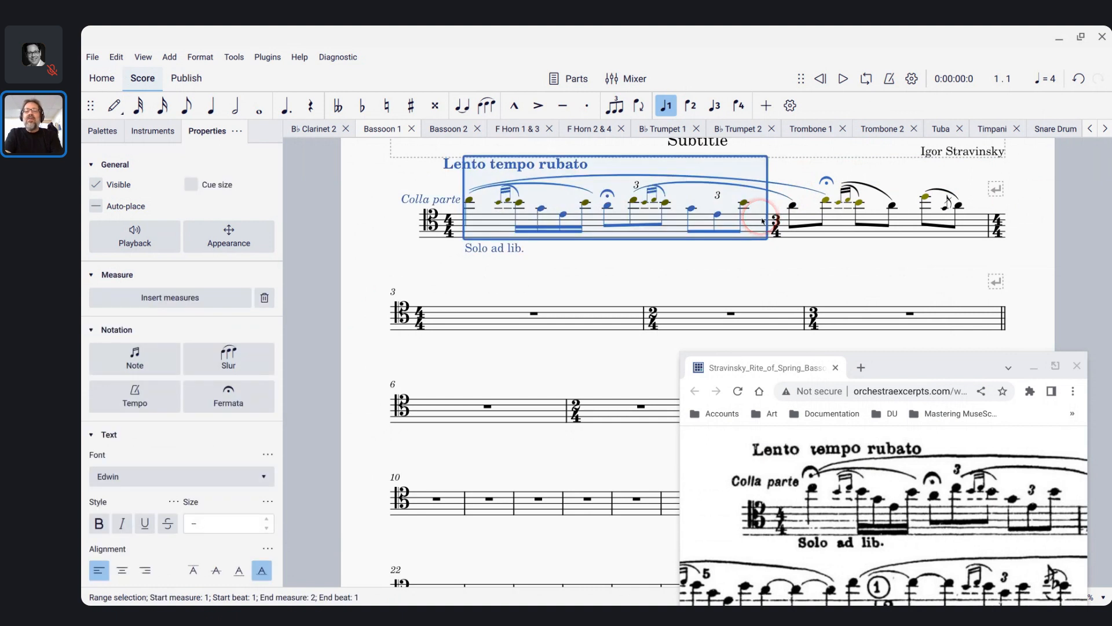
key(Return)
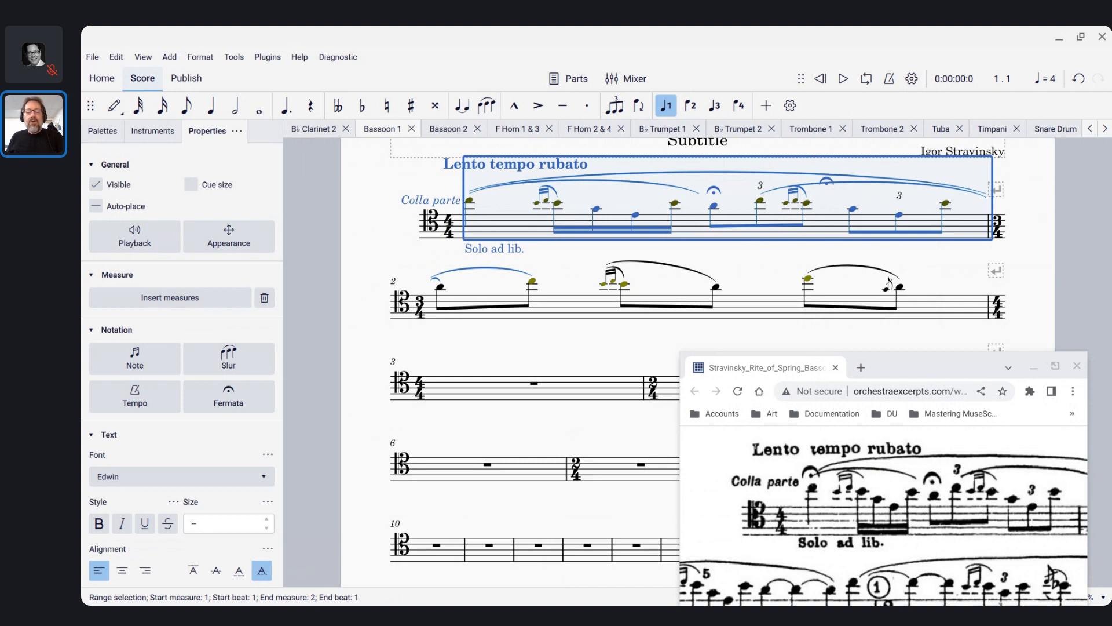
Try resetting the shapes and positions of everything in measure 1, and undo that reset
key(ctrl+r)
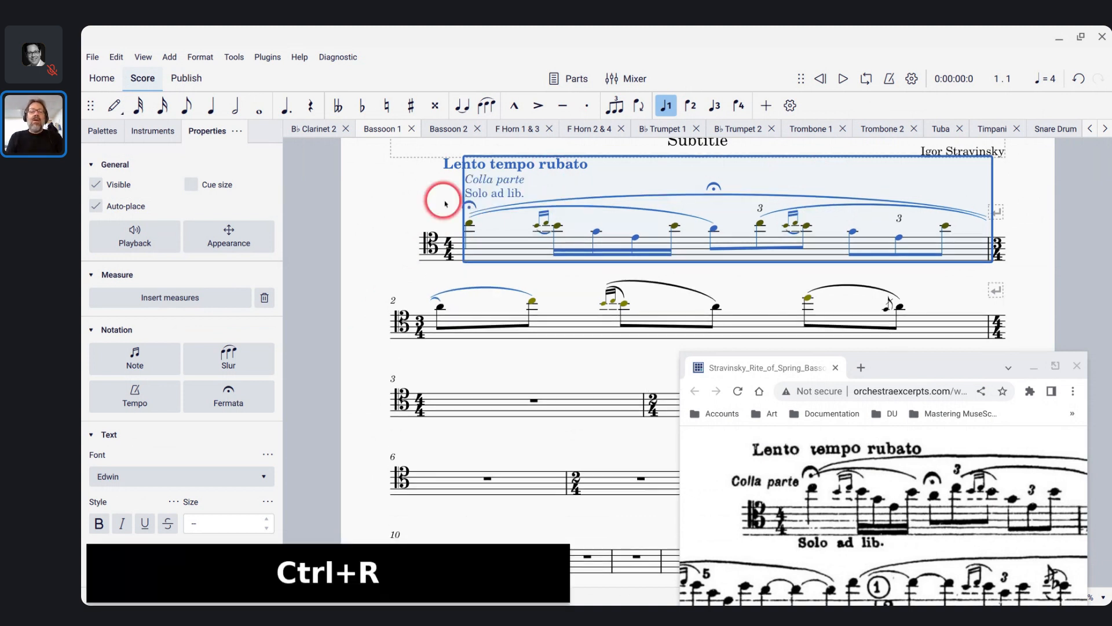
scroll(447, 203, up, 4)
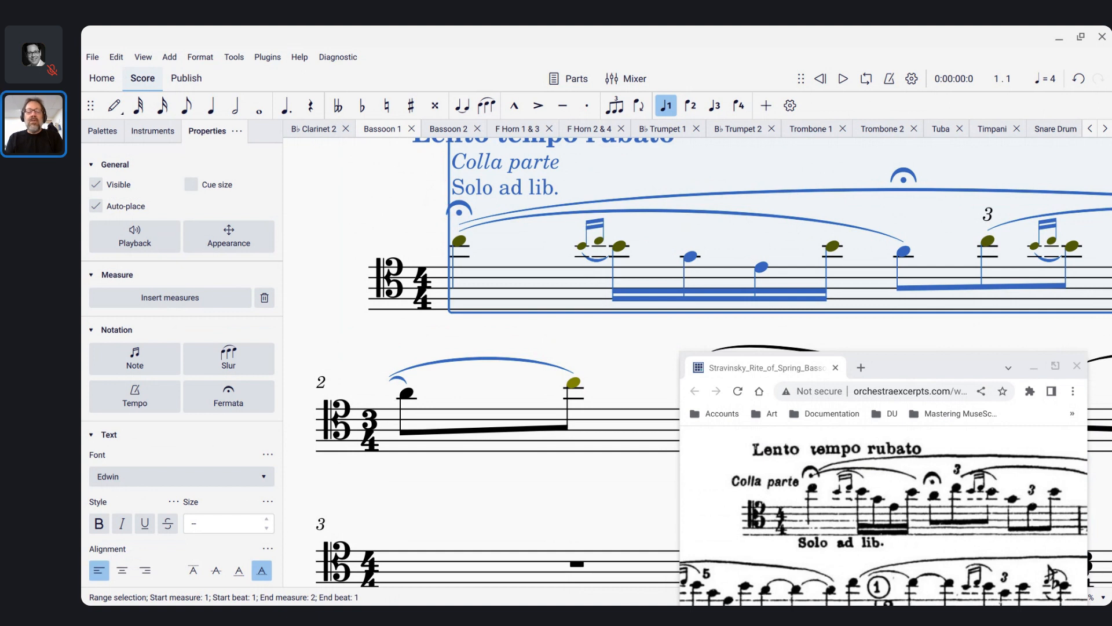
key(ctrl+z)
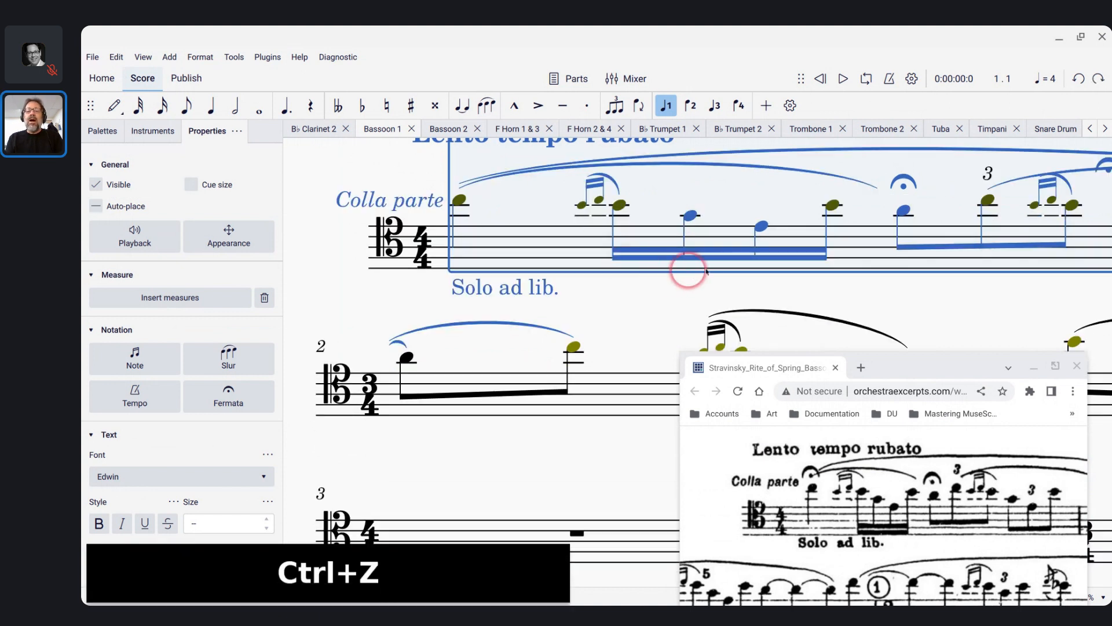
Reset only the displaced fermata to its default position above the first note of measure 1
scroll(765, 268, down, 6)
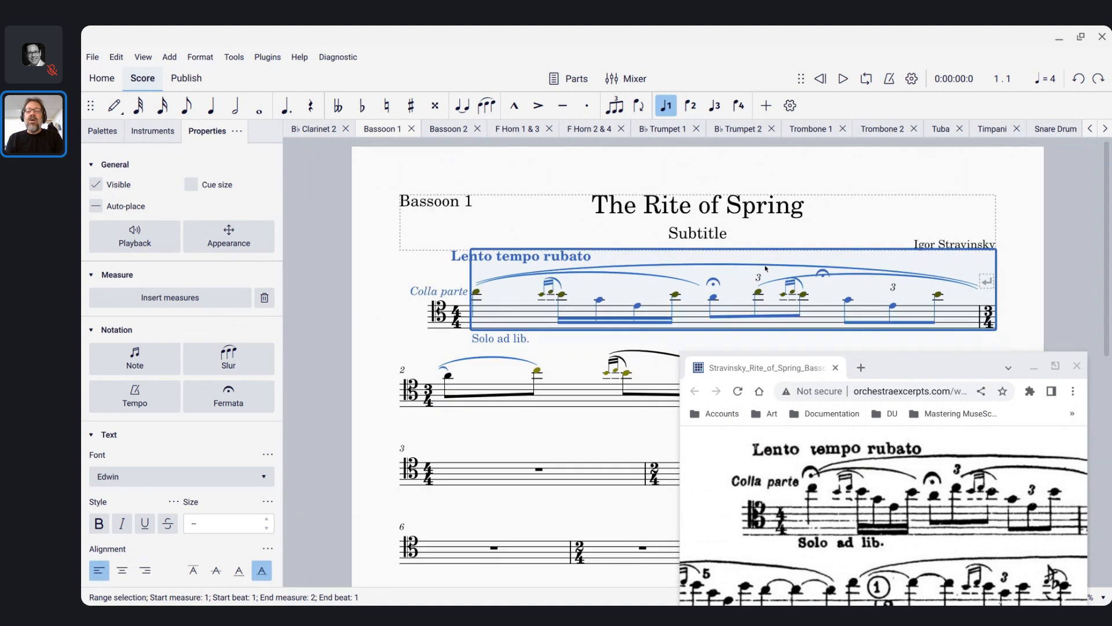
click(839, 292)
scroll(839, 284, up, 6)
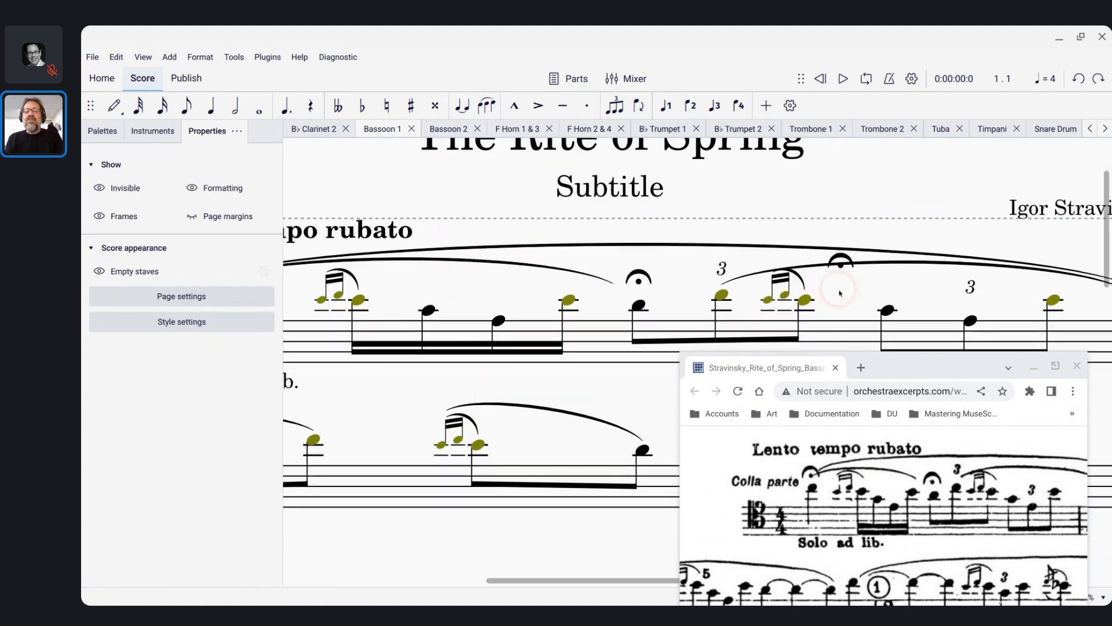
click(840, 249)
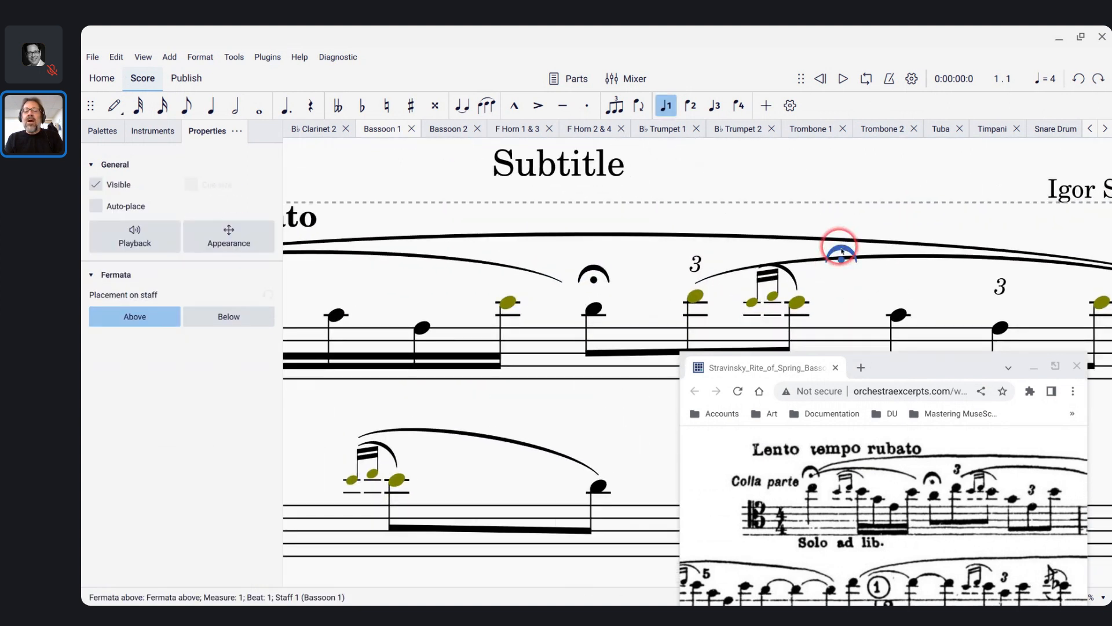
key(ctrl+r)
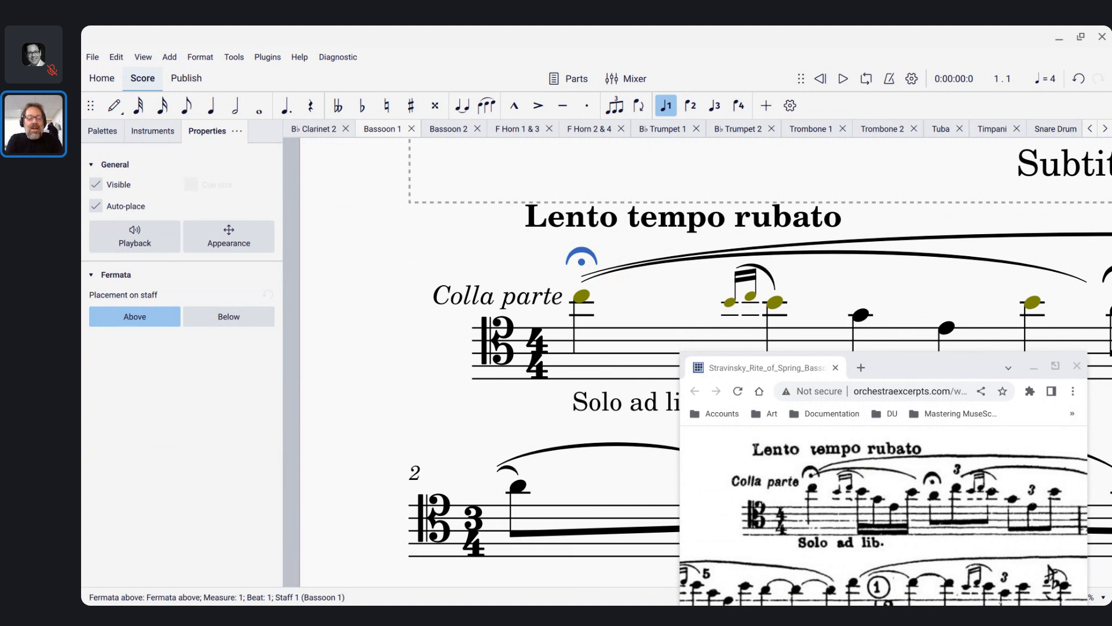
Nudge the first note's fermata down until it sits just above the notehead, overlapping the start of the slurs
key(F2)
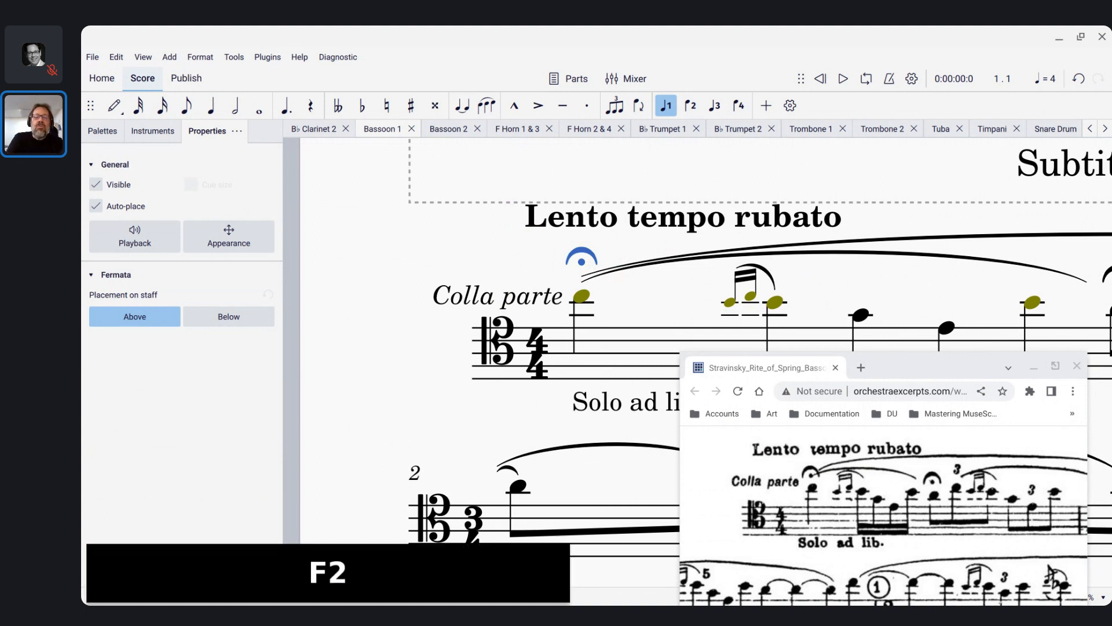
key(Down)
key(Down)
key(Down)
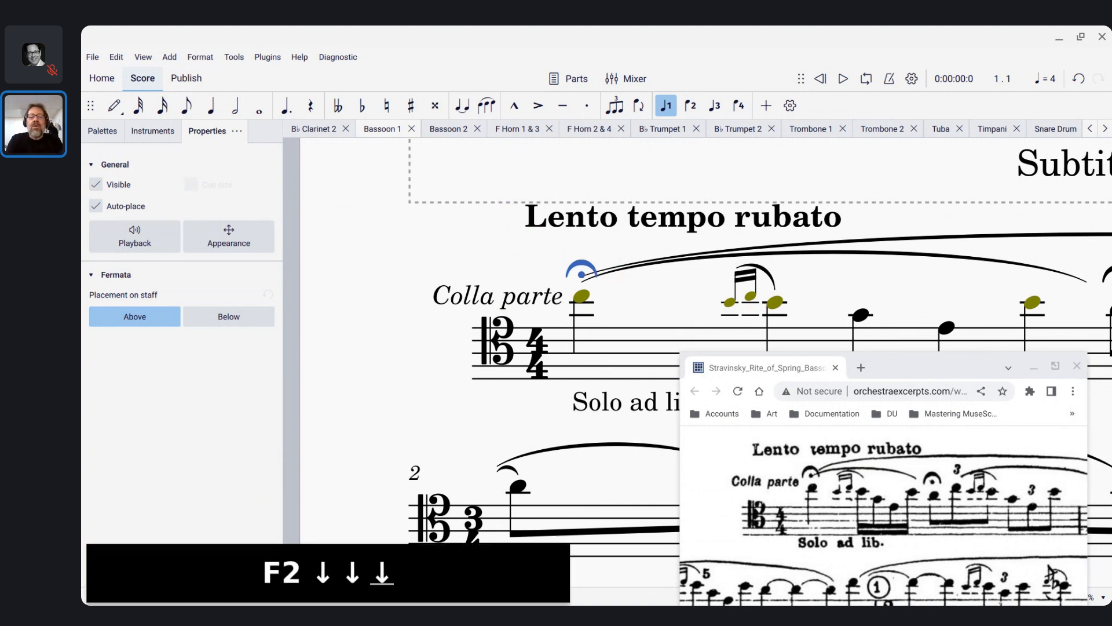
key(Up)
key(Down)
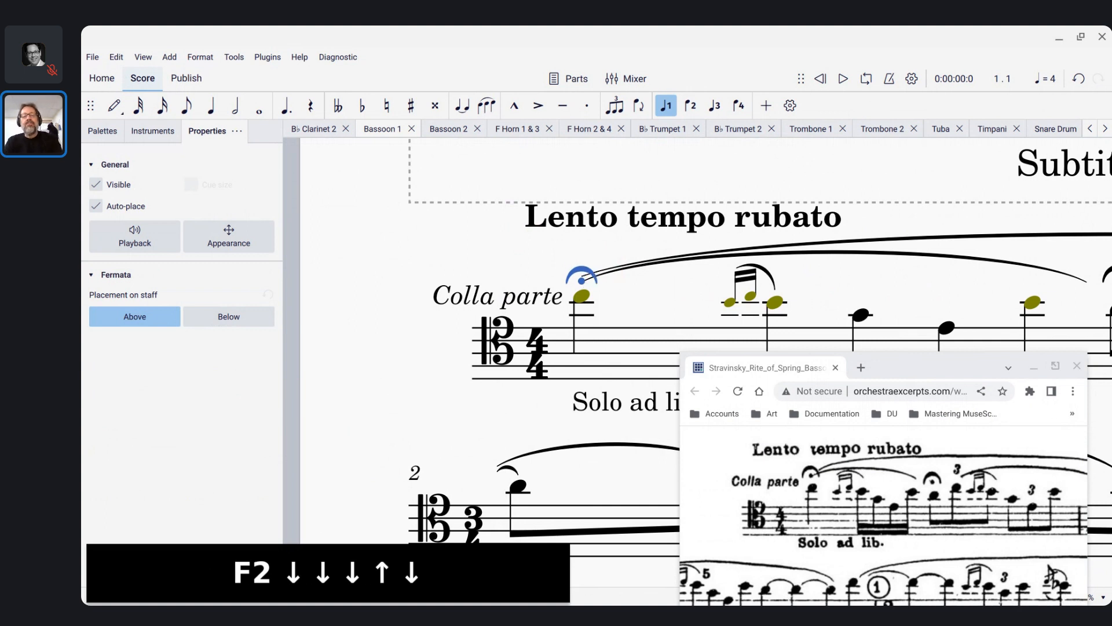
key(Escape)
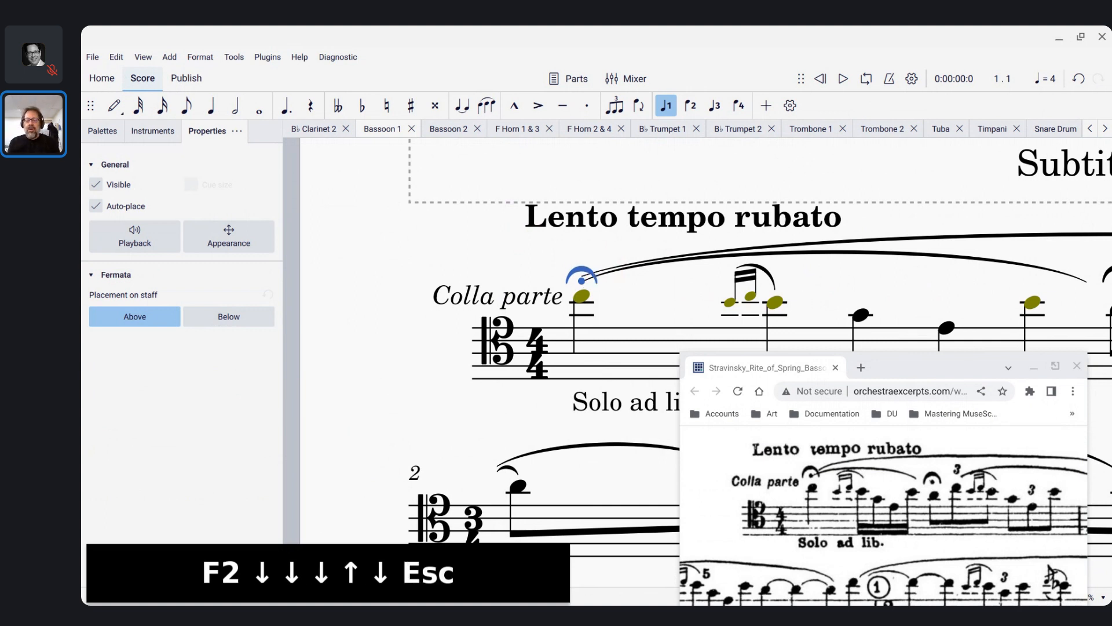
Switch to the Live Chat window and read the viewers' comments on colla parte, automatic placement, triplet brackets and the acciaccatura slur
key(alt+Tab)
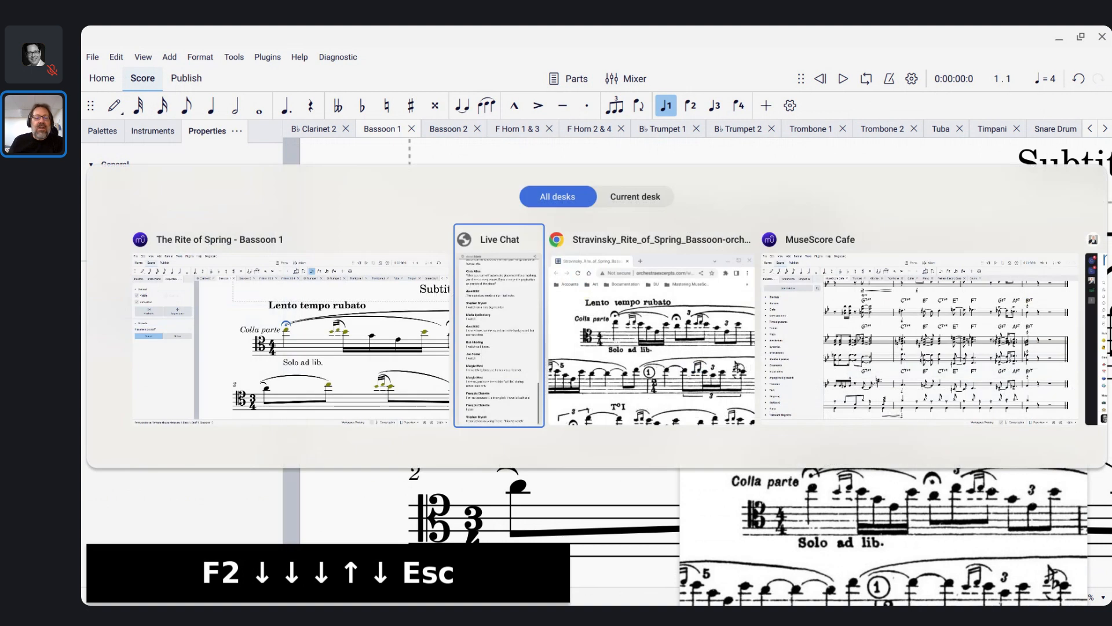
click(278, 313)
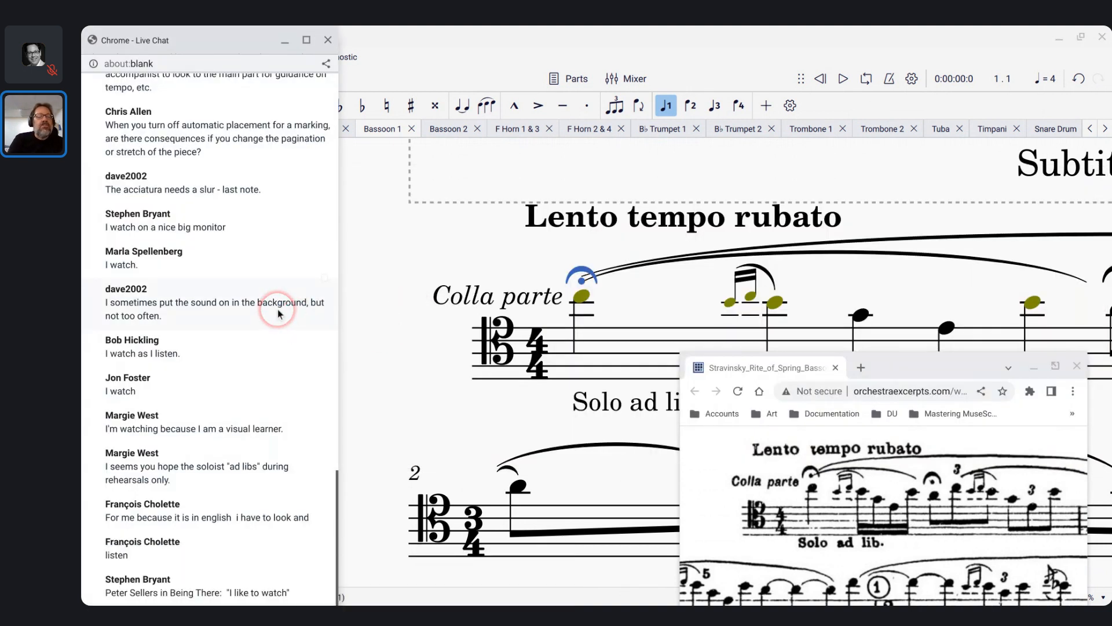
click(256, 466)
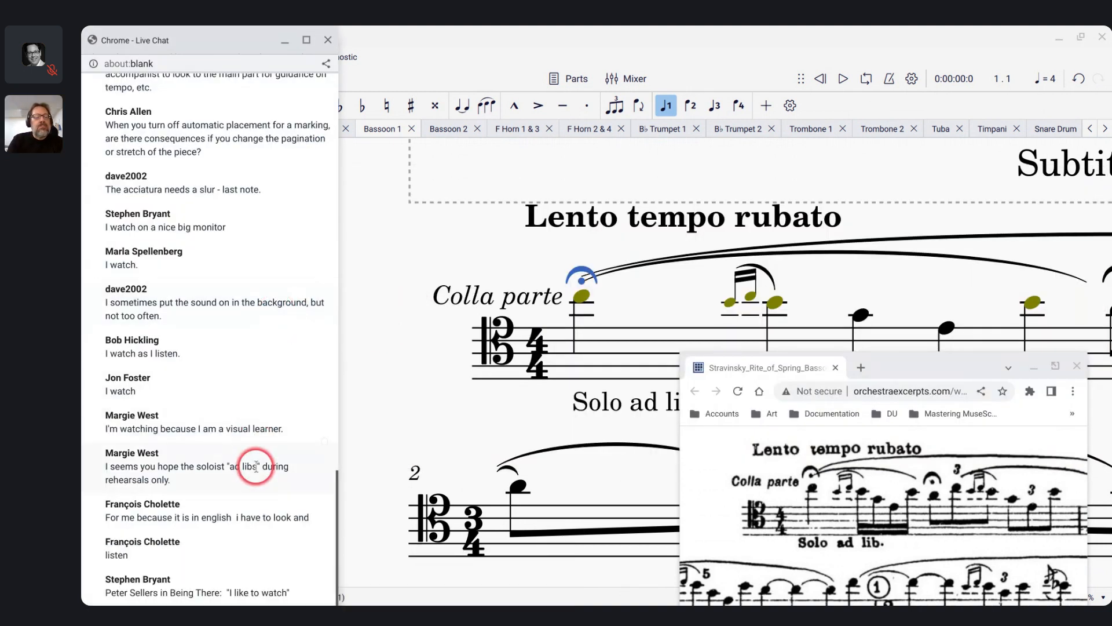
click(284, 466)
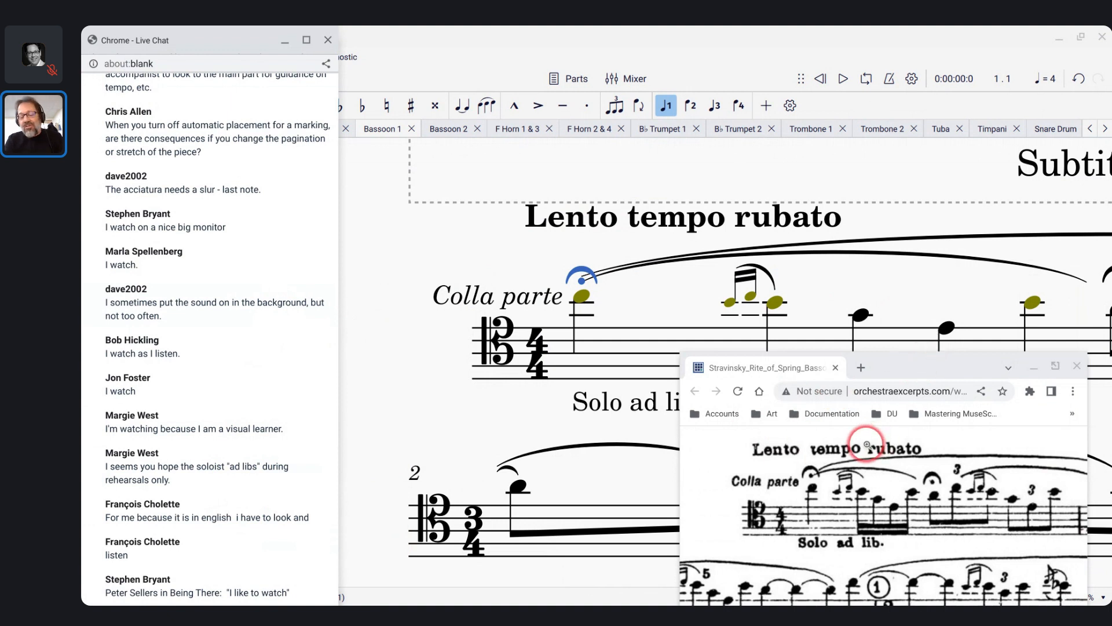
scroll(867, 445, down, 1)
scroll(866, 444, up, 1)
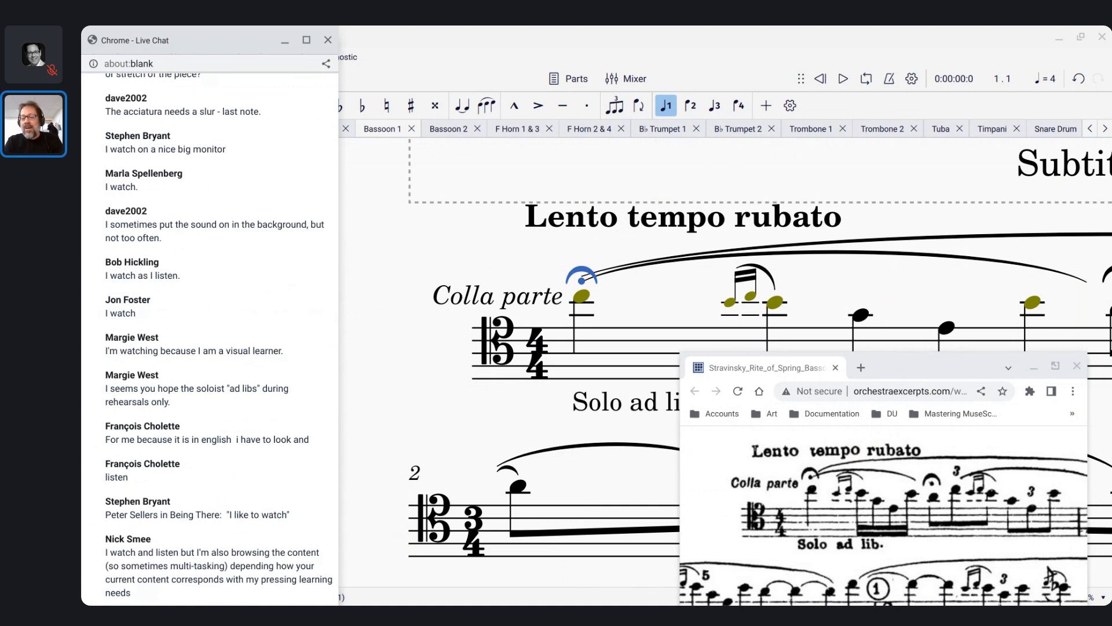
scroll(767, 482, down, 1)
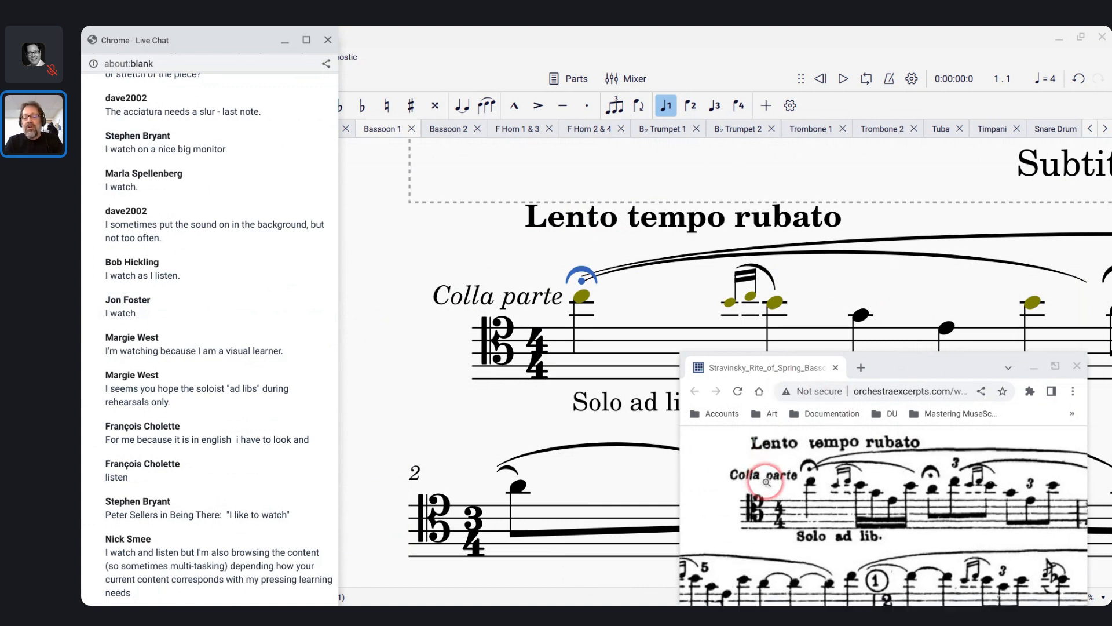
scroll(767, 482, up, 1)
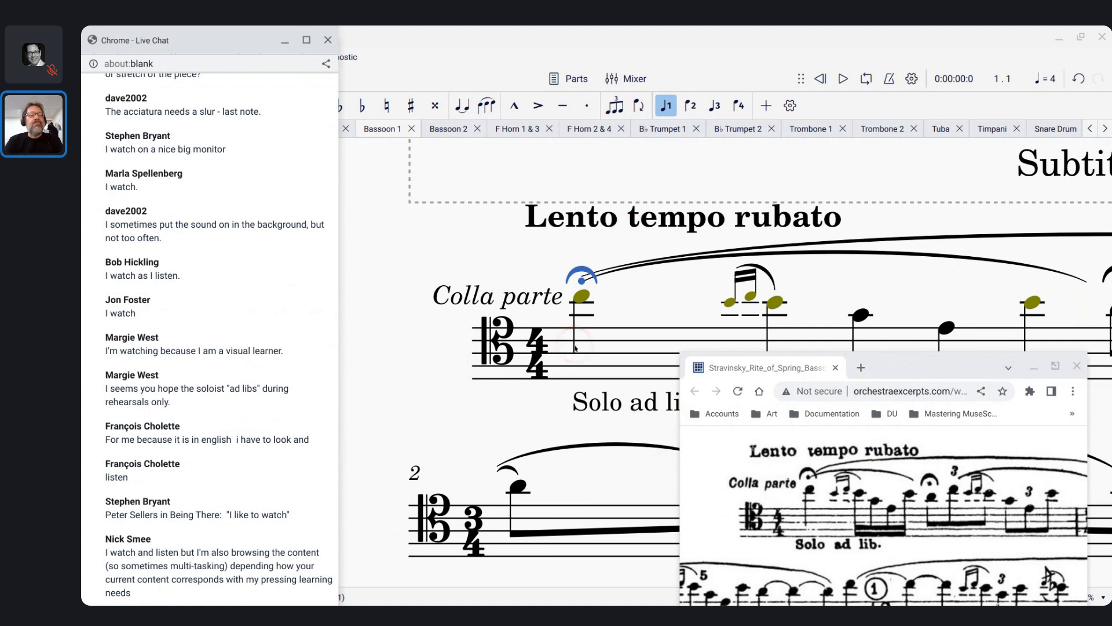
scroll(116, 339, up, 3)
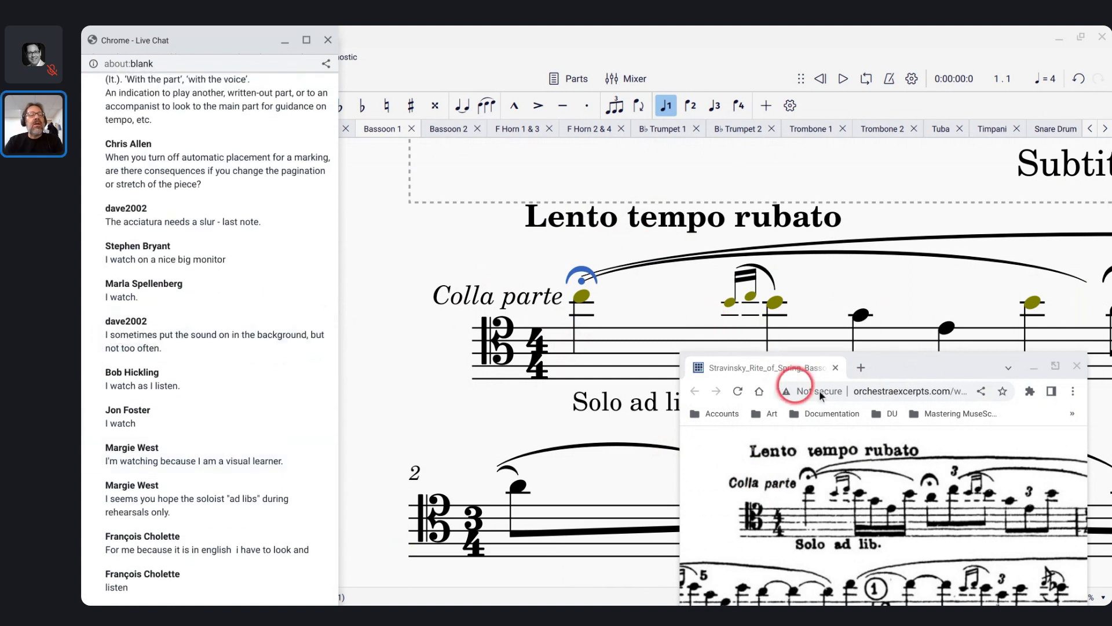
scroll(275, 351, up, 4)
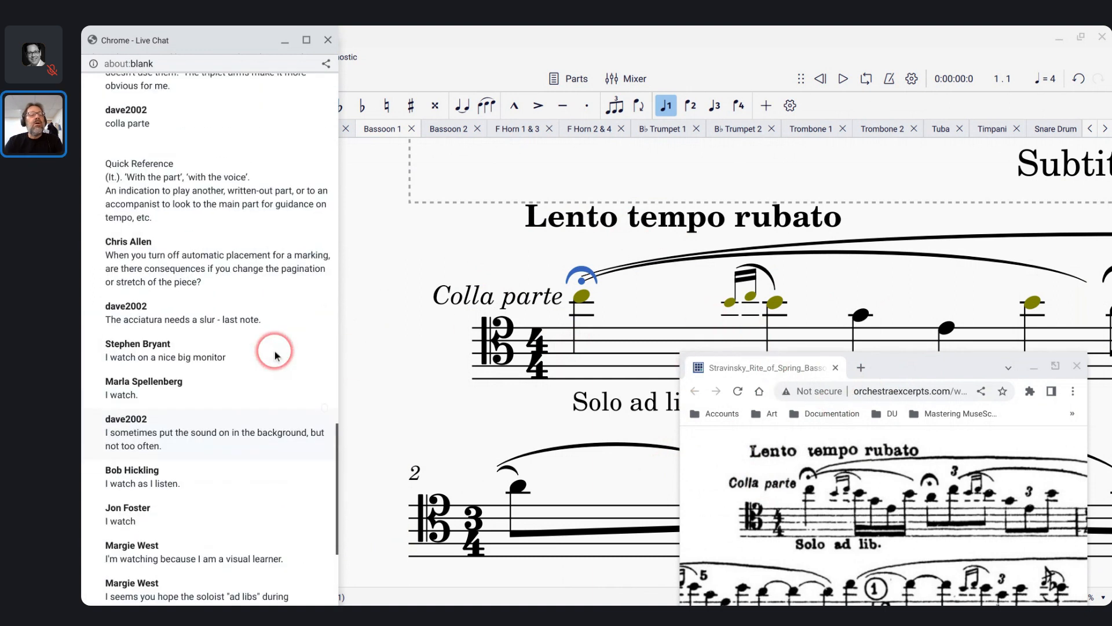
scroll(275, 355, up, 2)
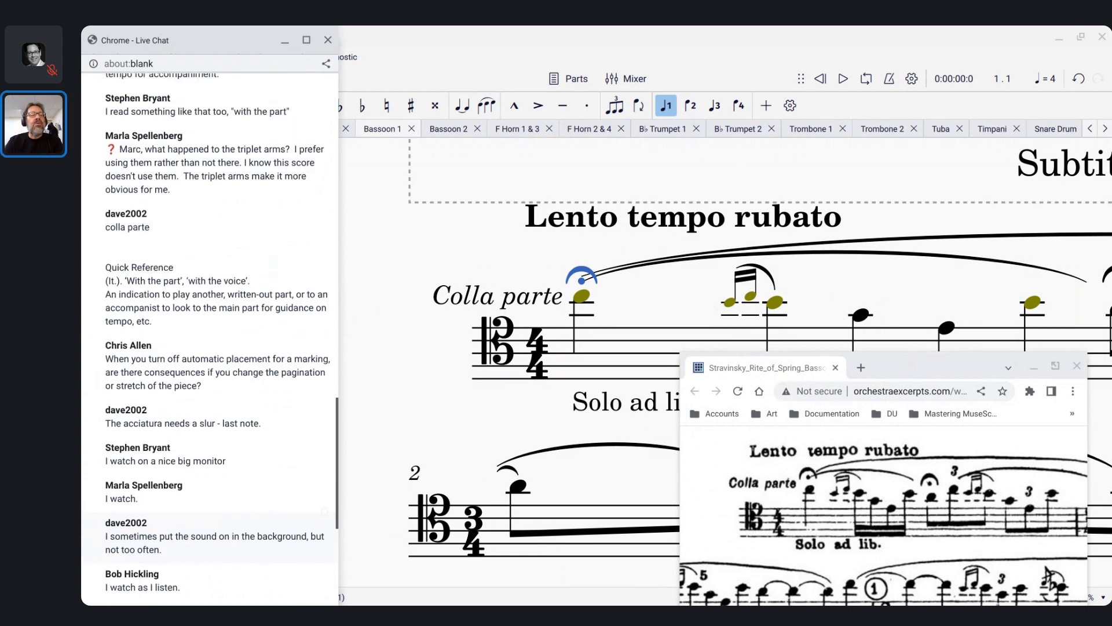
scroll(191, 235, up, 5)
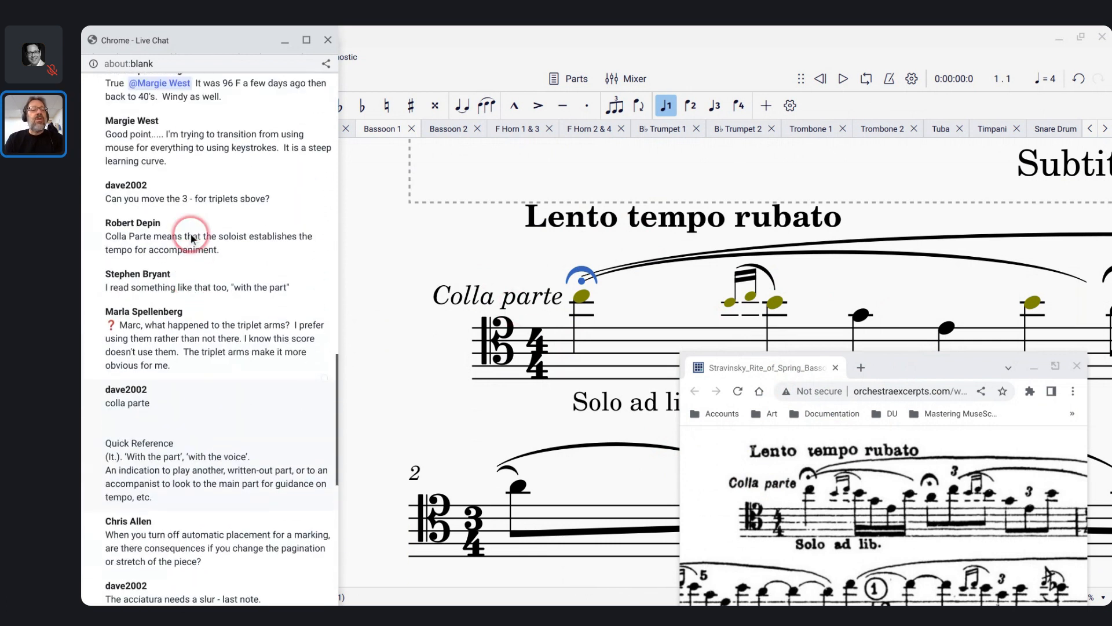
Compare the acciaccatura at the end of measure 2 in the printed excerpt with the engraved Bassoon 1 part
click(881, 442)
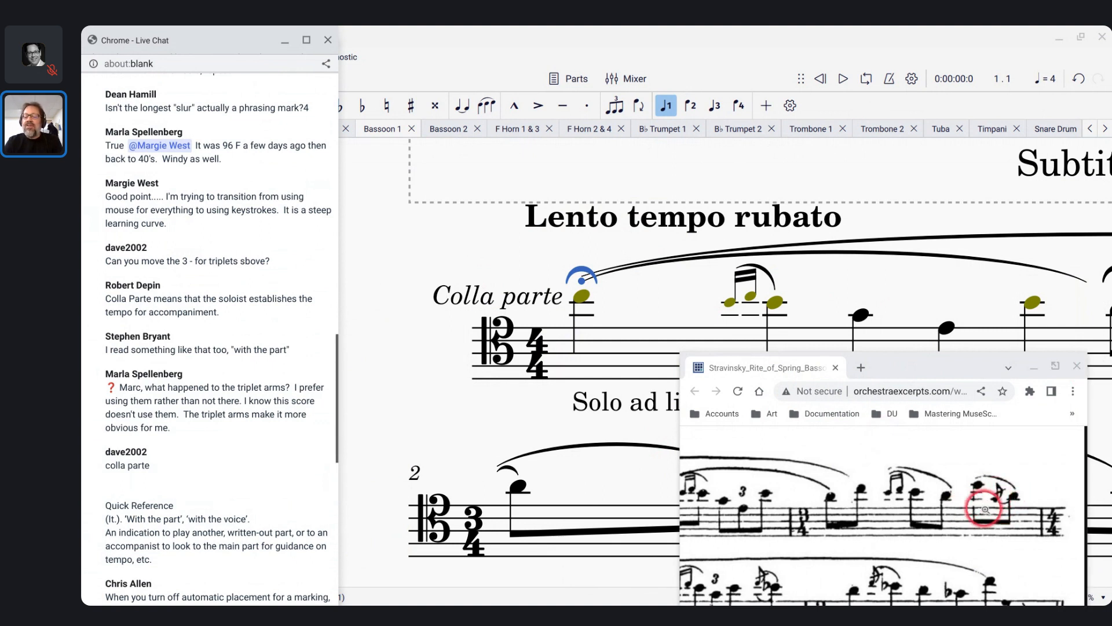
scroll(948, 294, right, 8)
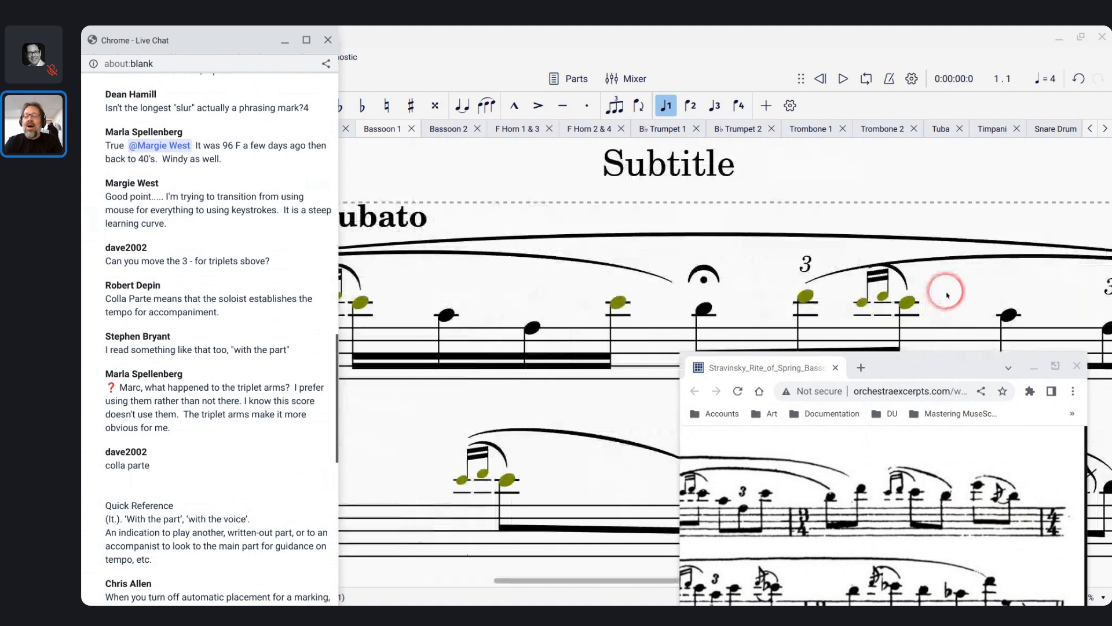
scroll(947, 295, right, 1)
scroll(948, 294, down, 3)
scroll(948, 294, up, 2)
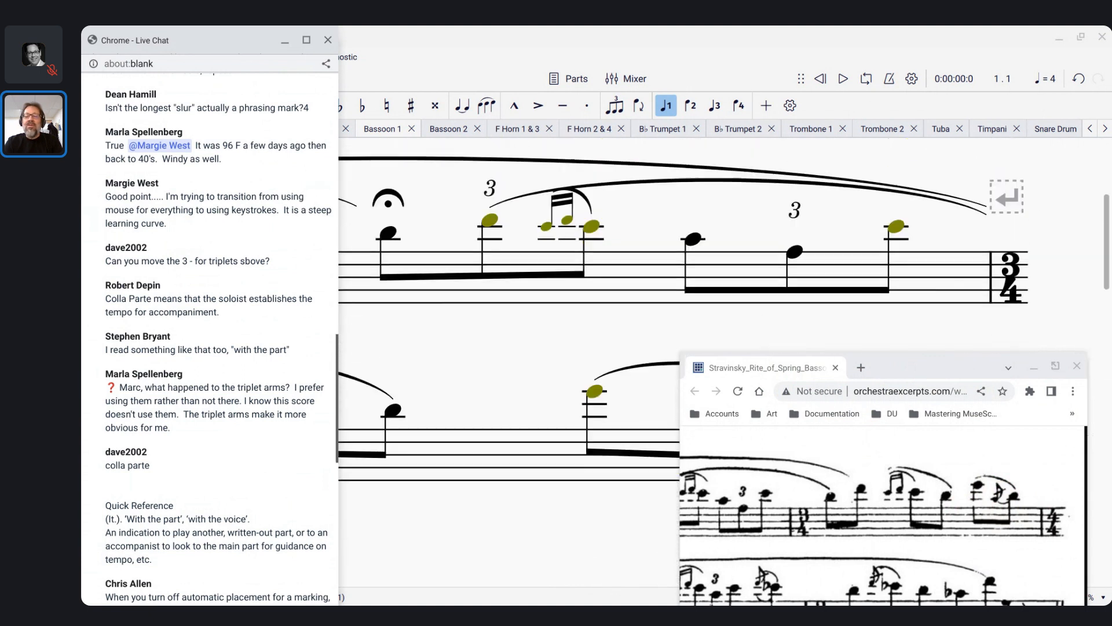
scroll(947, 295, down, 1)
scroll(1039, 265, up, 2)
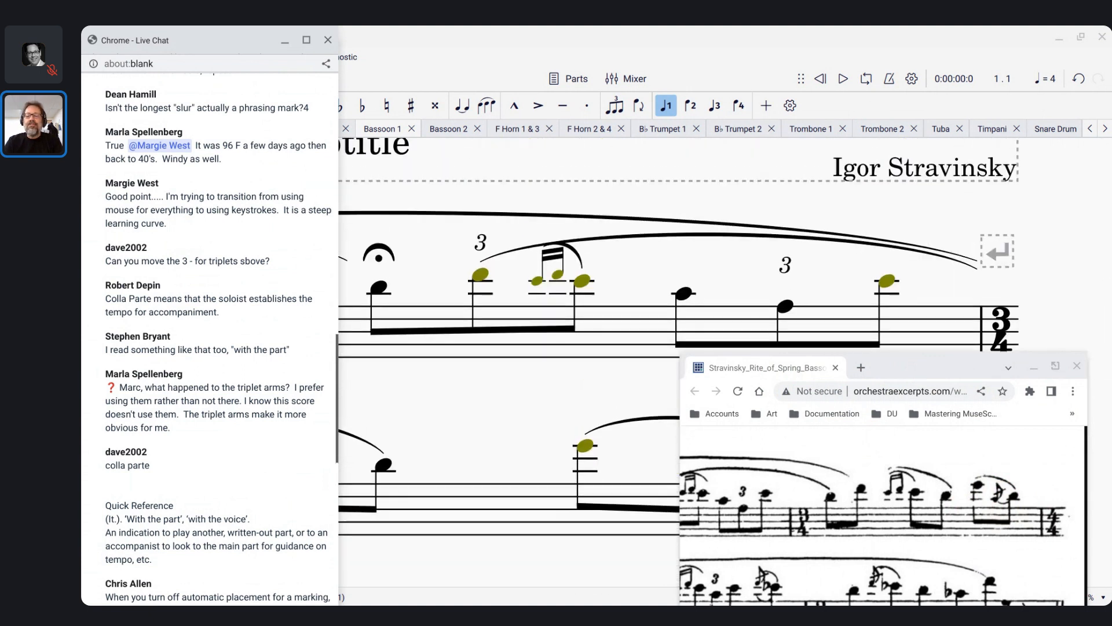
scroll(910, 258, down, 3)
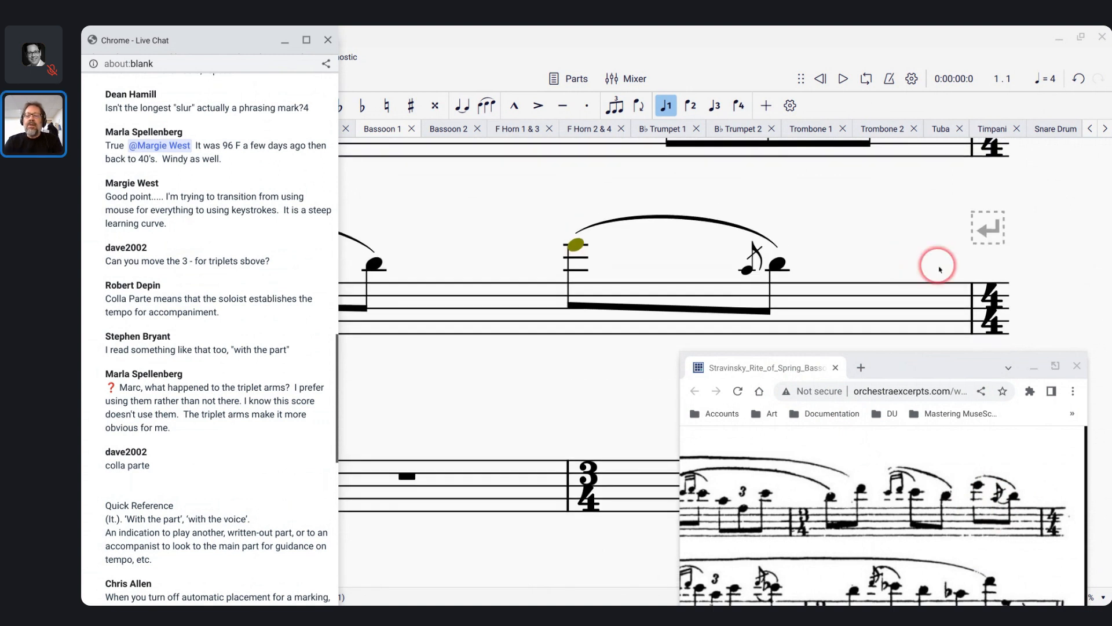
Return to the Bassoon 1 score and delete the system break after measure 1
click(857, 263)
scroll(857, 263, down, 3)
scroll(858, 265, down, 2)
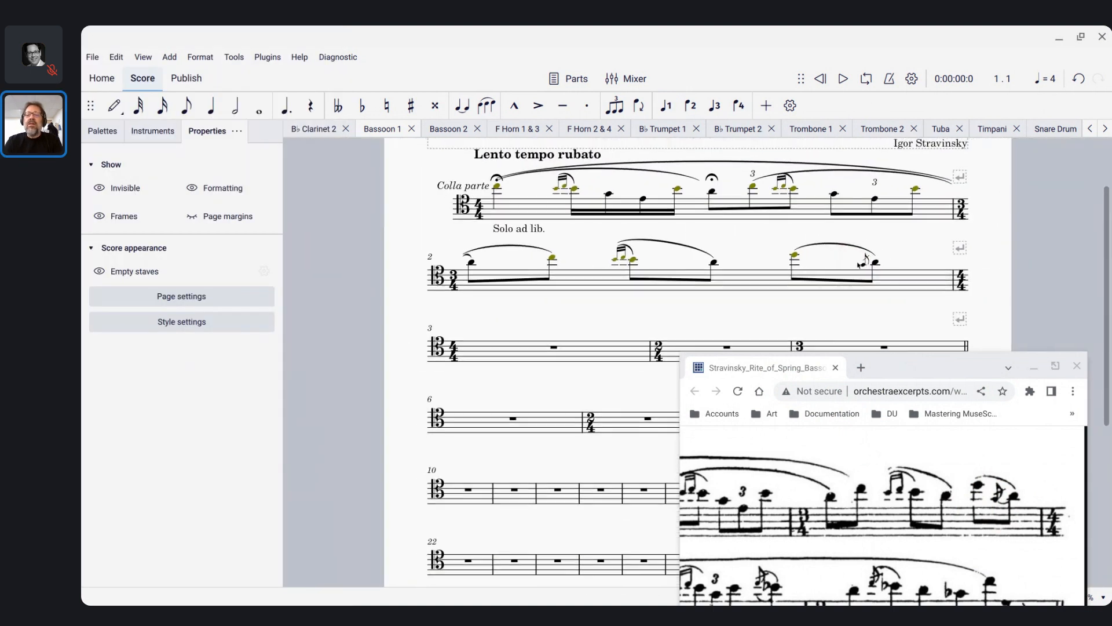
click(960, 177)
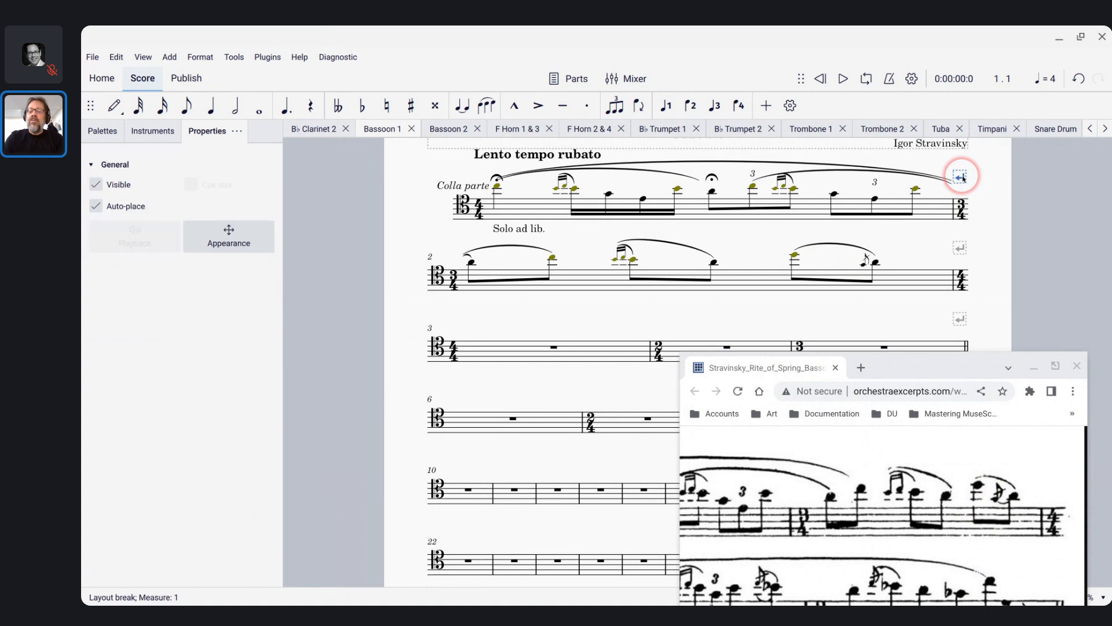
key(BackSpace)
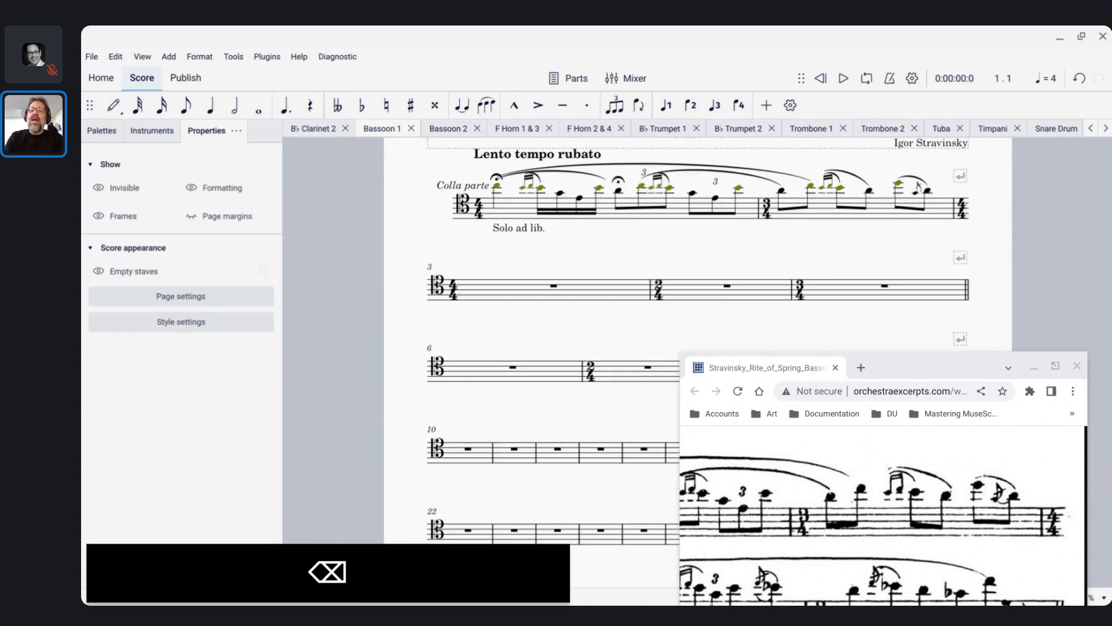
Add a slur from the acciaccatura near the end of measure 2 to the last note of that measure
click(960, 177)
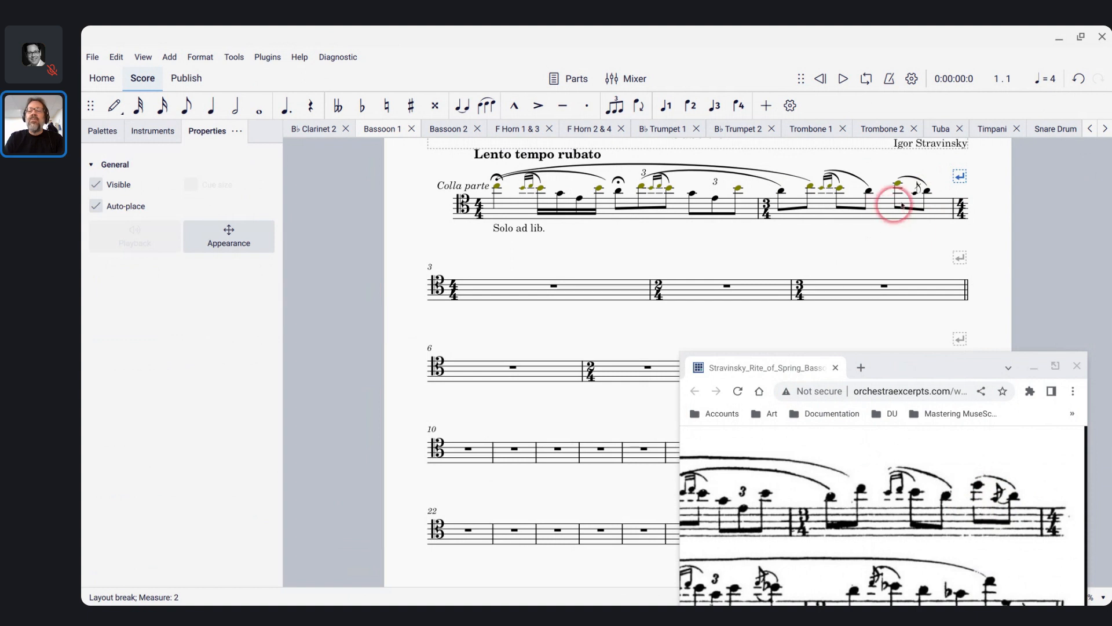
click(915, 190)
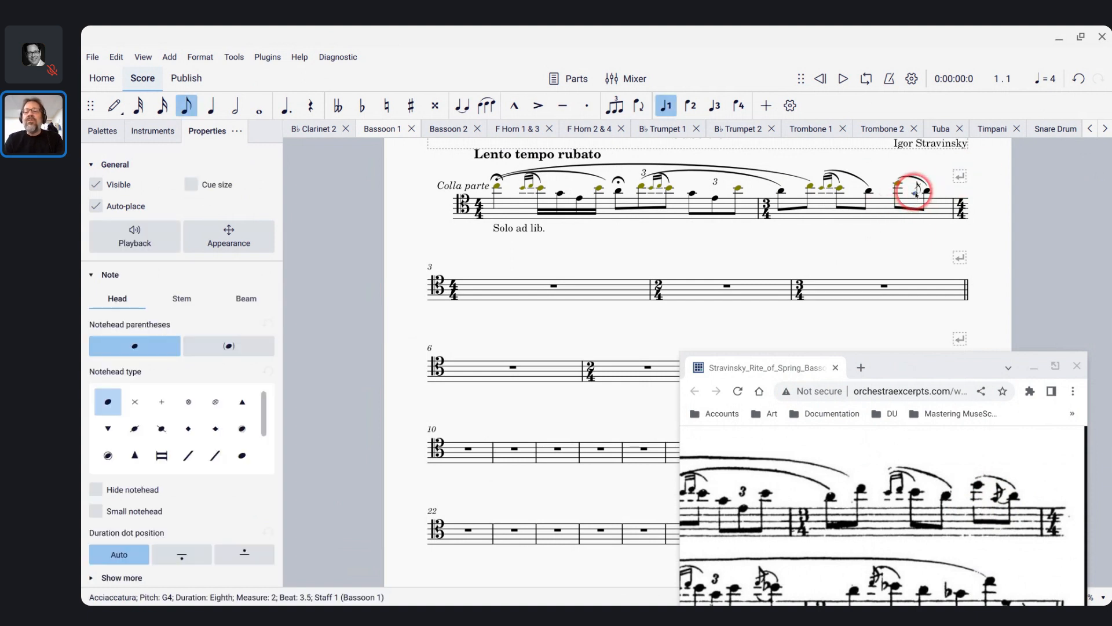
key(s)
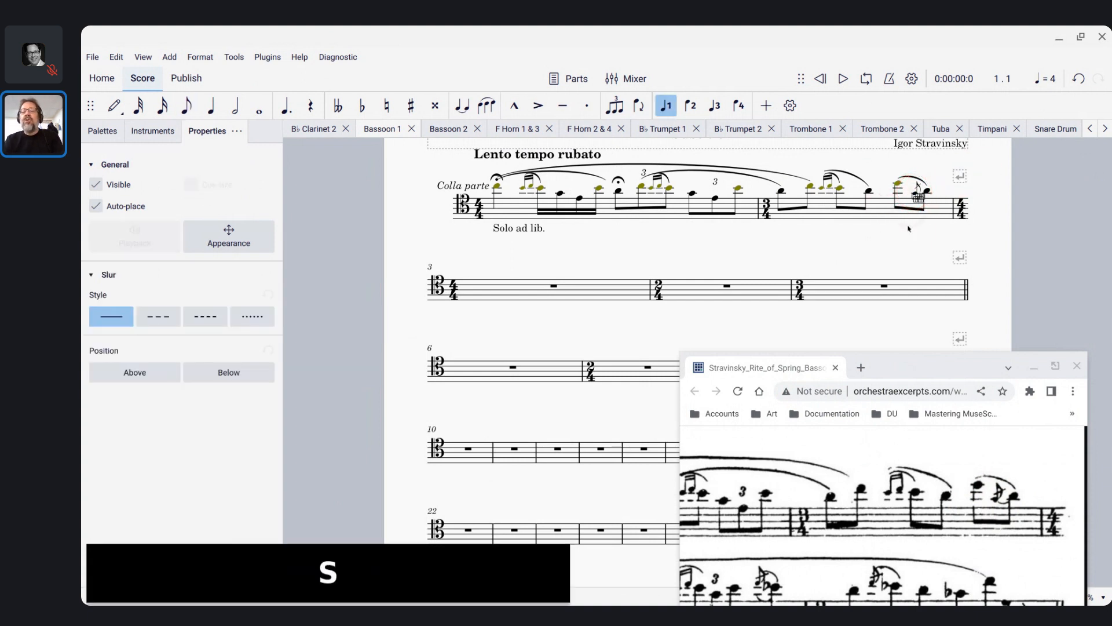
key(Escape)
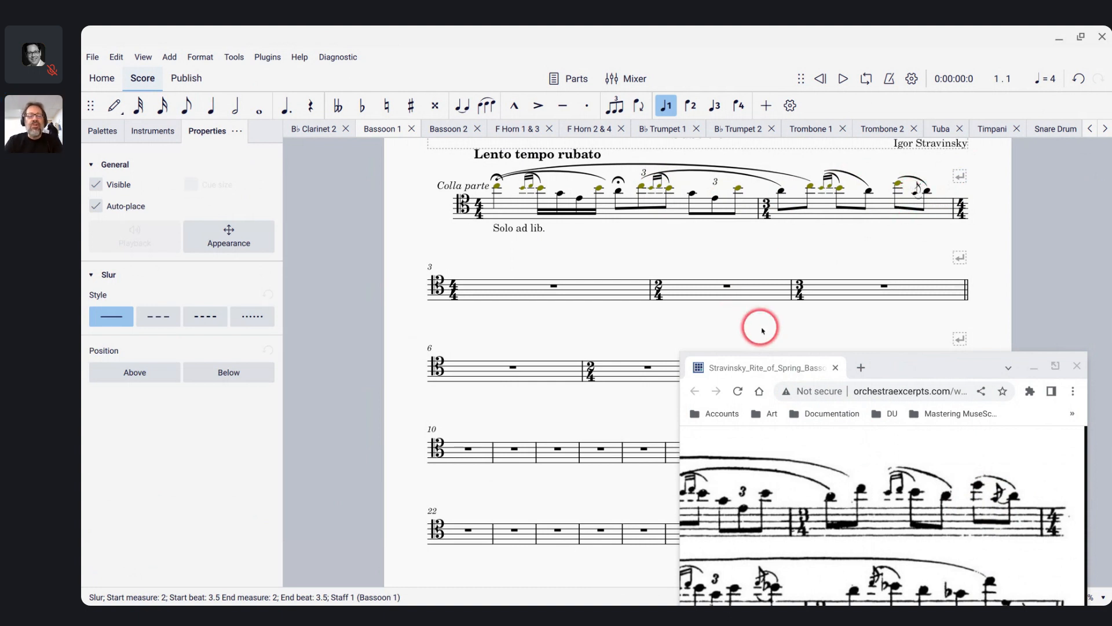
Switch back to the Live Chat window and read the question about the missing triplet brackets
key(alt+Tab)
scroll(284, 329, up, 3)
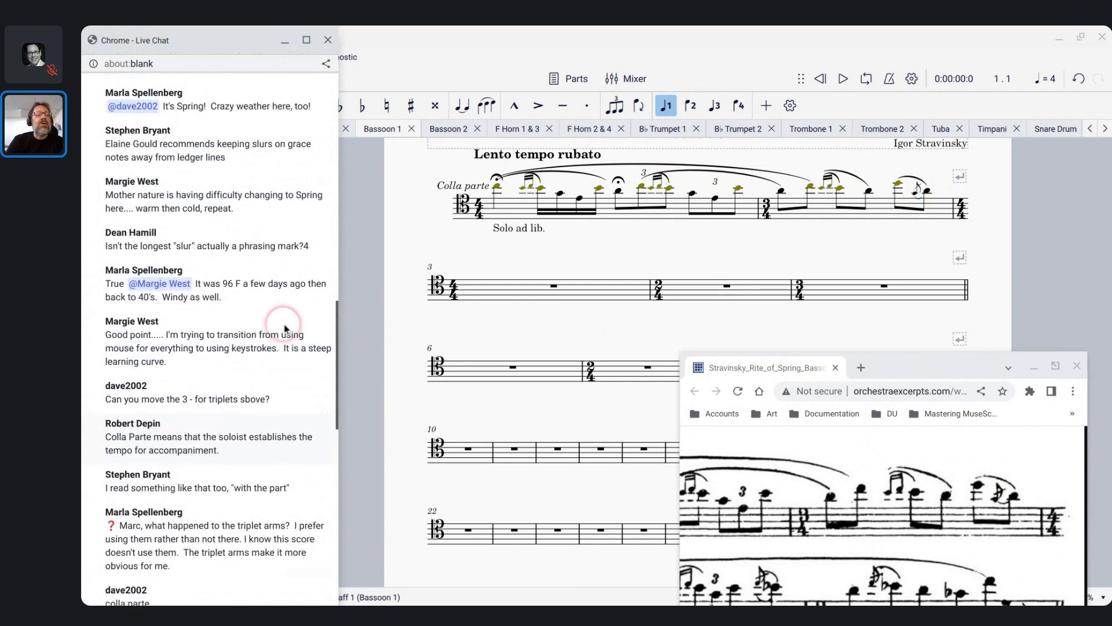
scroll(219, 340, down, 6)
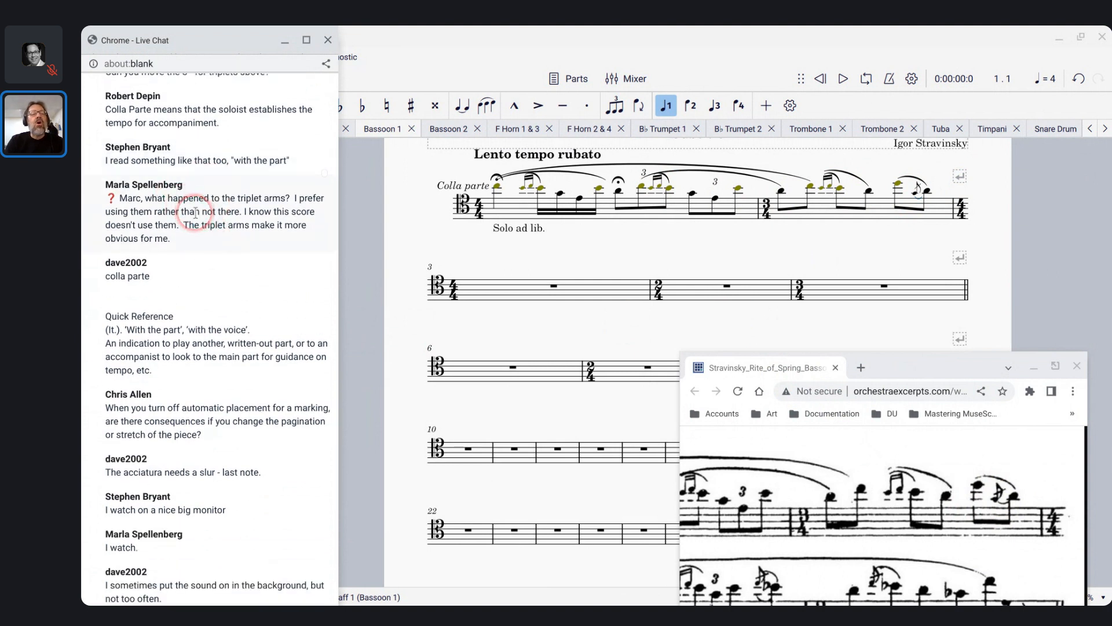
scroll(445, 213, up, 2)
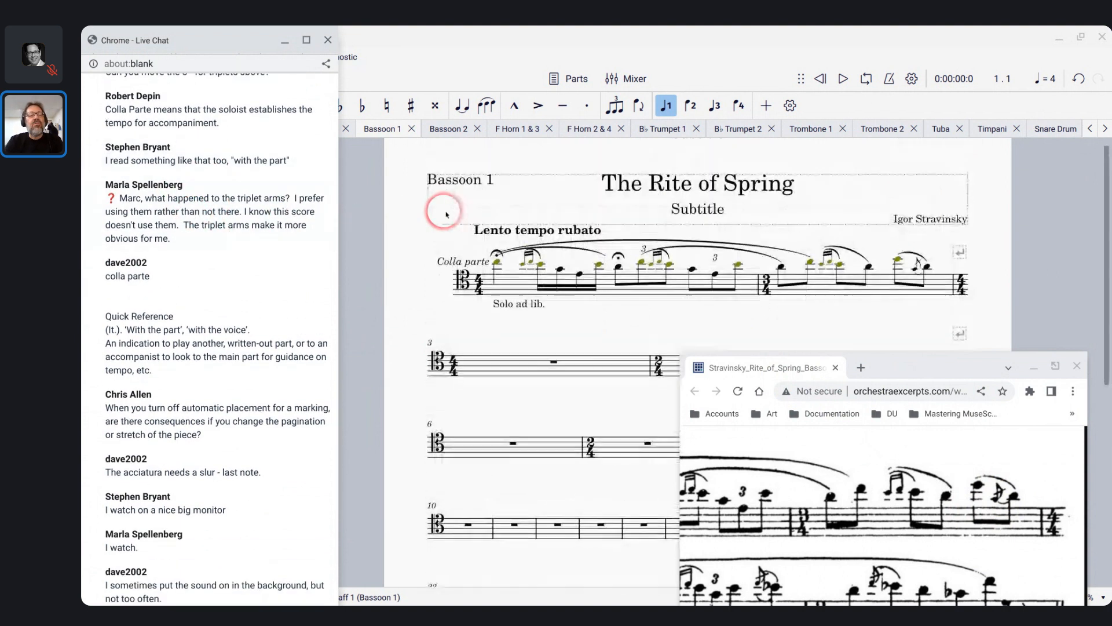
scroll(446, 214, up, 1)
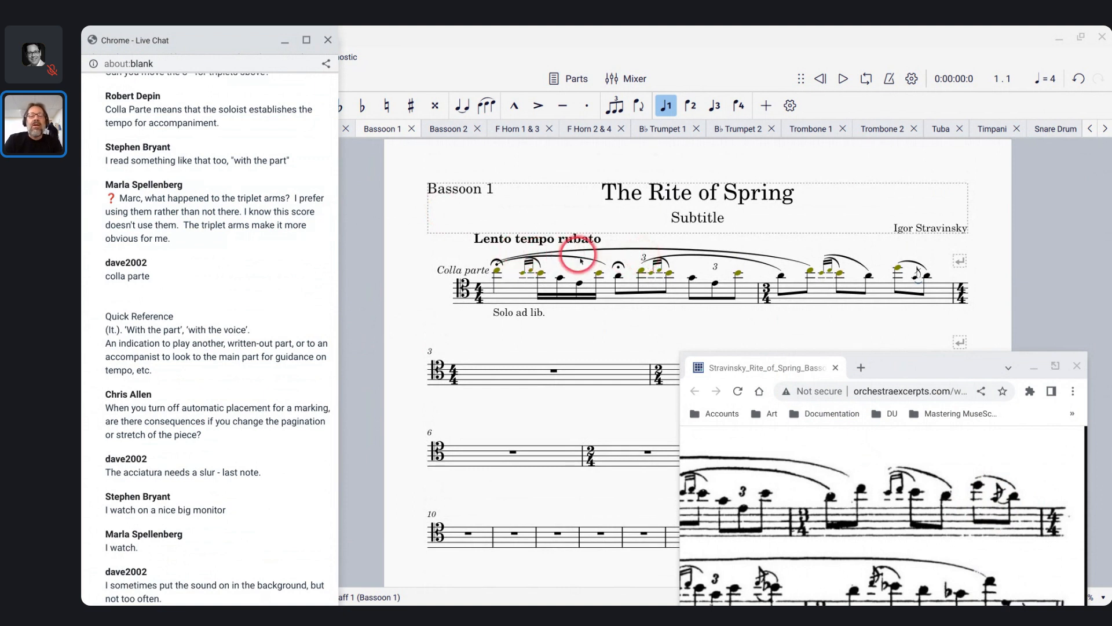
Try forcing a bracket on the first triplet of measure 1, return its bracket type to Auto, and check the bracket type's default options
click(587, 326)
scroll(587, 326, up, 5)
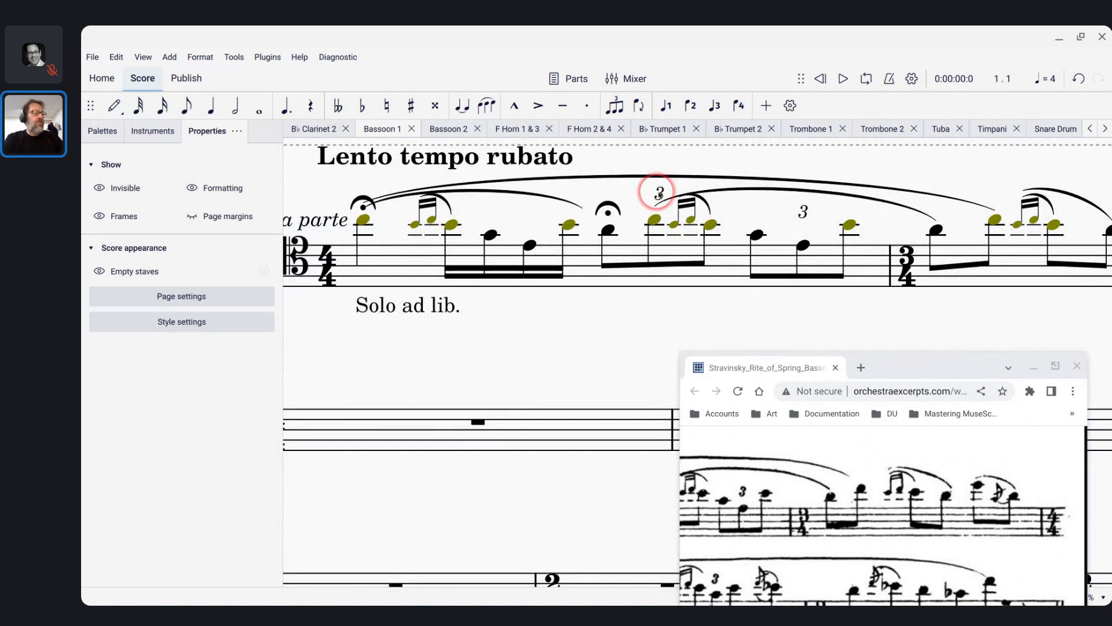
click(659, 193)
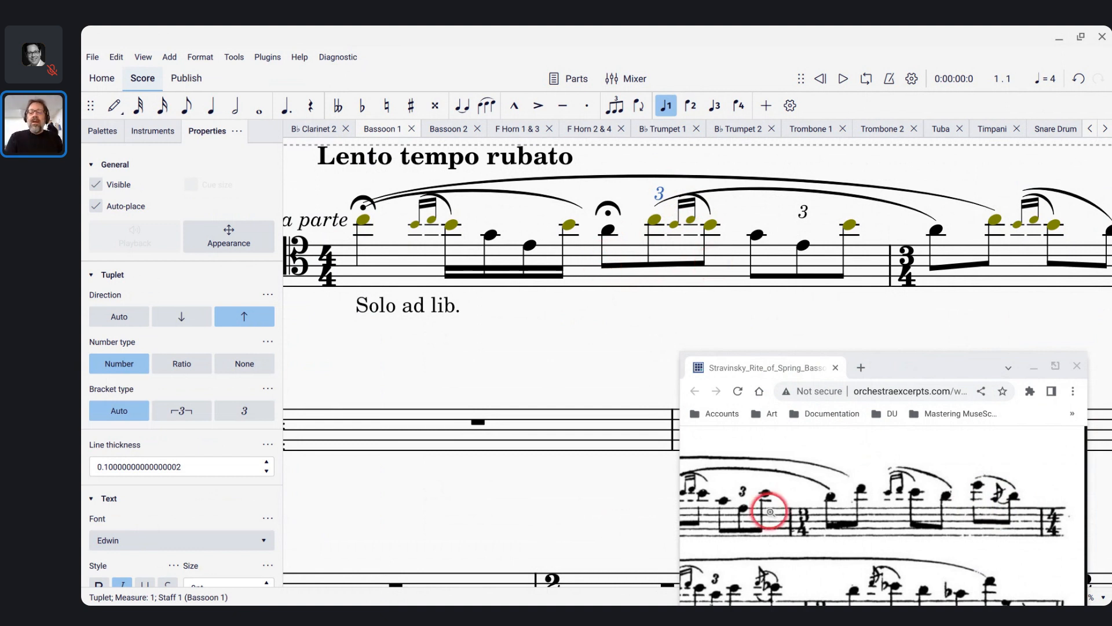
scroll(771, 514, down, 5)
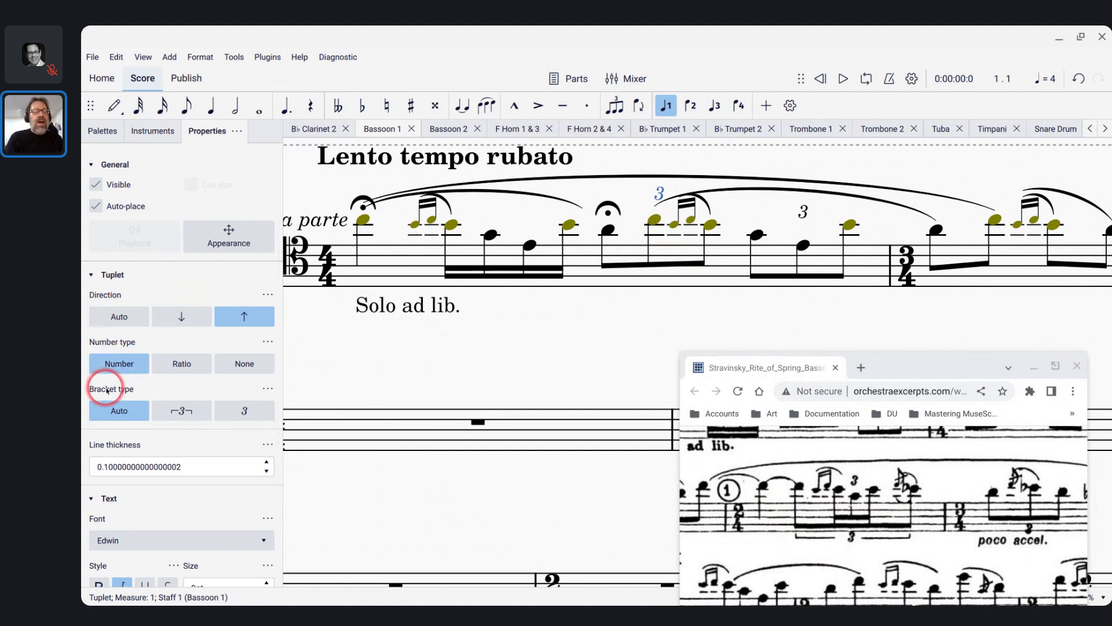
click(181, 413)
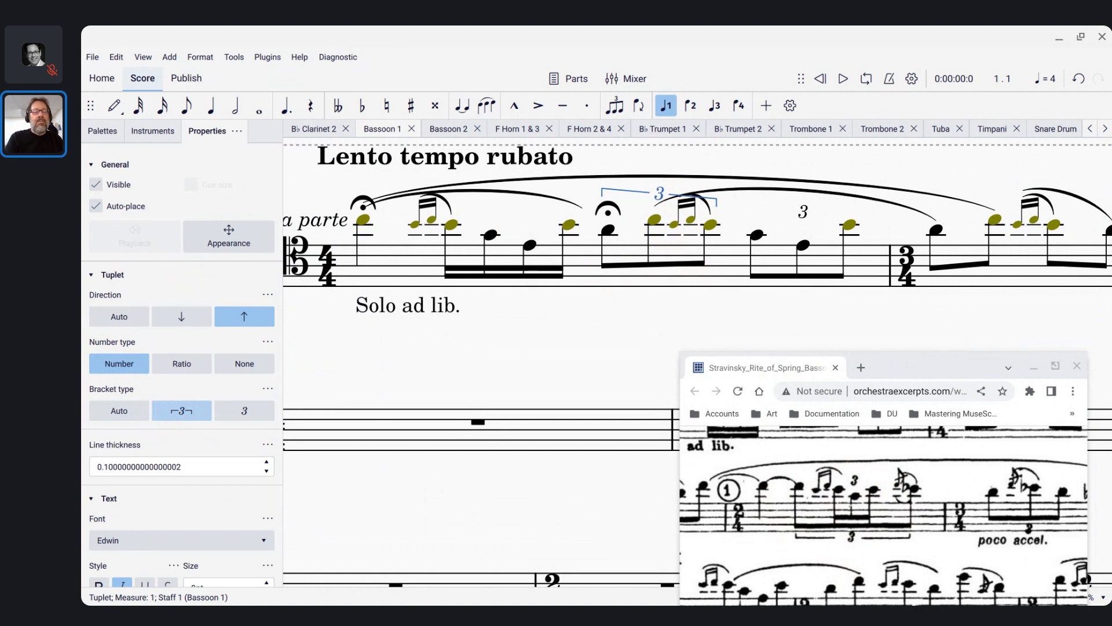
click(124, 414)
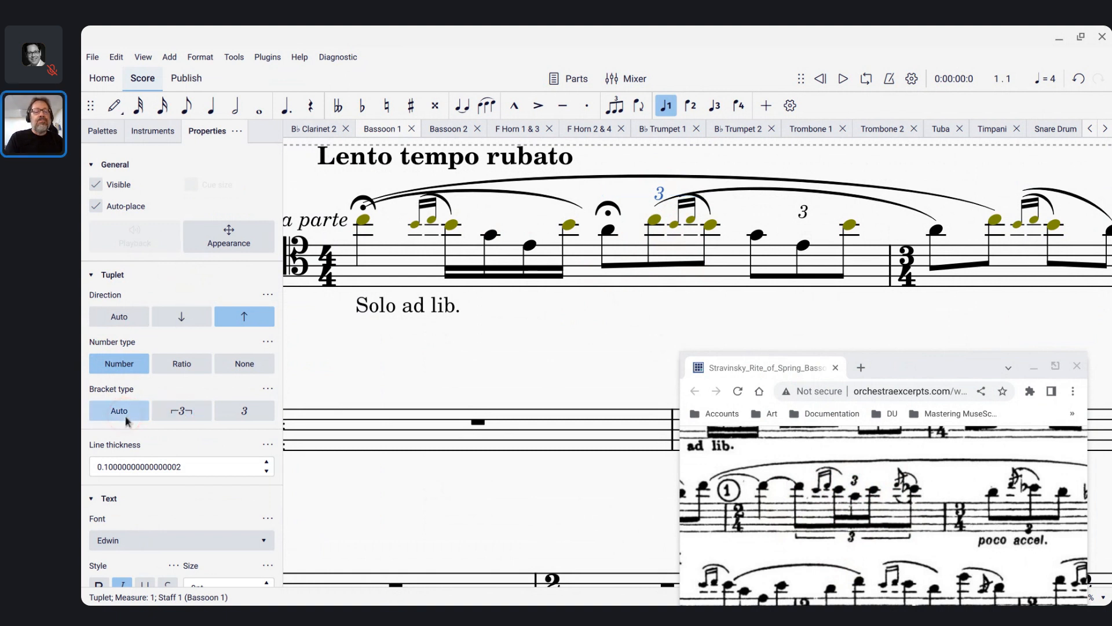
click(268, 389)
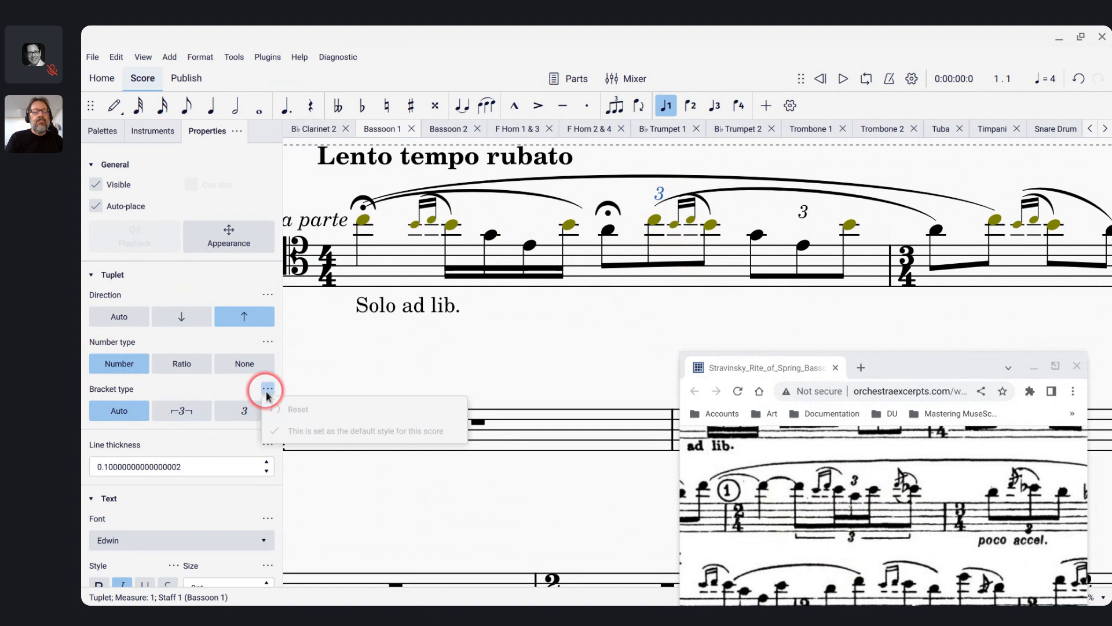
click(425, 344)
scroll(601, 362, right, 3)
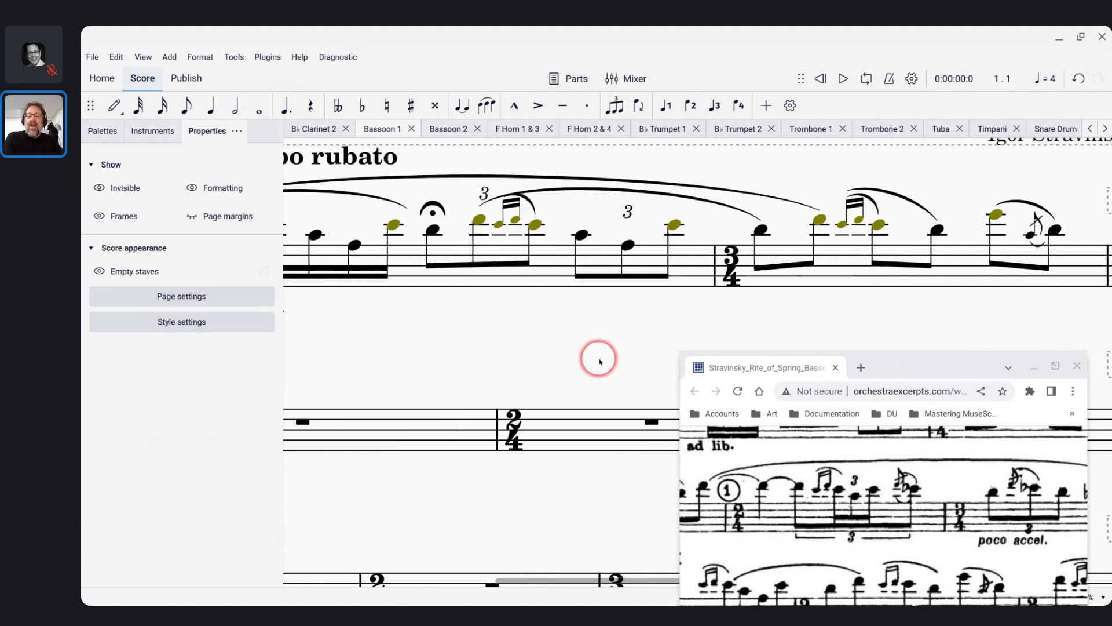
scroll(600, 362, down, 1)
scroll(600, 362, up, 1)
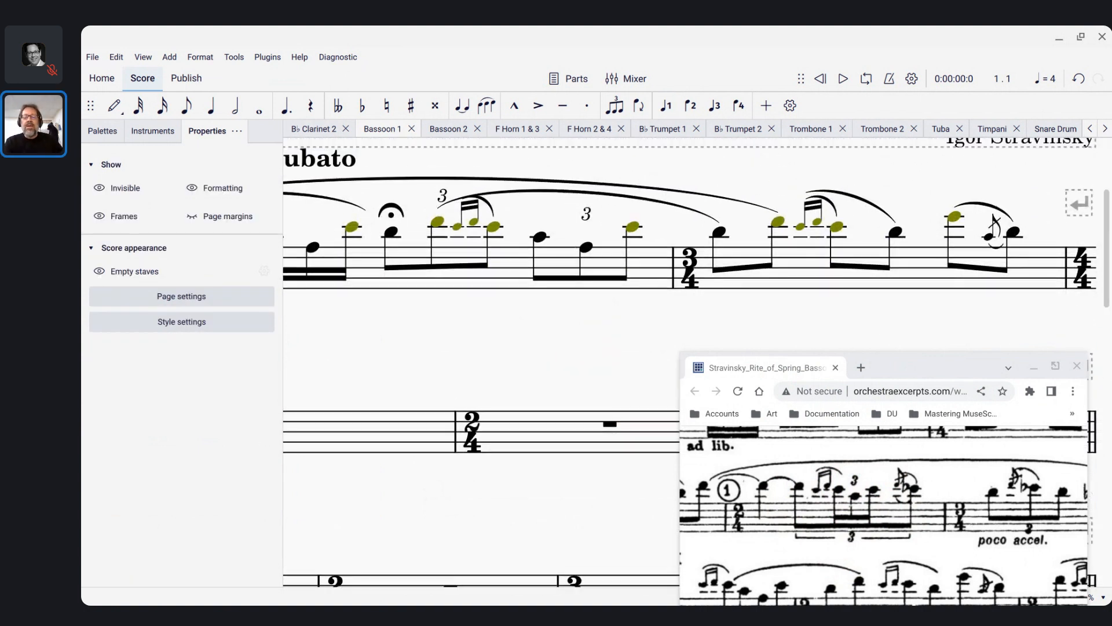
Review the slurs and triplets in the first two measures, and switch to the Live Chat window to read viewers' messages
scroll(601, 362, down, 2)
scroll(600, 362, left, 1)
scroll(601, 362, up, 2)
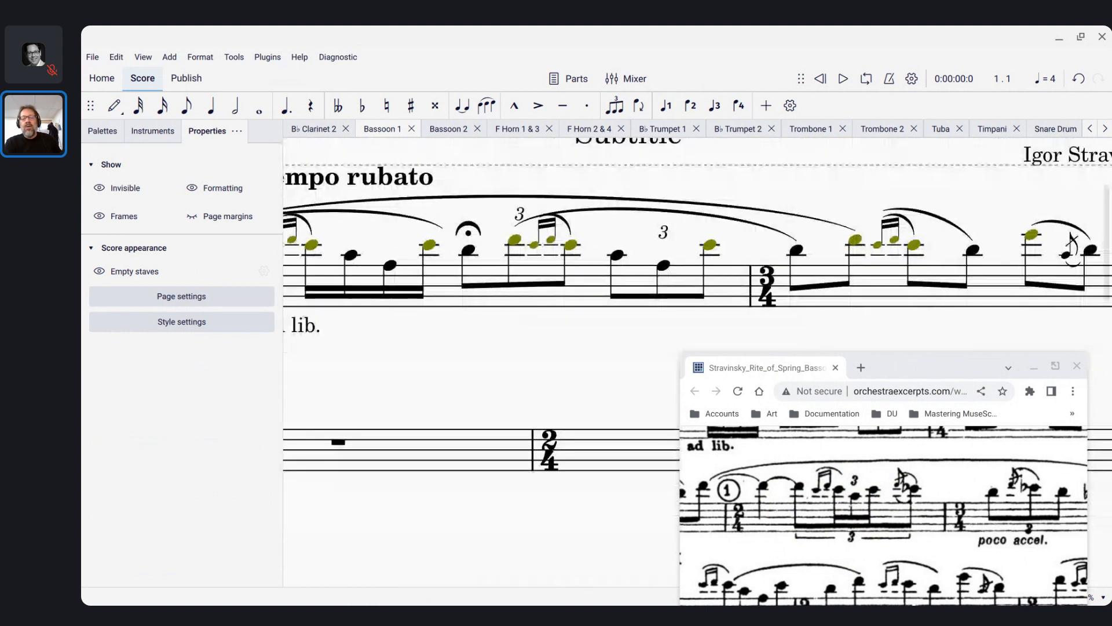
scroll(600, 362, down, 1)
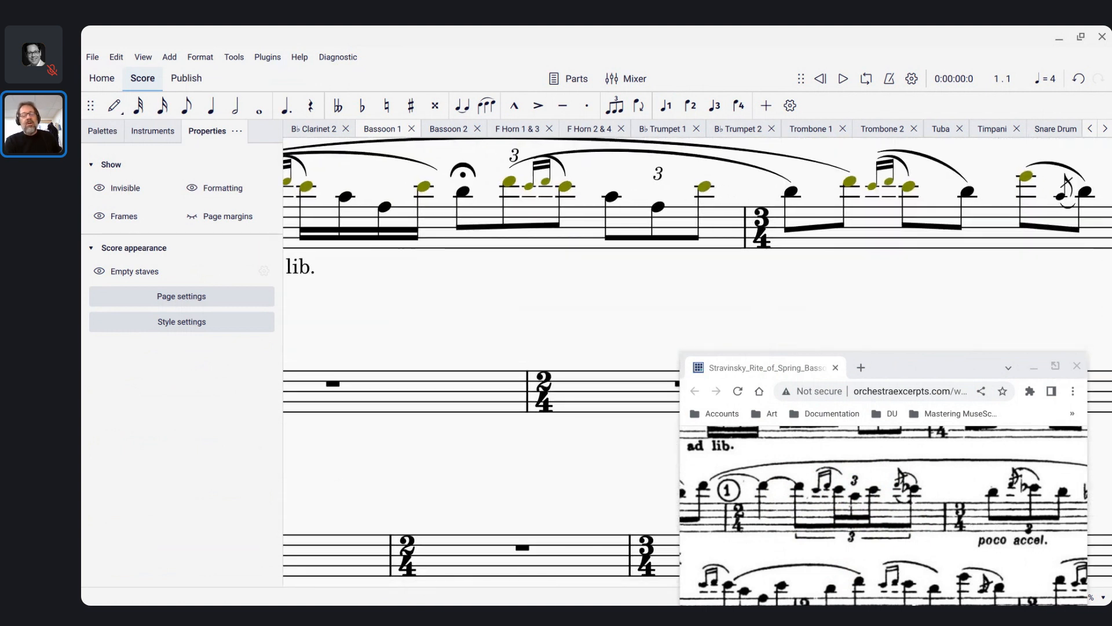
scroll(606, 359, down, 2)
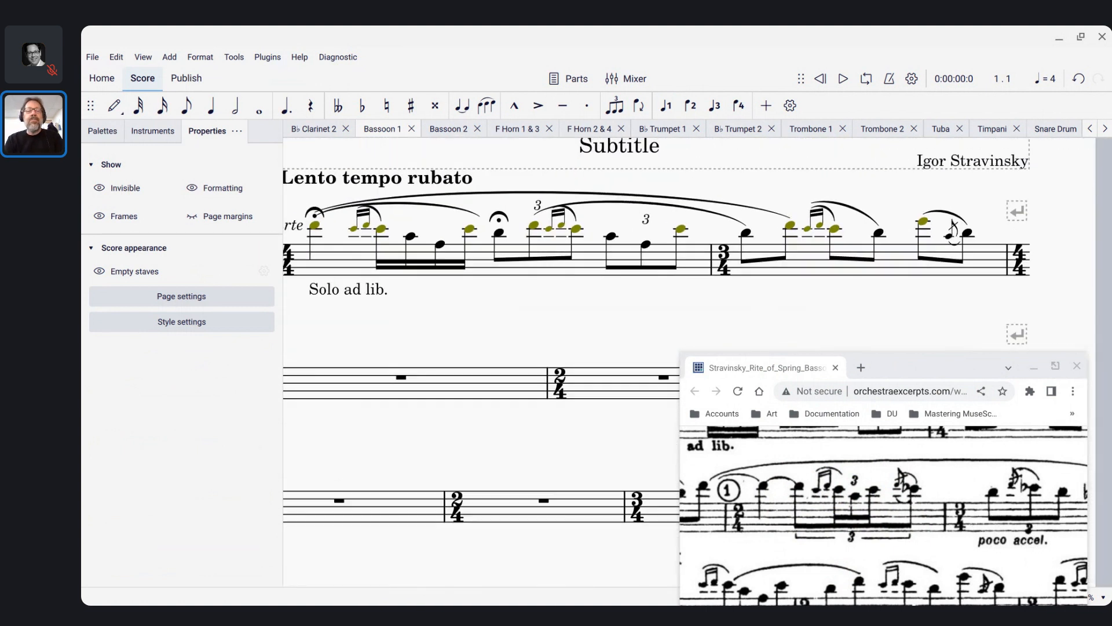
key(alt+Tab)
scroll(212, 323, up, 1)
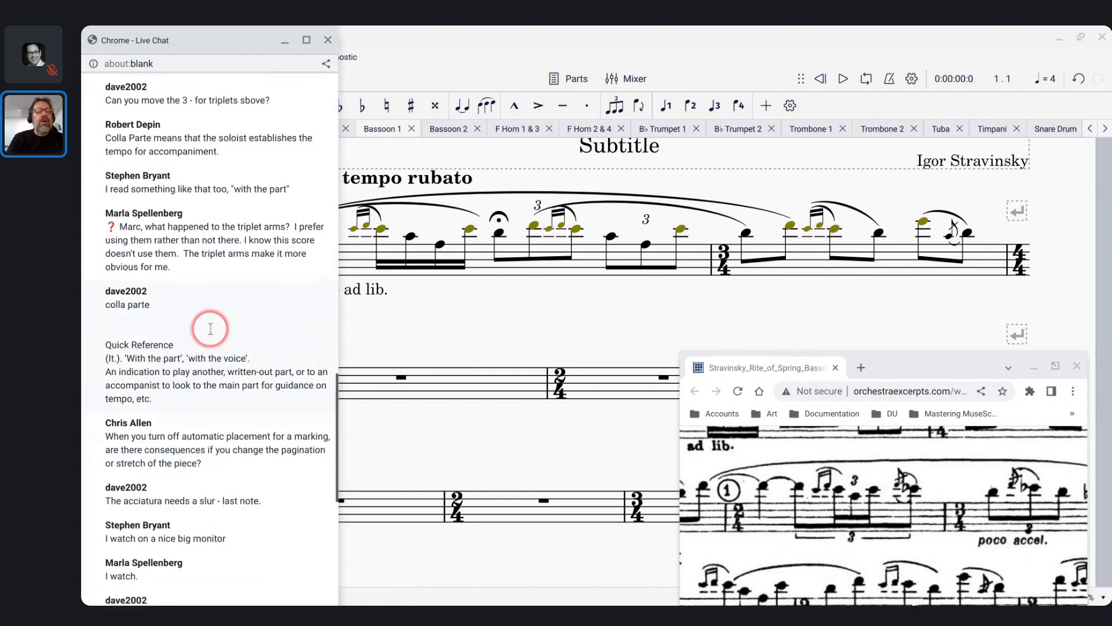
scroll(211, 323, down, 2)
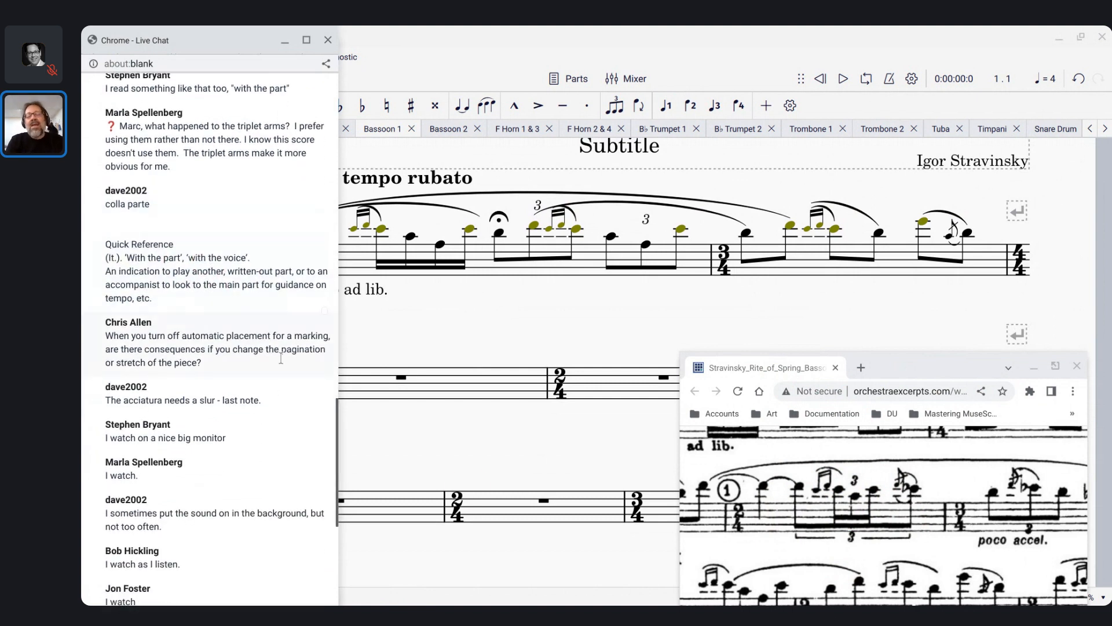
Examine the opening lines of the printed bassoon excerpt, including the slurs and triplet numbers
scroll(751, 502, up, 3)
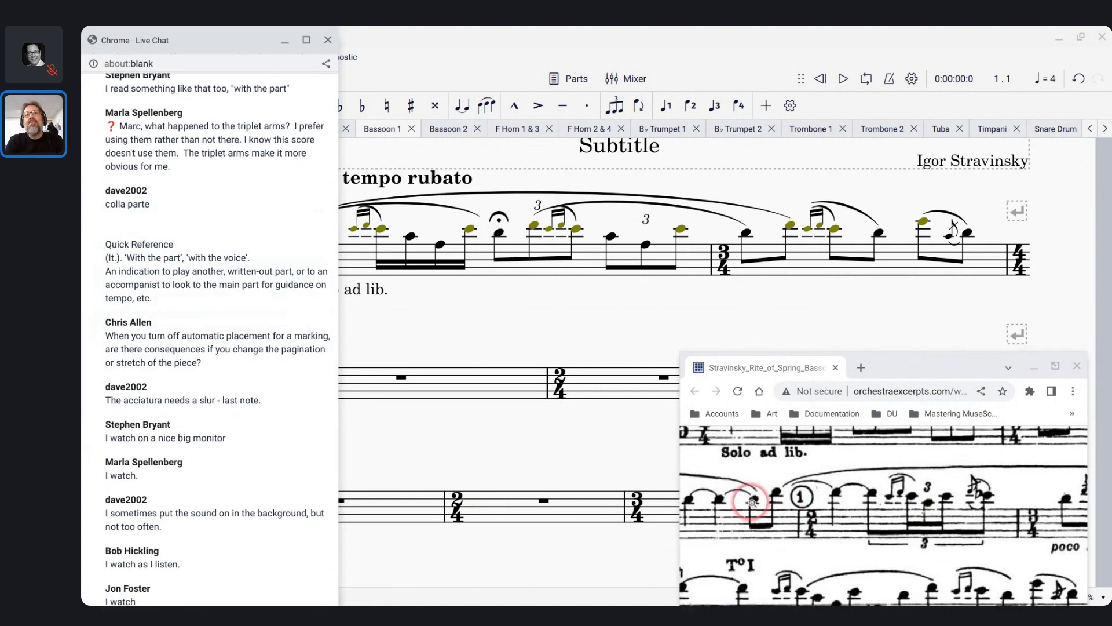
scroll(751, 502, up, 2)
scroll(751, 502, left, 1)
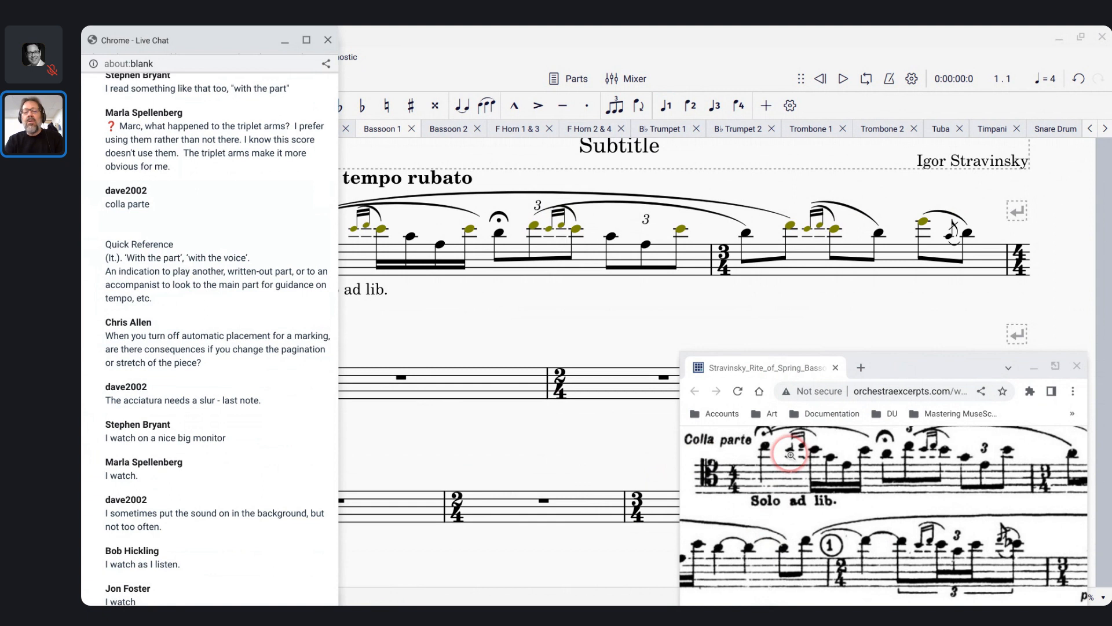
scroll(791, 455, up, 1)
scroll(791, 455, left, 1)
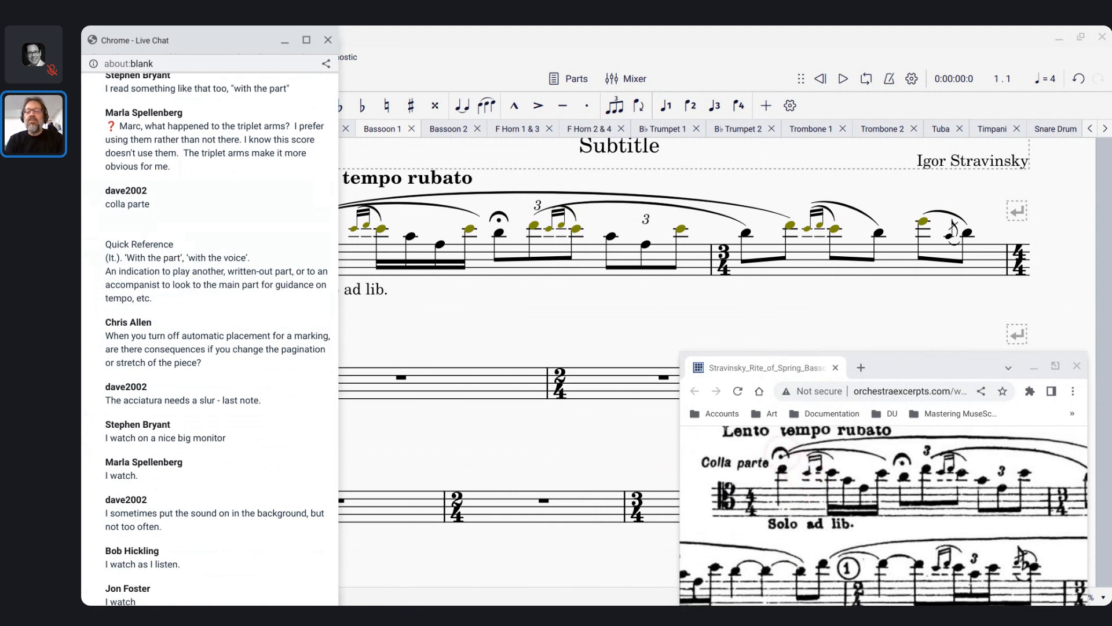
scroll(778, 455, up, 1)
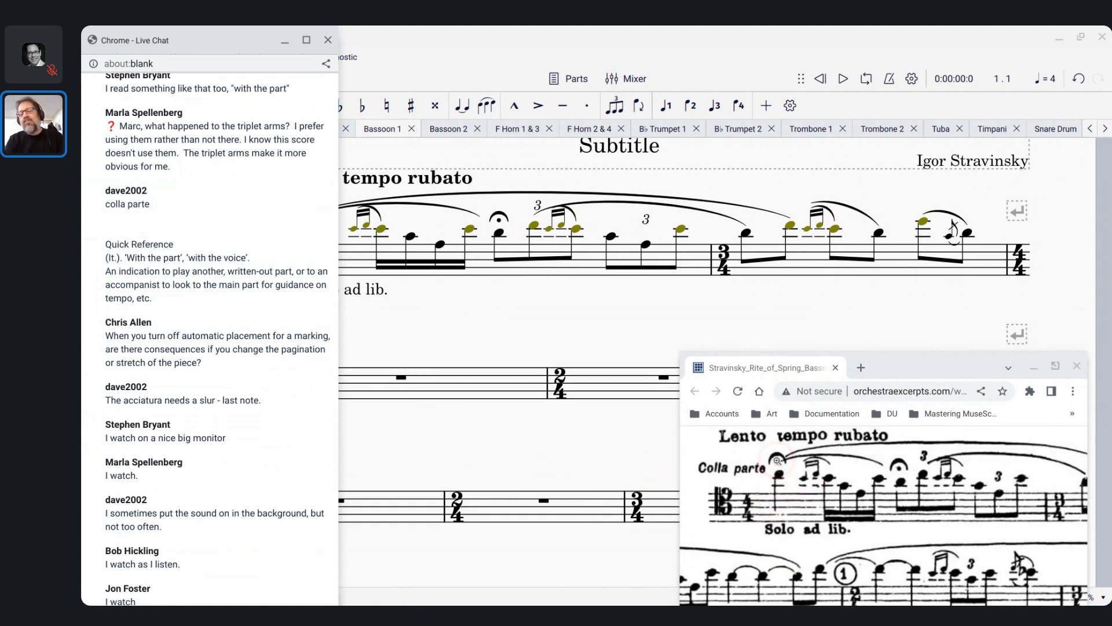
scroll(884, 515, down, 3)
scroll(883, 516, up, 2)
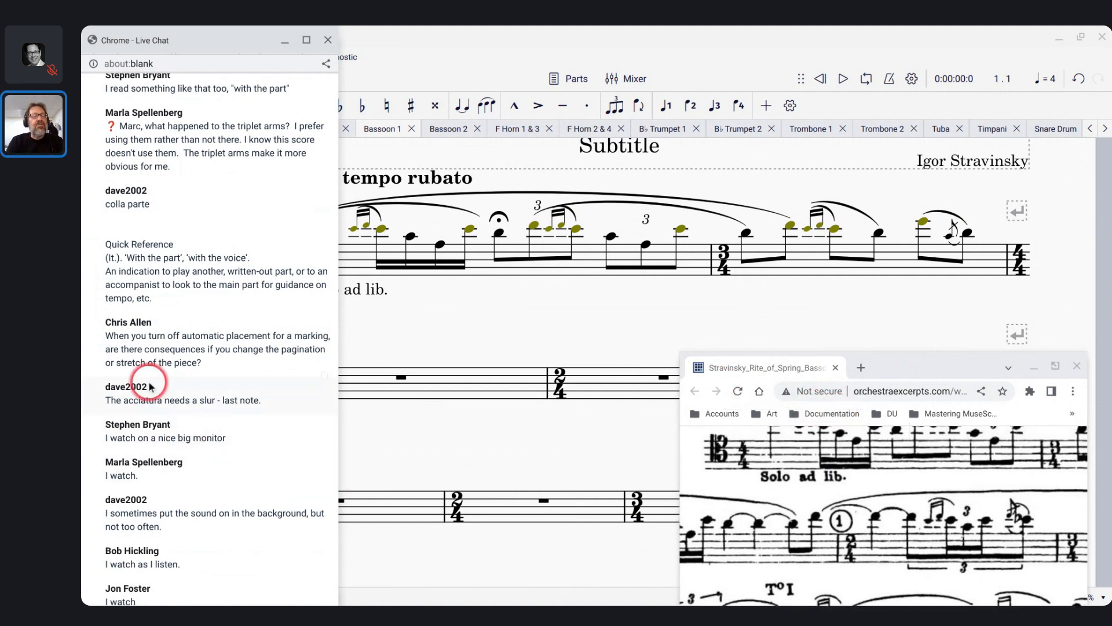
Read through the remaining Live Chat messages down to the most recent one
scroll(150, 387, down, 1)
scroll(149, 387, down, 4)
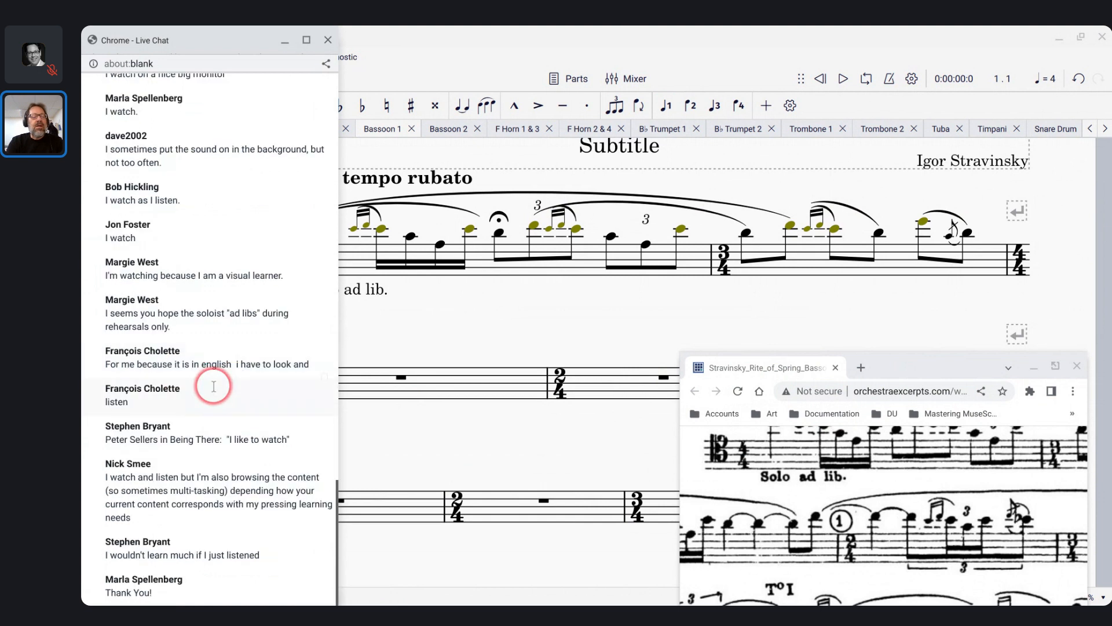
scroll(214, 386, up, 1)
scroll(213, 386, up, 3)
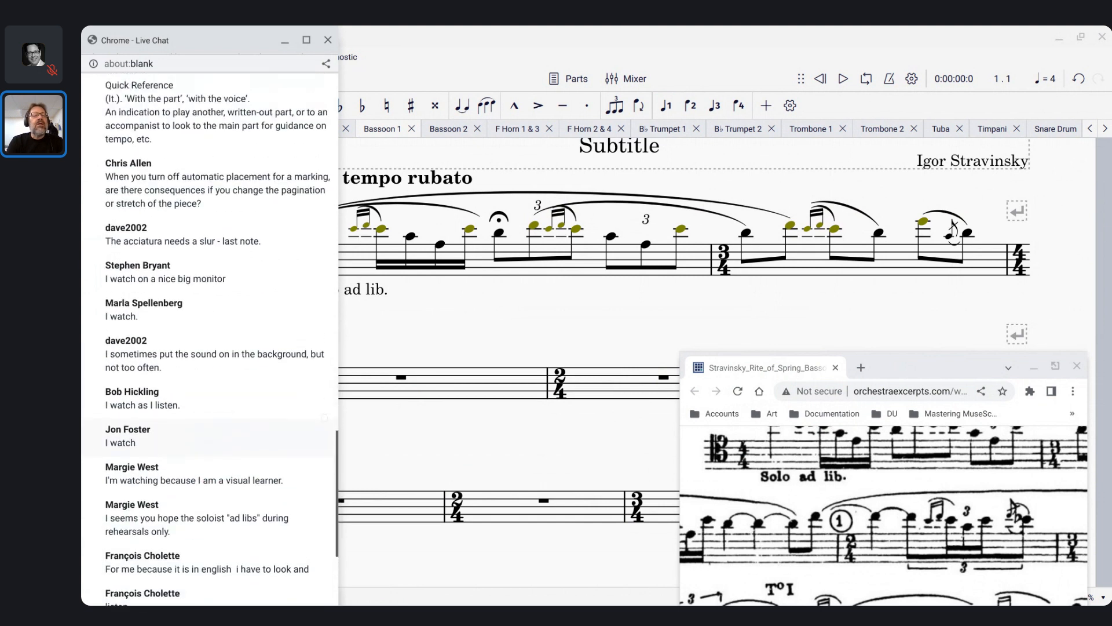
scroll(214, 386, down, 2)
scroll(214, 386, down, 4)
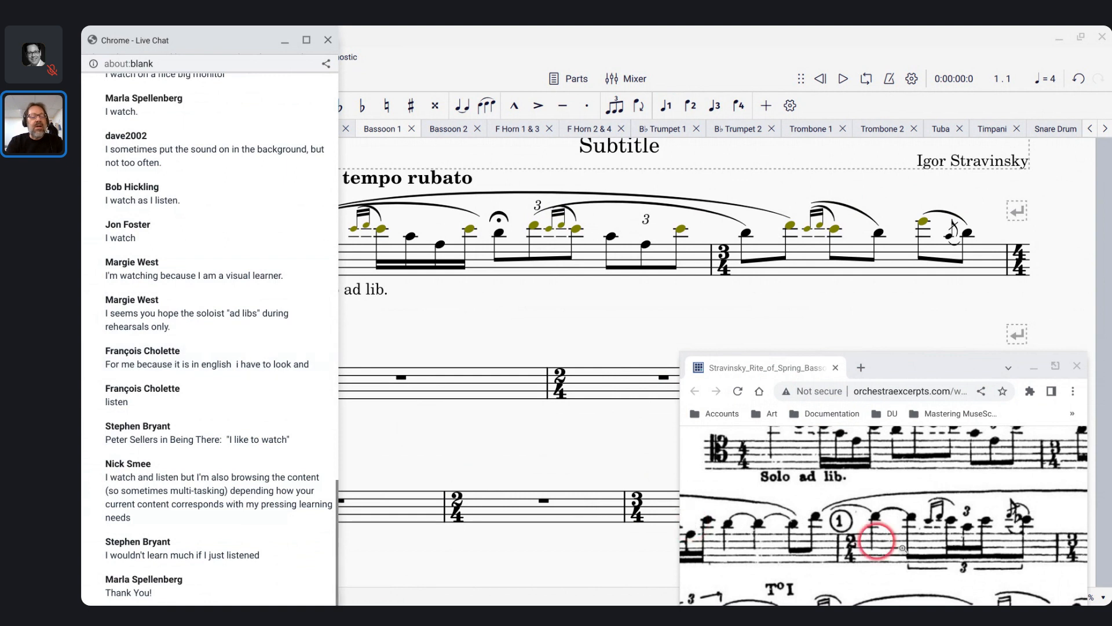
Compare the first line of the printed excerpt with the score, and look over the empty measures from measure 3 onward
scroll(894, 491, up, 1)
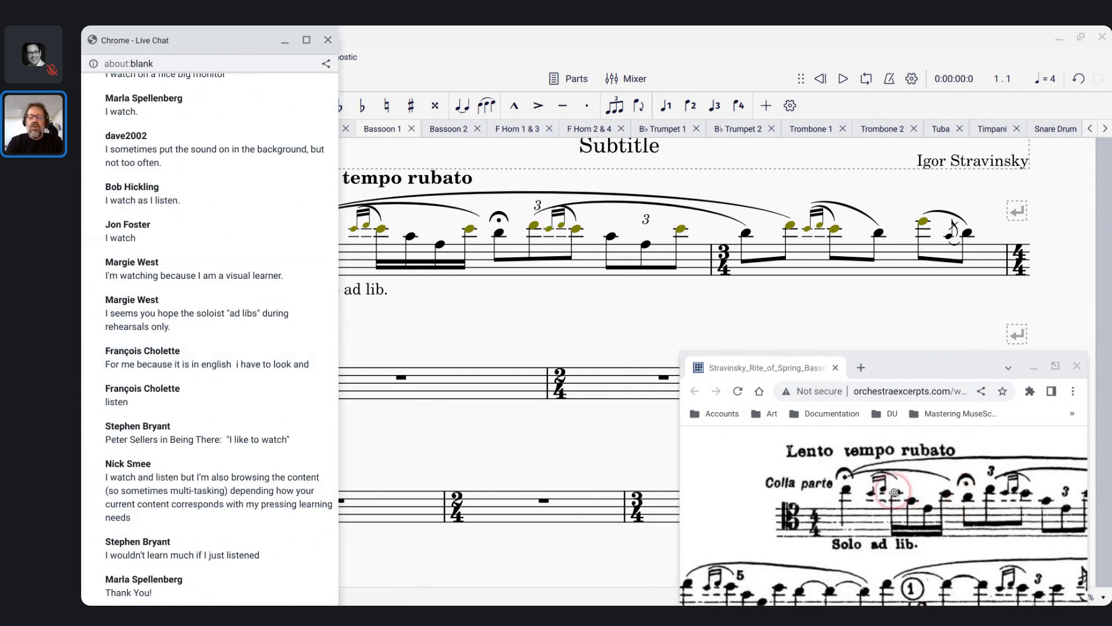
scroll(894, 491, down, 2)
scroll(894, 491, up, 1)
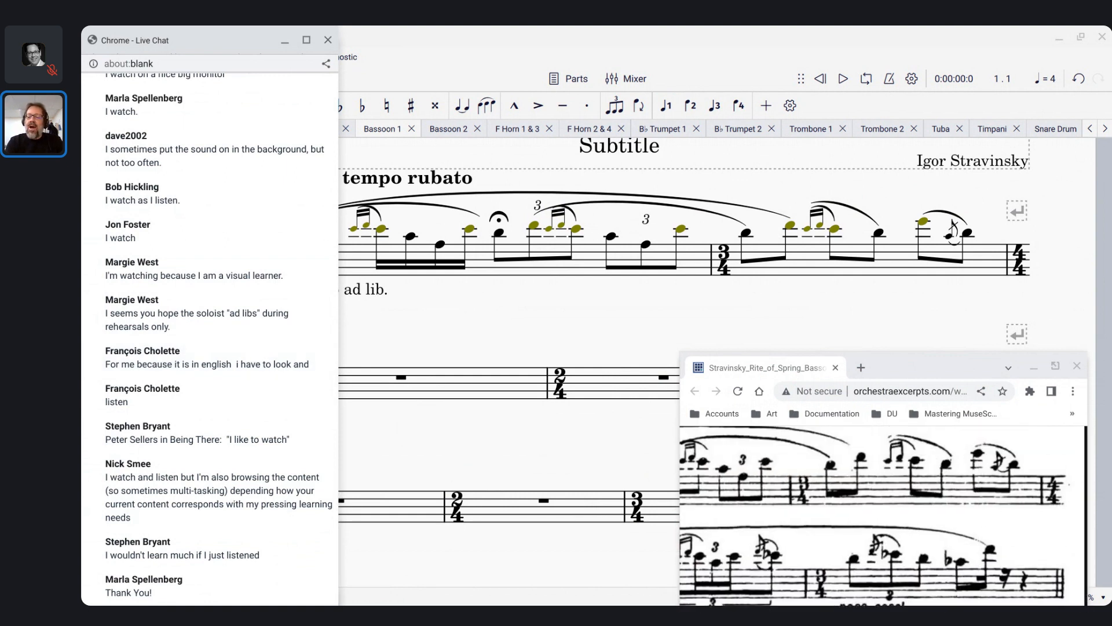
click(877, 318)
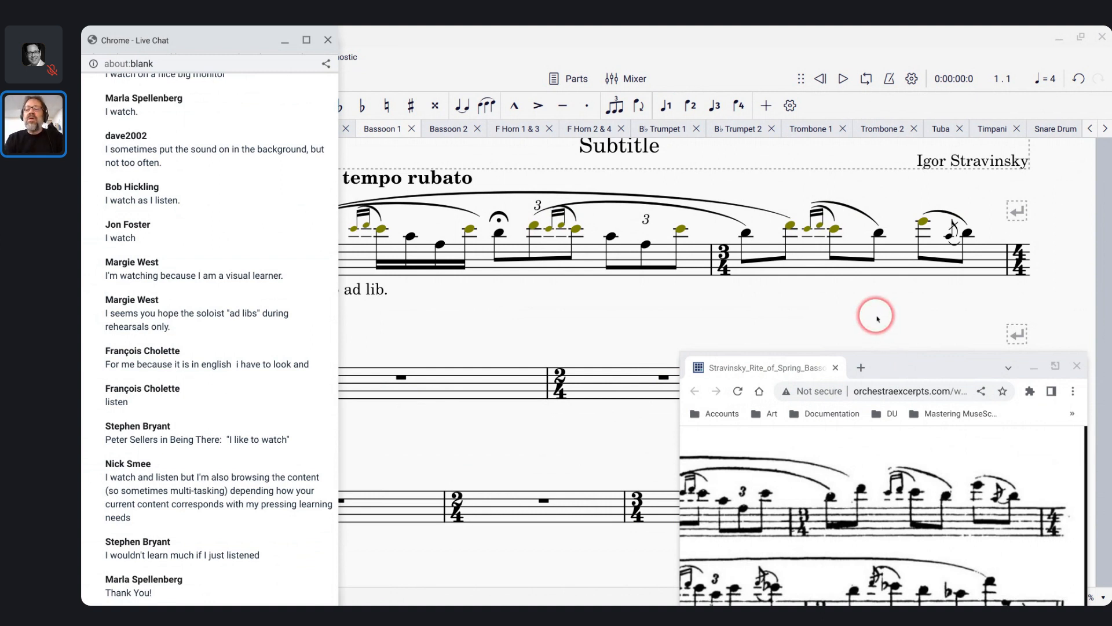
scroll(875, 317, down, 5)
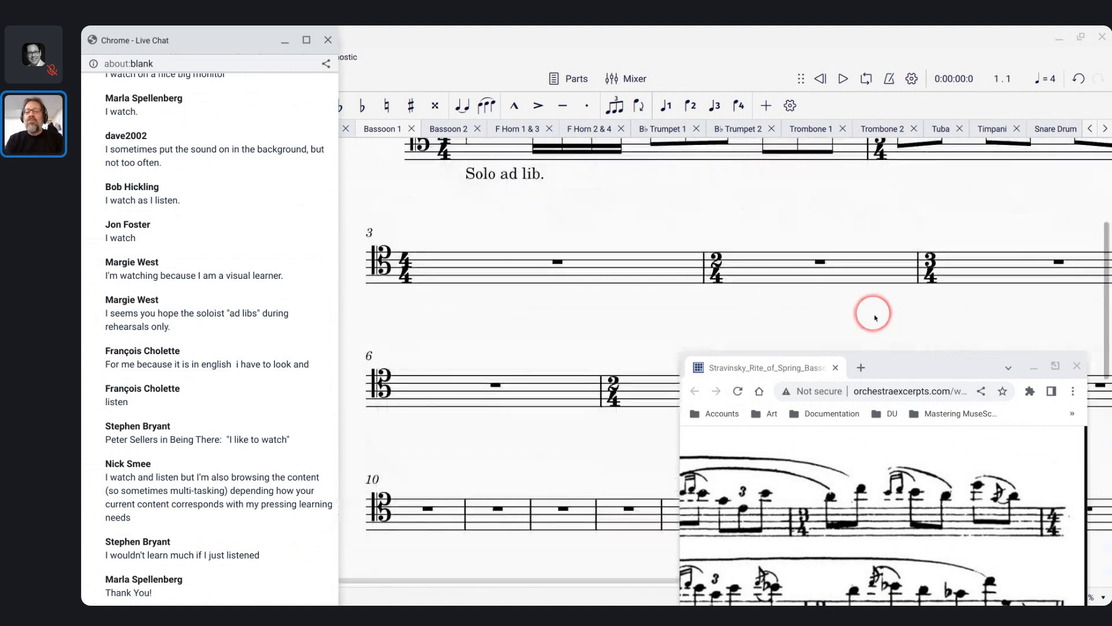
scroll(874, 316, up, 2)
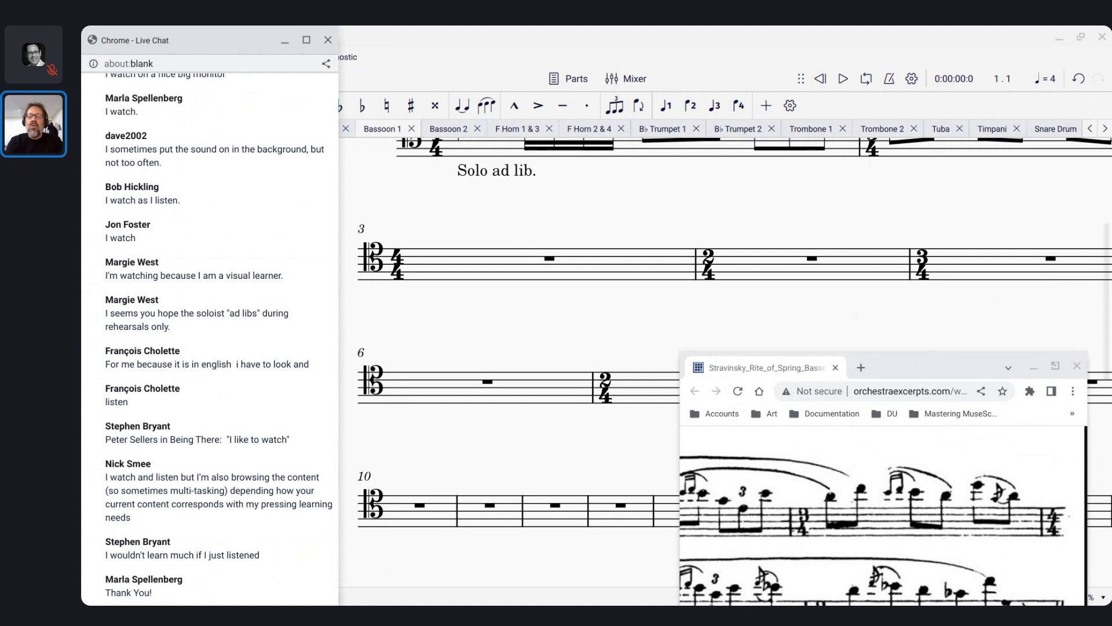
Enlarge the printed excerpt's window and zoom out to show the second line from its beginning
click(849, 583)
scroll(849, 583, down, 1)
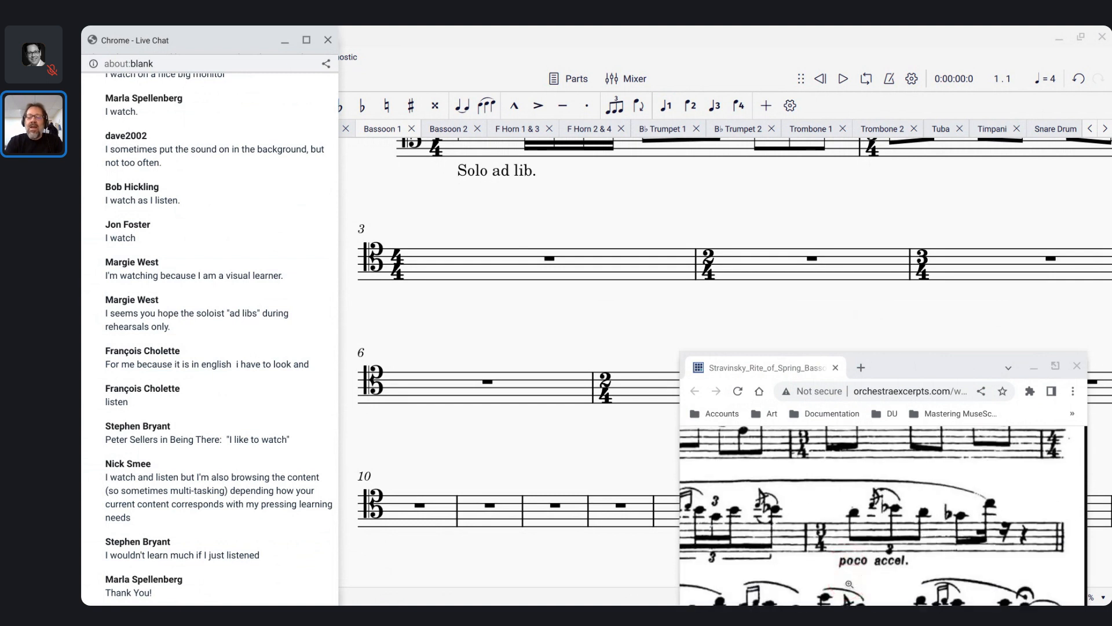
drag(679, 351, 519, 280)
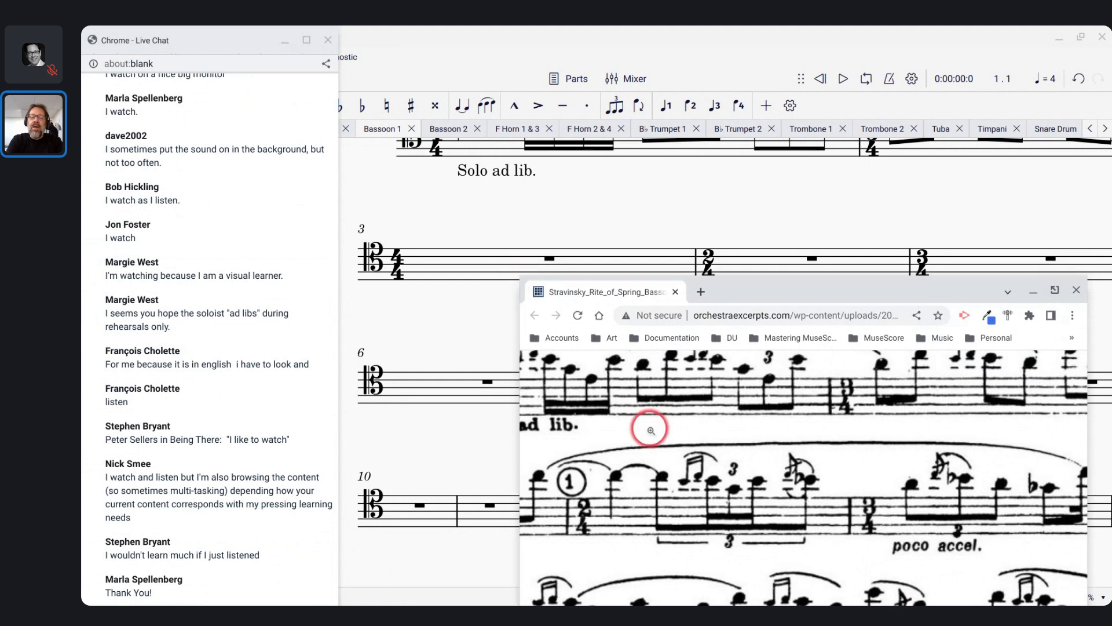
scroll(651, 432, down, 1)
scroll(652, 432, up, 1)
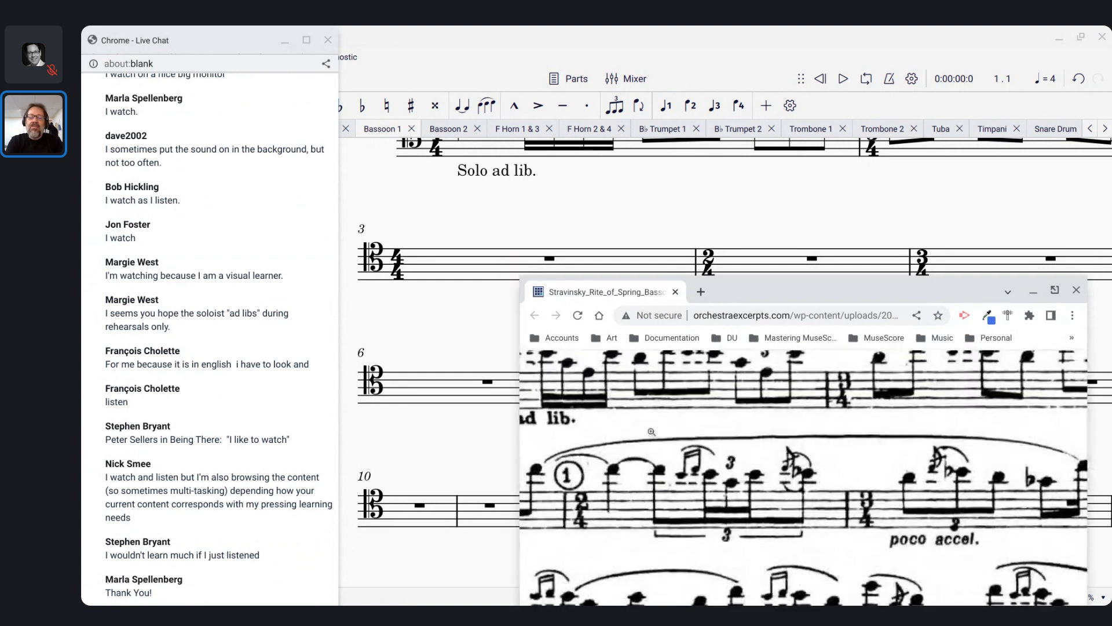
scroll(652, 432, down, 5)
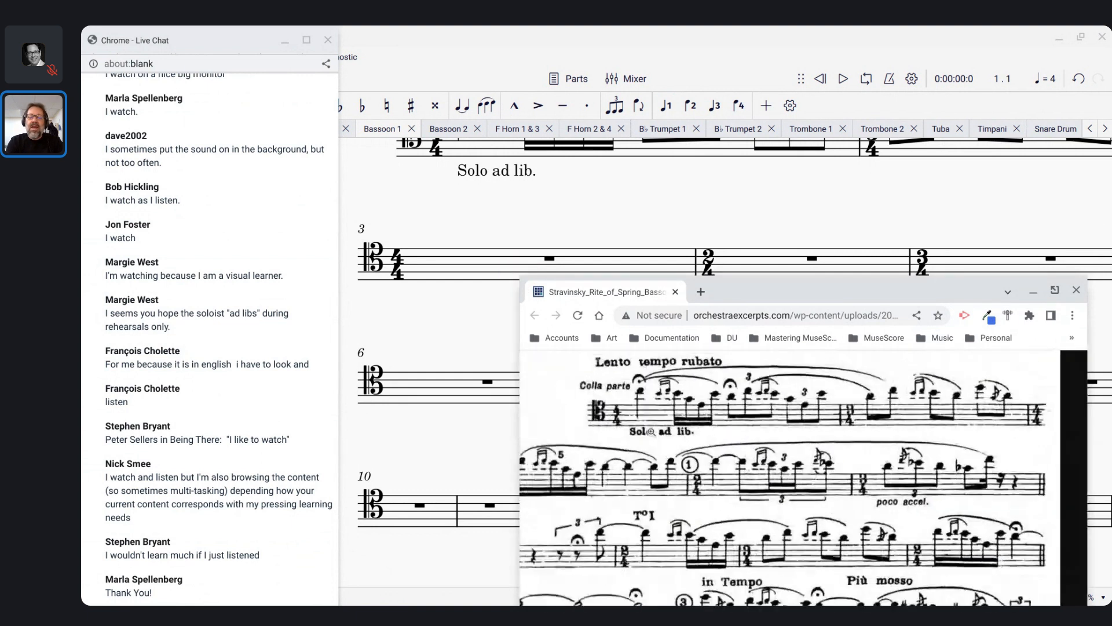
scroll(652, 431, left, 2)
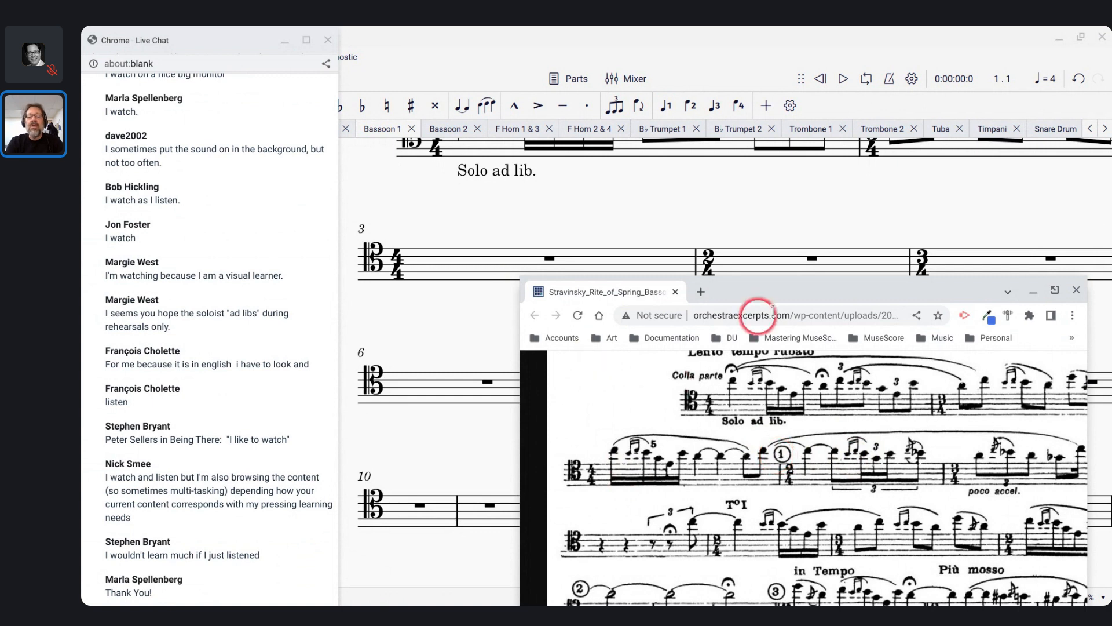
Try adding rehearsal mark 1 at measure 4, and clear its text again
click(814, 260)
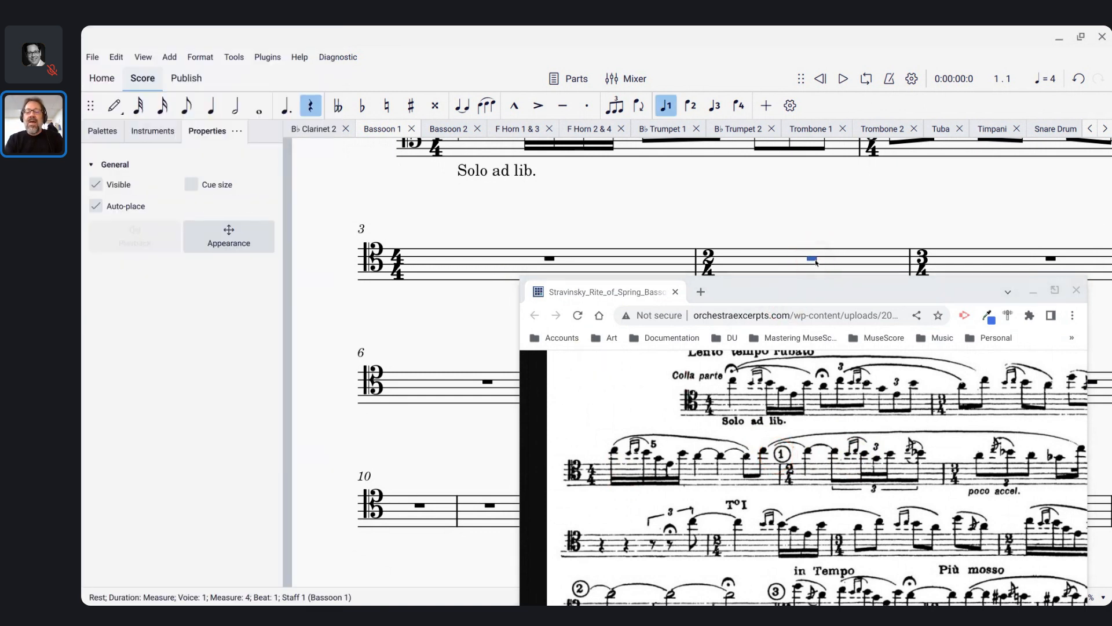
key(ctrl+m)
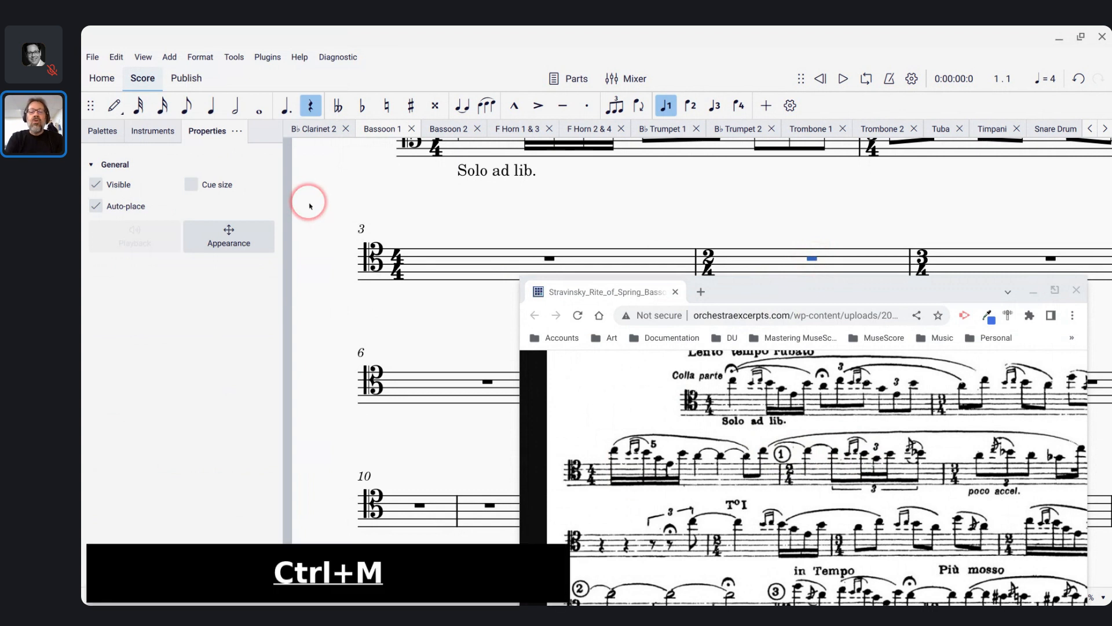
text(1)
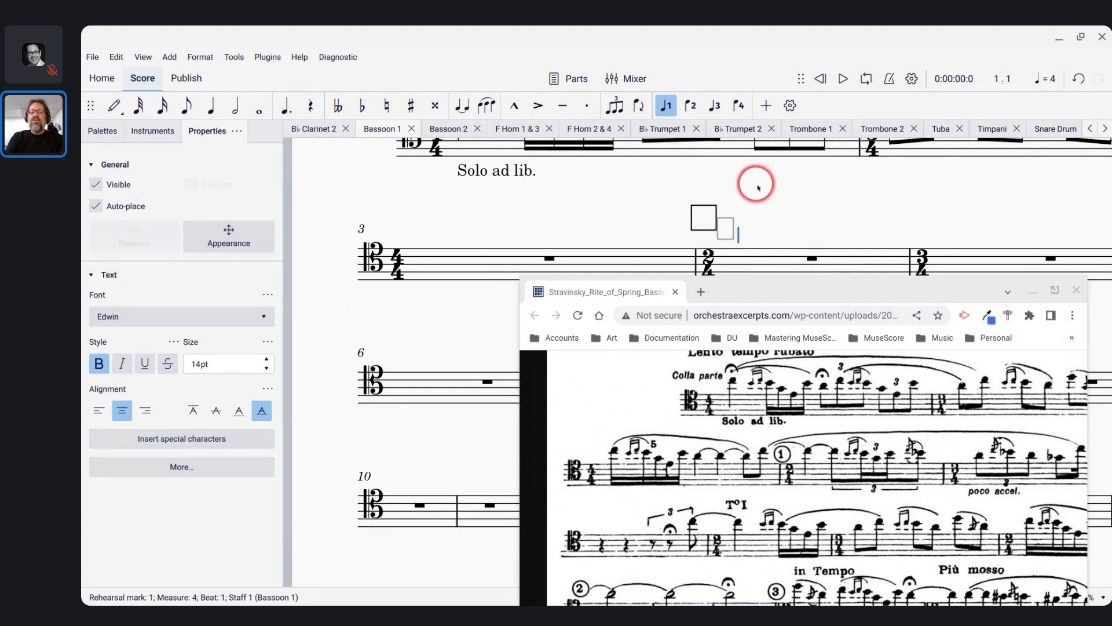
key(BackSpace)
key(BackSpace)
key(BackSpace)
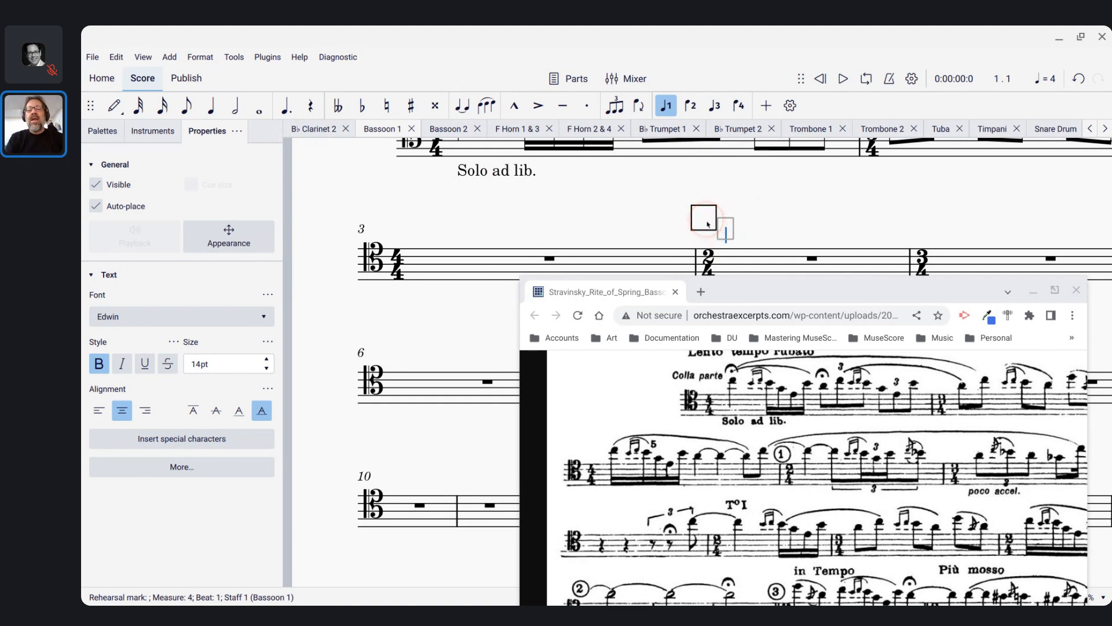
key(Escape)
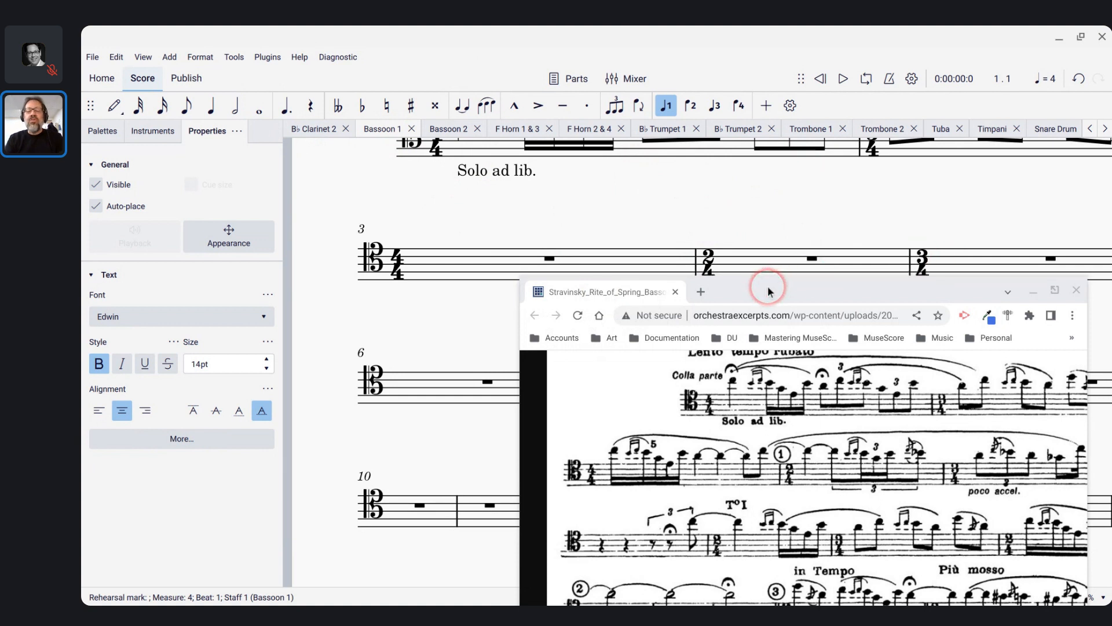
Try again to attach a rehearsal mark at measure 4, starting from its 2/4 time signature
click(708, 261)
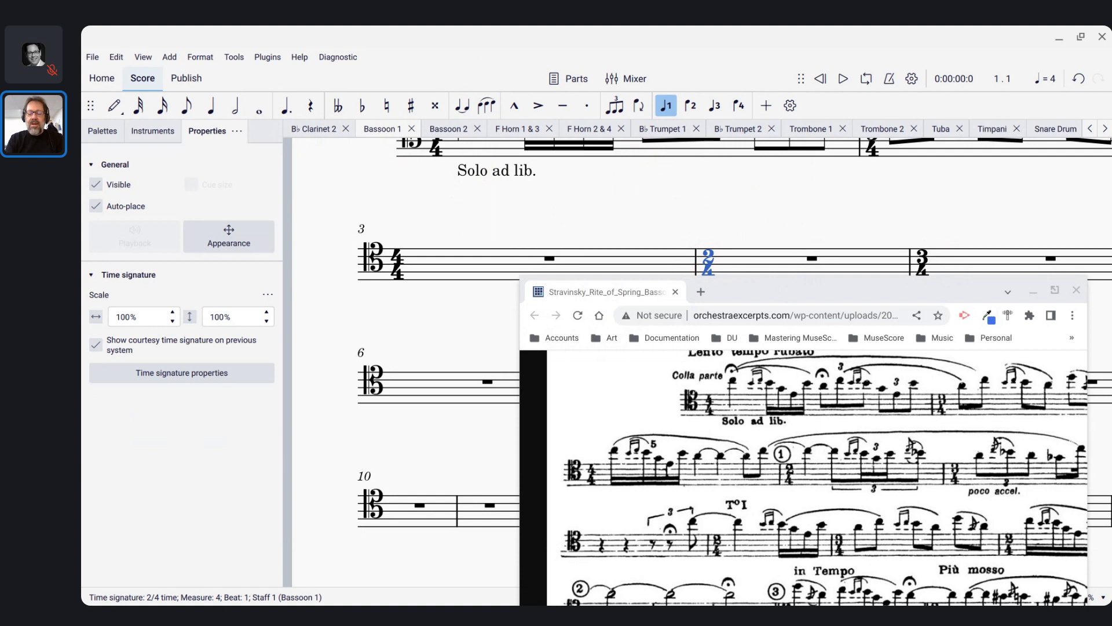
key(alt+Right)
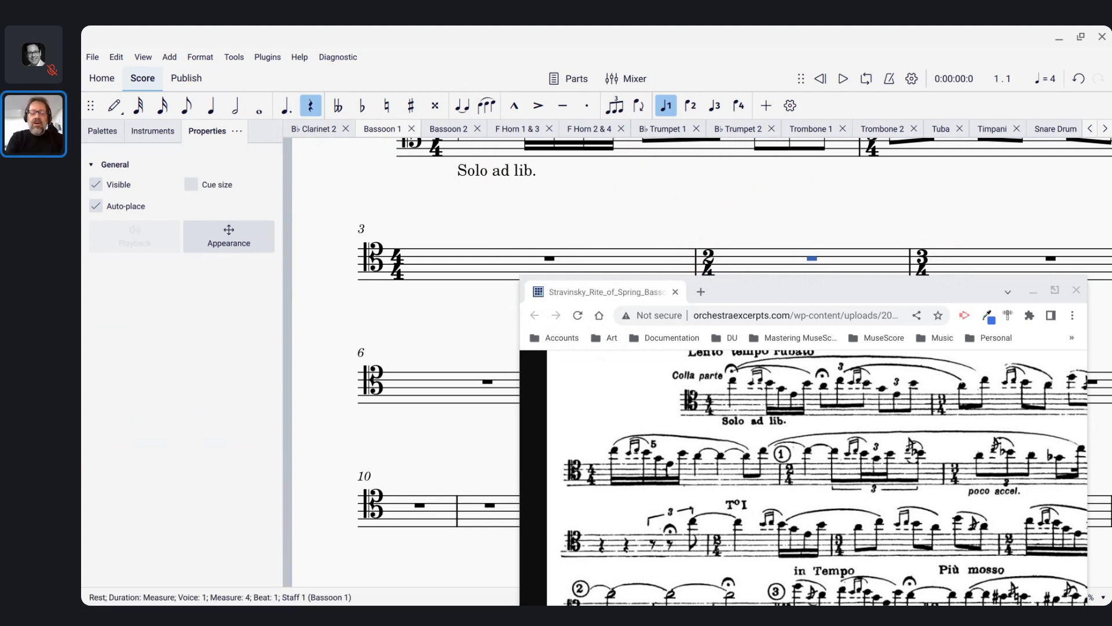
key(ctrl+m)
key(m)
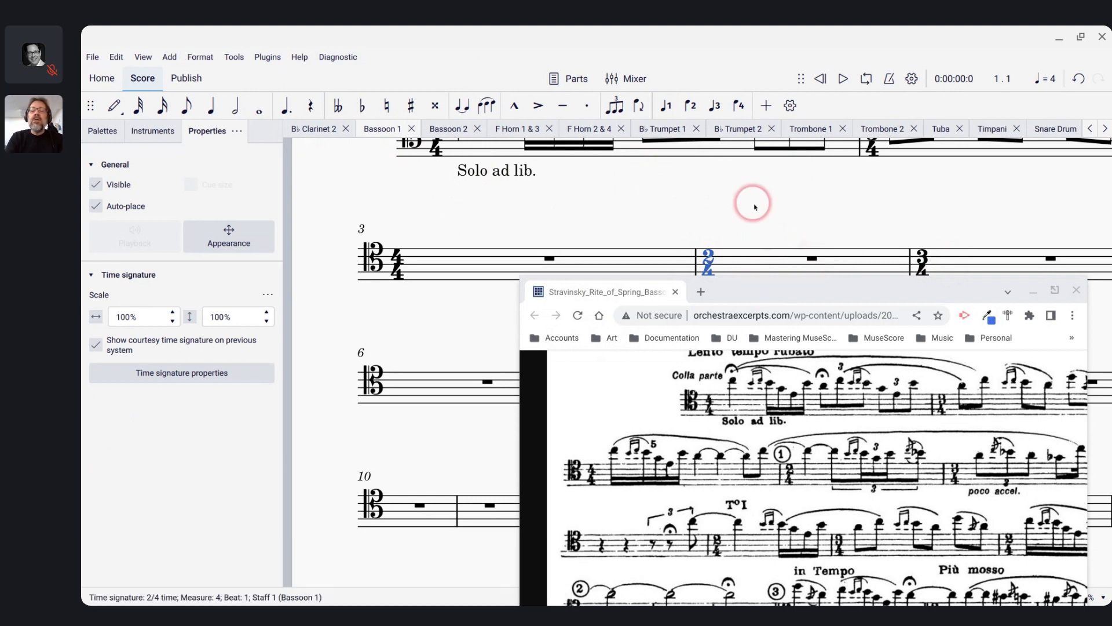
Reposition the printed excerpt's window over the score and minimize the Rite of Spring score window
key(alt+Tab)
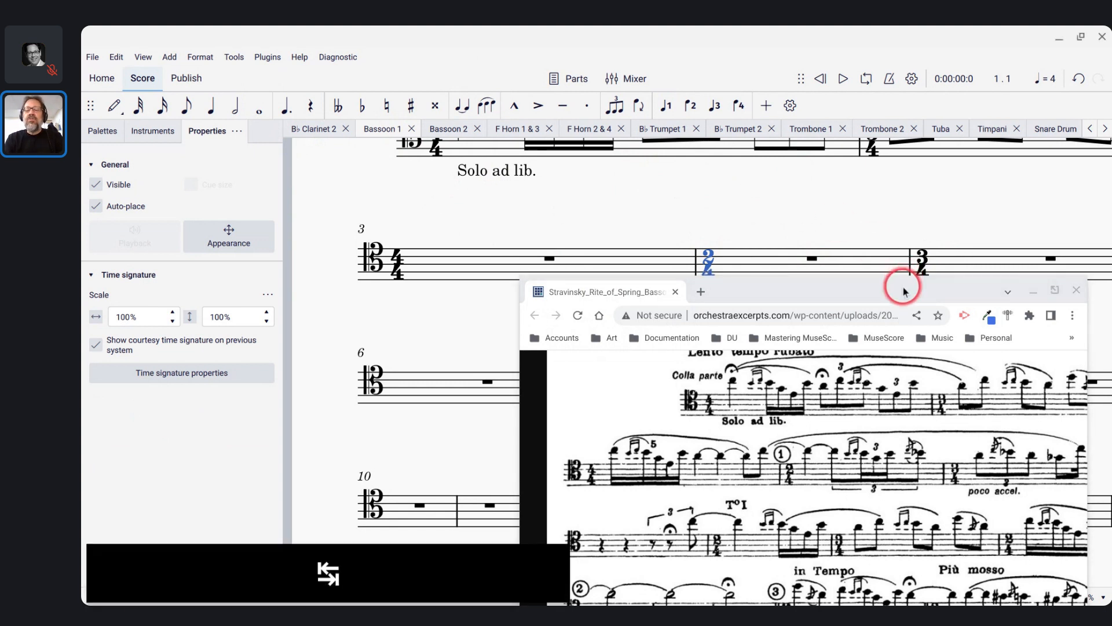
drag(902, 287, 887, 249)
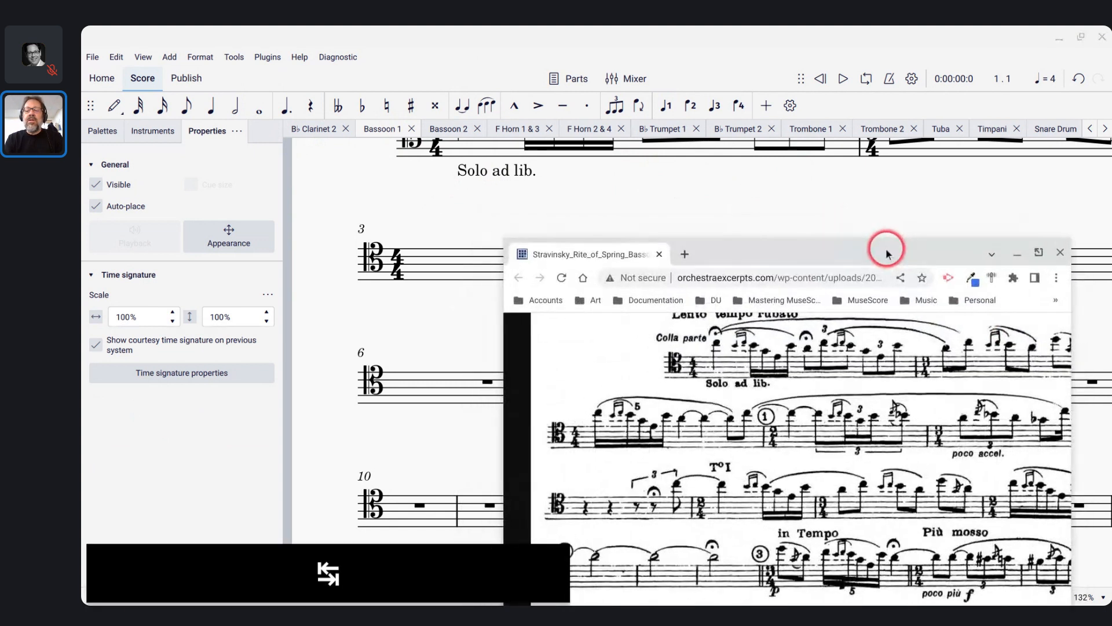
click(664, 46)
key(alt+Tab)
click(665, 49)
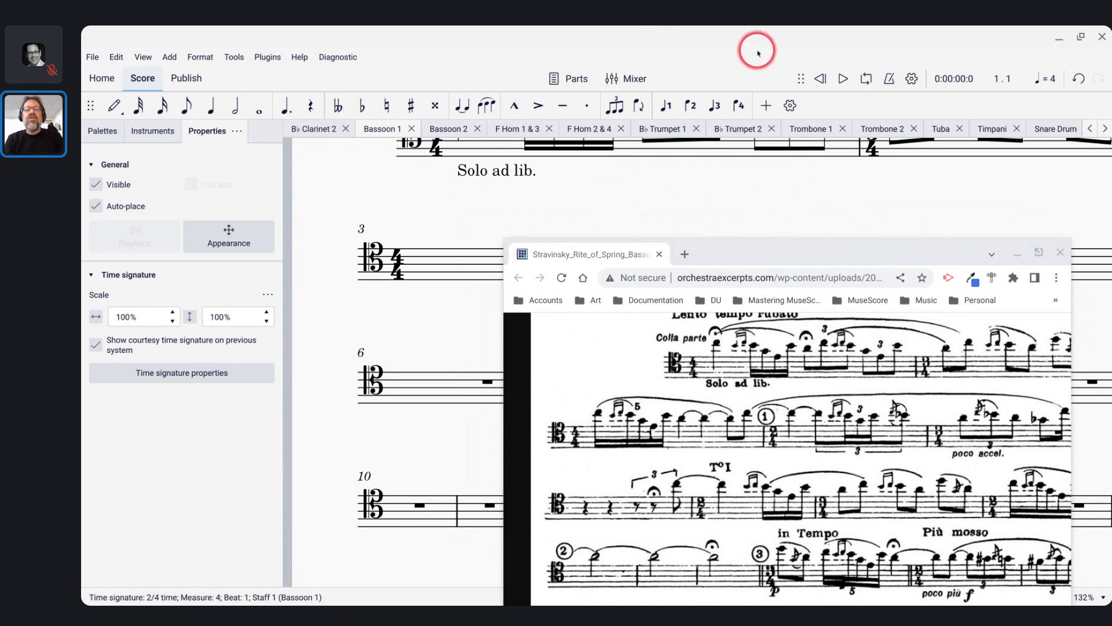
click(1061, 40)
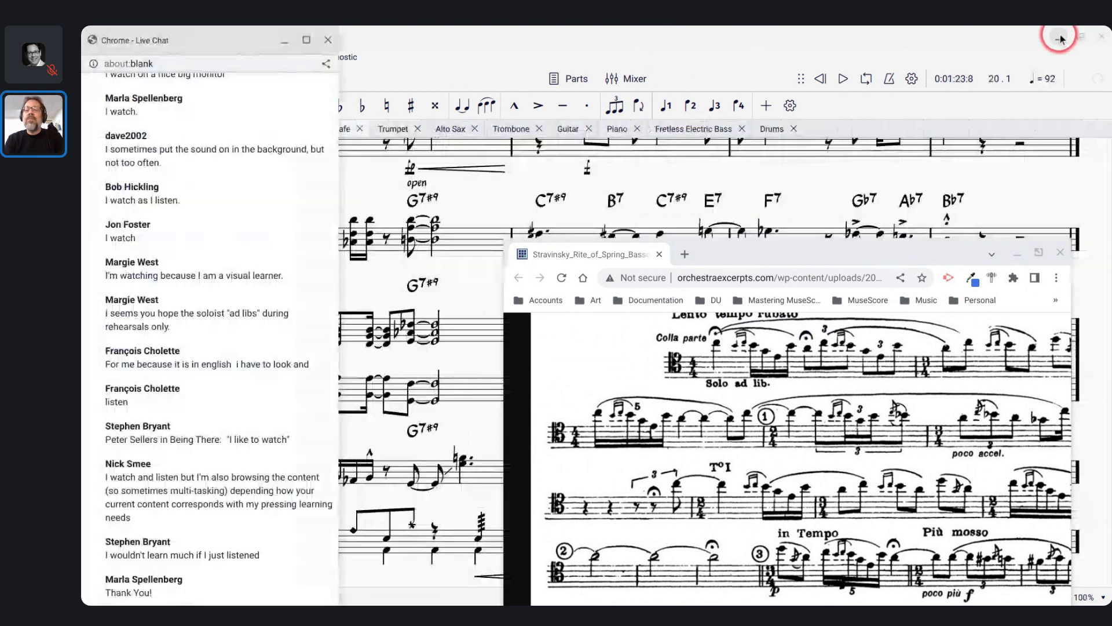
Create a new score from the Treble Clef template, moving the setup dialog clear of the printed excerpt's window
click(462, 235)
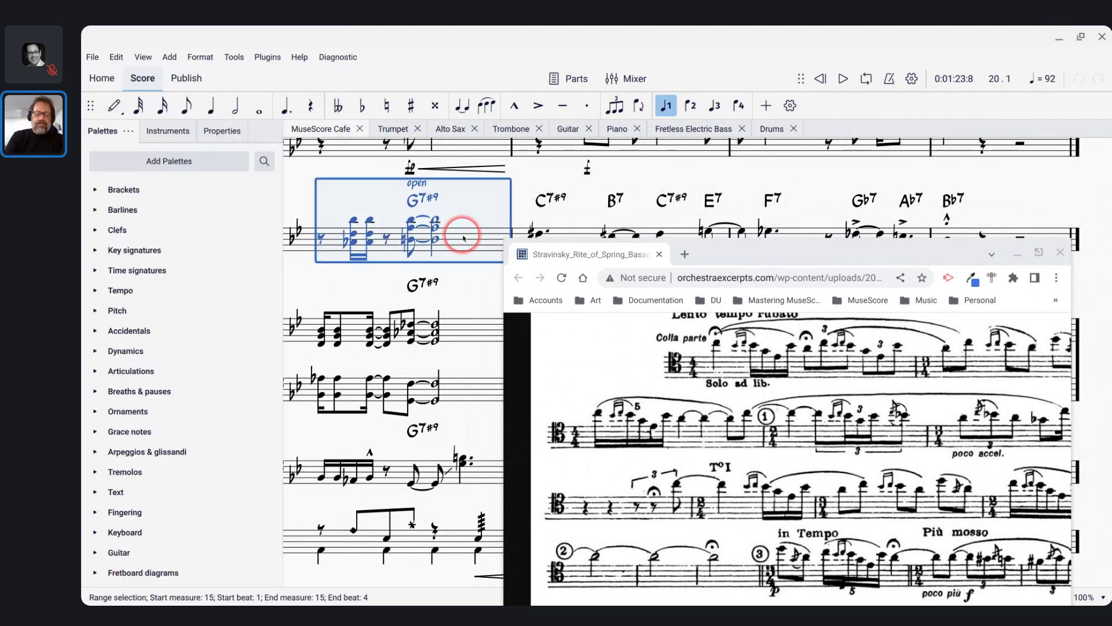
key(ctrl+n)
click(690, 517)
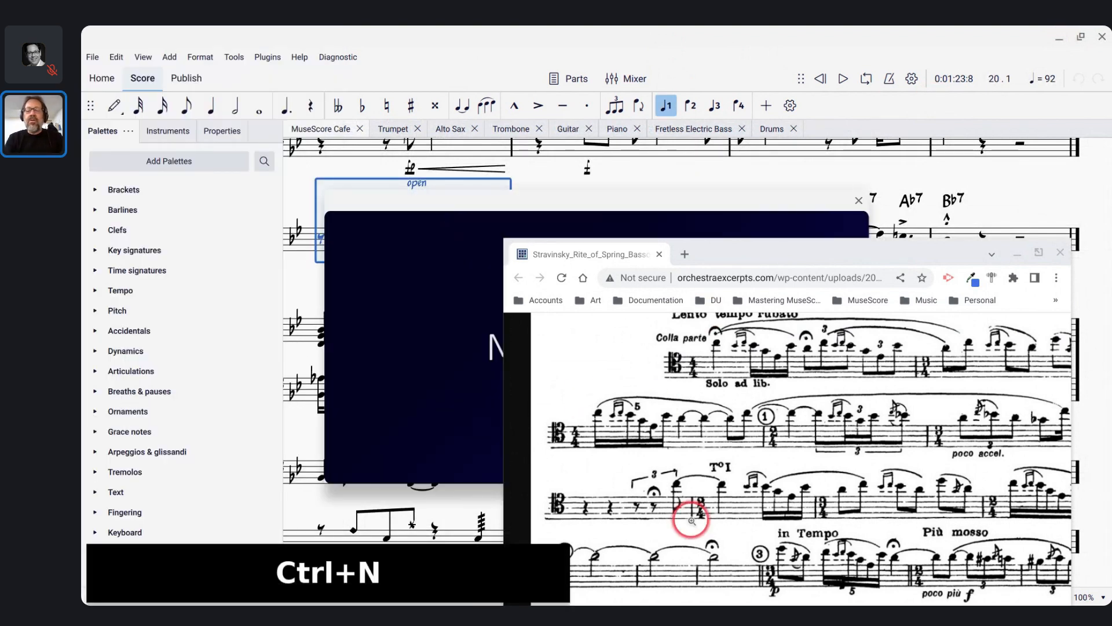
key(alt+Tab)
key(alt+Tab)
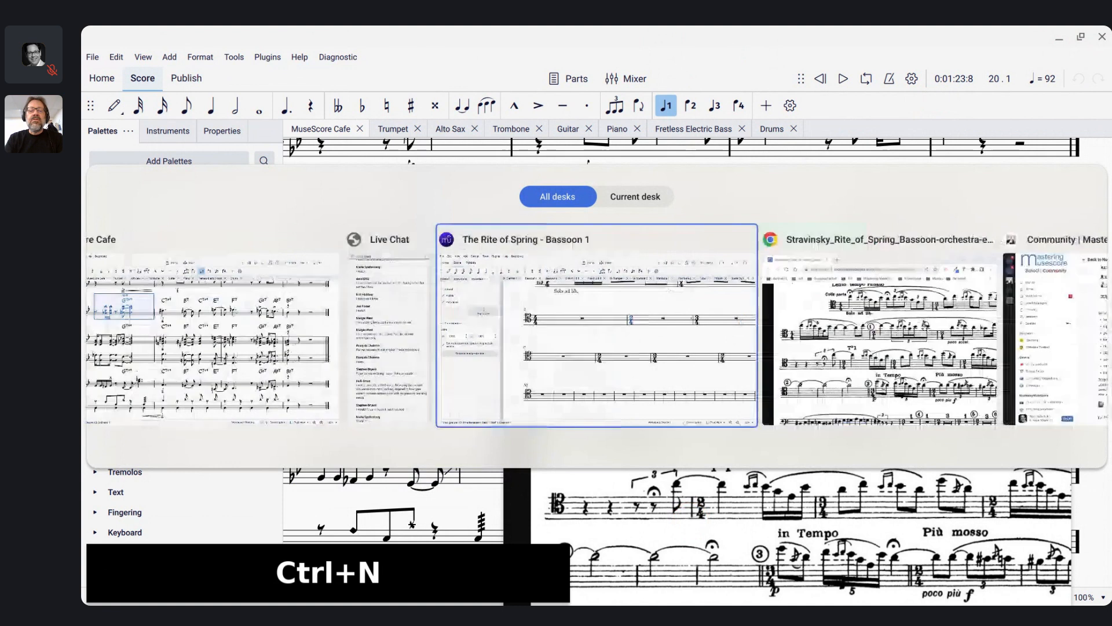
click(435, 219)
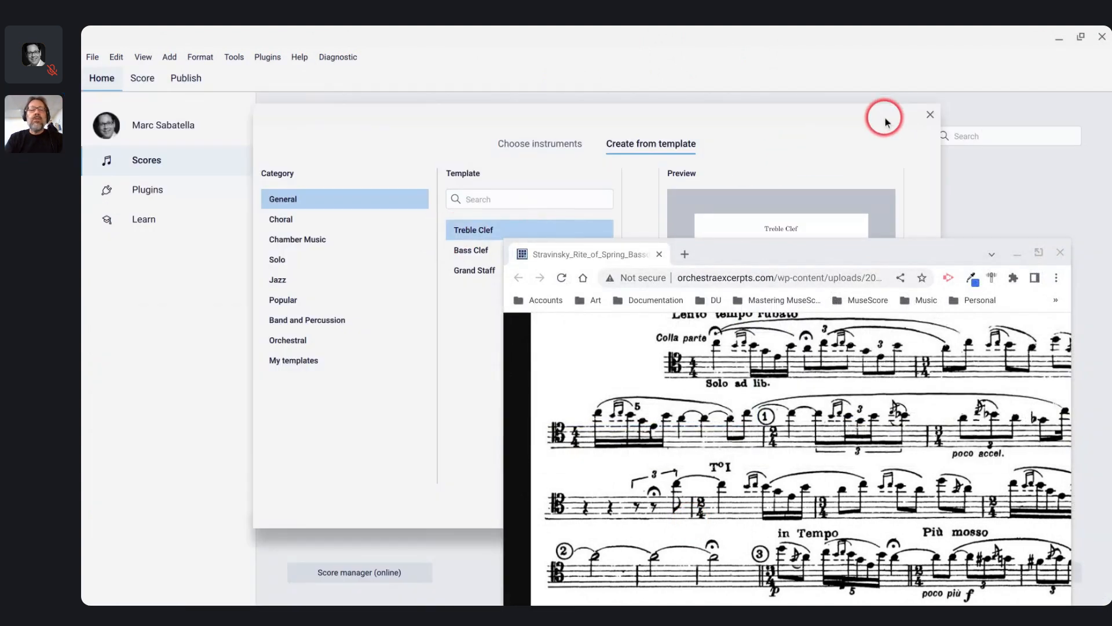
drag(897, 120, 416, 121)
click(400, 516)
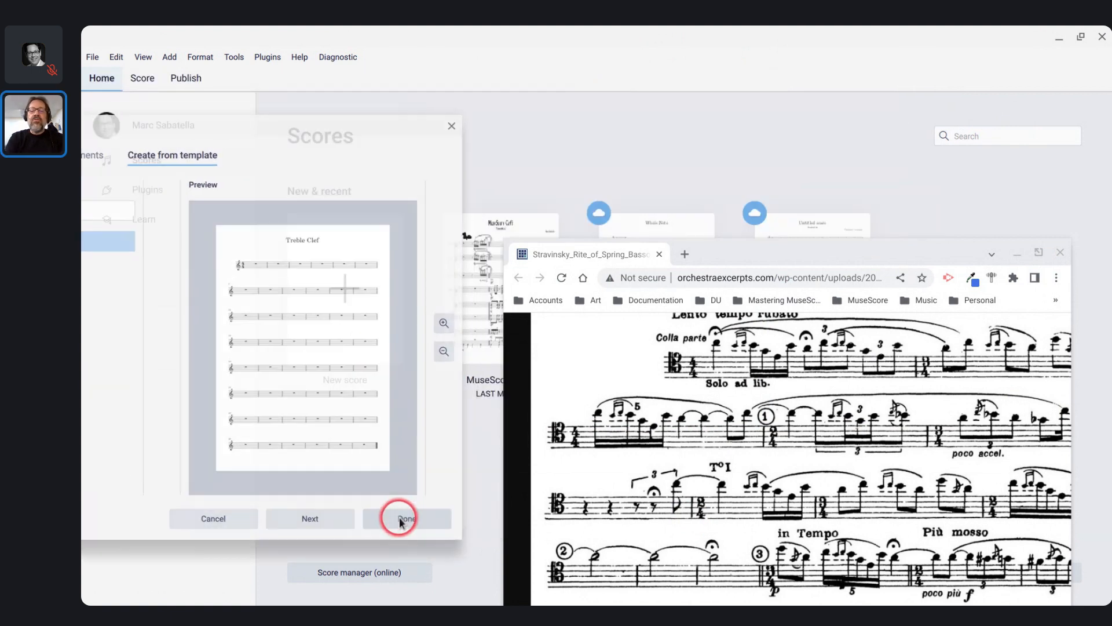
Add rehearsal mark 1 at the start of measure 2 in the new score
scroll(440, 246, down, 3)
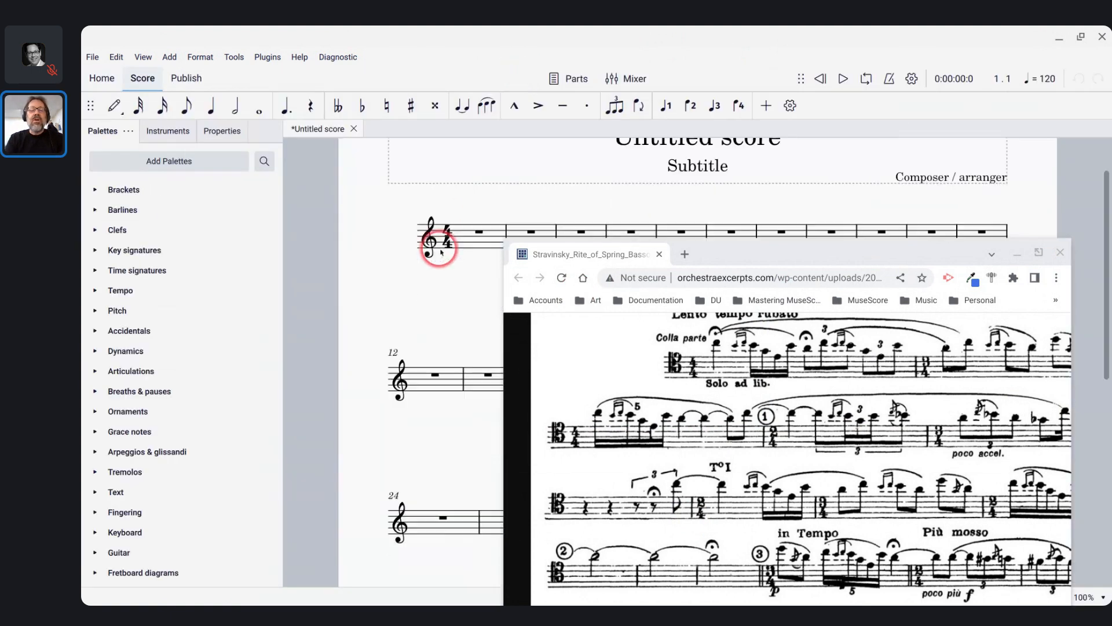
scroll(440, 247, up, 1)
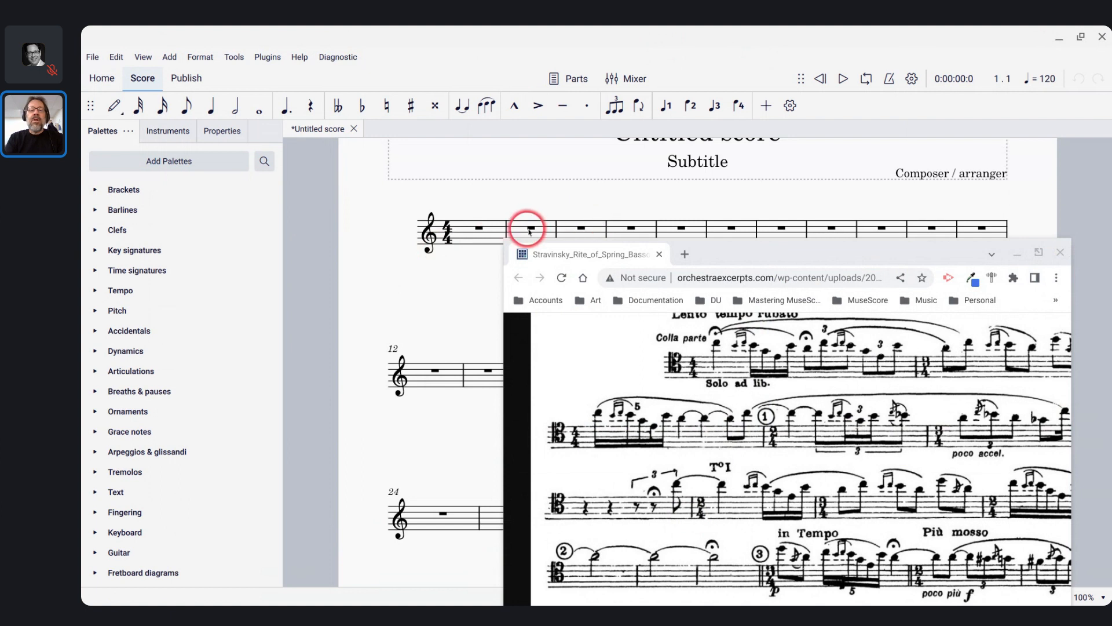
click(531, 229)
key(ctrl+m)
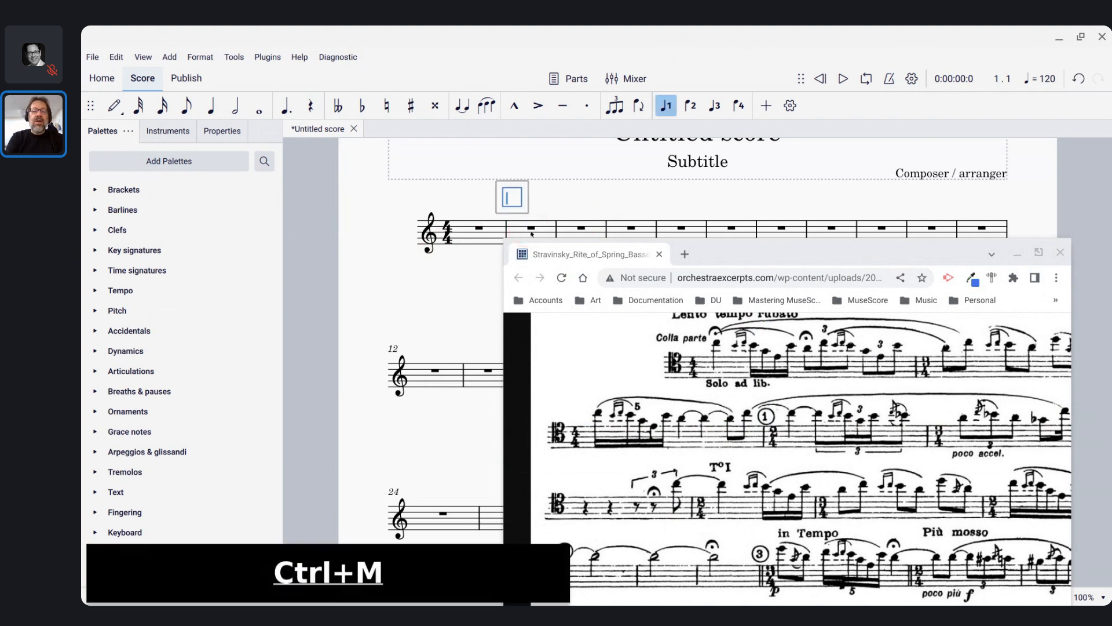
text(1)
key(Escape)
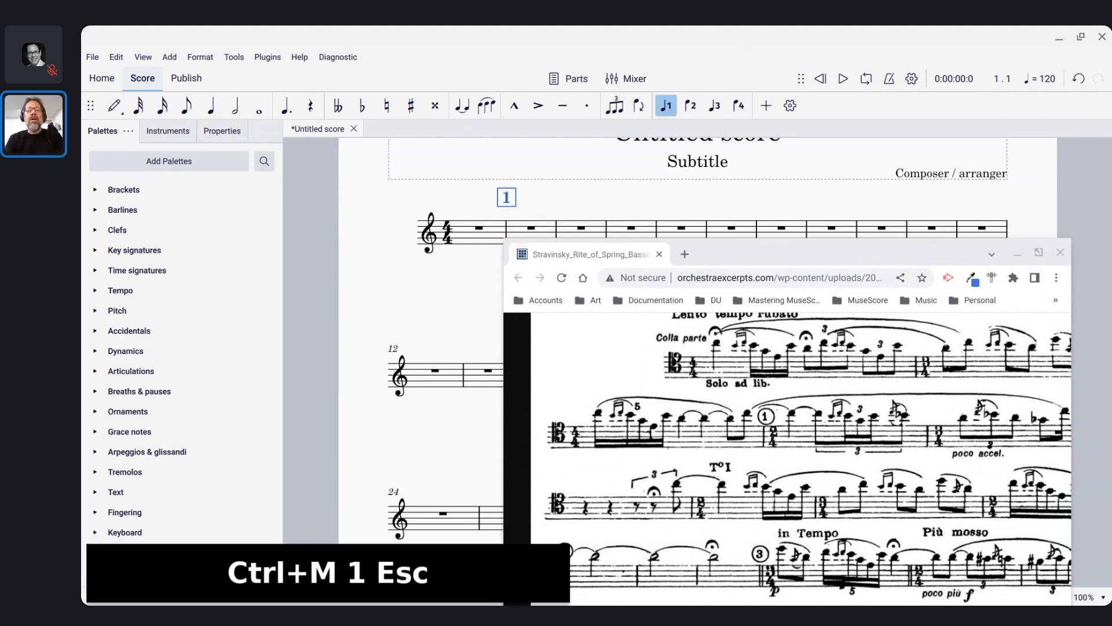
Change the frame of rehearsal mark 1 to a circle
click(511, 197)
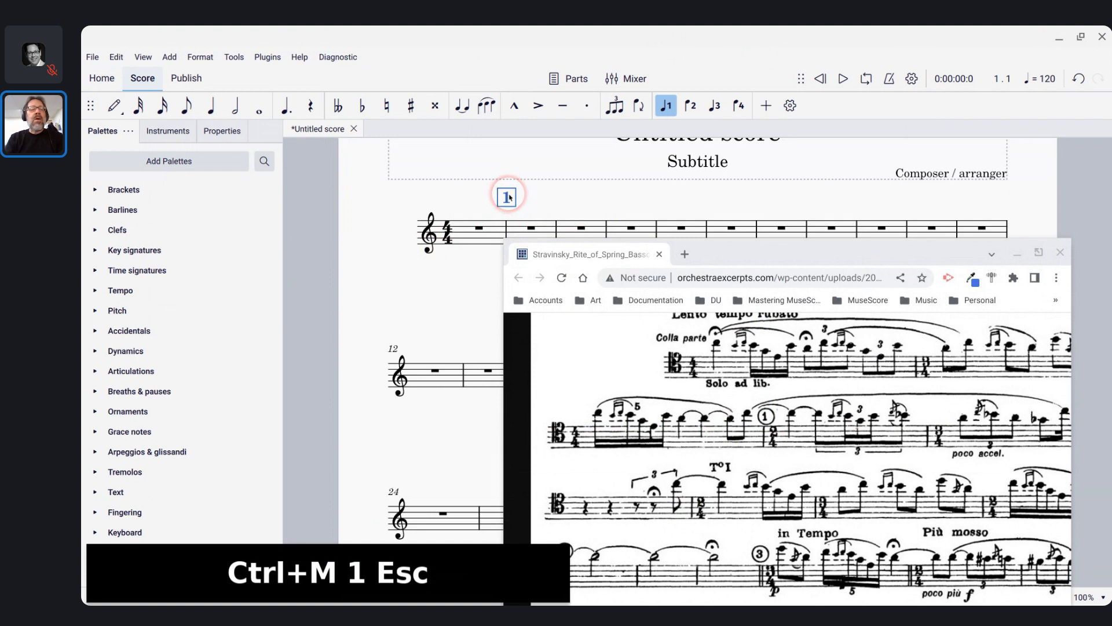
click(222, 132)
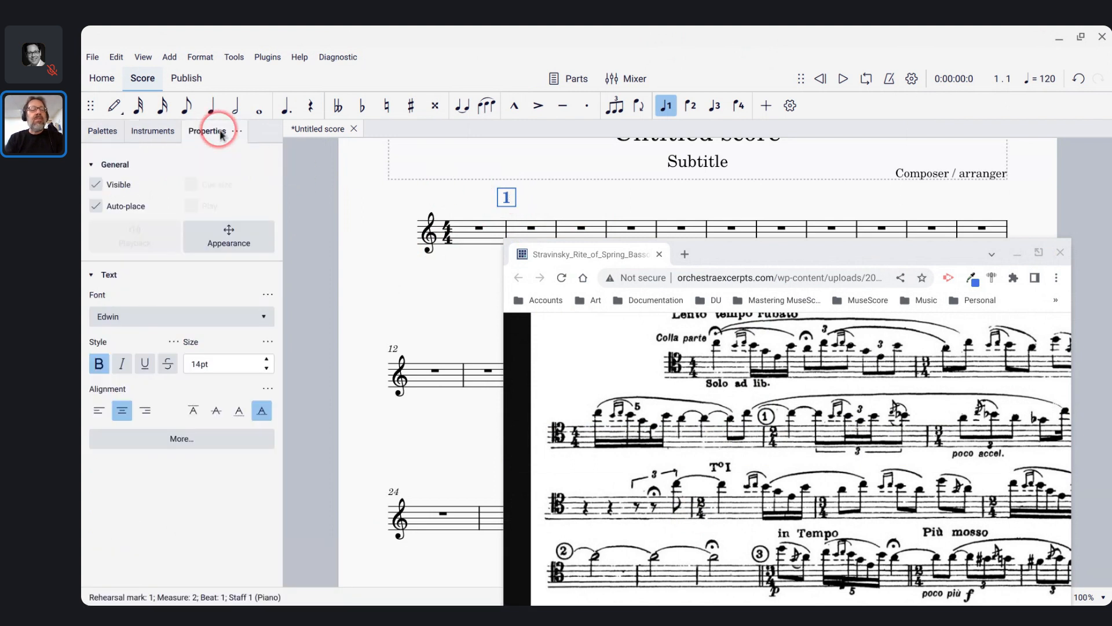
click(159, 443)
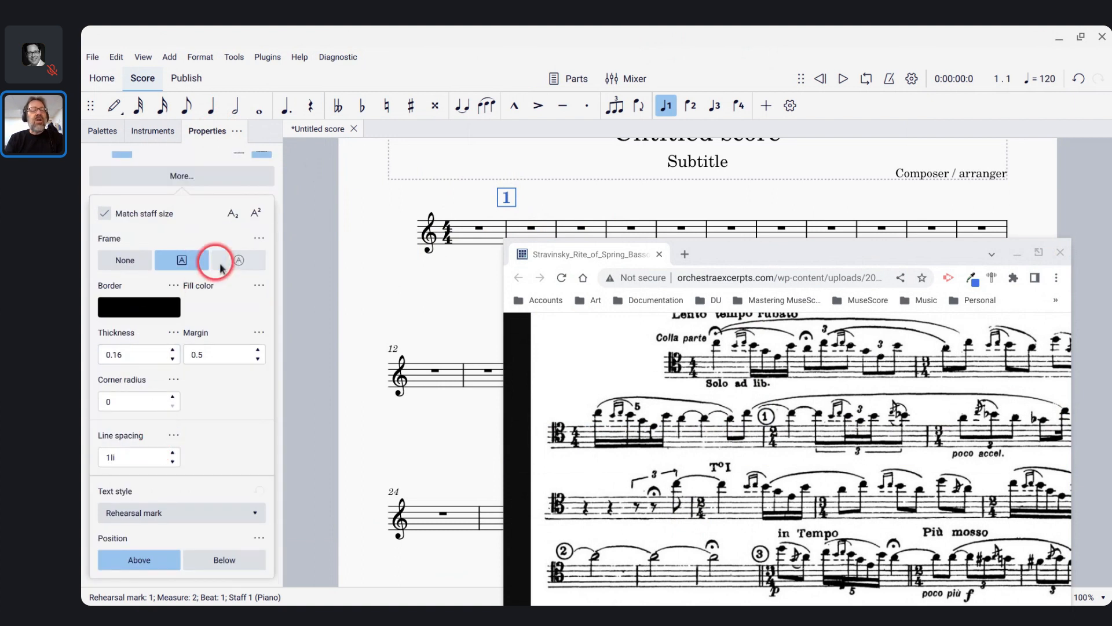
click(237, 263)
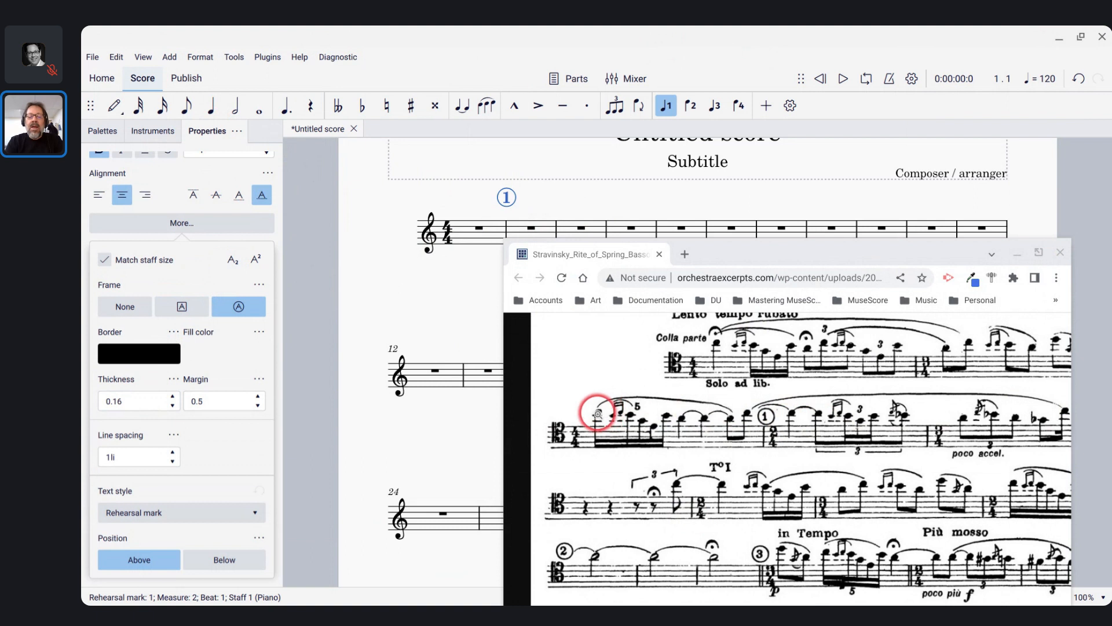
click(481, 229)
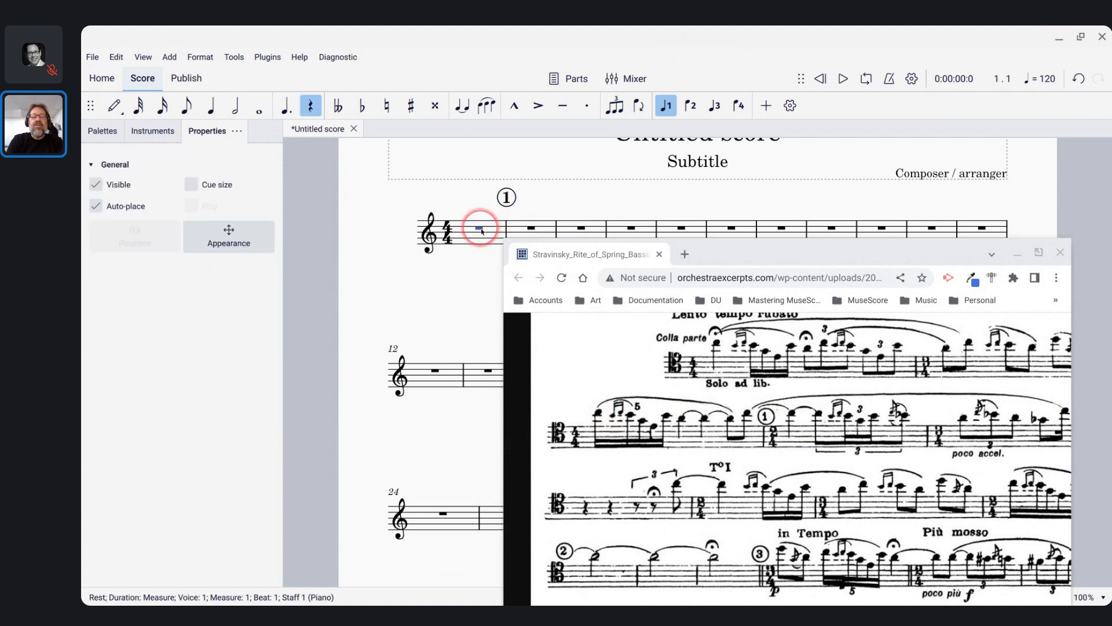
key(n)
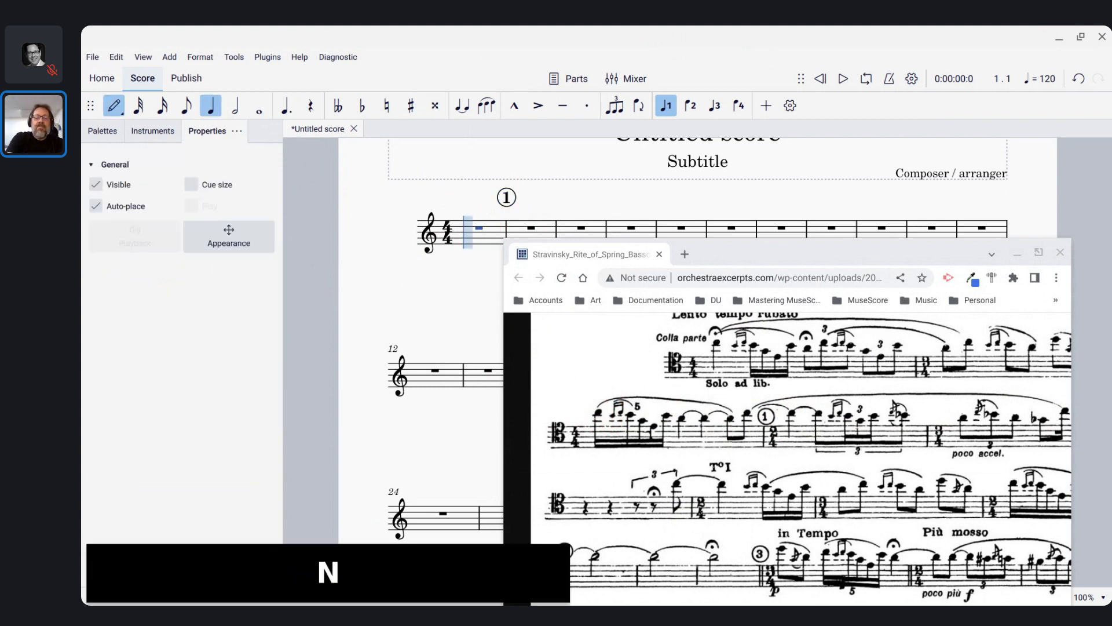
key(5)
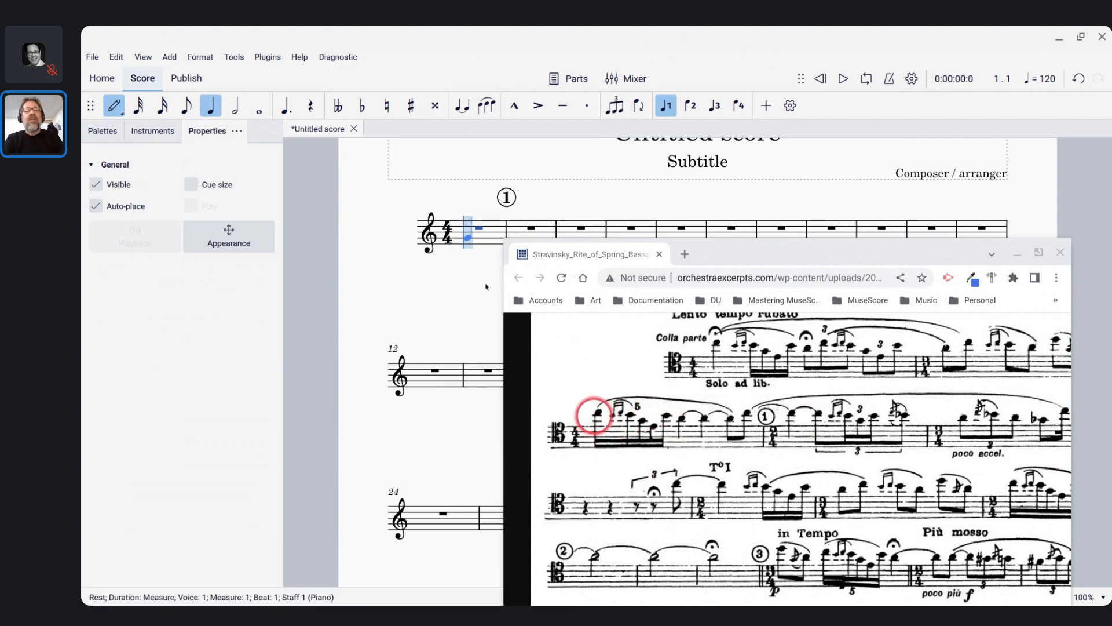
click(236, 106)
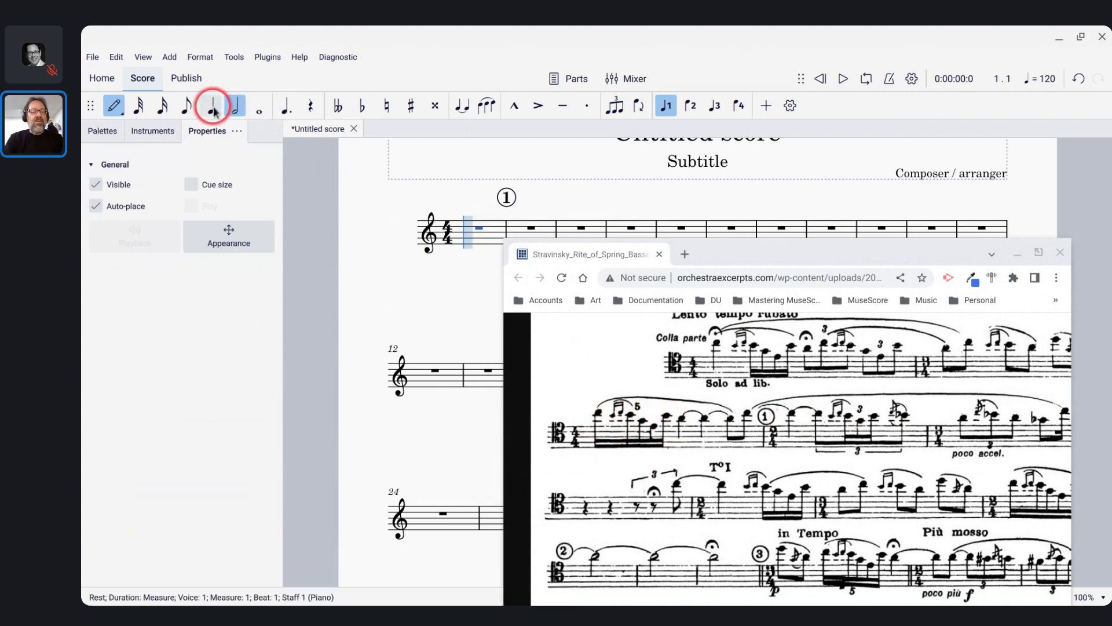
click(213, 107)
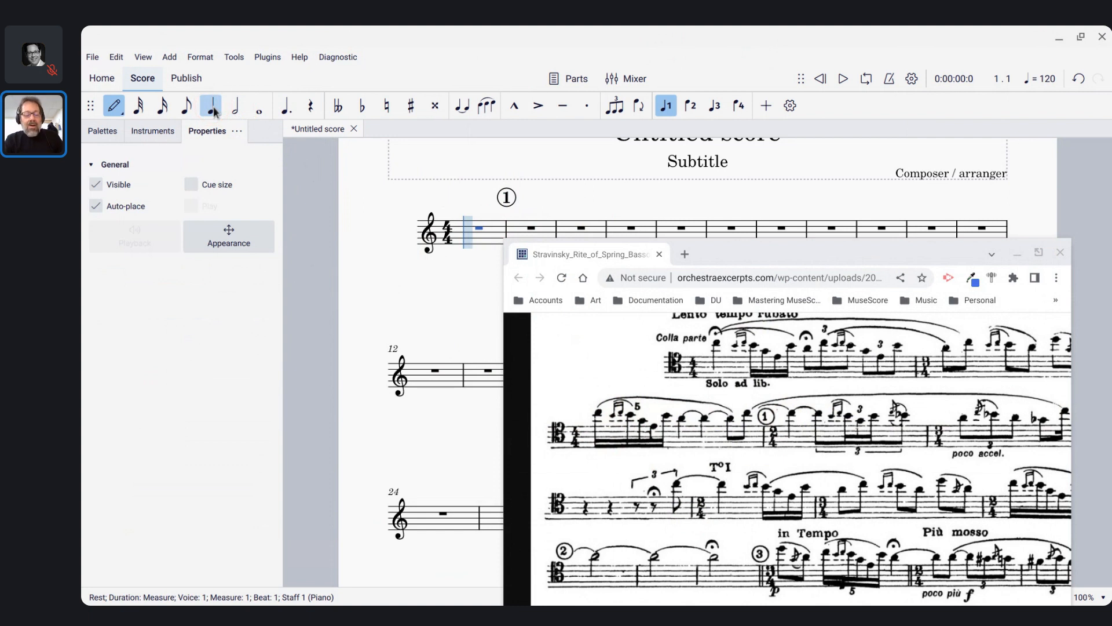
key(ctrl+5)
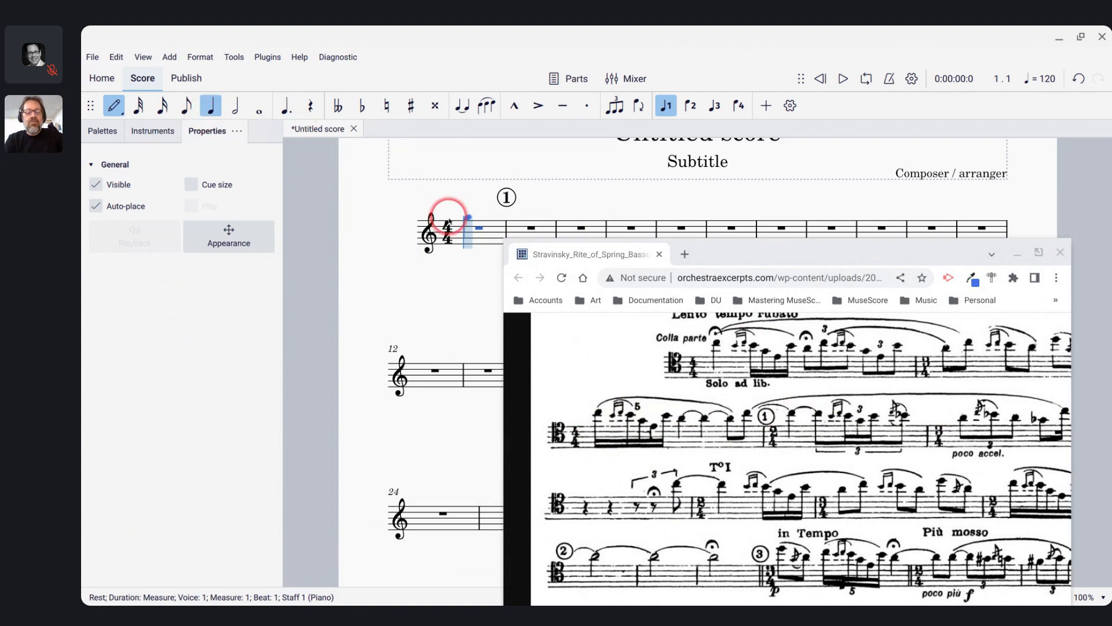
key(ctrl+5)
key(alt+Tab)
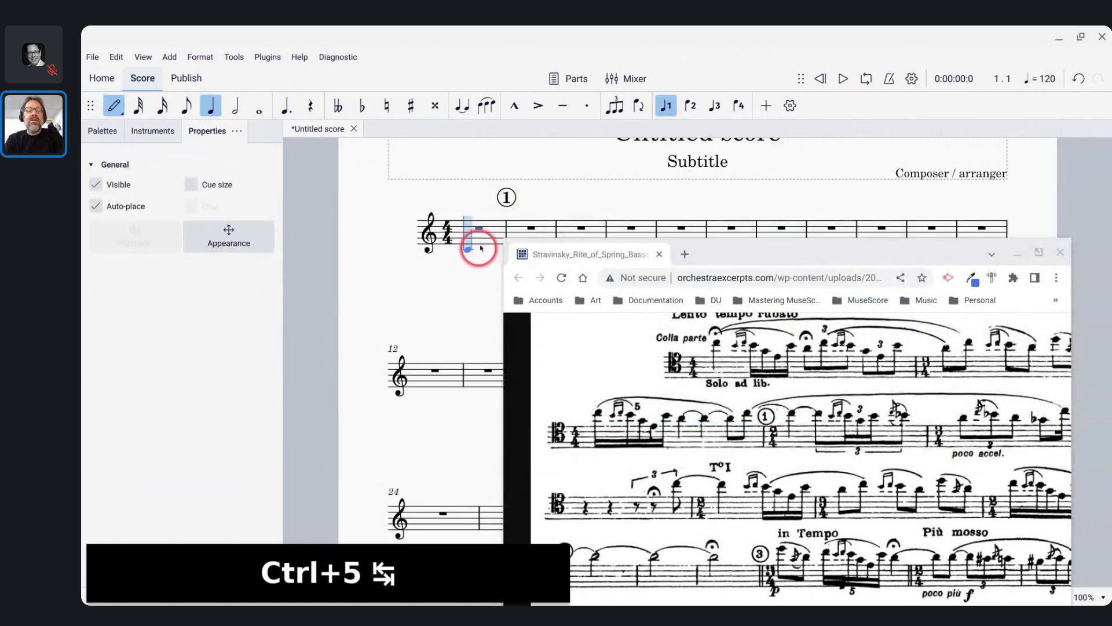
key(Escape)
key(Escape)
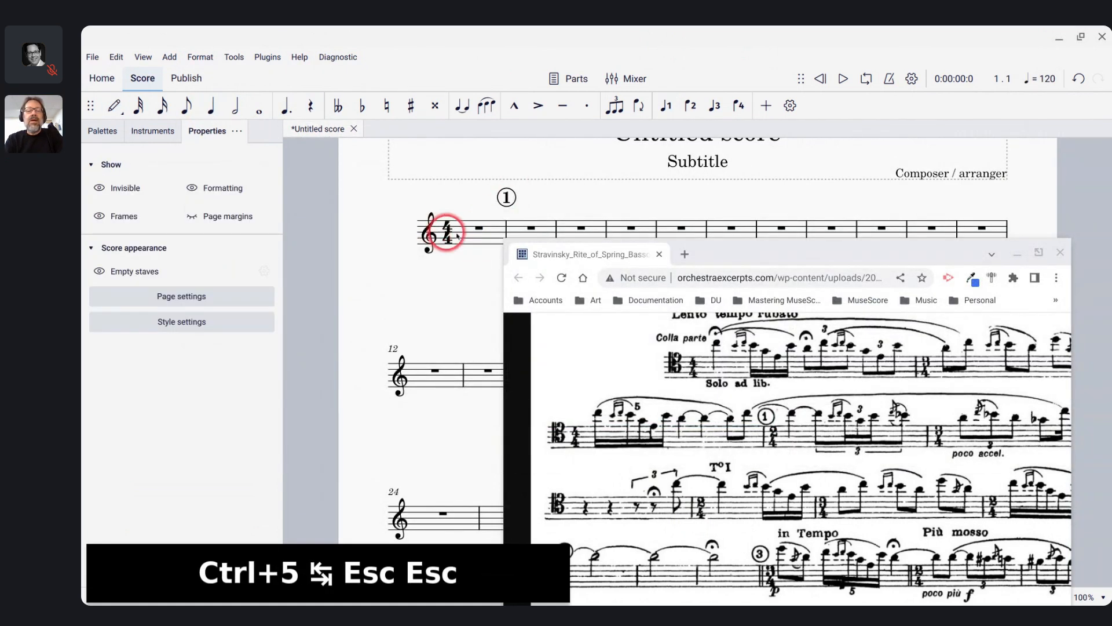
Create a quarter-note-long quintuplet on beat 1 of measure 1 and enter a C as its first note
click(479, 230)
key(n)
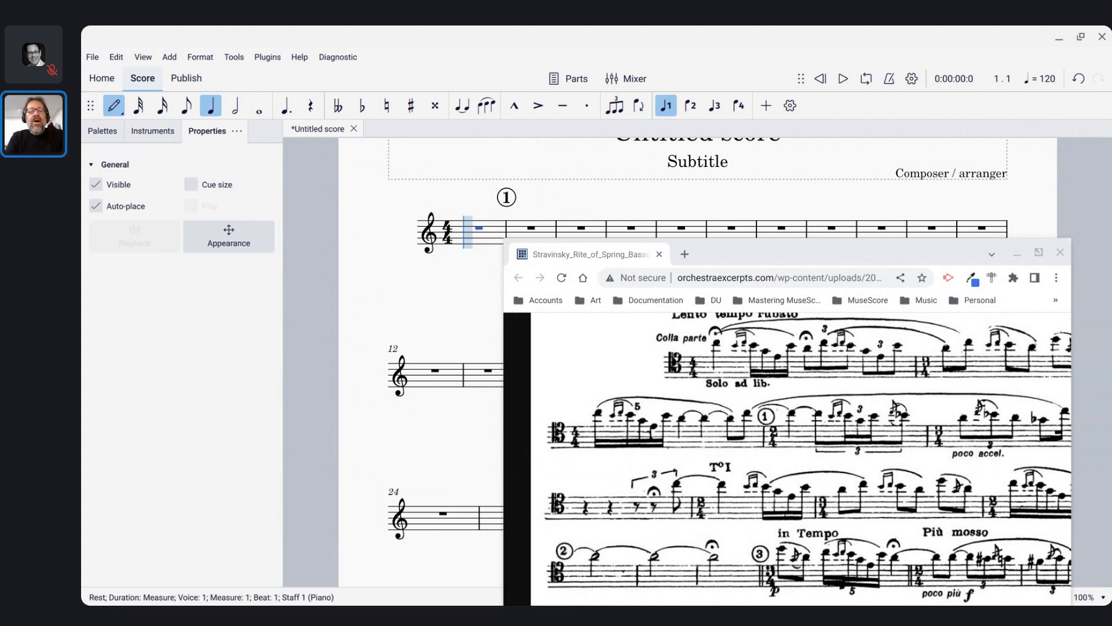
key(ctrl+5)
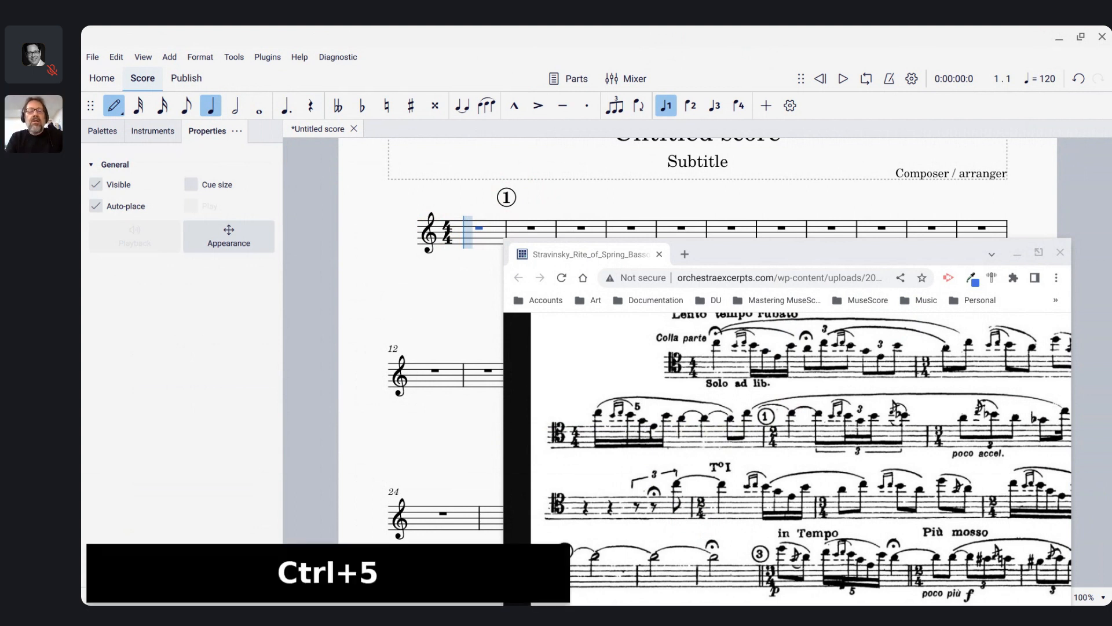
key(ctrl+5)
scroll(688, 188, down, 2)
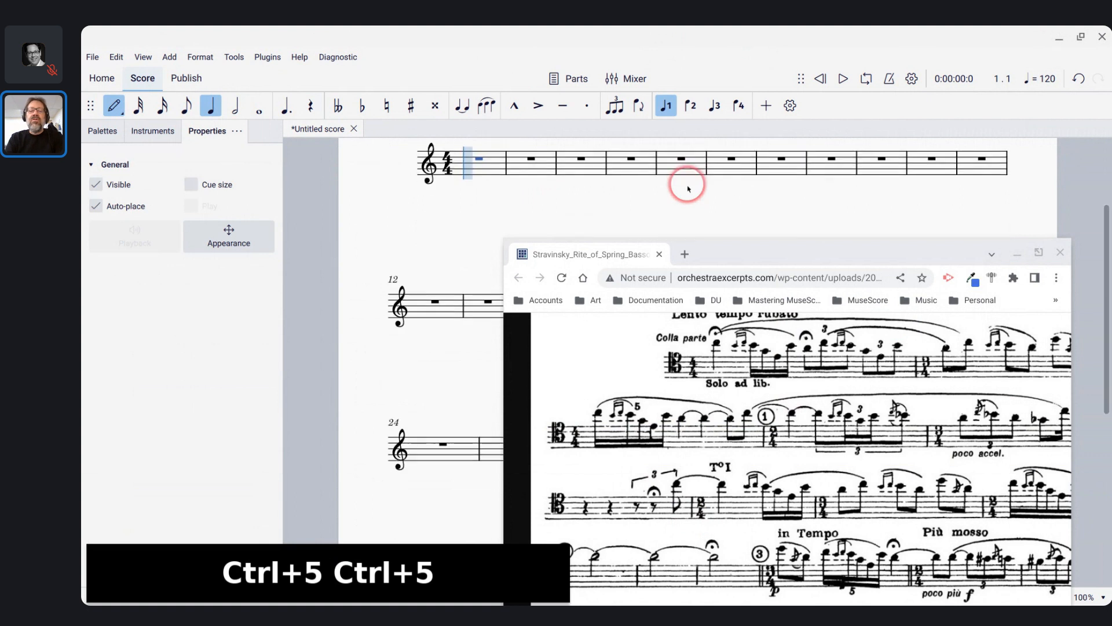
scroll(688, 188, up, 1)
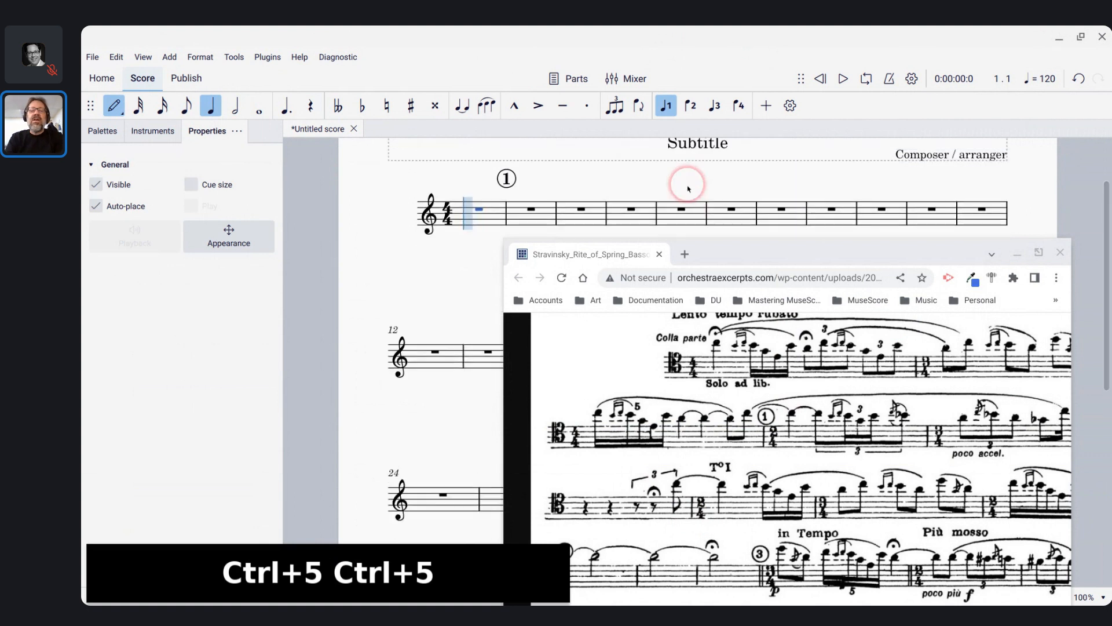
click(618, 114)
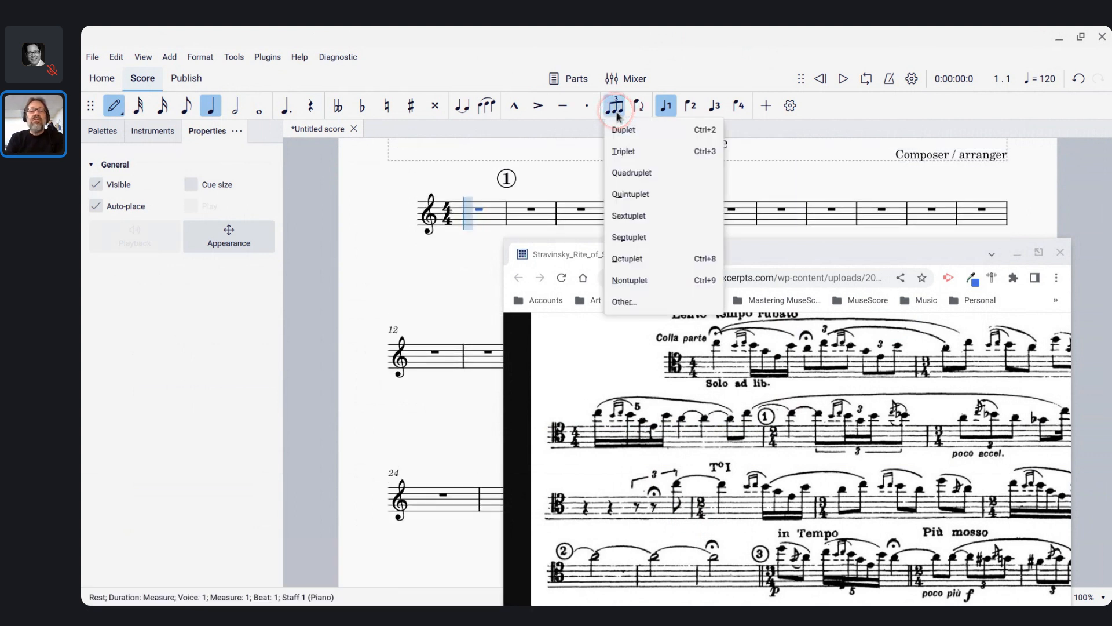
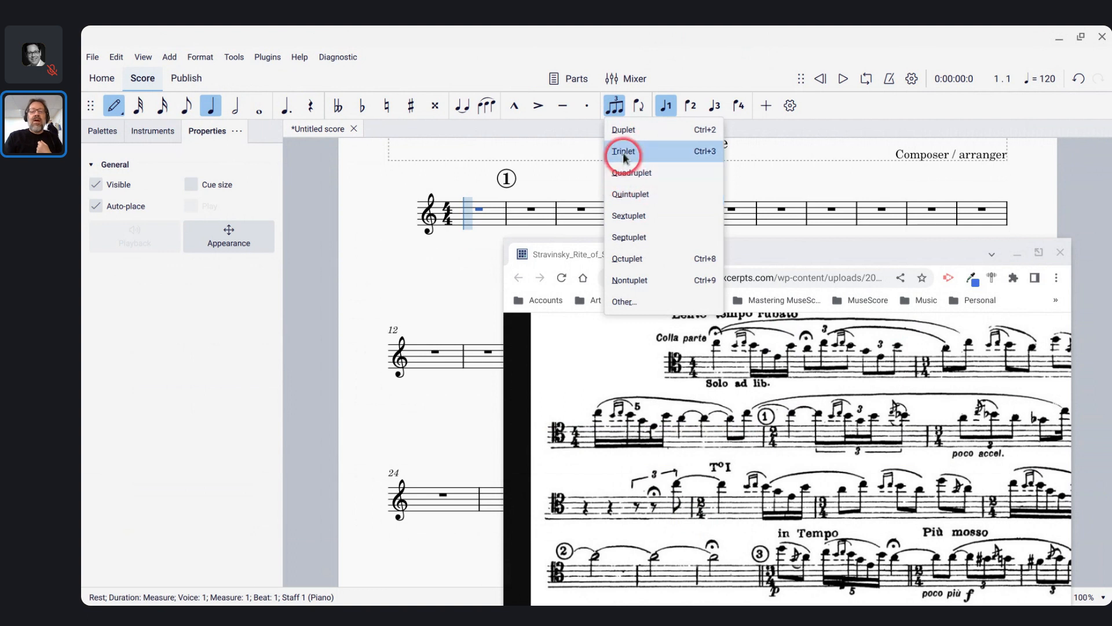
click(632, 195)
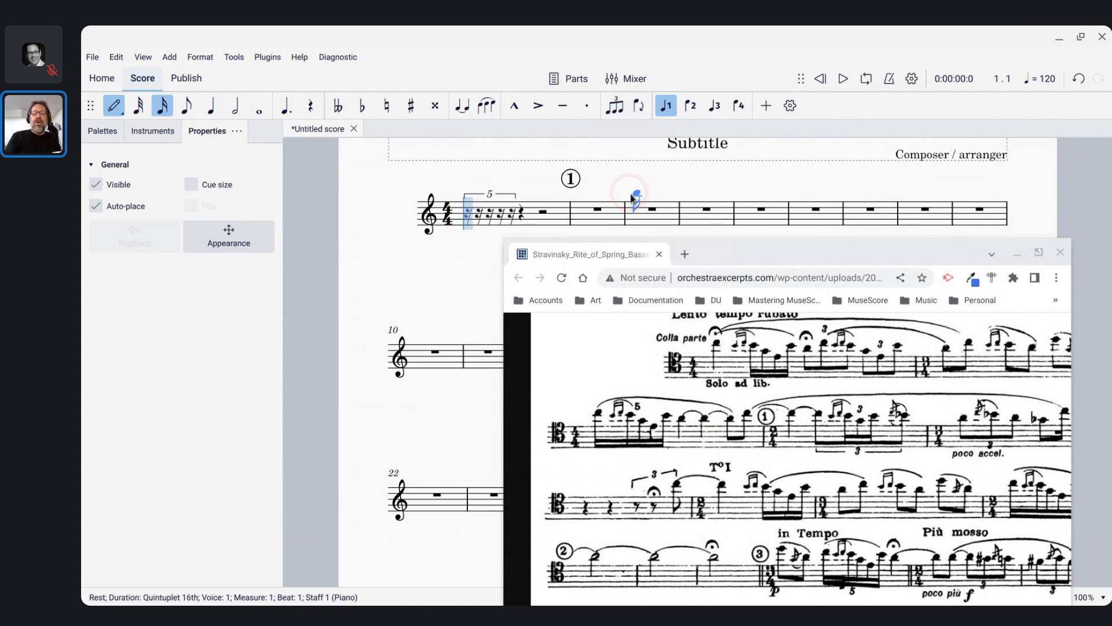
key(c)
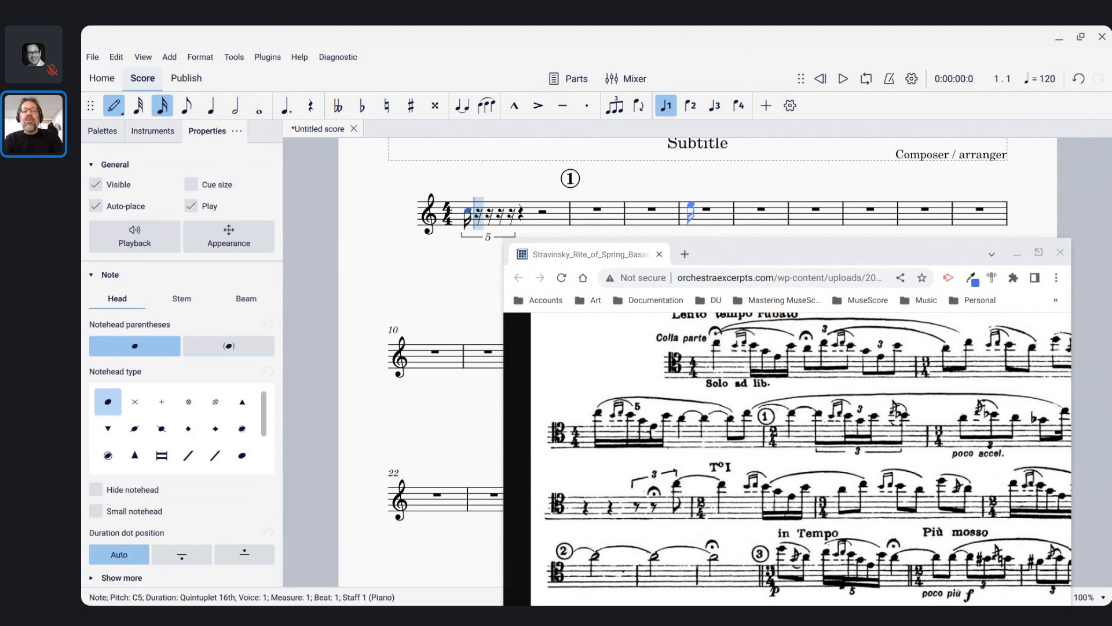
key(Escape)
Enter a quarter-note C on beat 1 of measure 2
click(601, 214)
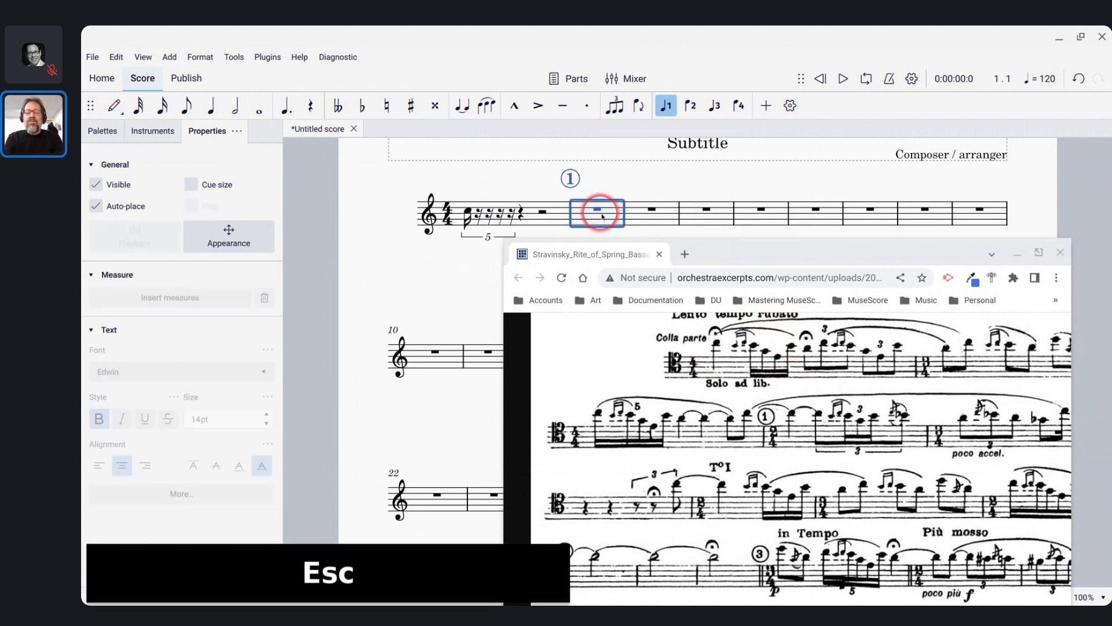
key(n)
key(5)
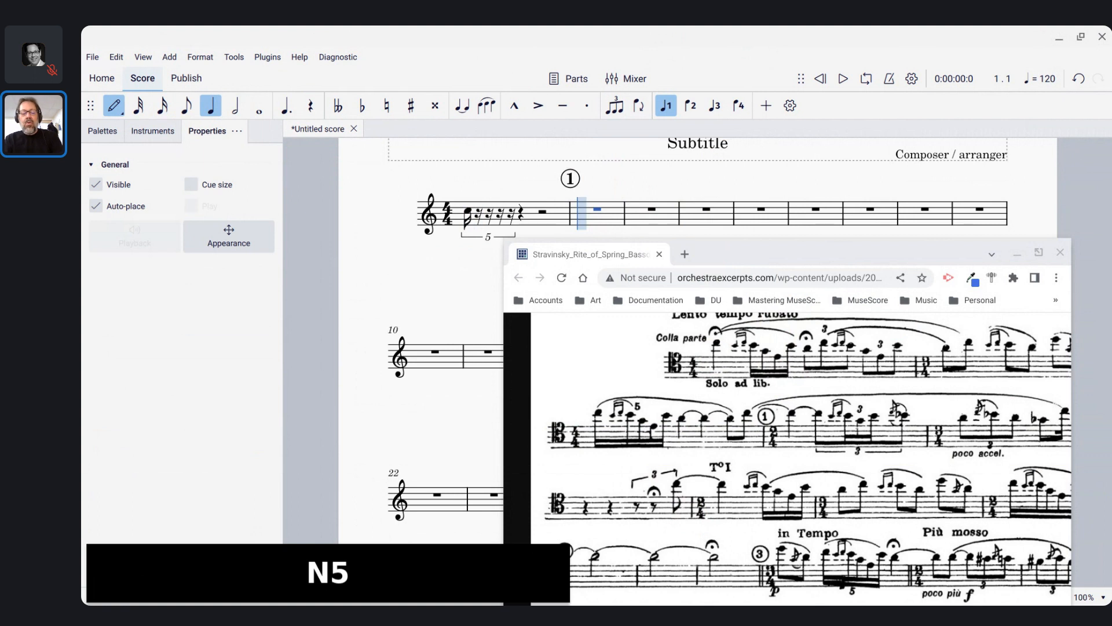
key(c)
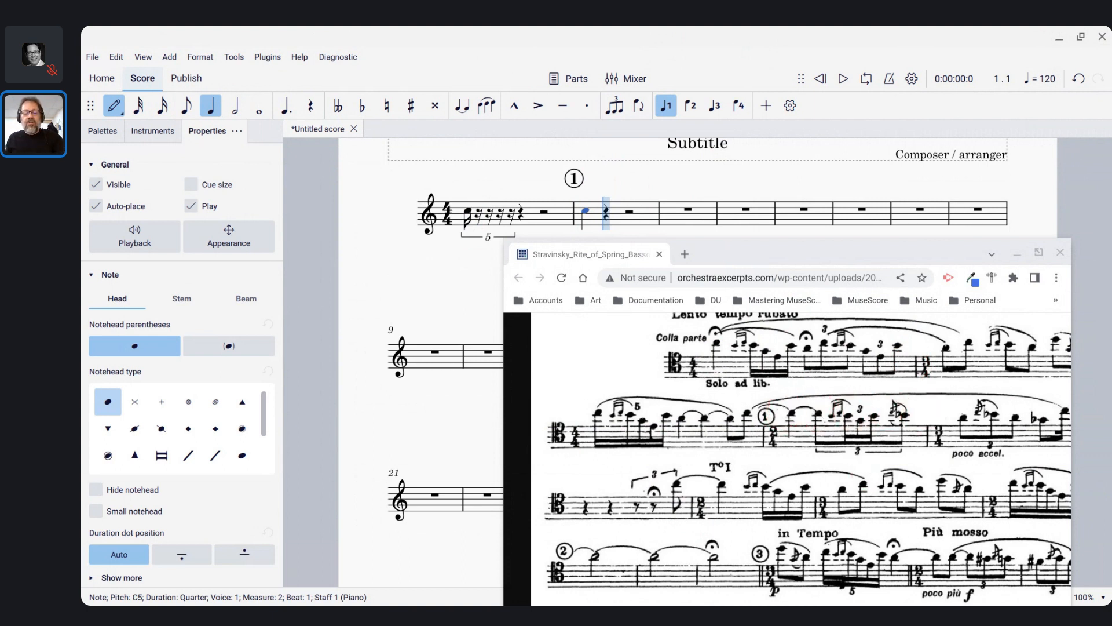
Add an eighth-note triplet starting with C on beat 2 of measure 2, and nest a second triplet within its second eighth
key(5)
key(ctrl+3)
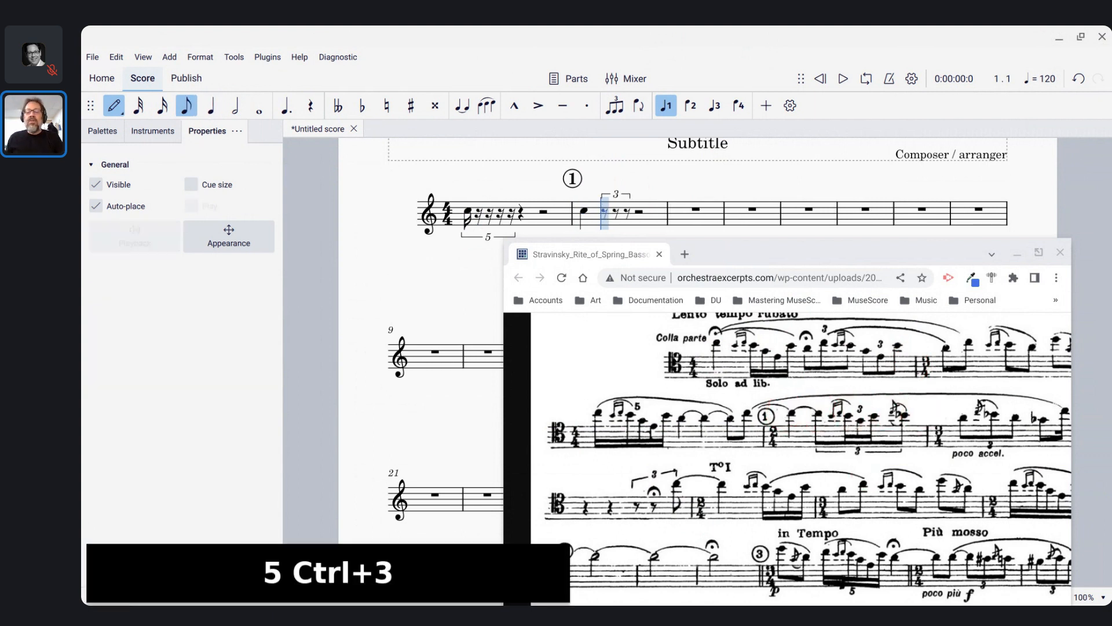
key(c)
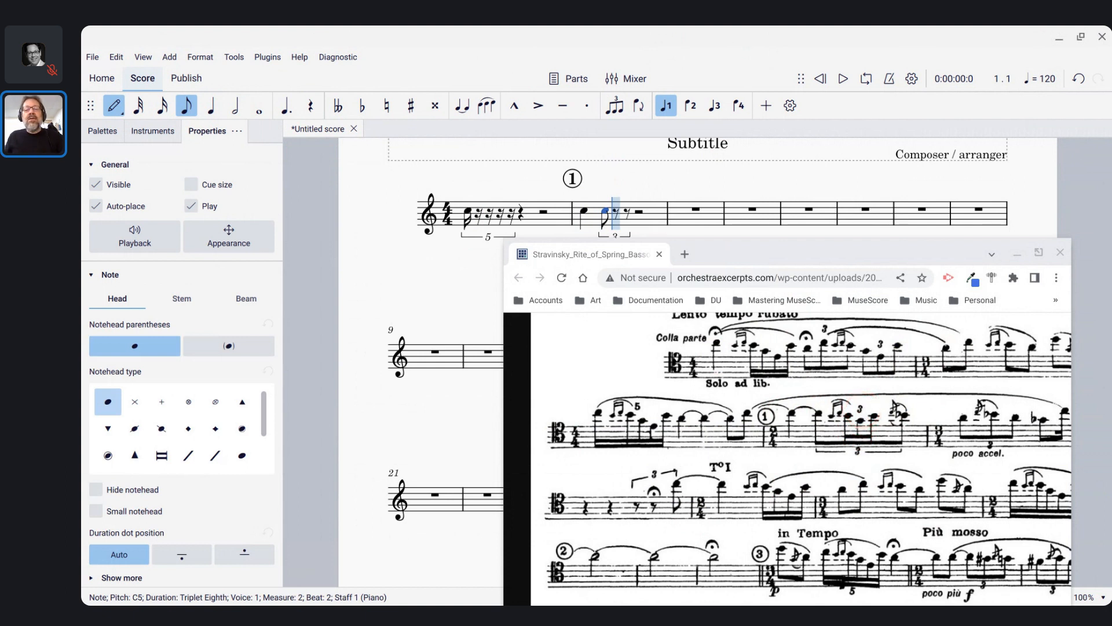
key(ctrl+3)
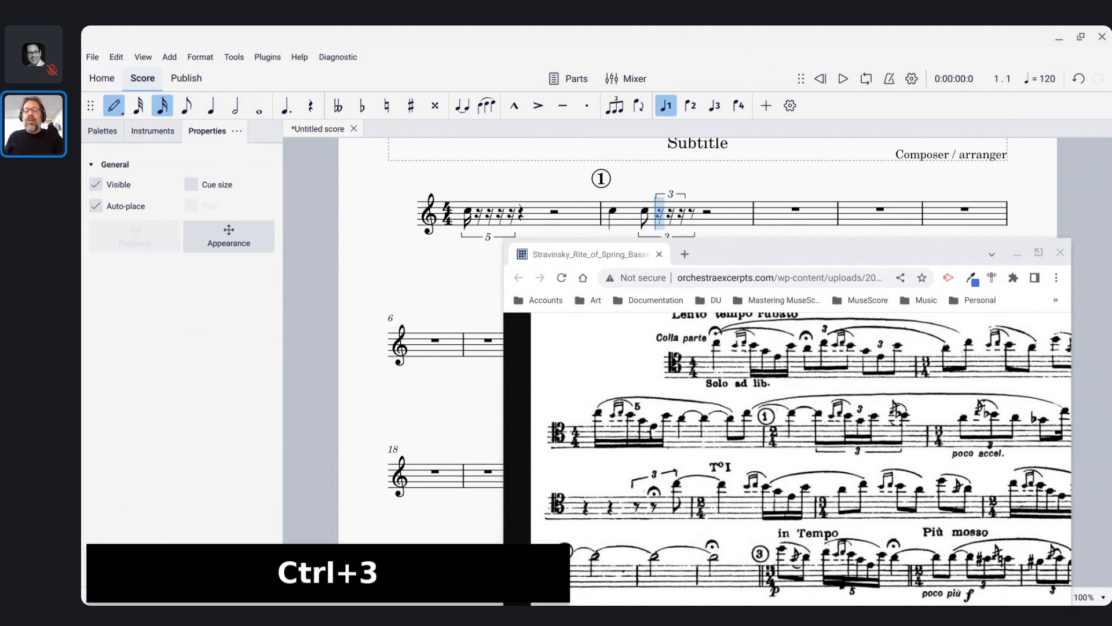
Fill the nested triplet in measure 2 with sixteenths B, G, B, and complete the outer triplet with an eighth-note B-flat
key(b)
key(g)
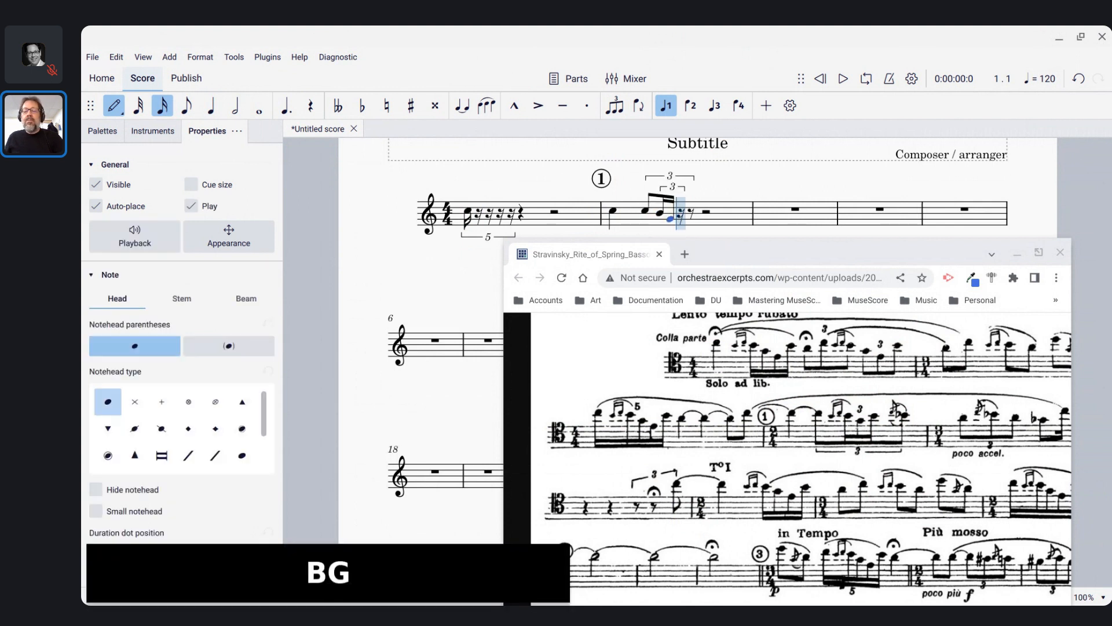
key(b)
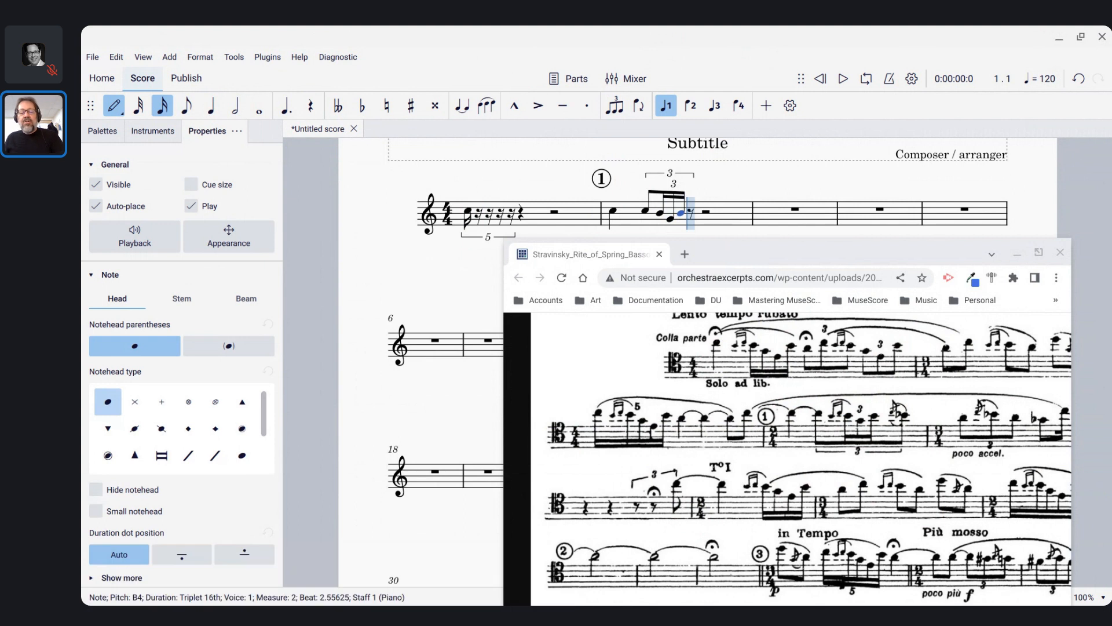
key(4)
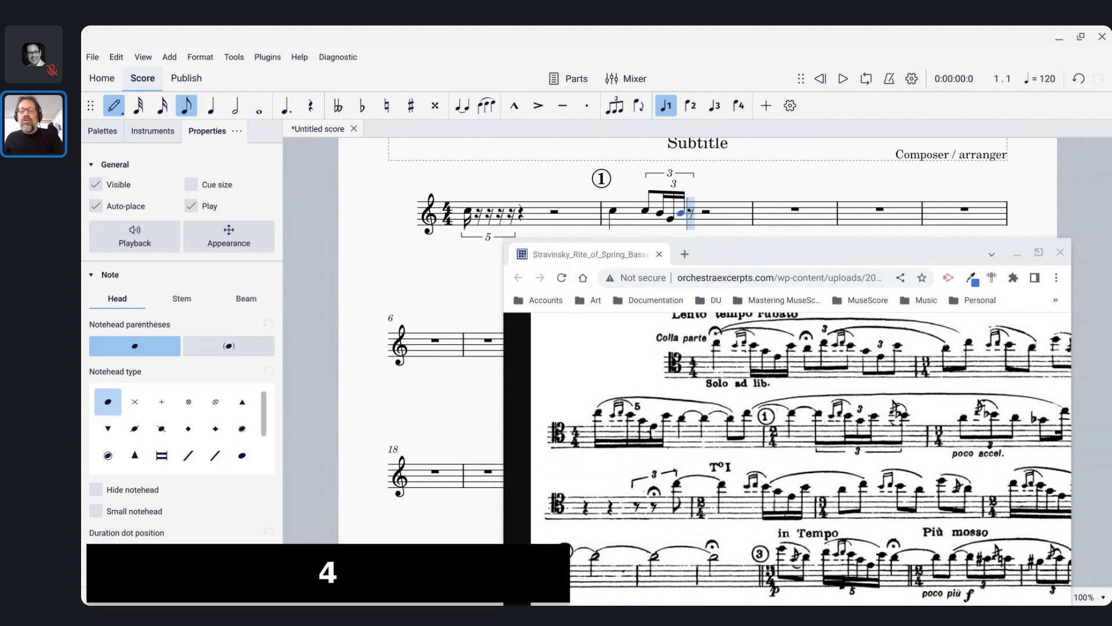
key(b)
key(Down)
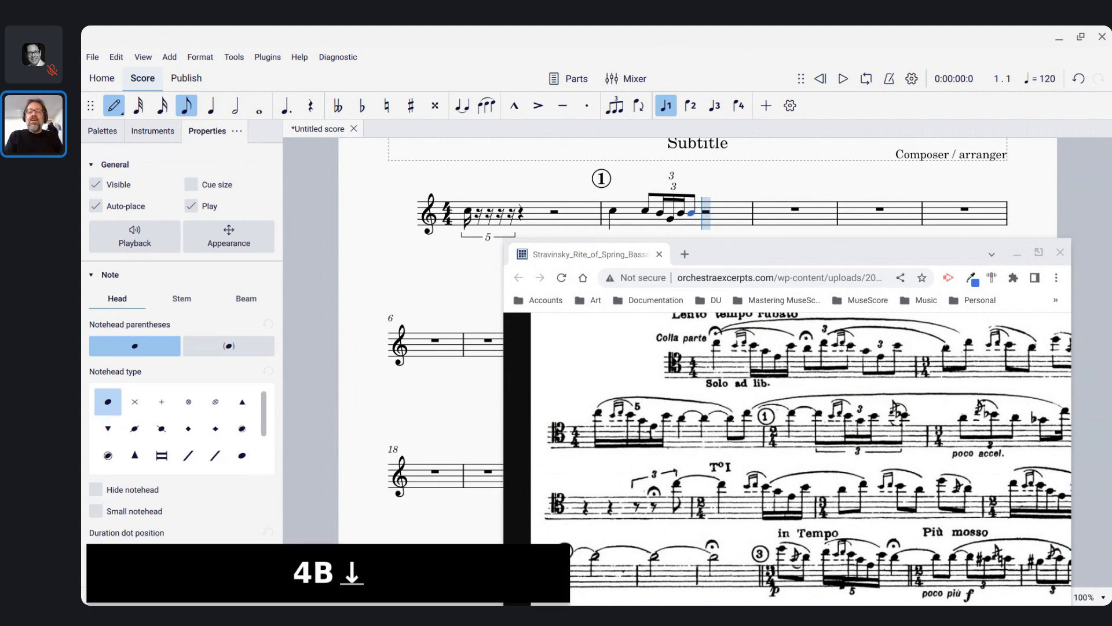
mouse_move(1111, 604)
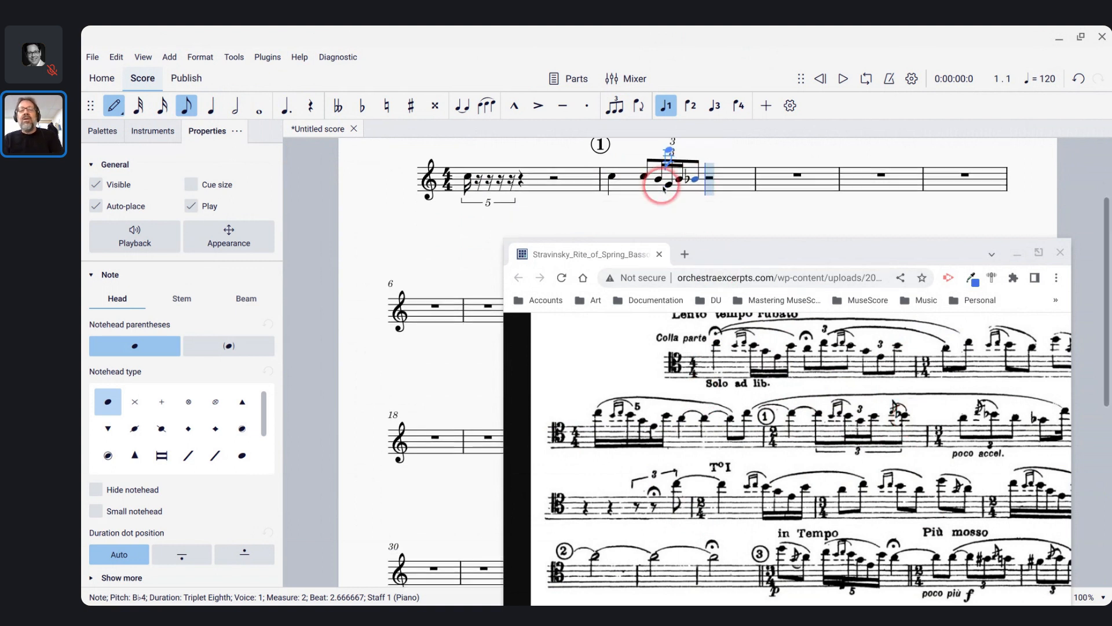
key(Escape)
key(Escape)
Force brackets to show on both the inner and outer triplets in measure 2
ctrl+scroll(698, 195, down, 2)
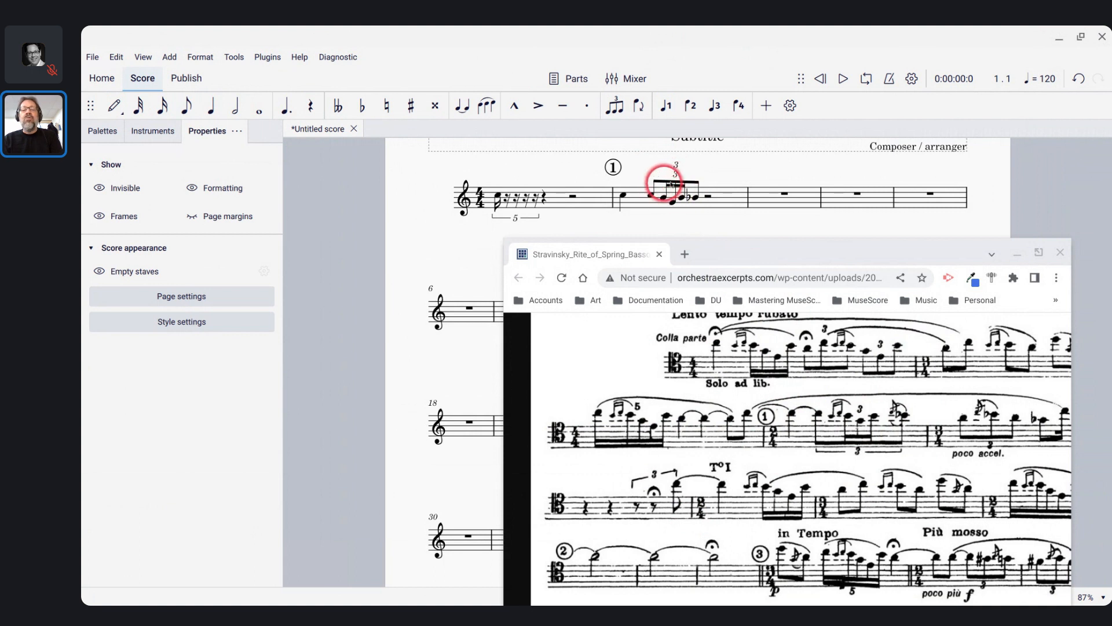
click(677, 175)
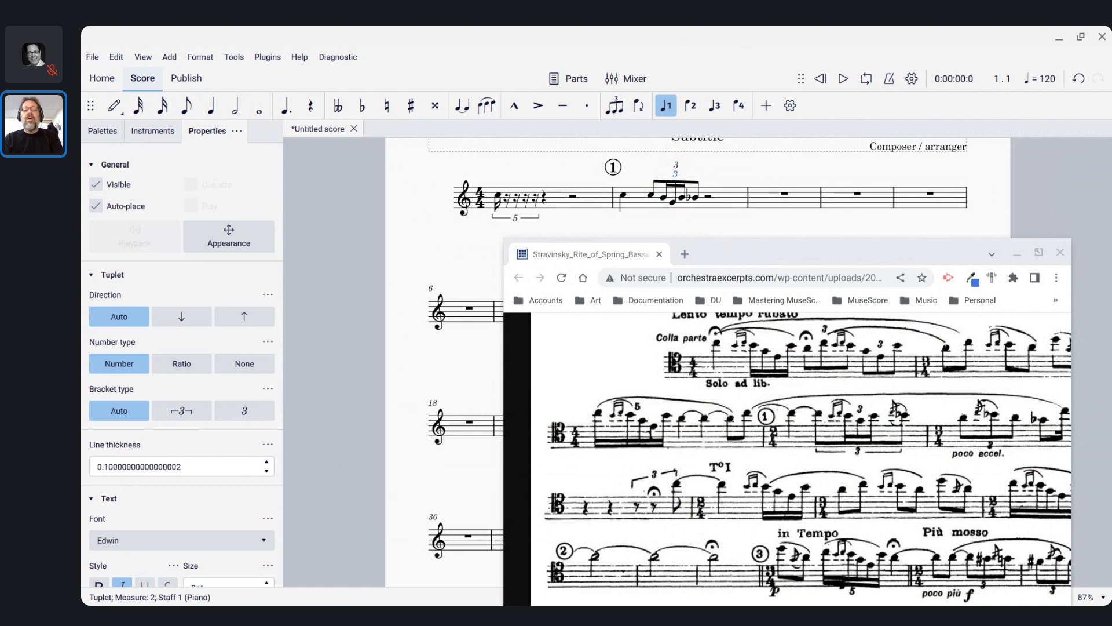
key(x)
key(x)
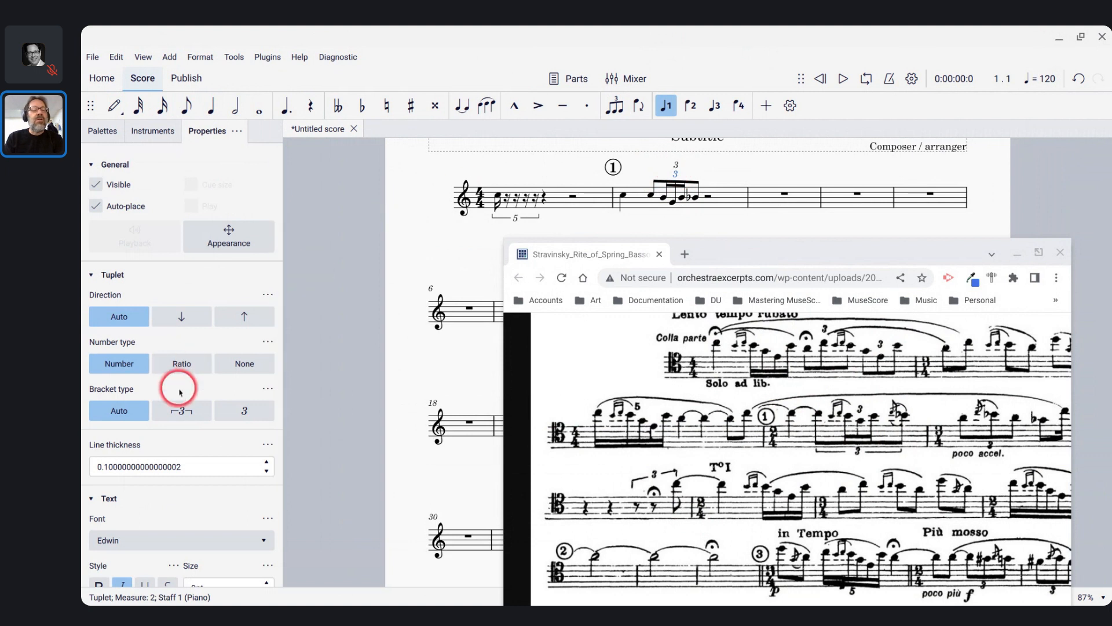
click(181, 412)
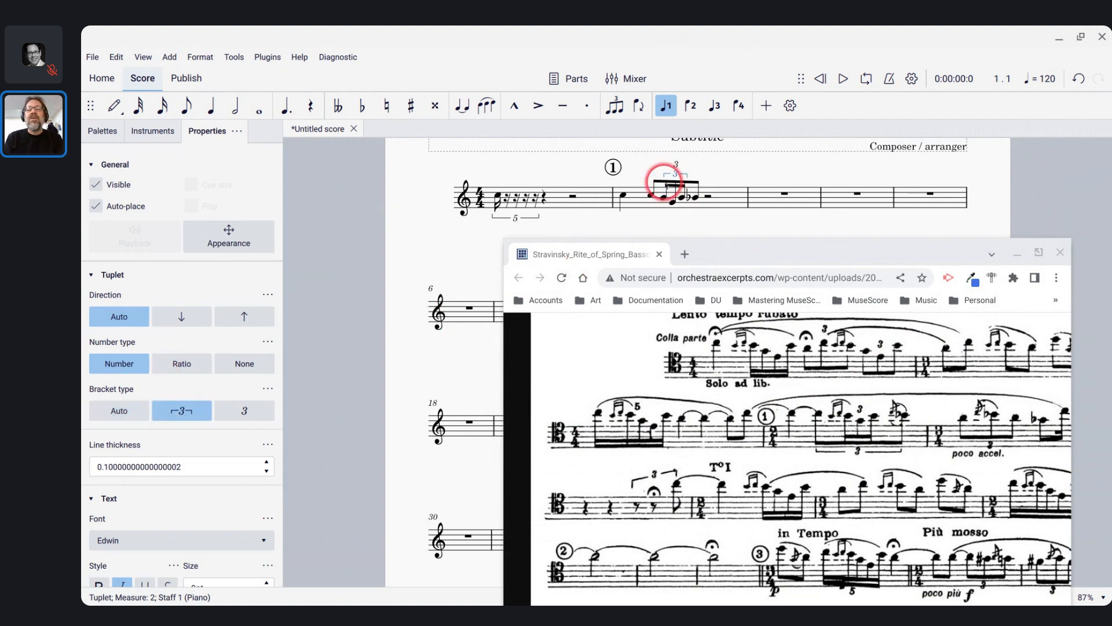
click(675, 168)
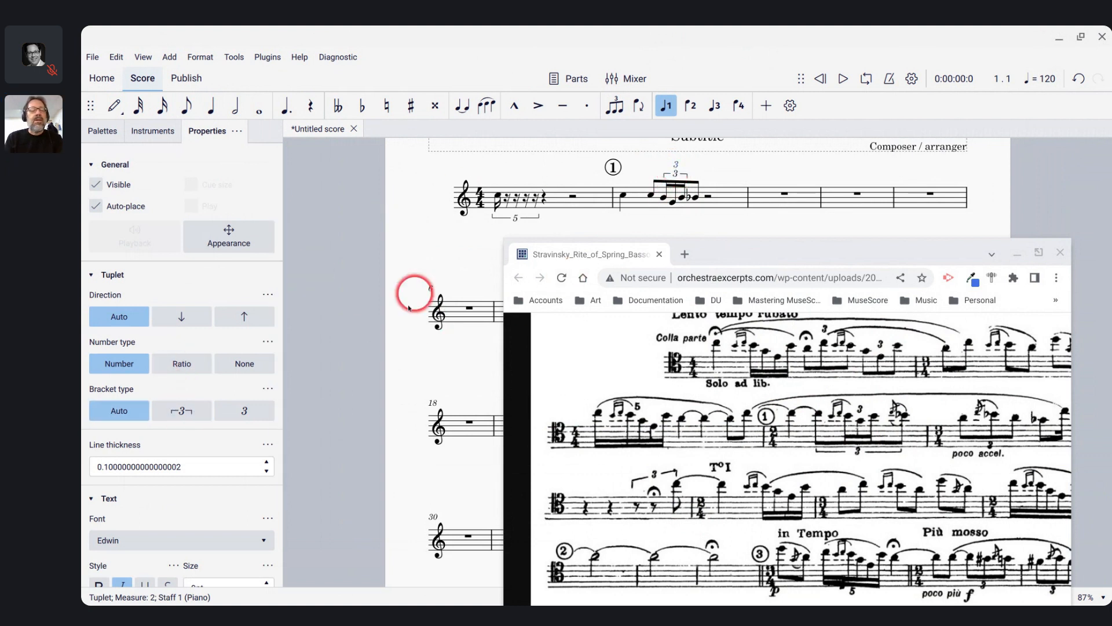
click(184, 409)
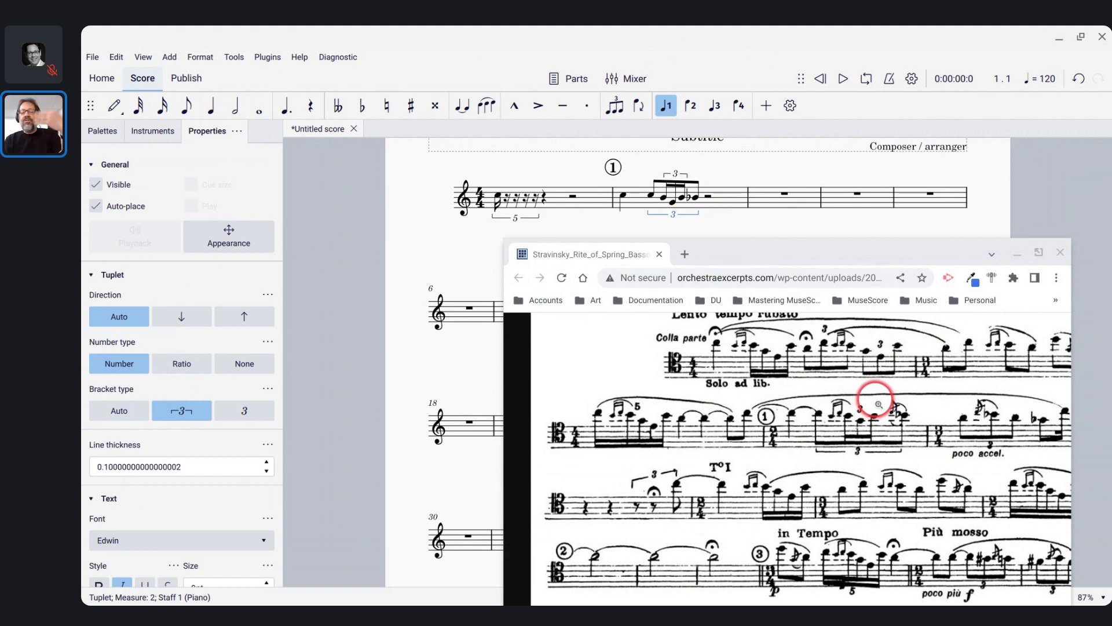
Raise the contents of measure 2 by an octave
click(725, 196)
key(ctrl+Up)
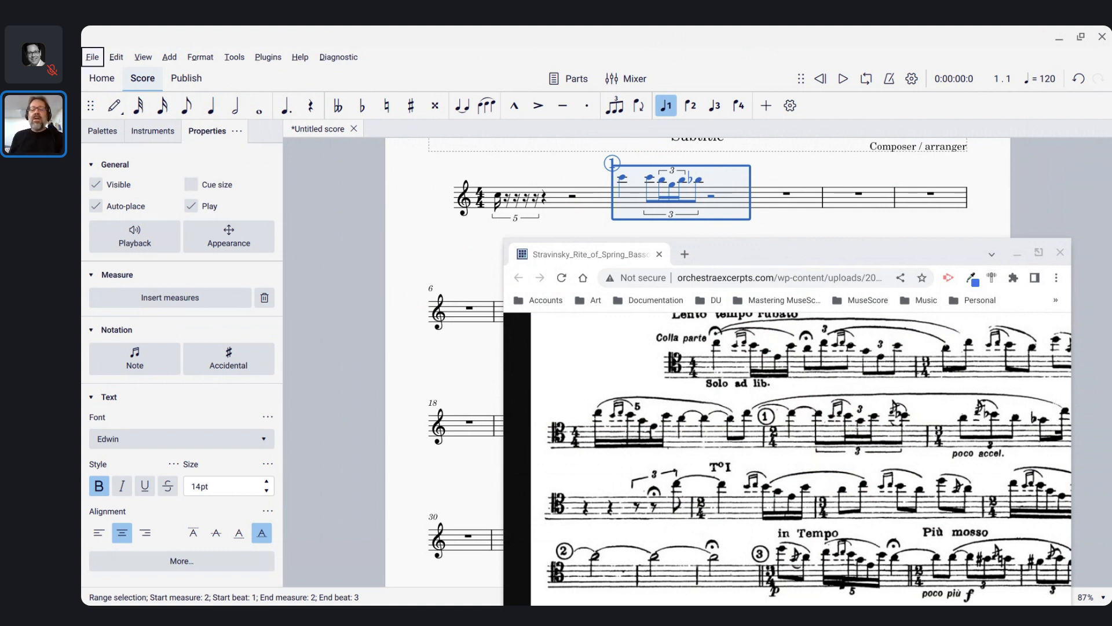
Switch to the Rite of Spring Bassoon 1 score, minimize the browser window showing the excerpt and dismiss the message dialog
key(alt+Tab)
key(alt+Tab)
key(alt+Tab)
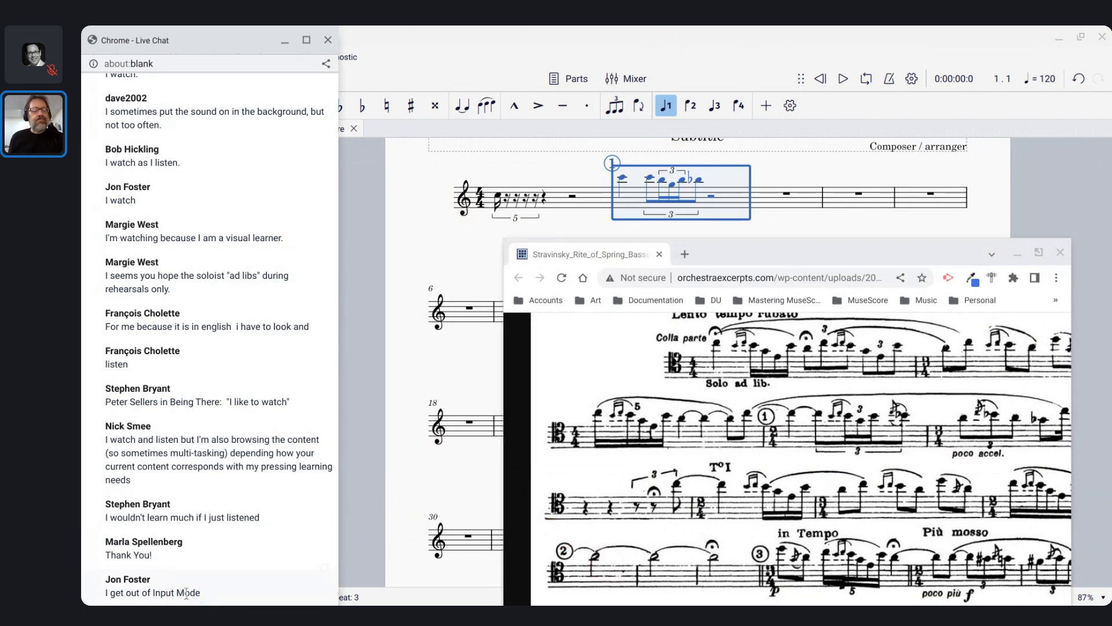
key(alt+Tab)
key(alt+Tab)
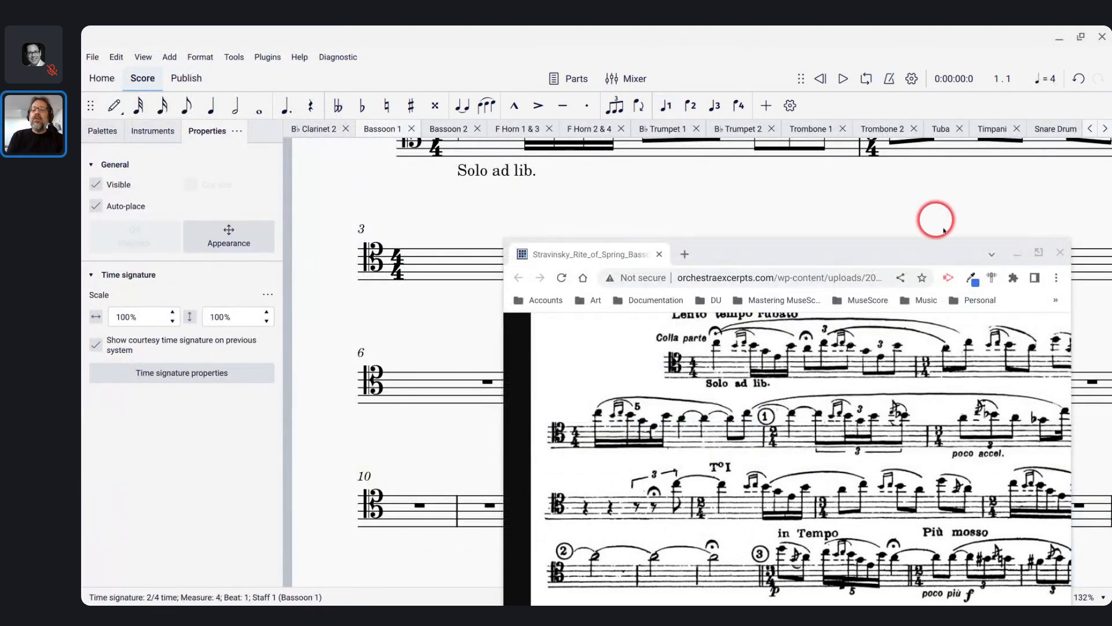
click(1019, 256)
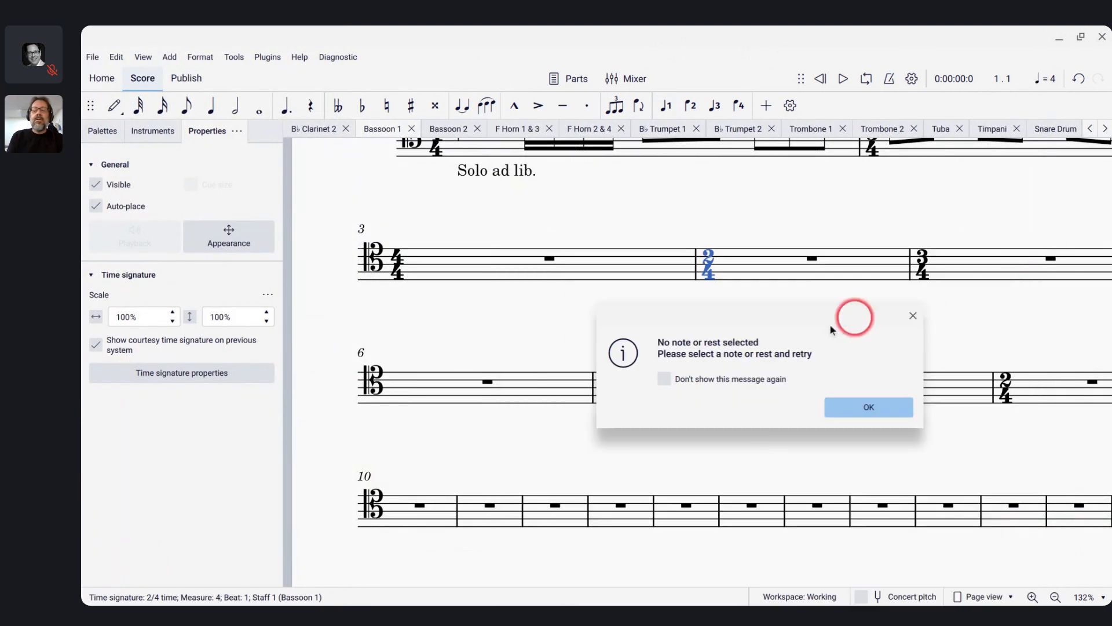
click(862, 405)
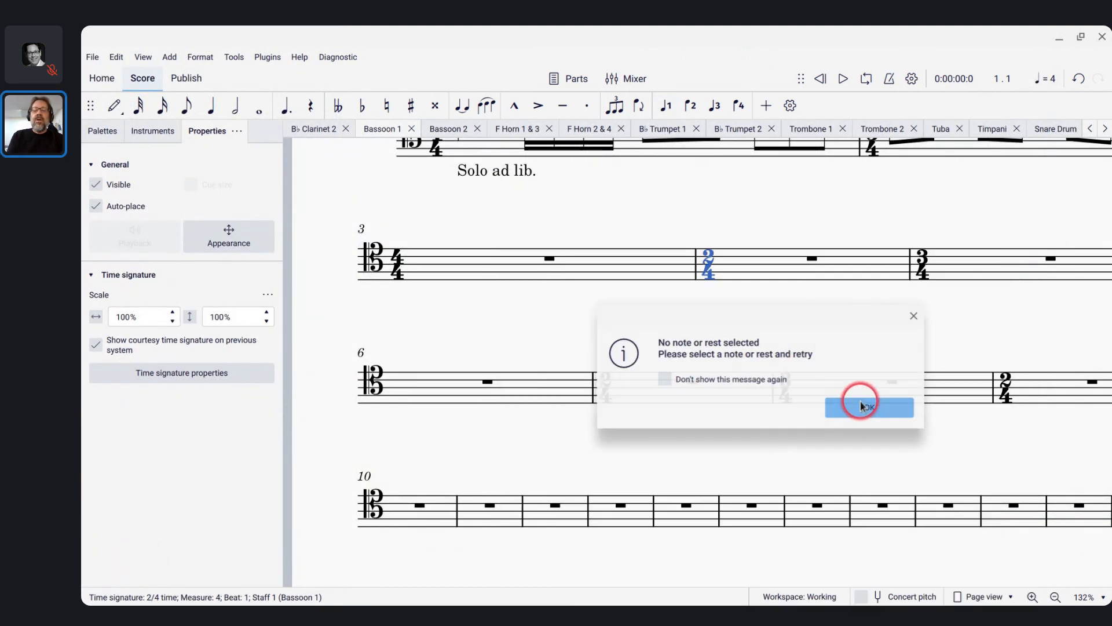
Select the rest in measure 4 of the Bassoon 1 part and step through neighbouring elements, including the 2/4 time signature
click(745, 258)
scroll(745, 258, down, 6)
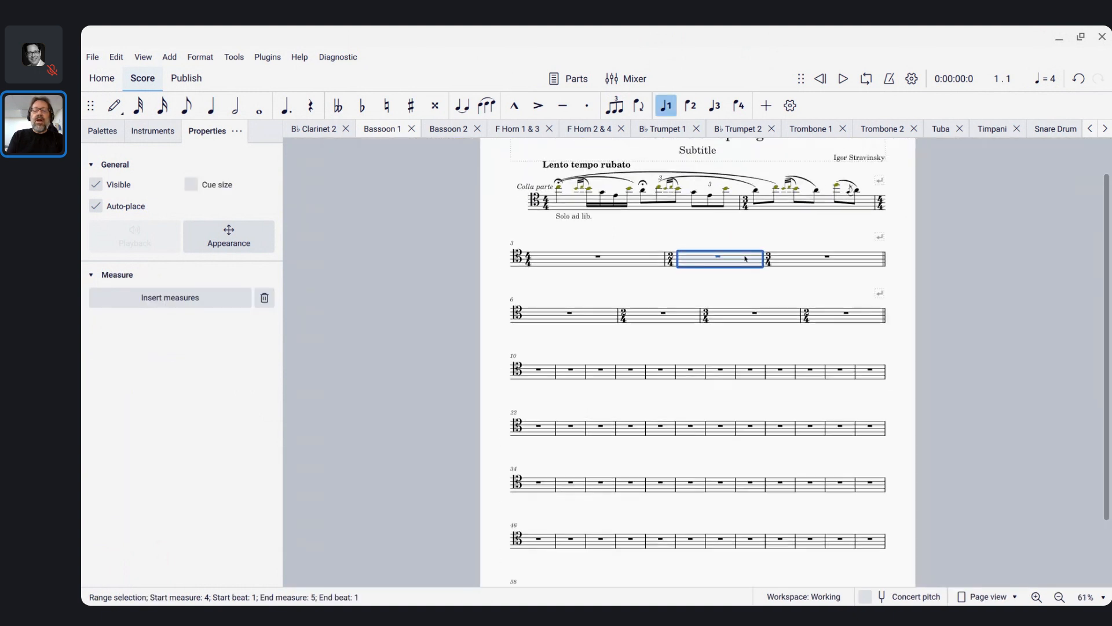
scroll(745, 257, up, 2)
scroll(739, 253, up, 7)
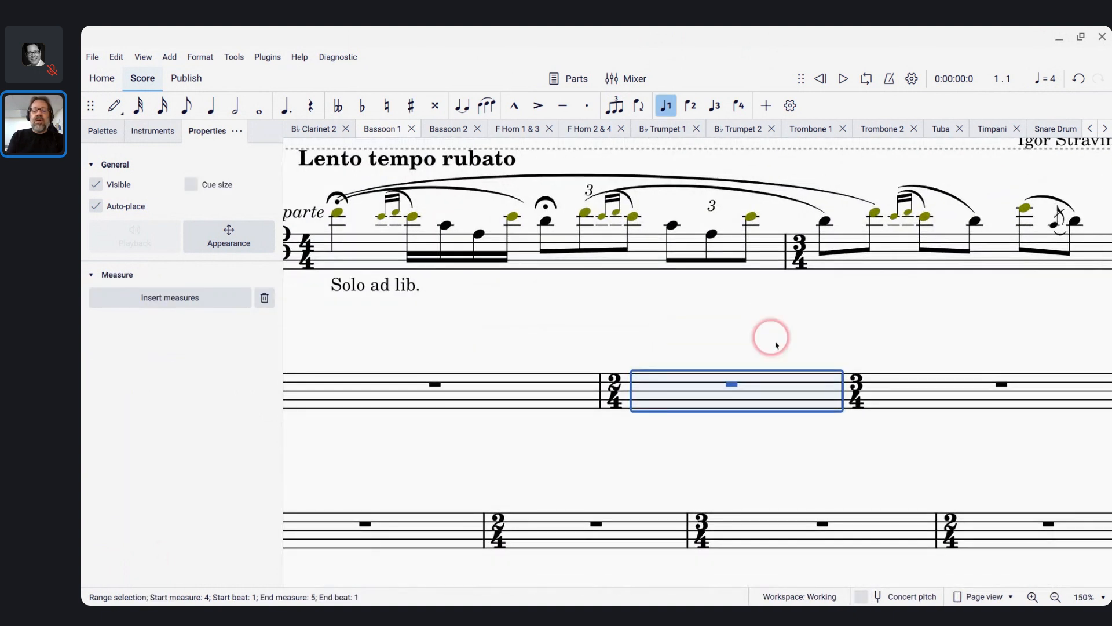
click(737, 386)
key(Left)
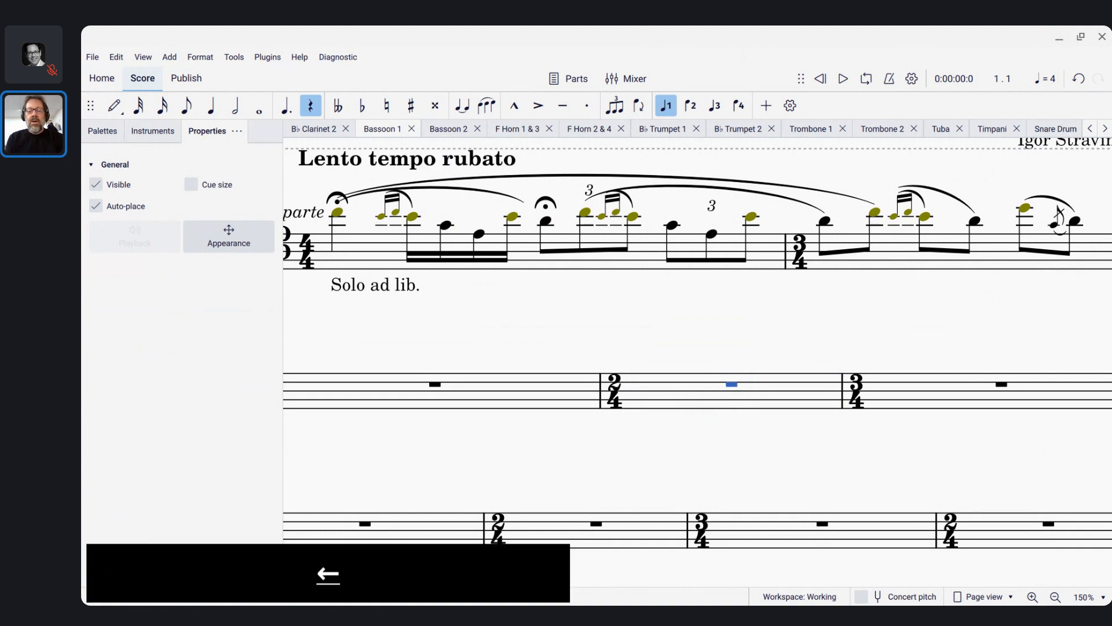
key(alt+Left)
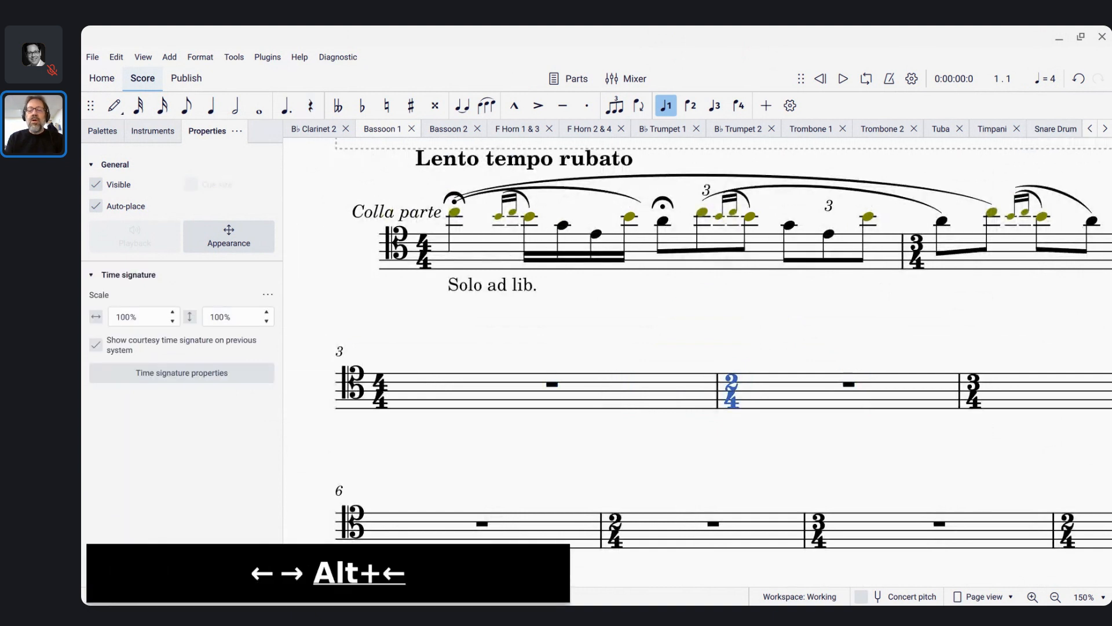
key(alt+Left)
key(alt+Right)
key(alt+Right)
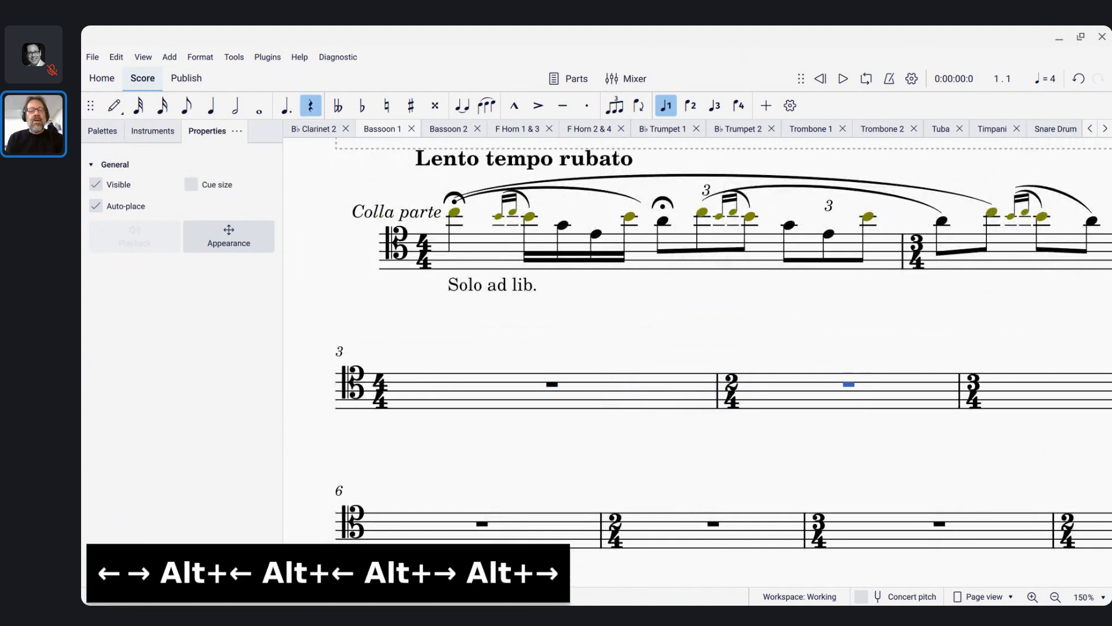
scroll(737, 386, down, 3)
Switch to the MuseScore Café score, return to its beginning and play the opening measure briefly
key(alt+Tab)
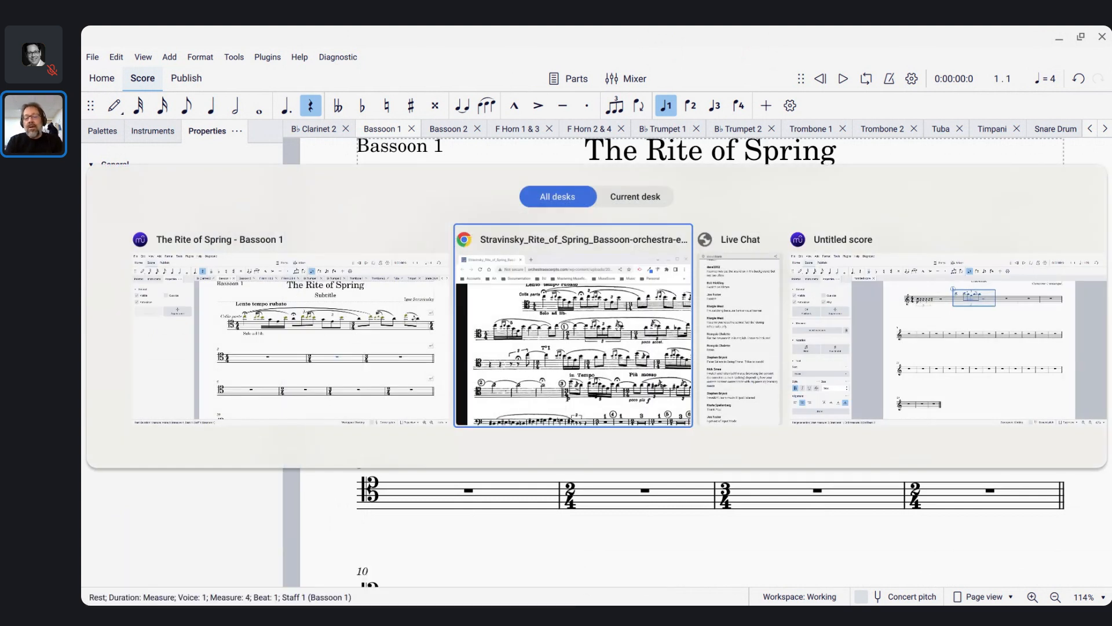
key(alt+Tab)
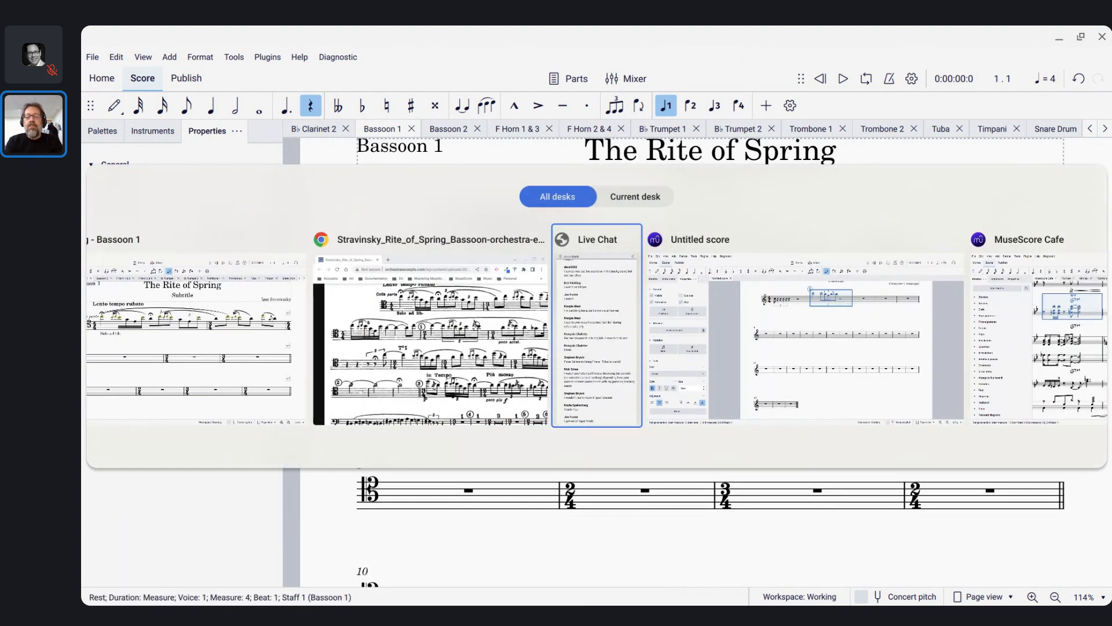
key(alt+Tab)
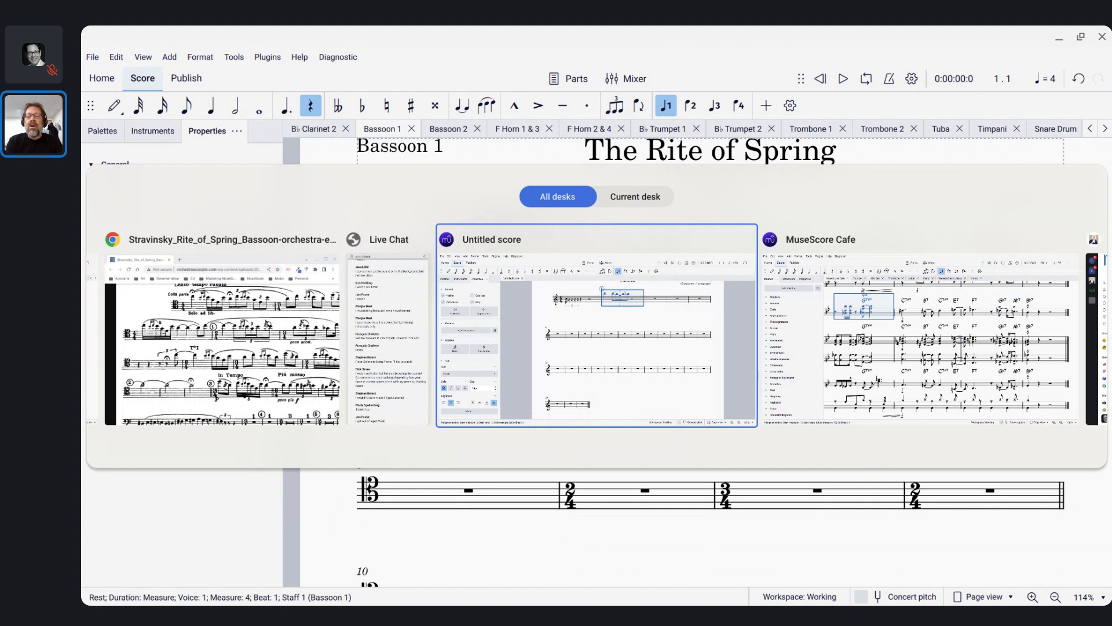
key(alt+Tab)
key(ctrl+Home)
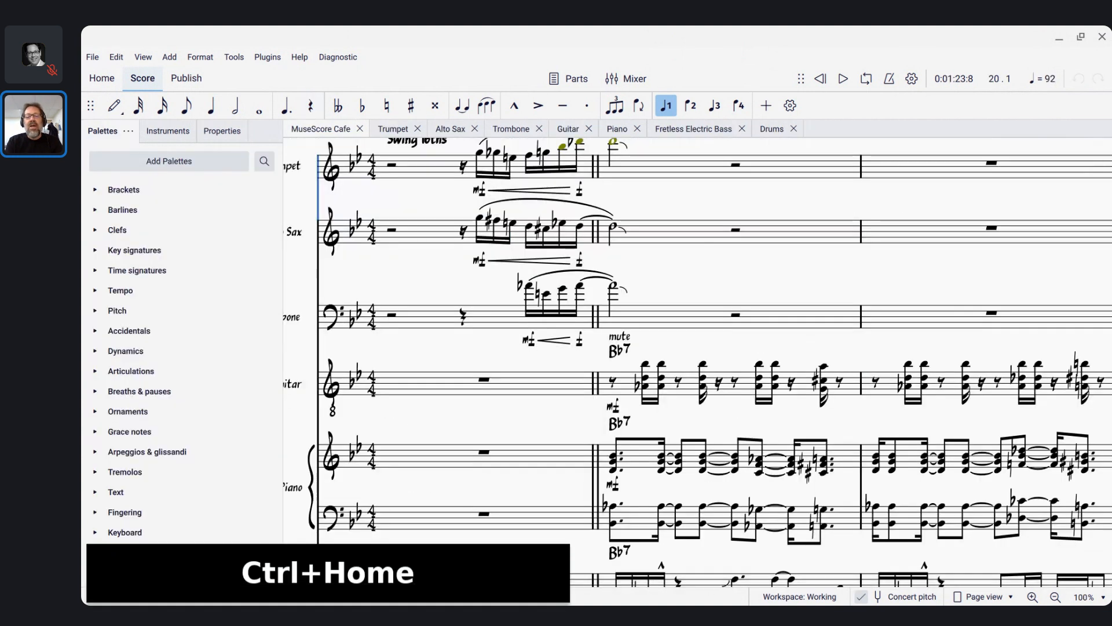
key(Home)
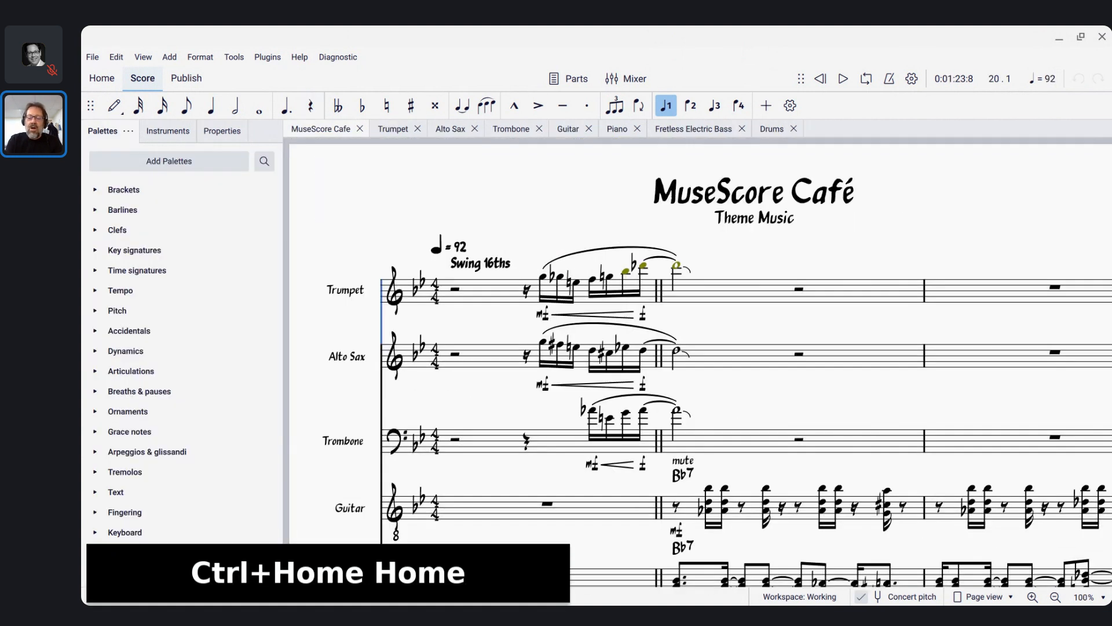
key(space)
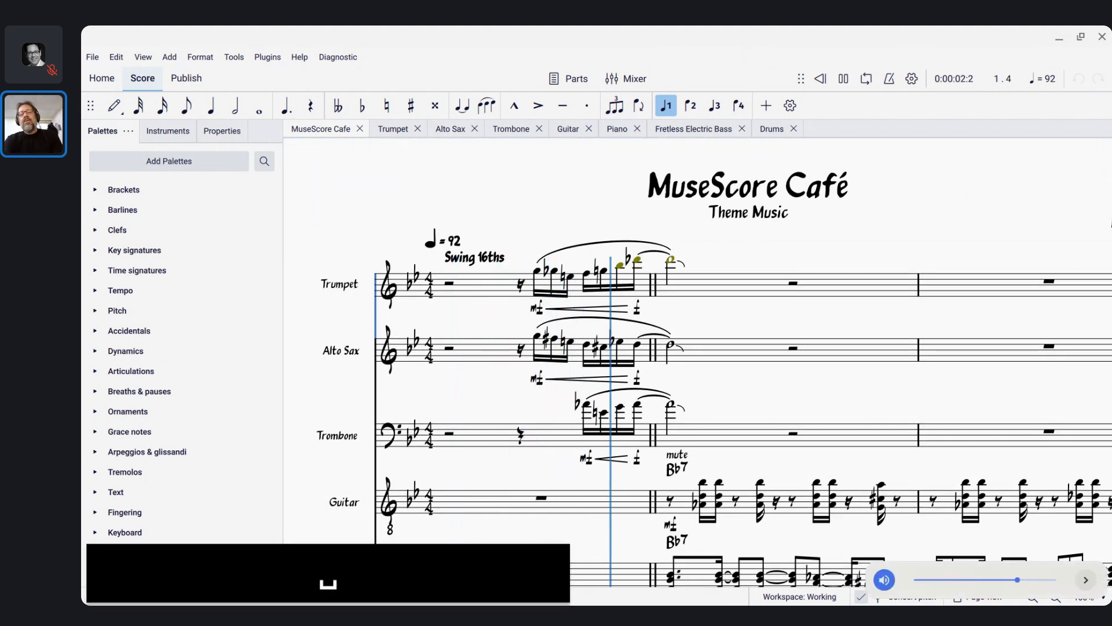
key(space)
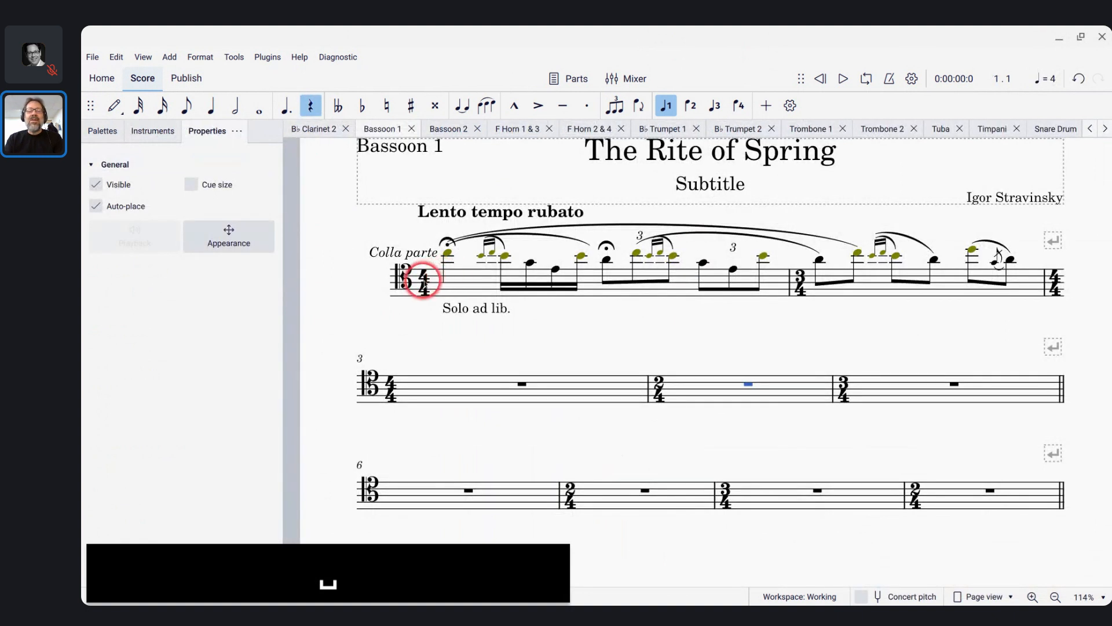
Play the Bassoon 1 part of The Rite of Spring from the opening 4/4 time signature
click(423, 281)
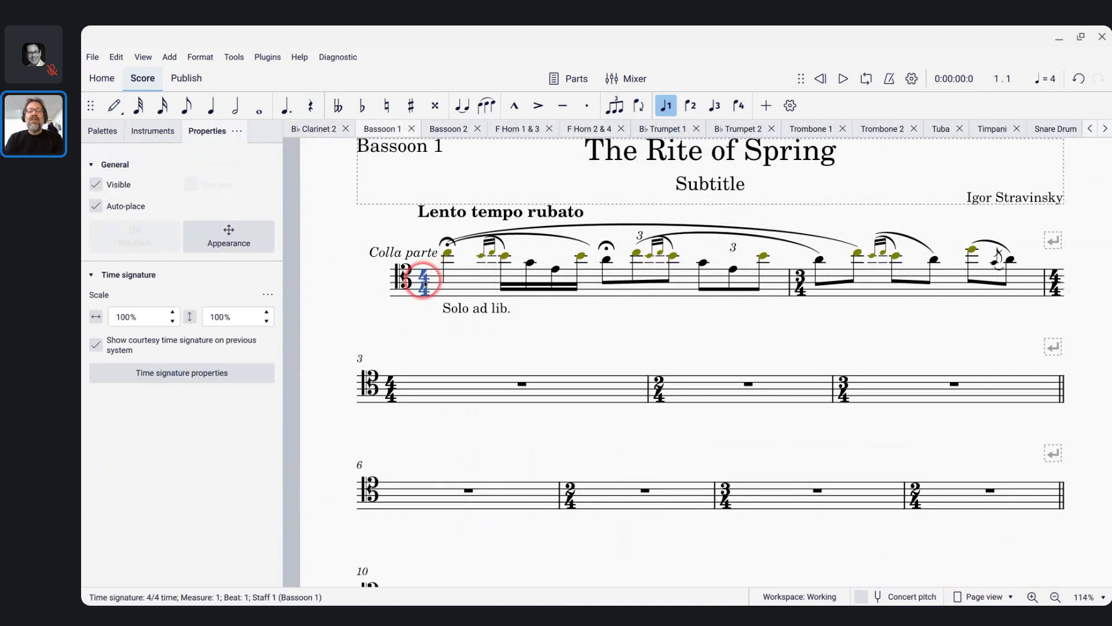
key(space)
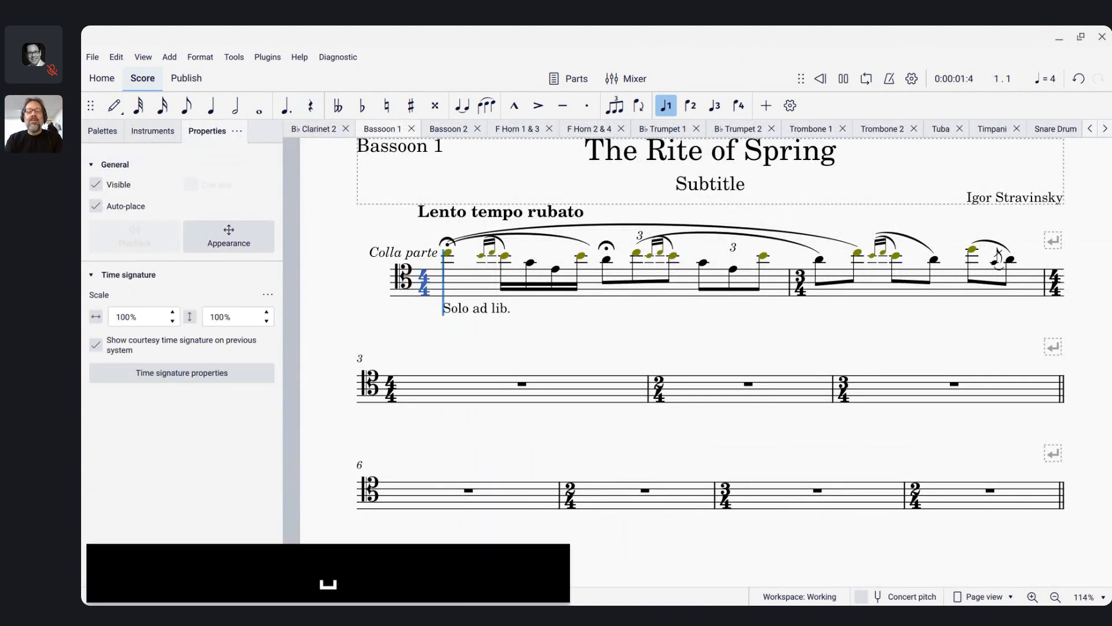
Override the playback tempo of the "Lento tempo rubato" marking with 60 BPM
click(451, 213)
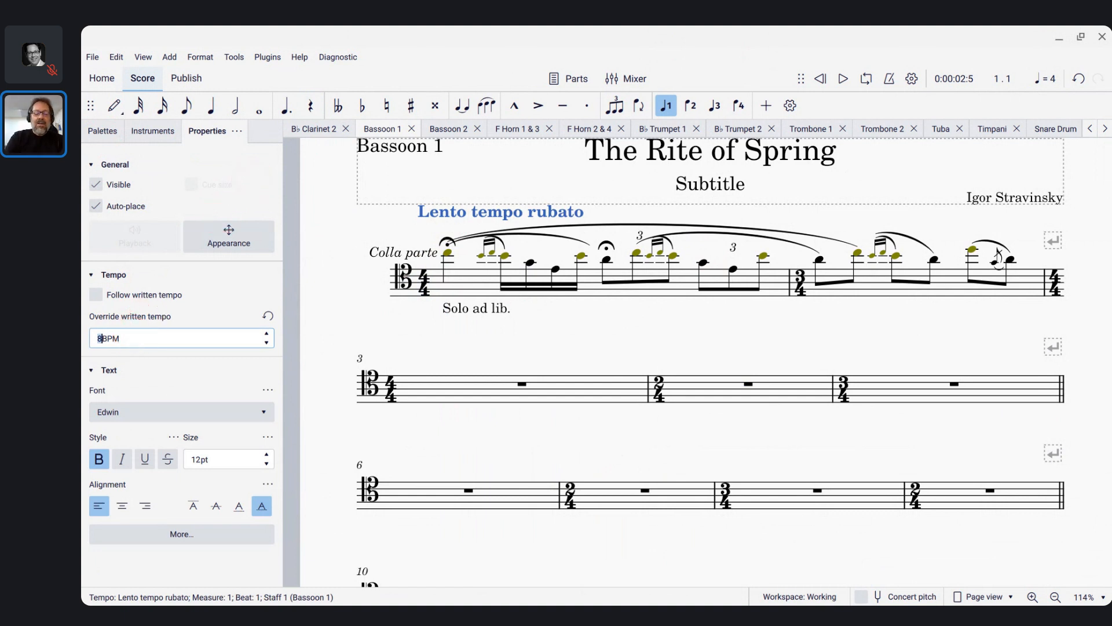
text(60)
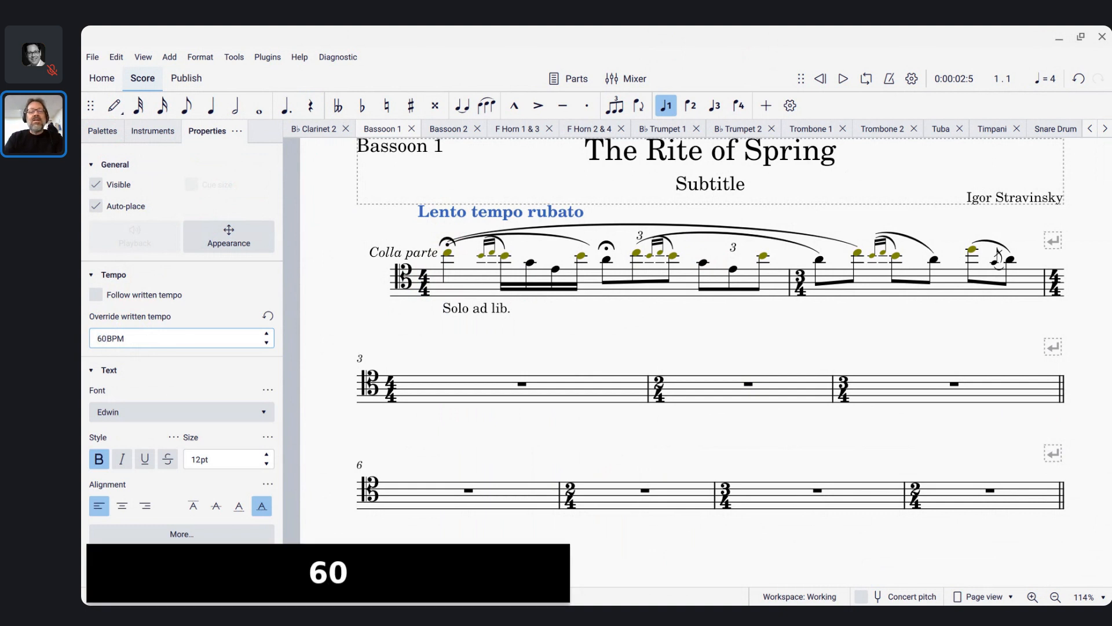
key(Escape)
Play the Bassoon 1 part from measure 1 to check the new tempo, and stop playback
click(425, 284)
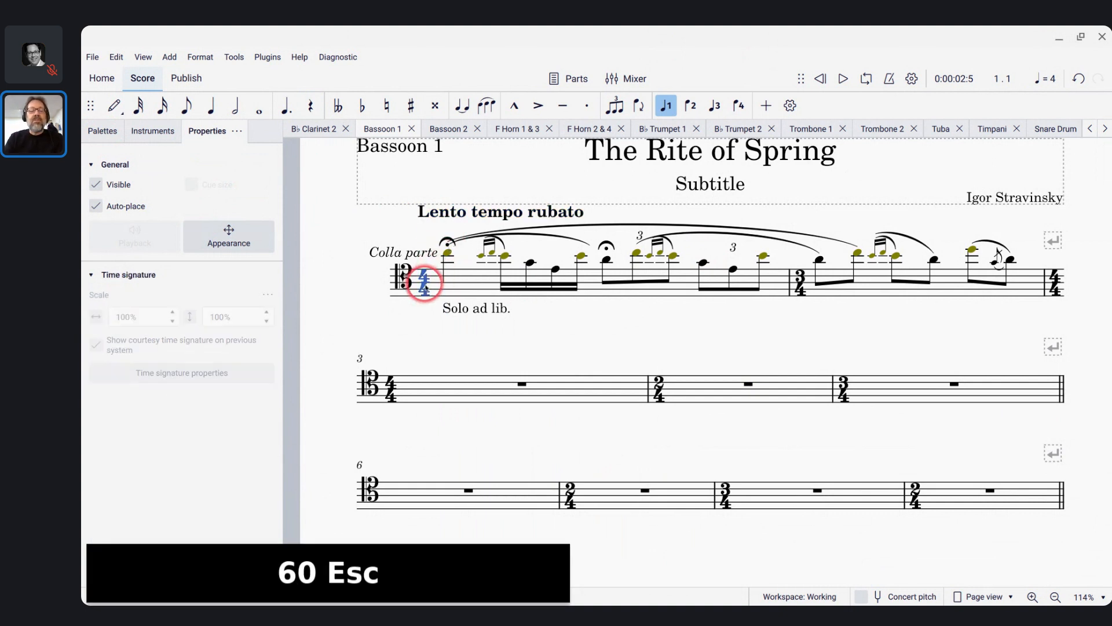
key(space)
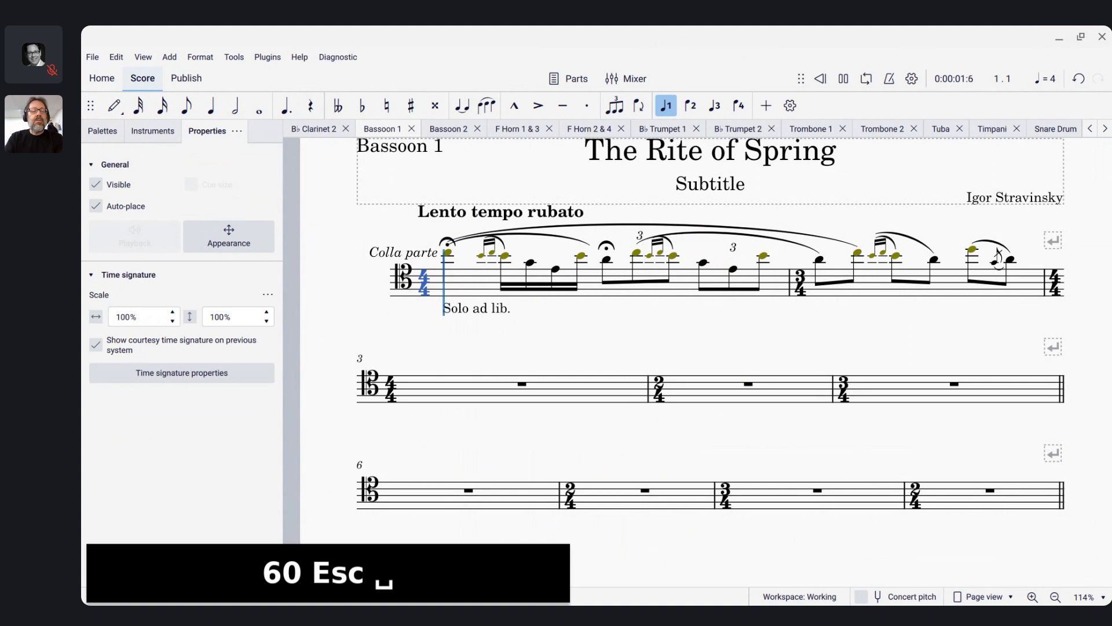
key(space)
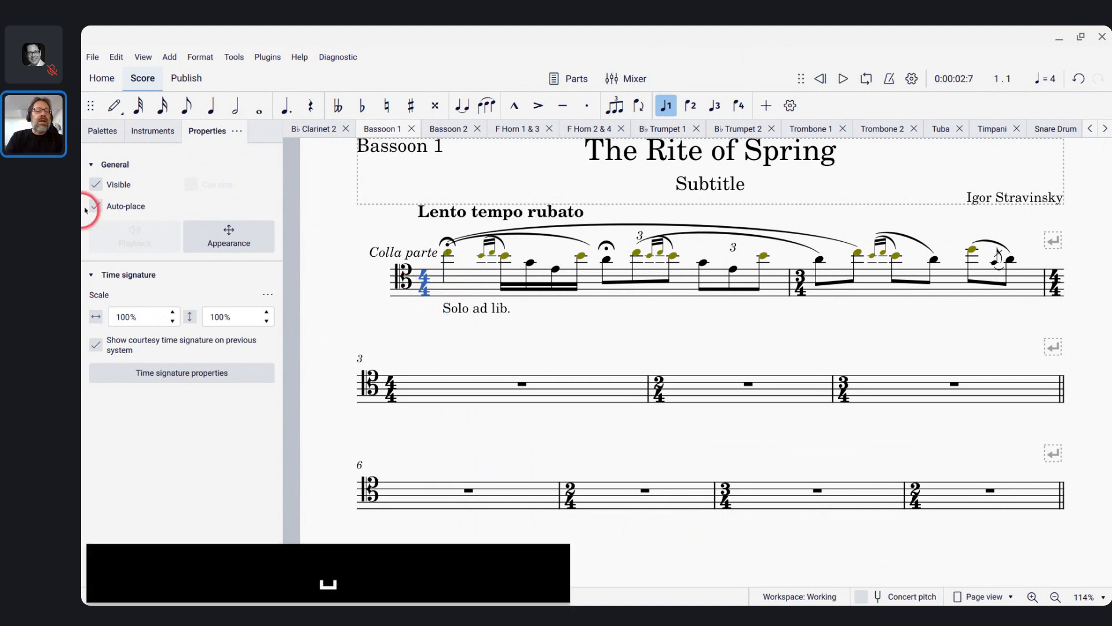
Check the "Lento tempo rubato" marking's tempo properties and play the Bassoon 1 part from its first note
click(429, 212)
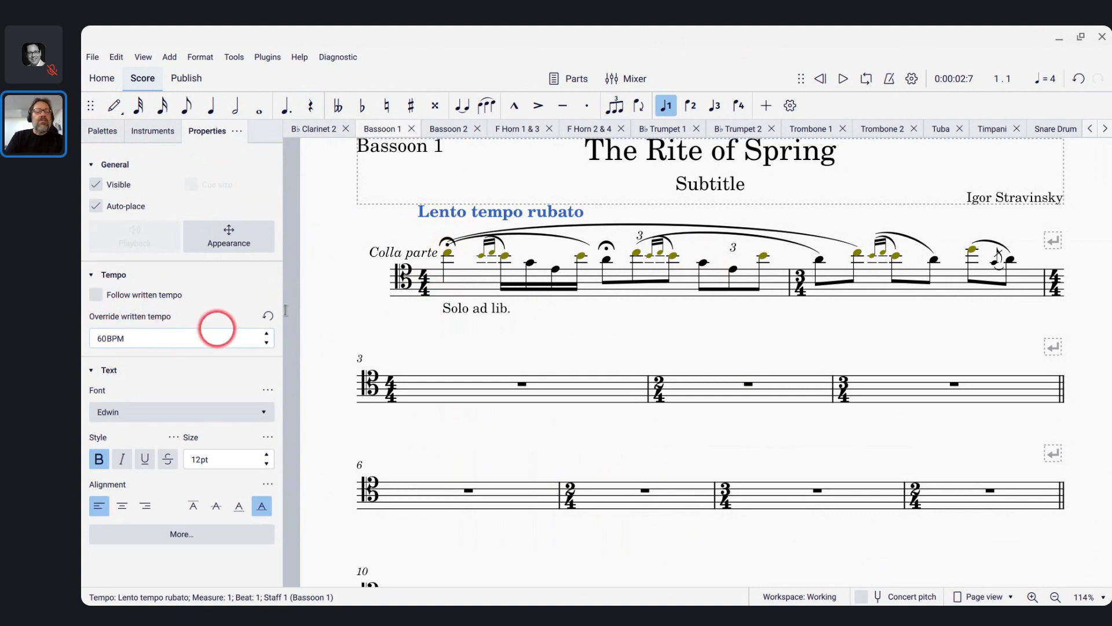
click(450, 259)
key(ctrl+Down)
key(ctrl+Up)
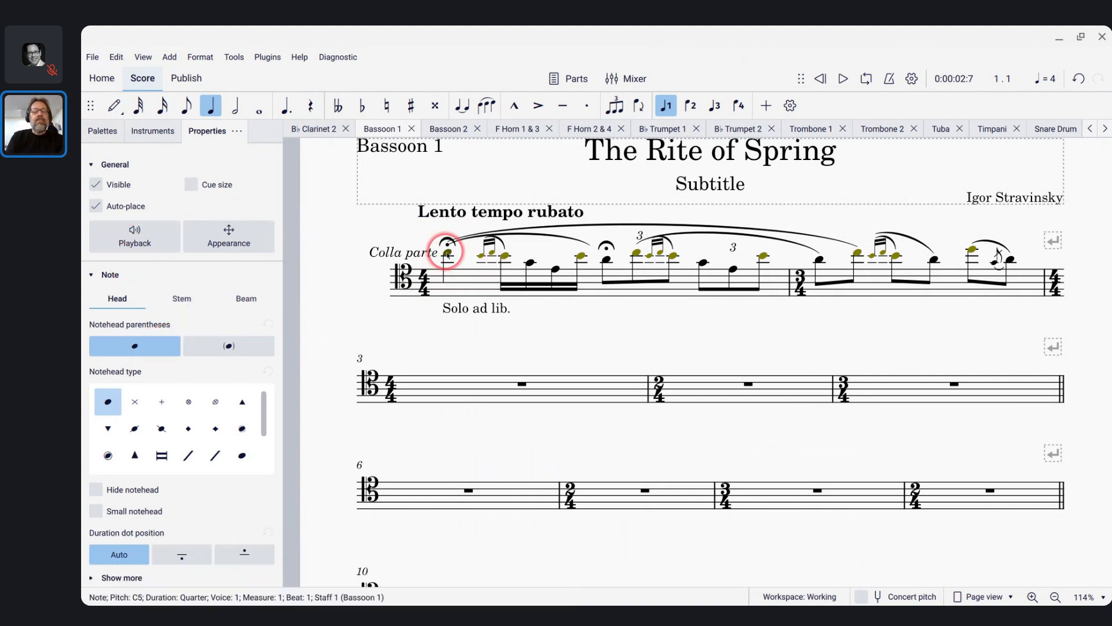
key(space)
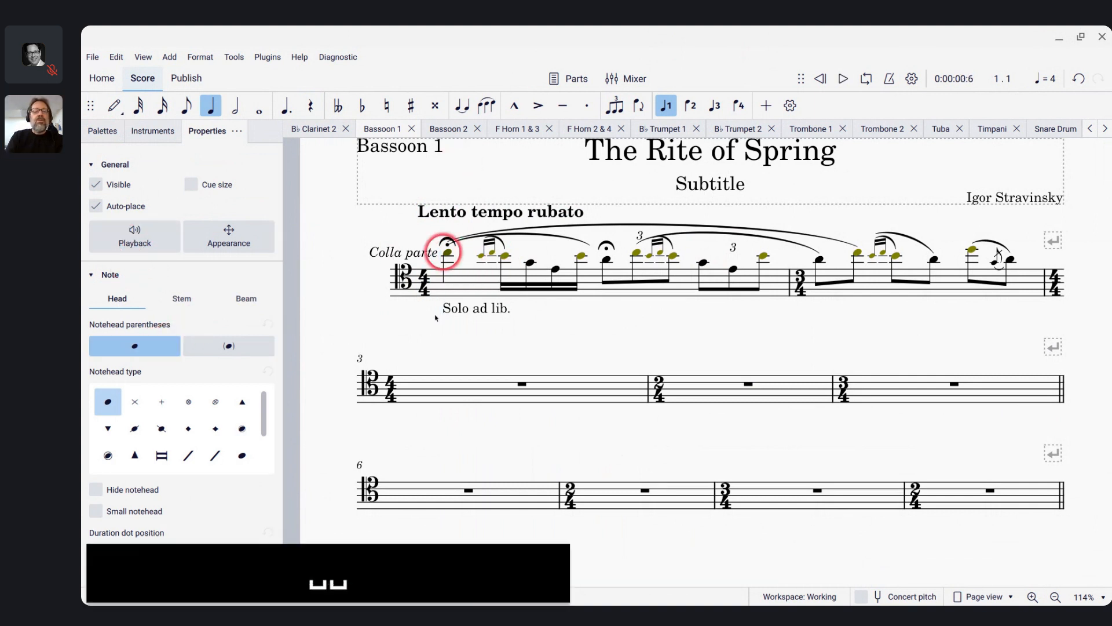
Delete the "Lento tempo rubato" marking and step through the elements attached to the first note to look for leftover tempo items
click(429, 213)
key(BackSpace)
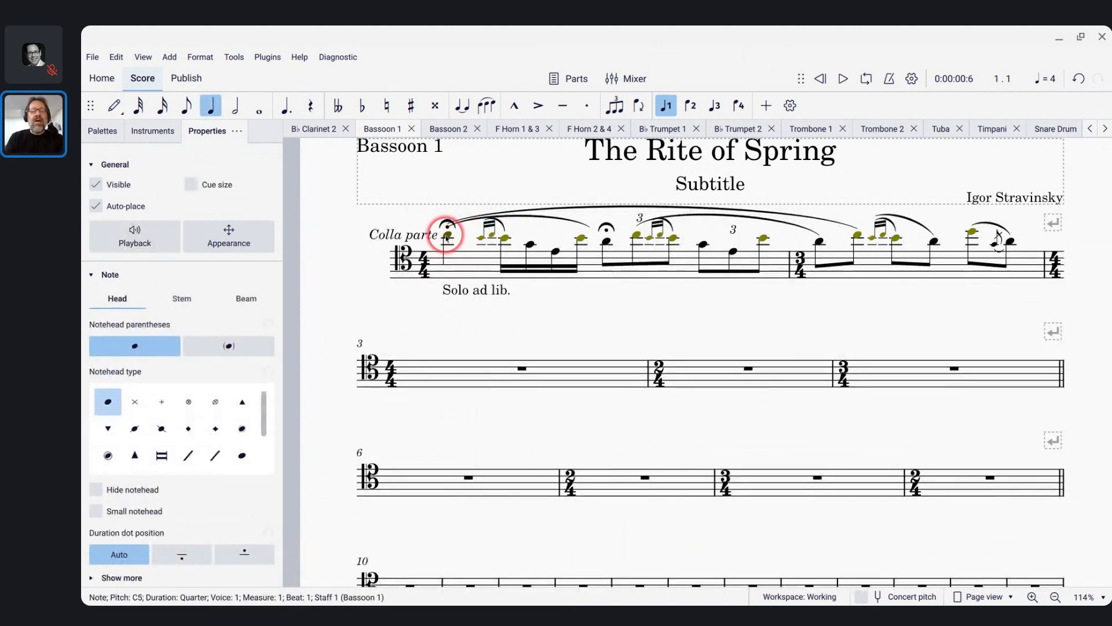
key(alt+Right)
key(alt+Right)
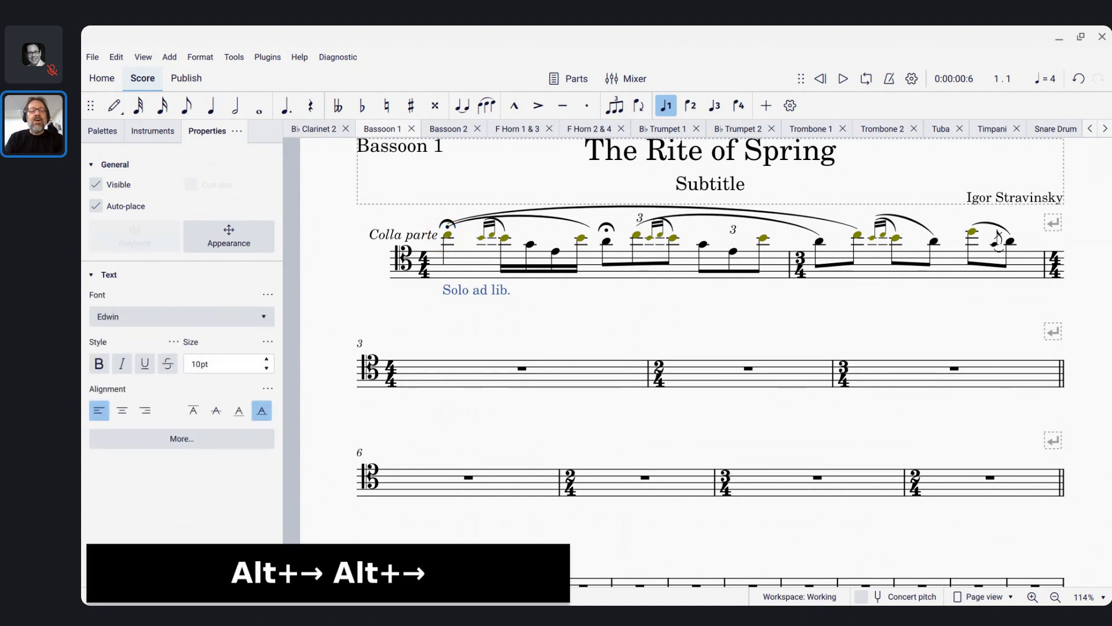
key(alt+Right)
key(alt+Left)
key(alt+Left)
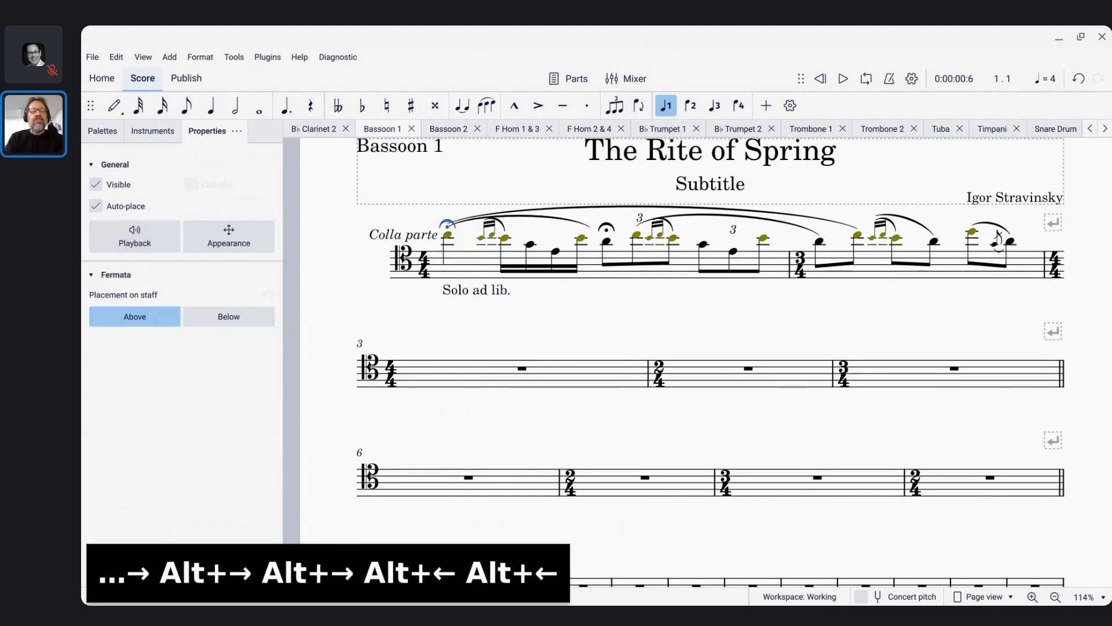
key(alt+Left)
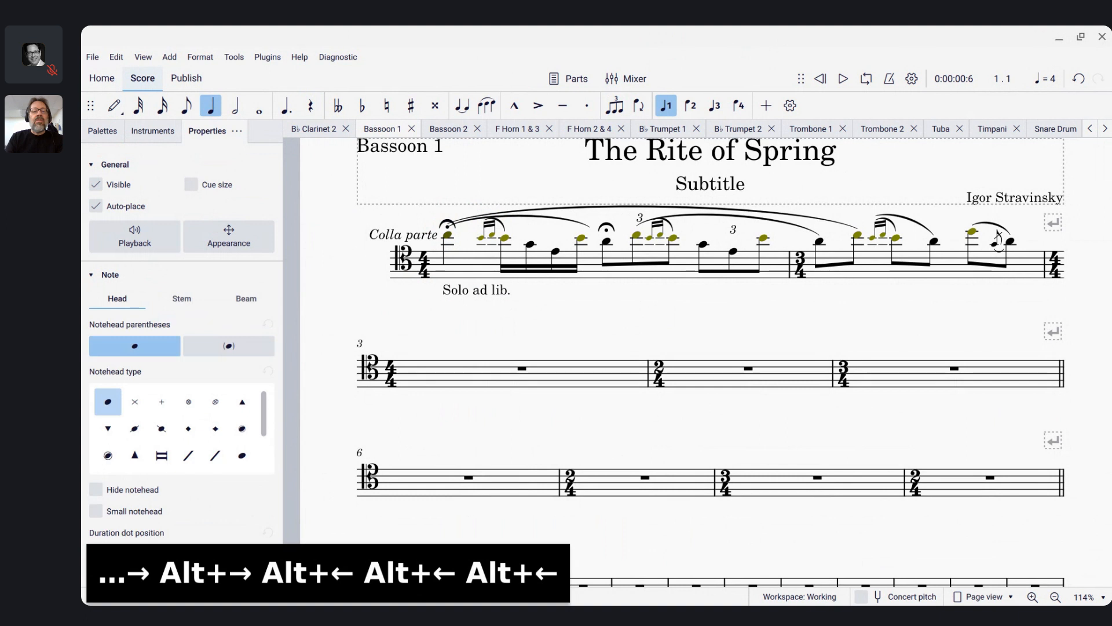
Play the Bassoon 1 part from the opening 4/4 time signature without the tempo marking, stop, and glance at the MuseScore Café score
click(425, 263)
key(space)
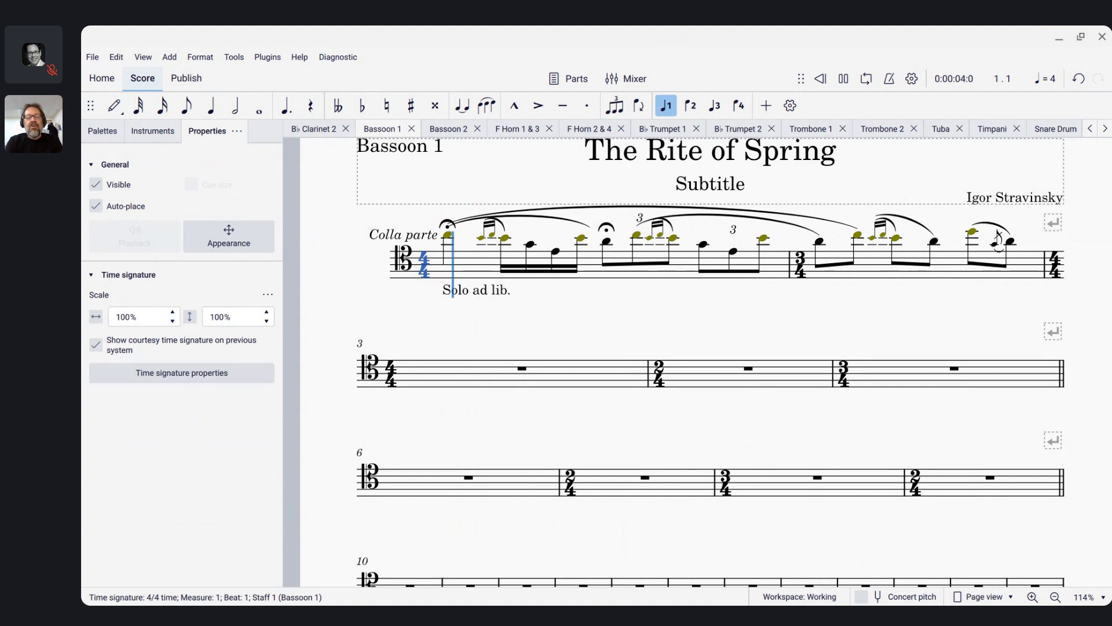
key(space)
key(alt+Tab)
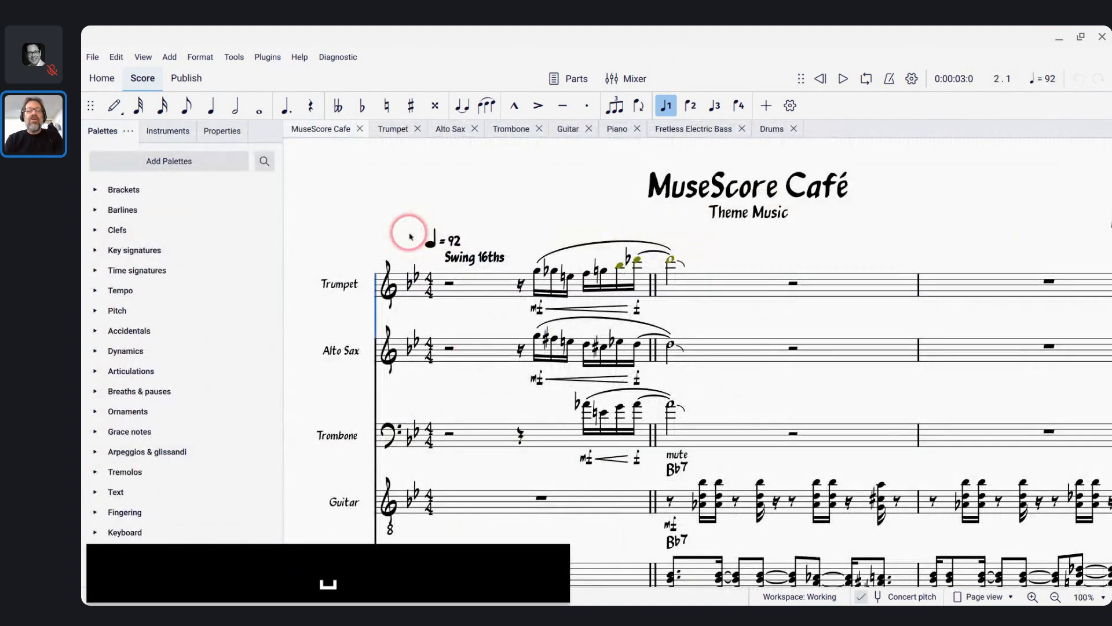
key(alt+Tab)
Examine the elements around the first Bassoon 1 note one by one, from the fermata and "Solo ad lib." text to the slurs, and back
click(450, 236)
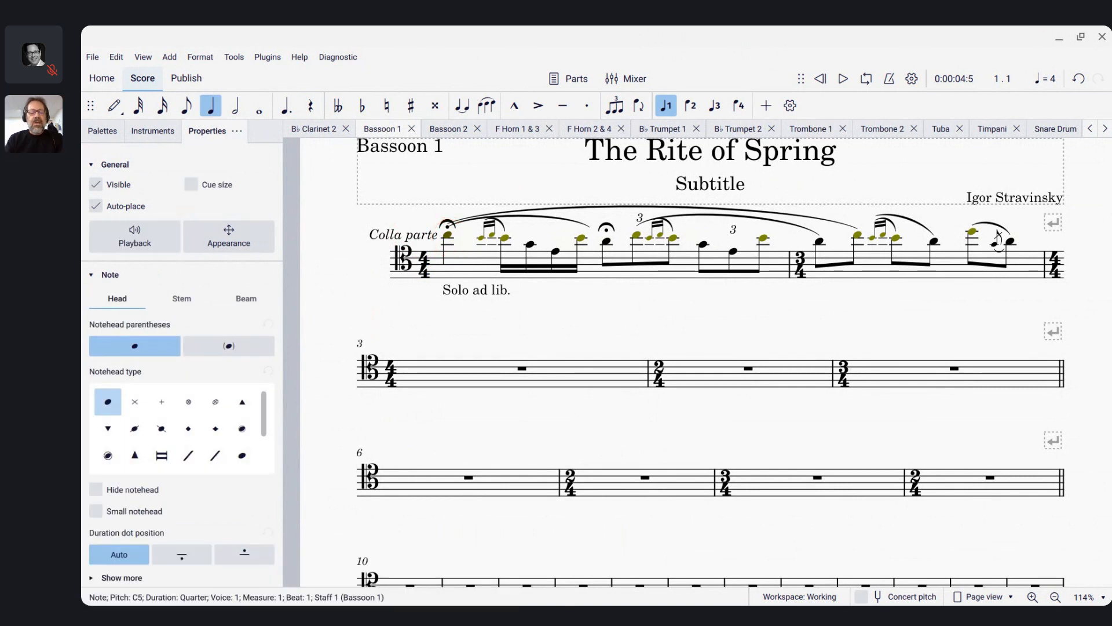
key(alt+Right)
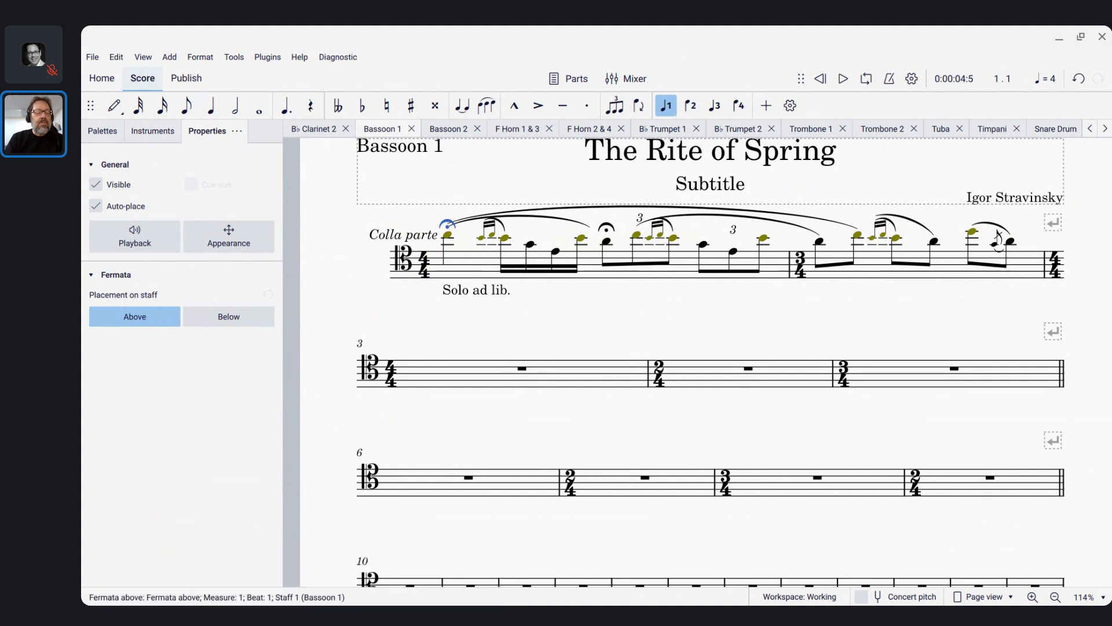
key(alt+Right)
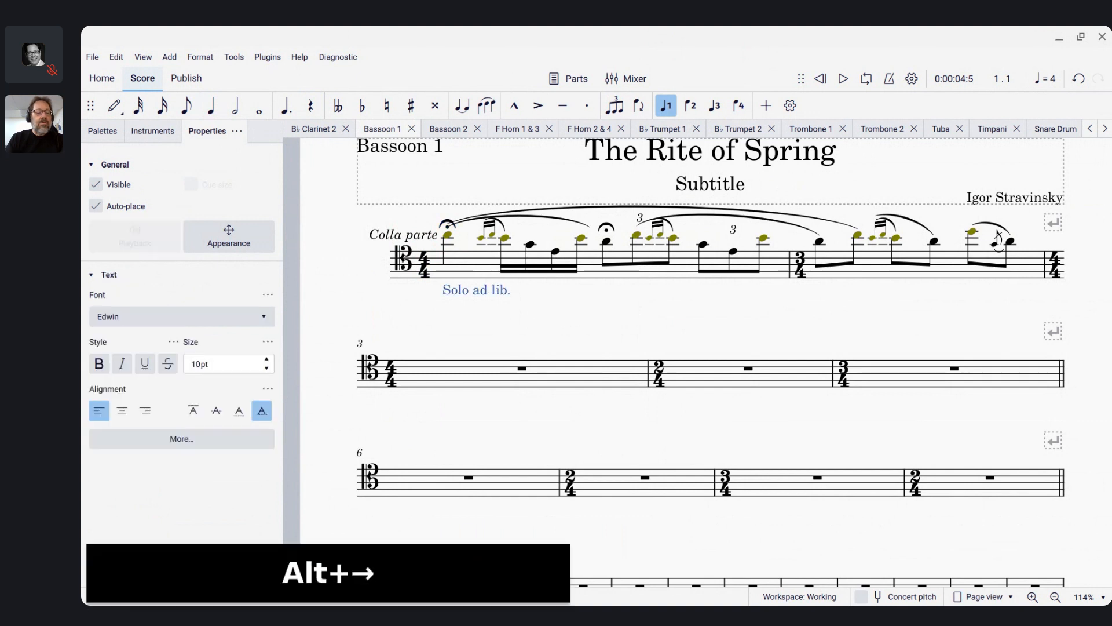
key(alt+Right)
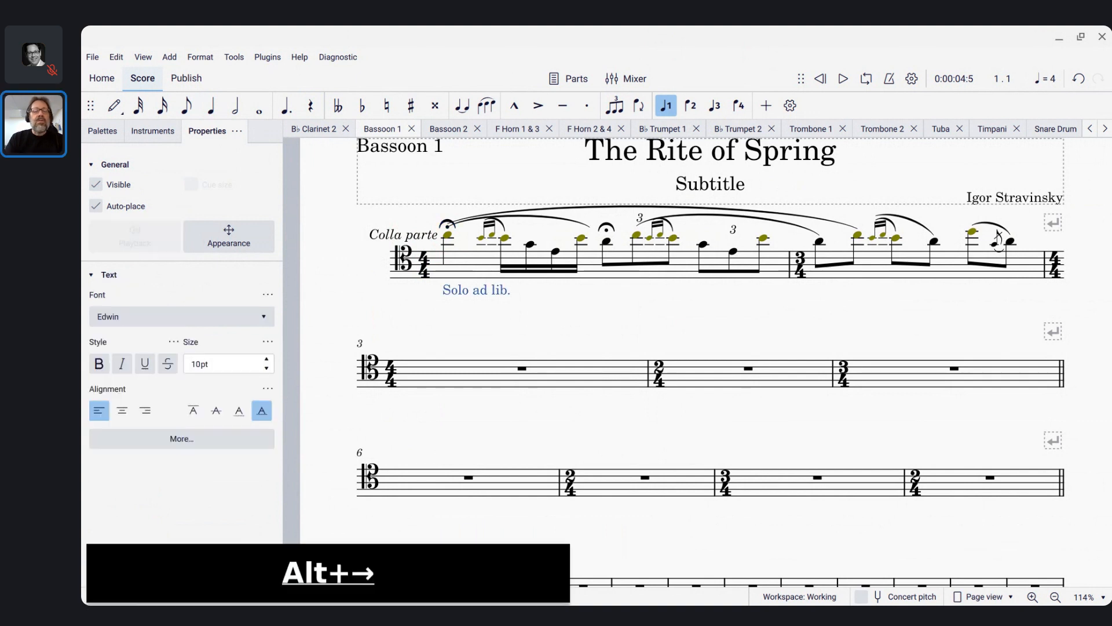
key(alt+Right)
key(alt+Right)
key(alt+Right)
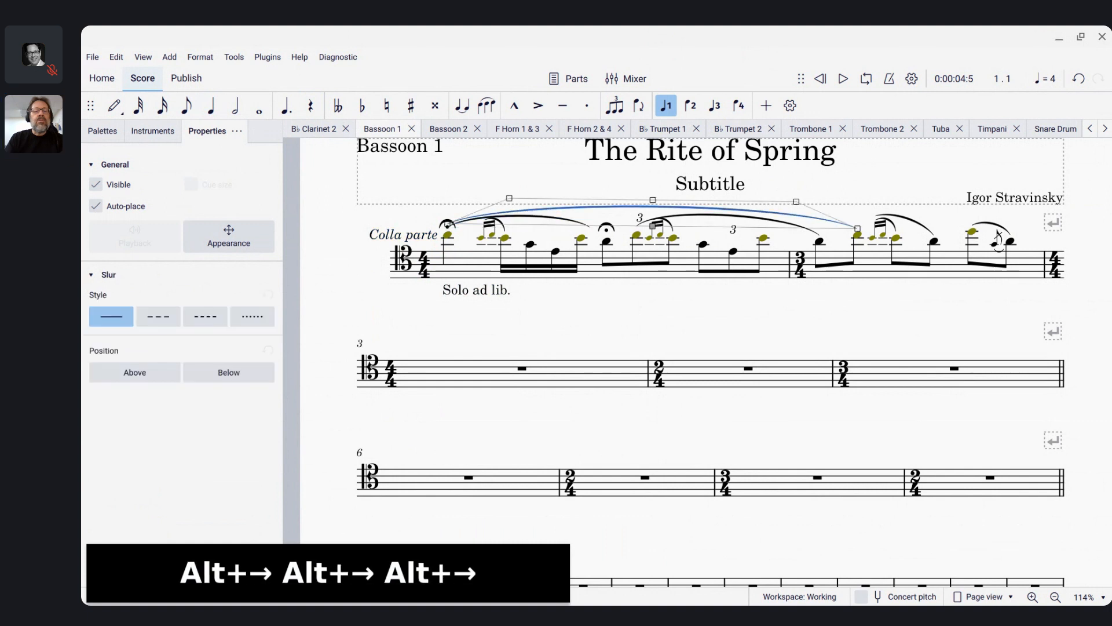
key(alt+Left)
key(alt+Left)
key(alt+Left)
key(alt+Left)
key(alt+Left)
key(alt+Left)
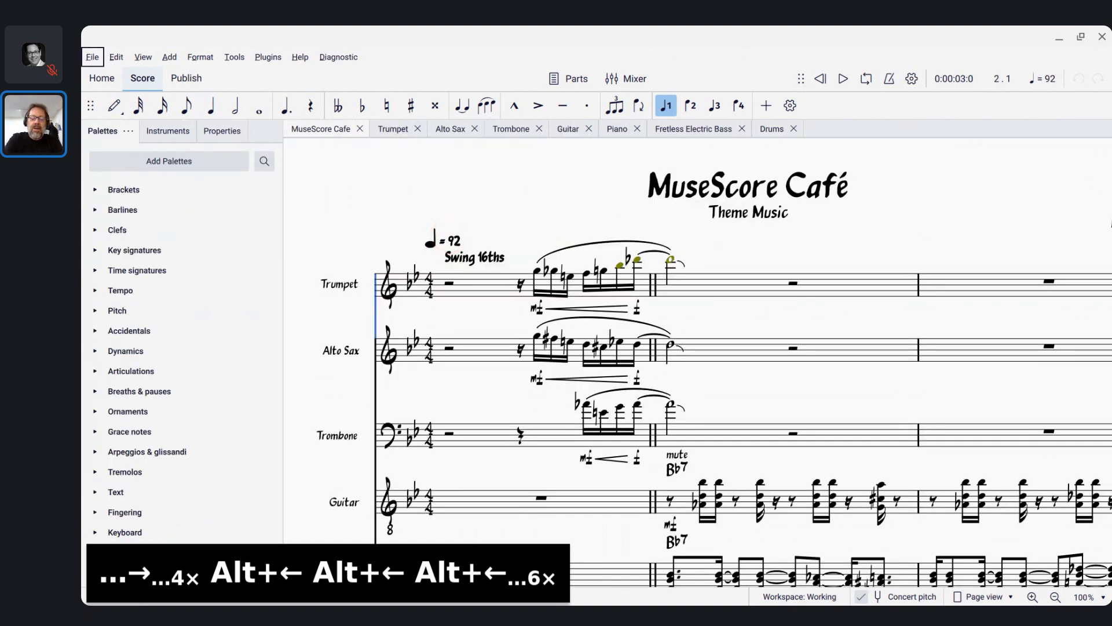
Play the MuseScore Café score from the Trumpet's opening half rest
key(alt+f)
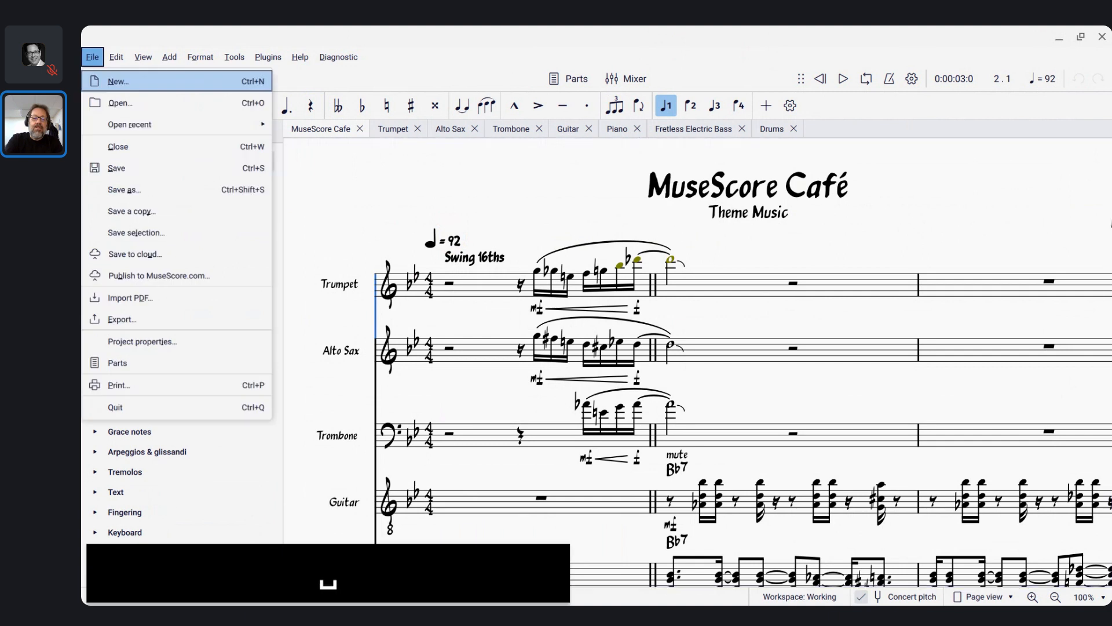
click(449, 283)
key(space)
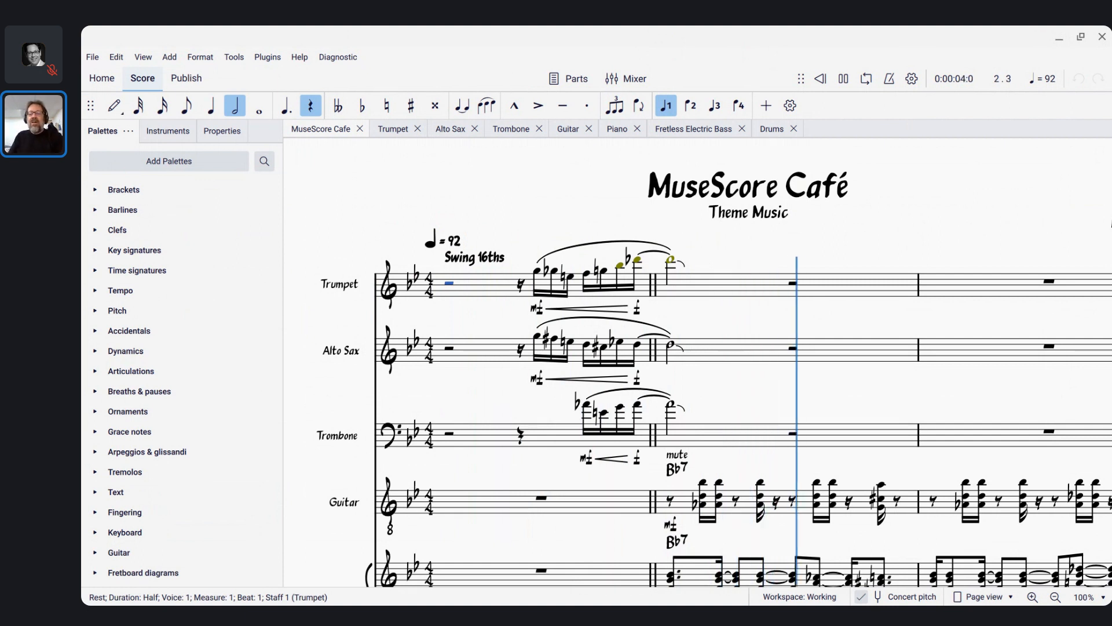
Bring up the Live Chat window over the playing score to read the viewers' messages
key(alt+Tab)
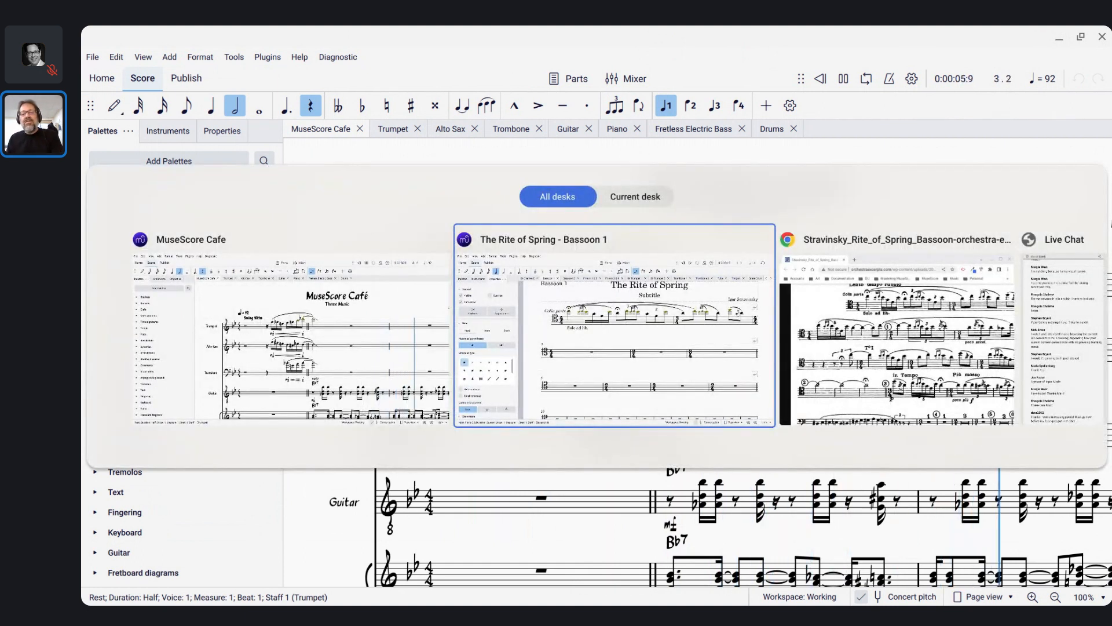
key(alt+Tab)
key(alt+Tab)
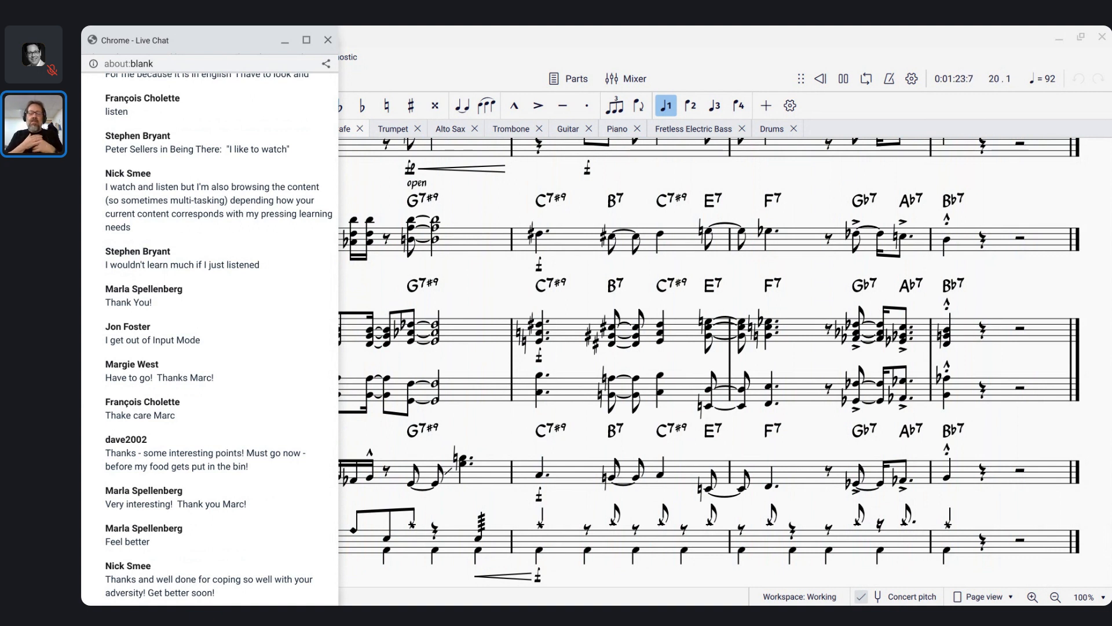
Switch to the "MuseScore Café | Mastering MuseScore" Chrome window and end the live stream, confirming the prompt
key(alt+Tab)
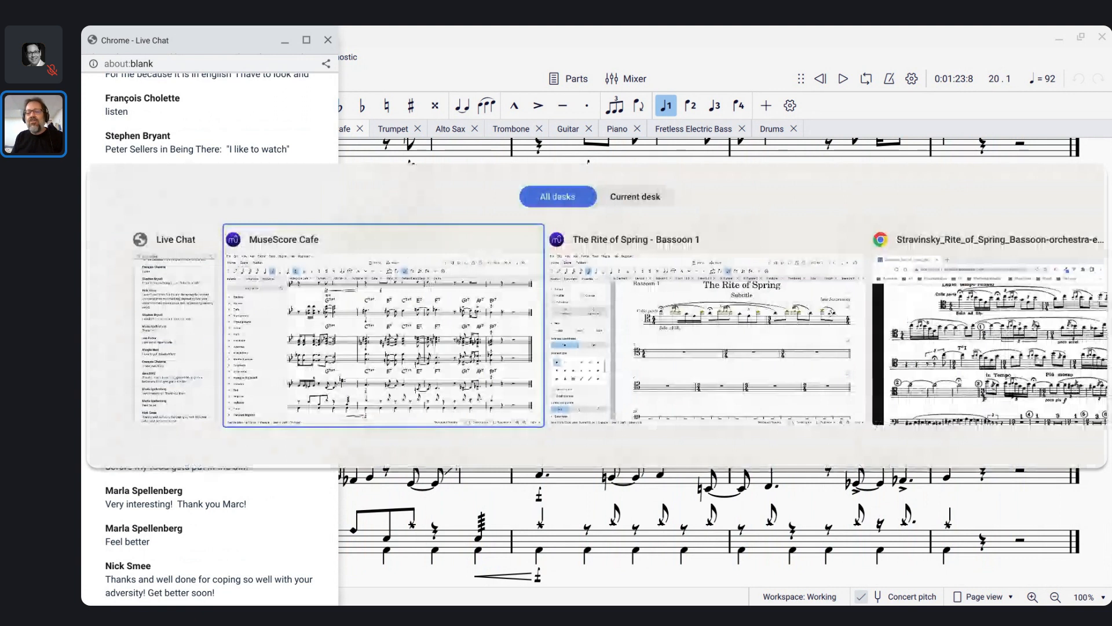
key(Tab)
key(Tab)
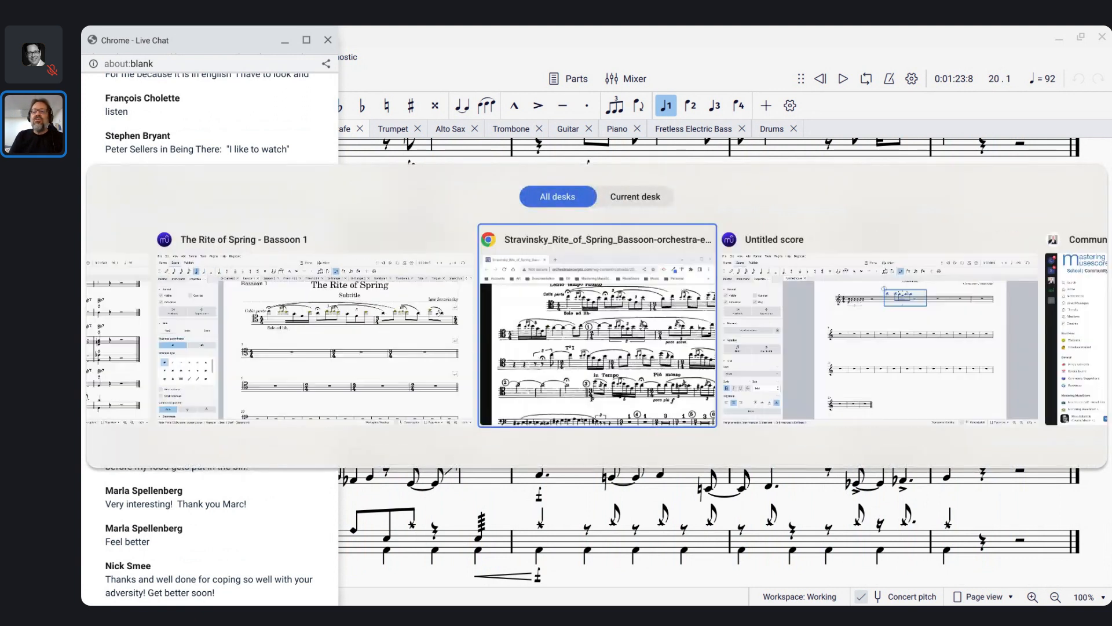
key(Tab)
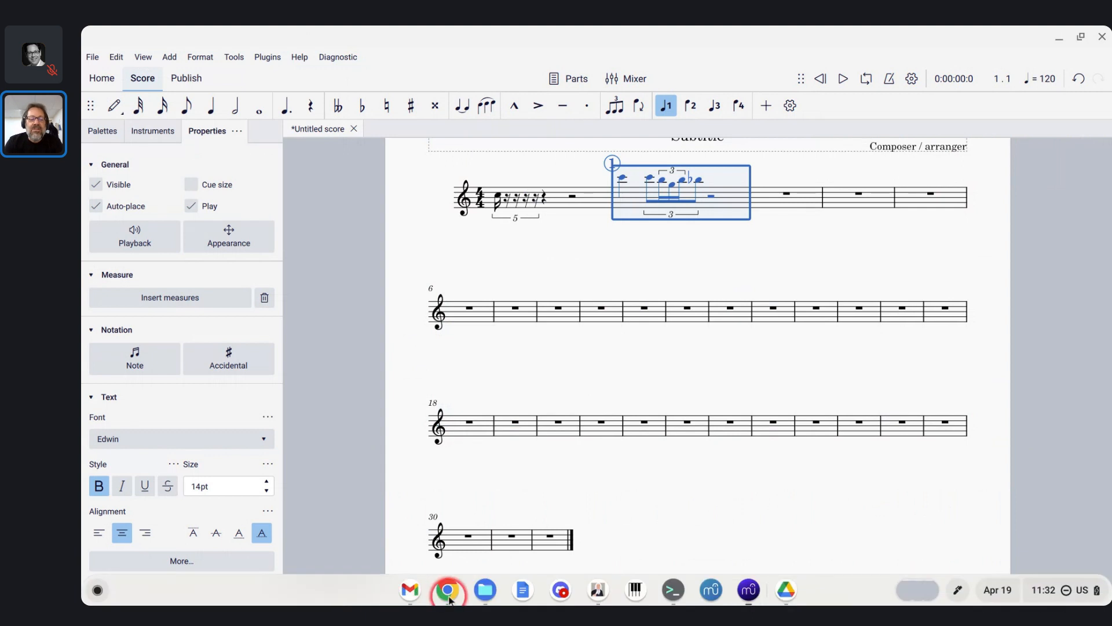
click(450, 598)
click(450, 599)
click(450, 598)
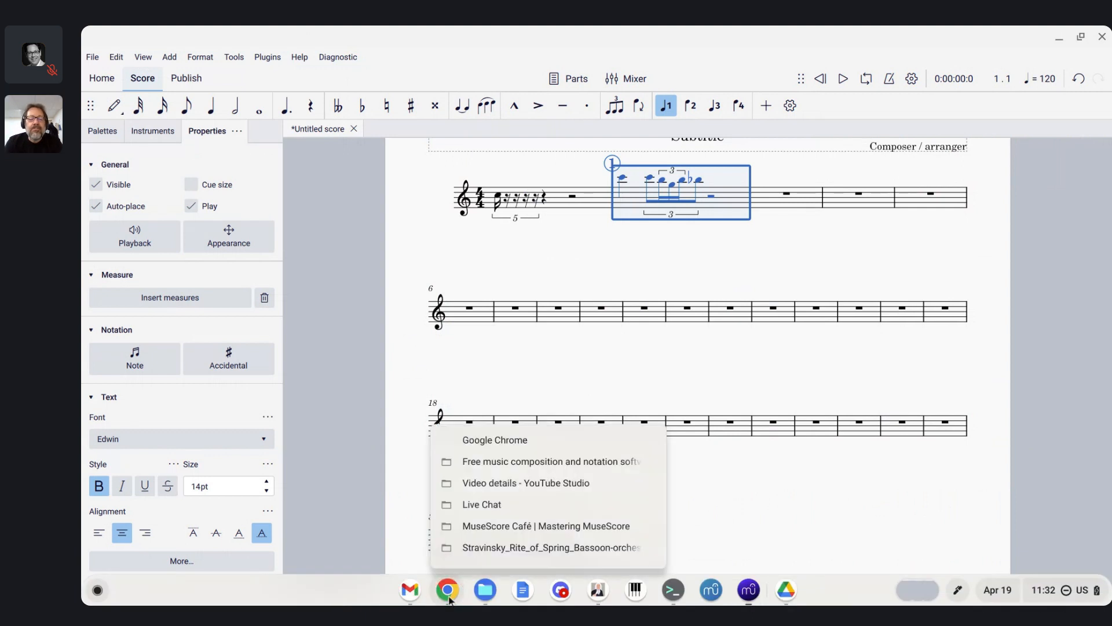
click(463, 526)
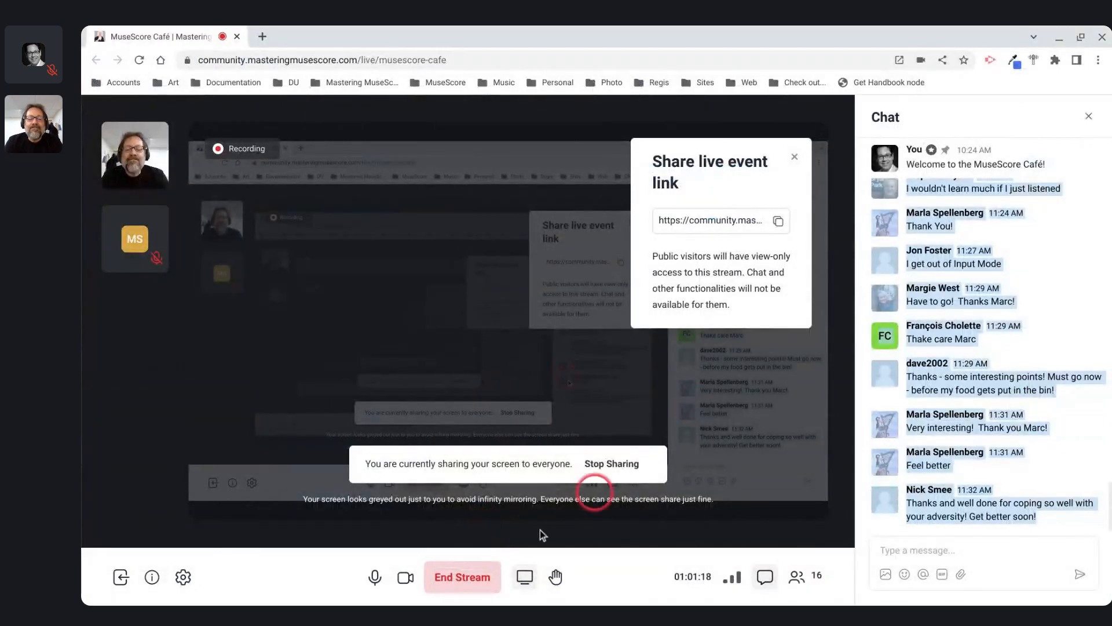
click(468, 575)
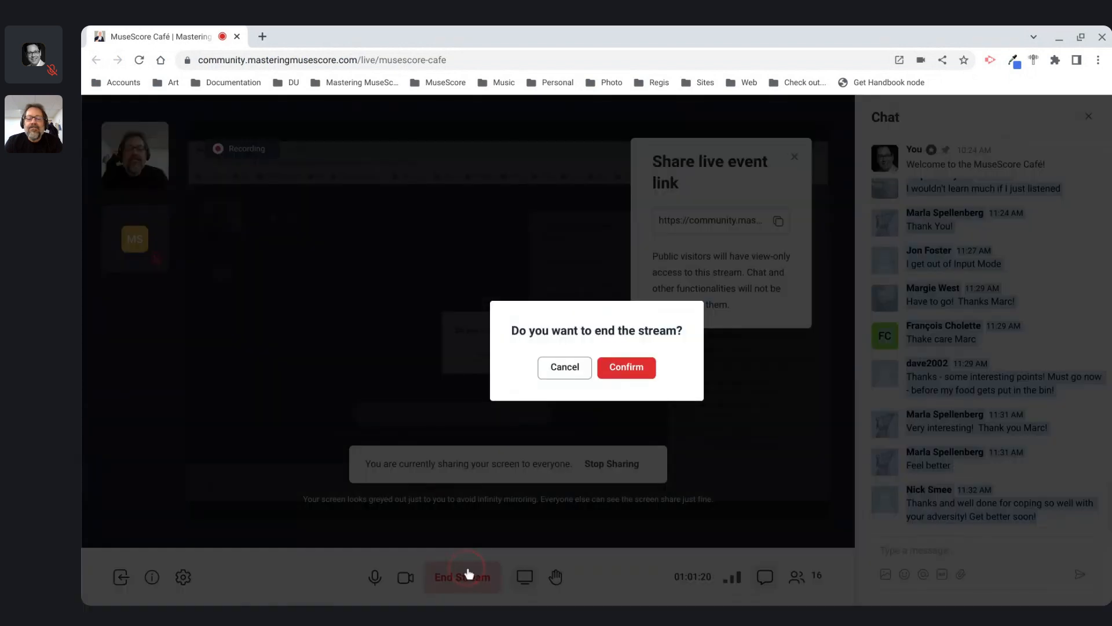
click(624, 372)
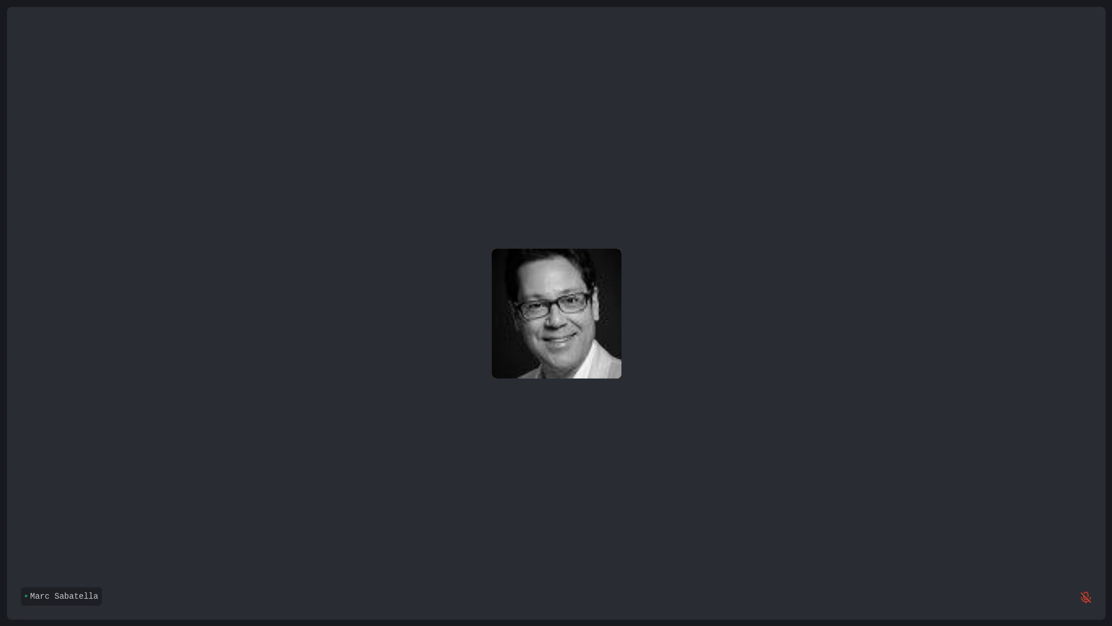